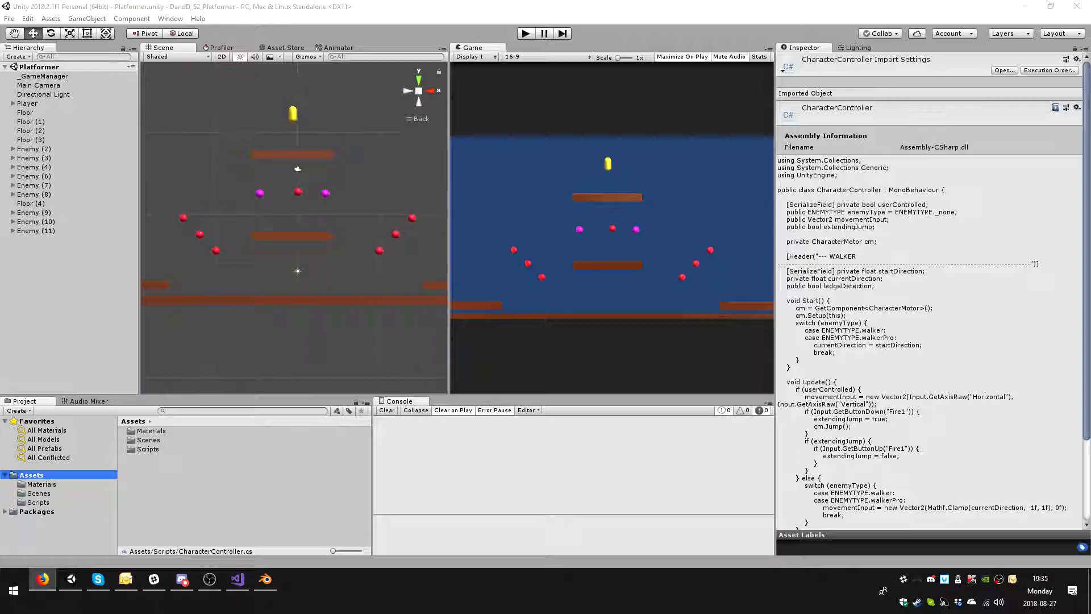
- Switch to Unity and create a new folder named Models inside the project's Assets folder
click(266, 579)
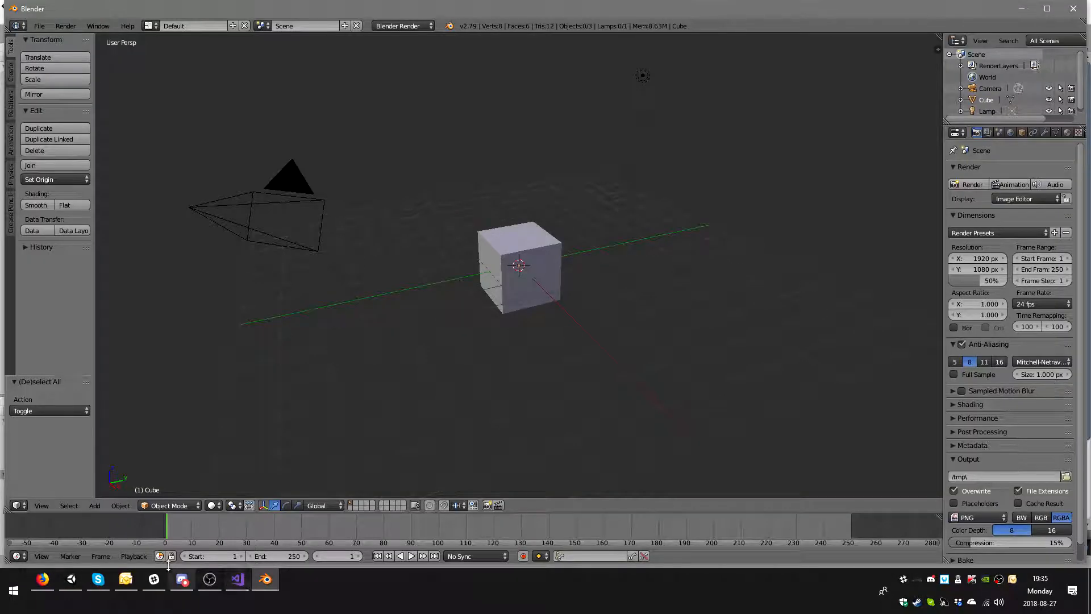
click(71, 579)
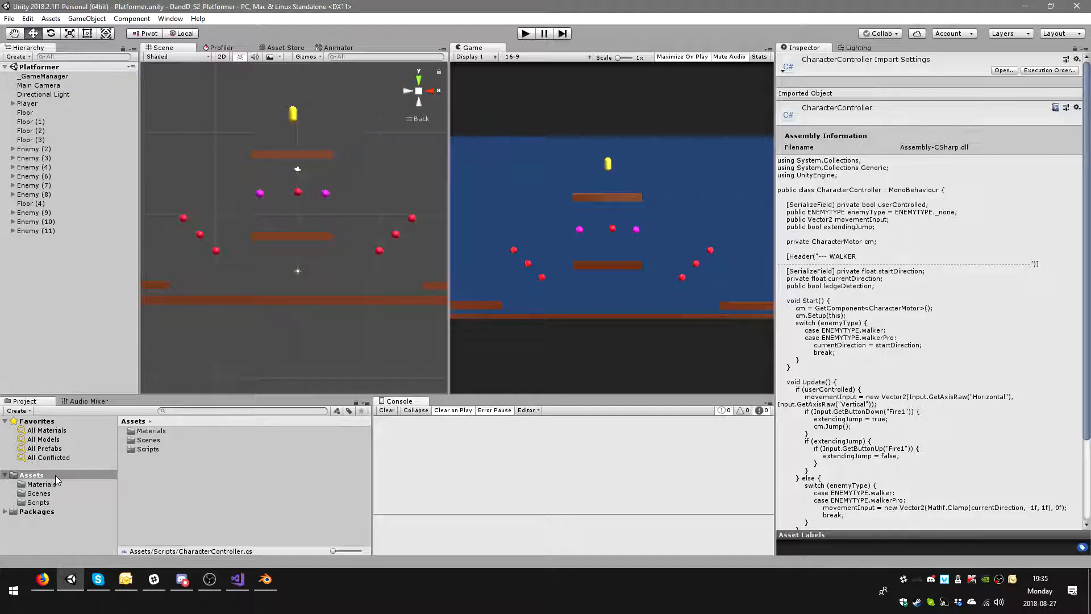
right_click(56, 475)
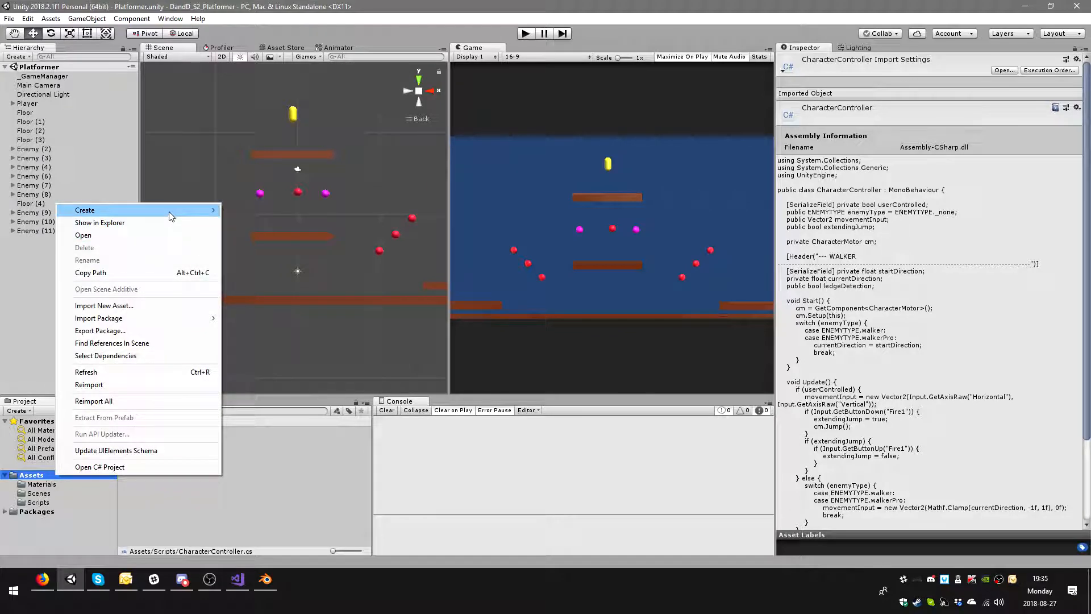
mouse_move(169, 212)
click(285, 211)
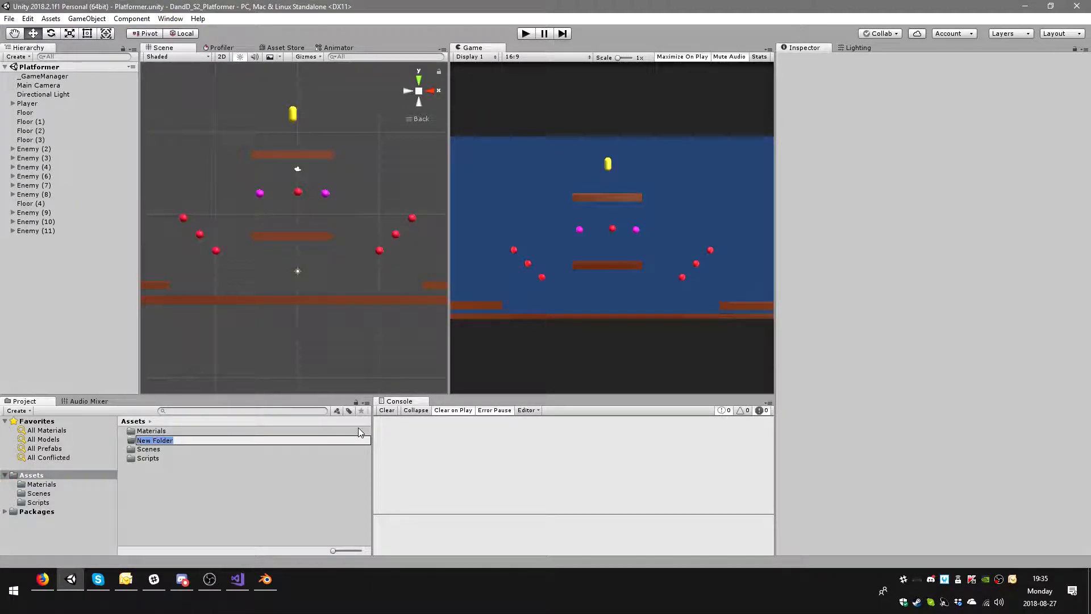
text(Models)
key(Return)
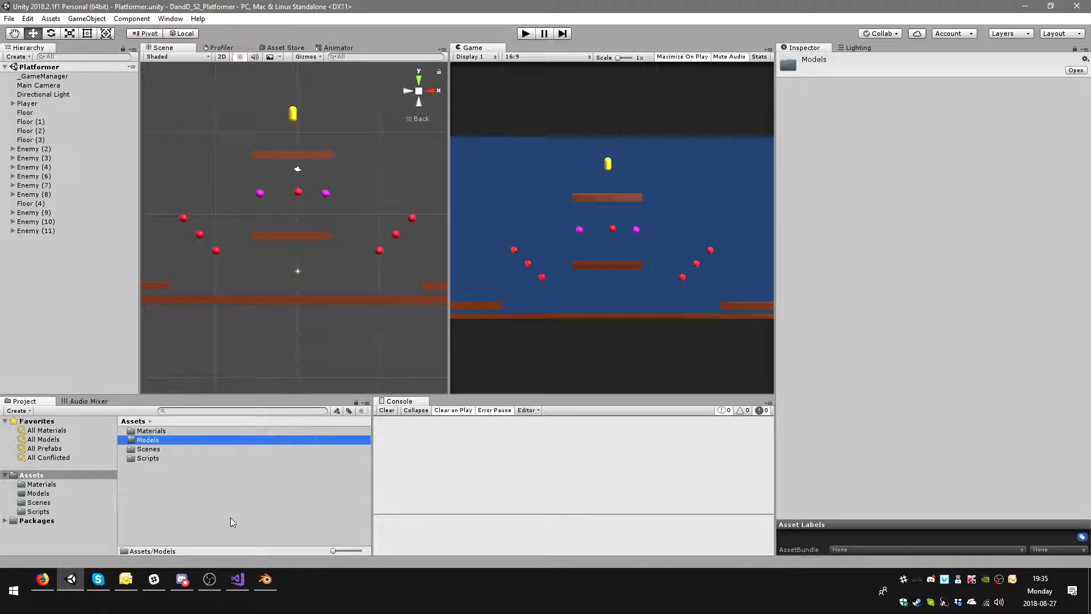
- Switch to Blender, start saving the file, and browse on the U: drive to the DandD_S2_Platformer project's Assets\Models folder
click(265, 579)
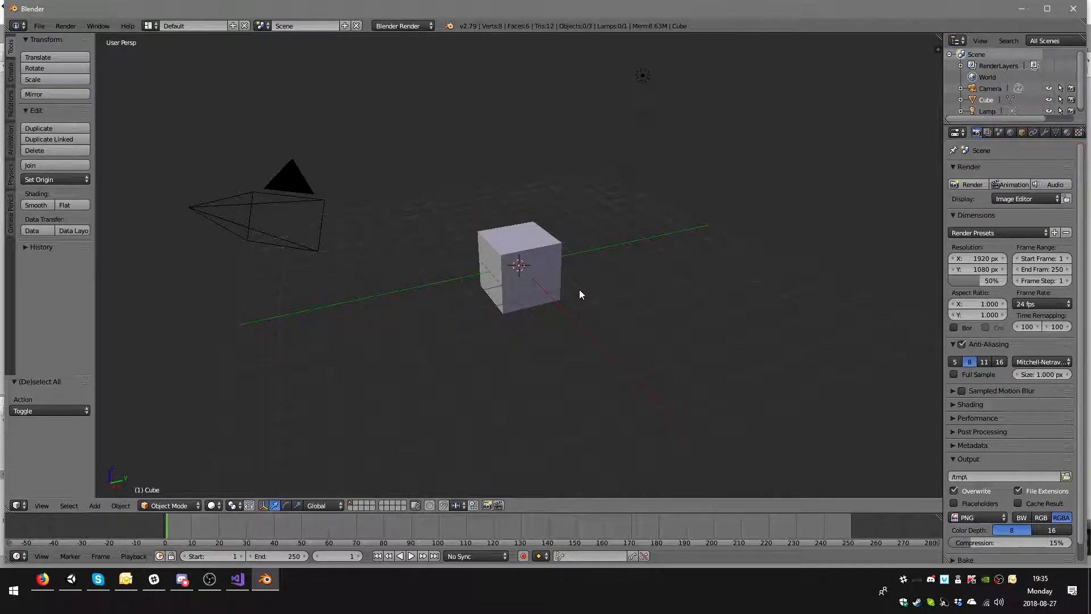
key(ctrl+s)
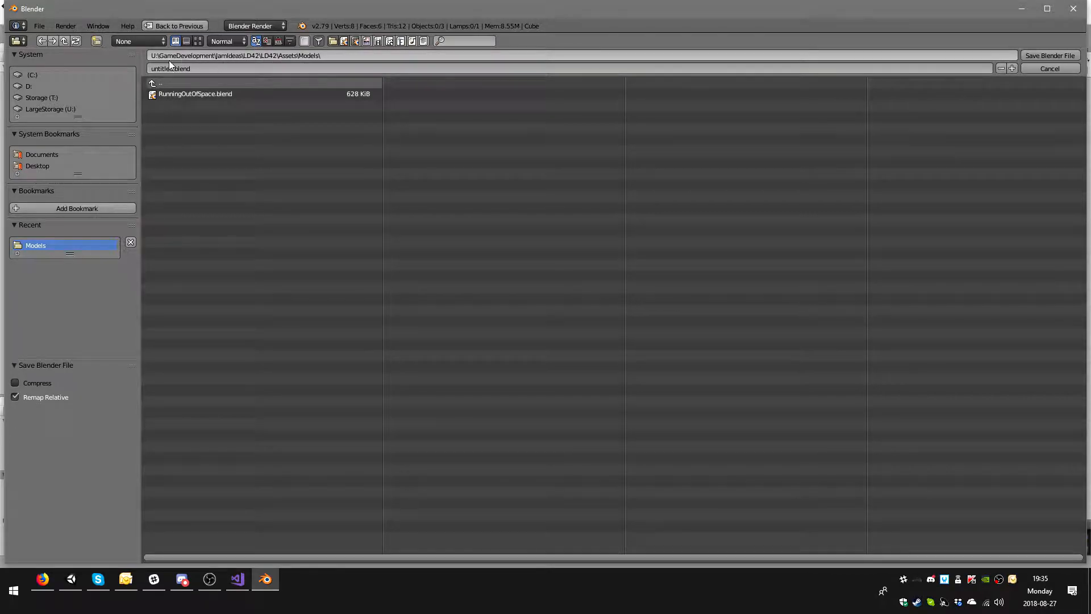
click(63, 109)
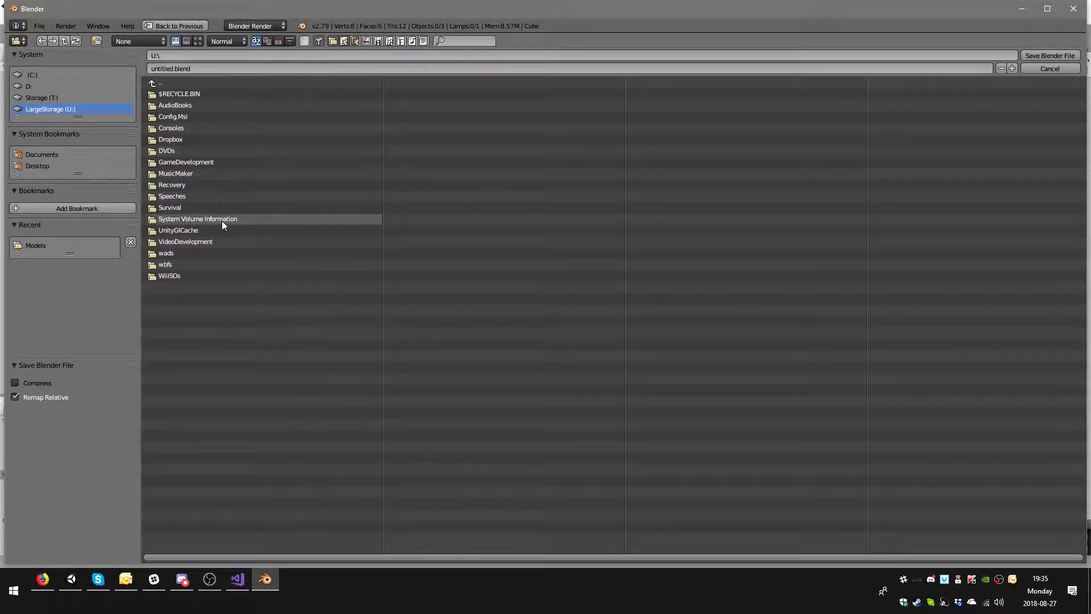
click(187, 139)
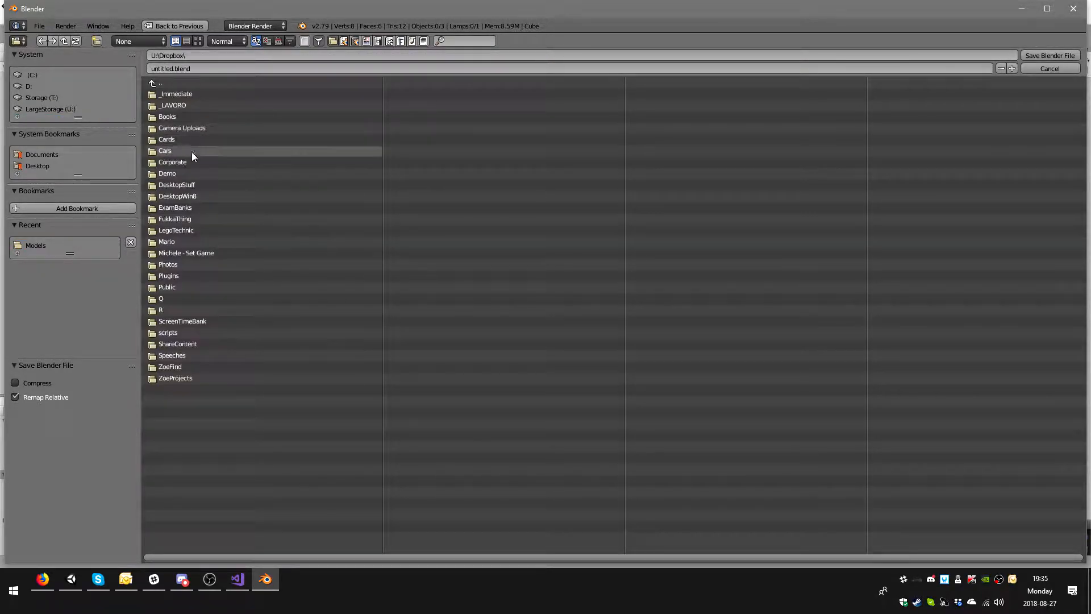
click(209, 368)
click(185, 104)
click(196, 95)
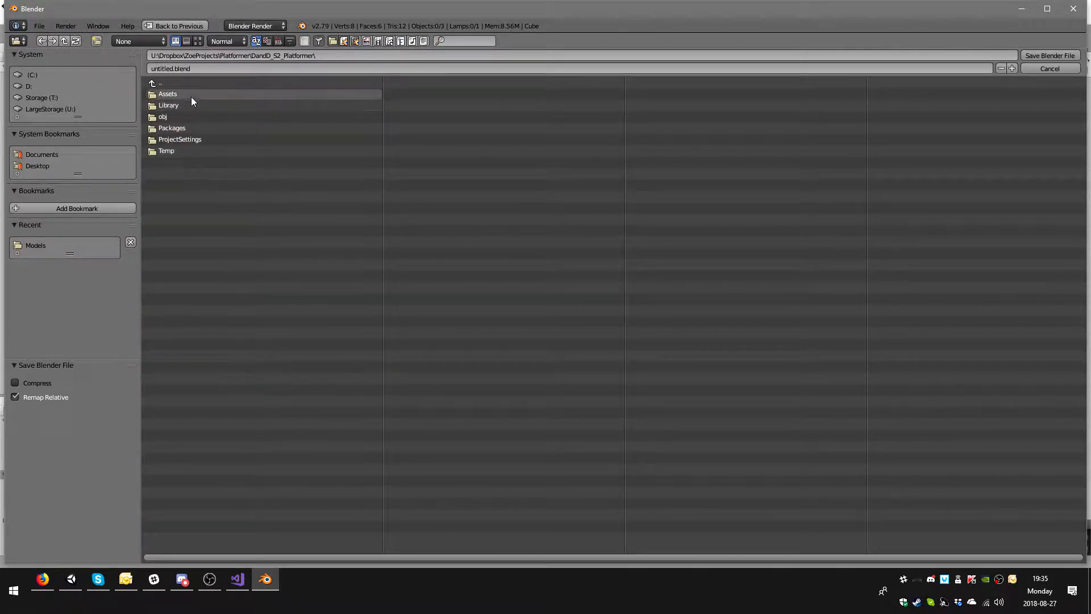
click(191, 97)
click(182, 105)
- Name the file Characters.blend and save it in the Models folder
click(174, 69)
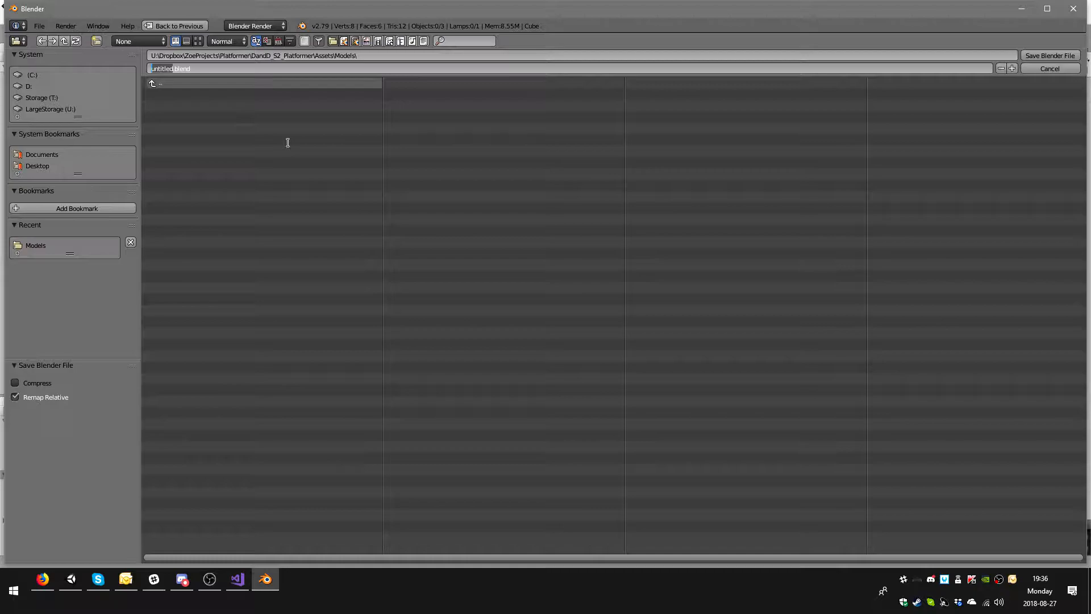
text(CH)
key(BackSpace)
text(harac)
text(ter)
text(s)
text(t)
key(BackSpace)
click(289, 145)
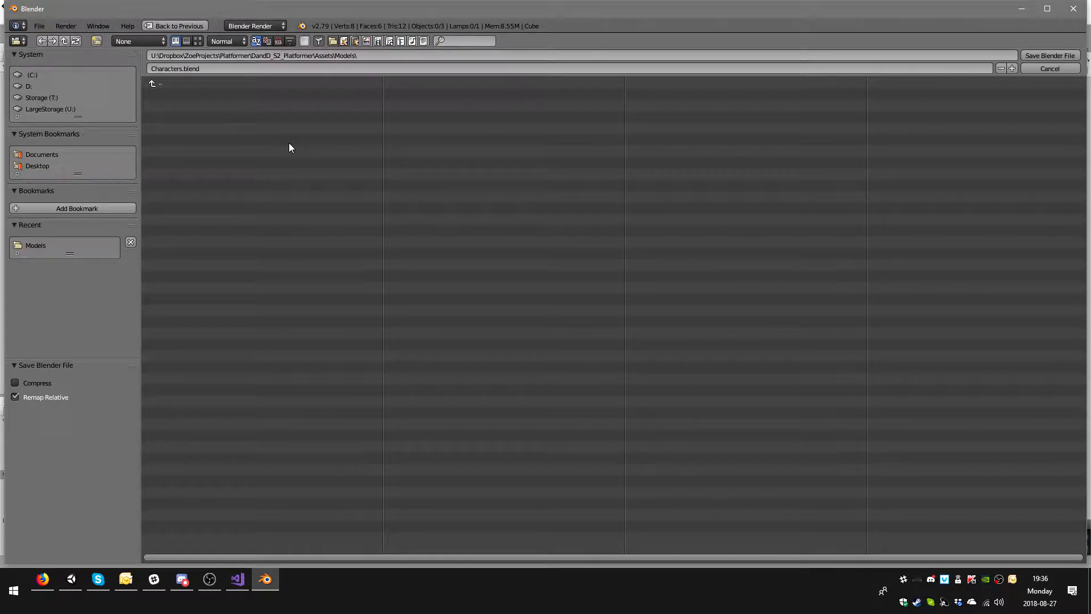
click(1034, 54)
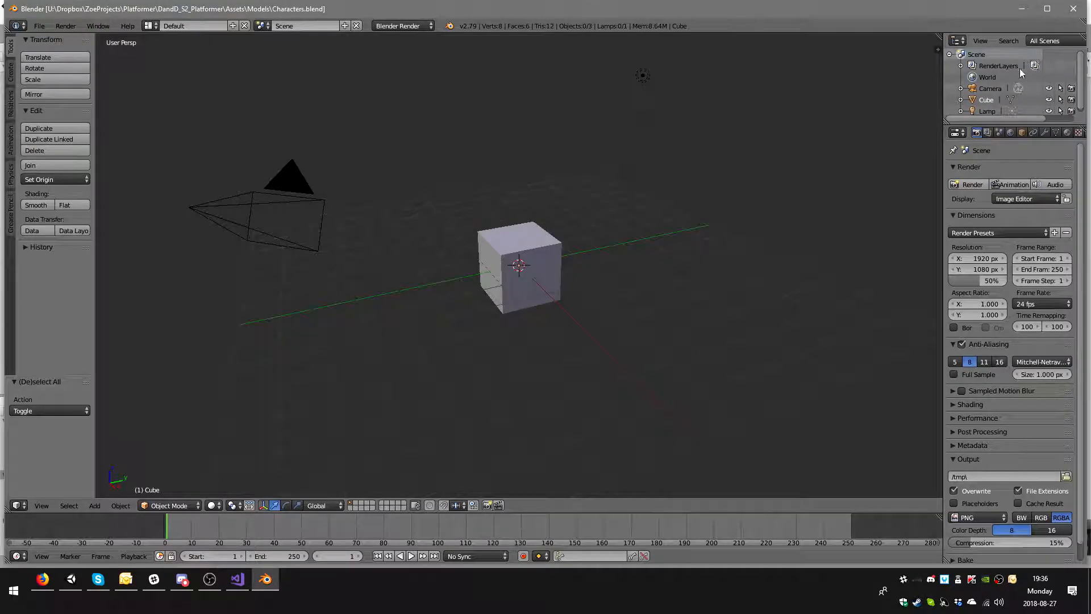
- Delete all default objects from the scene: the cube, camera and lamp
mouse_move(632, 246)
middle_down()
mouse_move(644, 252)
mouse_move(493, 240)
mouse_move(625, 261)
mouse_move(674, 253)
mouse_move(618, 258)
mouse_move(635, 264)
mouse_move(633, 248)
middle_up()
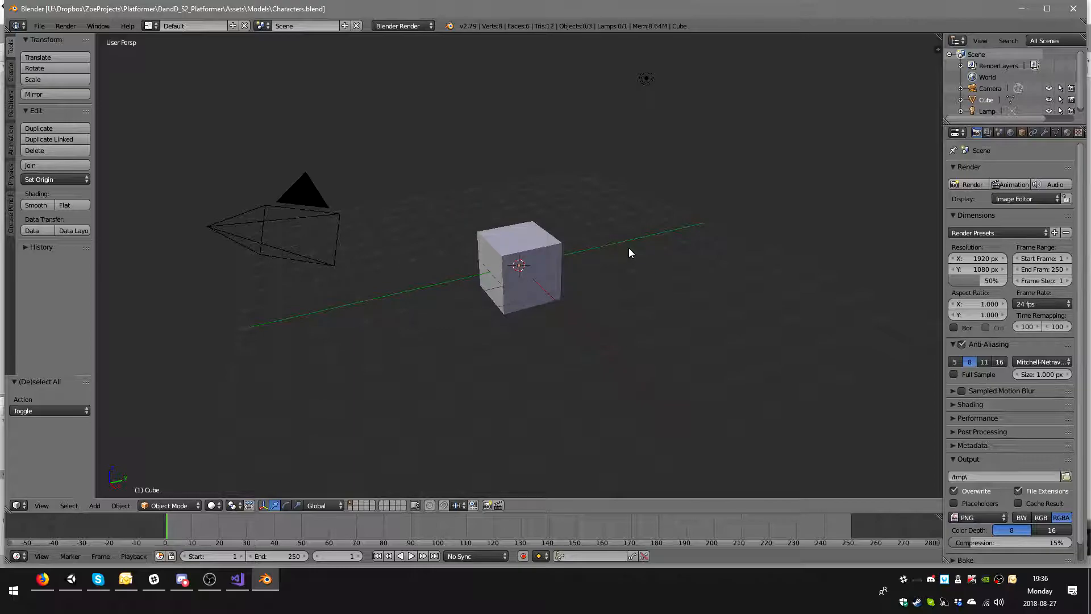
key(a)
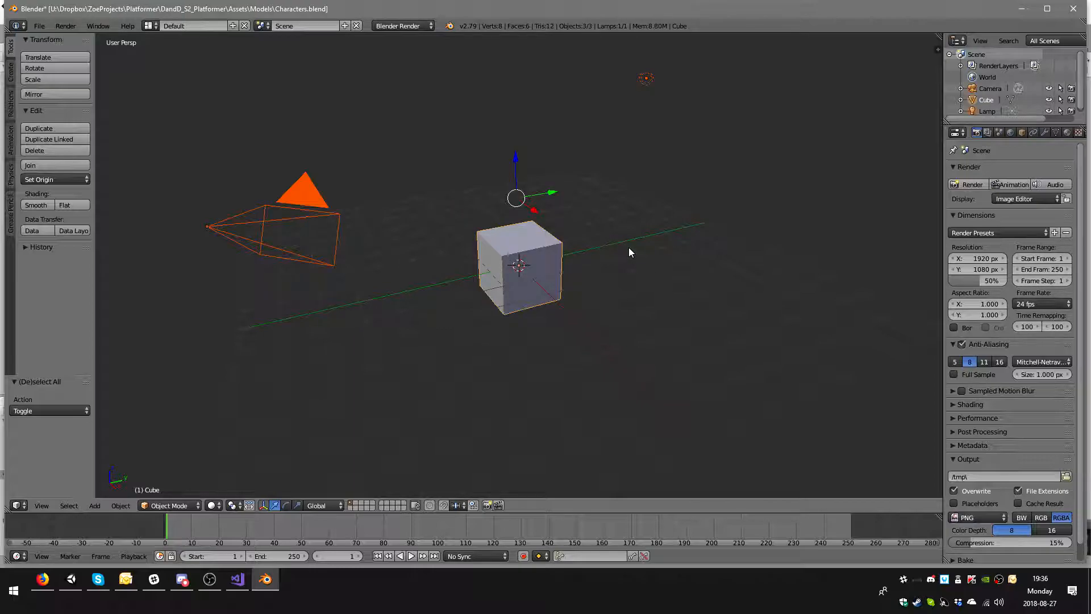
key(x)
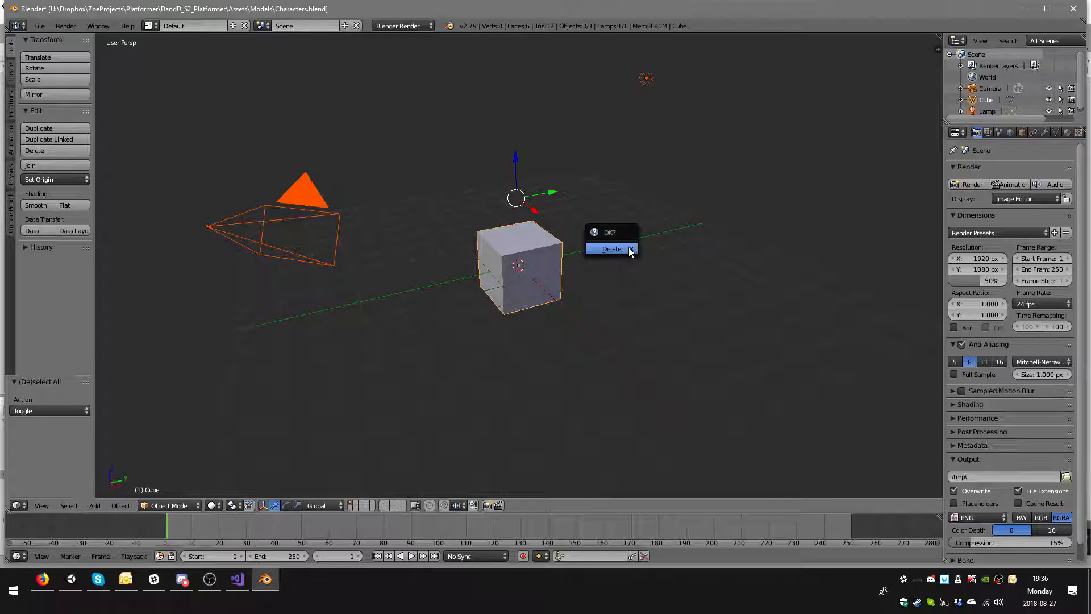
click(628, 247)
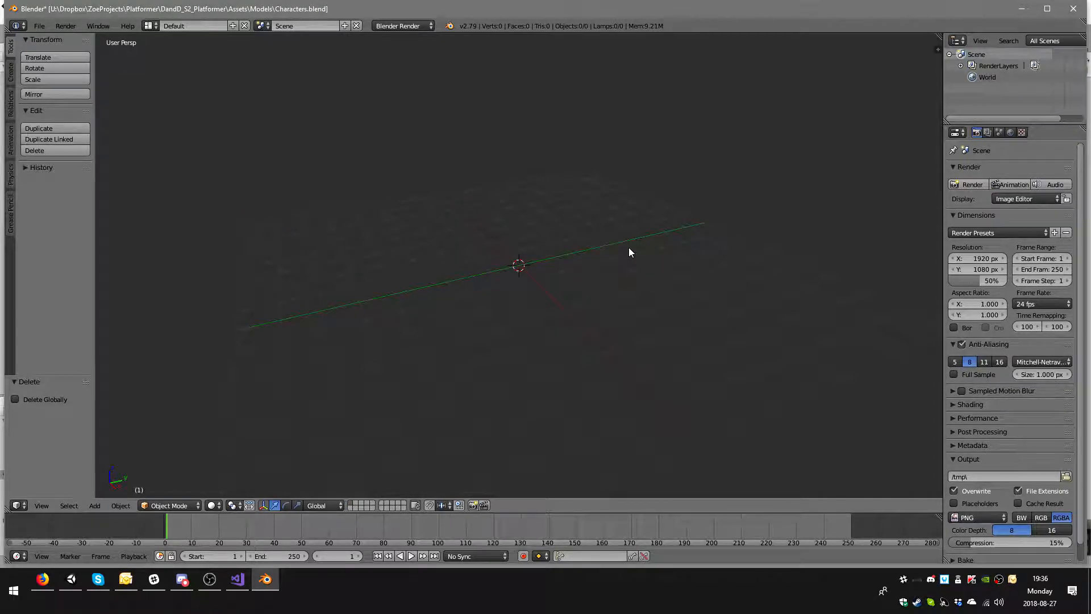
- Switch the viewport to orthographic projection and add a cube mesh at the origin
middle_drag(628, 248, 565, 247)
key(KP_5)
middle_drag(561, 242, 650, 288)
scroll(591, 329, up, 4)
key(shift+a)
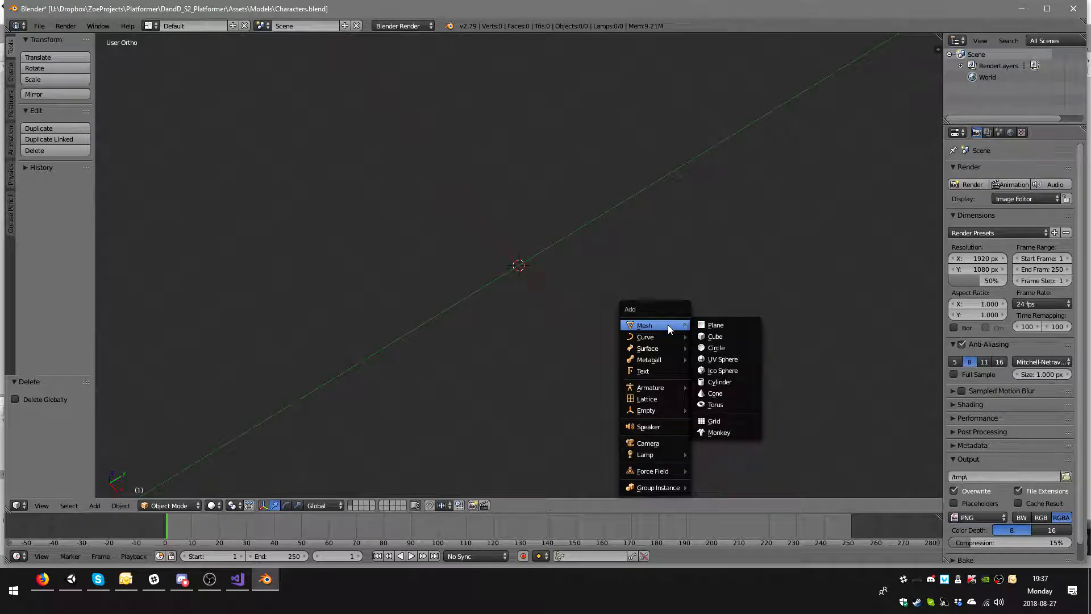
click(724, 338)
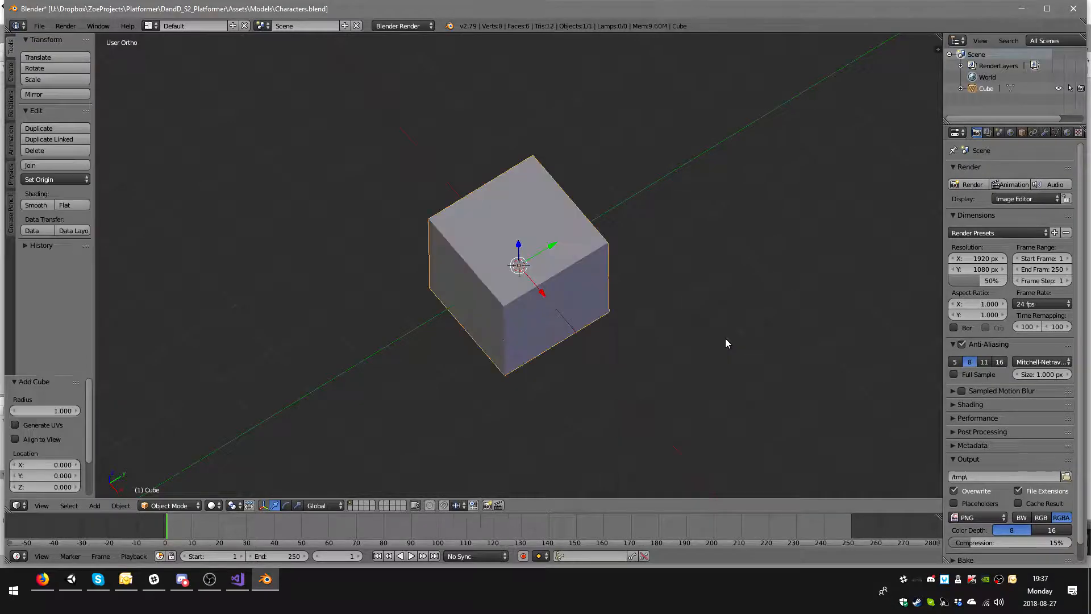
- In Edit Mode, scale the cube's whole mesh by 0.5 on all axes
middle_drag(564, 345, 633, 400)
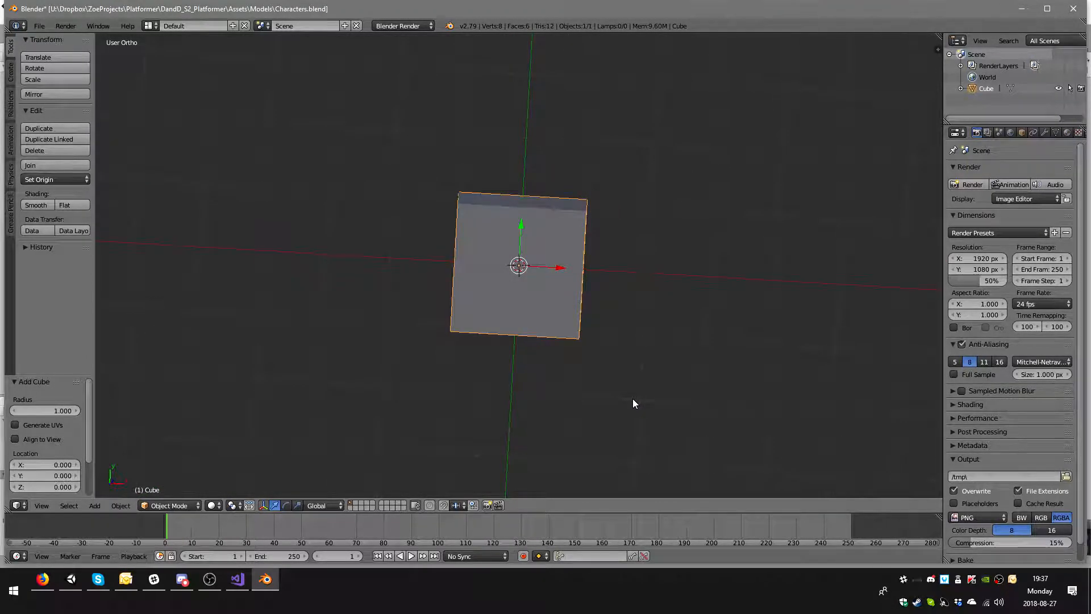
key(KP_7)
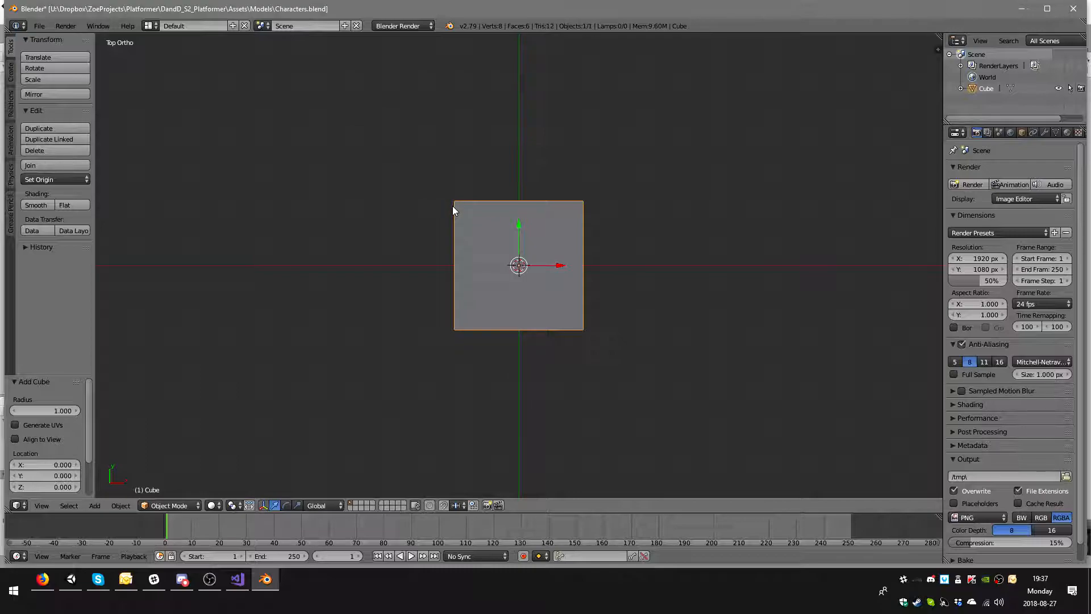
middle_drag(472, 342, 535, 330)
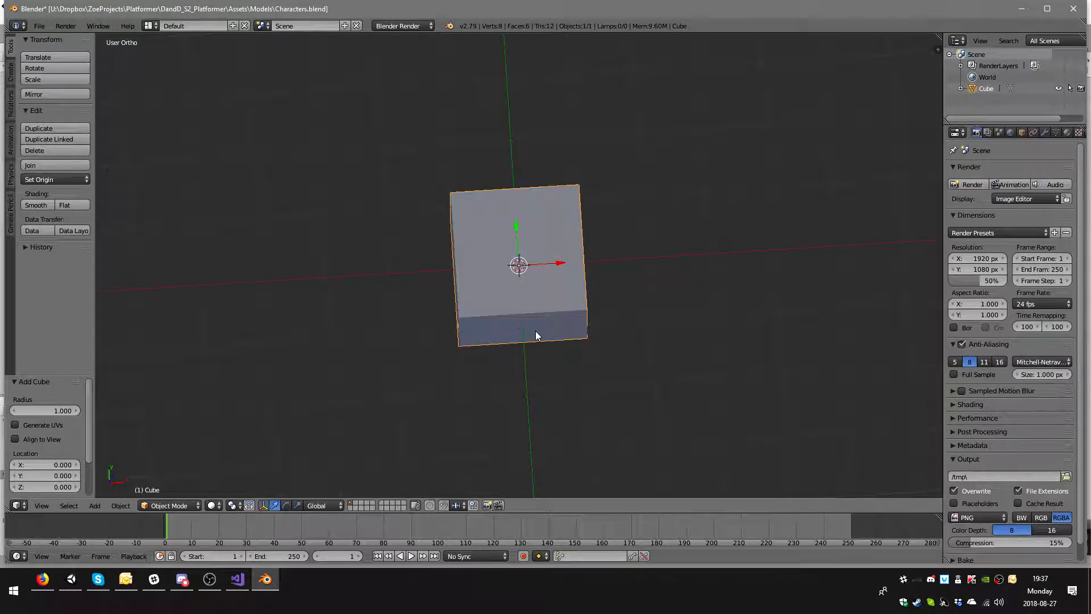
key(KP_7)
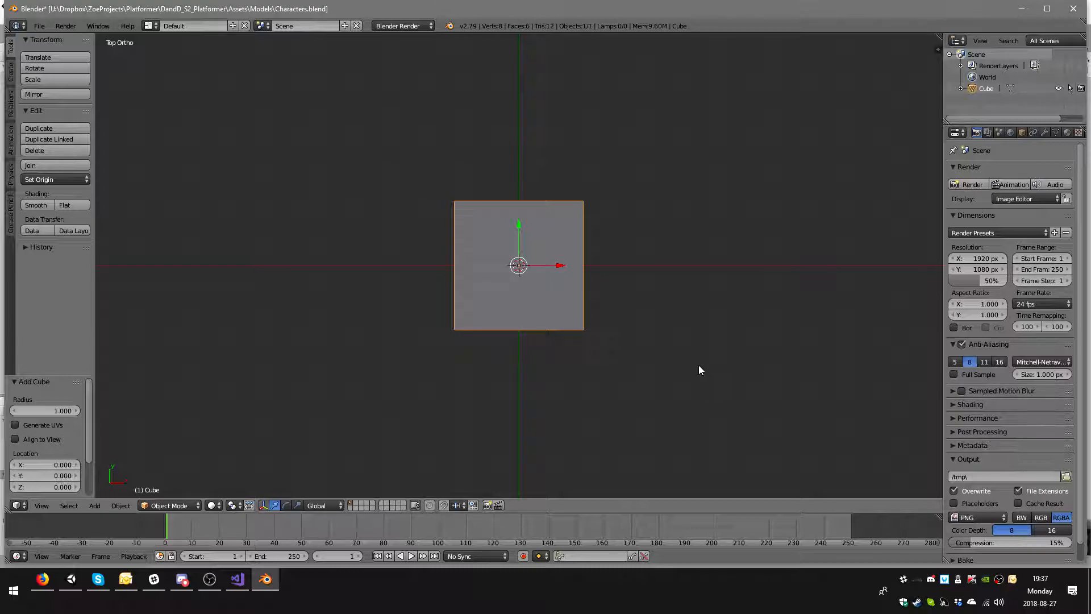
key(Tab)
middle_drag(696, 363, 774, 256)
key(KP_7)
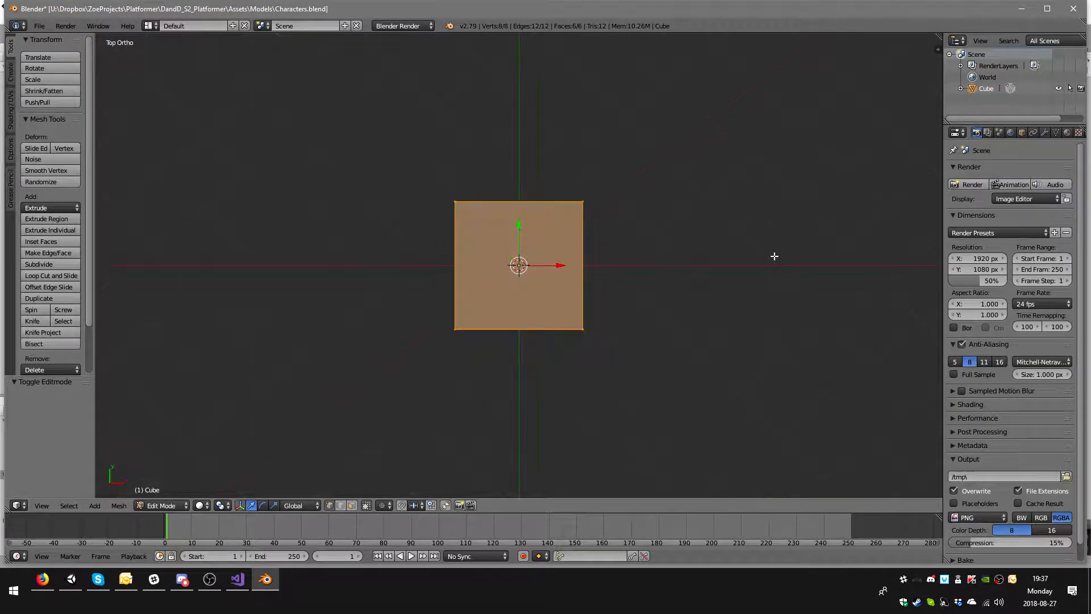
key(s)
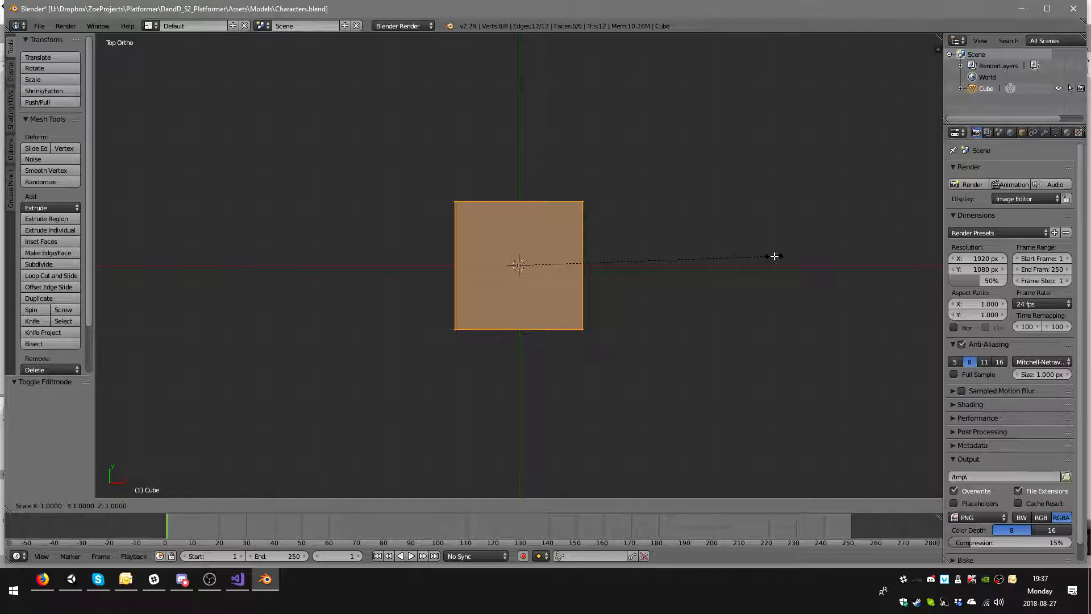
key(0)
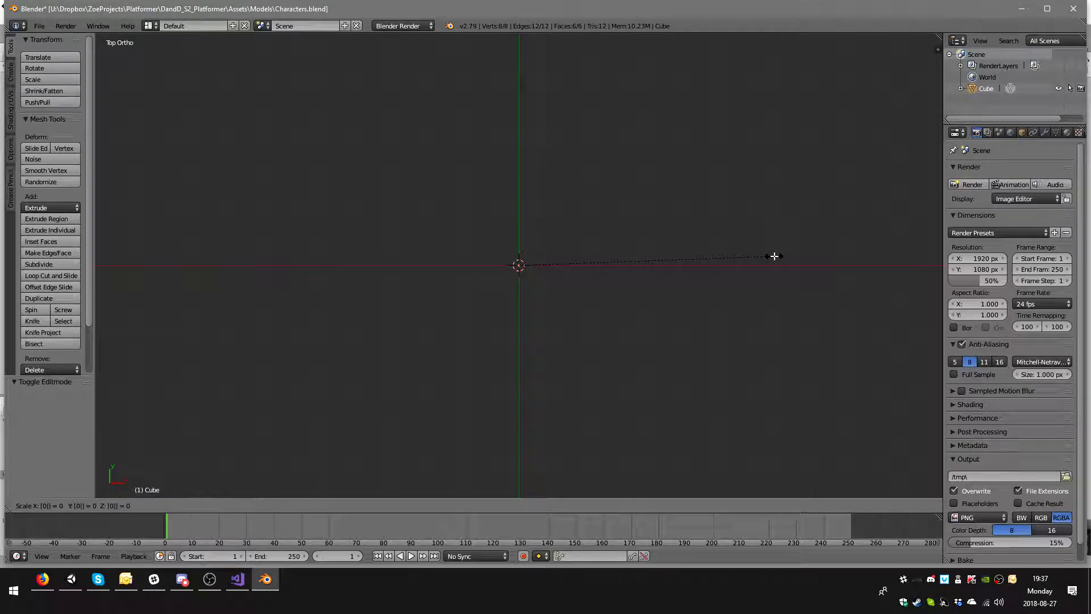
text(.5)
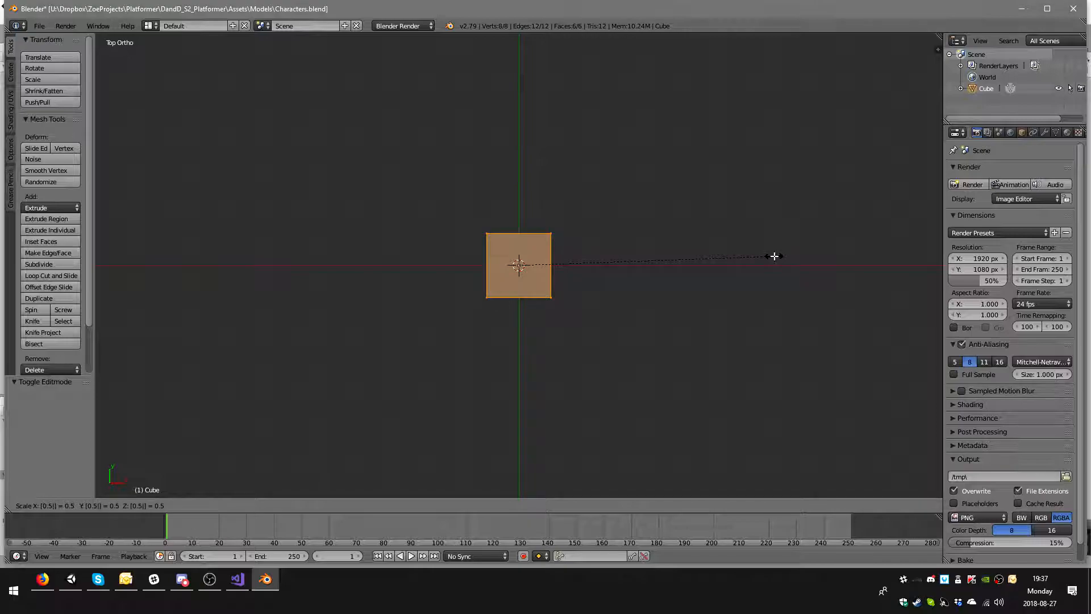
key(Return)
- In front view, move the cube's mesh up 0.5 along Z so its base sits at the origin
middle_drag(774, 256, 704, 215)
key(KP_1)
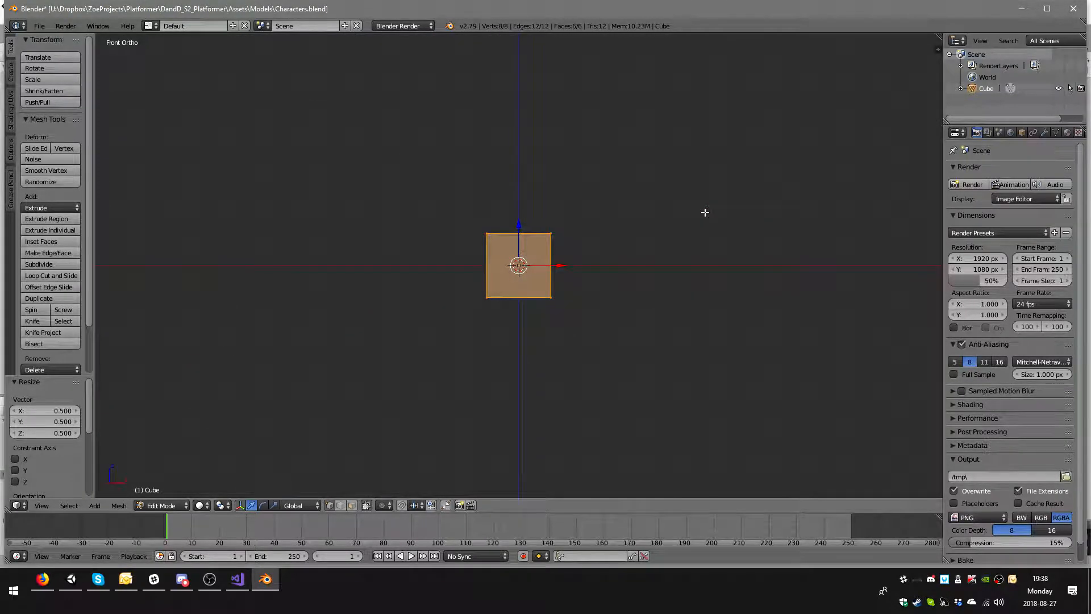
scroll(689, 204, up, 4)
middle_drag(601, 244, 604, 264)
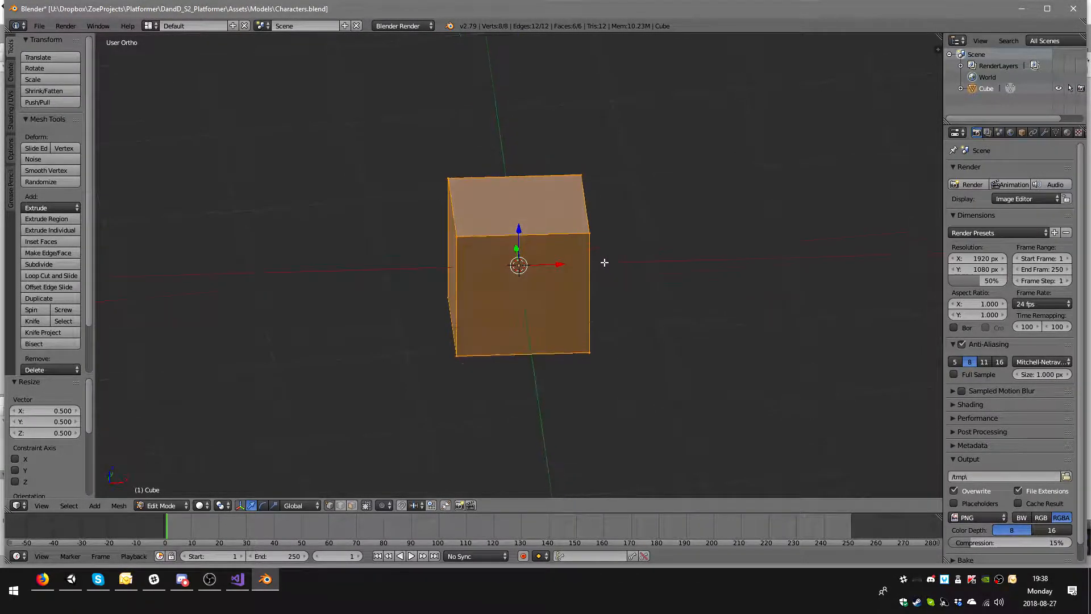
key(KP_1)
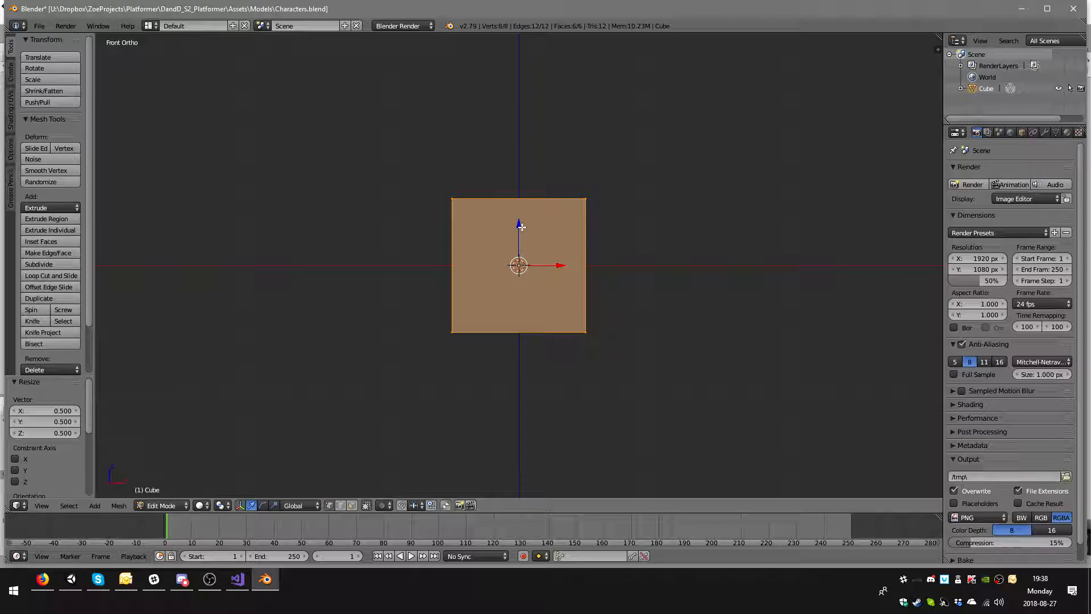
middle_drag(519, 225, 539, 248)
key(KP_1)
scroll(539, 245, up, 1)
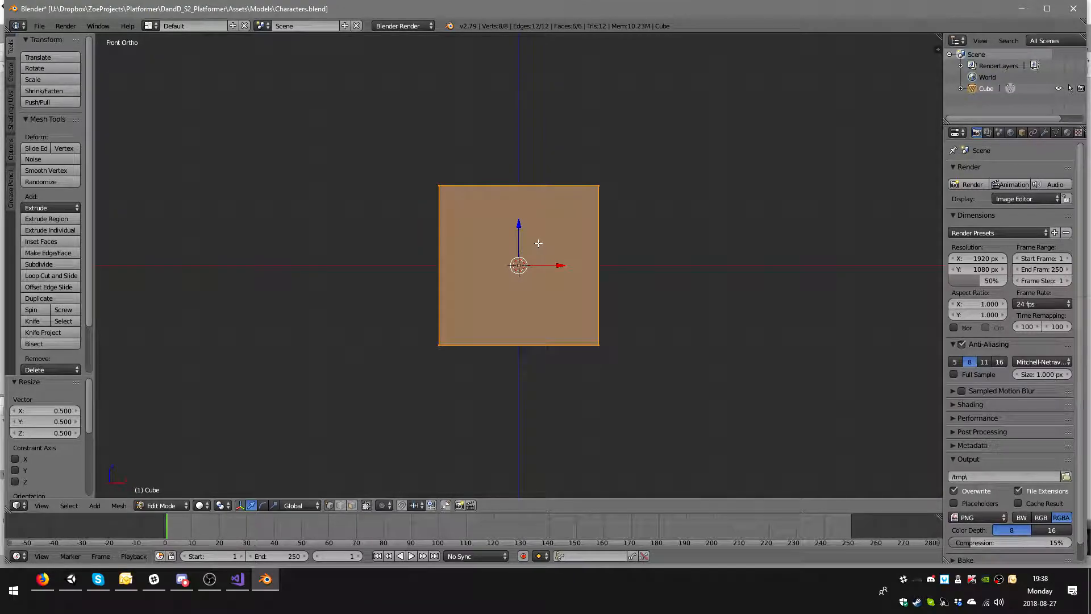
drag(518, 224, 519, 144)
middle_drag(523, 215, 491, 203)
key(KP_1)
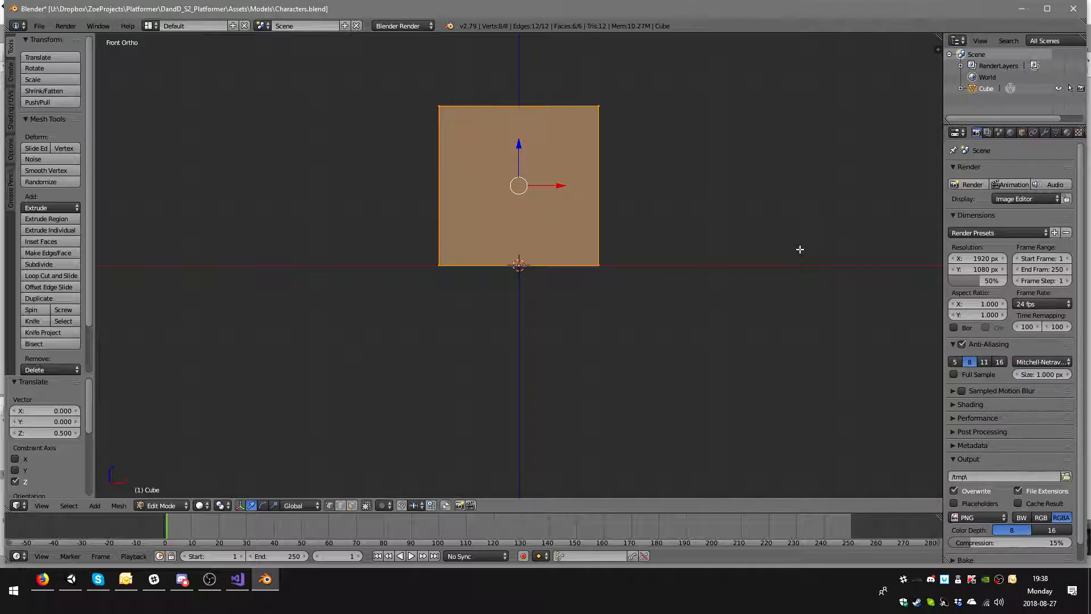
- Add a Bevel modifier to the cube
click(1045, 131)
click(1021, 172)
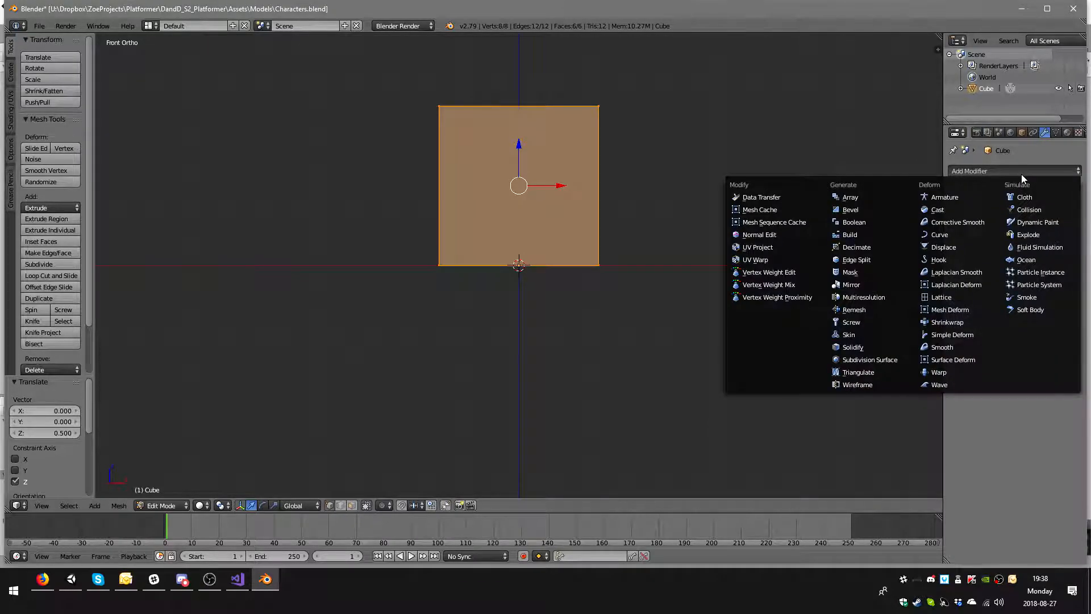
click(849, 210)
middle_drag(652, 252, 625, 191)
- Increase the Bevel modifier's width to 0.2
mouse_move(960, 222)
mouse_down()
mouse_move(987, 222)
mouse_move(979, 222)
mouse_up()
middle_drag(636, 187, 923, 221)
click(983, 221)
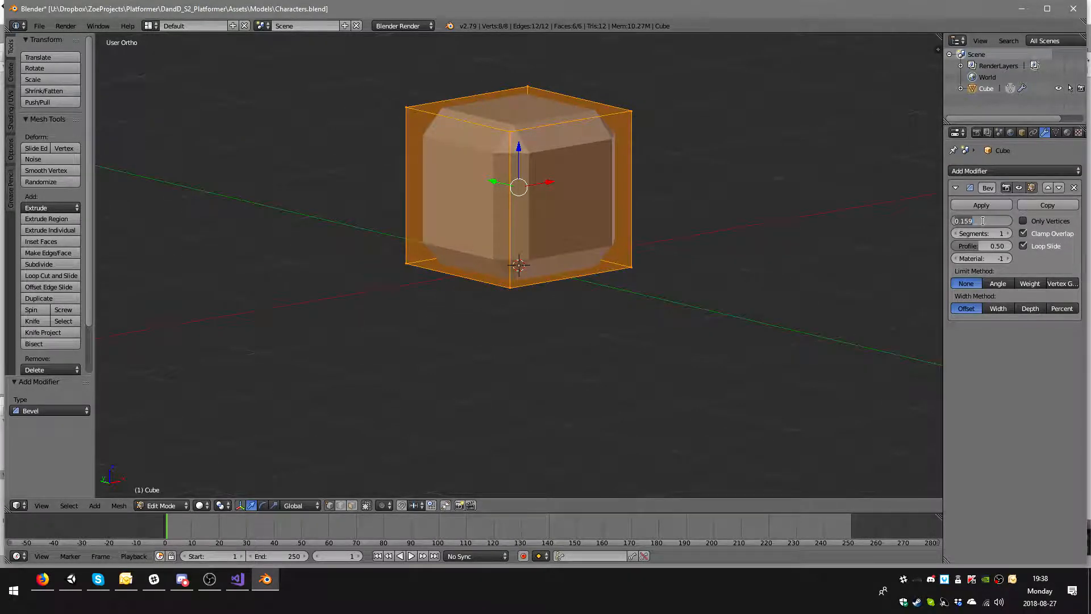
text(0.2)
key(Return)
- Set the Bevel modifier's width to 0.15
middle_drag(625, 227, 982, 242)
click(987, 223)
text(0.15)
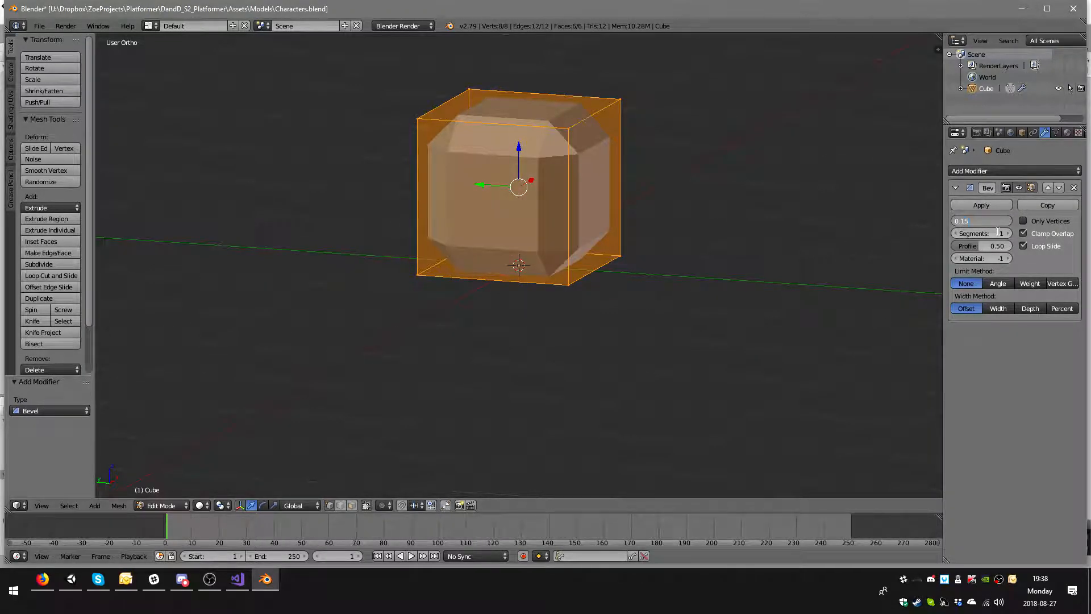
key(Return)
middle_drag(999, 230, 630, 237)
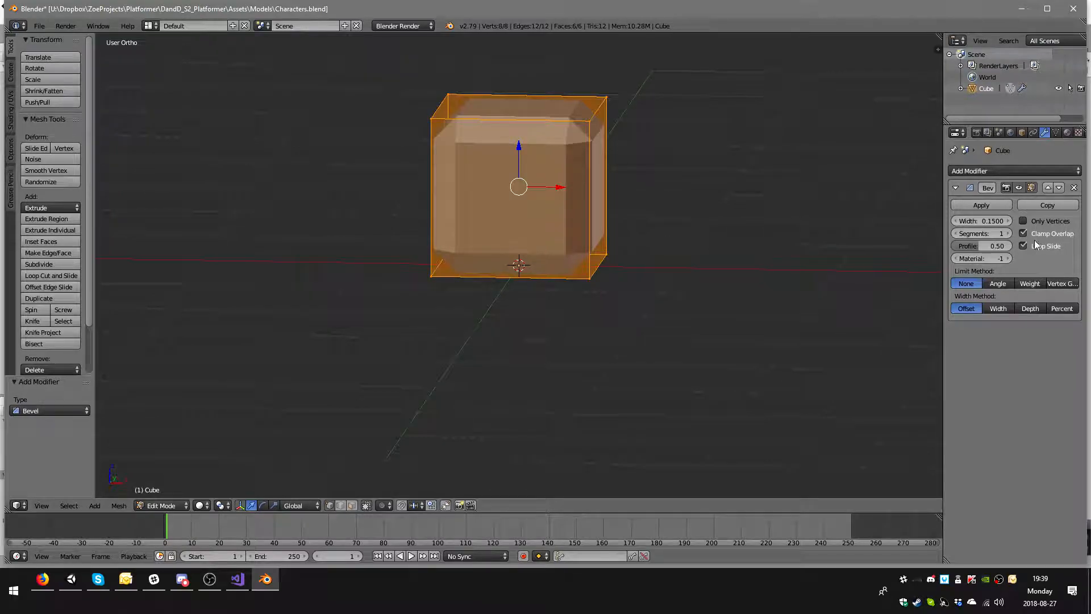
middle_drag(574, 207, 636, 217)
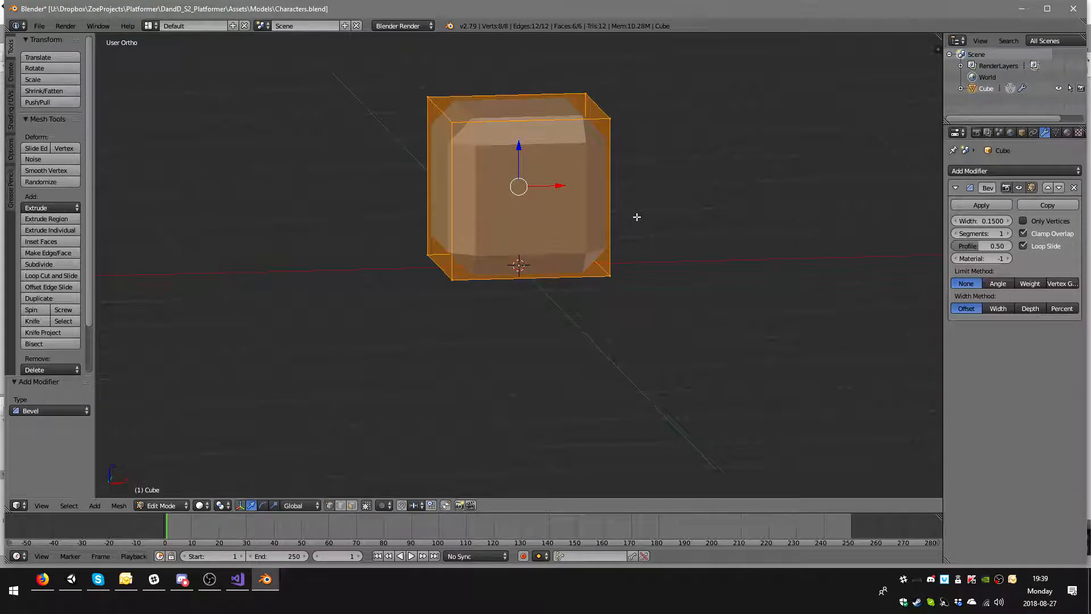
- Return to Object Mode and apply the Bevel modifier to the cube
key(Tab)
click(971, 203)
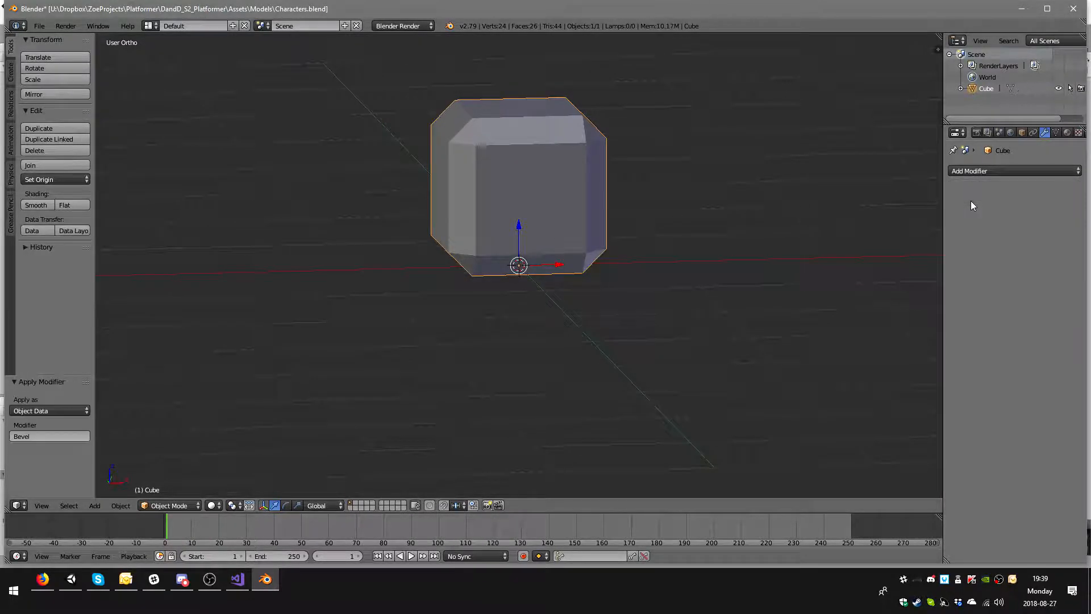
middle_drag(725, 188, 625, 159)
- In Edit Mode with the front view active, add a plane to the cube's mesh at the origin
key(Tab)
scroll(645, 223, up, 4)
key(KP_1)
scroll(626, 160, down, 2)
scroll(628, 153, up, 1)
shift+middle_drag(636, 144, 676, 278)
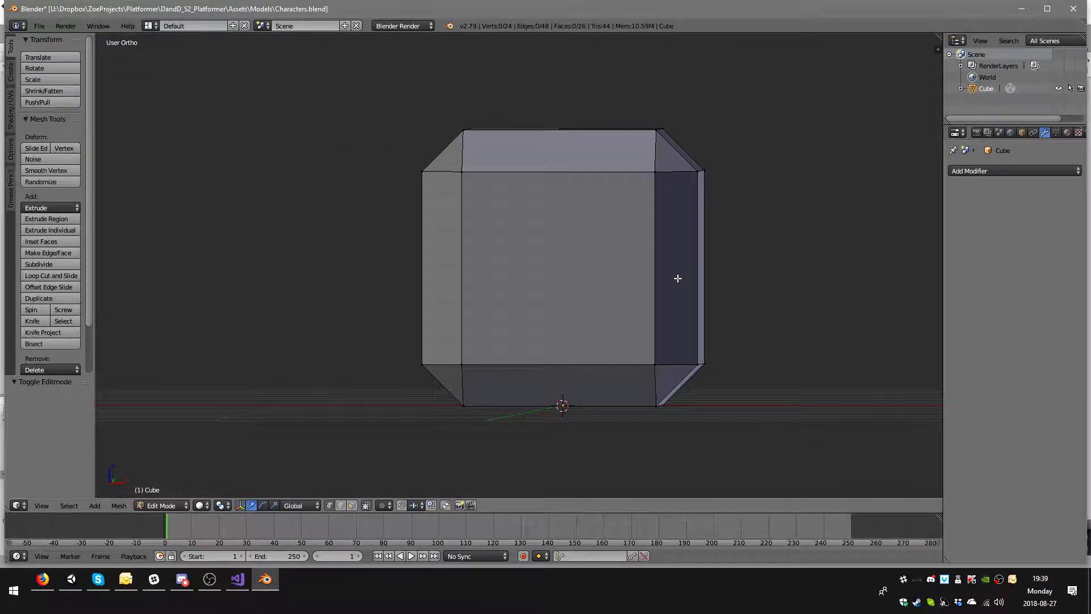
key(KP_1)
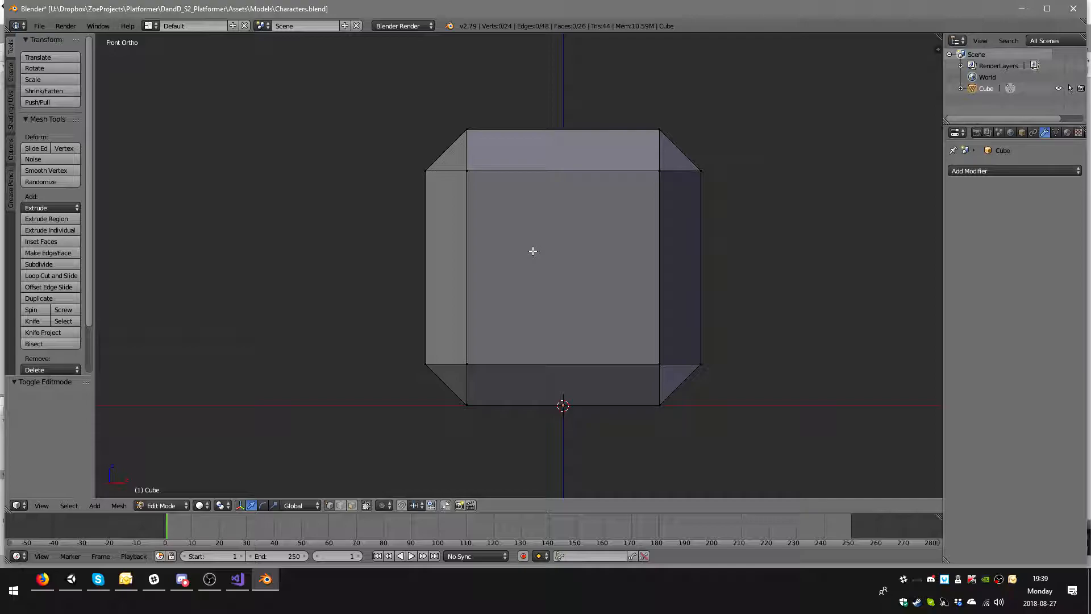
key(shift+a)
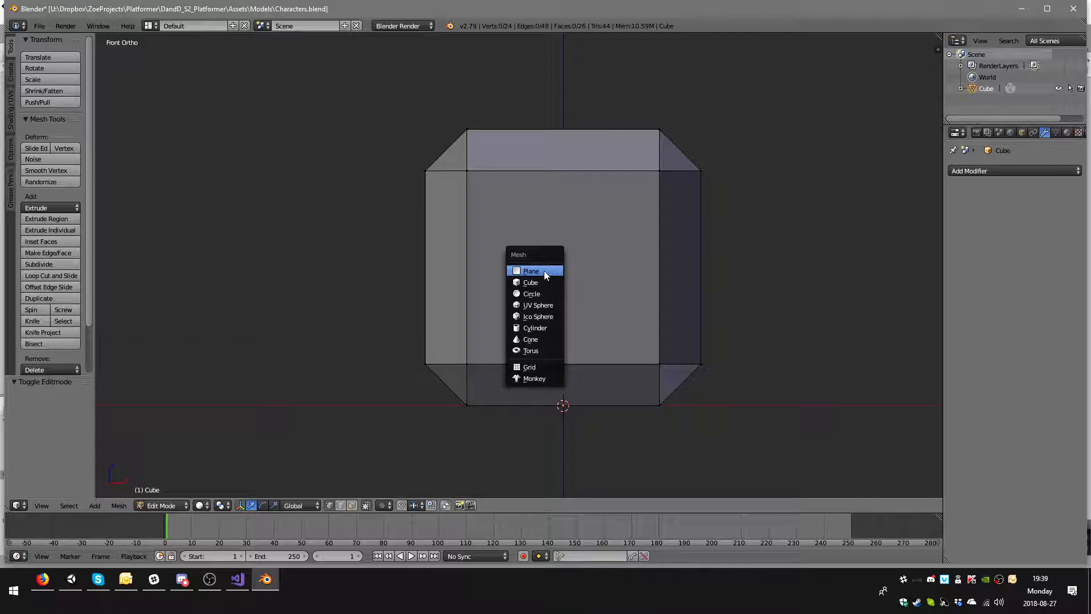
click(534, 270)
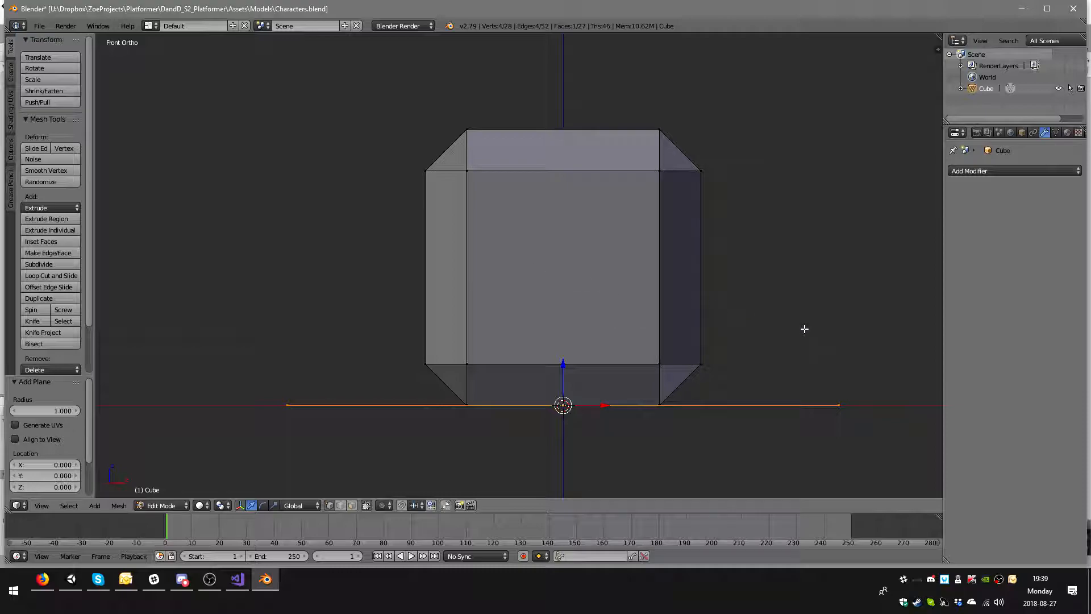
- Rotate the plane 90° about the X axis and scale it down to about 0.062
key(r)
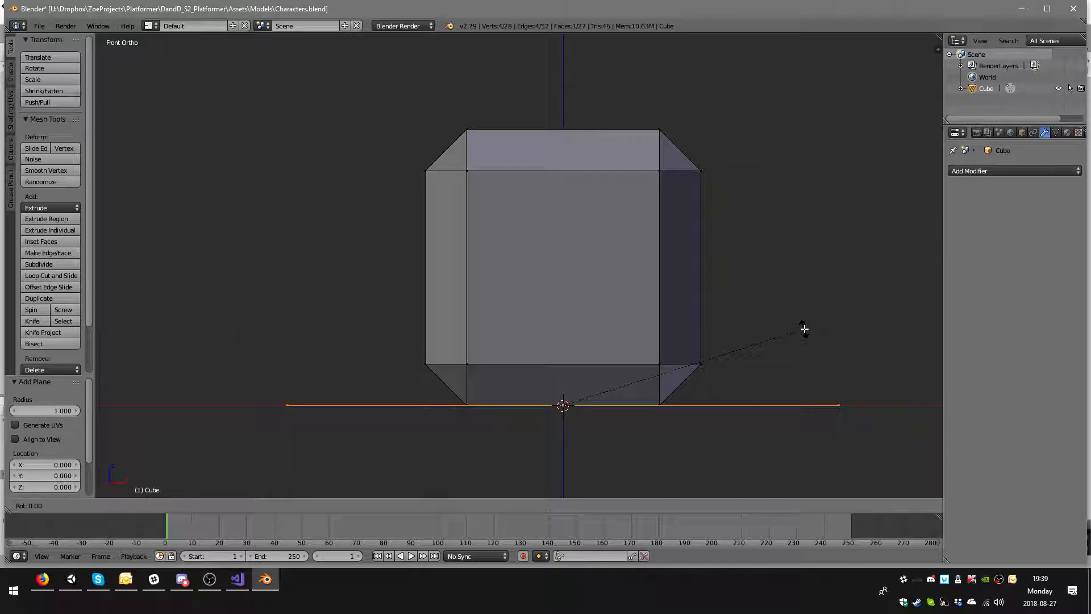
key(x)
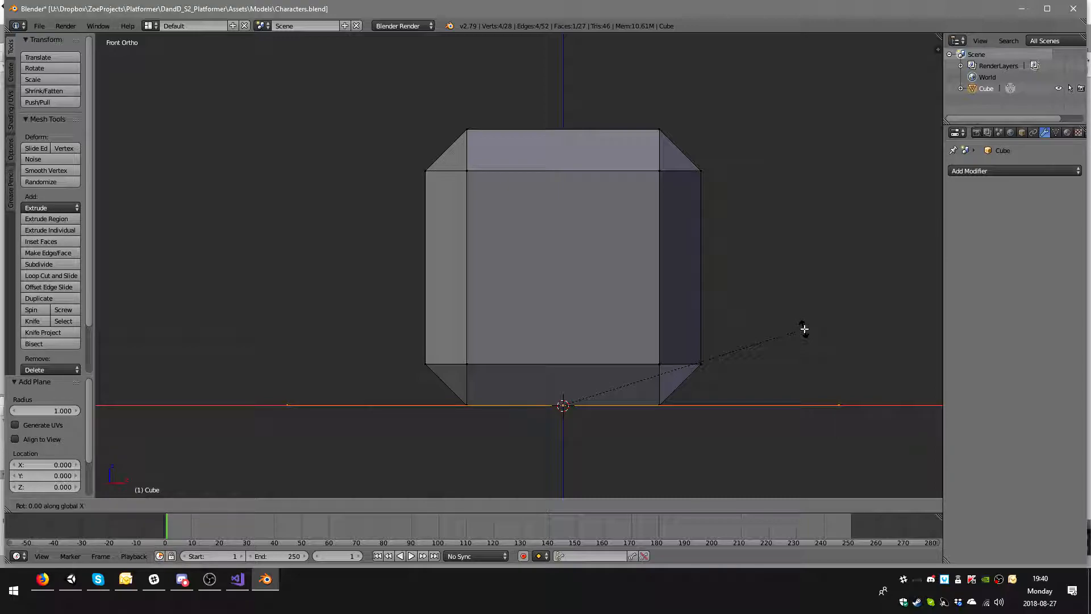
text(90)
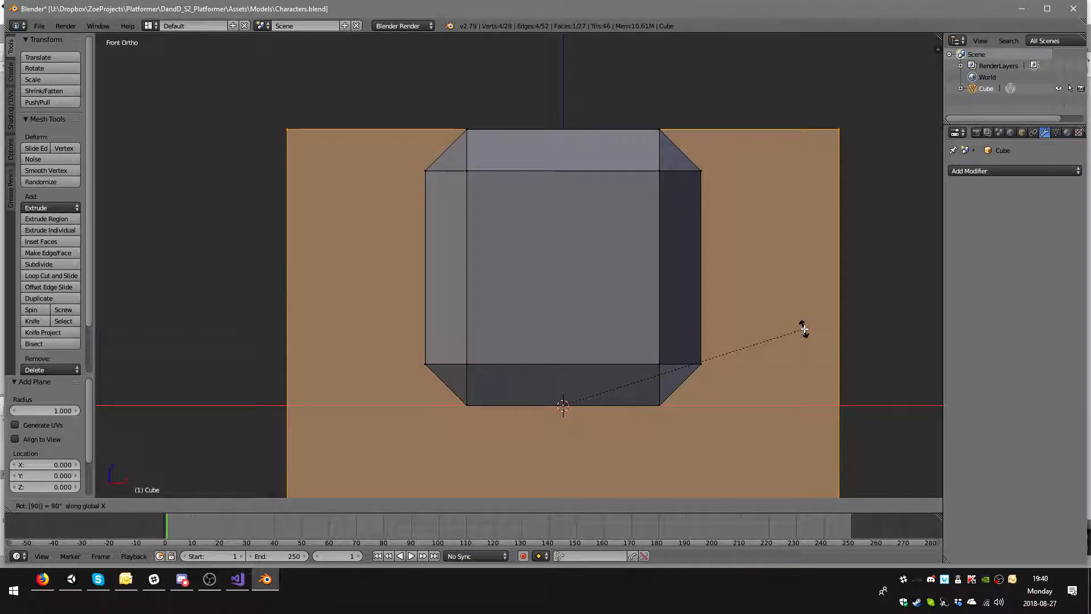
key(Return)
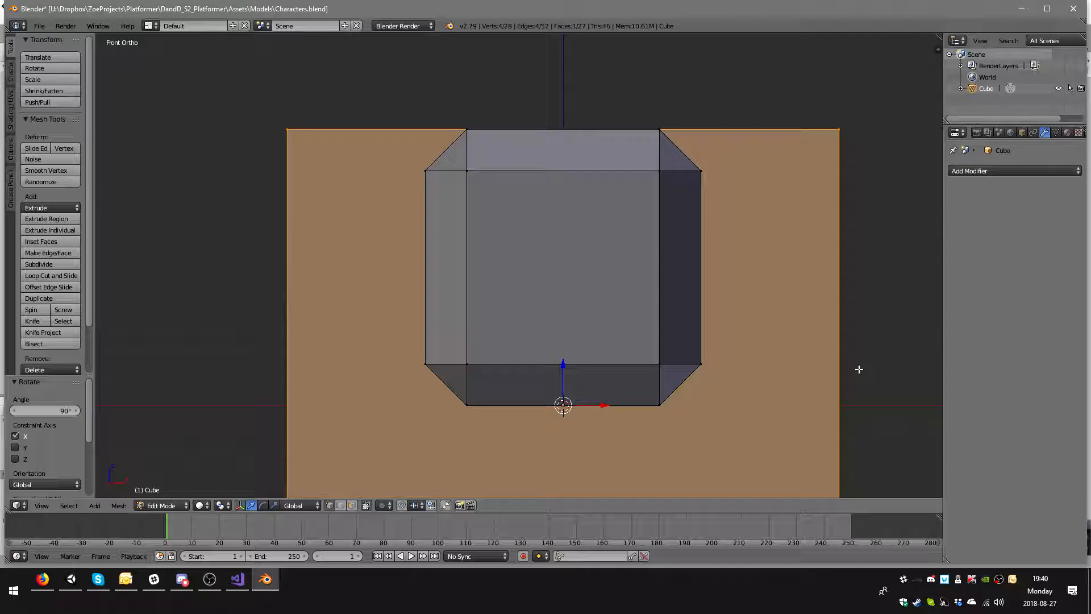
key(s)
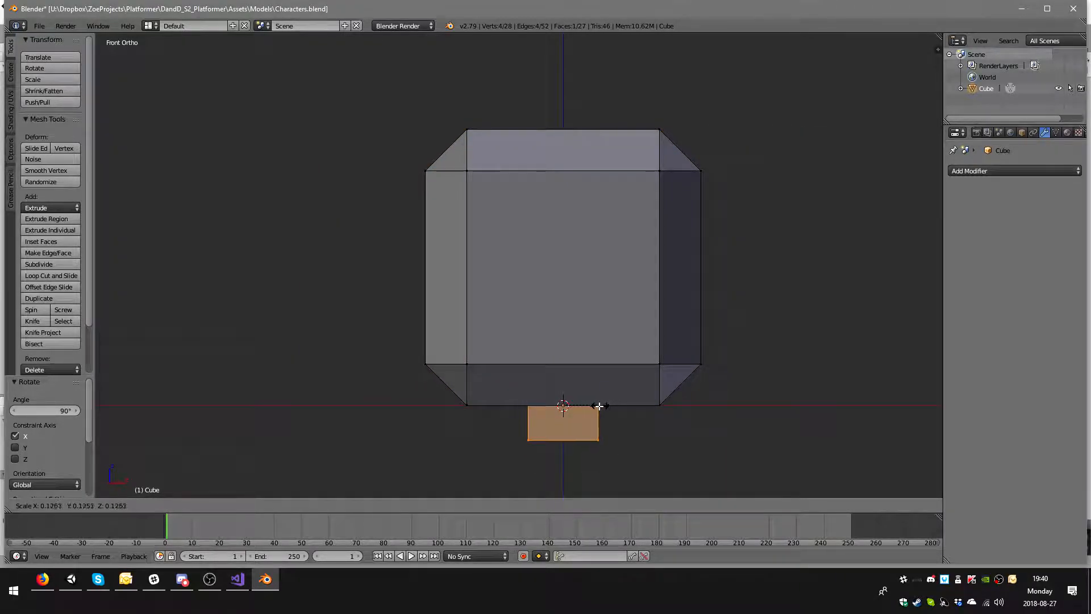
click(578, 410)
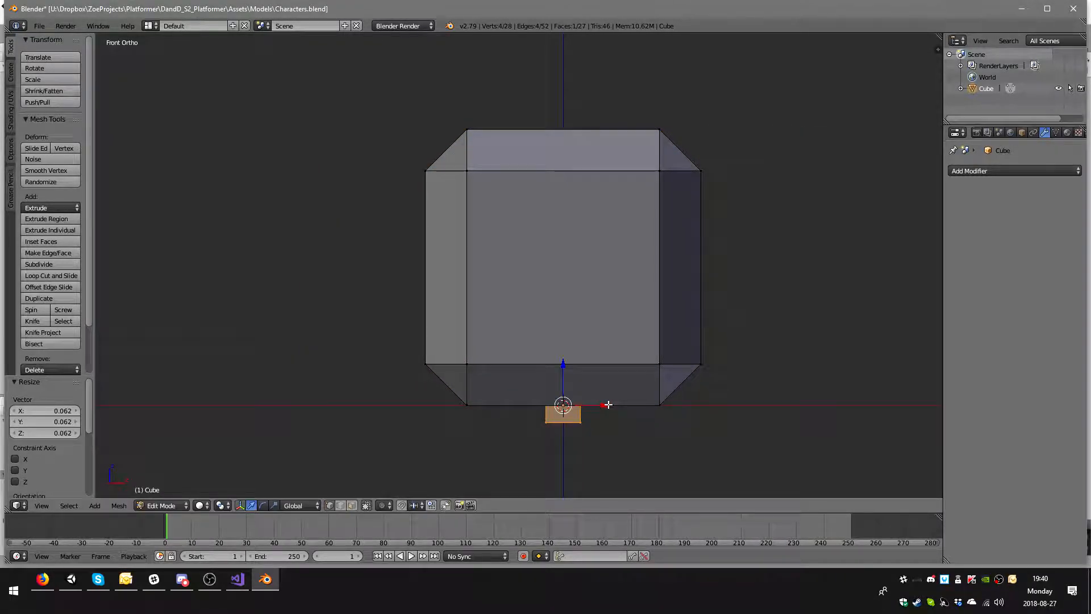
key(z)
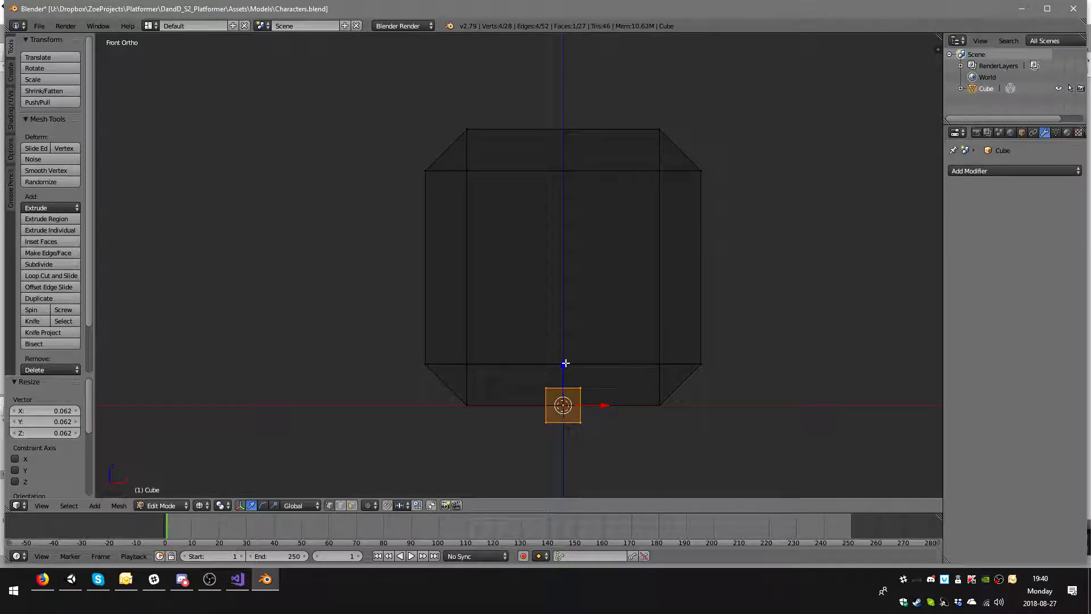
key(g)
key(z)
click(568, 185)
key(g)
key(x)
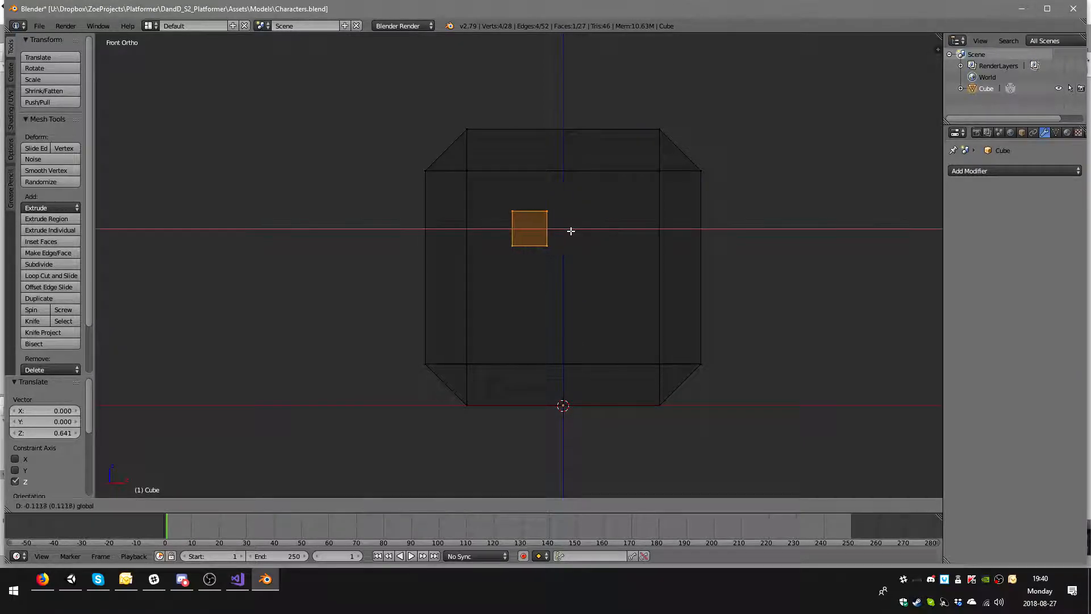
click(556, 233)
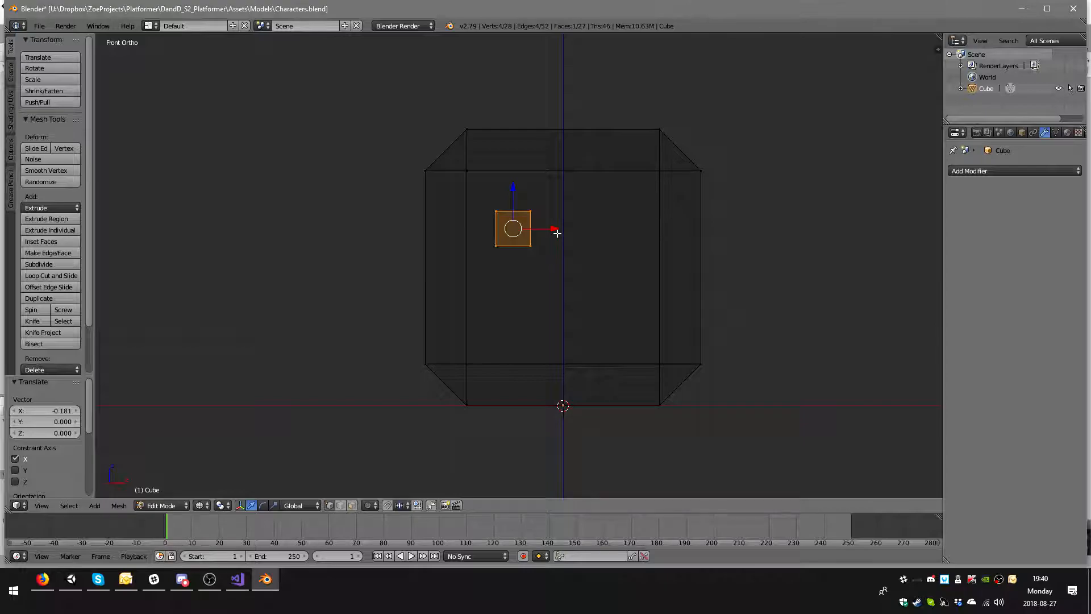
key(ctrl+z)
key(z)
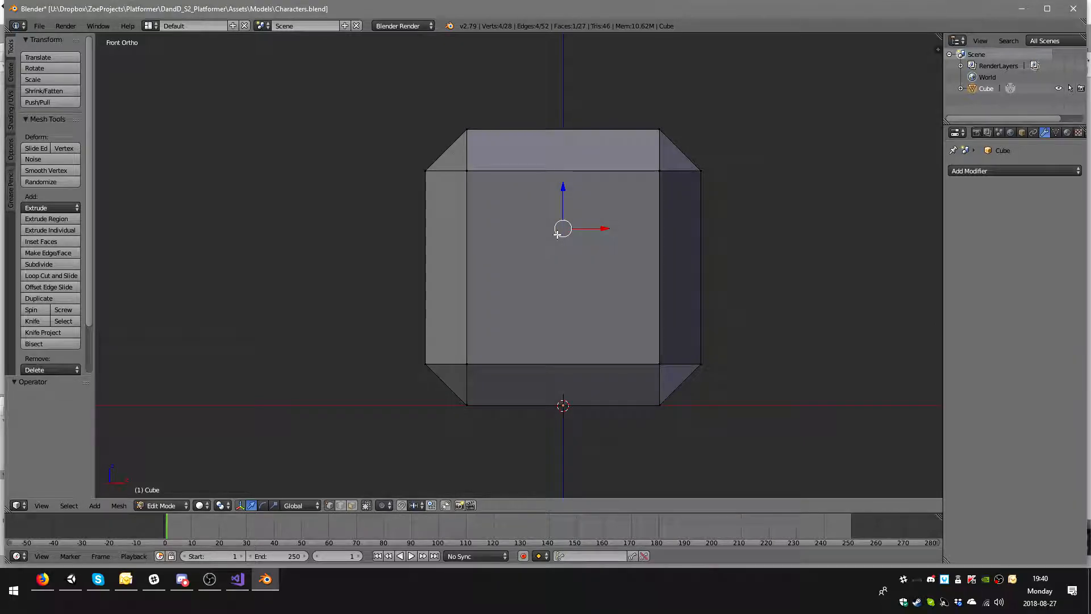
key(ctrl+z)
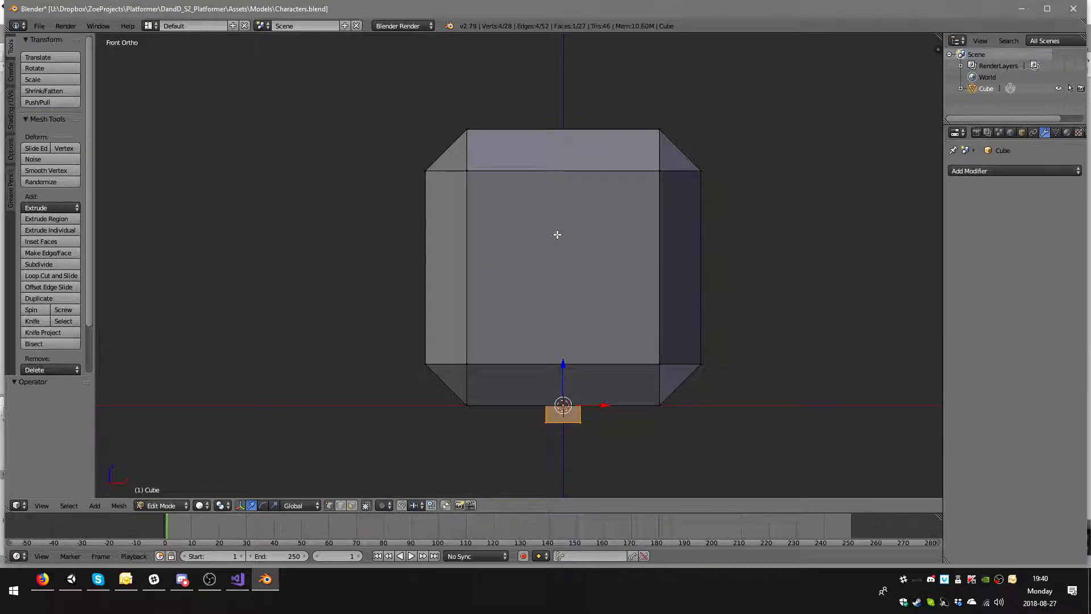
- In wireframe shading, move the small plane up about 0.6 along Z and about -0.15 along X as an eye
key(z)
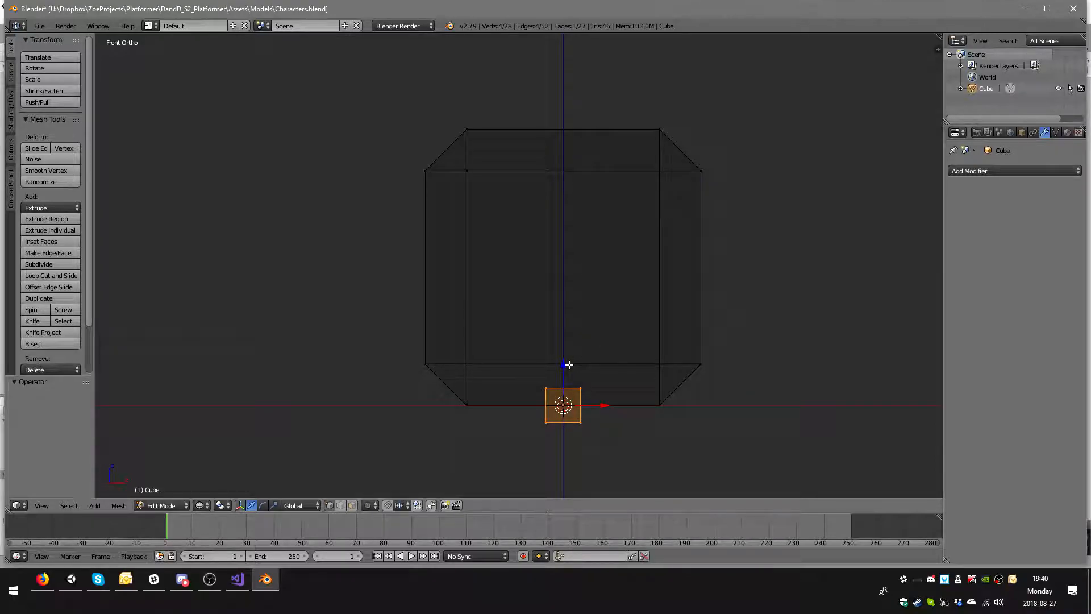
key(g)
key(z)
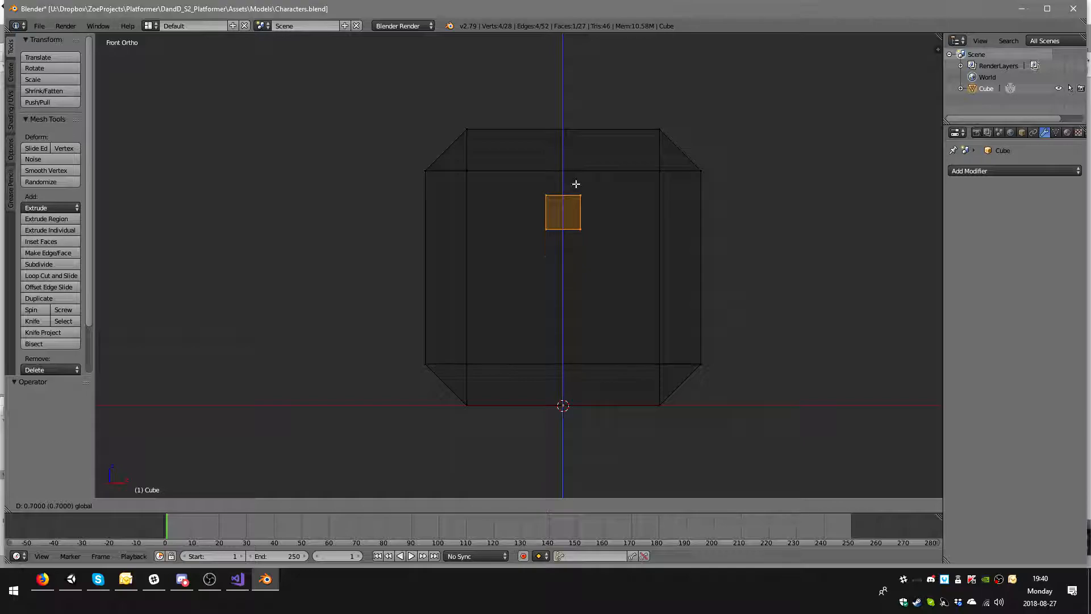
click(574, 188)
key(g)
key(x)
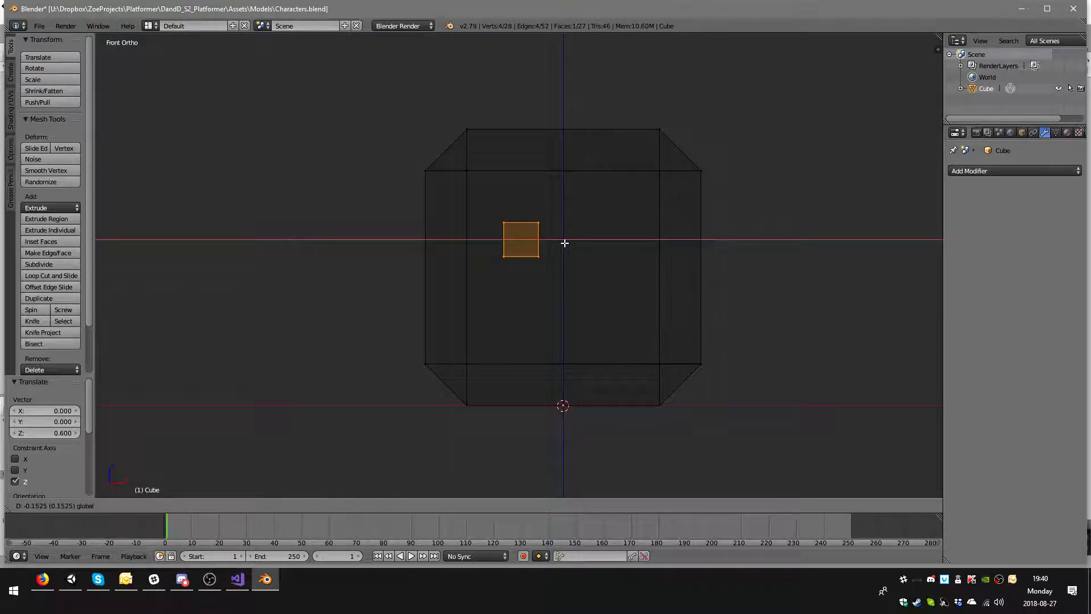
click(565, 241)
- Move the eye plane about -0.49 along Y, towards the front face of the body
middle_drag(619, 252, 526, 243)
key(g)
key(y)
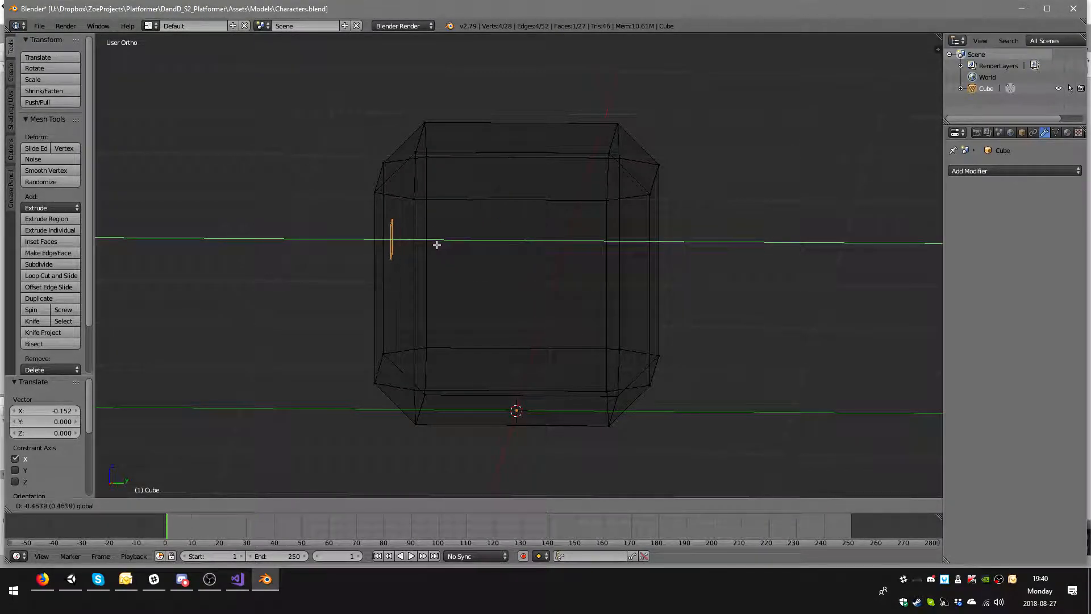
click(435, 243)
middle_drag(434, 243, 617, 238)
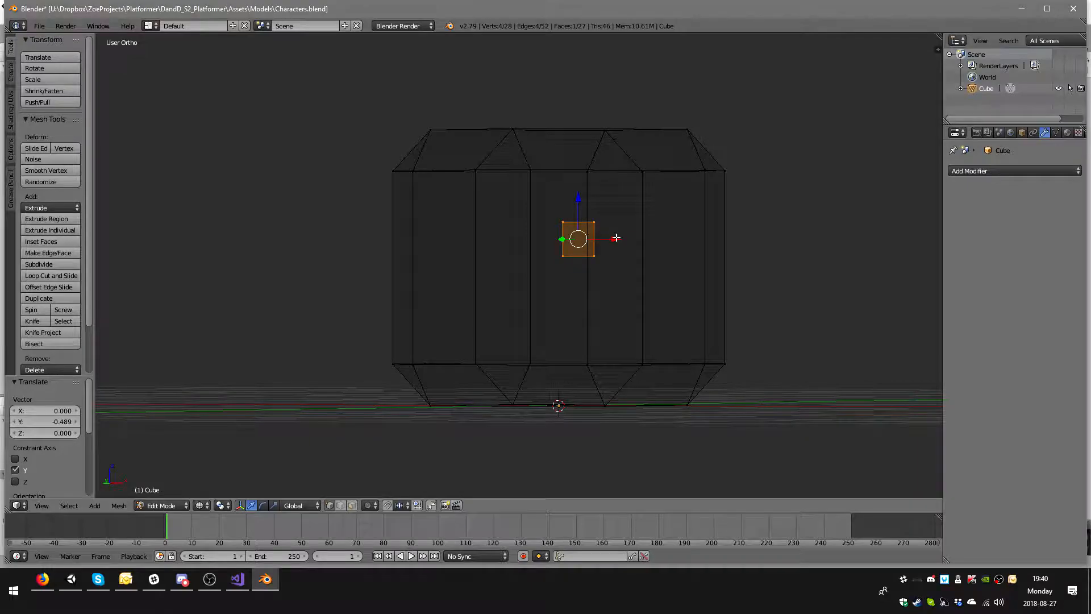
key(KP_1)
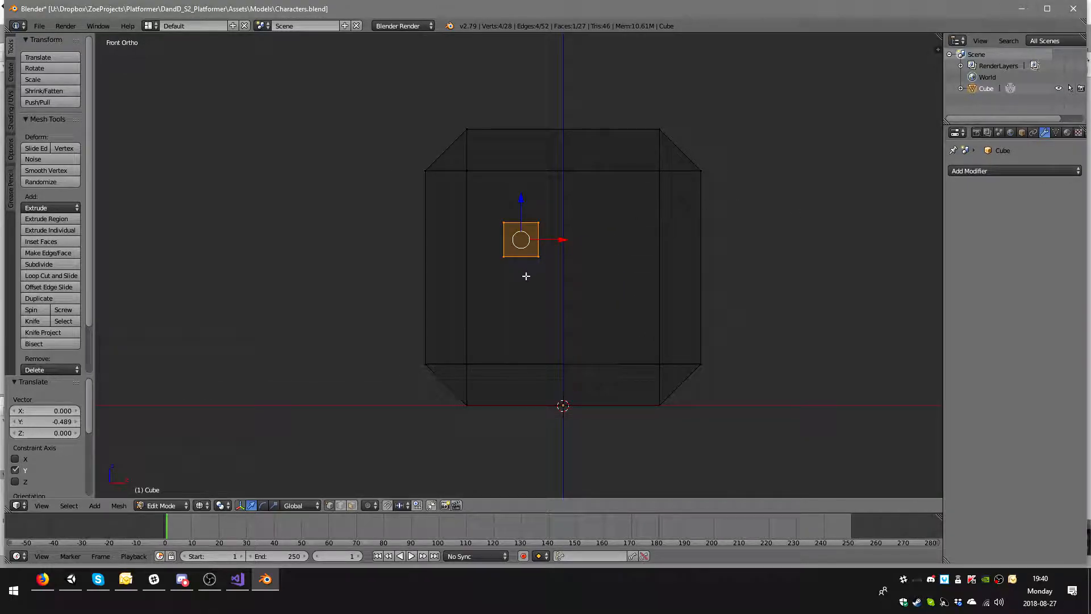
middle_drag(573, 325, 569, 334)
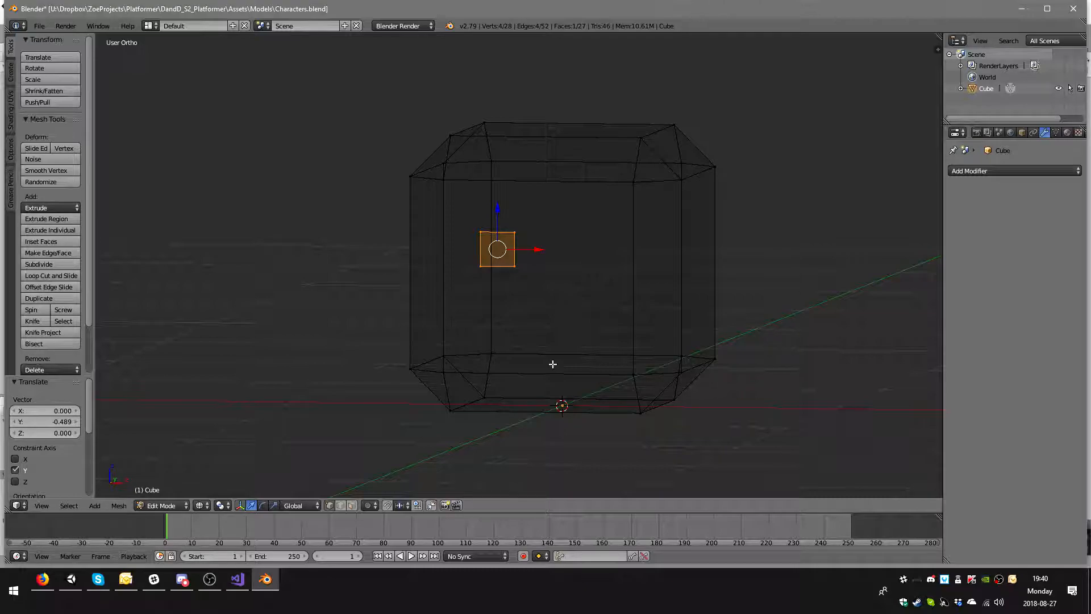
- Add a single vertical loop cut through the exact centre of the body, without sliding it
key(ctrl+r)
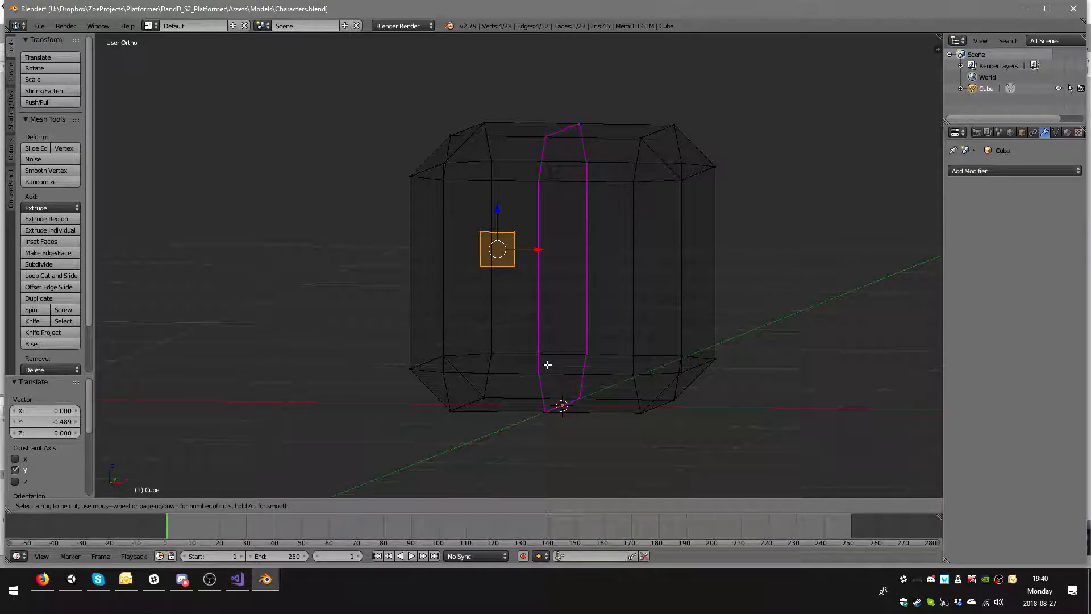
click(547, 365)
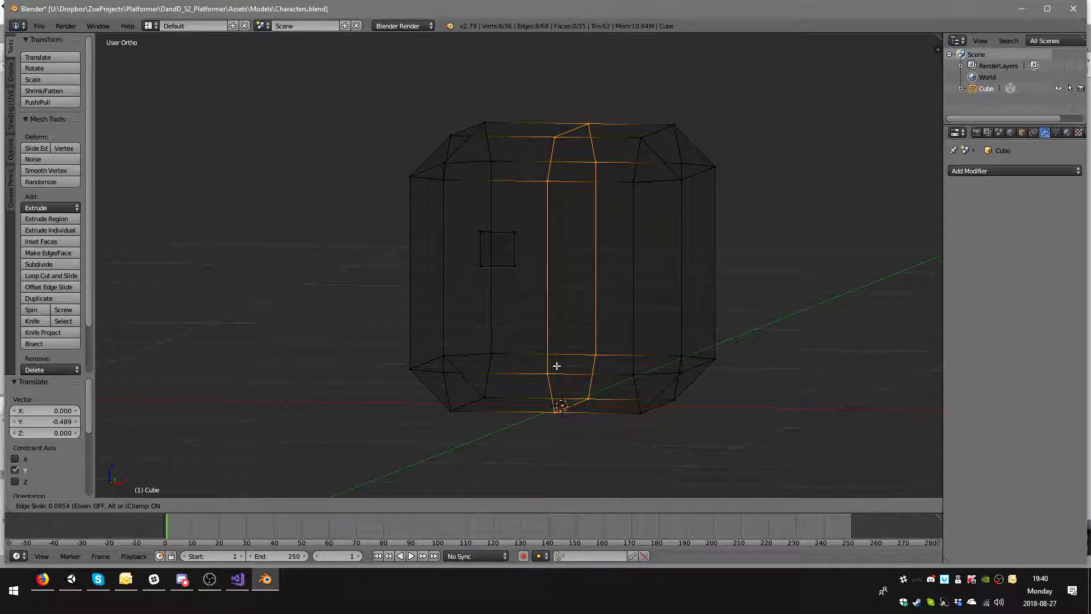
right_click(555, 365)
key(KP_1)
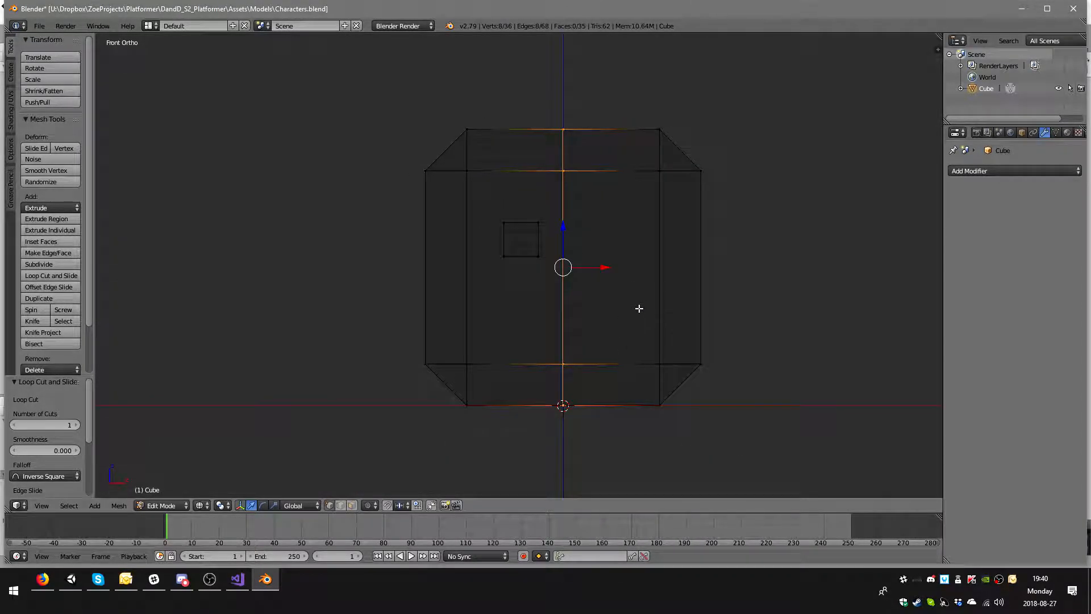
- Clear the selection and box-select all the body's outer vertices on the positive X side, opposite the eye
key(a)
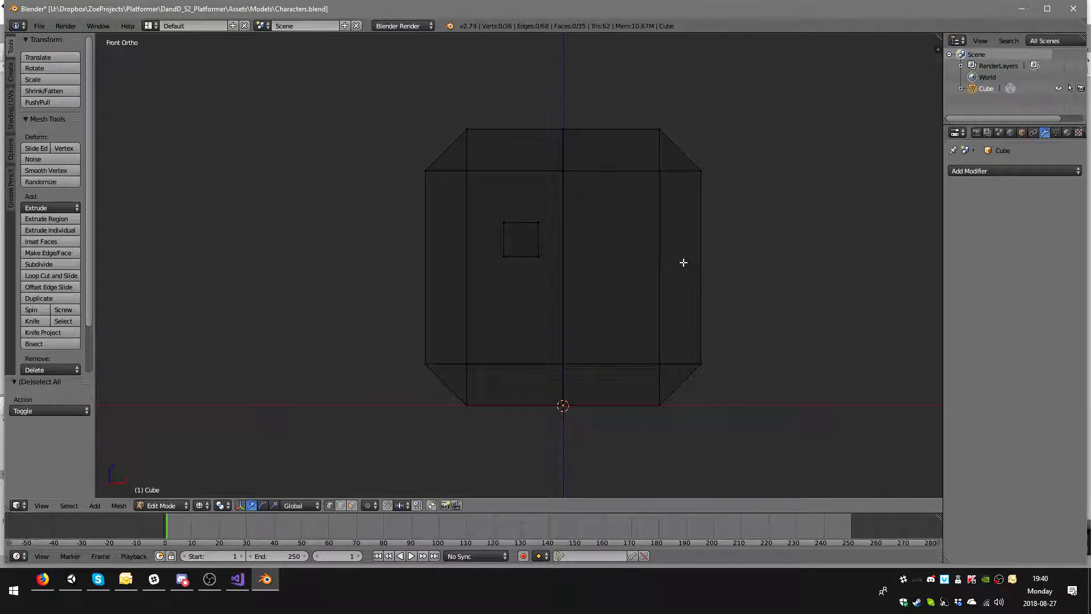
key(b)
drag(633, 88, 775, 446)
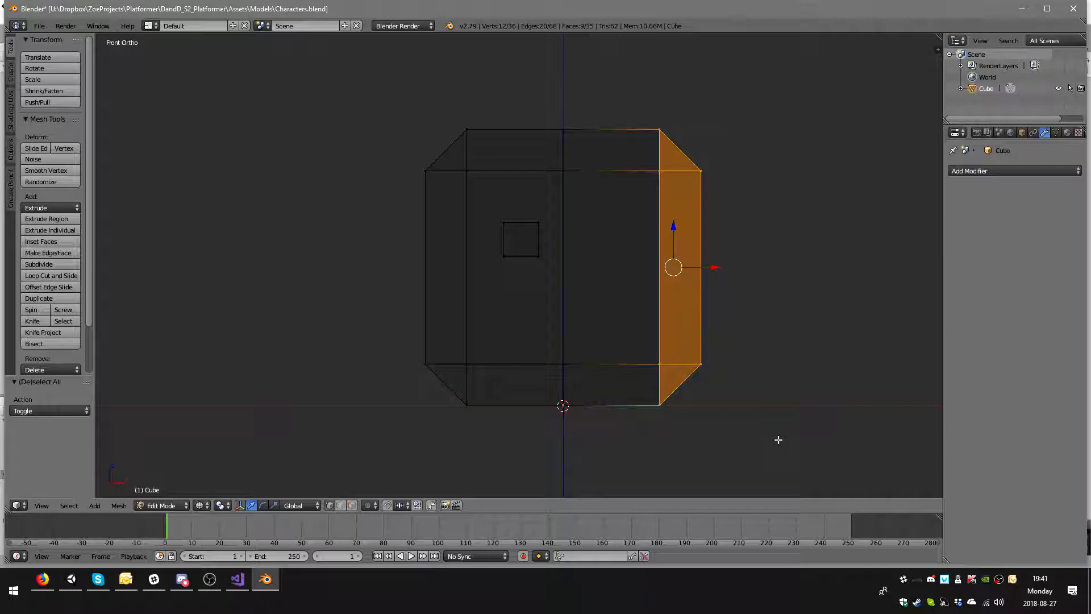
key(x)
click(774, 429)
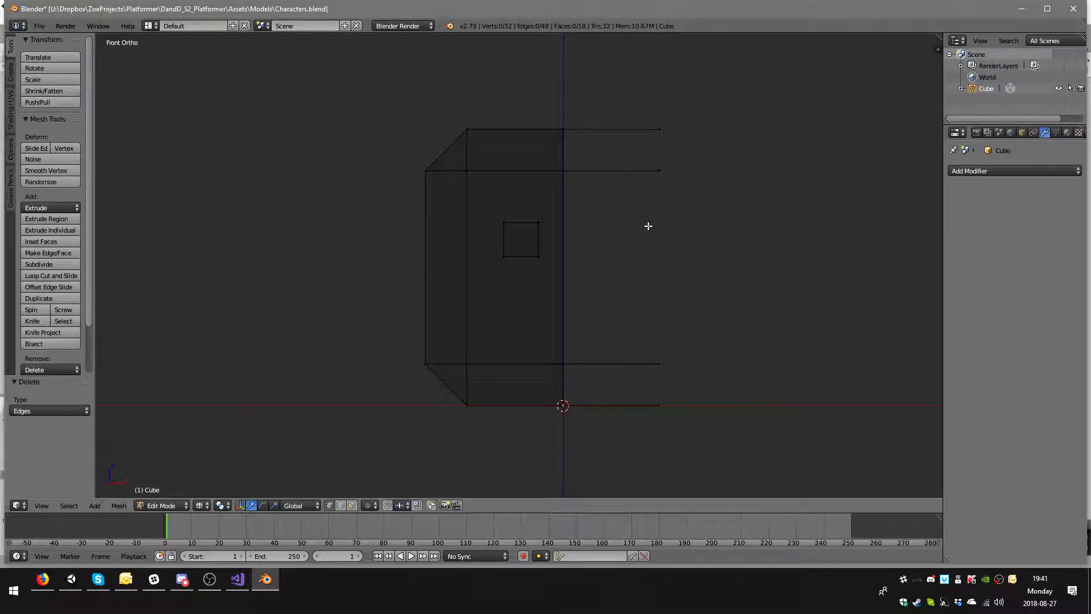
key(ctrl+z)
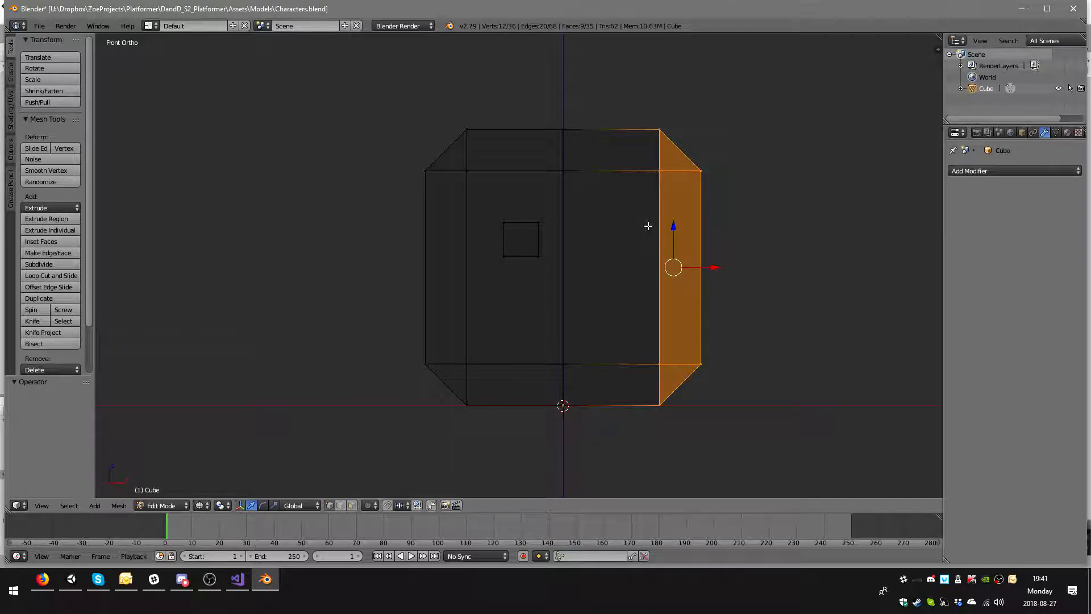
- Delete the selected vertices to leave only the half of the body with the eye, and restore solid shading
key(x)
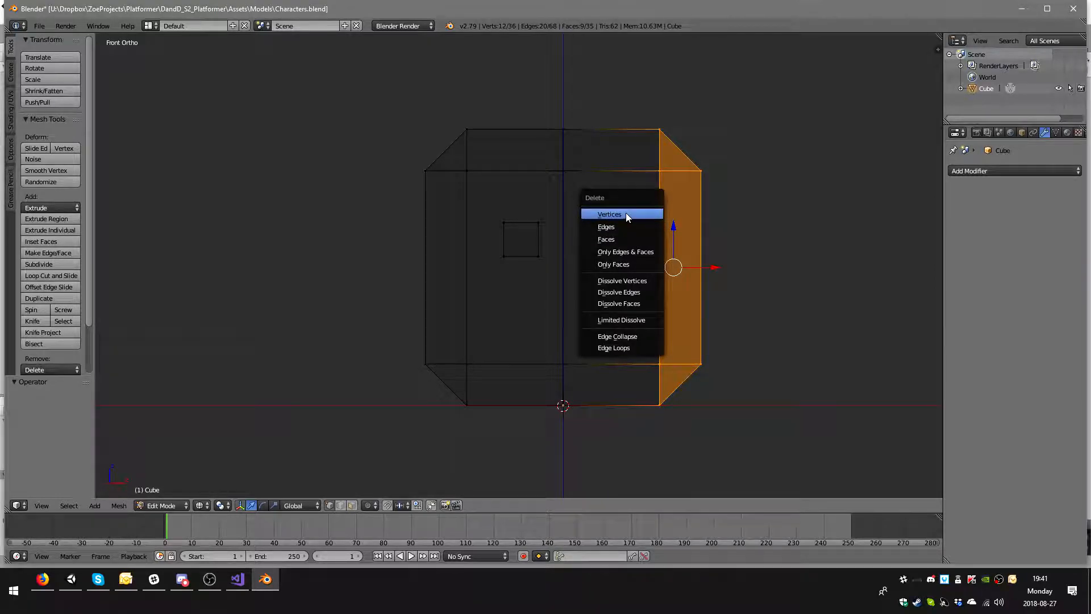
click(624, 213)
mouse_move(650, 226)
middle_down()
mouse_move(579, 220)
mouse_move(593, 236)
mouse_move(701, 248)
mouse_move(645, 251)
mouse_move(708, 250)
mouse_move(691, 236)
mouse_move(431, 234)
mouse_move(444, 296)
middle_up()
key(z)
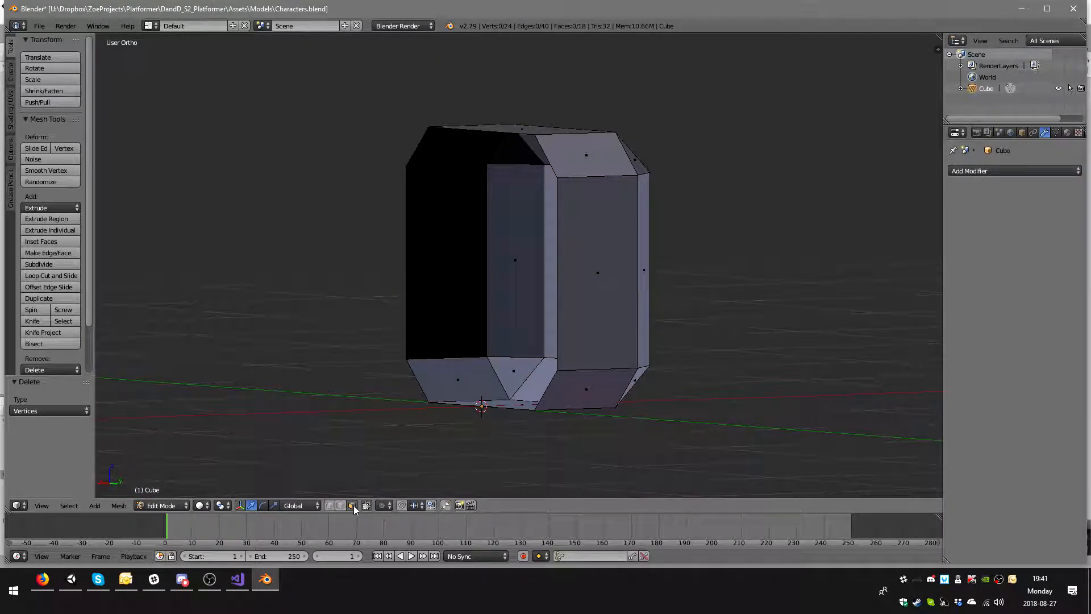
- Select the eye plane and move it -0.042 along Y so that it sits just in front of the body's front face
right_click(448, 244)
middle_drag(530, 263, 608, 275)
drag(436, 242, 423, 242)
middle_drag(508, 250, 653, 267)
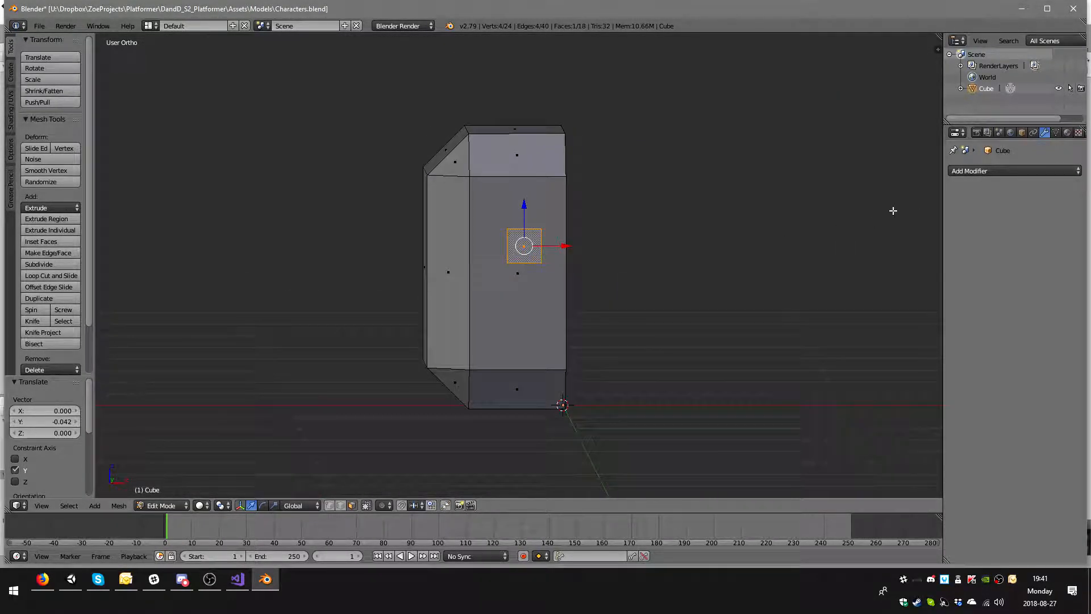
middle_drag(517, 278, 706, 256)
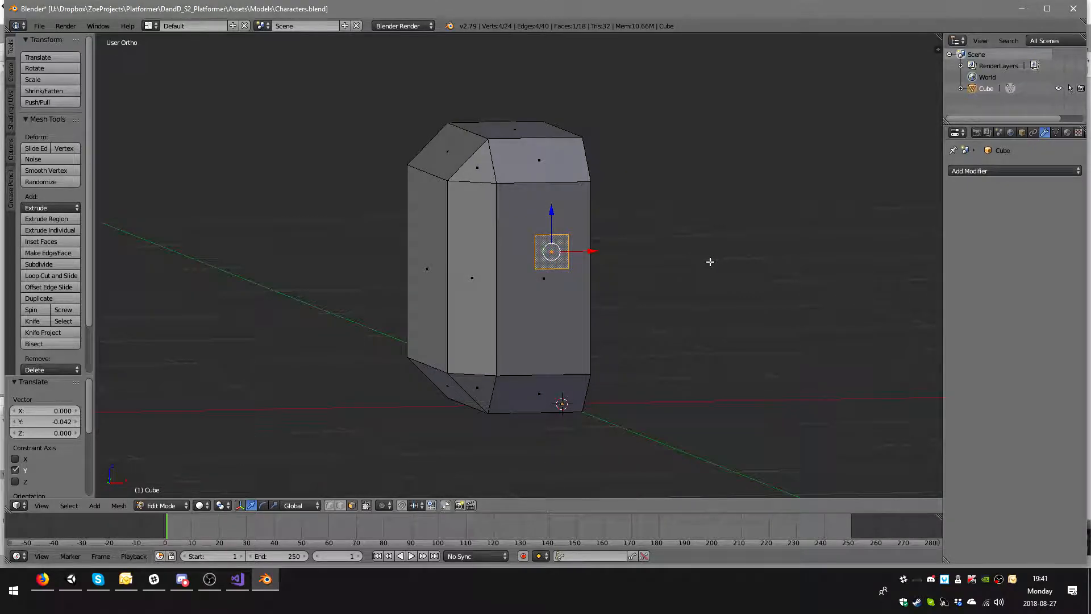
- Add a Mirror modifier across X with Clipping enabled to the half body, and return to Edit Mode
key(Tab)
click(1011, 172)
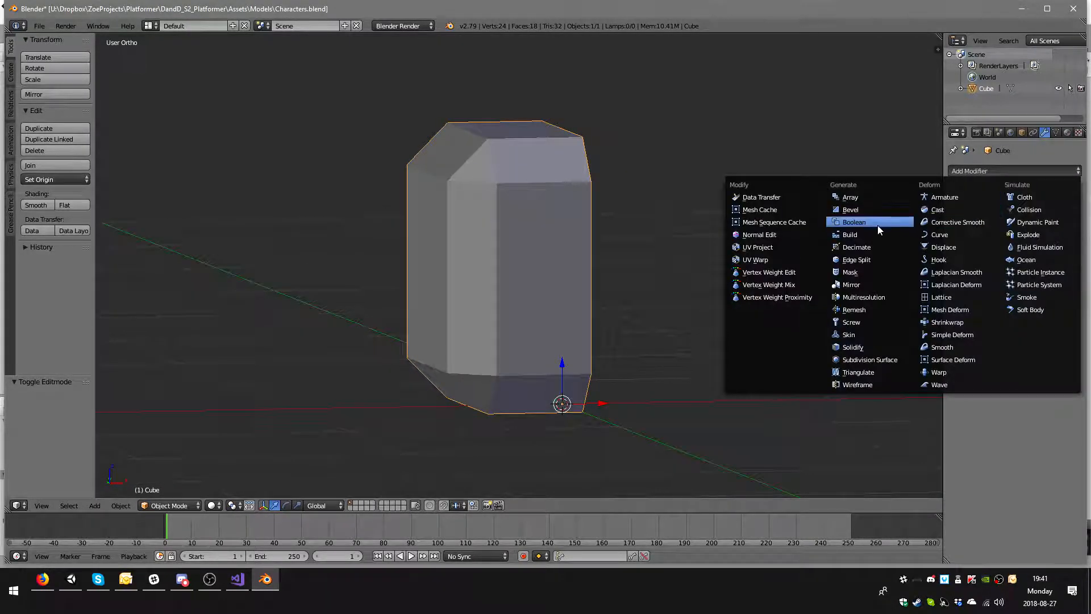
click(861, 285)
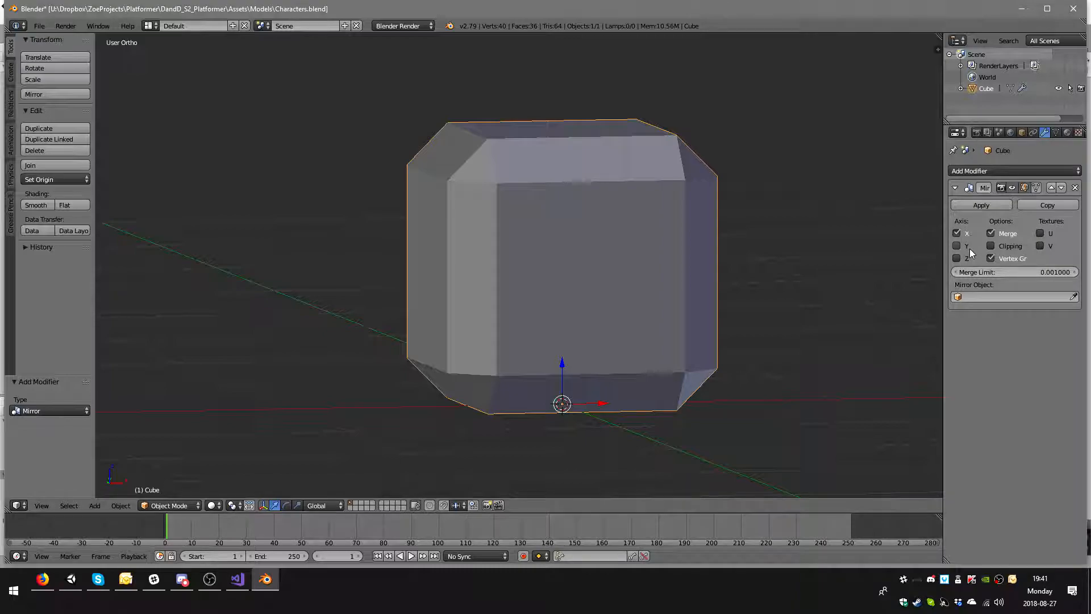
click(991, 245)
middle_drag(695, 281, 537, 283)
key(Tab)
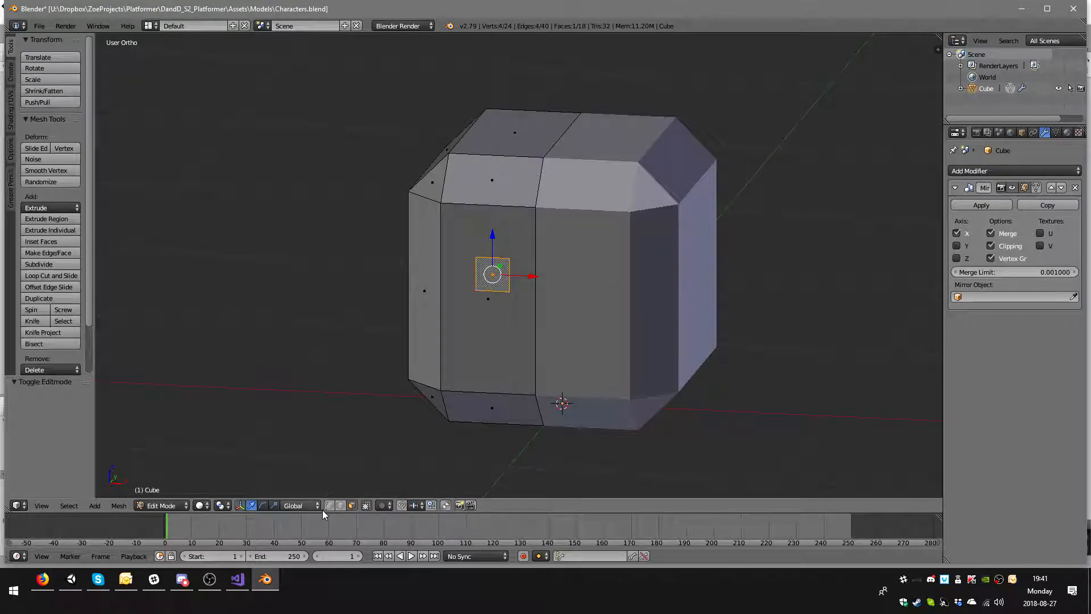
- Try moving the body's centre edge loop along X and Y to test the clipping, and undo the move
alt+right_click(535, 321)
drag(597, 278, 531, 276)
middle_drag(532, 276, 572, 300)
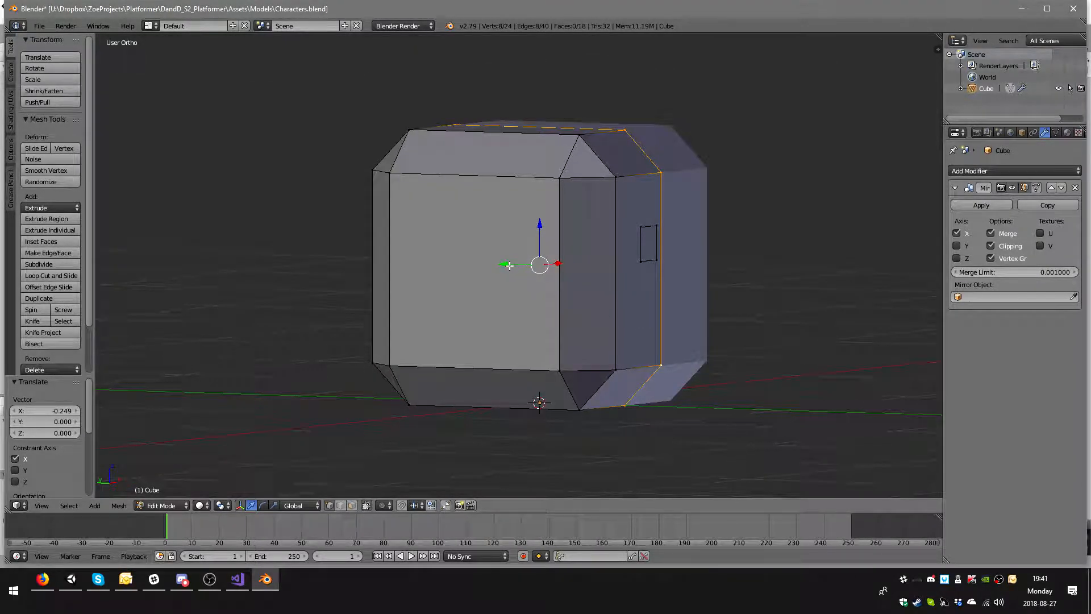
drag(509, 265, 548, 273)
mouse_move(548, 273)
middle_down()
mouse_move(596, 317)
mouse_move(528, 321)
mouse_move(656, 382)
mouse_move(713, 178)
mouse_move(714, 243)
middle_up()
key(ctrl+z)
- In the front view, select only the eye plane and move it slightly outwards along X and 0.010 up along Z
key(KP_1)
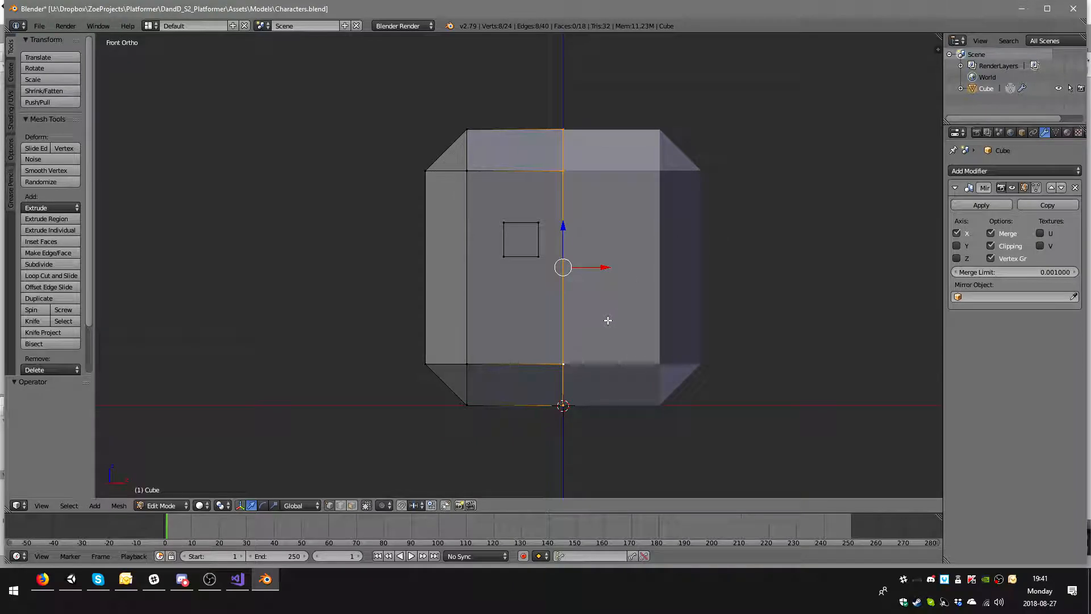
key(a)
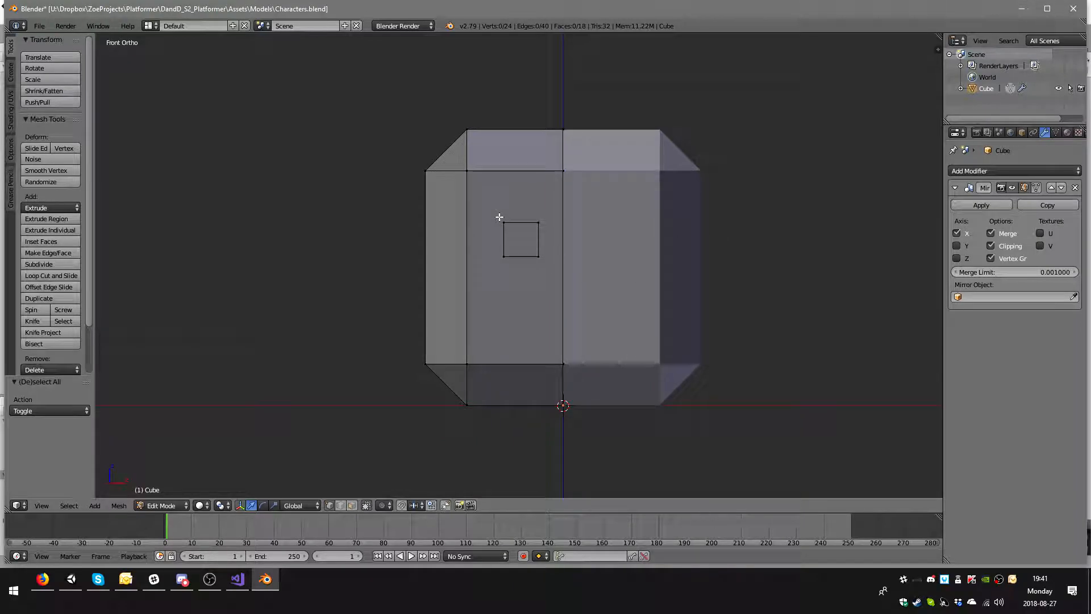
key(b)
drag(498, 217, 559, 241)
drag(515, 198, 516, 203)
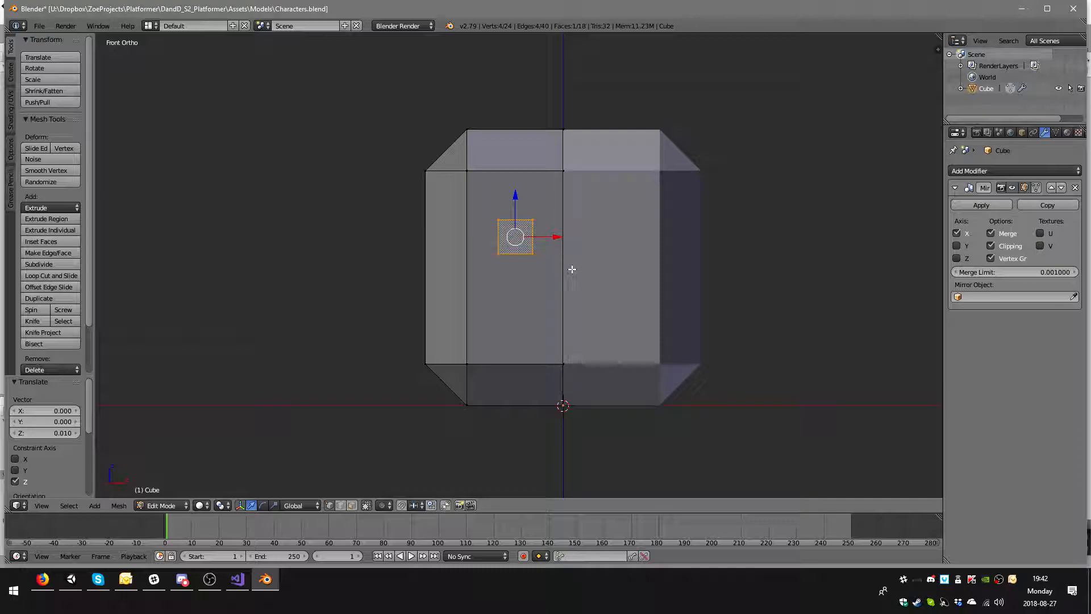
- Scale the eye plane by about 1.91 along Z and about 1.24 along X to form an upright rectangle
key(s)
key(z)
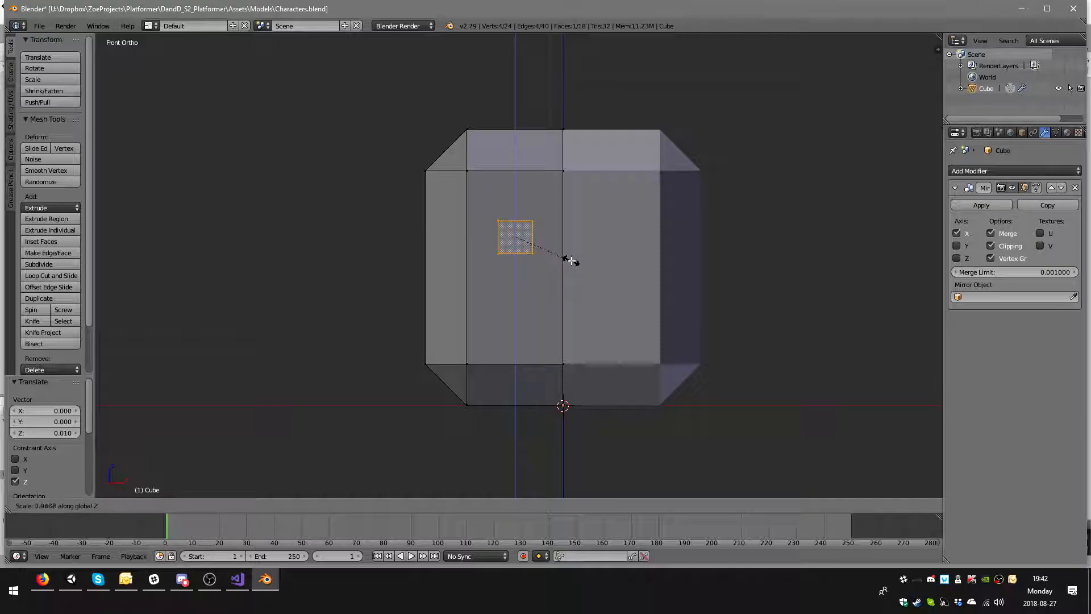
click(601, 324)
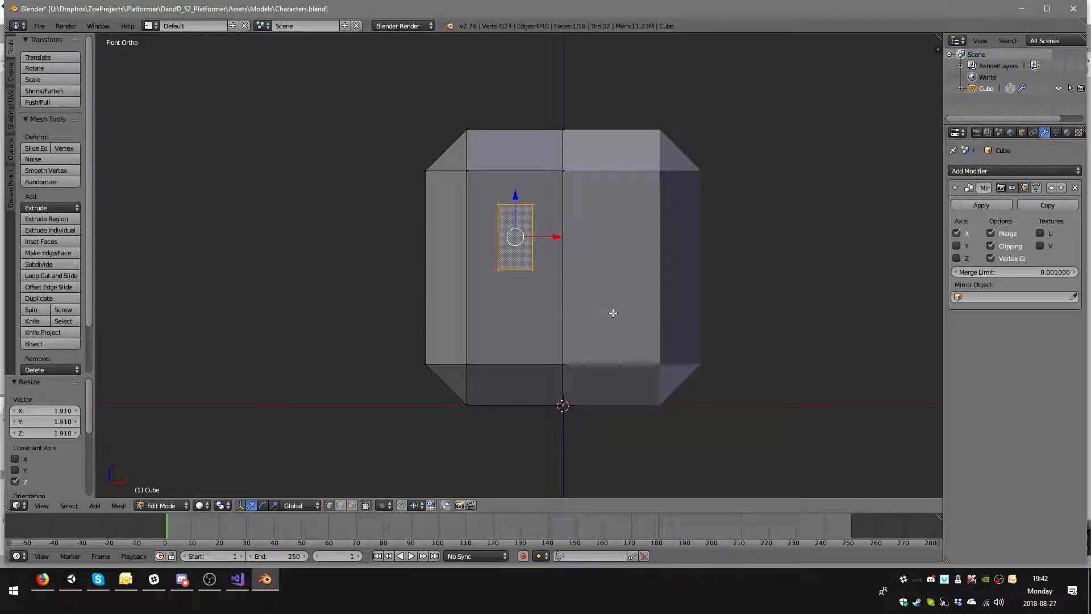
key(s)
key(x)
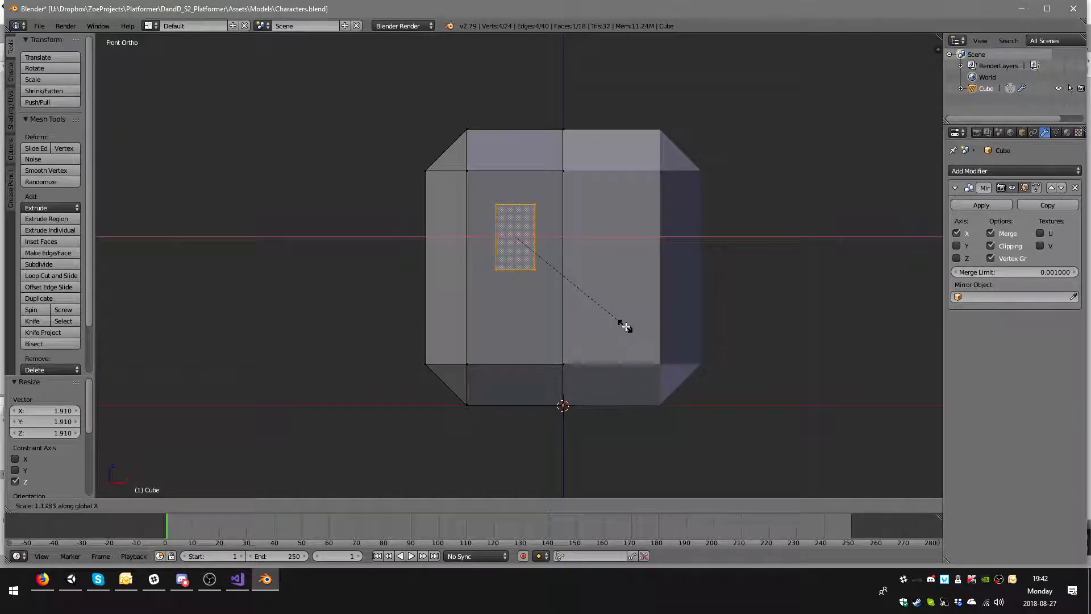
click(636, 334)
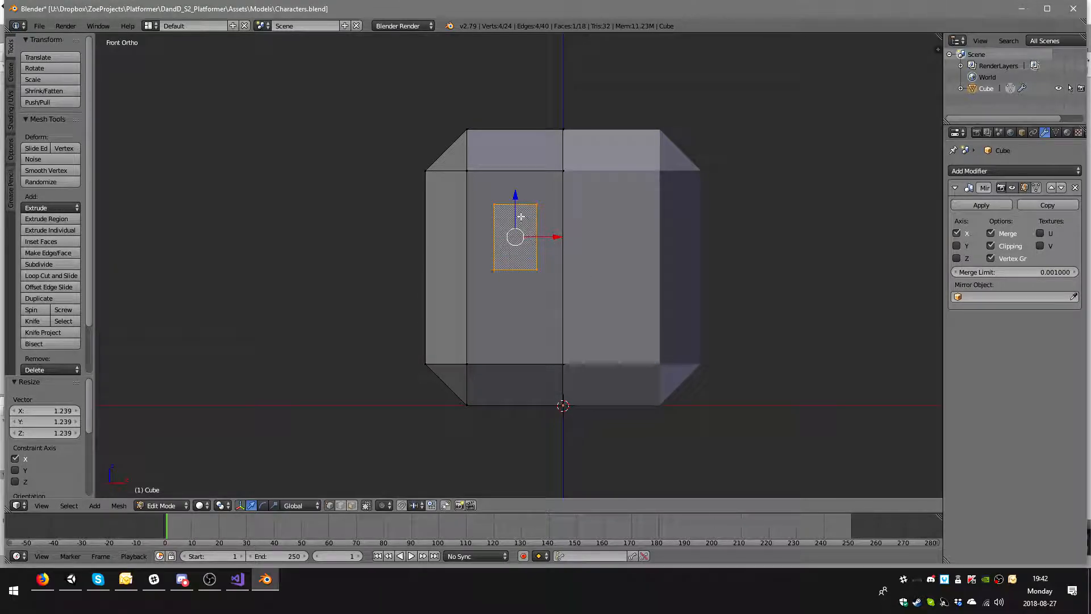
- Move the eye rectangle about 0.043 up along Z on the body's front face
key(g)
key(z)
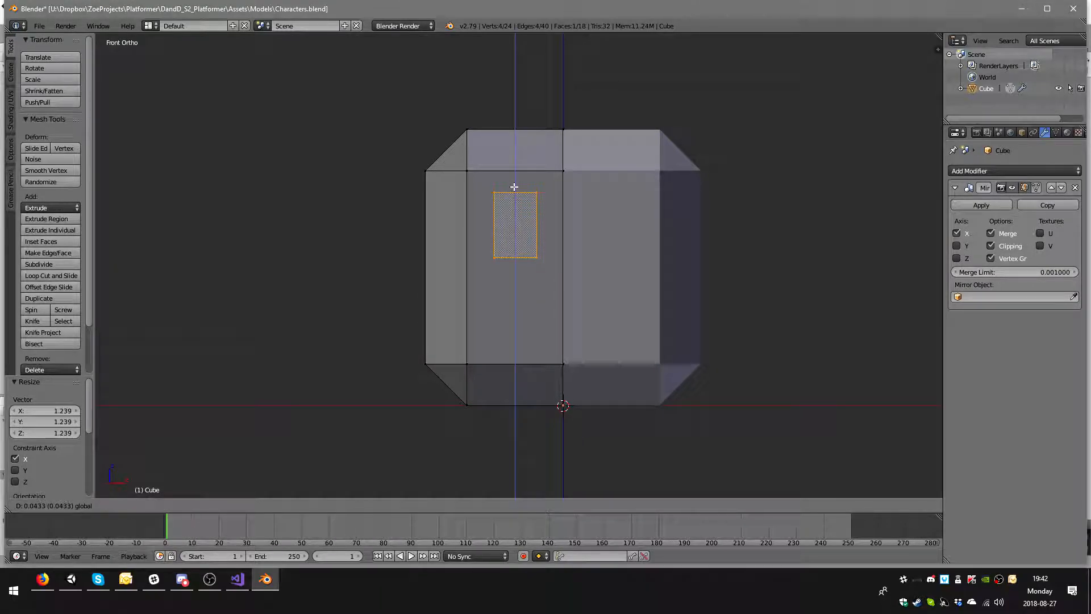
click(514, 186)
middle_drag(513, 186, 610, 239)
key(KP_1)
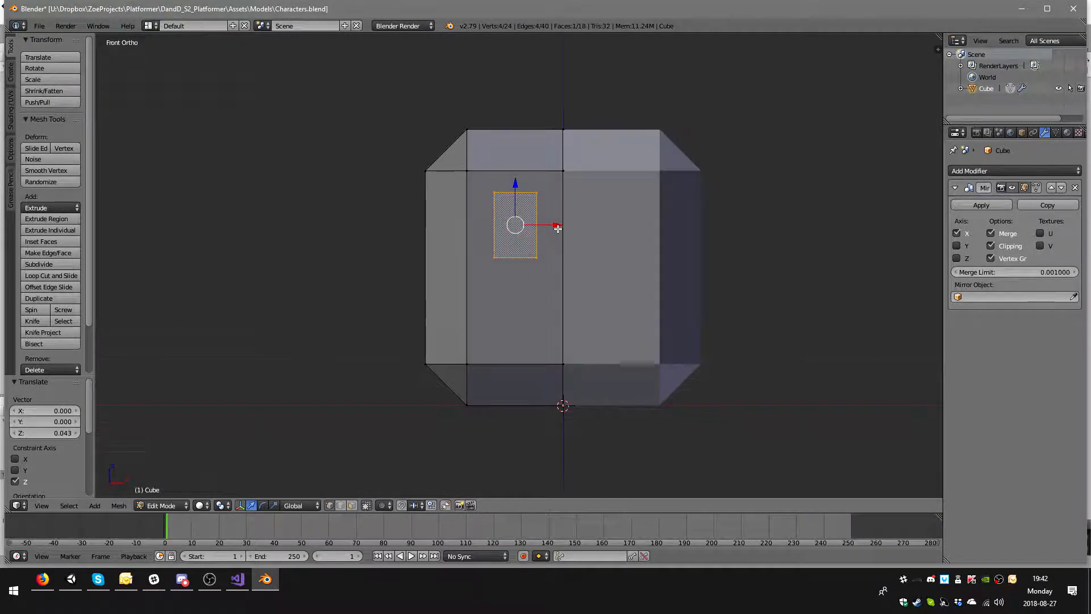
- Add two vertical and two horizontal loop cuts to the eye rectangle, evenly spaced without sliding, for a 3 by 3 grid
scroll(542, 231, up, 2)
middle_drag(549, 196, 555, 215)
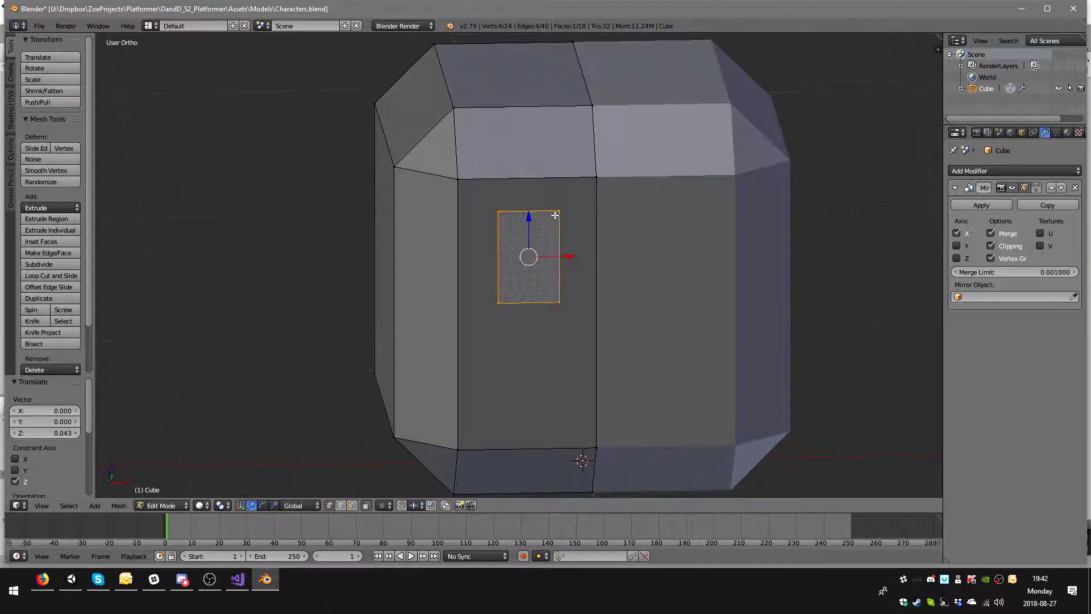
key(KP_1)
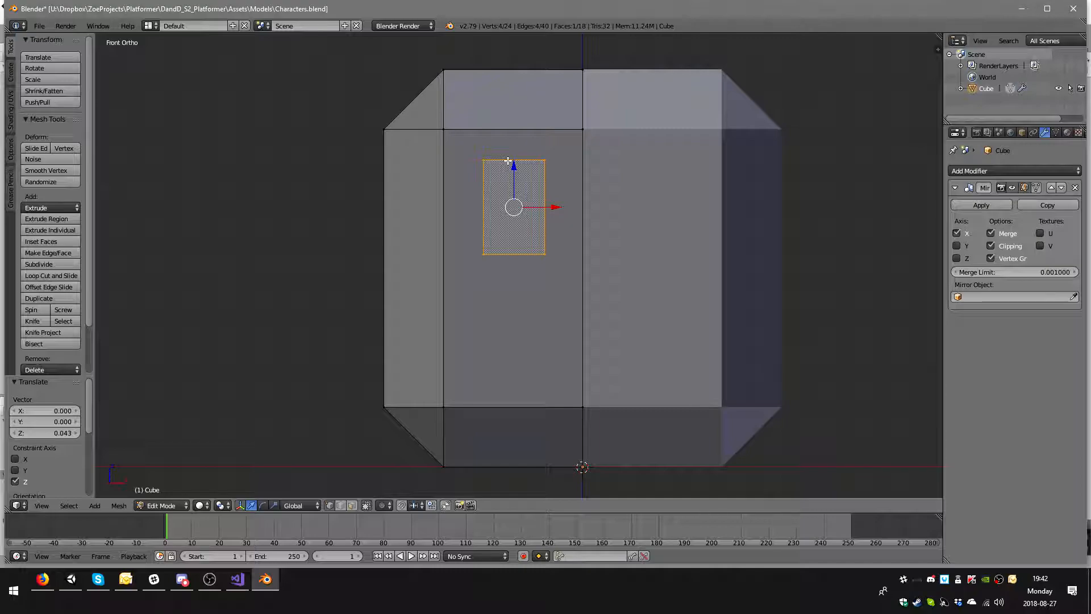
key(ctrl+r)
scroll(507, 160, up, 1)
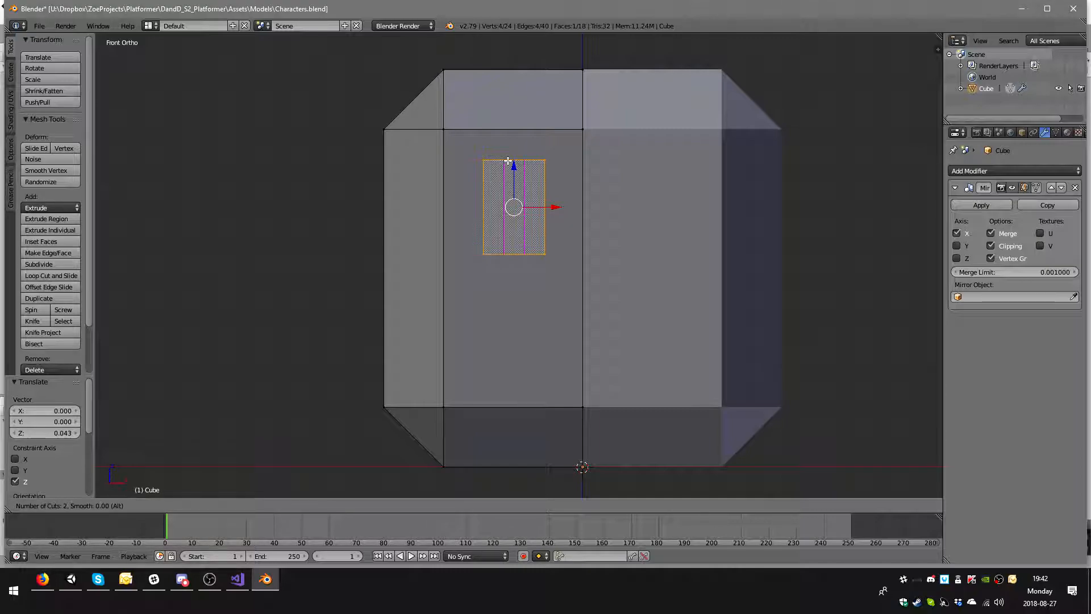
click(507, 161)
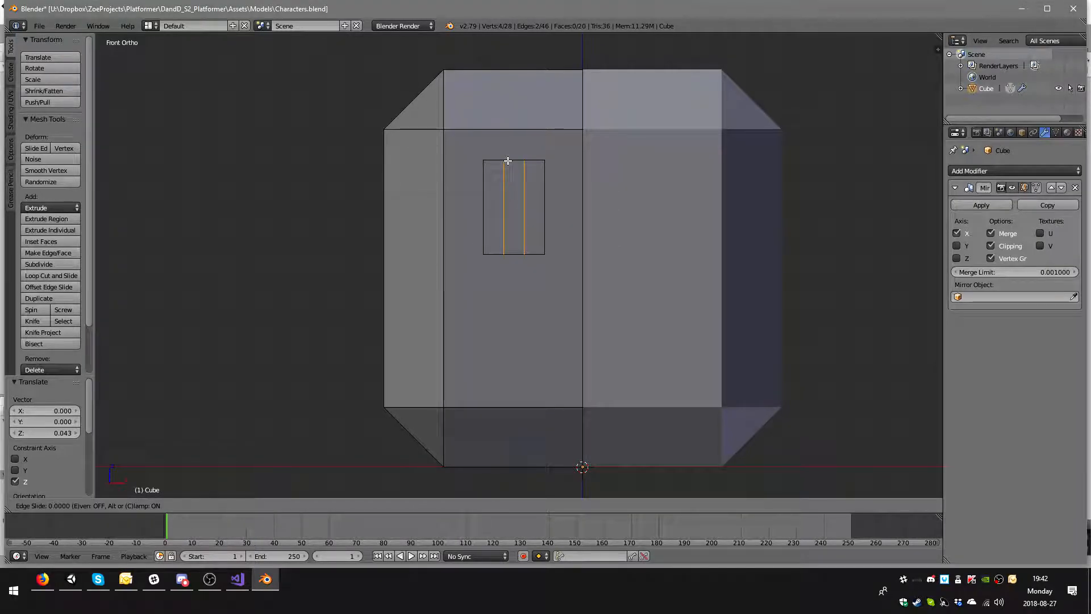
right_click(507, 160)
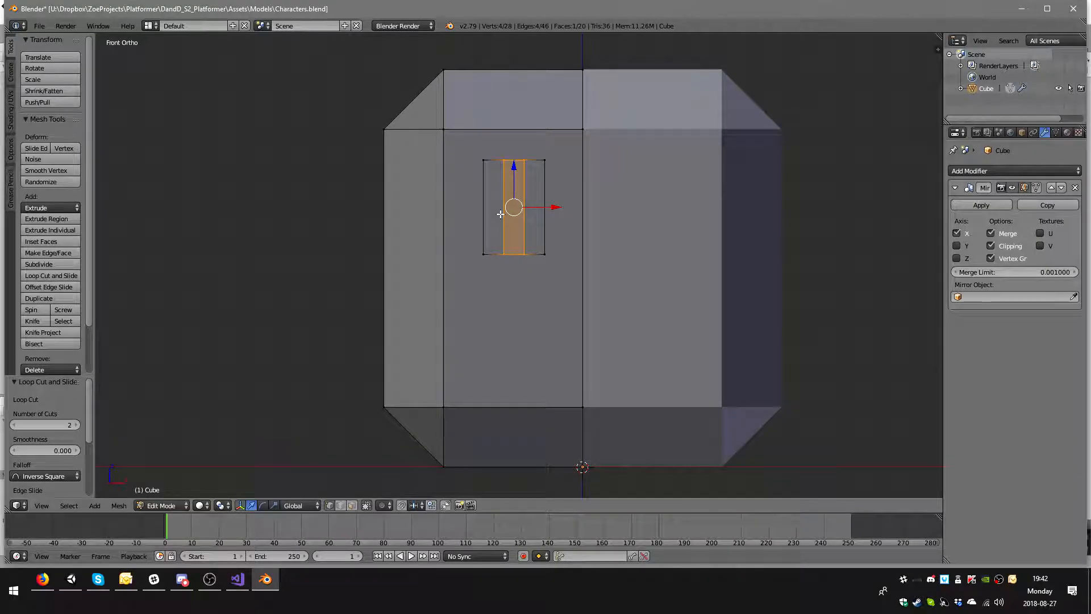
key(ctrl+r)
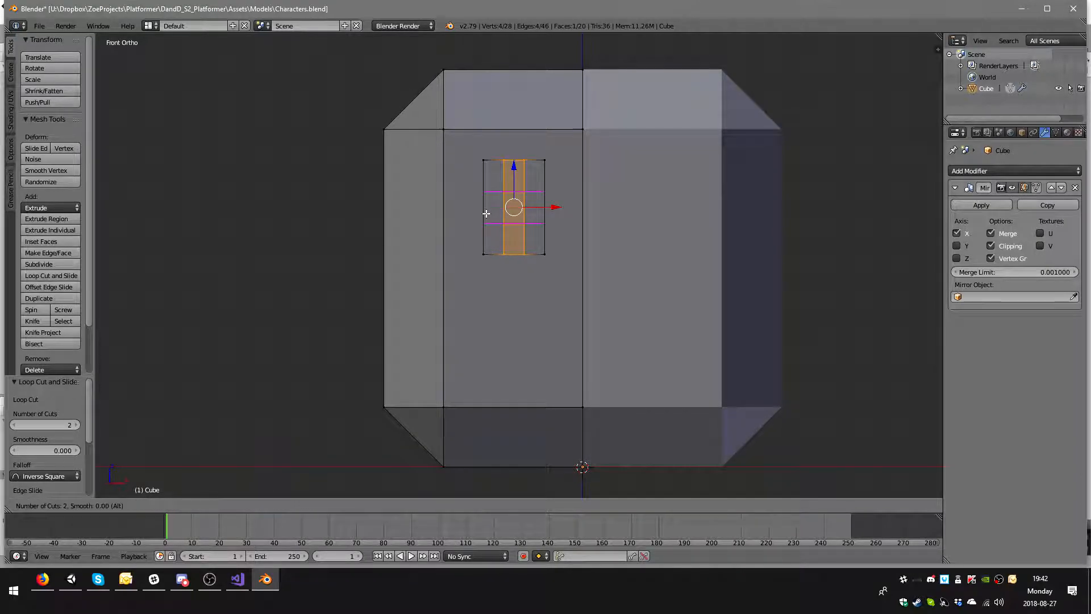
click(486, 214)
right_click(486, 213)
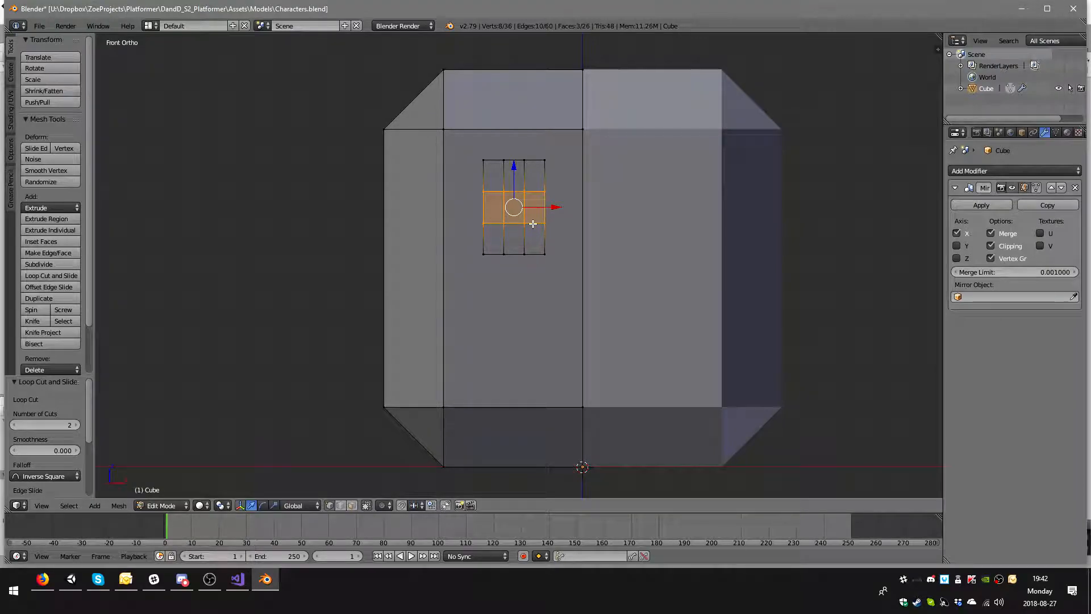
- Select the upper three rows of the eye's vertices and rotate them about -5.66° in the front view
key(a)
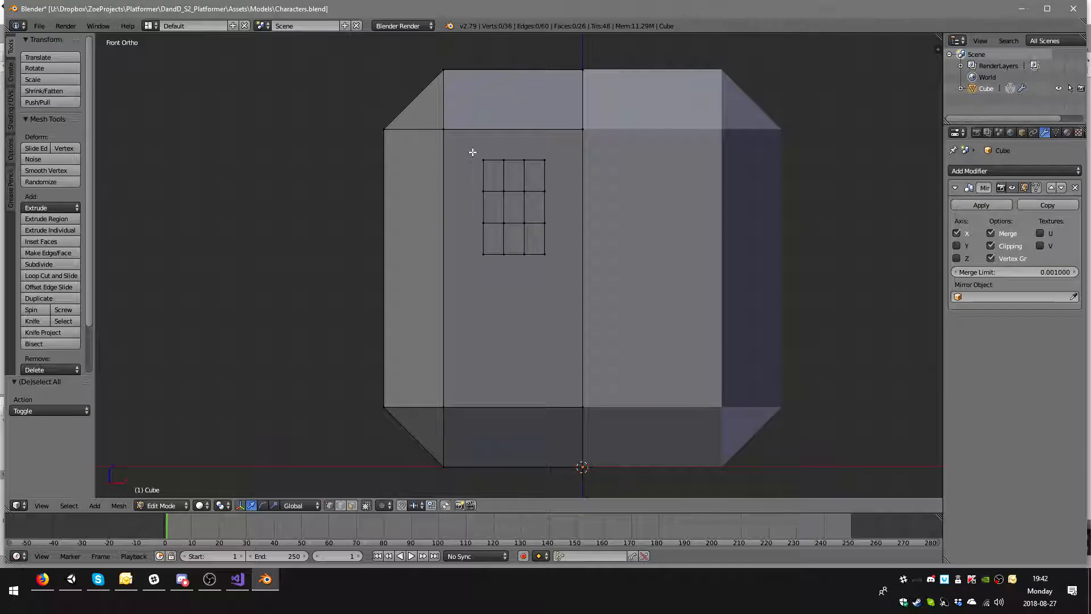
key(b)
drag(469, 146, 569, 237)
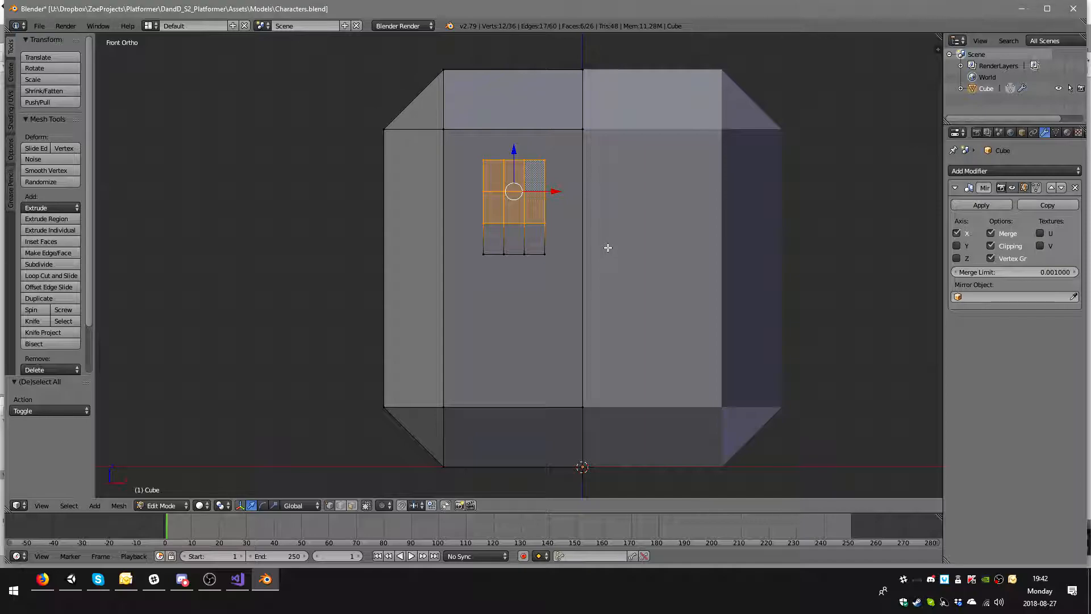
key(r)
click(607, 235)
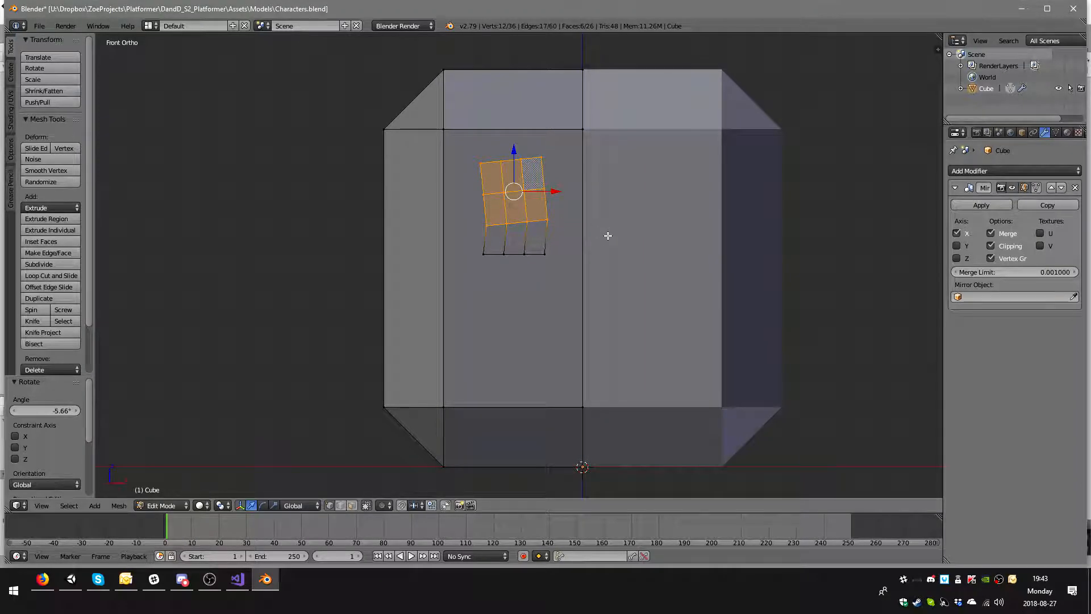
- Shift the eye's selected upper part about -0.010 along X and scale it by about 1.053
key(g)
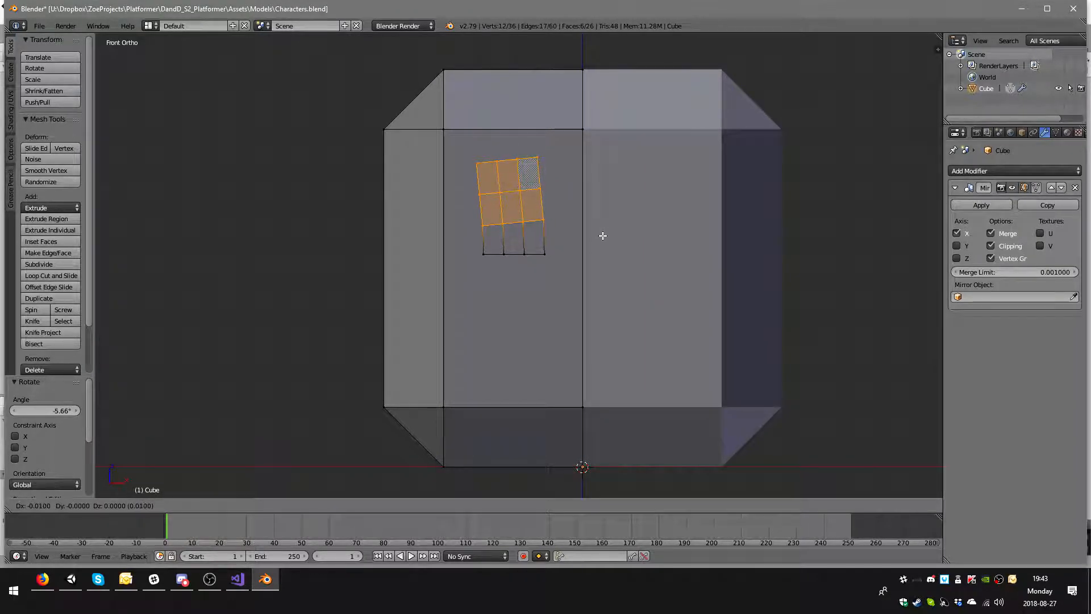
click(602, 236)
key(s)
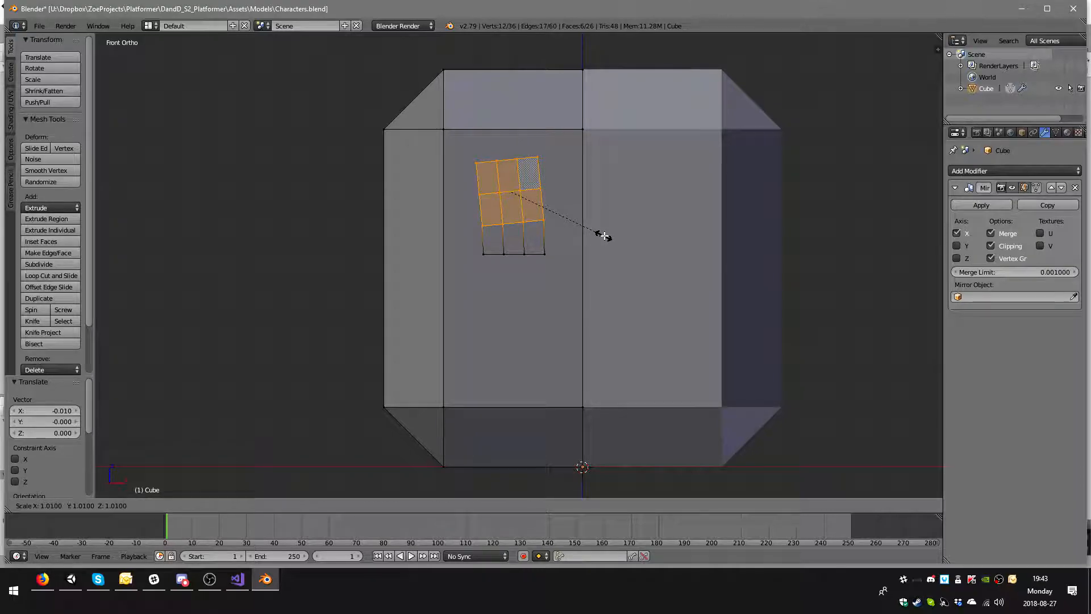
click(607, 236)
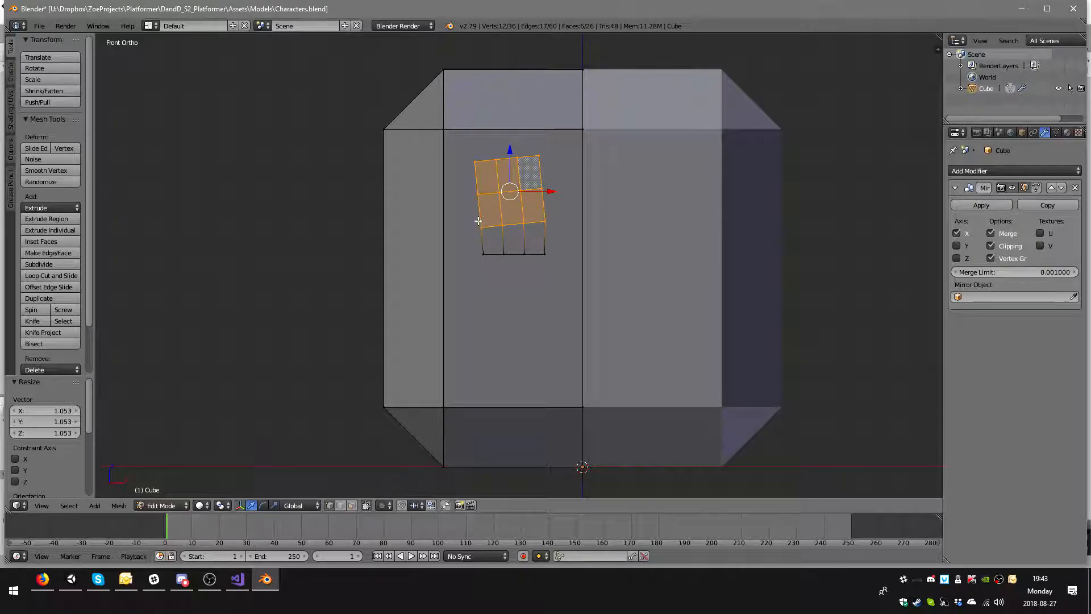
- Deselect the lowest selected vertex row of the eye and rotate the remaining top two rows about -5.91°
key(b)
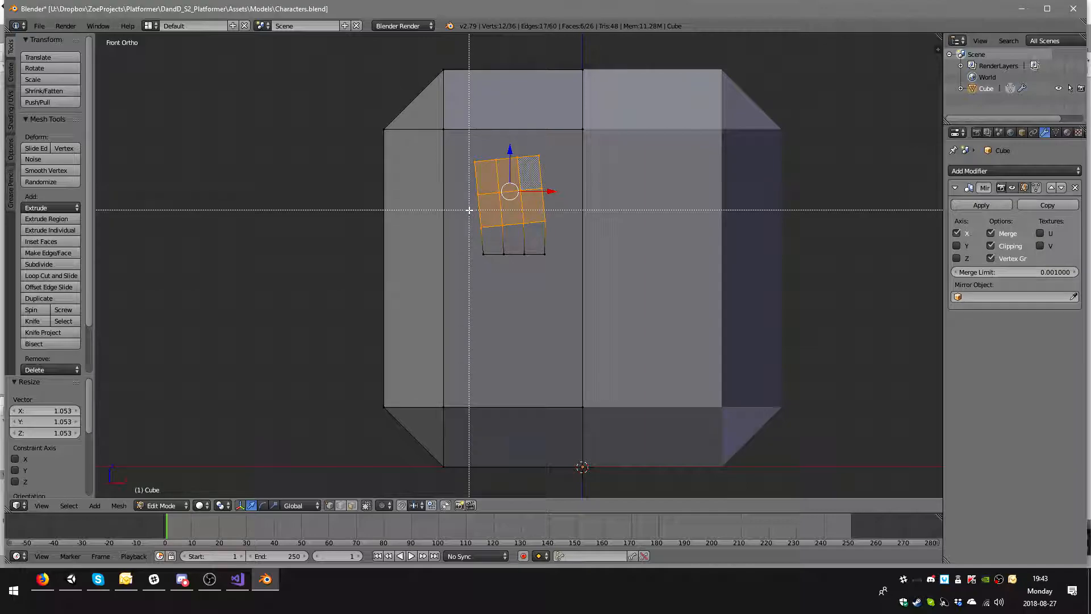
middle_drag(469, 209, 606, 275)
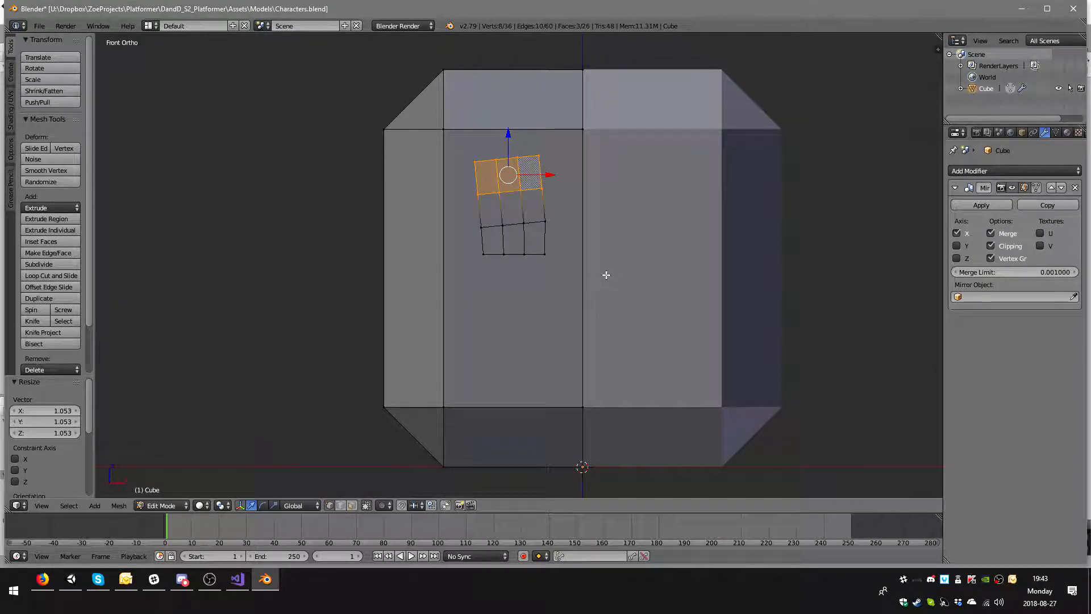
key(r)
click(591, 215)
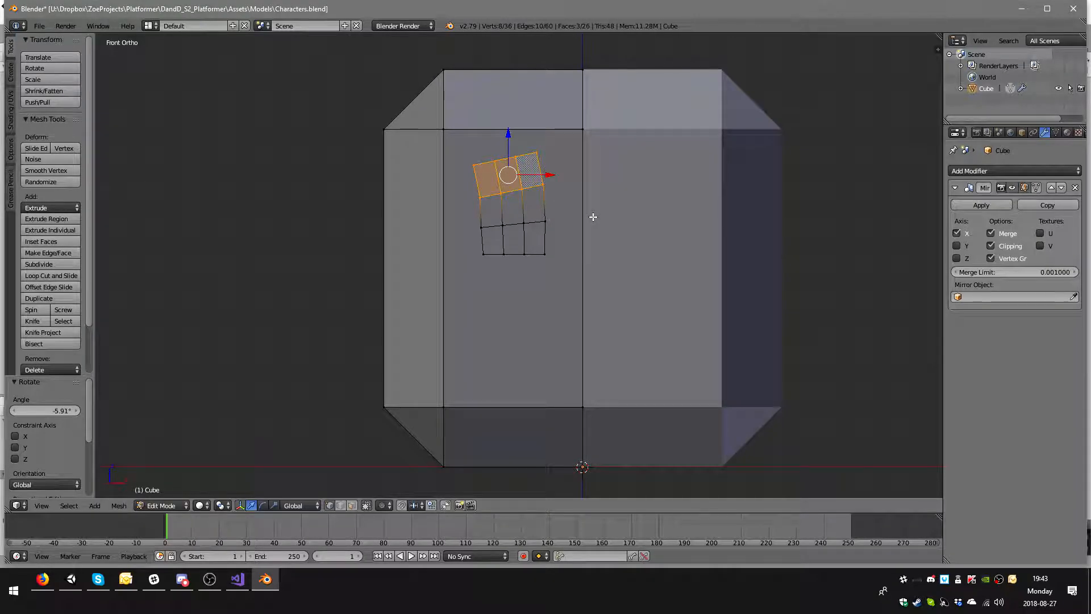
- Scale the eye's top two vertex rows by about 1.084 and move them about -0.007 along X and -0.001 along Z
key(s)
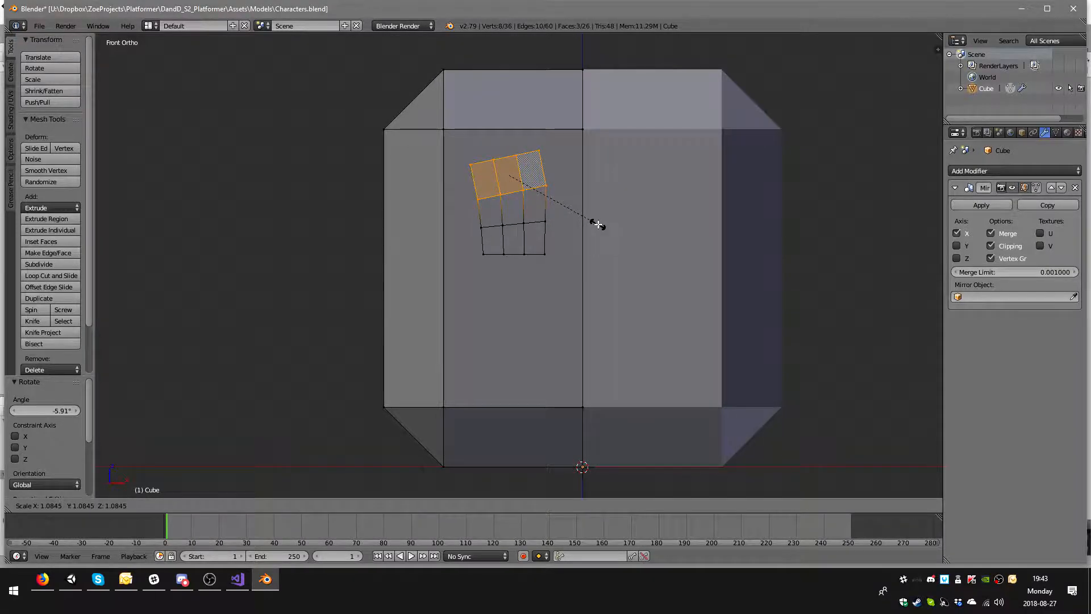
click(597, 225)
key(g)
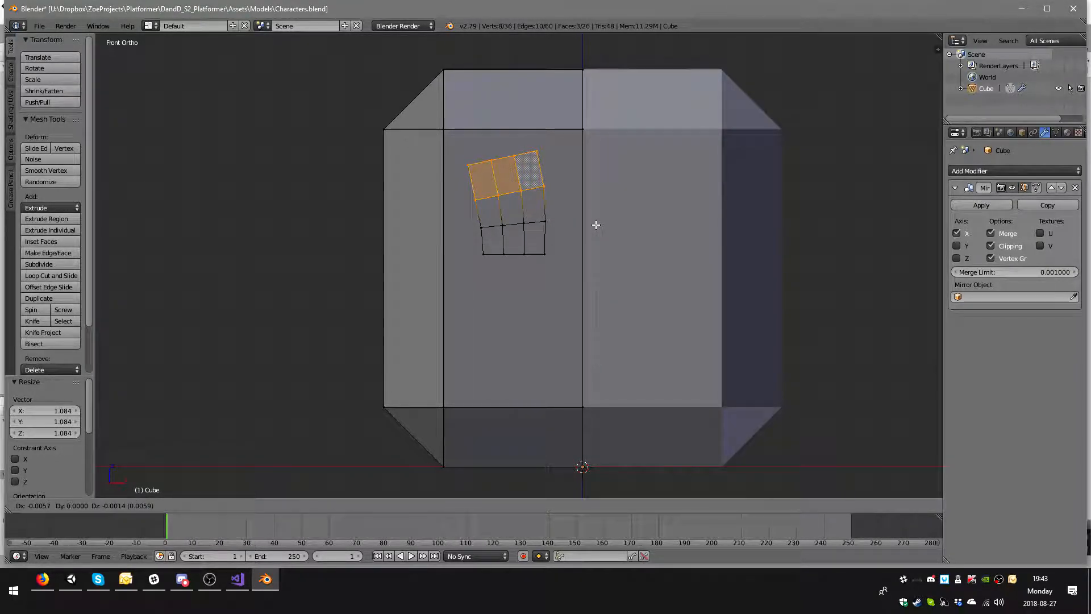
click(594, 224)
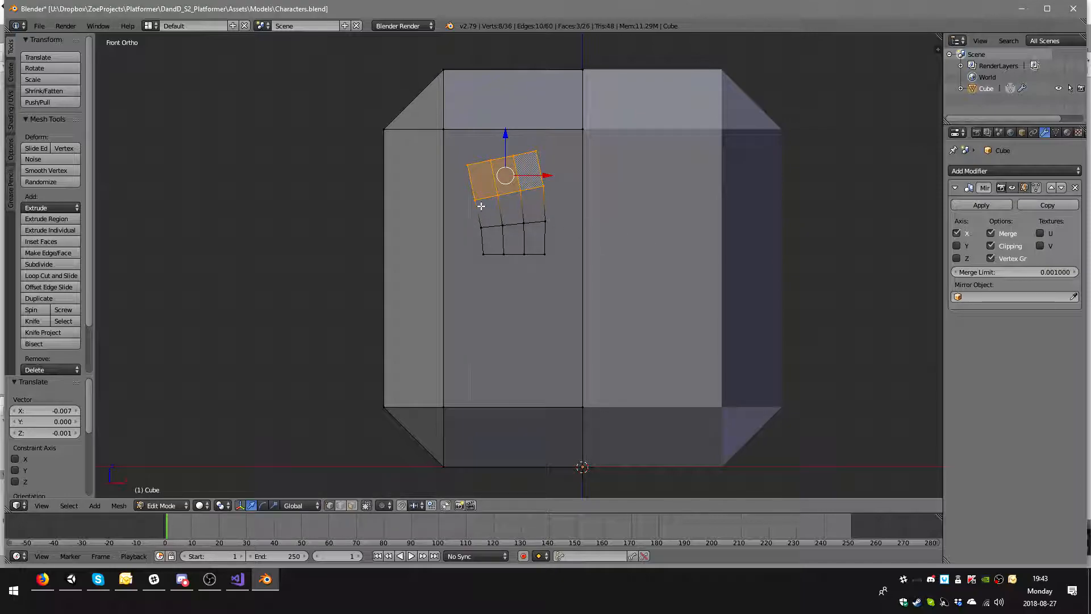
- Deselect the eye's second vertex row from the top and rotate the remaining top row about -6.7° in the front view
key(b)
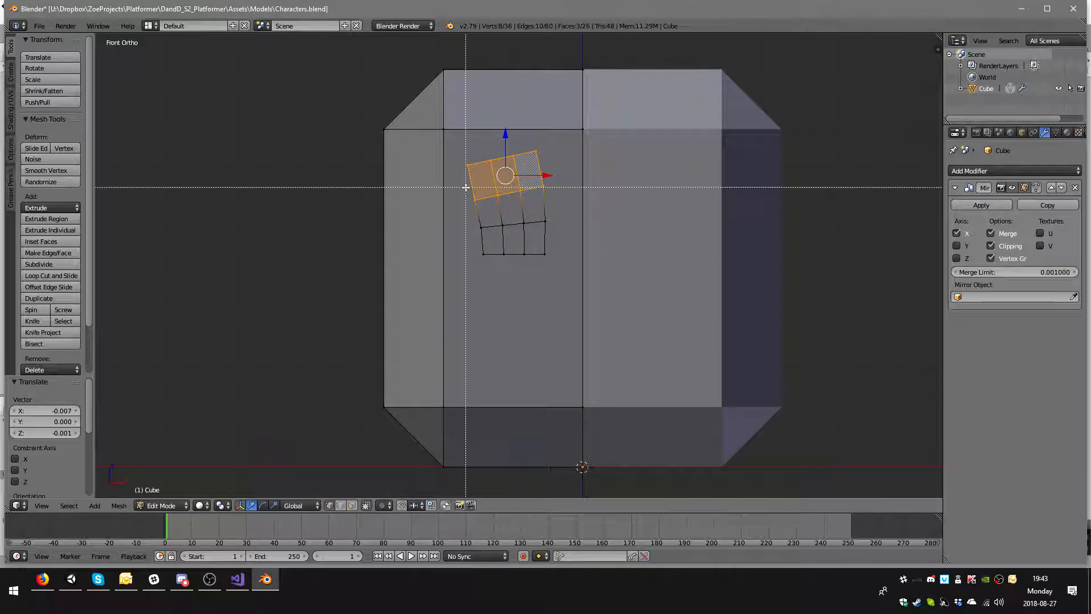
drag(452, 177, 552, 237)
middle_drag(552, 236, 553, 237)
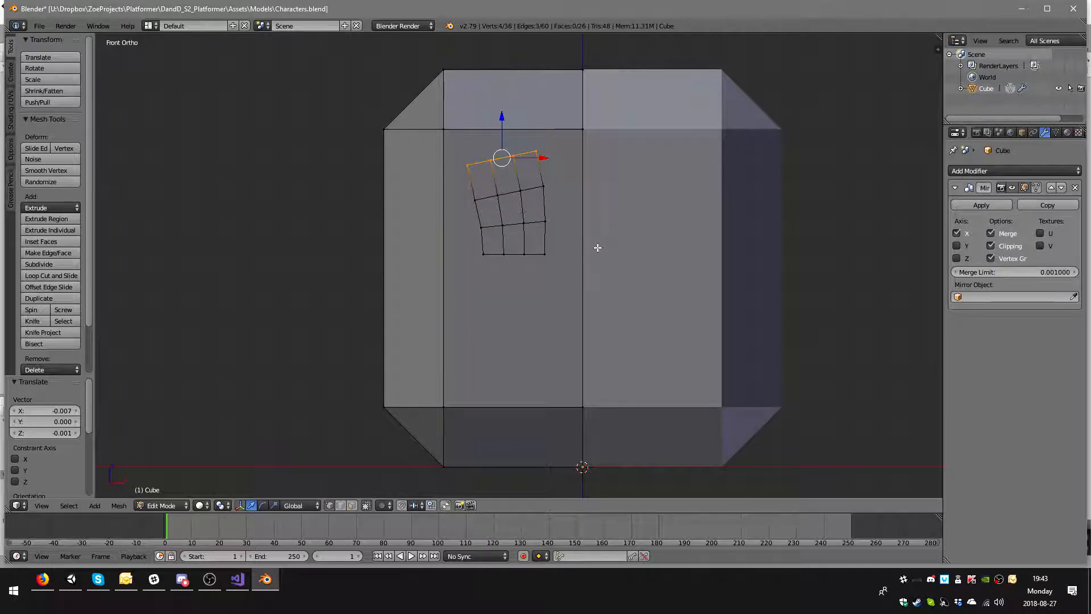
key(r)
click(591, 208)
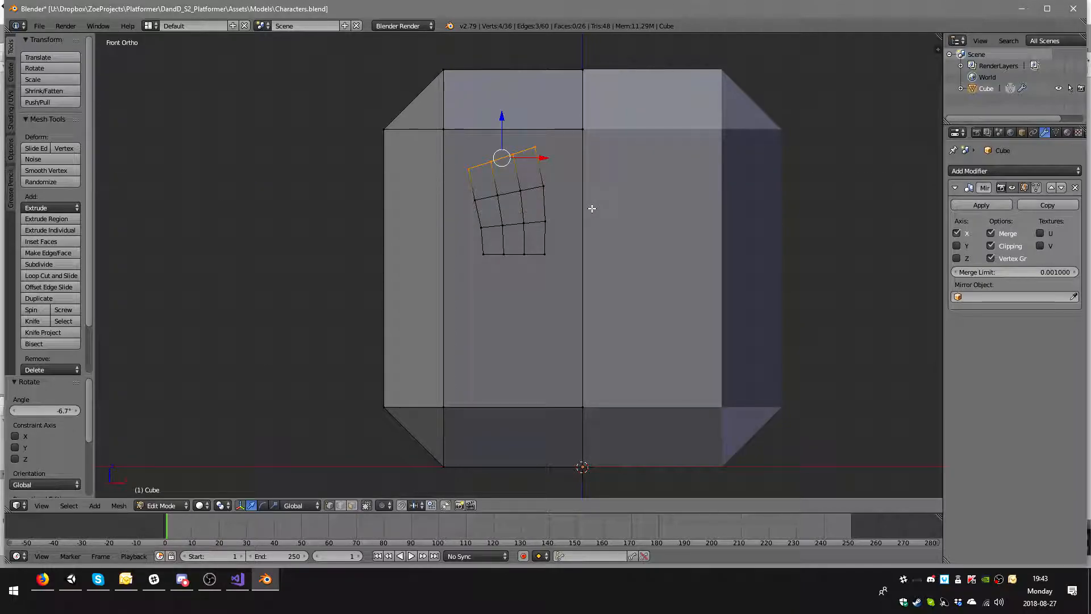
- Scale the eye's top vertex row by about 1.102 and move it about -0.006 along X and 0.004 along Z
key(s)
click(605, 206)
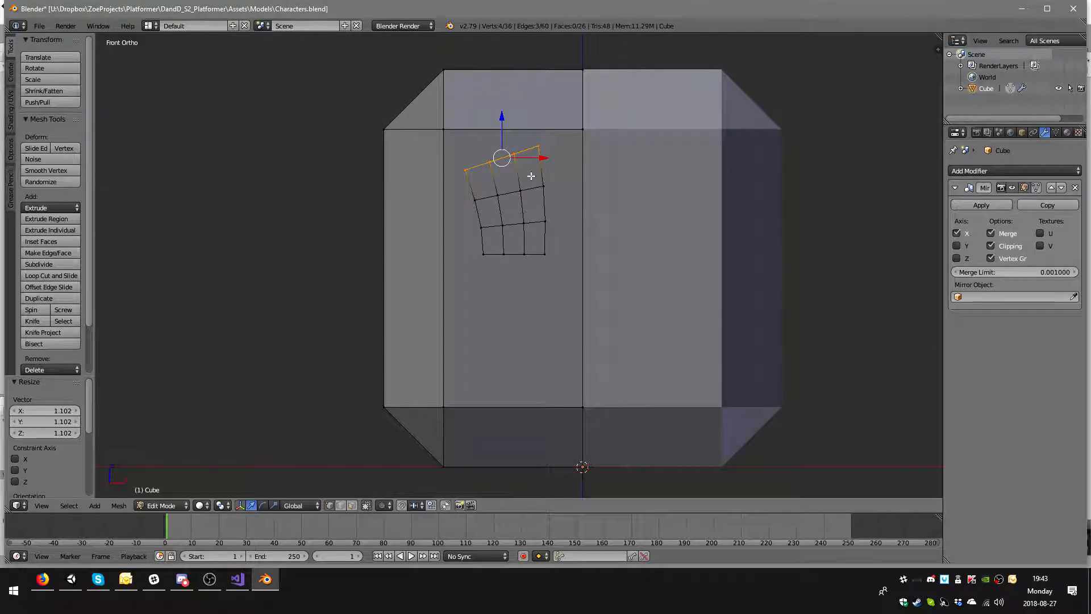
key(g)
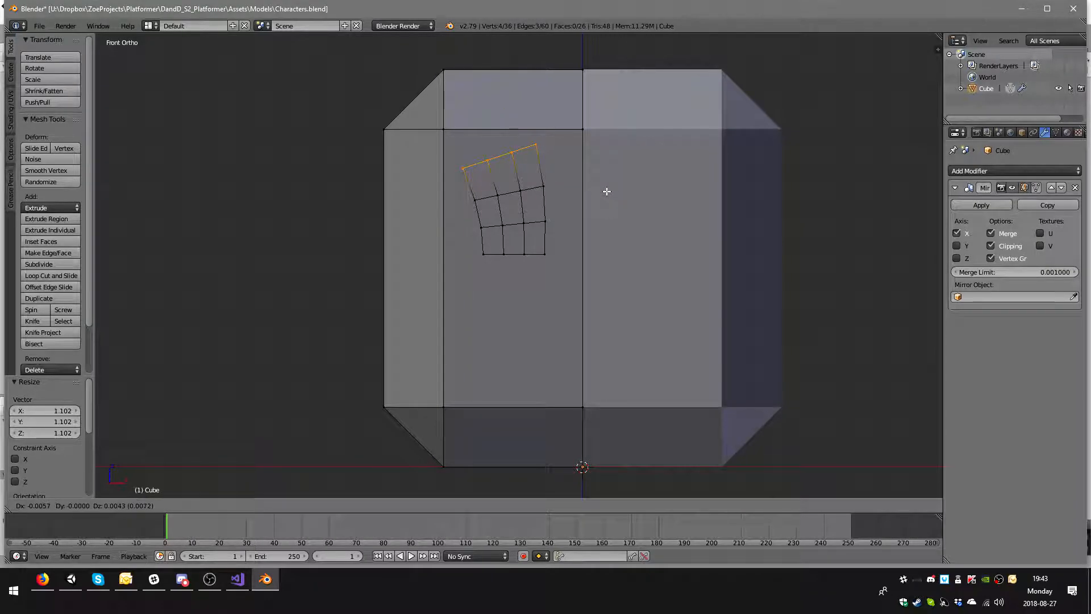
click(607, 188)
middle_drag(628, 275, 579, 247)
key(KP_1)
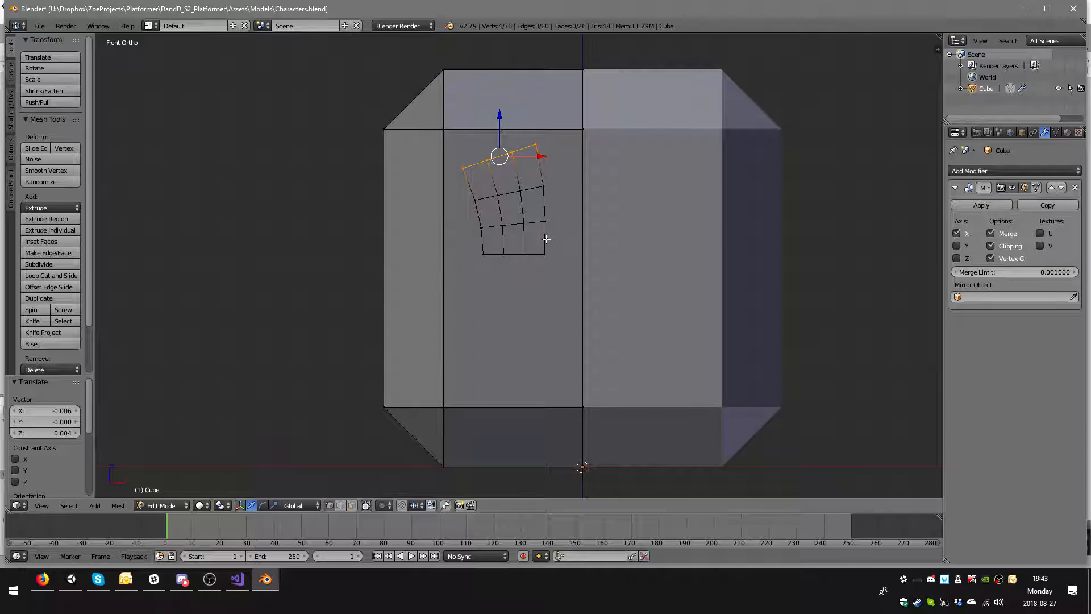
- Select the whole eye and flip it horizontally by scaling it by -1 along X
key(a)
key(b)
drag(457, 140, 565, 283)
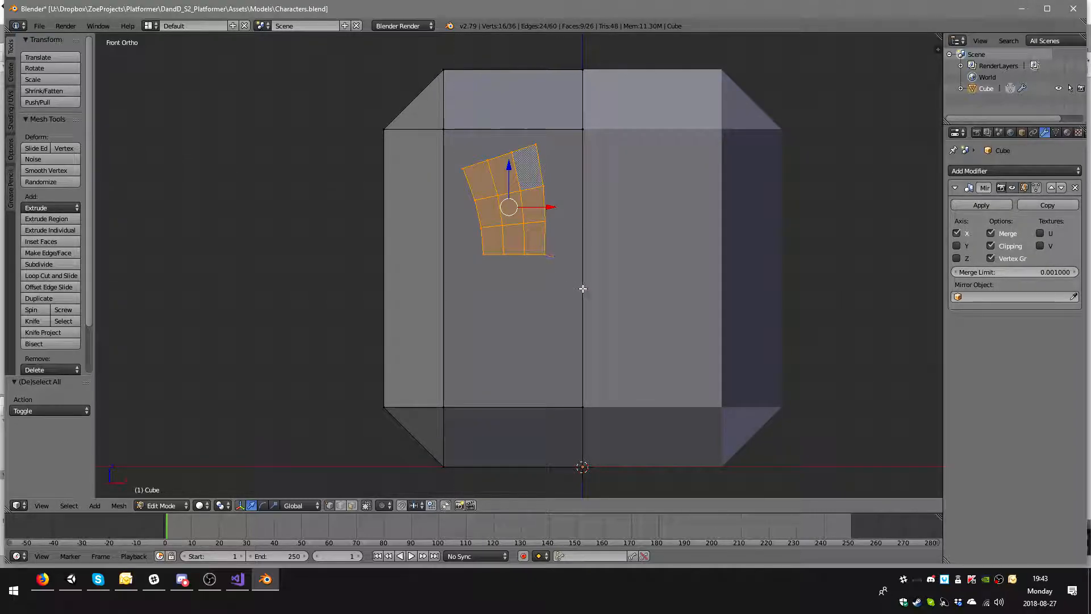
key(s)
key(x)
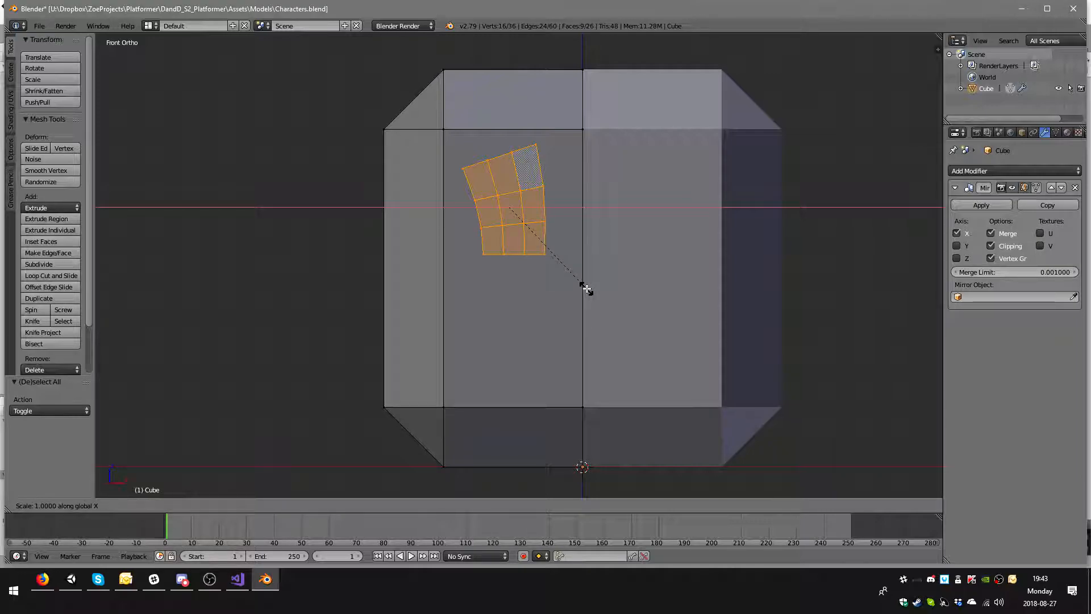
text(-1)
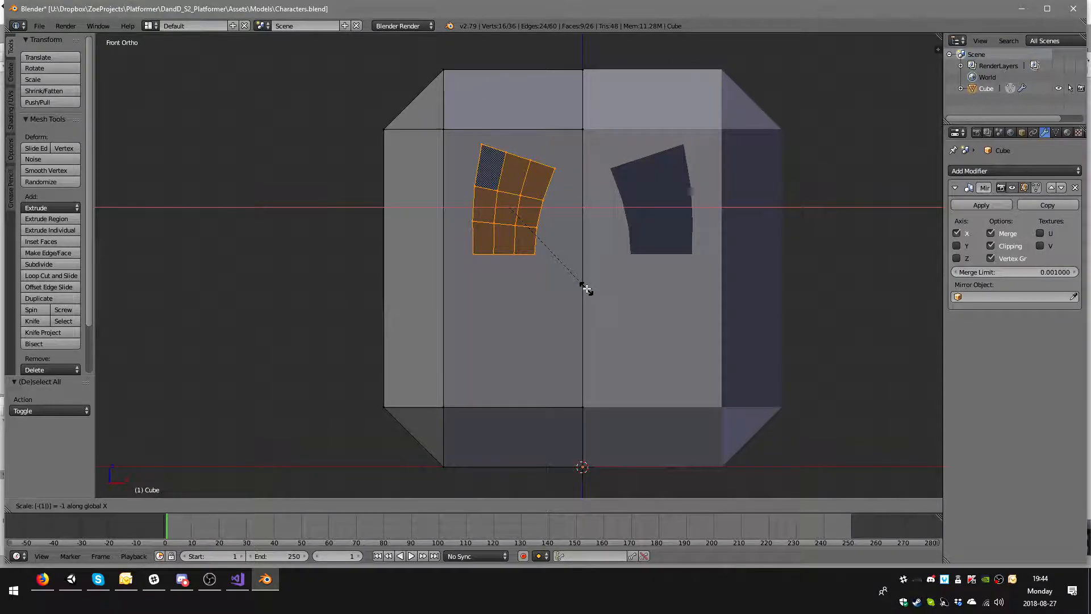
key(Return)
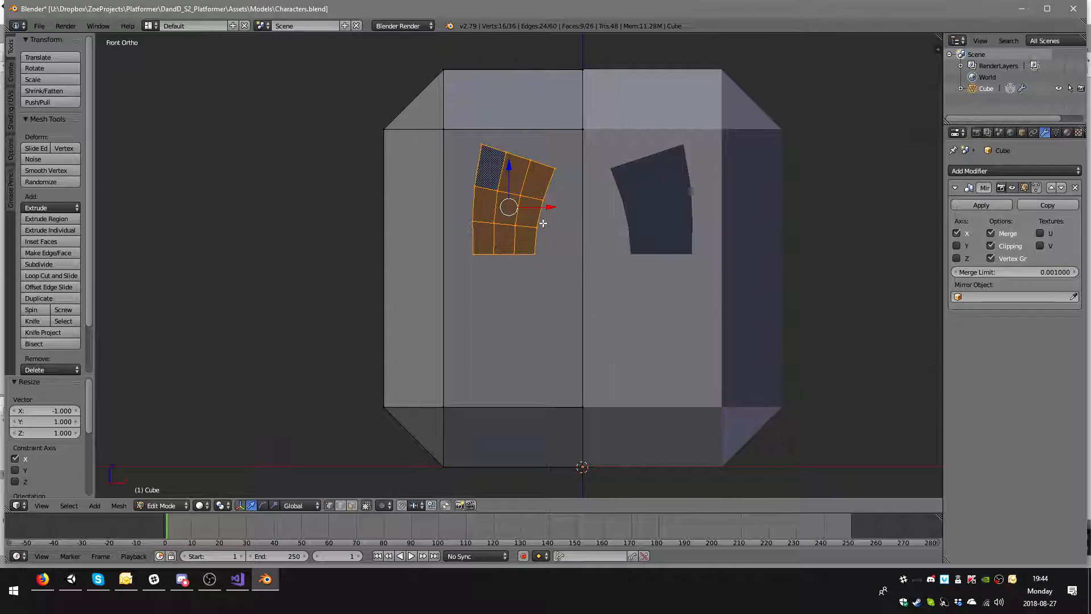
- Select the eye's two middle vertex rows and move them about 0.013 along X
key(a)
key(b)
drag(464, 180, 549, 230)
key(g)
key(x)
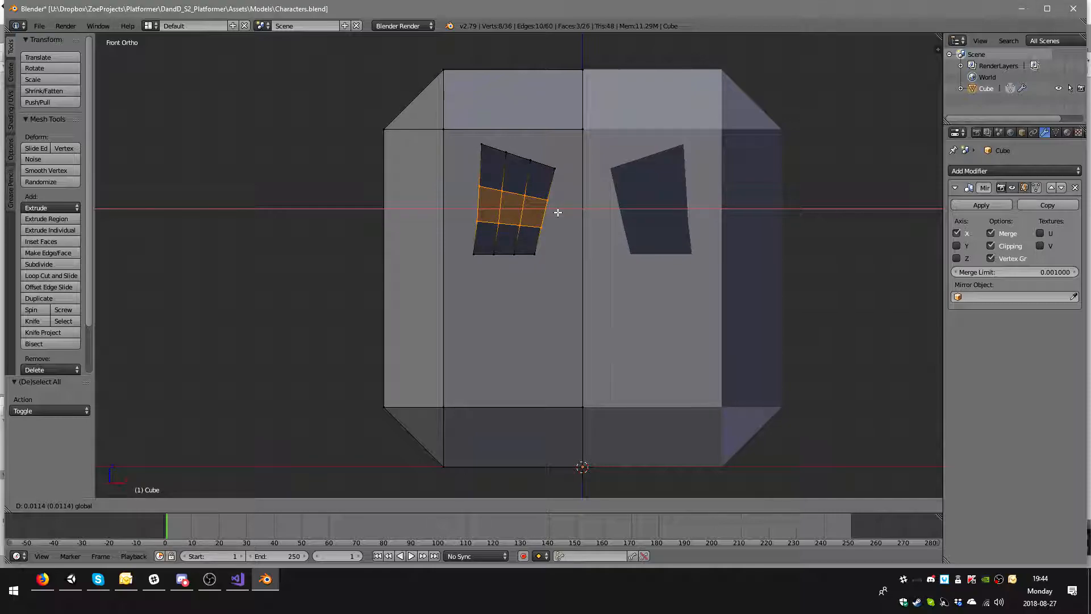
click(558, 212)
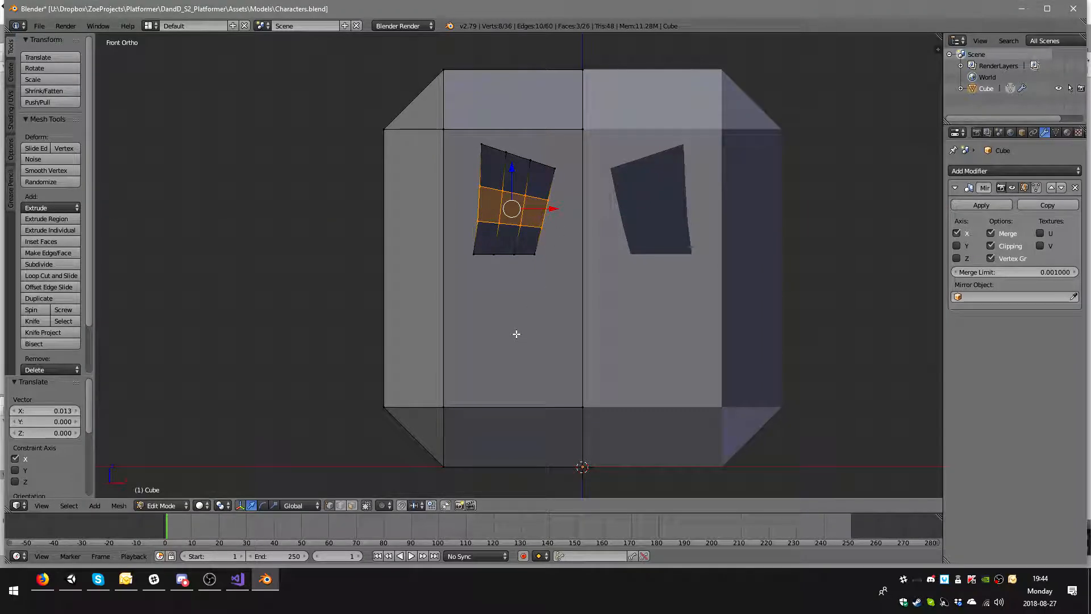
key(a)
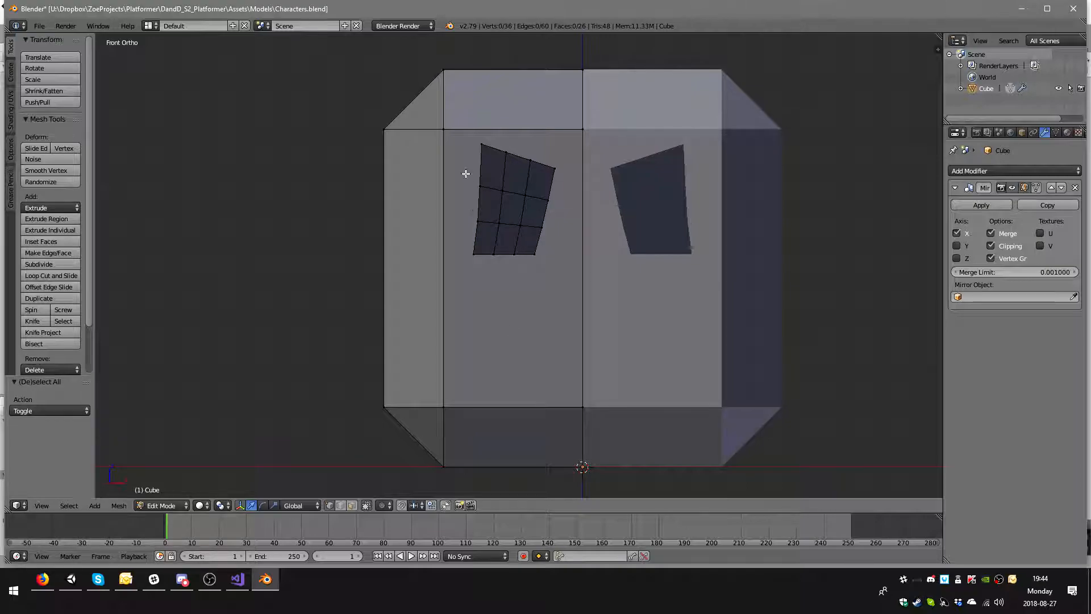
- Move the eye's top outer corner about -0.030 along X and -0.014 along Z, and nudge the outer vertex below it outward
right_click(481, 144)
key(g)
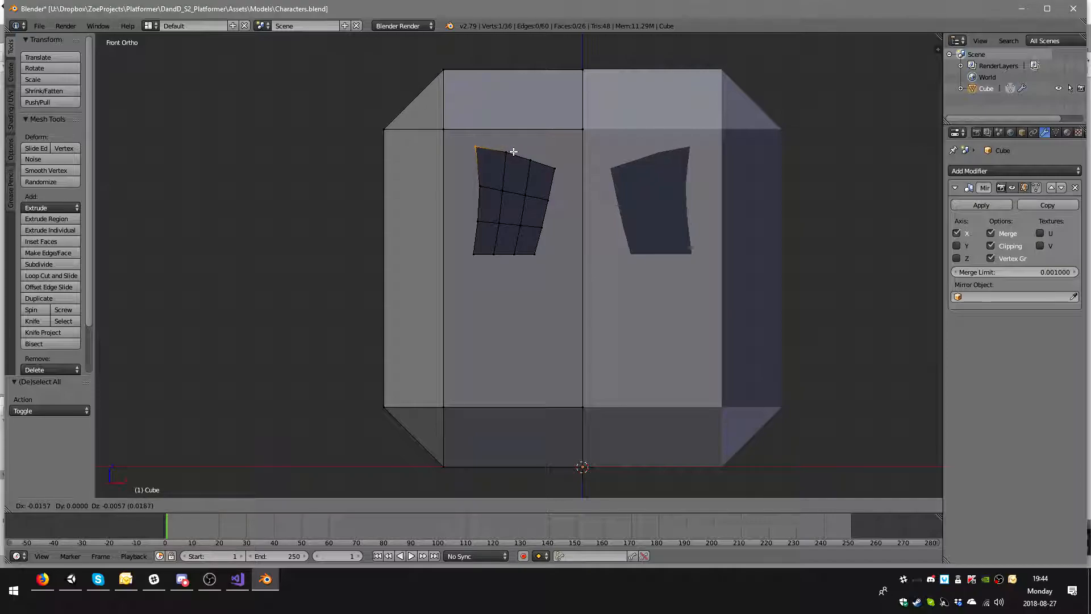
click(515, 152)
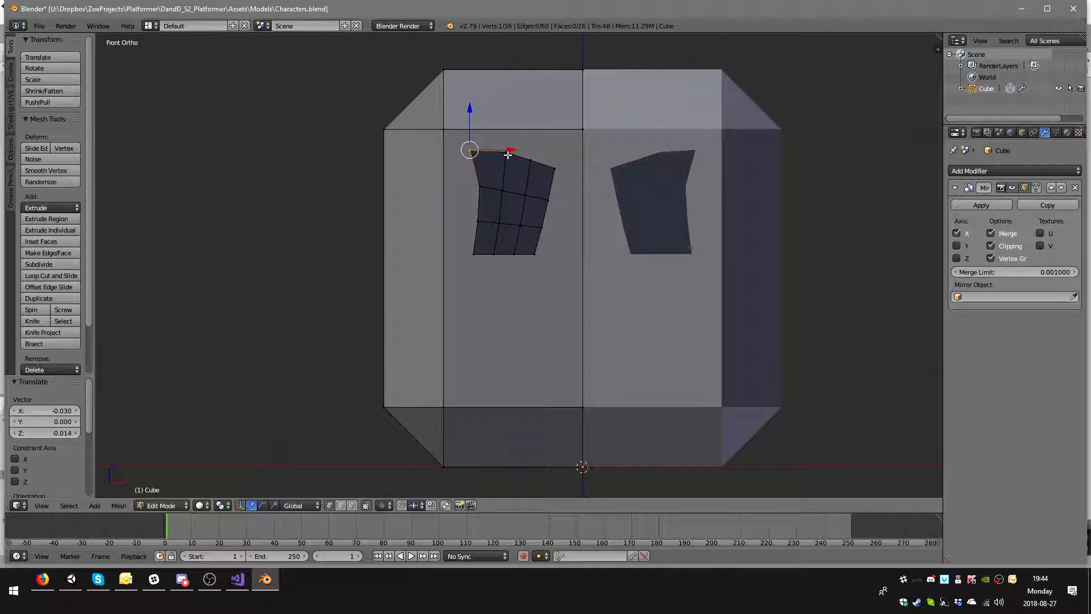
key(a)
right_click(481, 186)
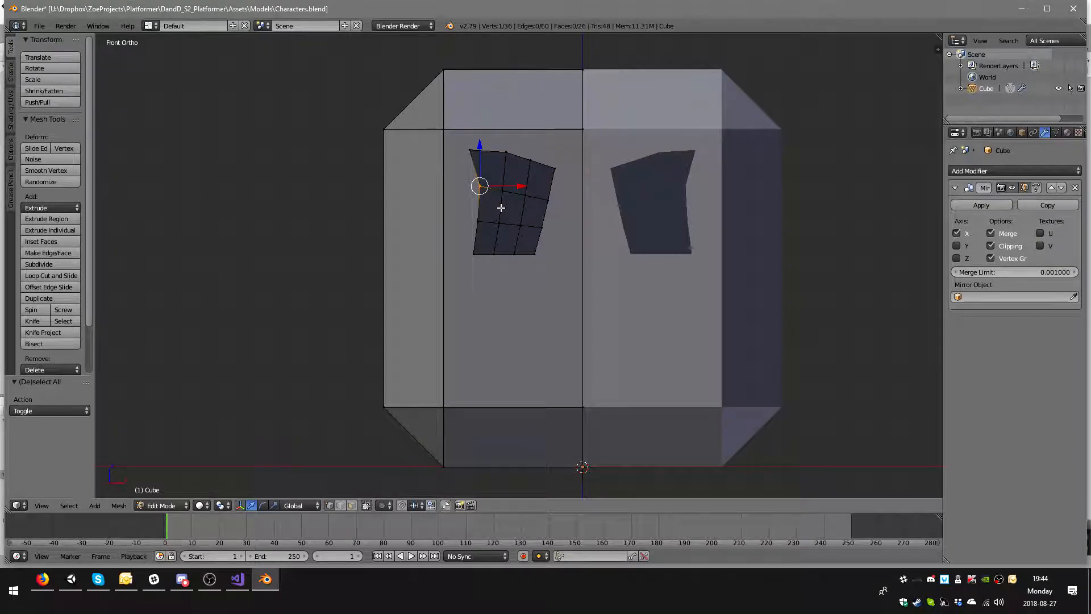
key(a)
- Nudge the eye's top-edge vertex beside the inner corner slightly upward to round the upper edge
key(b)
drag(527, 154, 538, 168)
key(g)
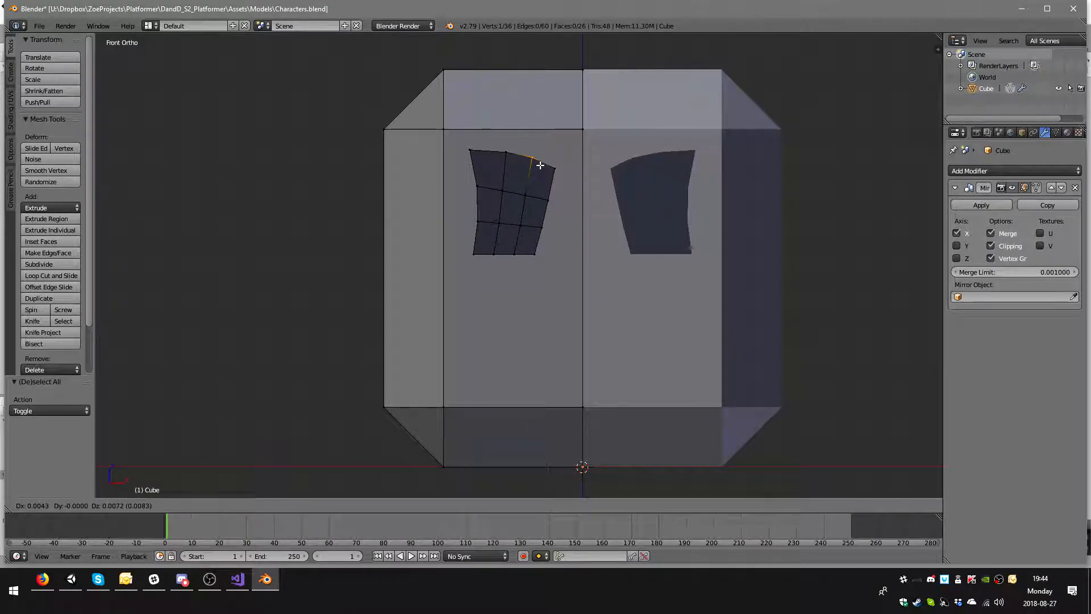
click(545, 170)
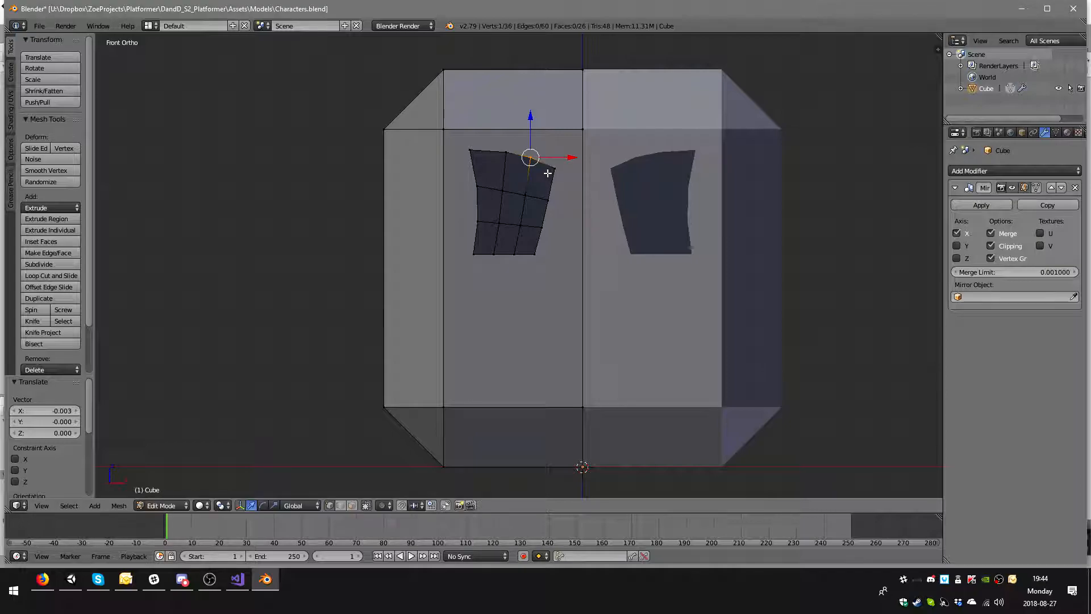
key(a)
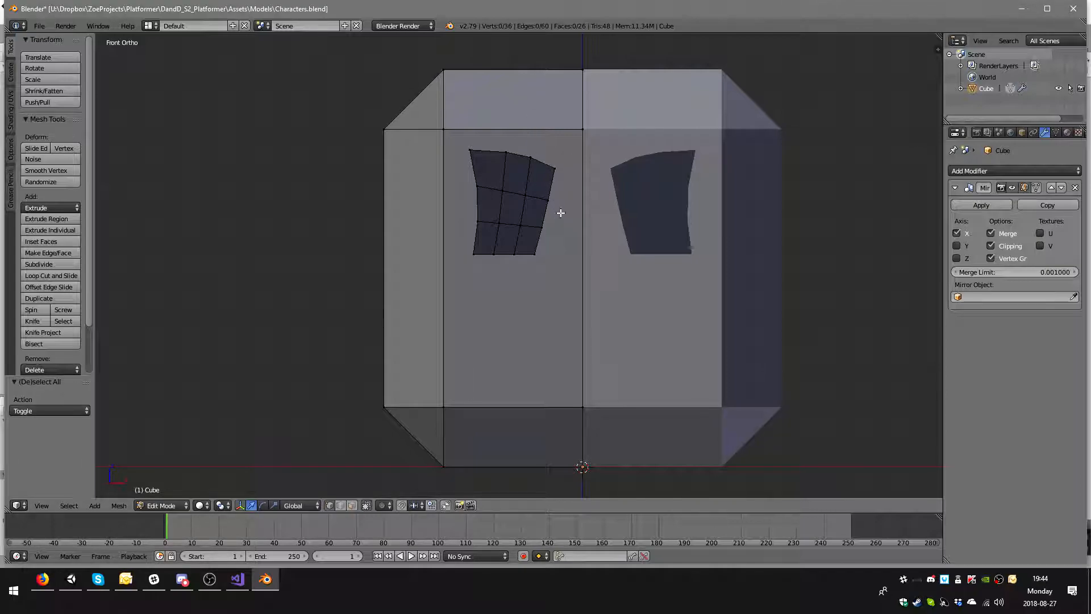
- Select the two middle vertices of the eye's outer edge and move them about -0.004 along X
key(b)
drag(470, 179, 489, 230)
key(g)
key(x)
click(513, 205)
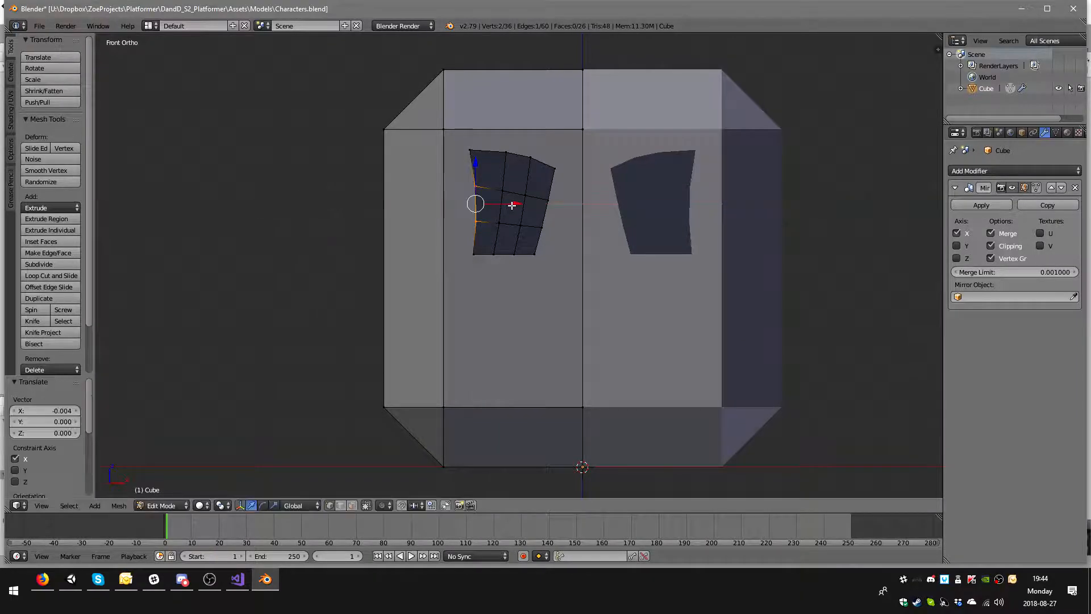
key(a)
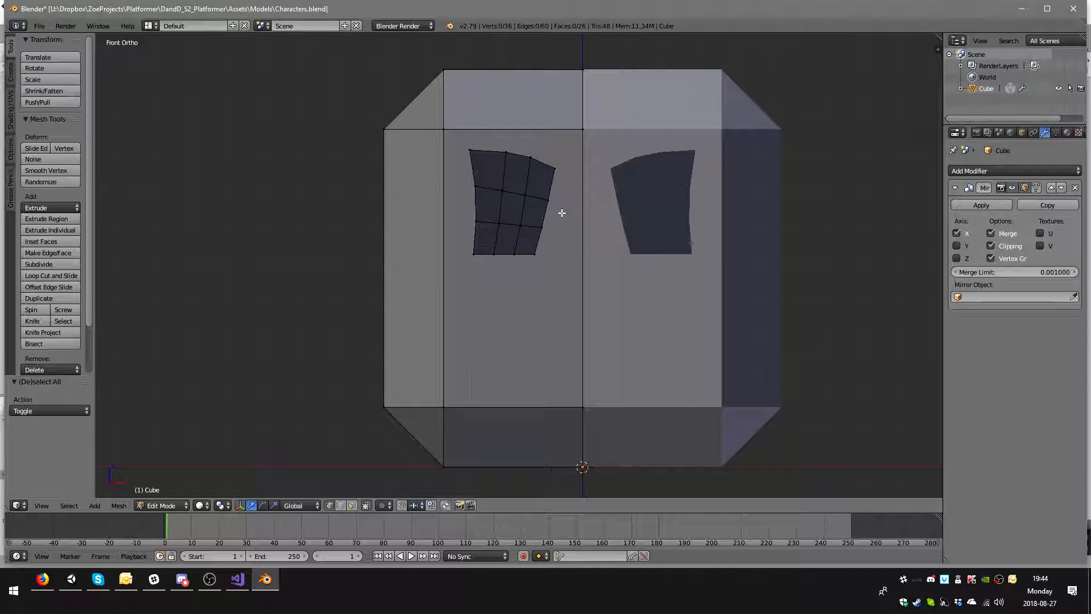
- Move the eye's bottom outer corner about 0.013 along X and shift the neighbouring bottom-edge vertices slightly inward
right_click(475, 254)
key(g)
key(x)
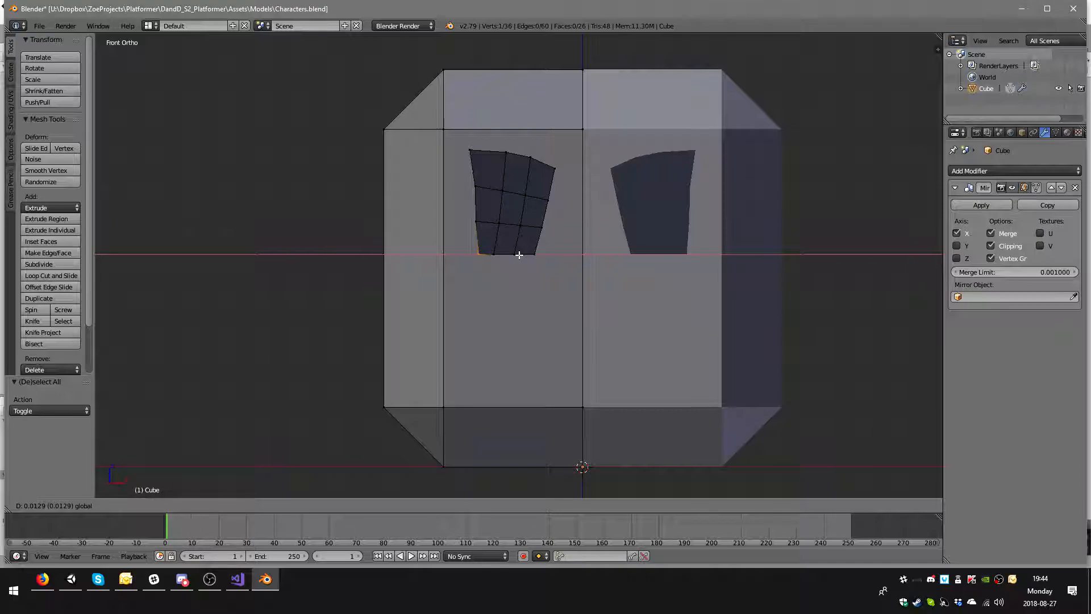
right_click(519, 254)
key(a)
key(b)
drag(453, 242, 519, 272)
key(g)
click(494, 251)
key(a)
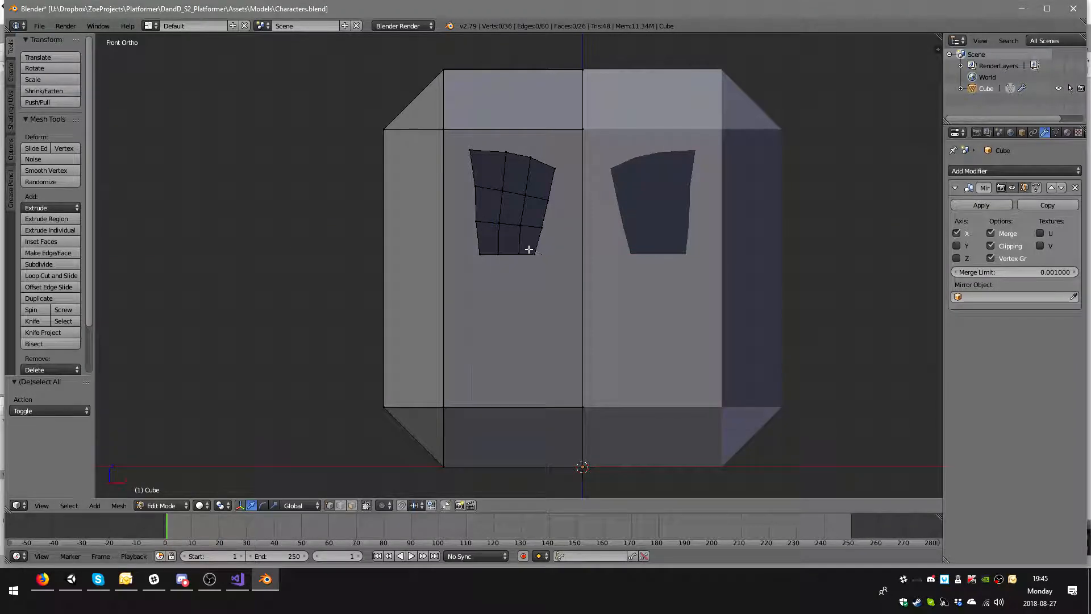
- Even out the eye's second-lowest vertex row by shifting its vertices slightly inward, and clear the selection
key(b)
key(a)
key(ctrl+z)
key(a)
key(b)
drag(494, 216, 519, 229)
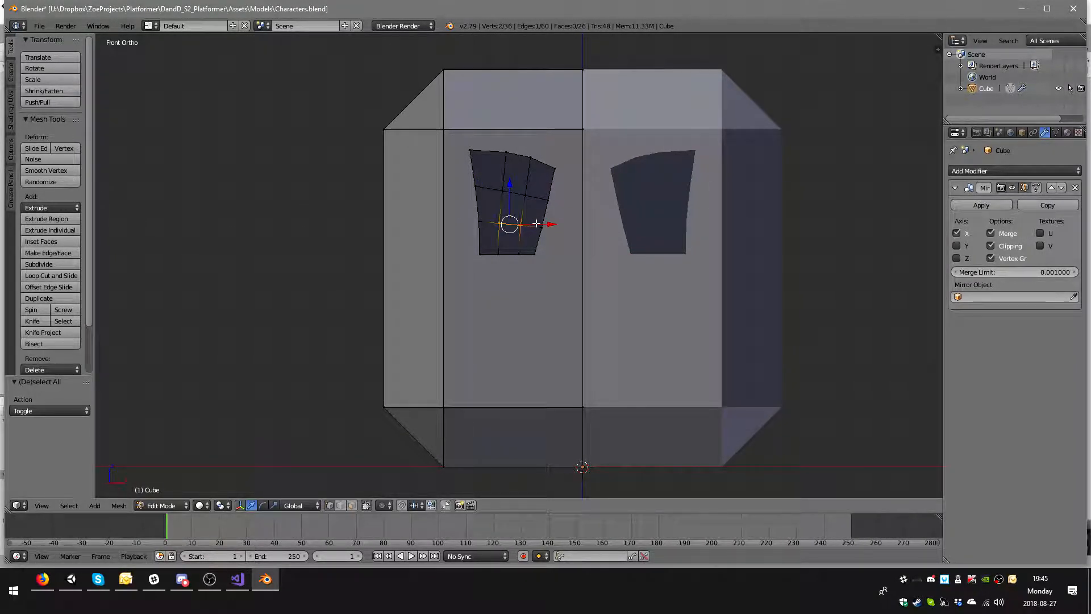
key(a)
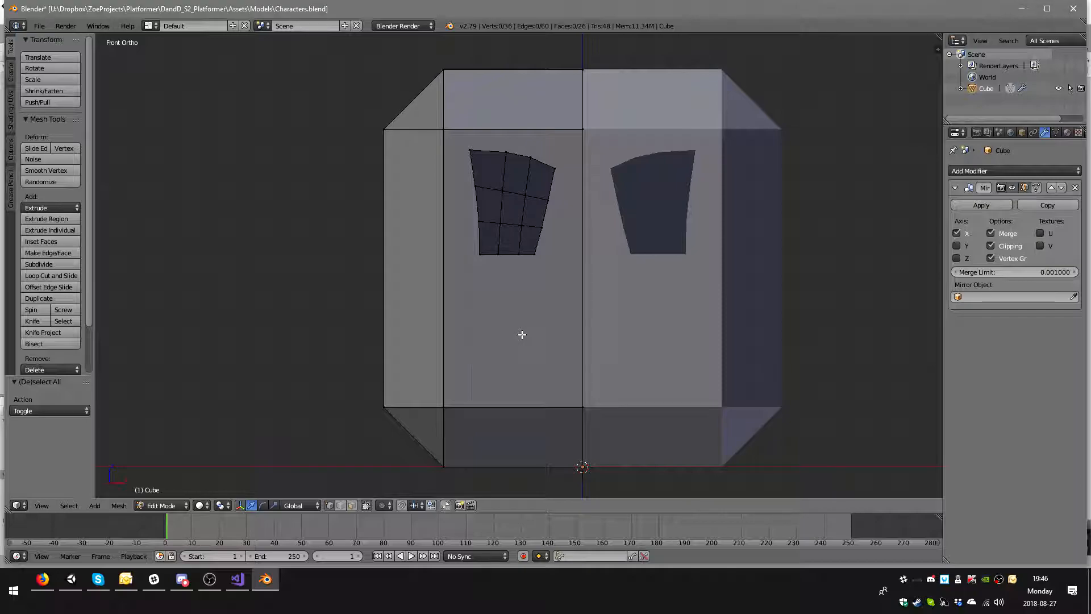
- Add a plane to the character mesh and rotate it 90° about X so it faces the front
key(shift+a)
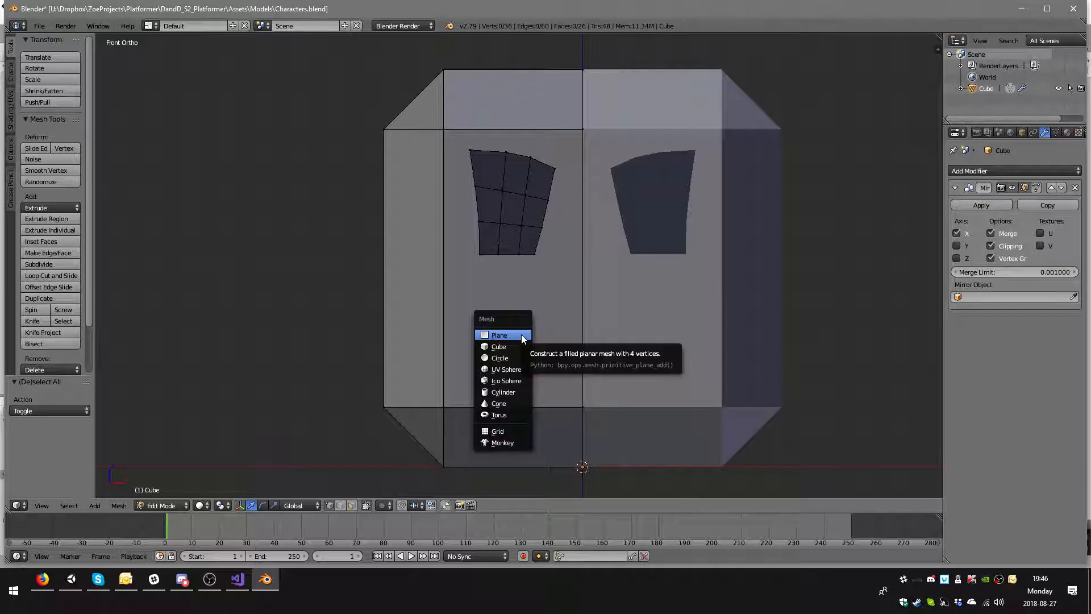
click(514, 335)
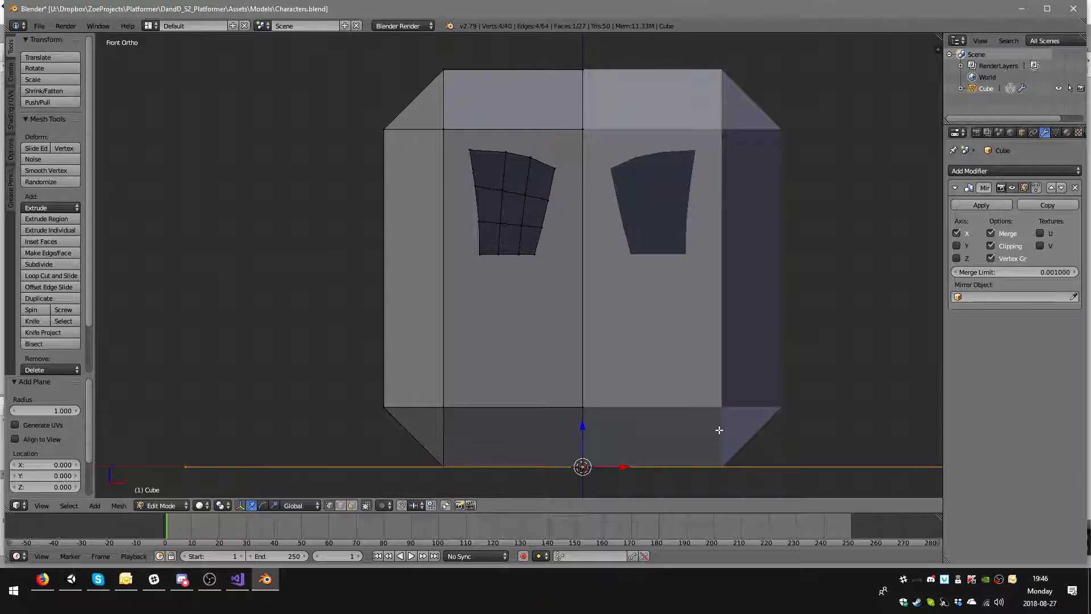
key(r)
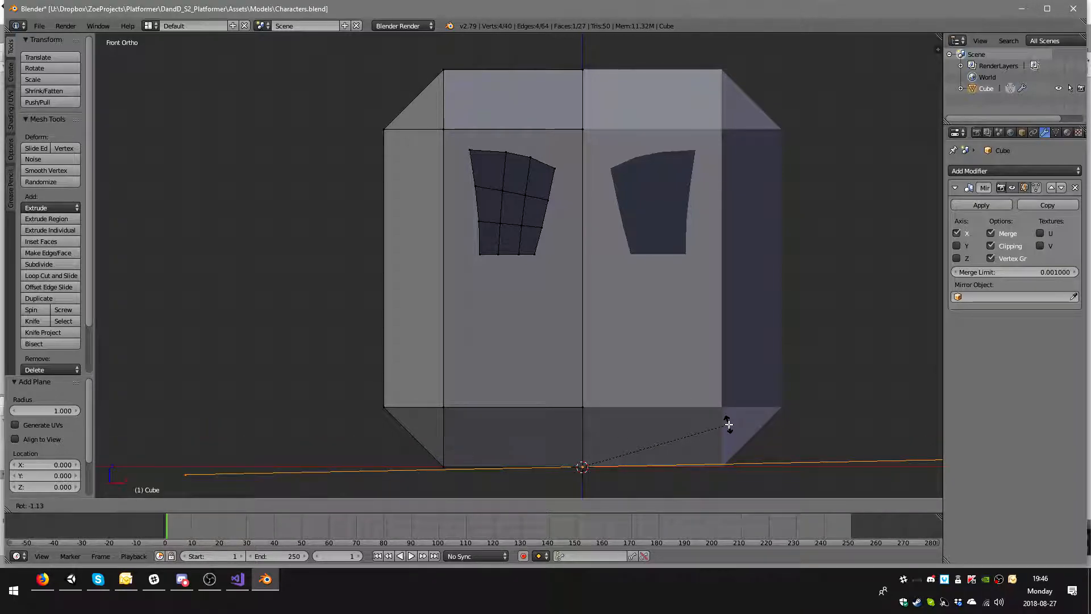
key(x)
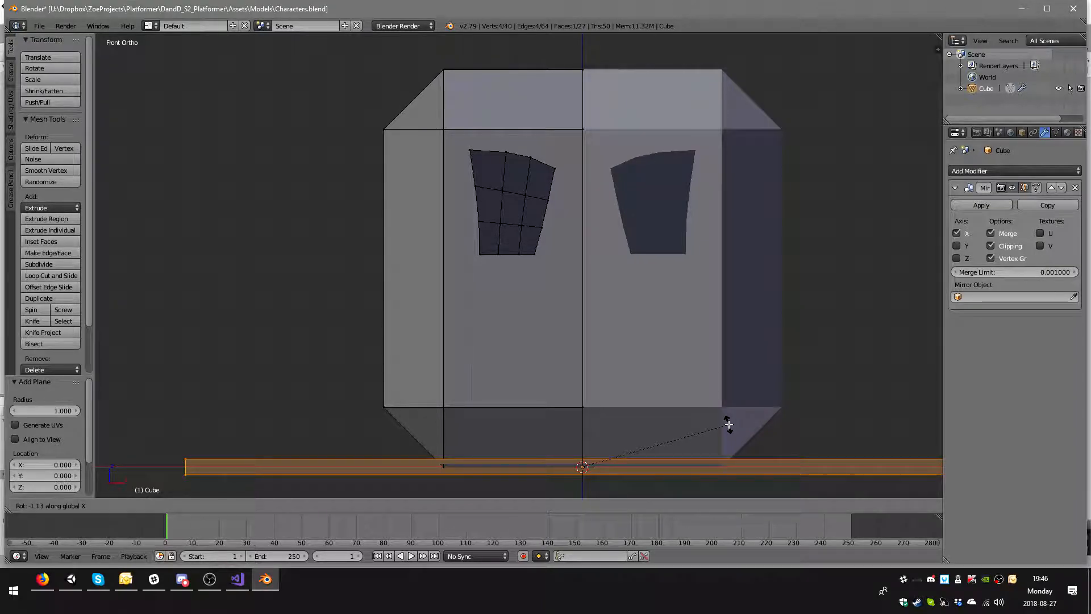
text(90)
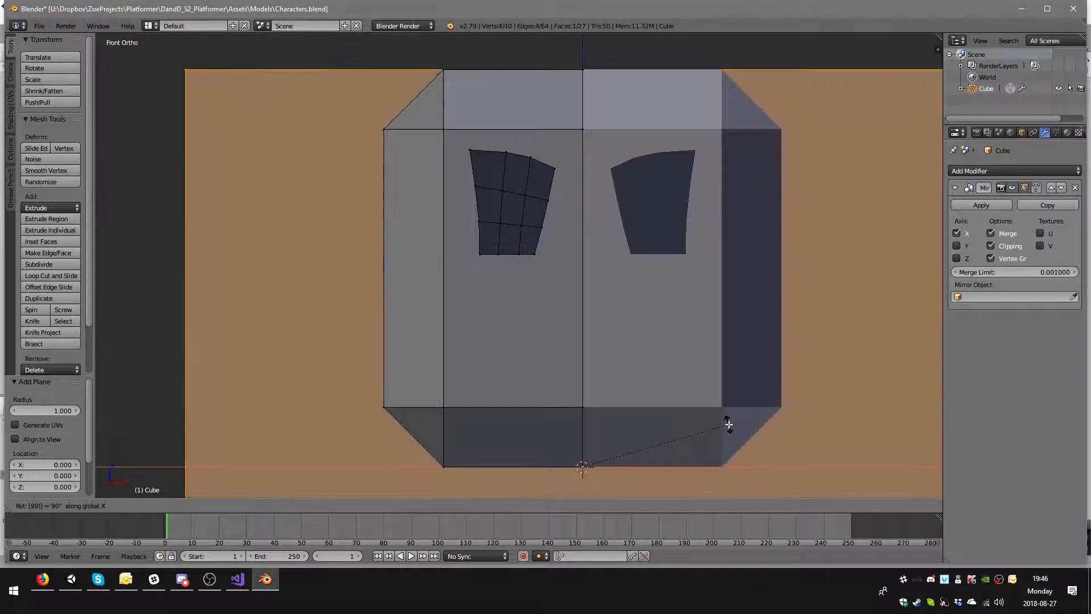
key(Return)
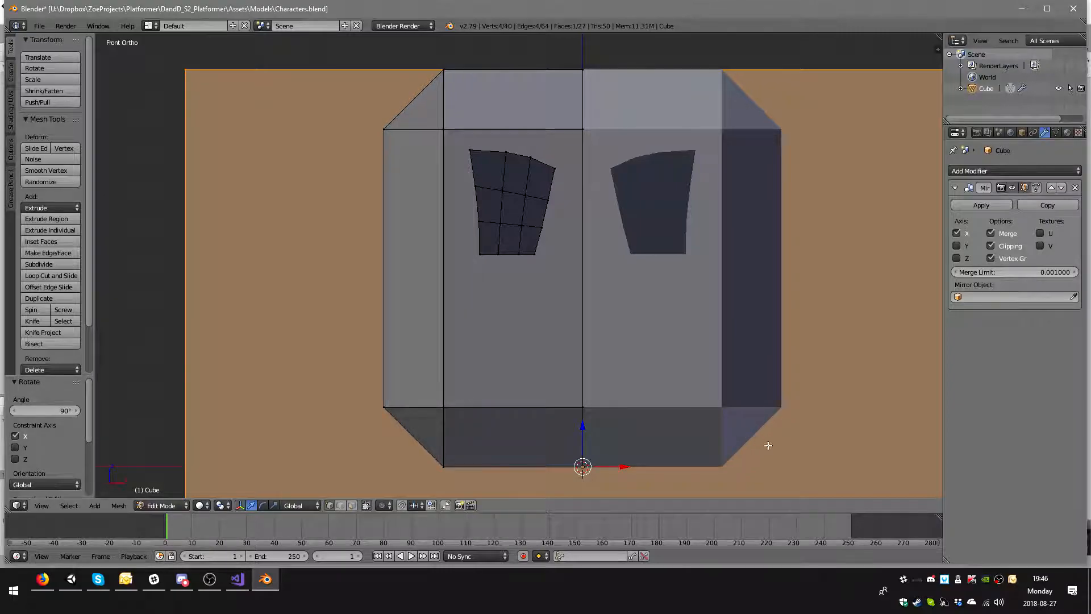
- Scale the new plane to about 0.061 and move it about -0.155 along X
scroll(754, 438, down, 2)
middle_drag(754, 438, 794, 436)
key(s)
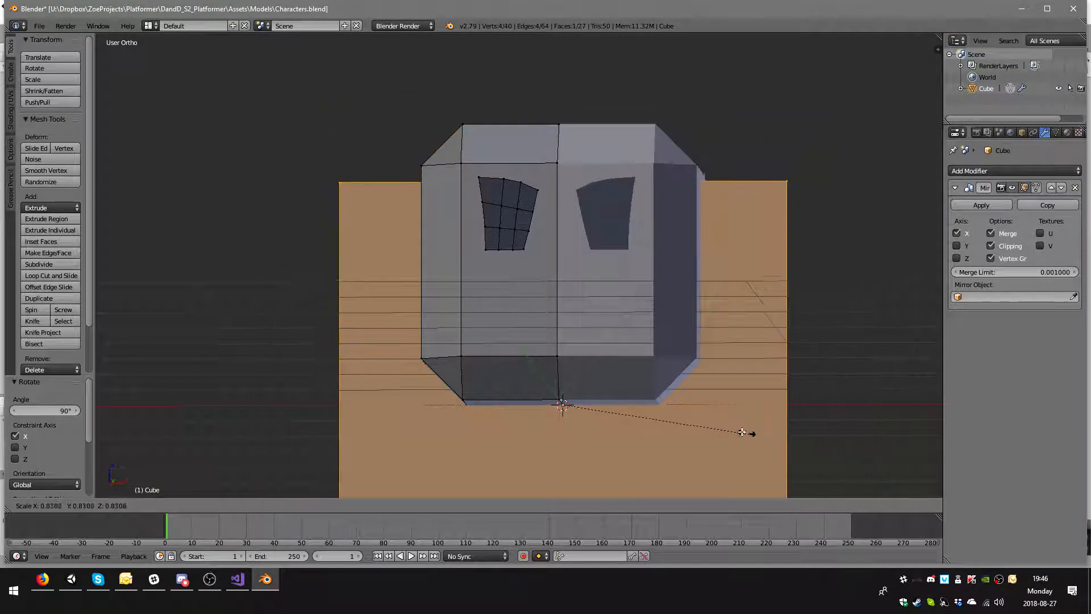
click(578, 406)
key(g)
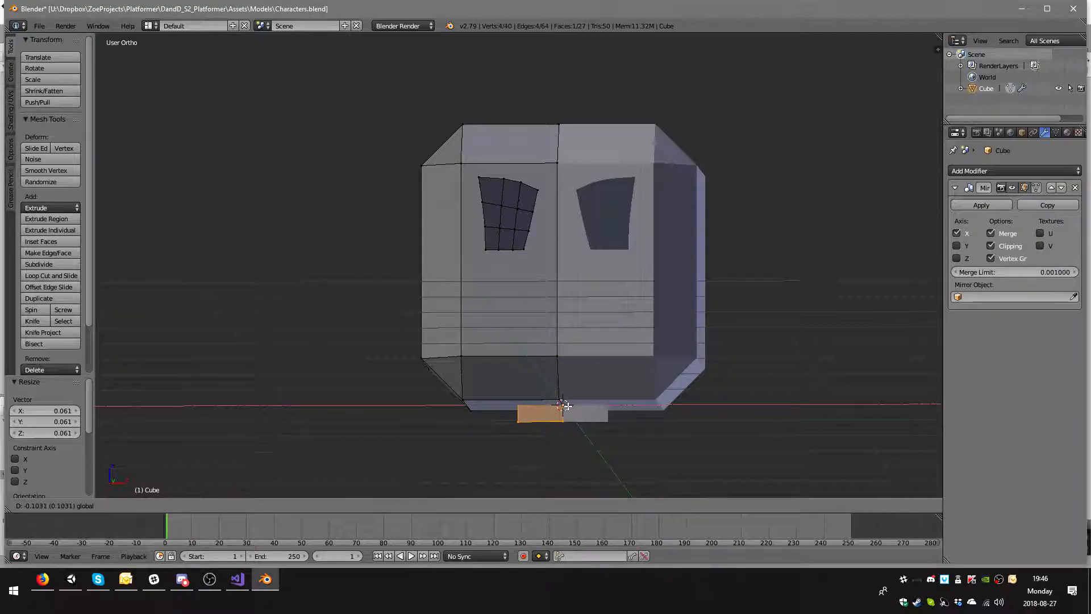
drag(571, 408, 551, 407)
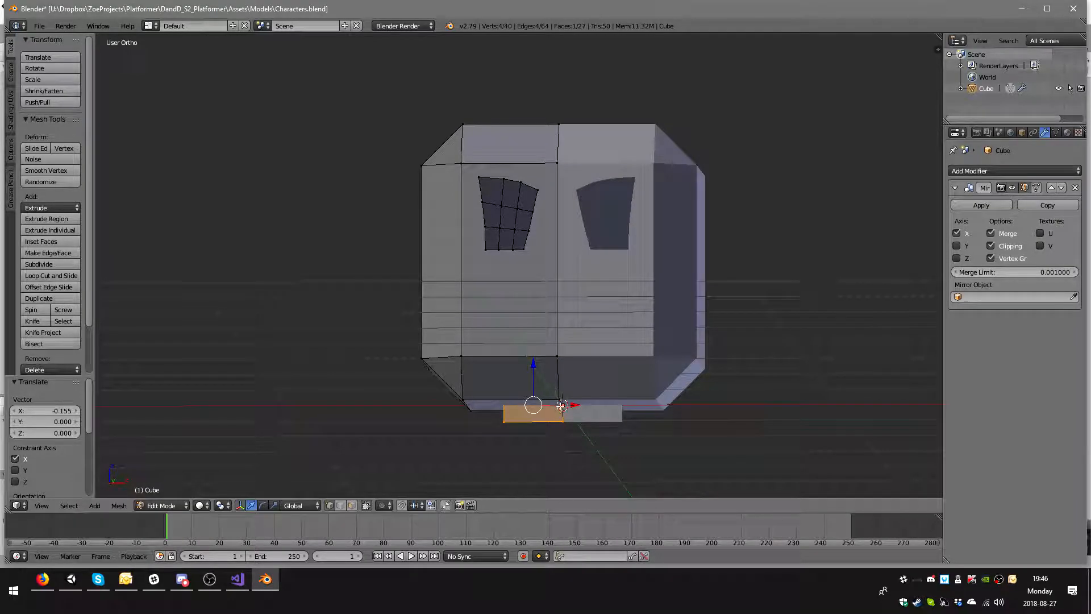
- Raise the small plane along Z to the lower part of the face and move it along negative Y to the body's front
drag(534, 368, 532, 297)
middle_drag(628, 329, 497, 351)
drag(558, 341, 463, 338)
mouse_move(525, 339)
middle_down()
mouse_move(550, 339)
mouse_move(537, 326)
middle_up()
drag(462, 336, 425, 337)
middle_drag(441, 342, 480, 340)
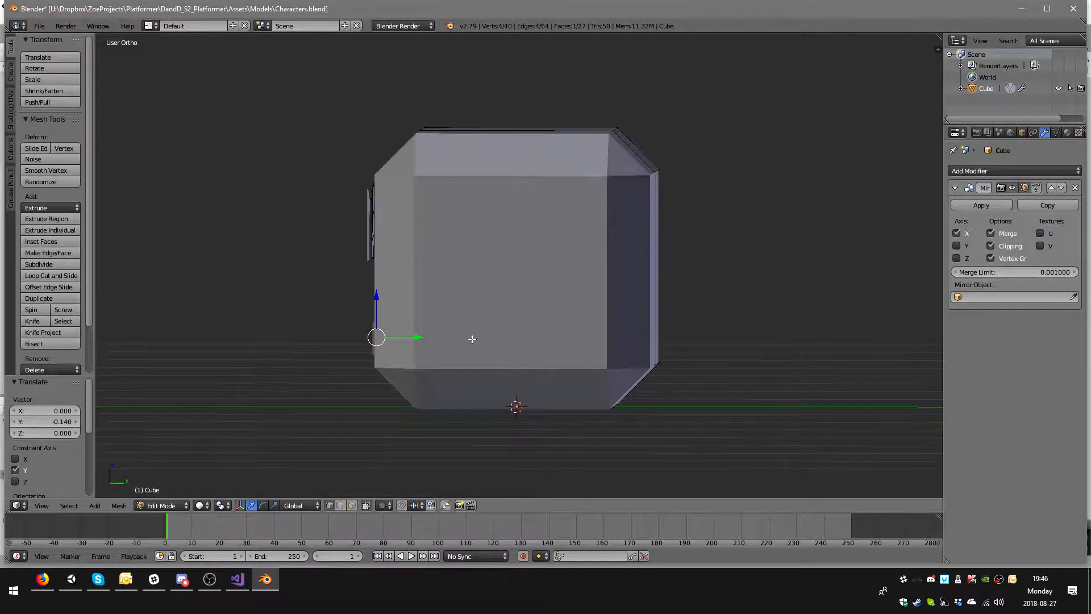
- Nudge the mouth plane about -0.008 along Y and flip its normals
drag(416, 337, 414, 337)
middle_drag(427, 338, 655, 356)
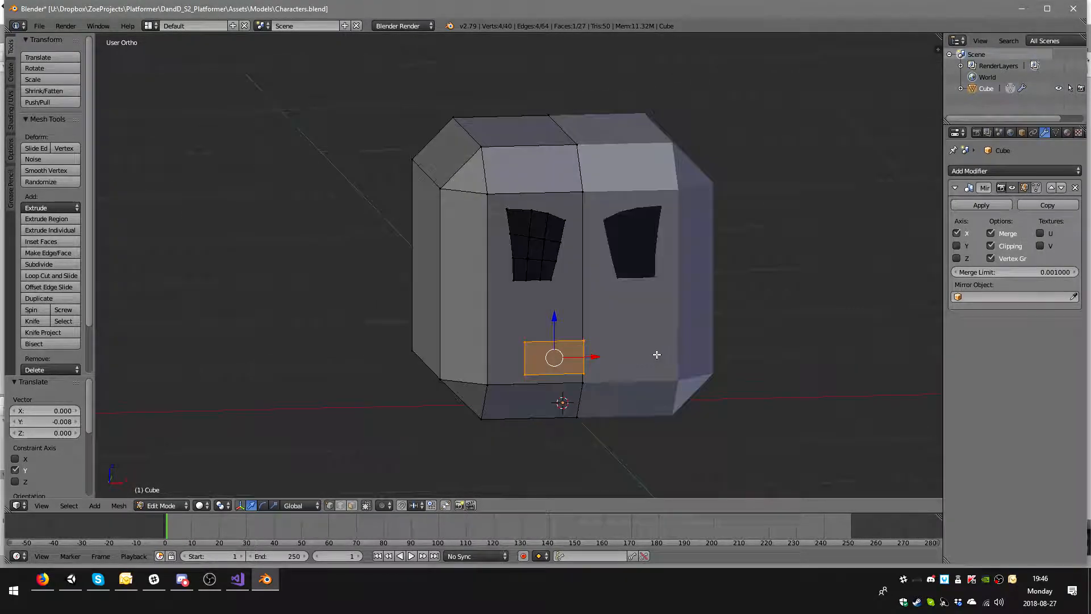
click(11, 113)
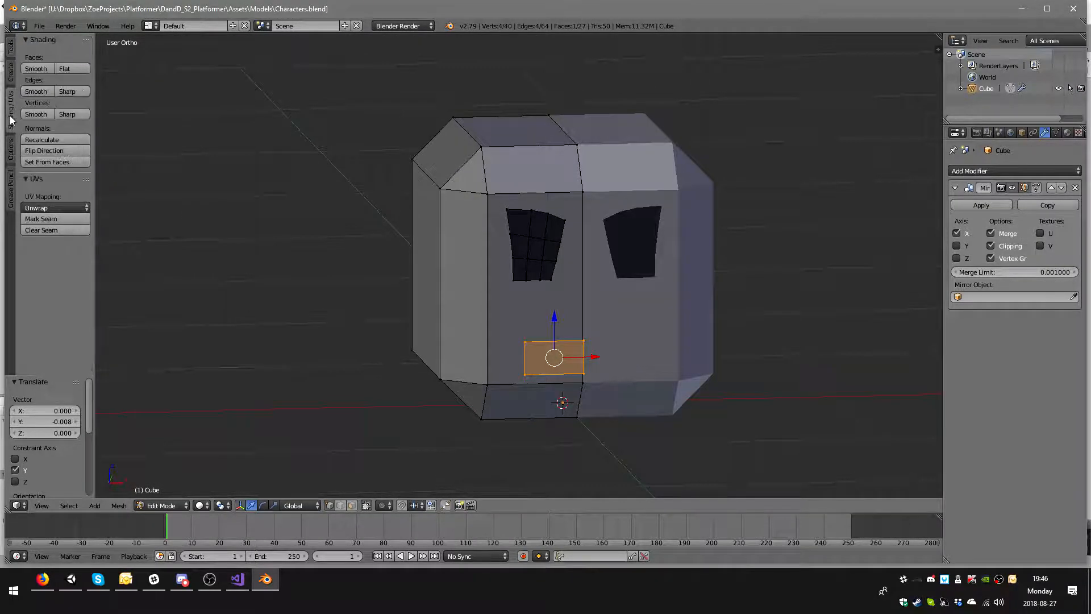
click(61, 149)
middle_drag(365, 278, 518, 312)
- In front view, raise the mouth plane about 0.067 along Z
key(KP_1)
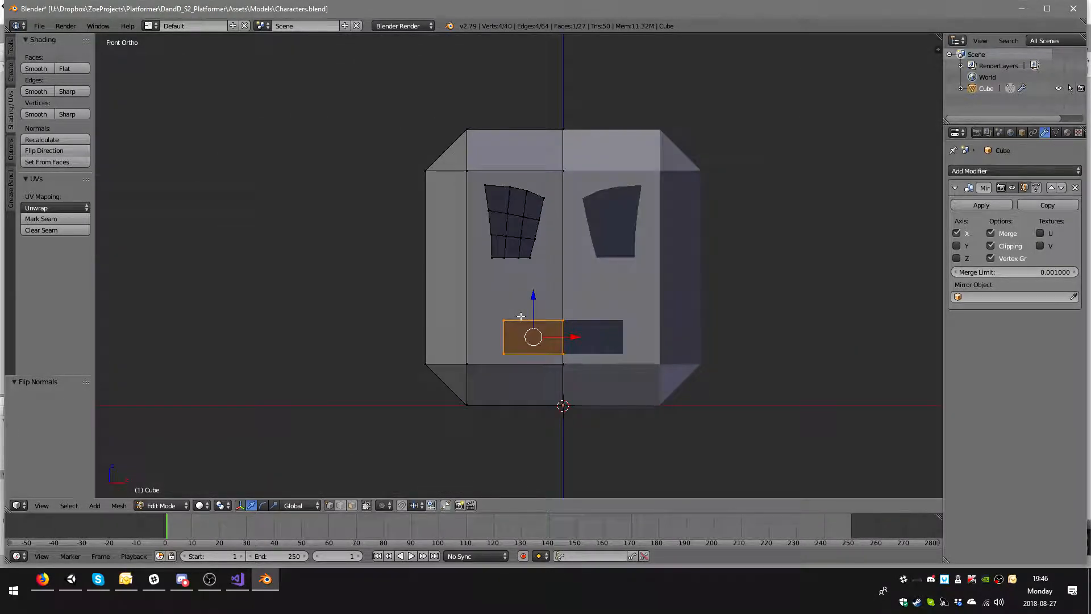
scroll(561, 392, up, 7)
scroll(561, 393, down, 1)
drag(551, 400, 551, 364)
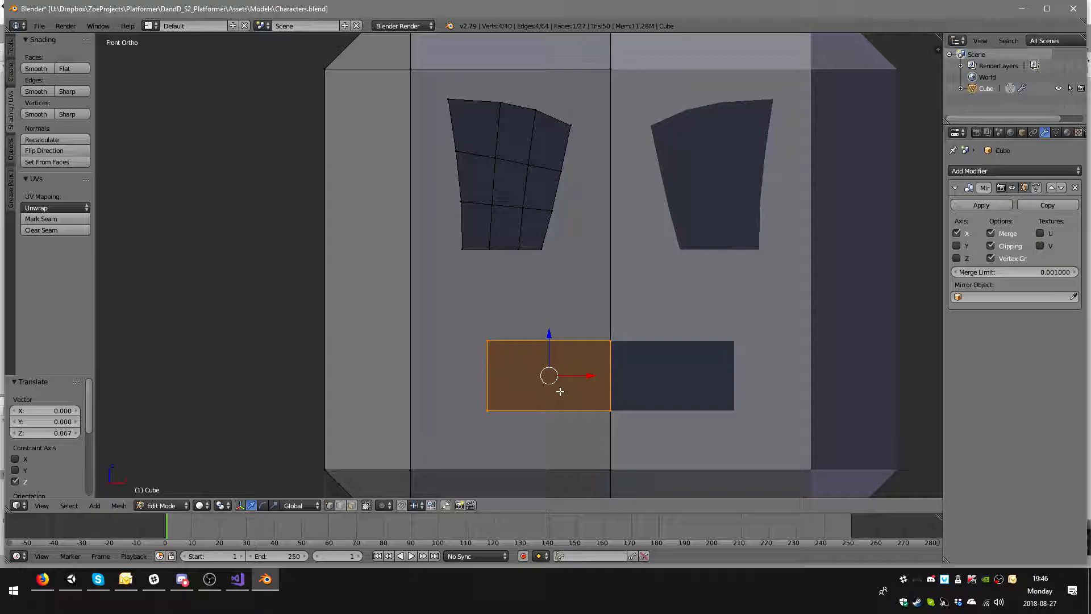
- Add two horizontal and two vertical loop cuts to the mouth plane without sliding them, and clear the selection
key(ctrl+r)
scroll(492, 373, up, 1)
click(493, 374)
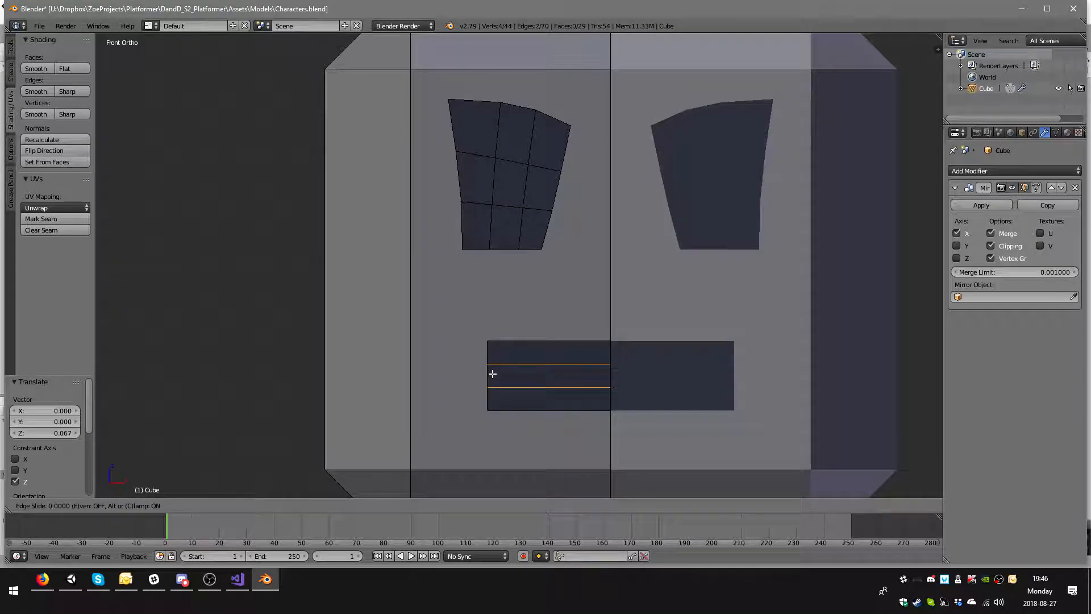
click(493, 374)
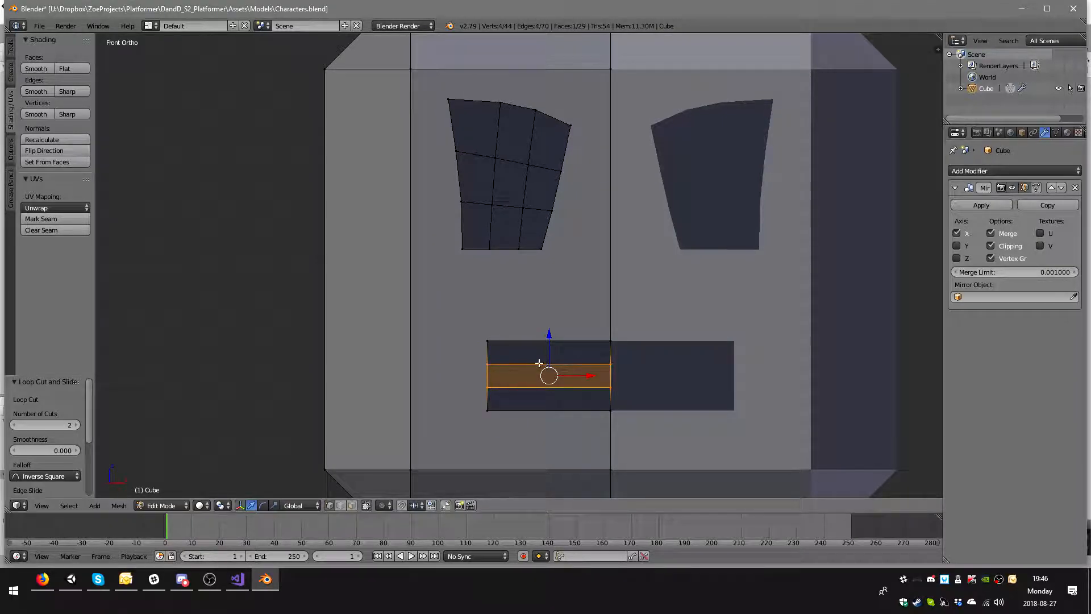
key(ctrl+r)
click(530, 360)
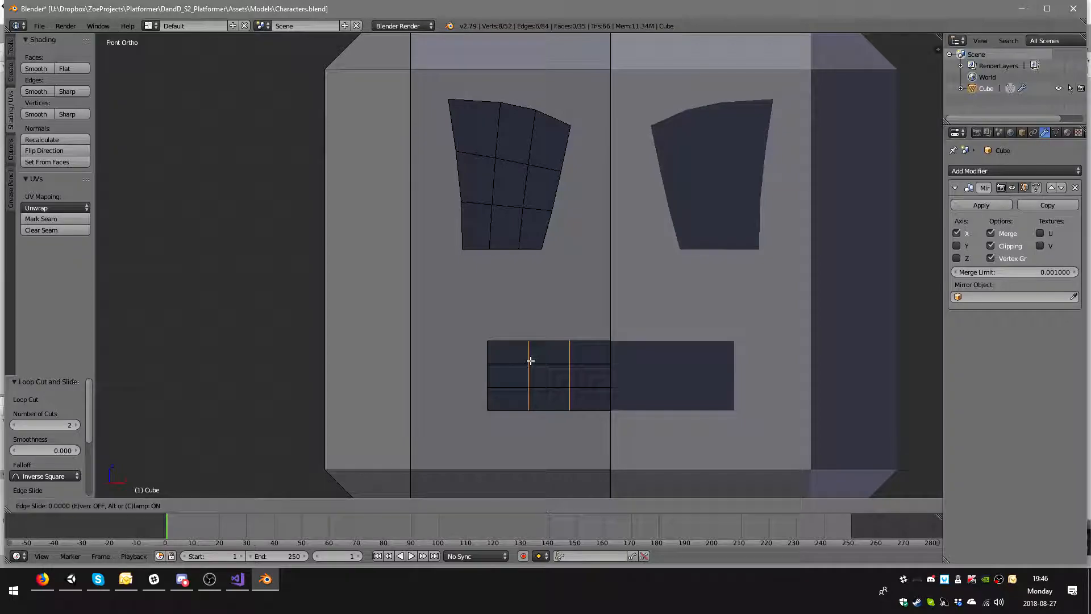
click(529, 359)
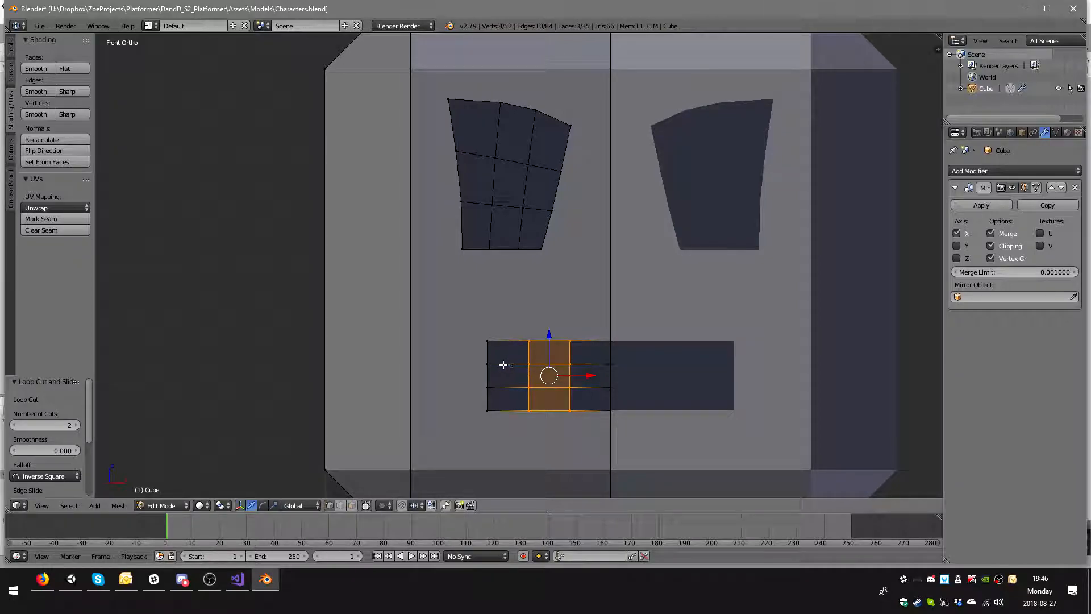
key(a)
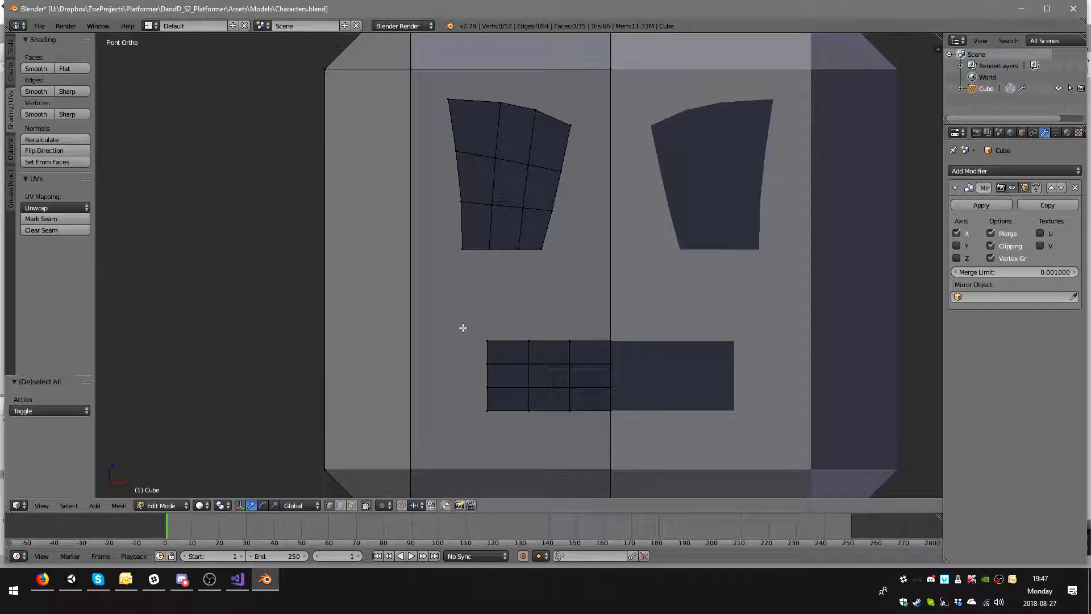
- Rotate the mouth's outer edge about -23.4° and move it about -0.017 along X and -0.049 along Z, leaving nothing selected
drag(460, 319, 514, 440)
key(r)
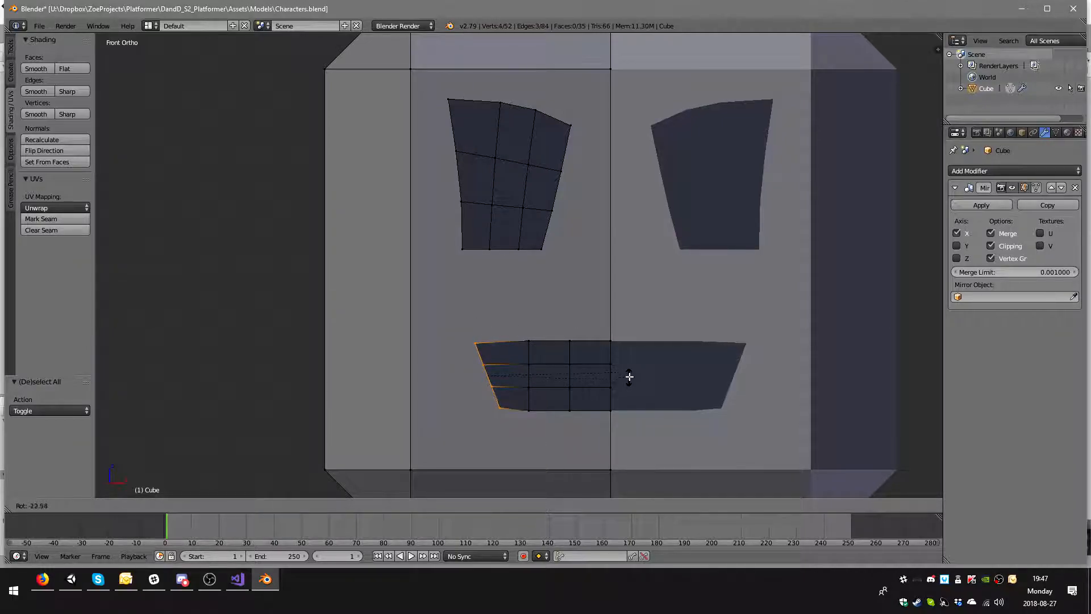
click(625, 372)
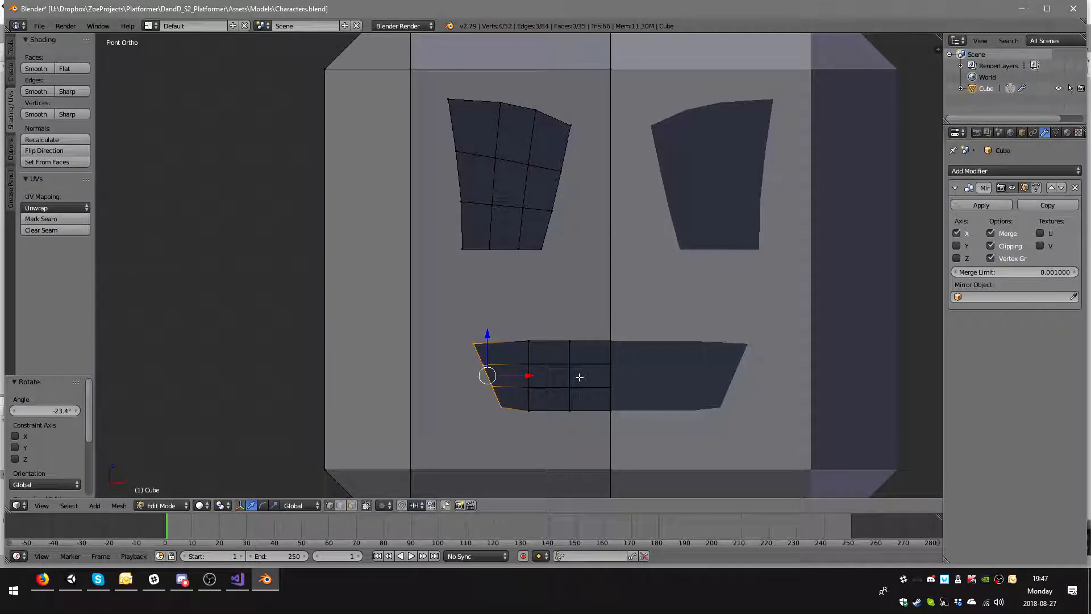
key(g)
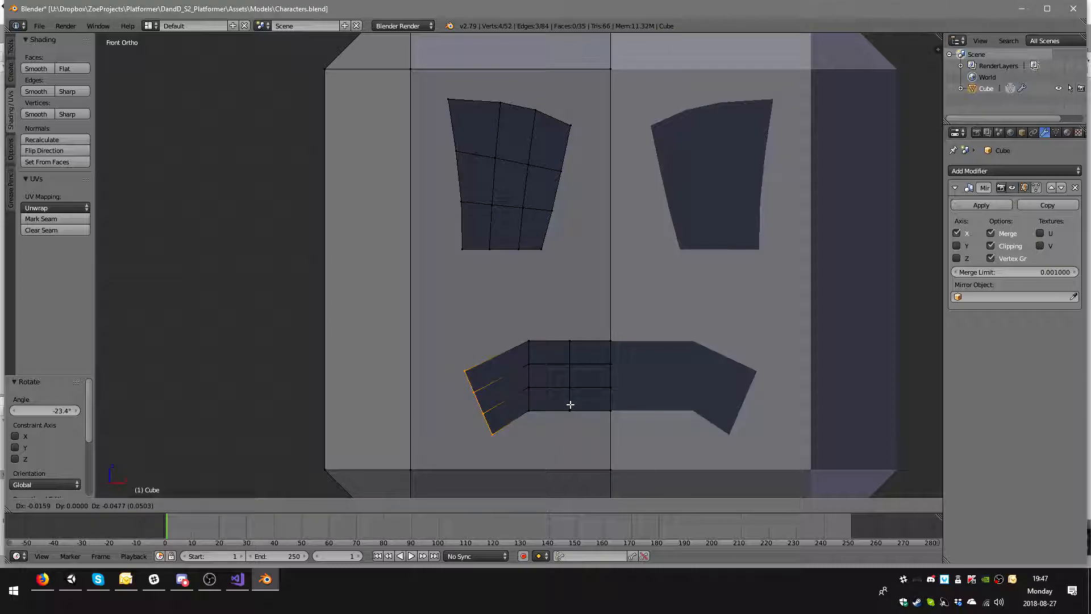
click(568, 406)
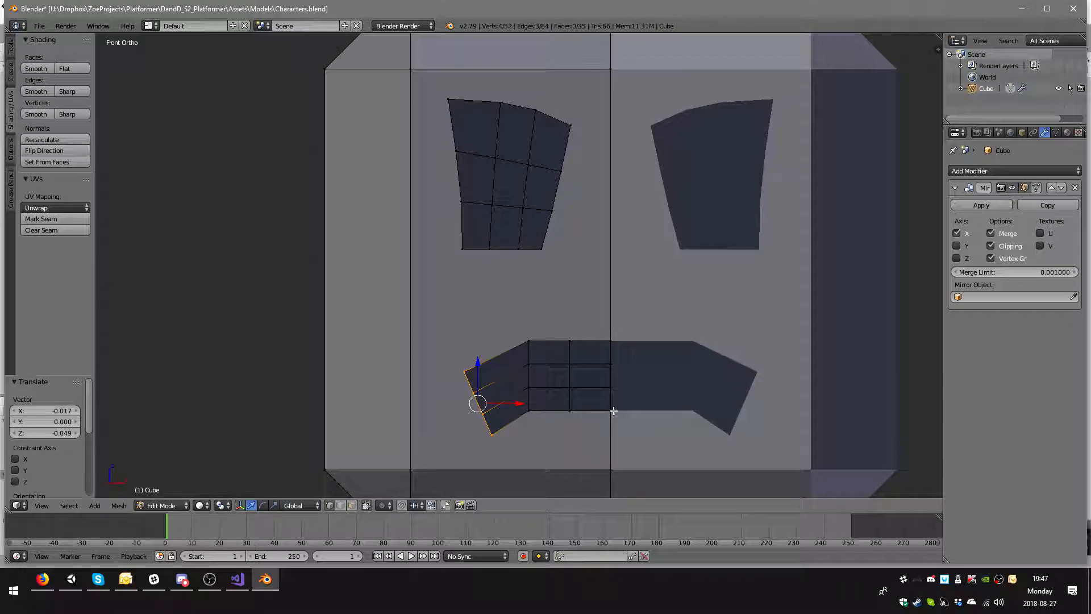
key(a)
- In wireframe shading, select the mouth and the body's lower vertices, raise them about 0.087 along Z, and clear the selection
scroll(611, 410, down, 4)
middle_drag(545, 394, 585, 410)
key(KP_1)
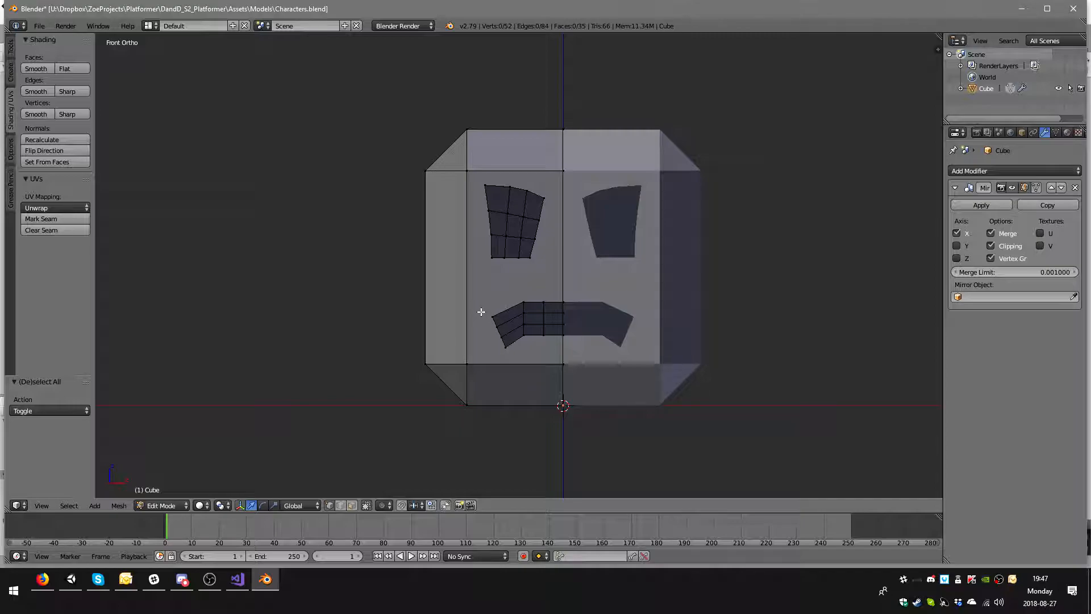
key(b)
key(Escape)
key(z)
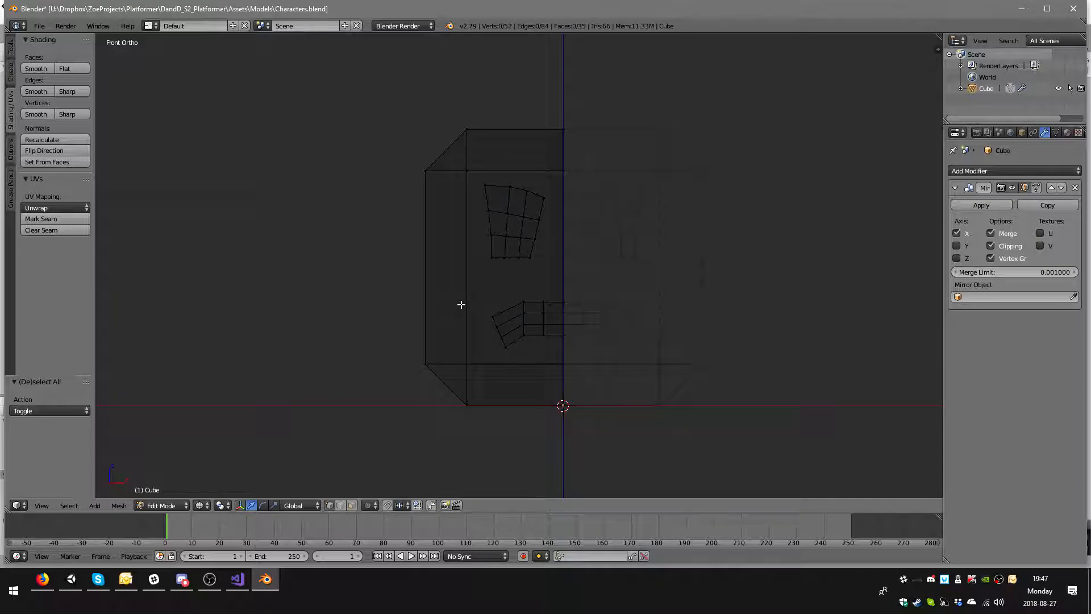
key(b)
drag(385, 285, 580, 442)
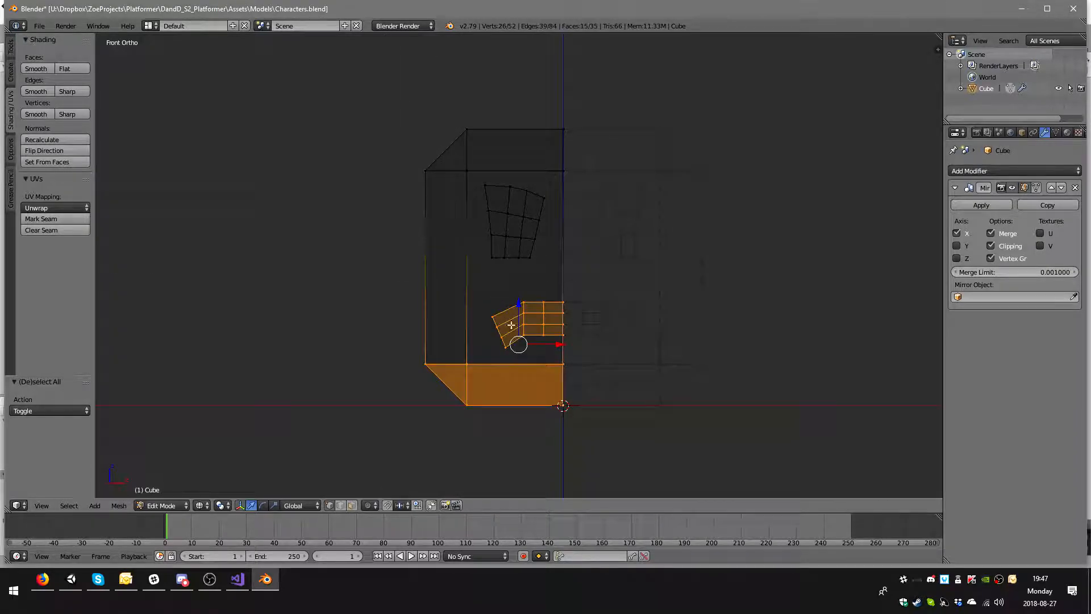
key(g)
key(z)
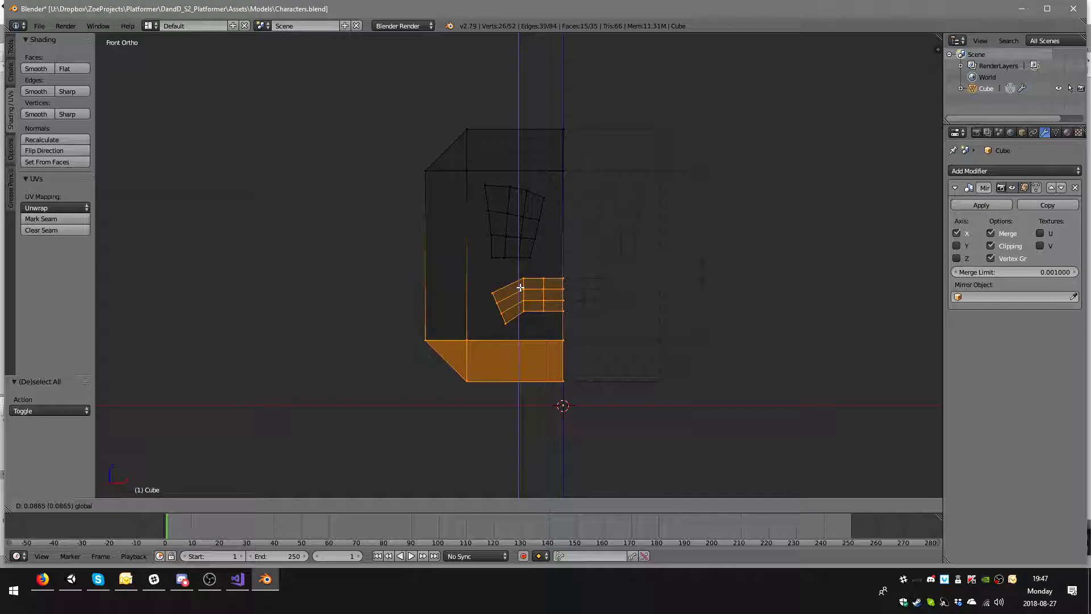
click(520, 286)
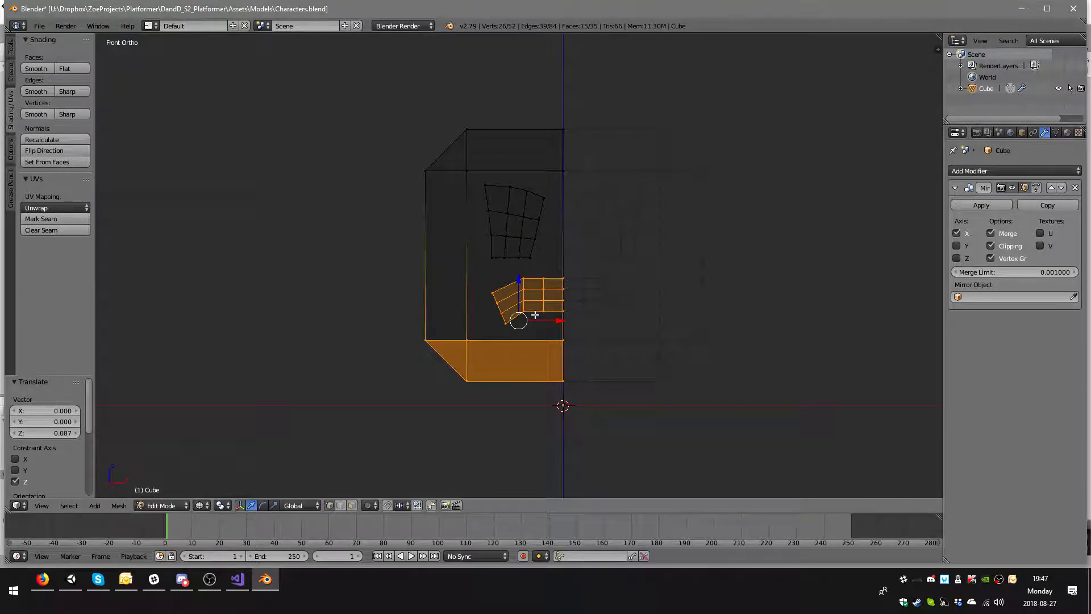
key(a)
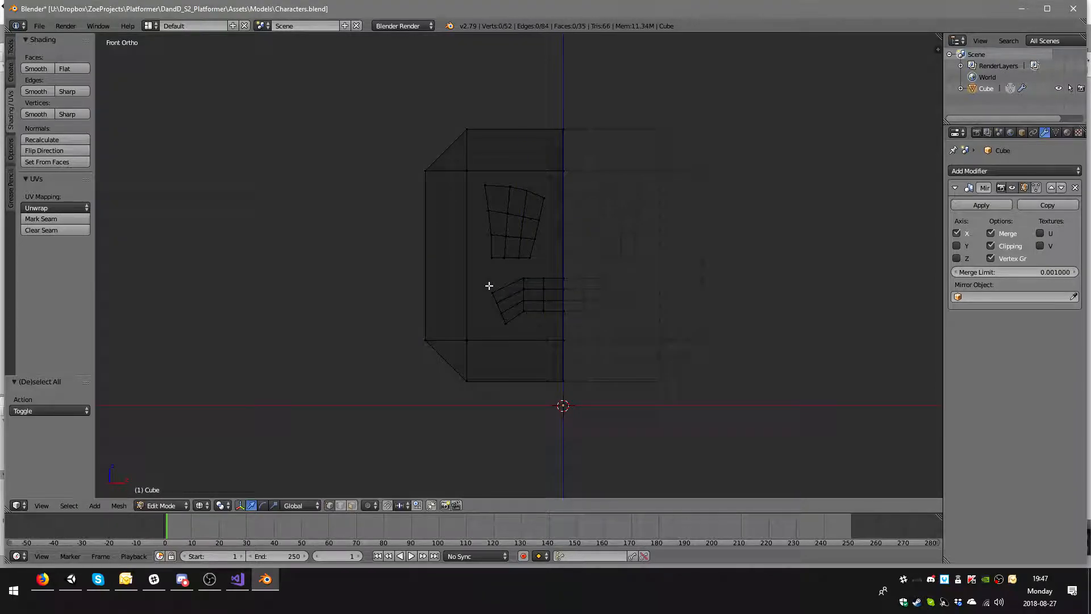
- Scale the mouth's outer edge vertices to about 0.845 and clear the selection
key(b)
drag(488, 285, 515, 340)
key(s)
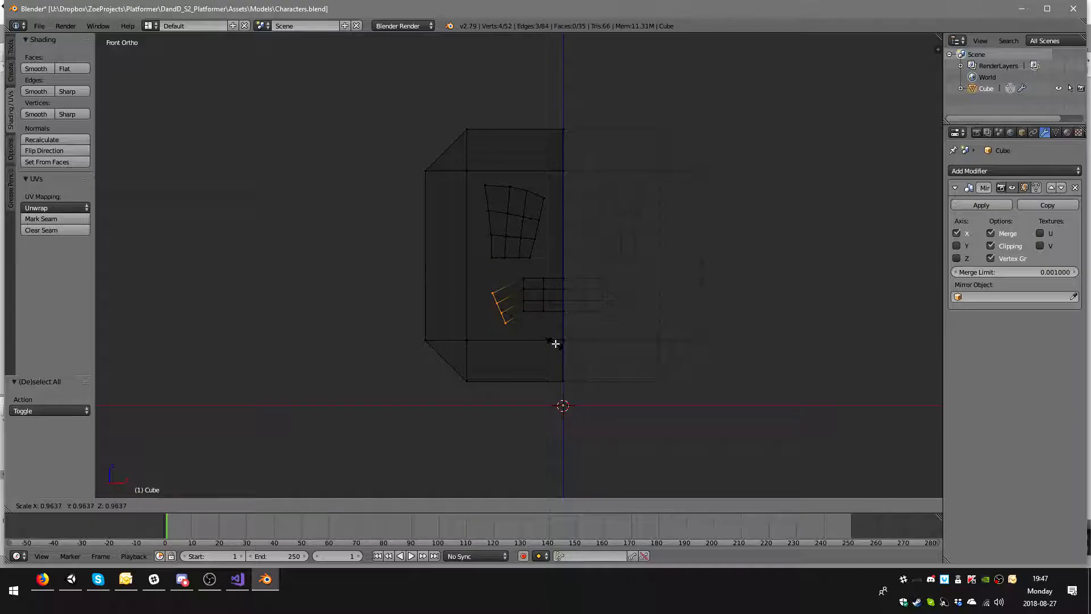
click(549, 335)
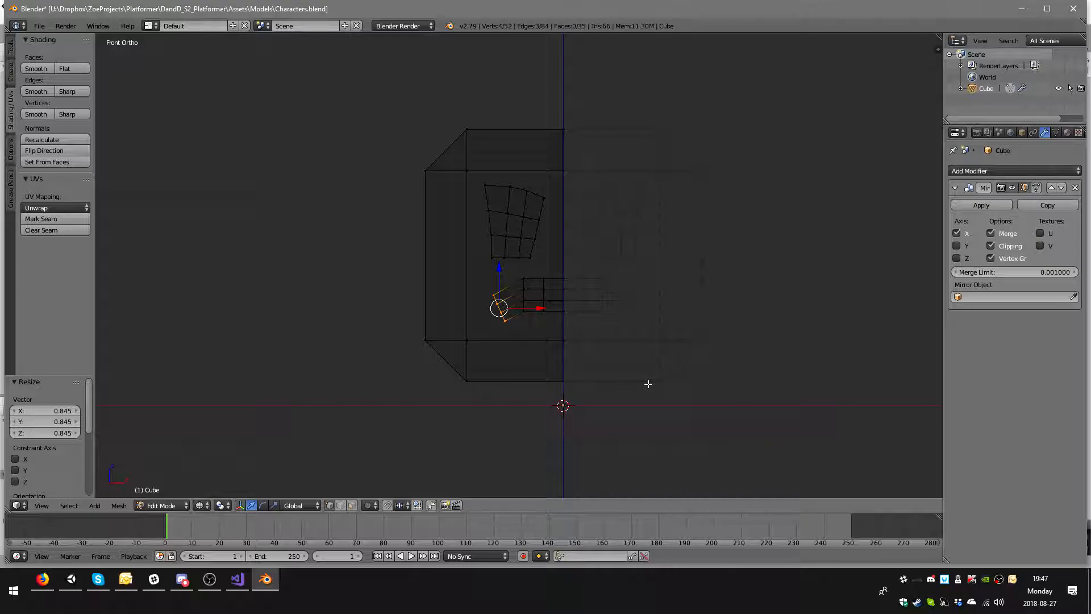
key(a)
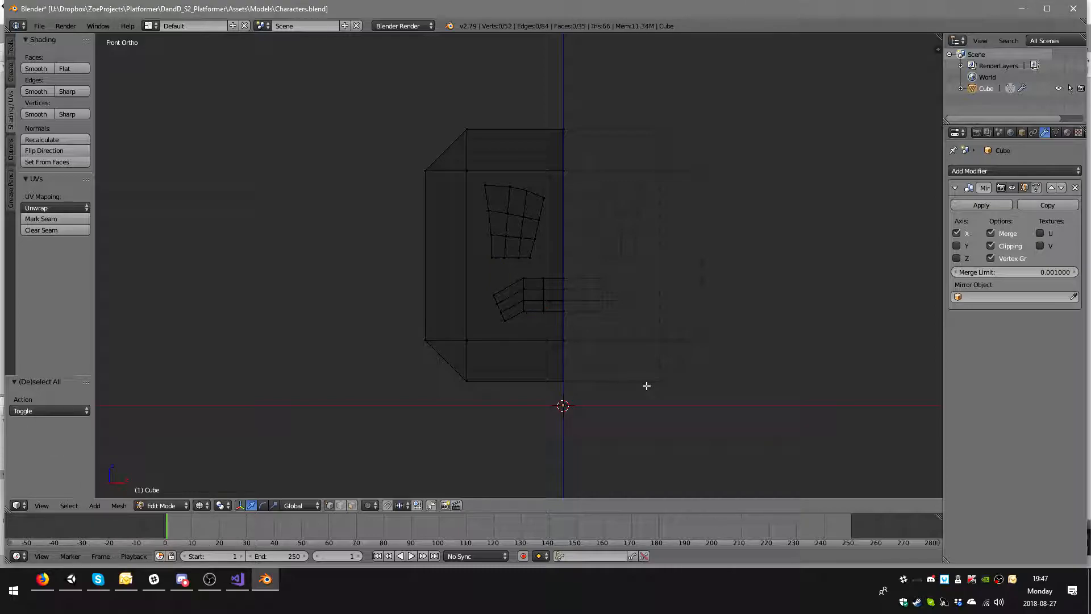
- Return to solid shading and check the face at an angle and from the front
key(b)
key(Escape)
key(z)
mouse_move(577, 360)
middle_down()
mouse_move(628, 346)
mouse_move(624, 318)
mouse_move(504, 343)
middle_up()
key(KP_1)
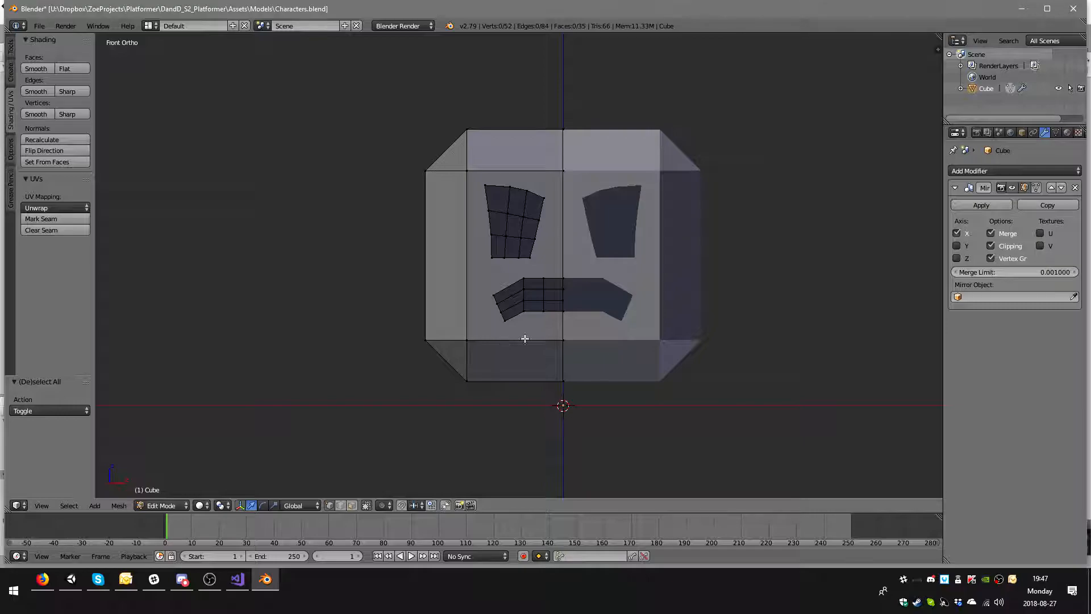
middle_drag(585, 302, 609, 306)
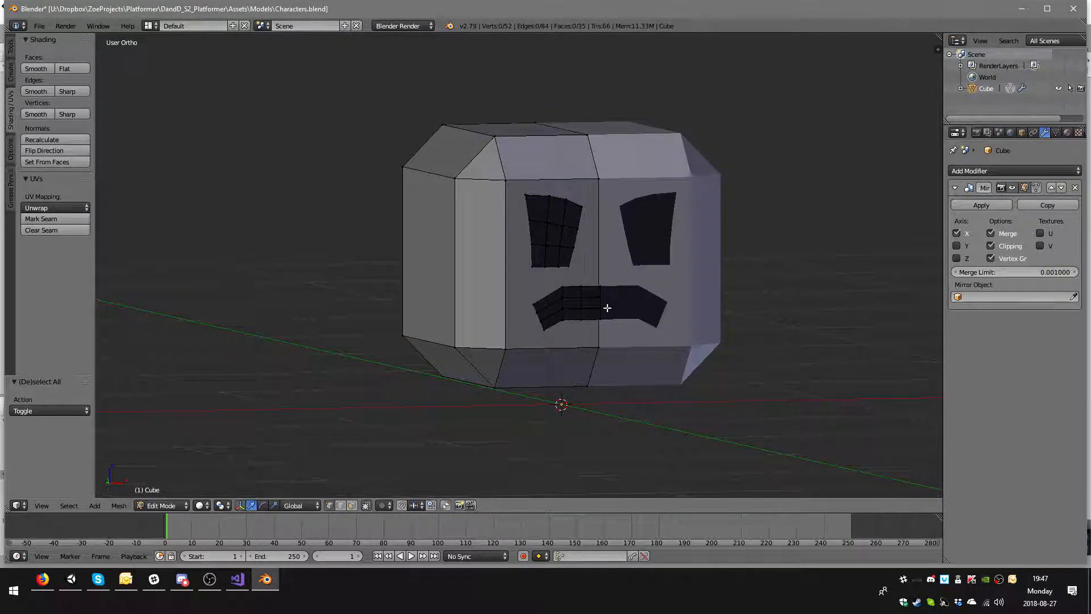
key(KP_1)
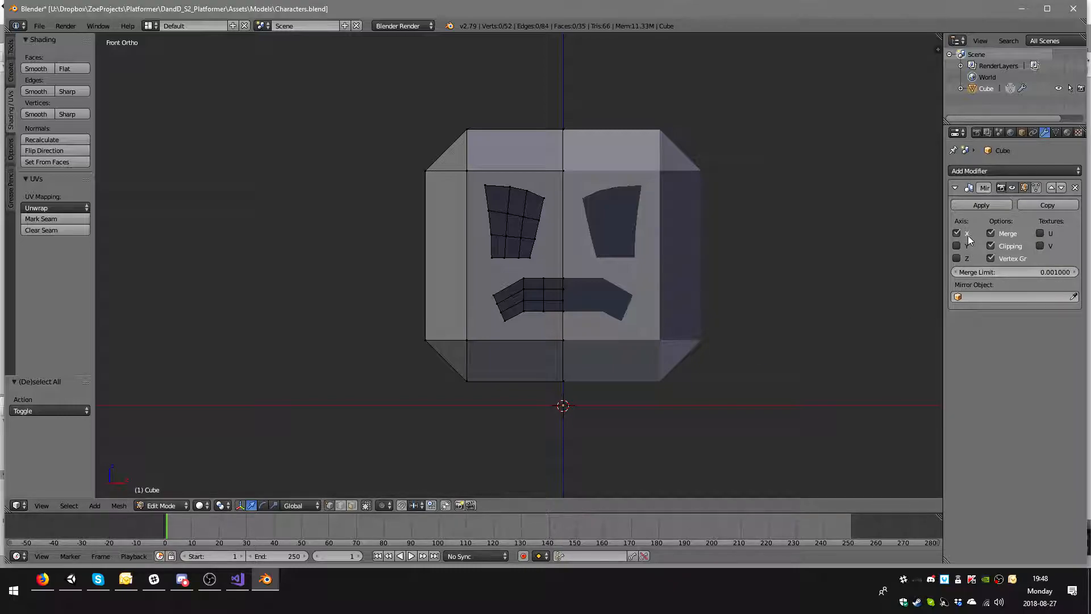
- Turn off the Mirror modifier's Clipping, add a cube to the mesh, and scale it down to a small foot block
click(991, 246)
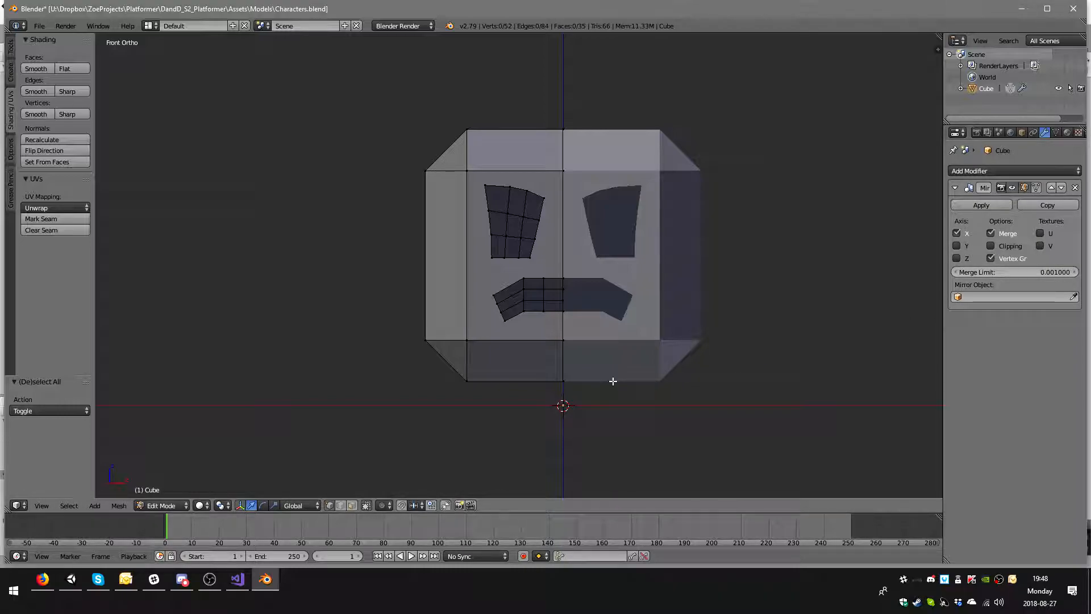
key(shift+a)
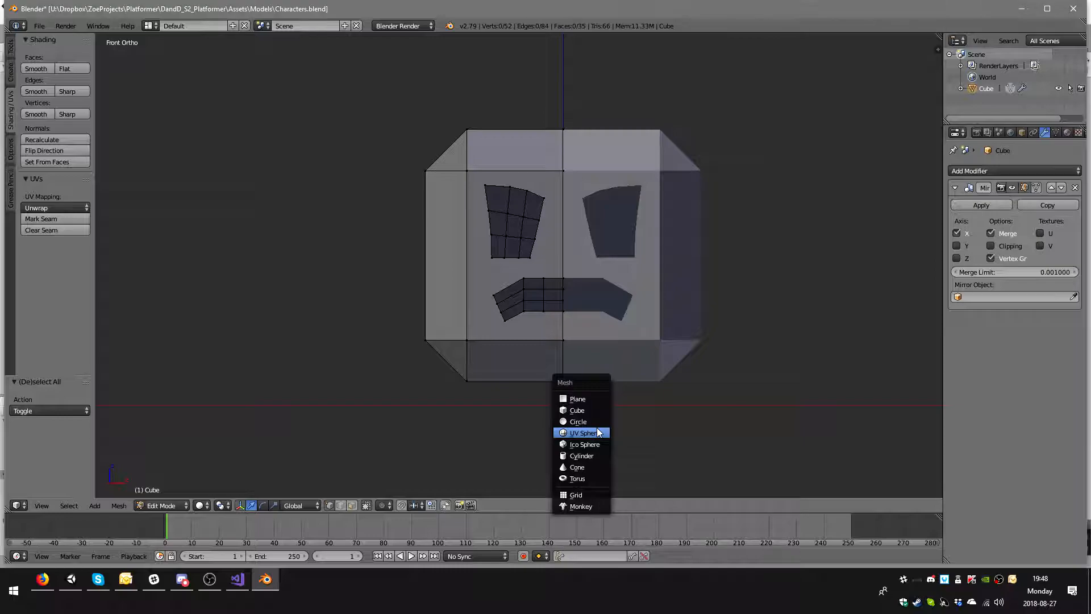
click(584, 410)
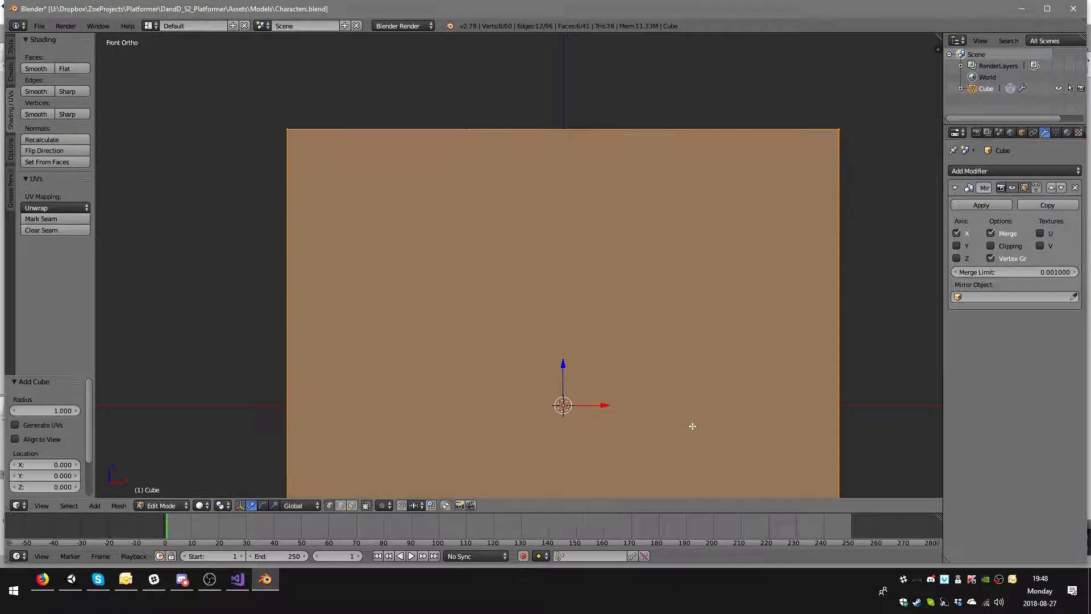
key(s)
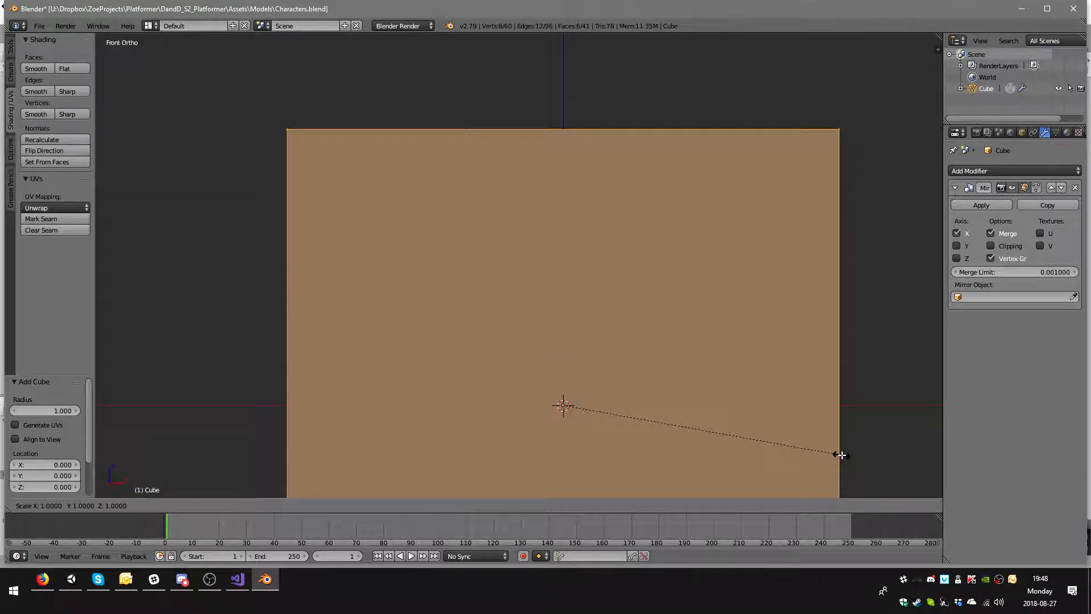
click(582, 409)
- Move the foot cube about -0.225 along X, then back about 0.031 toward the centre
key(g)
key(x)
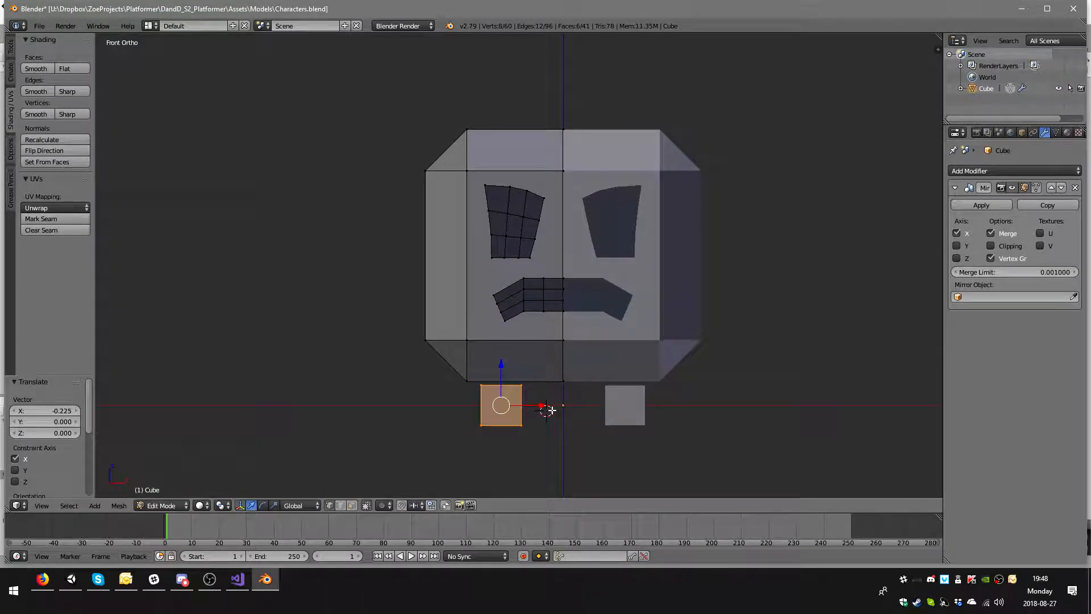
key(g)
key(x)
click(559, 410)
- Raise the foot cube along Z so its base sits at ground level under the body, and fine-tune its X position
key(g)
key(z)
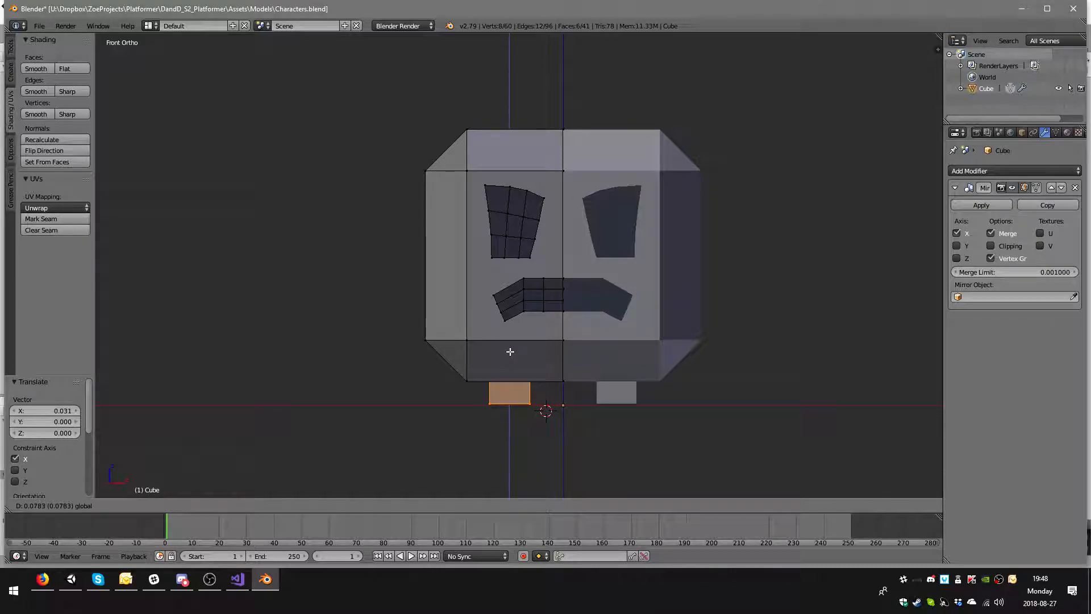
click(555, 387)
key(g)
key(x)
click(550, 386)
key(g)
key(z)
click(529, 360)
key(g)
key(x)
click(554, 387)
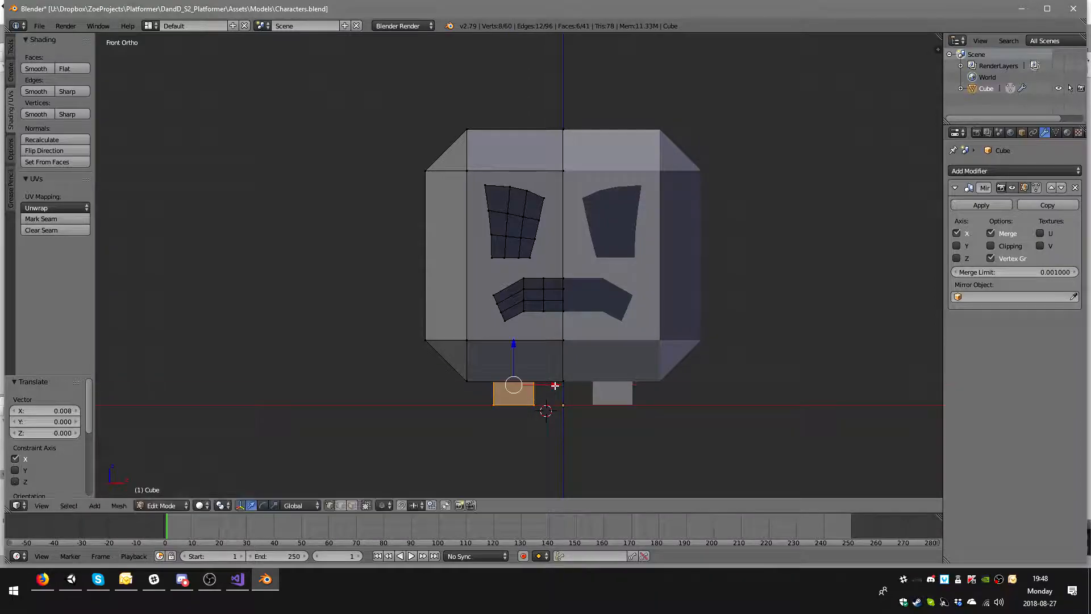
- Widen the foot cube by scaling it to about 1.475 along X in front view
click(990, 246)
click(990, 258)
middle_drag(618, 366, 611, 341)
key(KP_1)
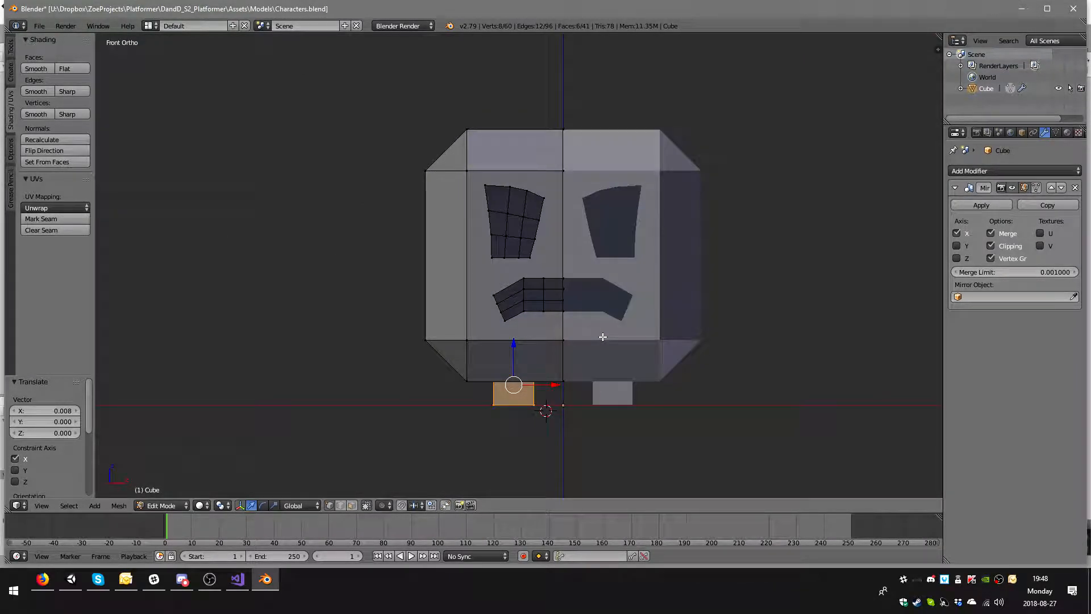
key(s)
key(x)
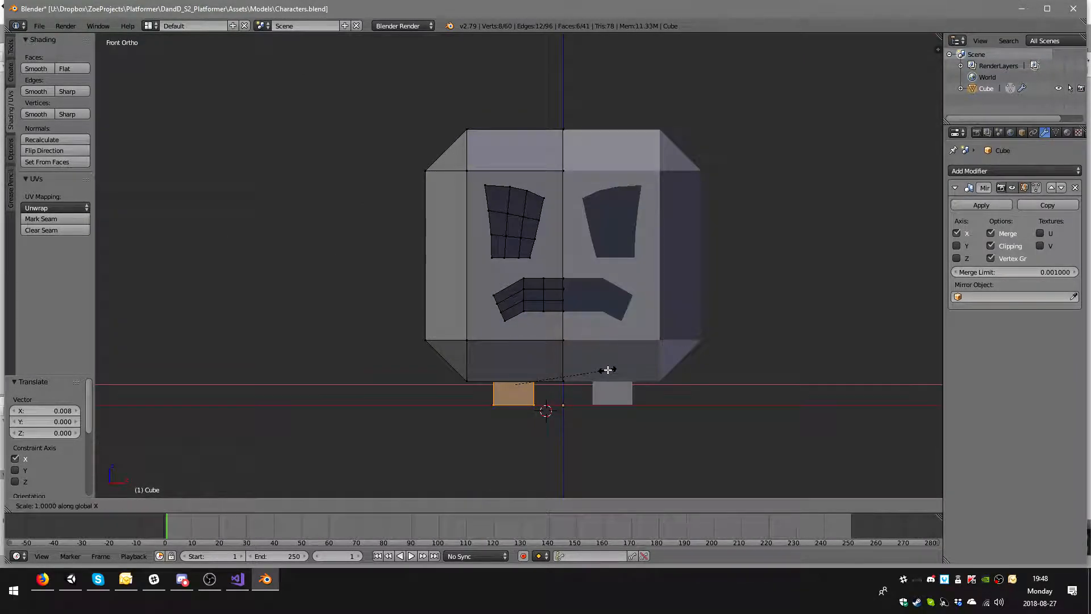
click(654, 377)
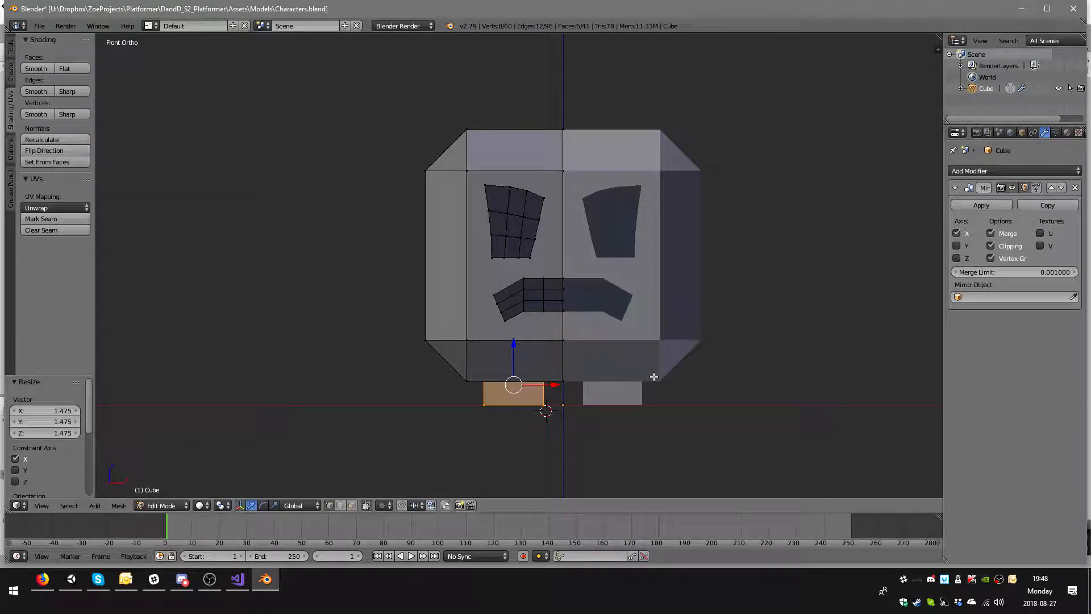
- In side view, lengthen the foot block by scaling it about 2.797 along Y and move it about -0.105 along Y
key(KP_3)
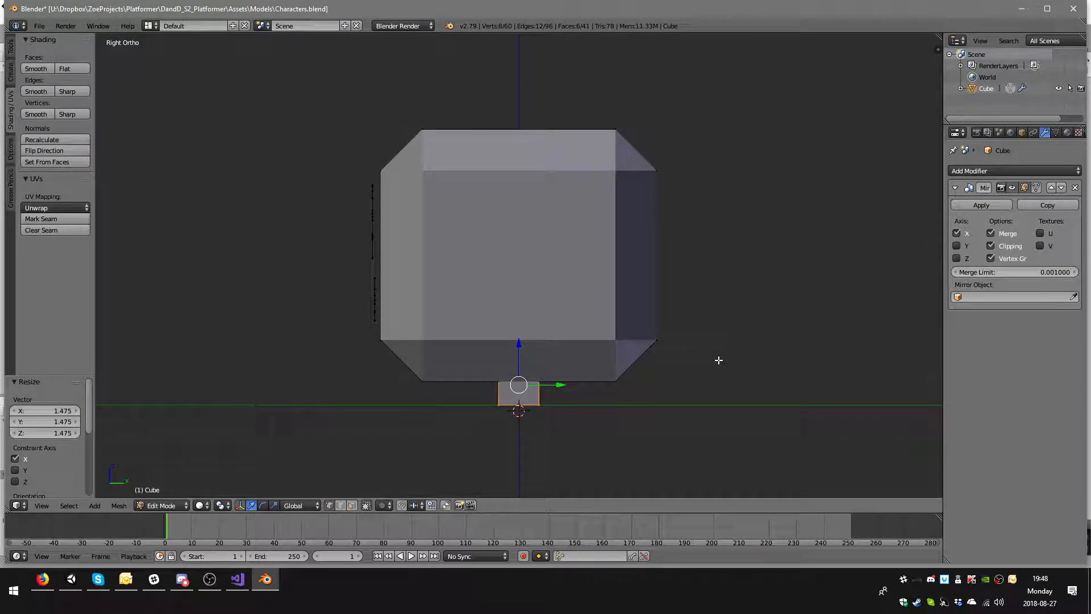
key(s)
key(y)
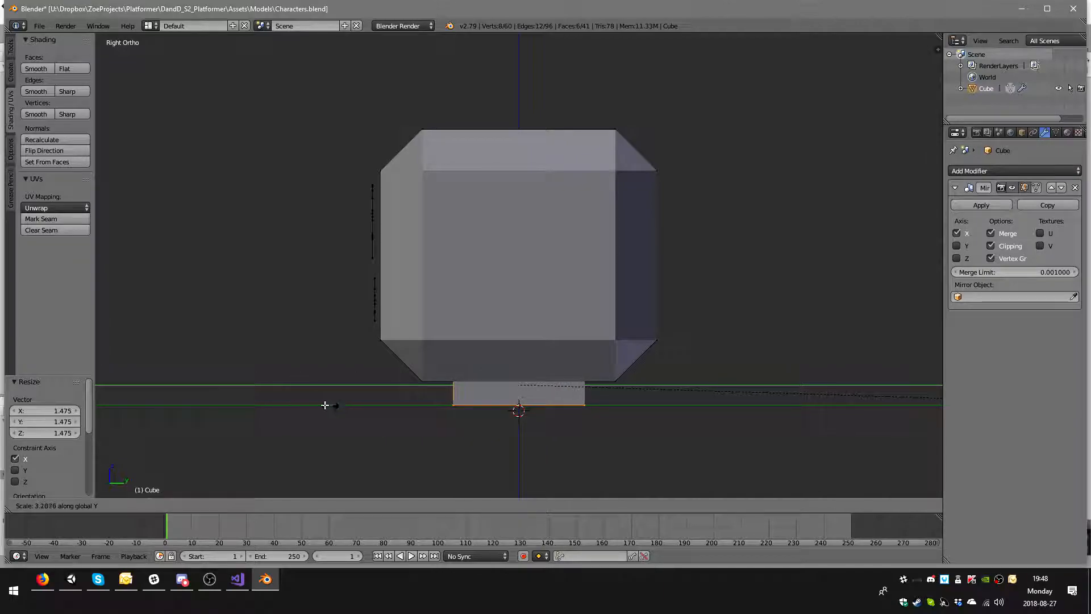
click(236, 387)
key(g)
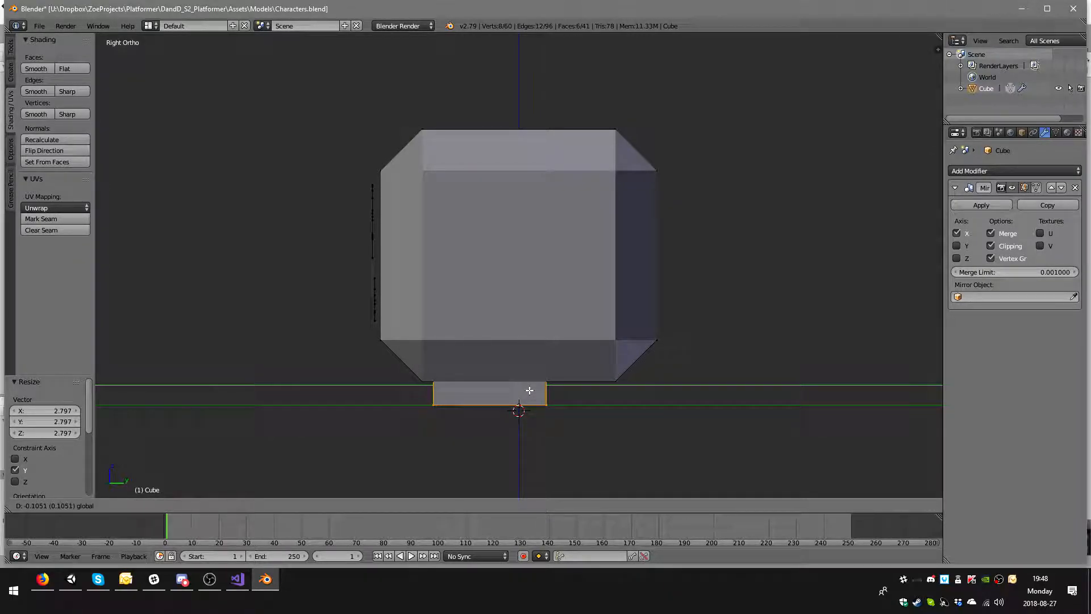
click(529, 390)
- Scale the foot block a further 1.726 along Y and shift it -0.035 along Y toward the face side
key(s)
key(y)
click(602, 407)
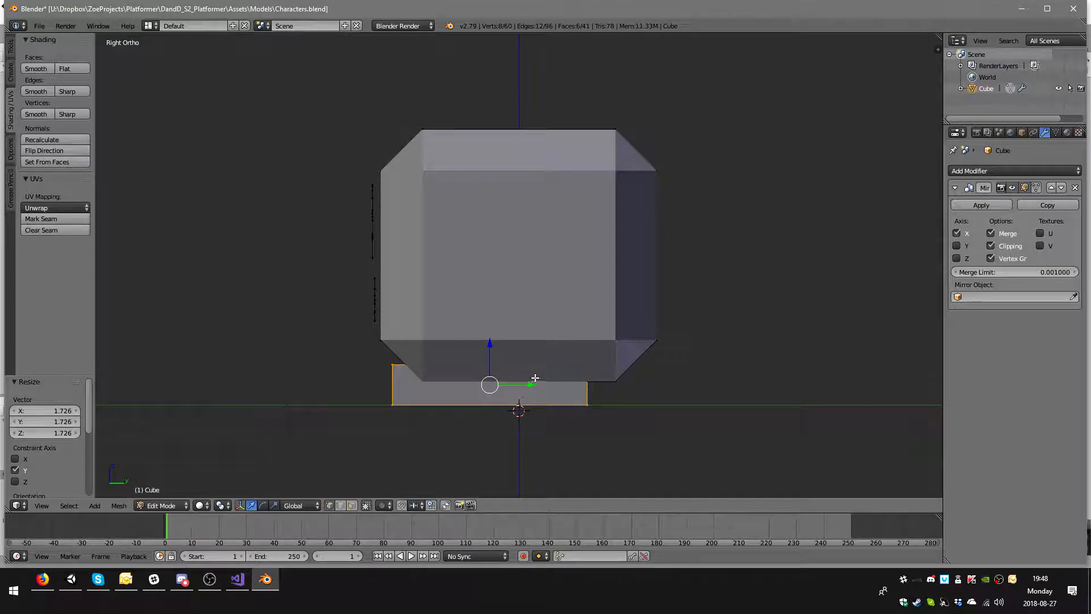
key(g)
key(y)
click(517, 385)
middle_drag(418, 370, 514, 385)
key(KP_1)
scroll(513, 384, up, 2)
mouse_move(514, 373)
middle_down()
mouse_move(550, 374)
mouse_move(534, 375)
middle_up()
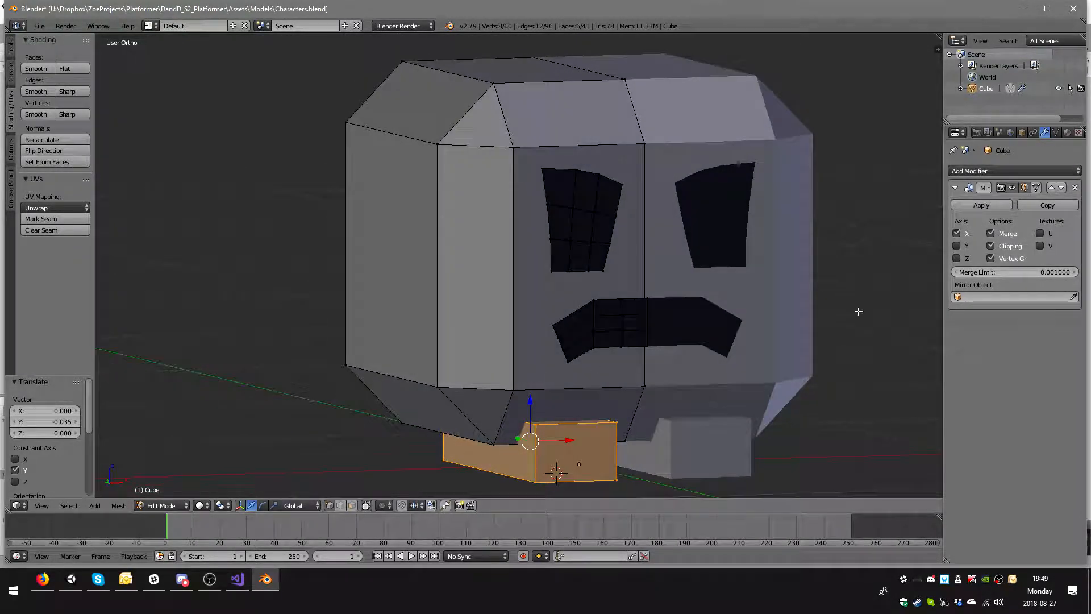
middle_drag(688, 305, 545, 282)
key(KP_1)
key(KP_1)
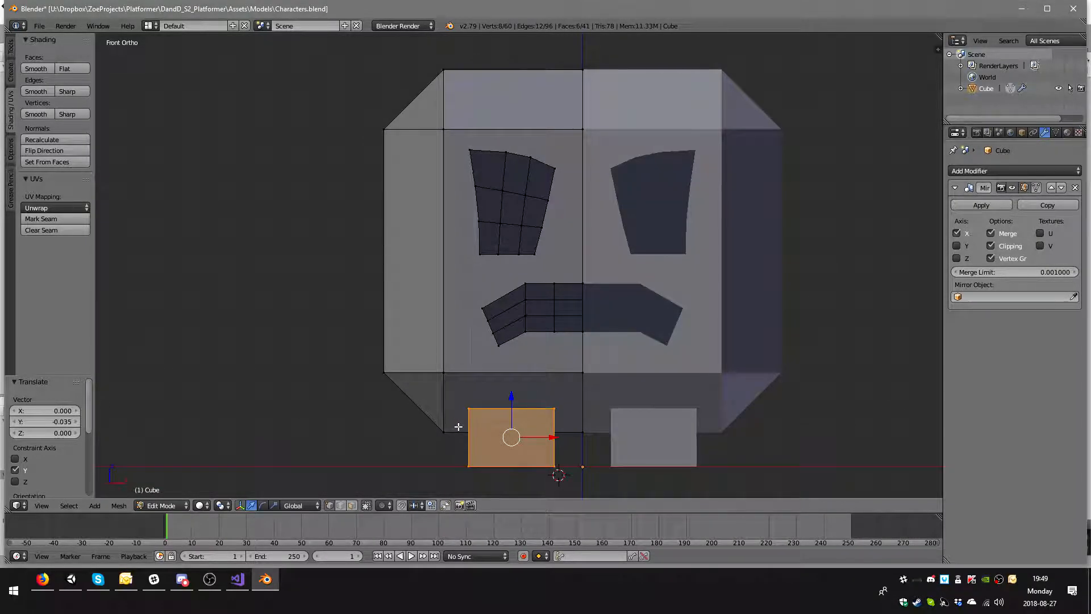
- Add one centred horizontal loop cut and two evenly spaced vertical loop cuts to the foot block
key(ctrl+r)
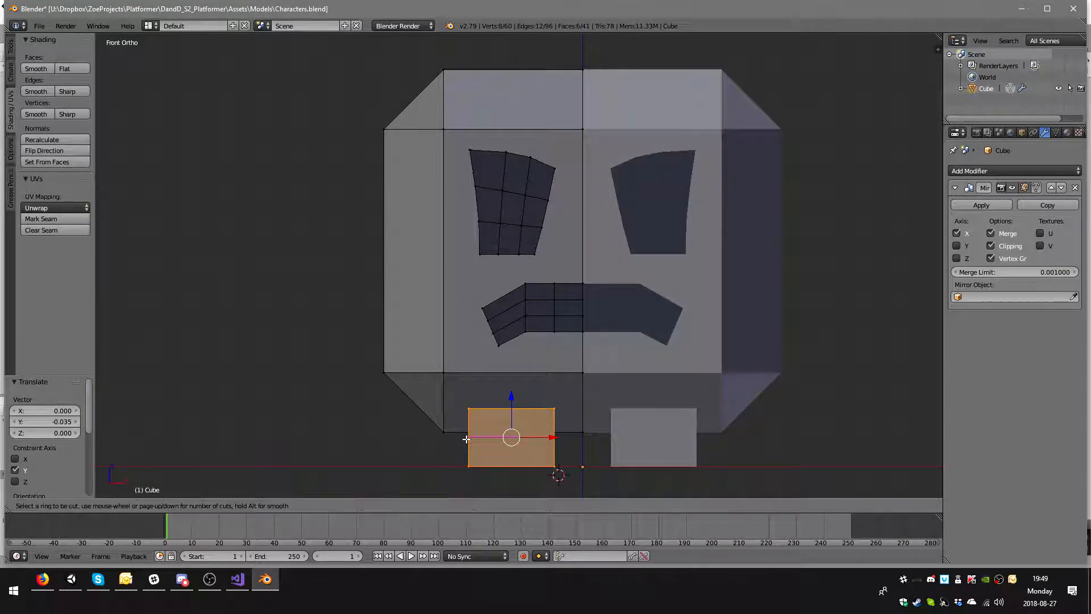
click(466, 439)
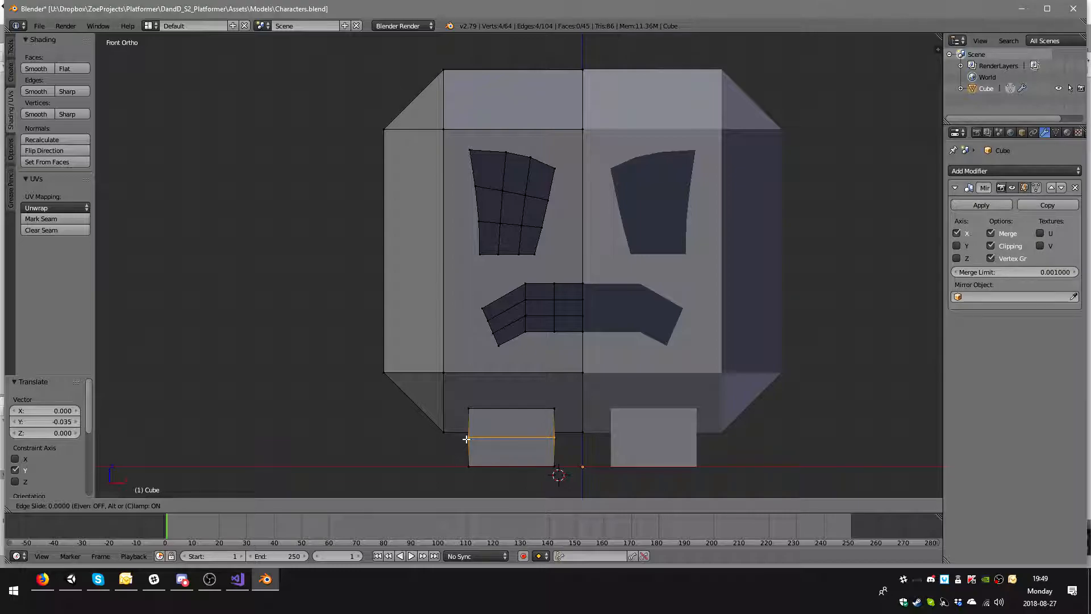
right_click(465, 439)
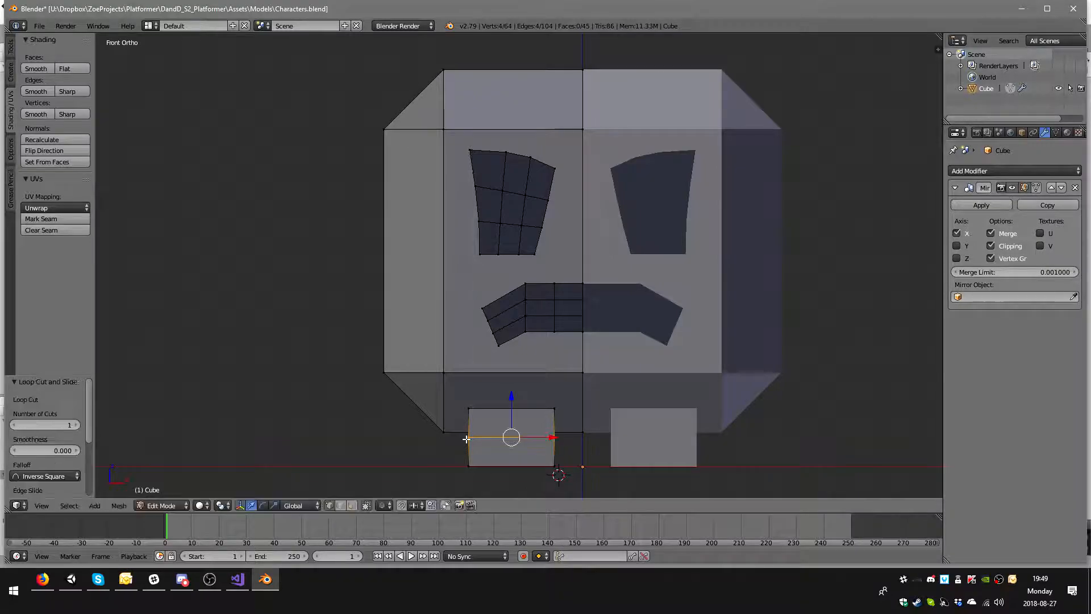
key(ctrl+r)
scroll(509, 415, up, 1)
click(509, 415)
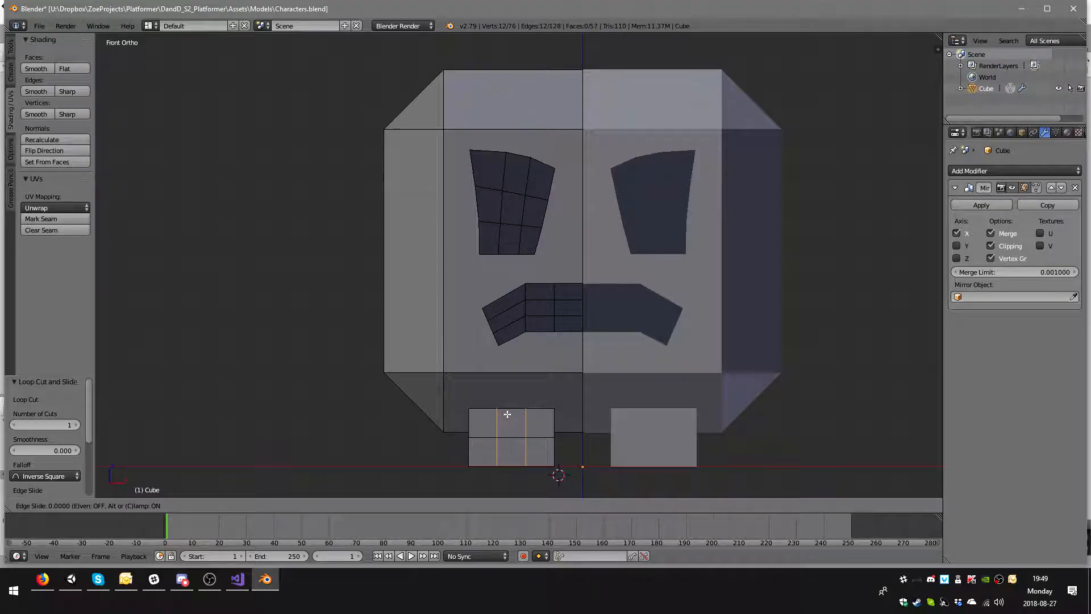
right_click(508, 414)
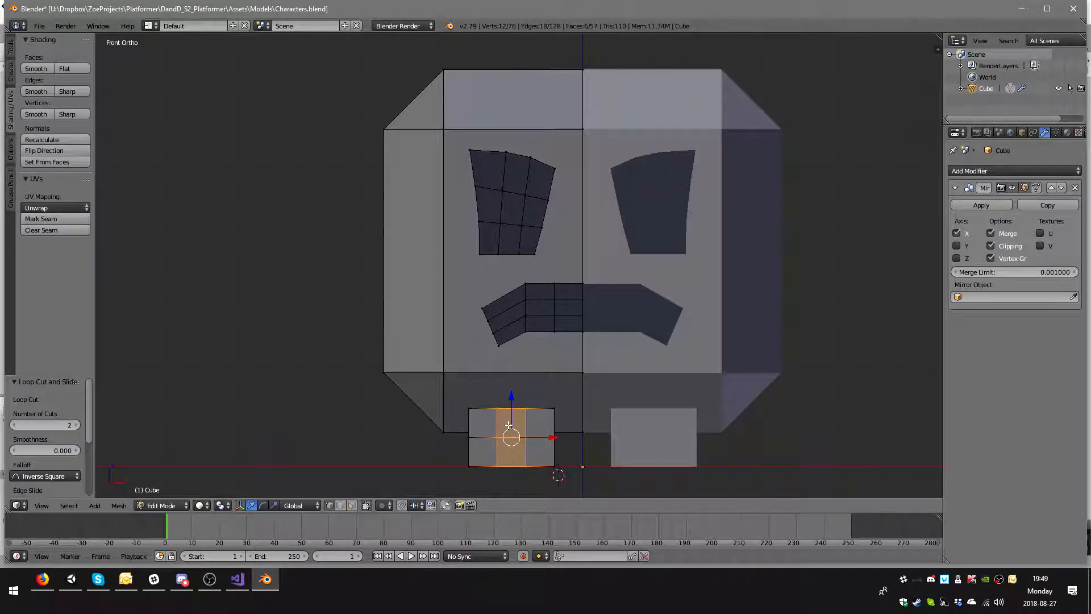
- Scale the foot's outer top corner vertices to about 0.792 along X and lower them 0.017 along Z
key(z)
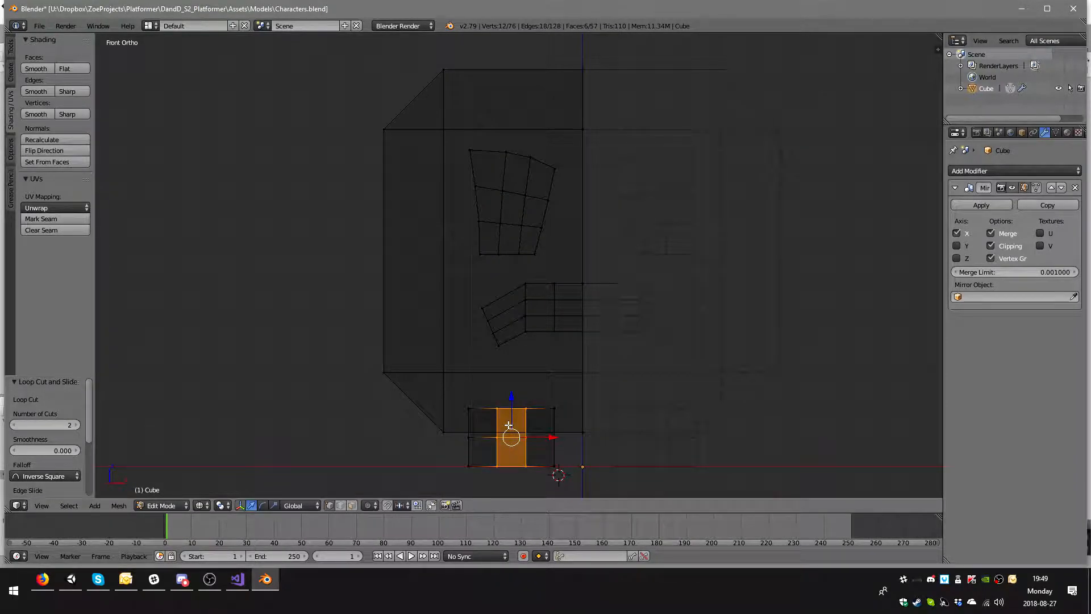
key(a)
key(b)
drag(458, 395, 478, 416)
key(b)
drag(549, 399, 564, 415)
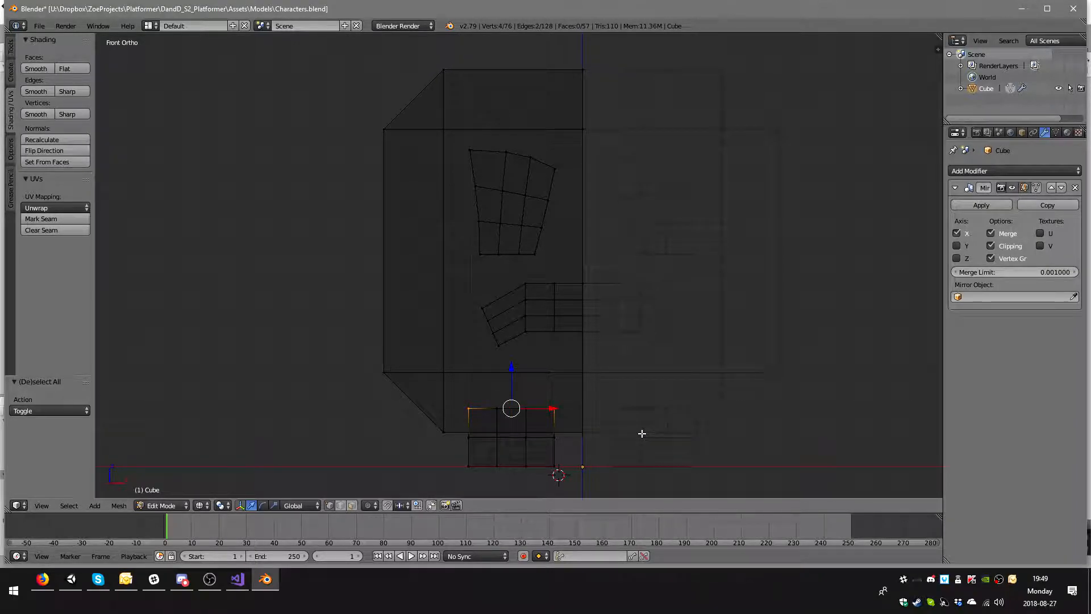
key(s)
key(x)
click(615, 424)
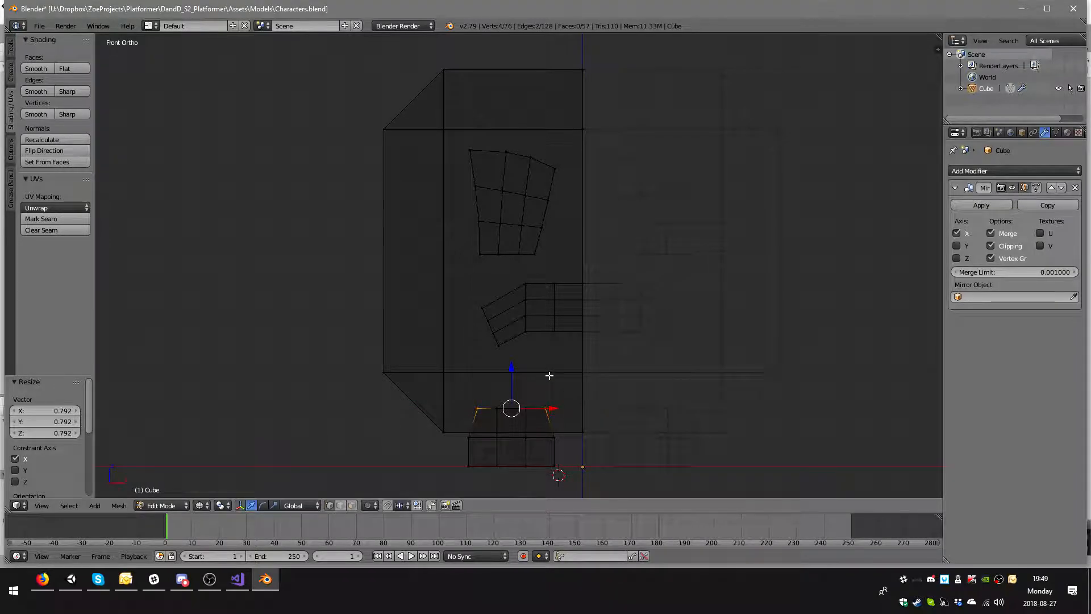
key(g)
key(z)
click(597, 400)
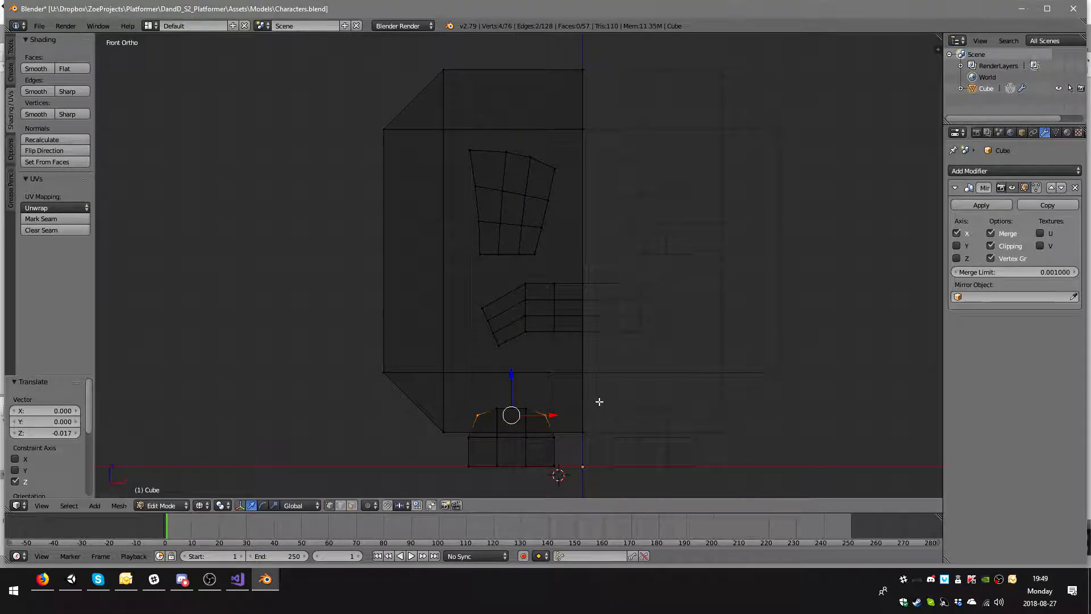
- In side view, scale the foot's outer top corner vertices to about 0.880 along Y
key(KP_3)
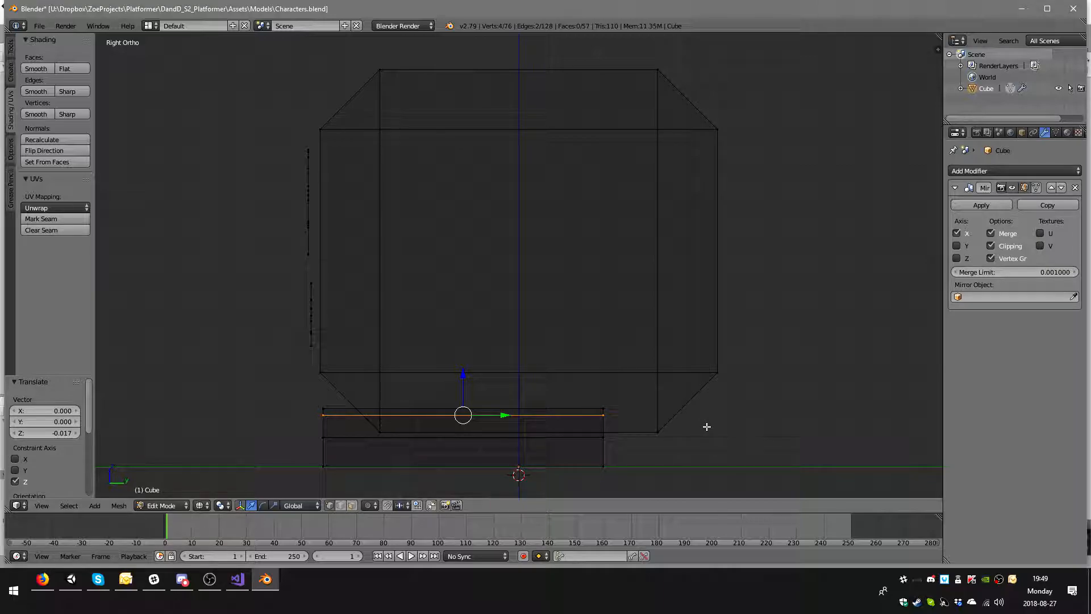
key(s)
key(y)
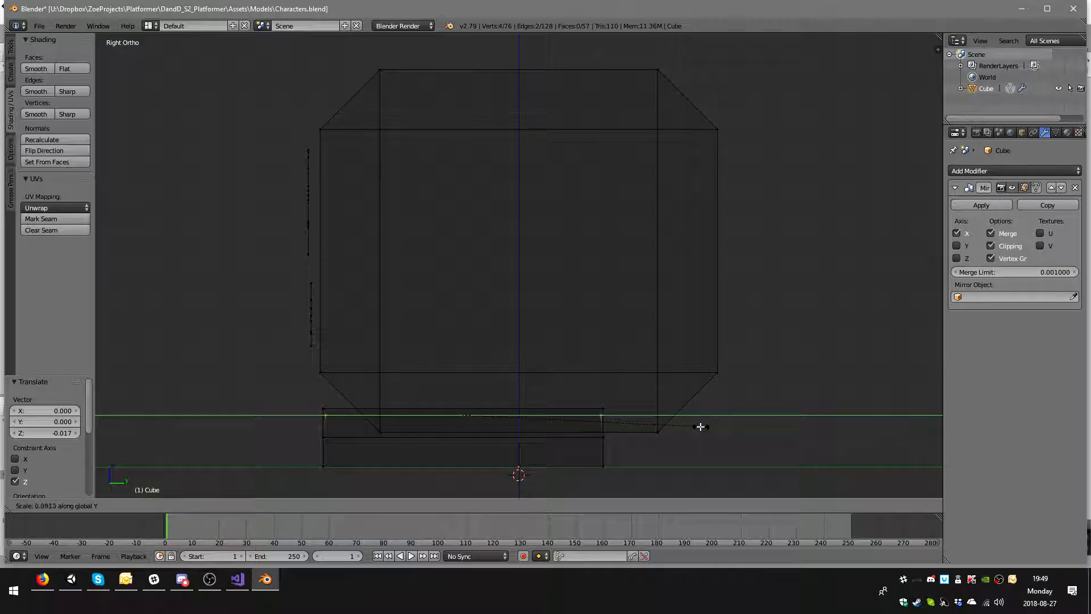
click(677, 420)
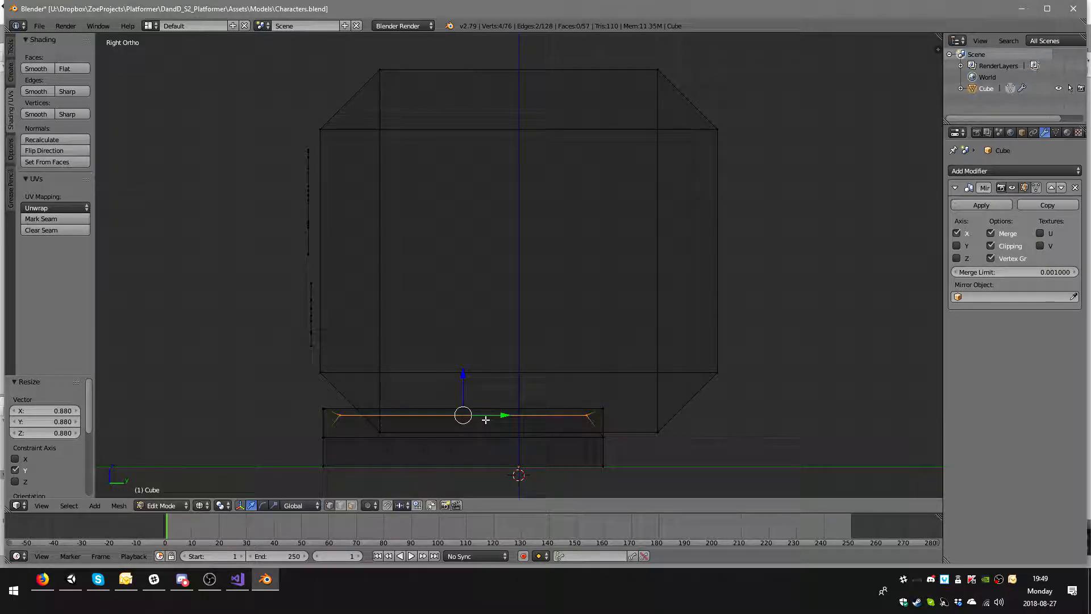
- Select the foot's uppermost vertices and scale them to about 0.846 along Y to round off the toe and heel
key(a)
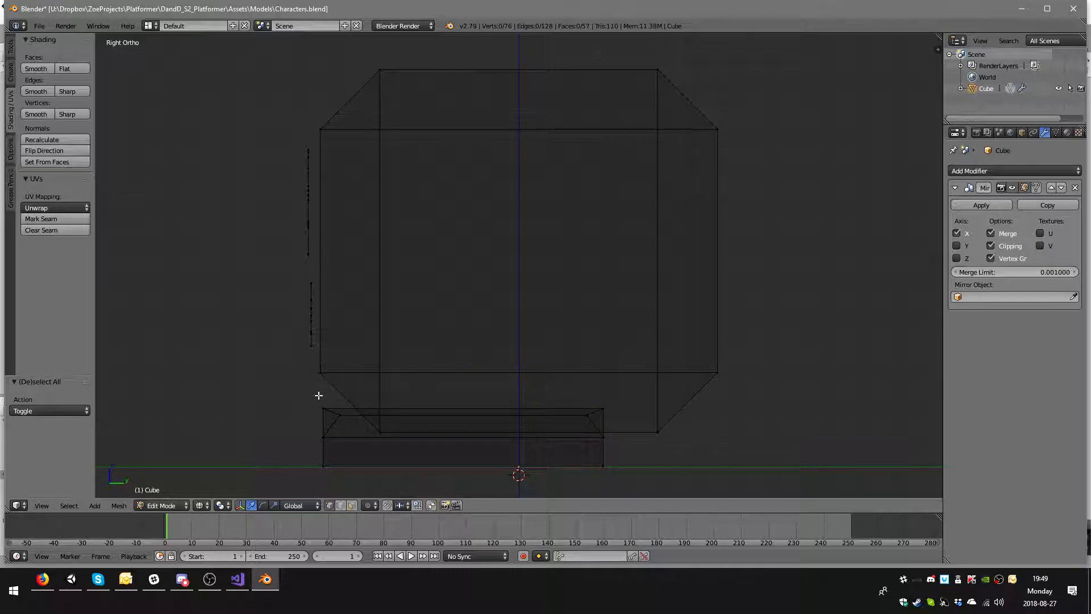
key(b)
drag(313, 395, 634, 419)
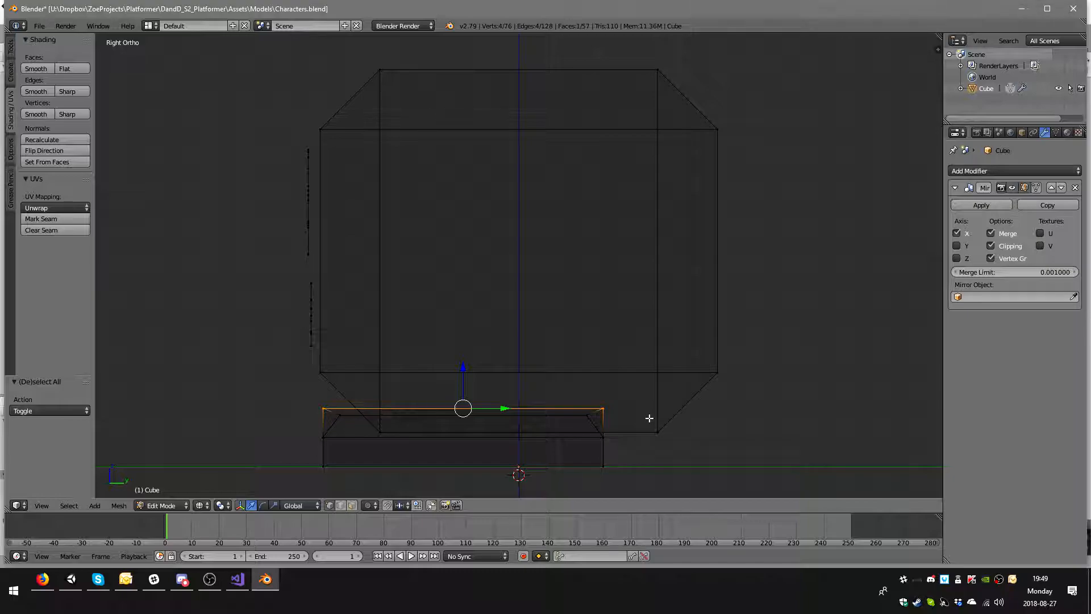
key(s)
key(y)
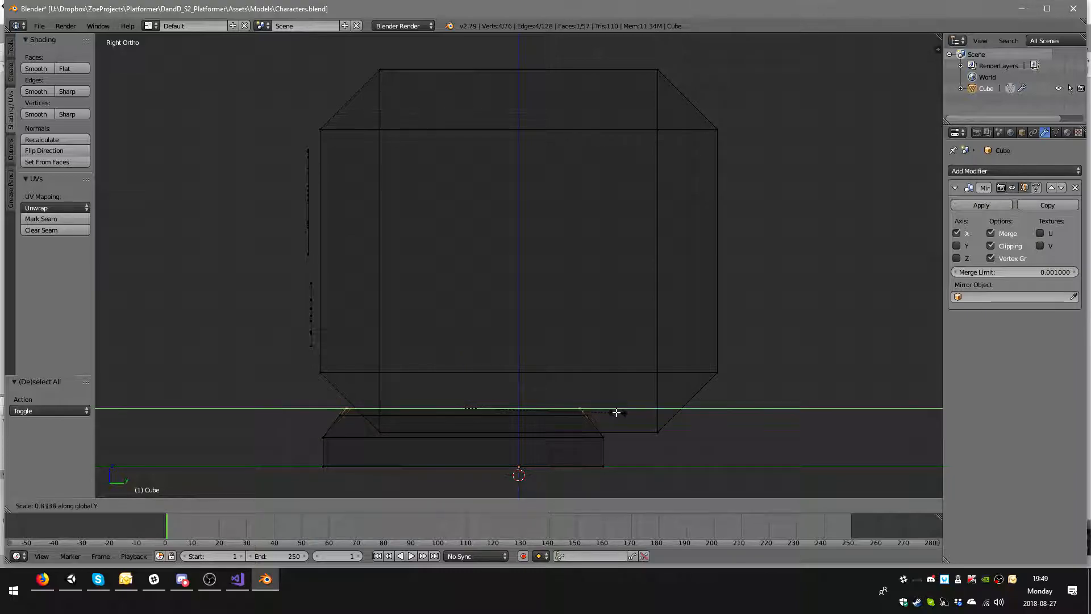
click(621, 414)
middle_drag(514, 428, 609, 408)
key(KP_1)
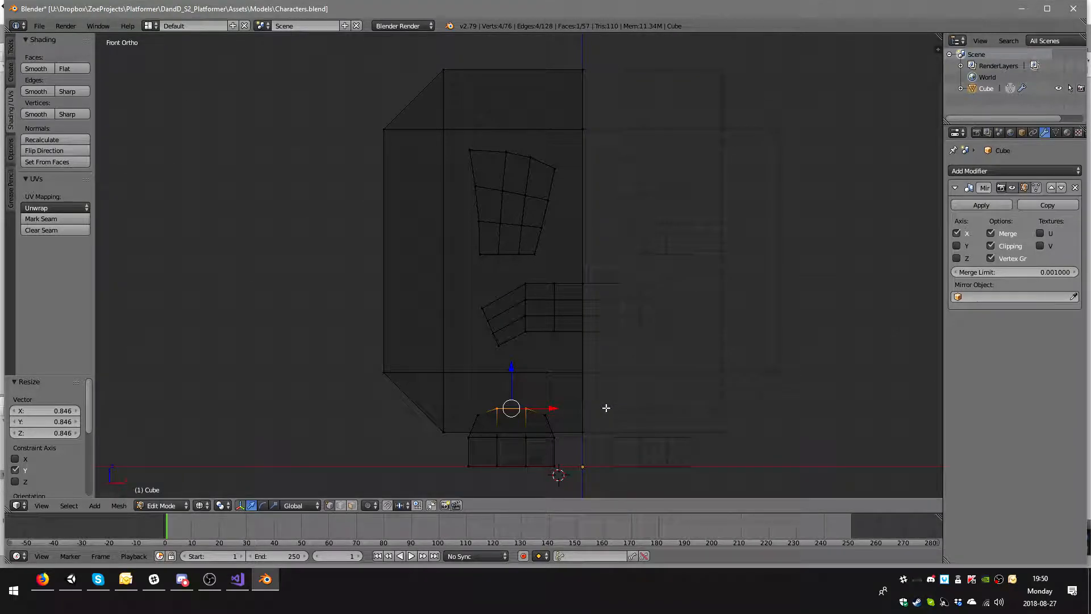
key(z)
mouse_move(600, 407)
middle_down()
mouse_move(626, 358)
mouse_move(645, 357)
mouse_move(569, 345)
middle_up()
scroll(626, 358, down, 2)
key(KP_1)
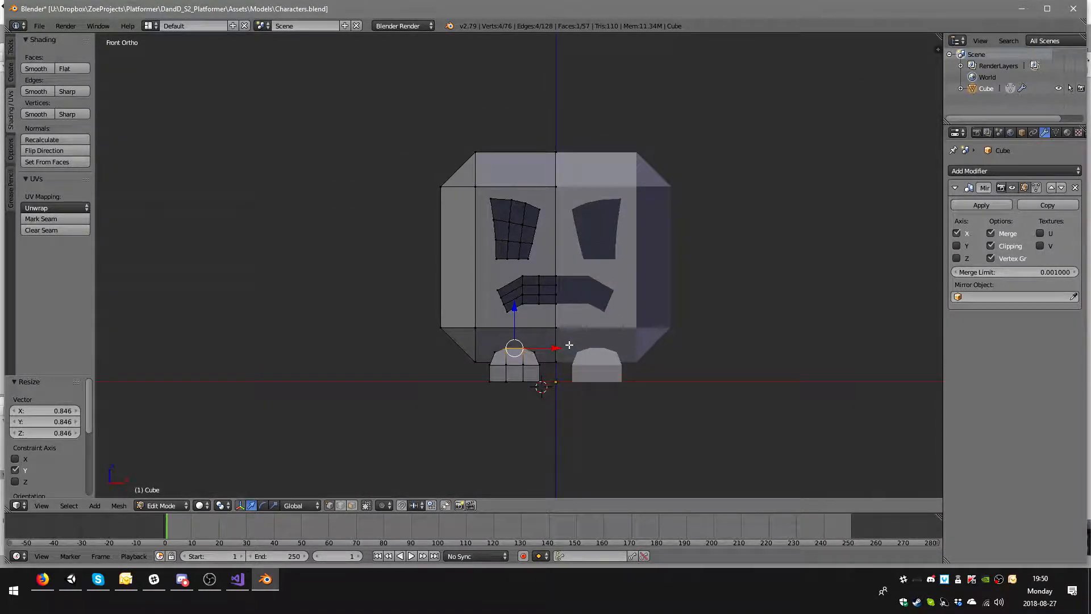
- Select all eye and mouth vertices in side view and flatten them into one plane by scaling to 0 along Y
key(Tab)
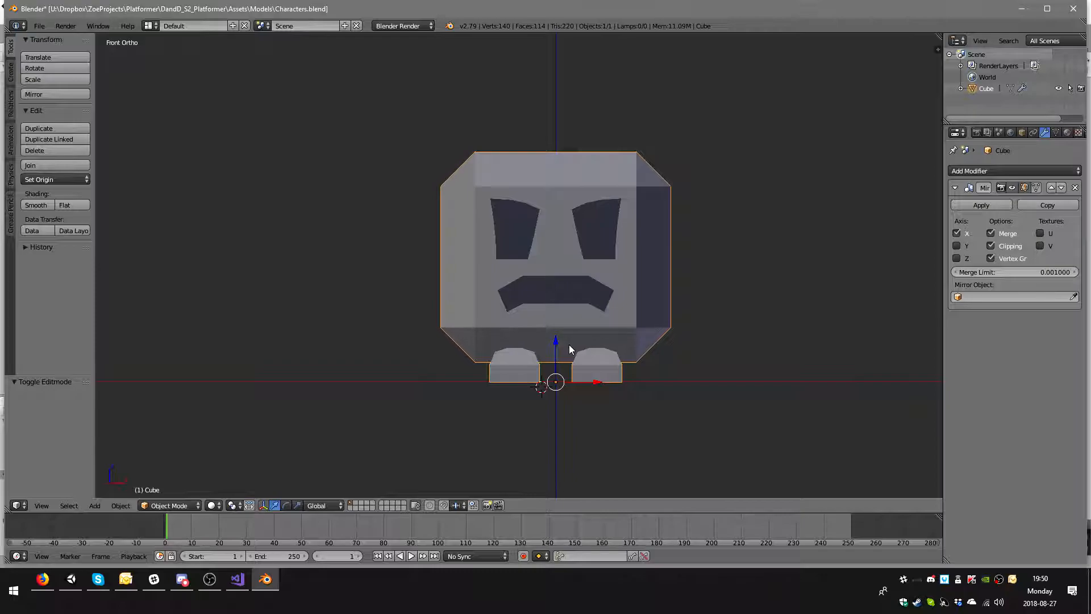
key(KP_3)
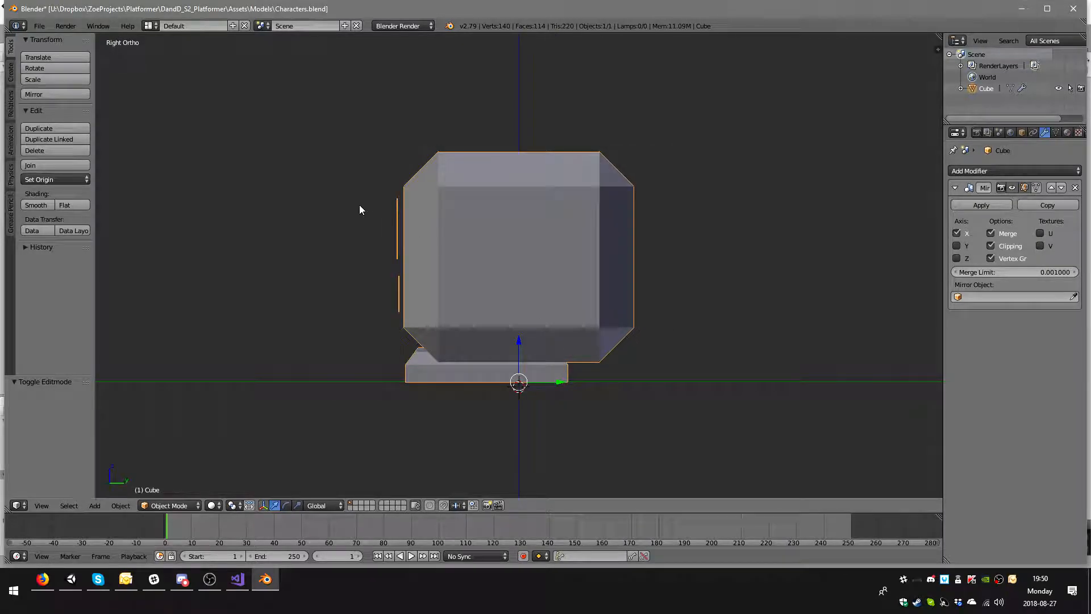
key(Tab)
key(z)
key(b)
drag(357, 171, 401, 334)
key(a)
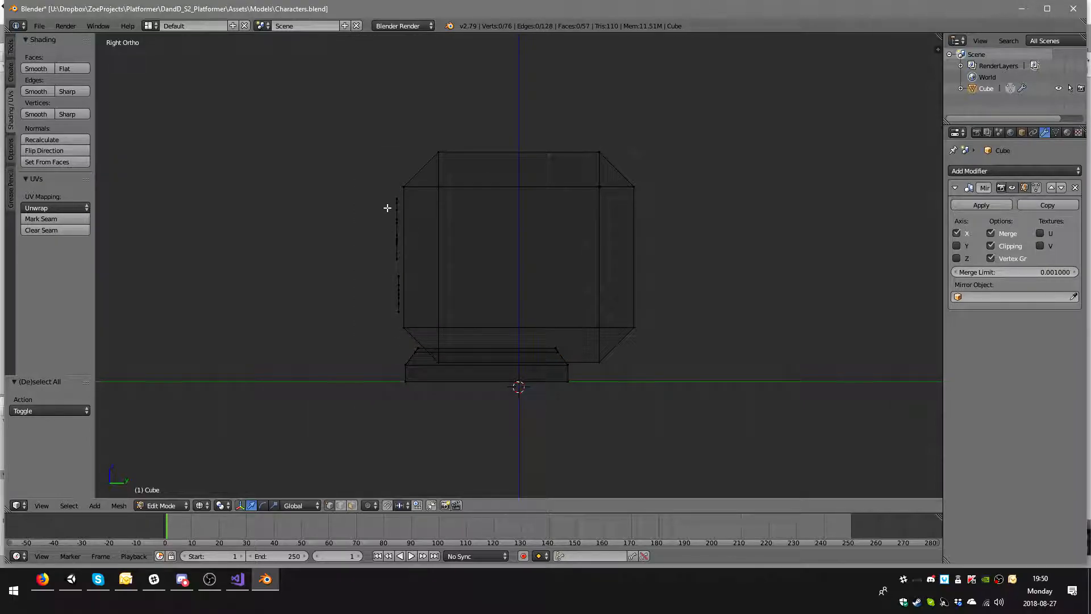
key(b)
drag(381, 185, 402, 338)
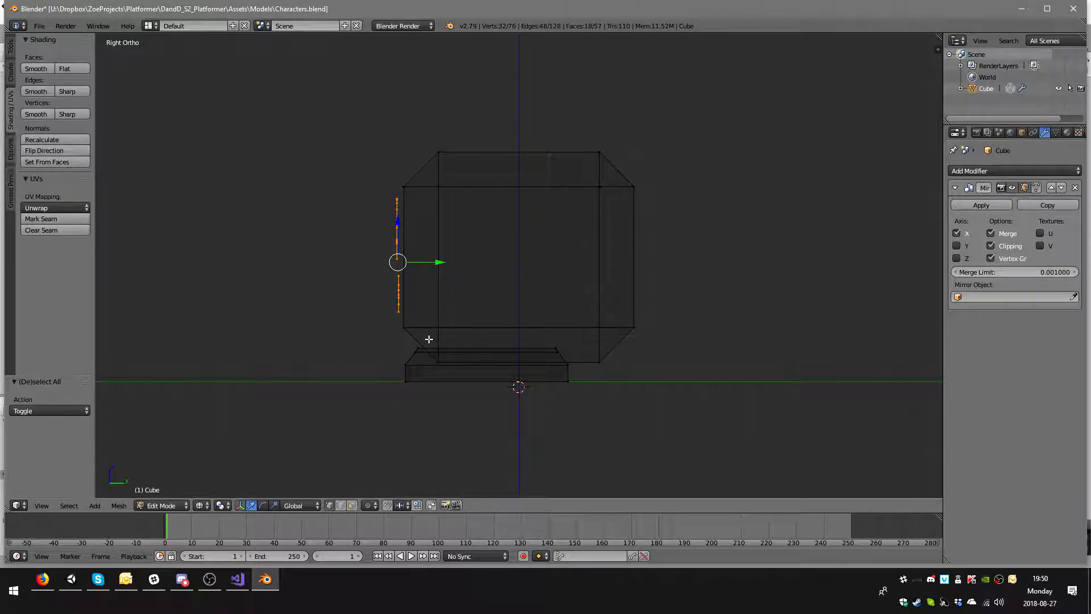
key(s)
key(y)
key(0)
key(Return)
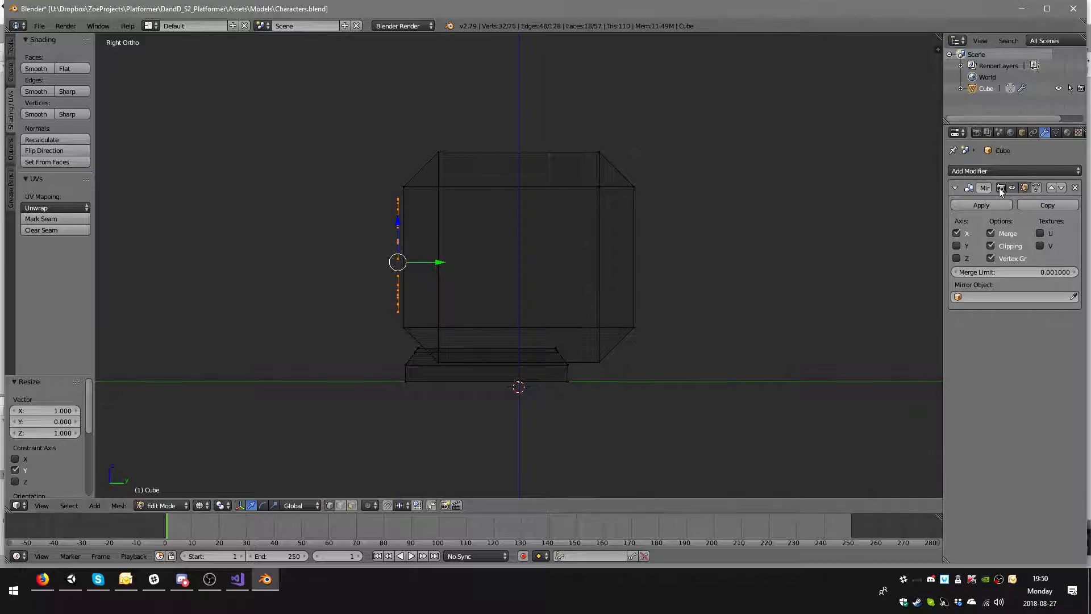
- Set the median Y position of the selected eyes and mouth to -0.51
scroll(761, 187, up, 1)
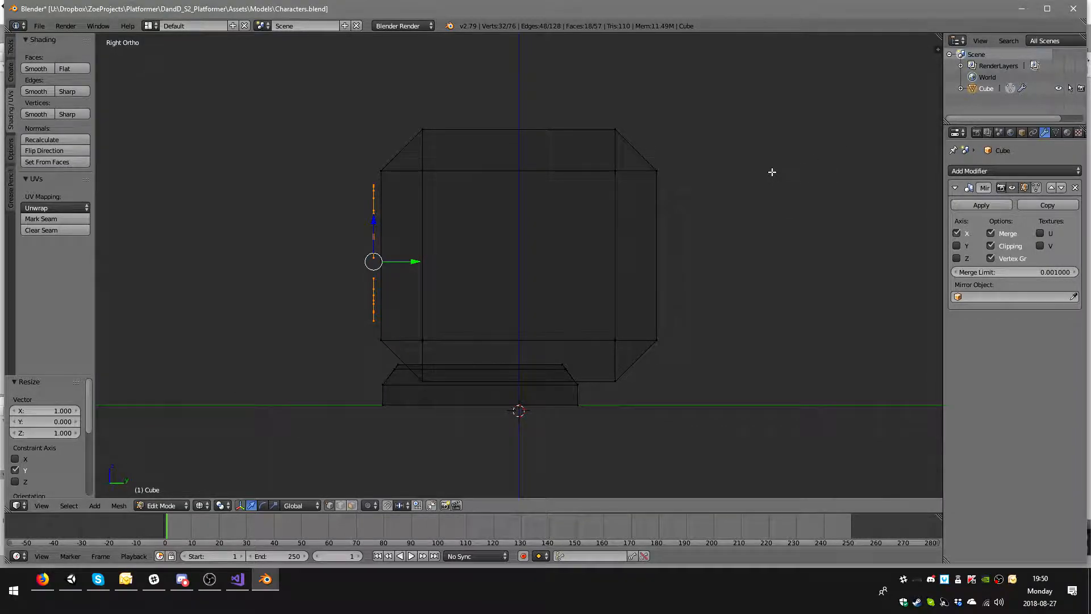
key(t)
key(t)
key(n)
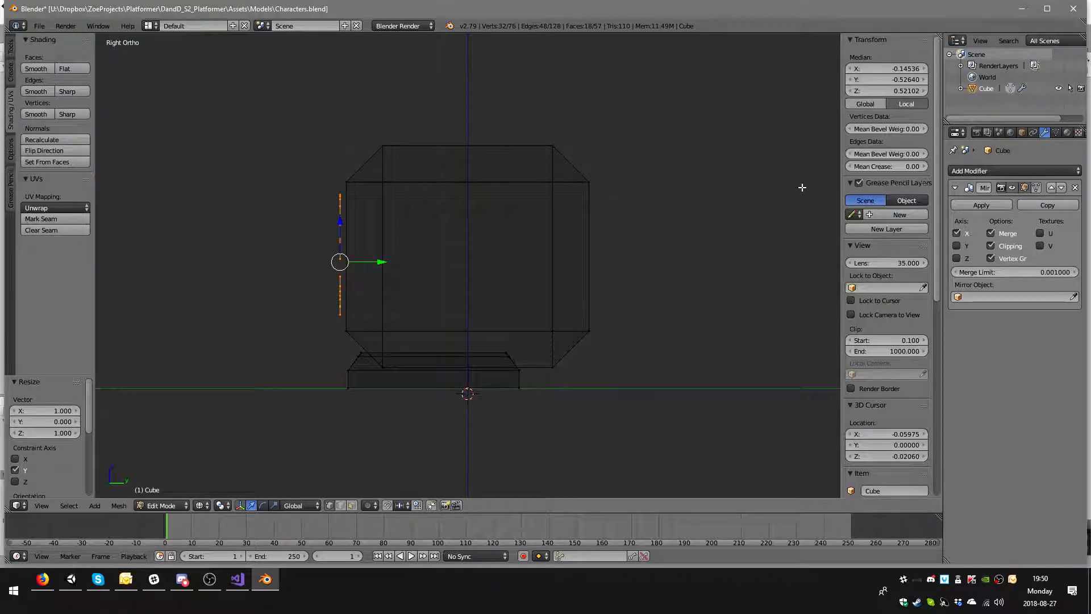
click(904, 76)
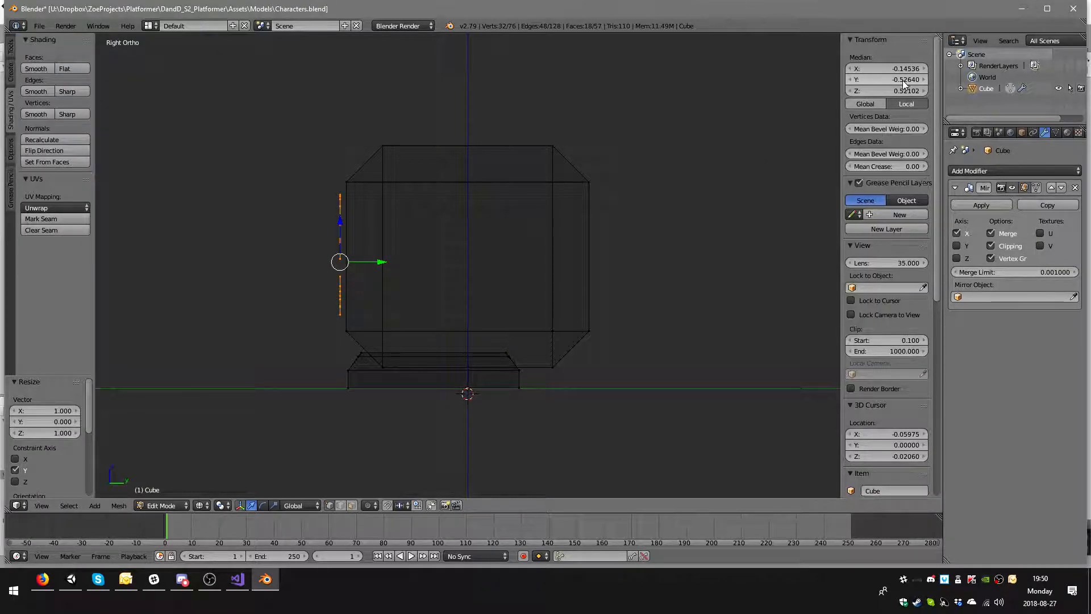
key(BackSpace)
key(BackSpace)
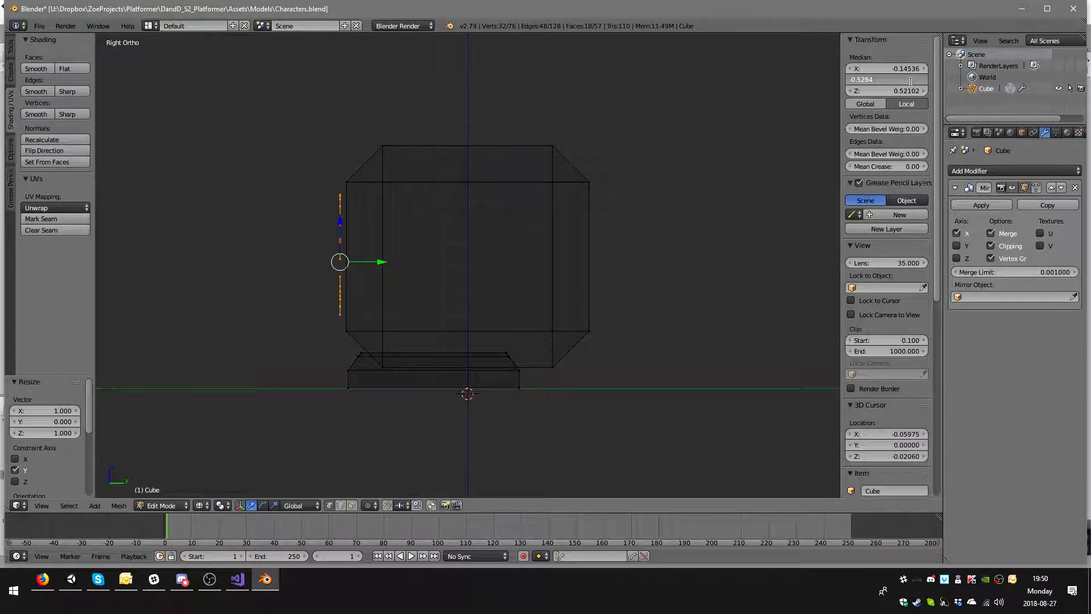
text(1)
key(Return)
- Switch the display back to solid shading, check the face in object mode, and resume editing the mesh in front view
mouse_move(489, 267)
middle_down()
mouse_move(601, 239)
mouse_move(551, 263)
mouse_move(543, 223)
mouse_move(523, 235)
mouse_move(579, 225)
mouse_move(602, 252)
mouse_move(501, 234)
mouse_move(486, 268)
mouse_move(540, 237)
middle_up()
key(KP_1)
key(Tab)
key(z)
scroll(526, 270, up, 4)
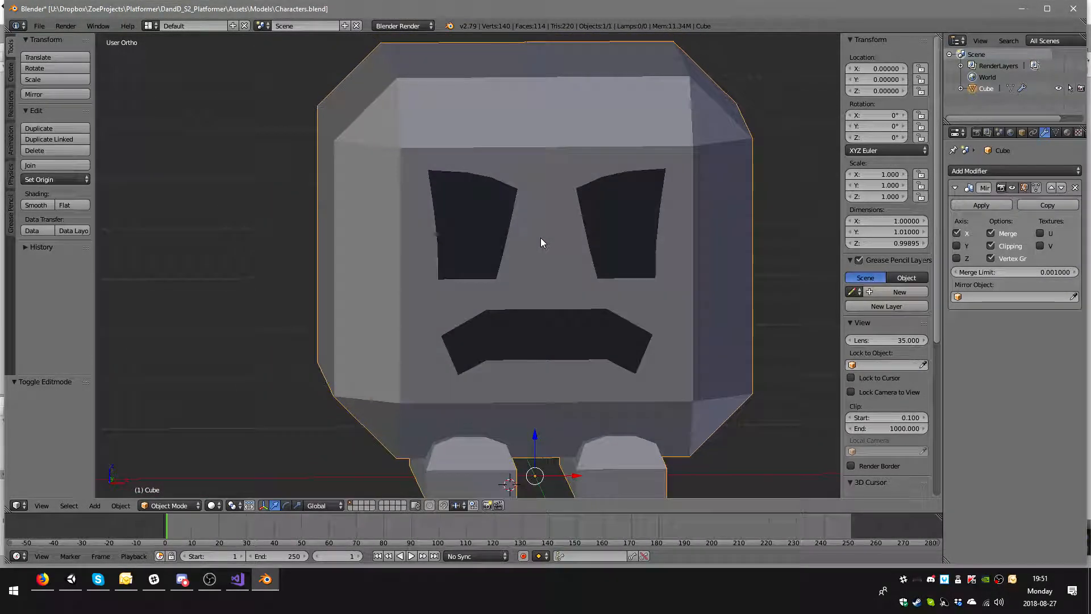
key(KP_1)
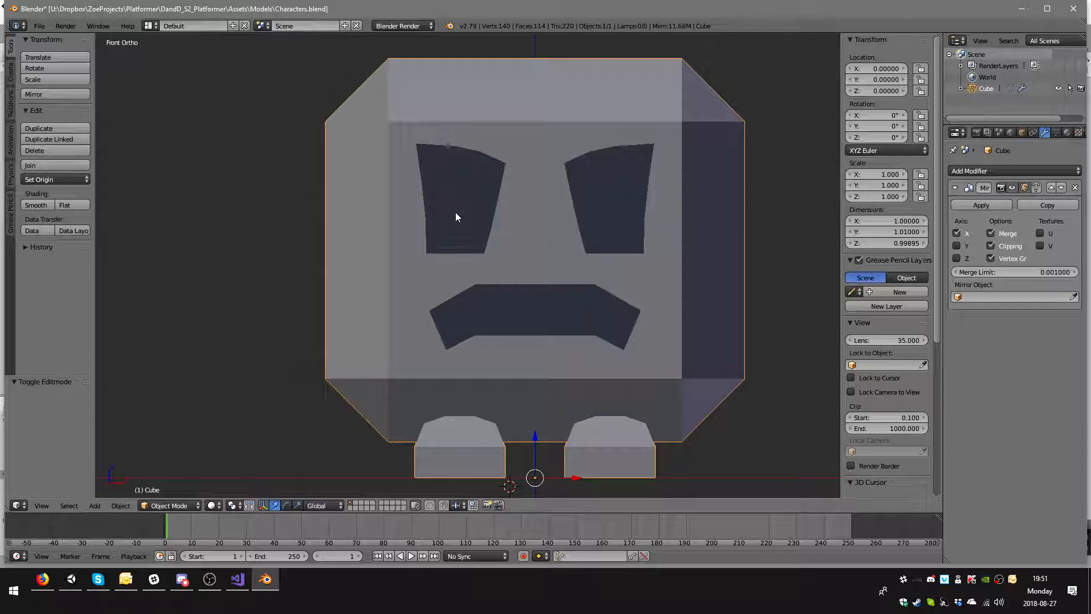
key(Tab)
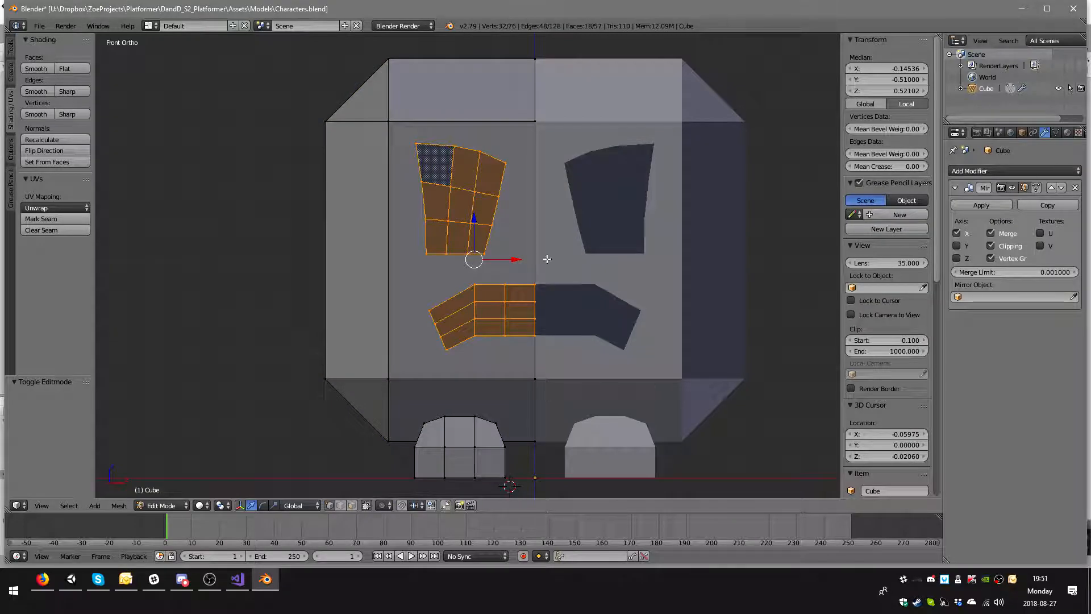
- Flip the normals of the selected eye and mouth faces and check the model in object mode
click(61, 150)
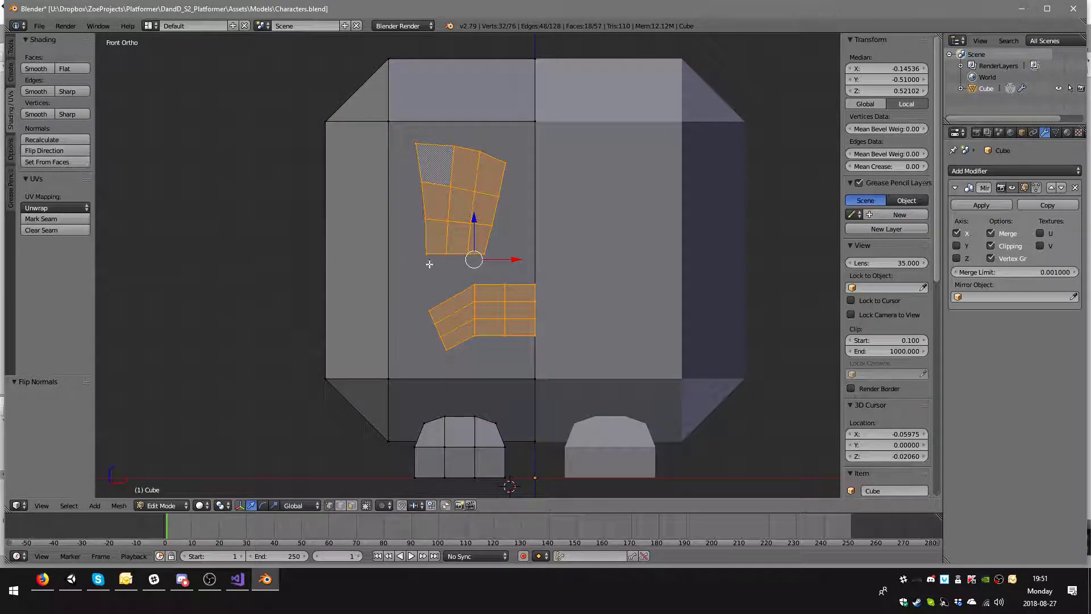
key(grave)
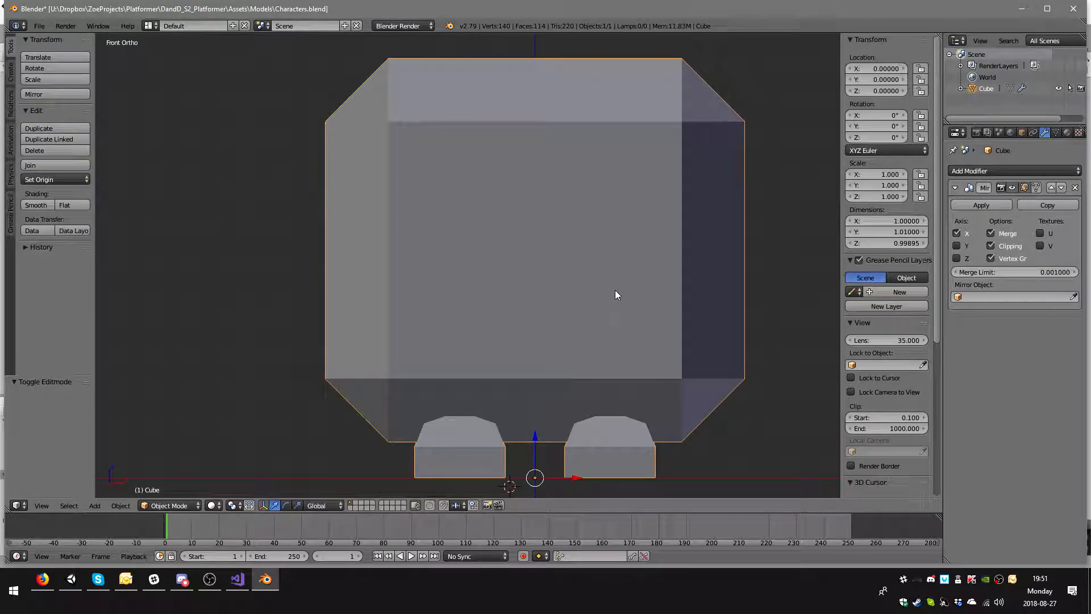
middle_drag(664, 298, 622, 295)
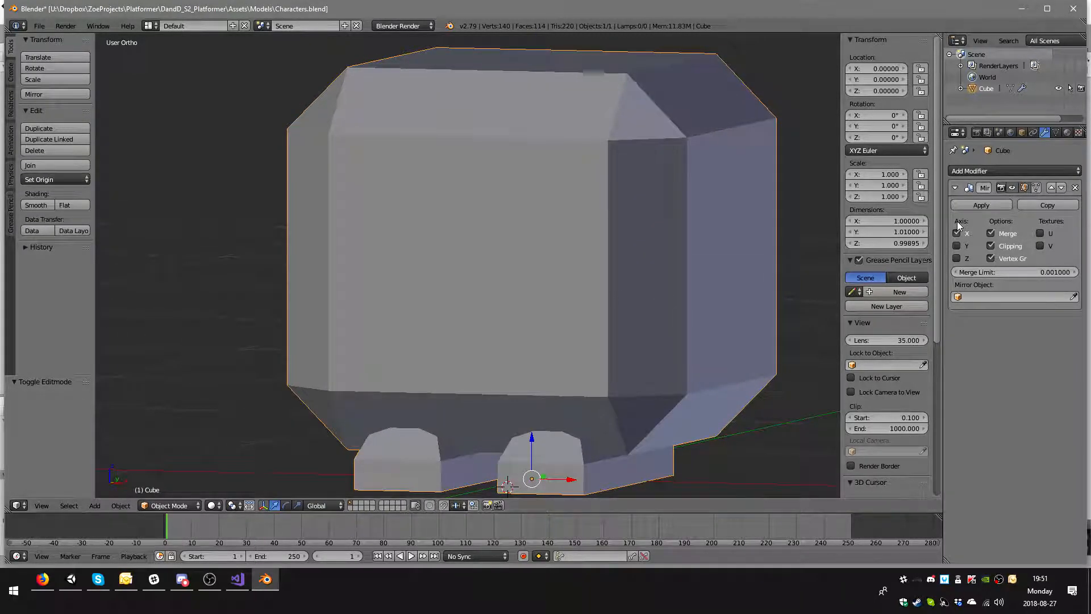
- Add three empty material slots to the cube character
click(1067, 132)
key(KP_1)
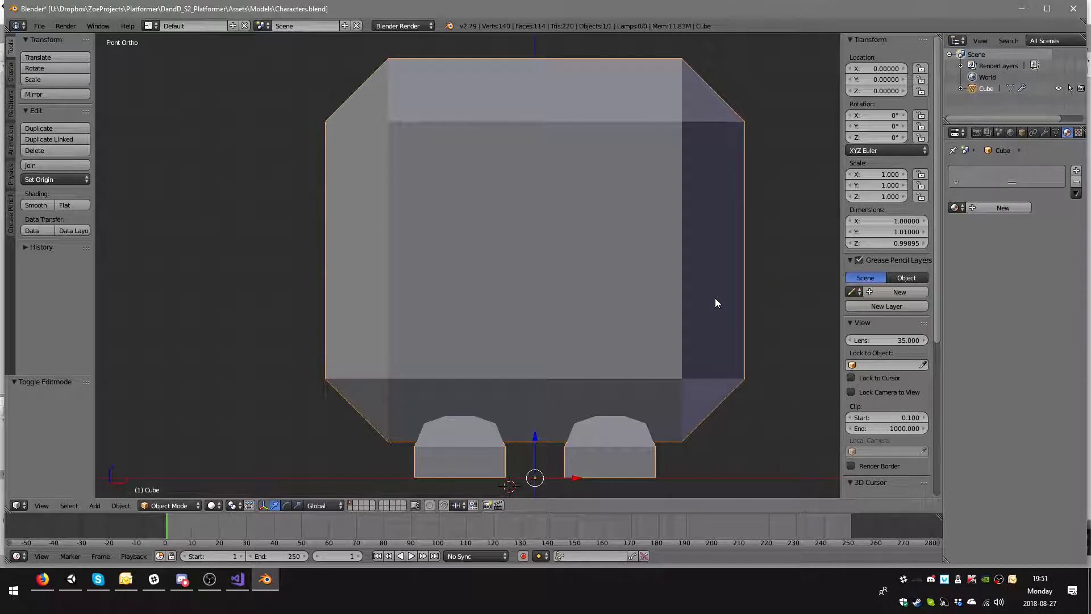
click(1077, 172)
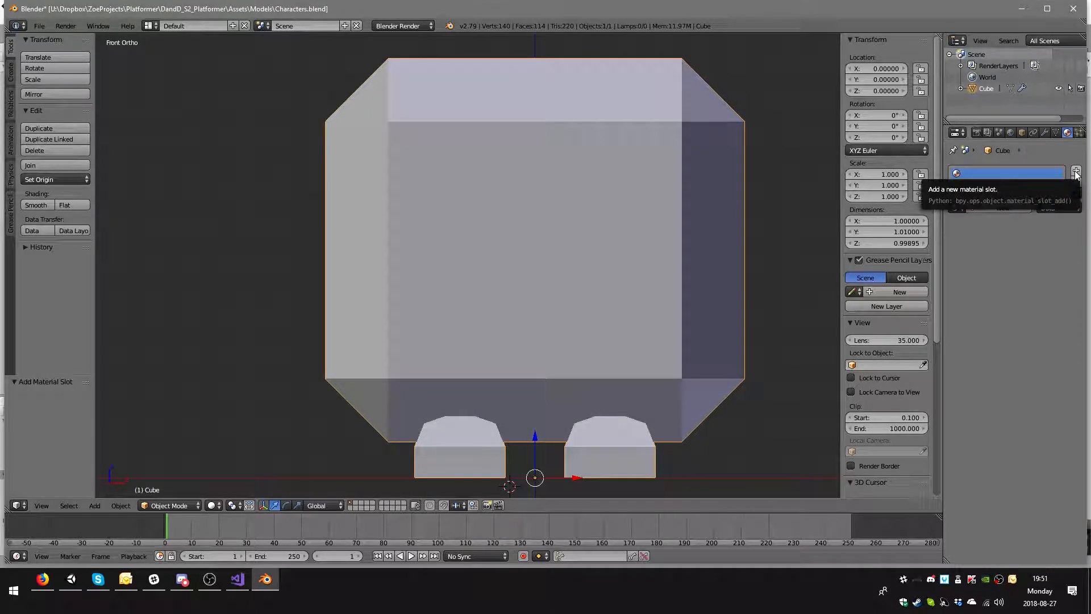
click(1077, 172)
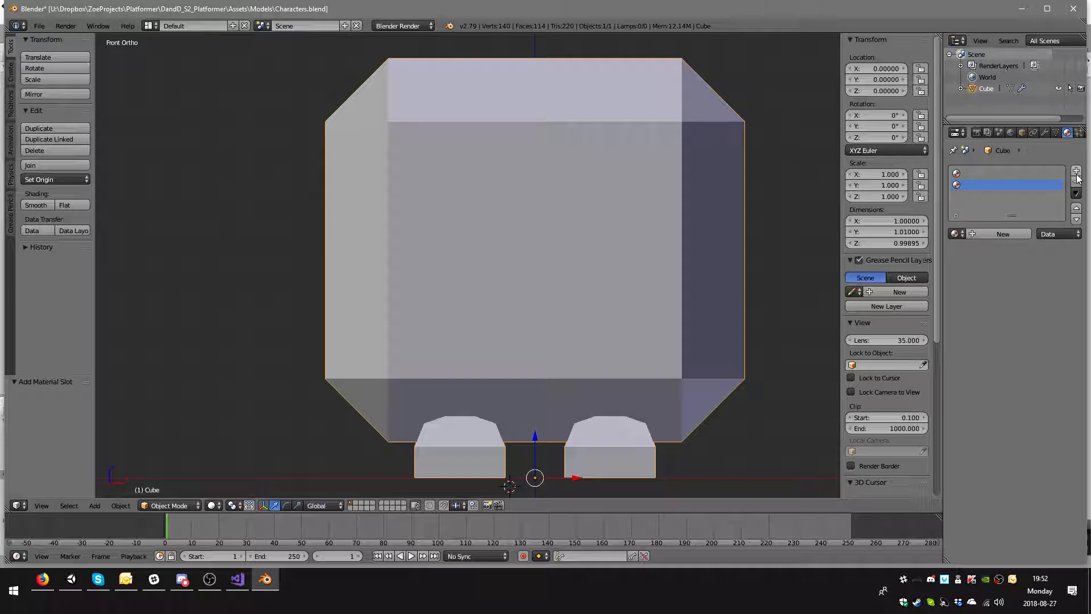
click(1076, 171)
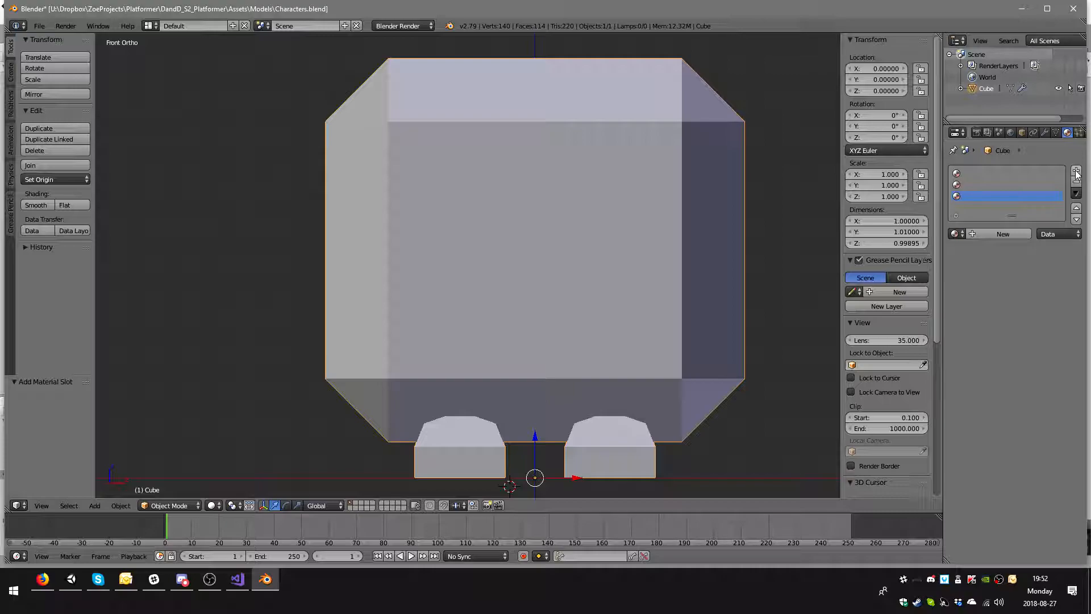
- Create a new material in the first slot and name it Body
click(969, 175)
click(972, 233)
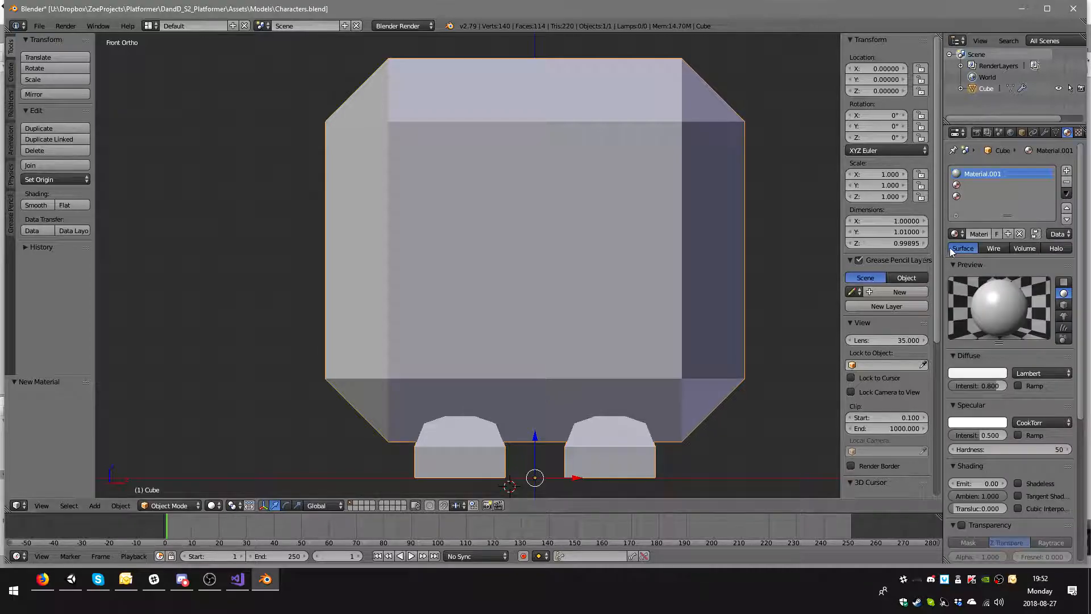
double_click(989, 175)
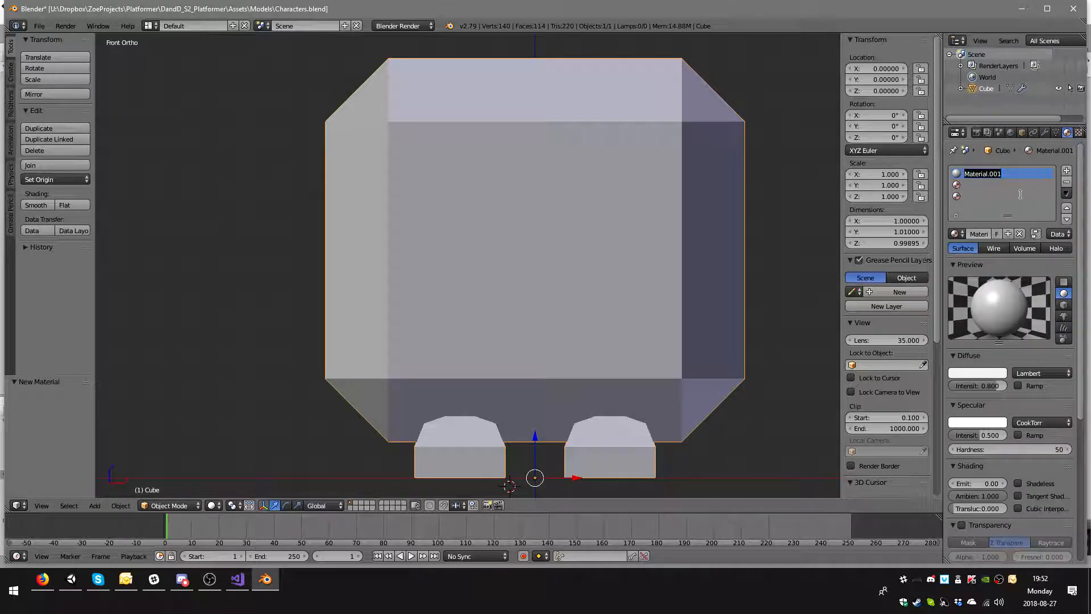
text(B0)
key(BackSpace)
text(ody)
key(Return)
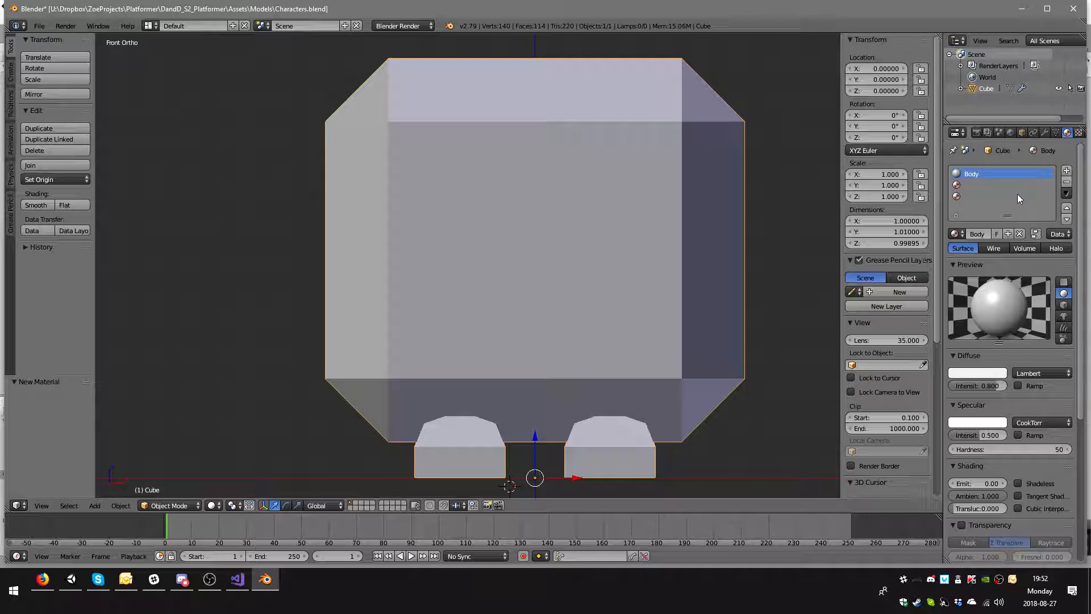
- Create a new material in the second slot and name it Feet
click(983, 185)
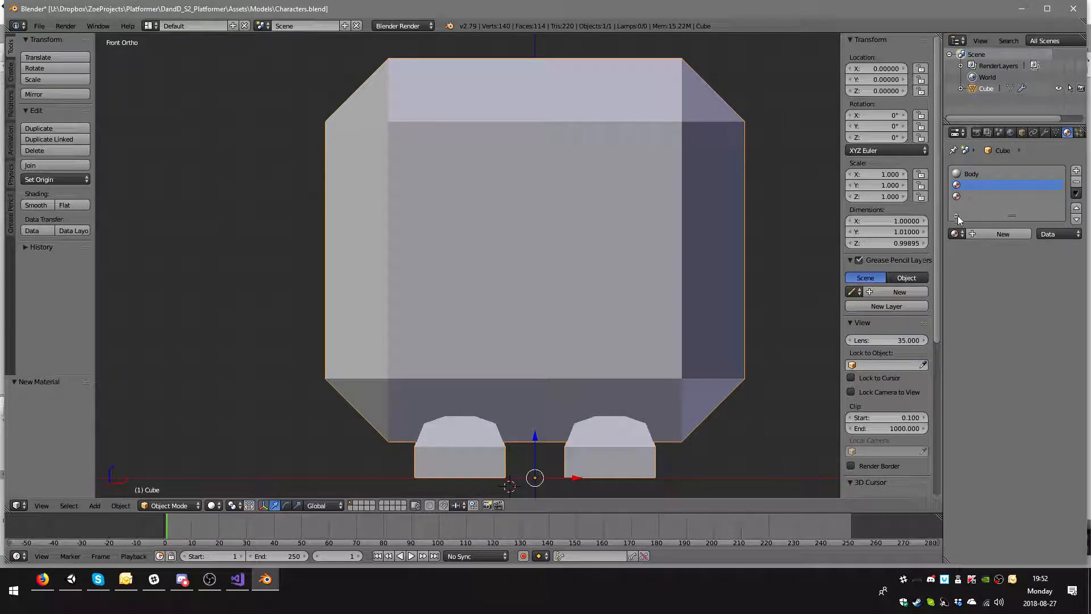
click(984, 233)
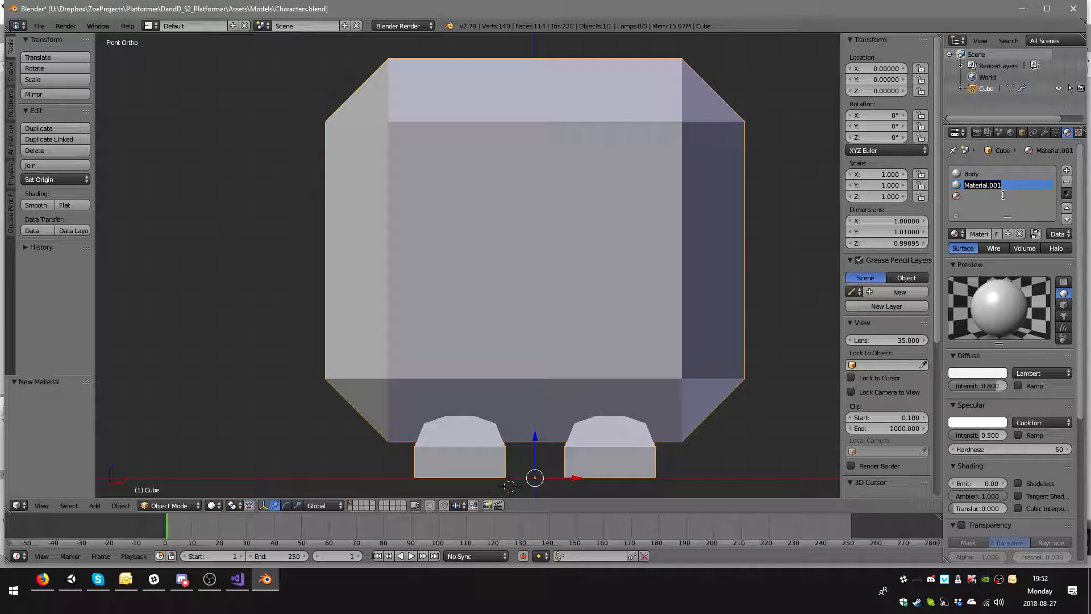
text(Feet)
key(Return)
- Create a new material in the third slot and name it Detail
click(983, 196)
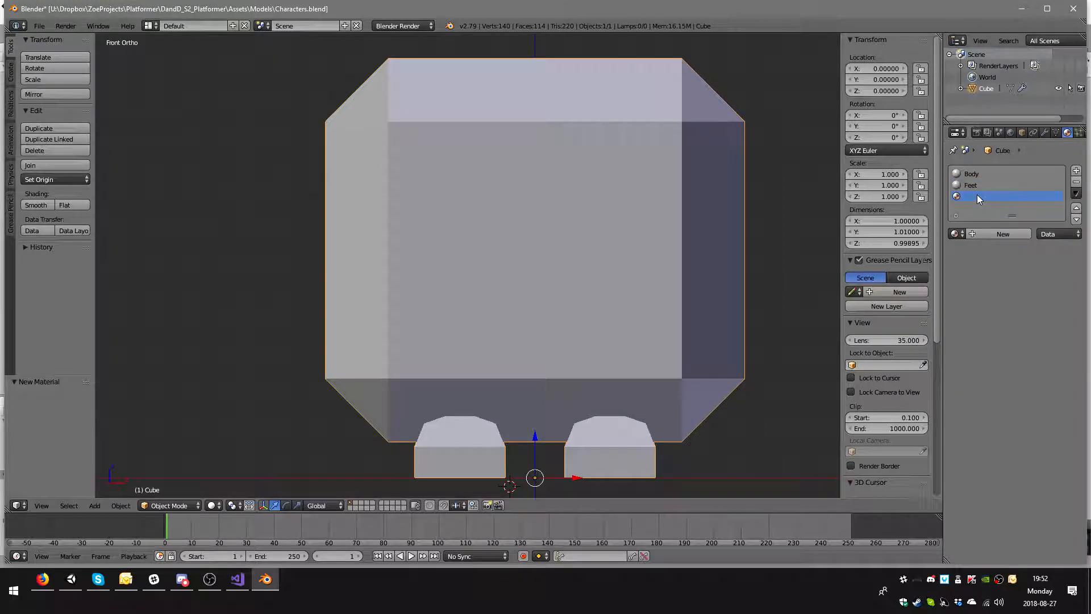
click(987, 235)
double_click(974, 198)
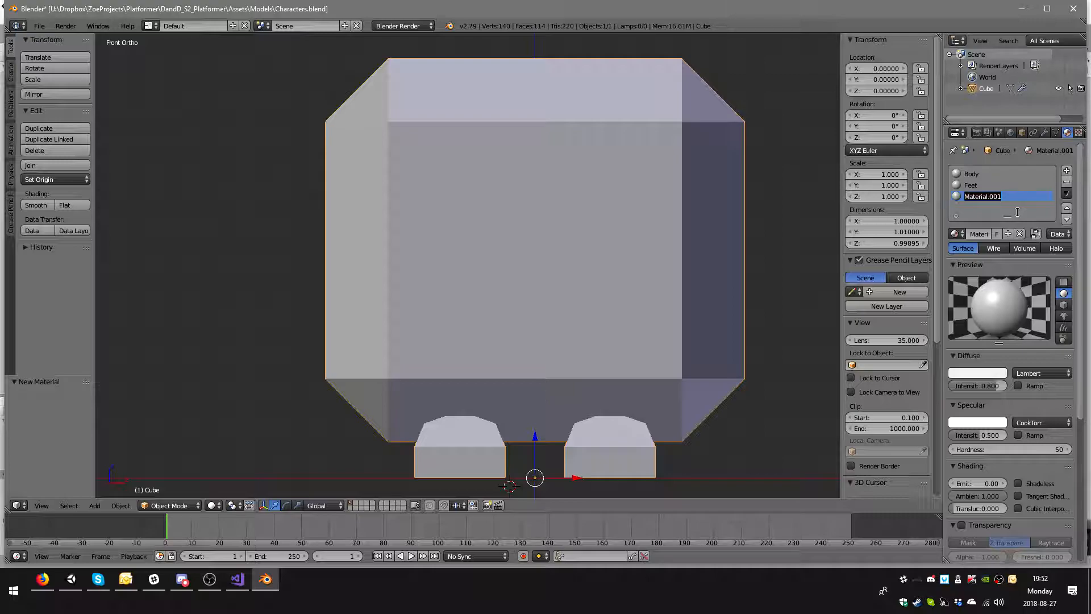
text(Detail)
key(Return)
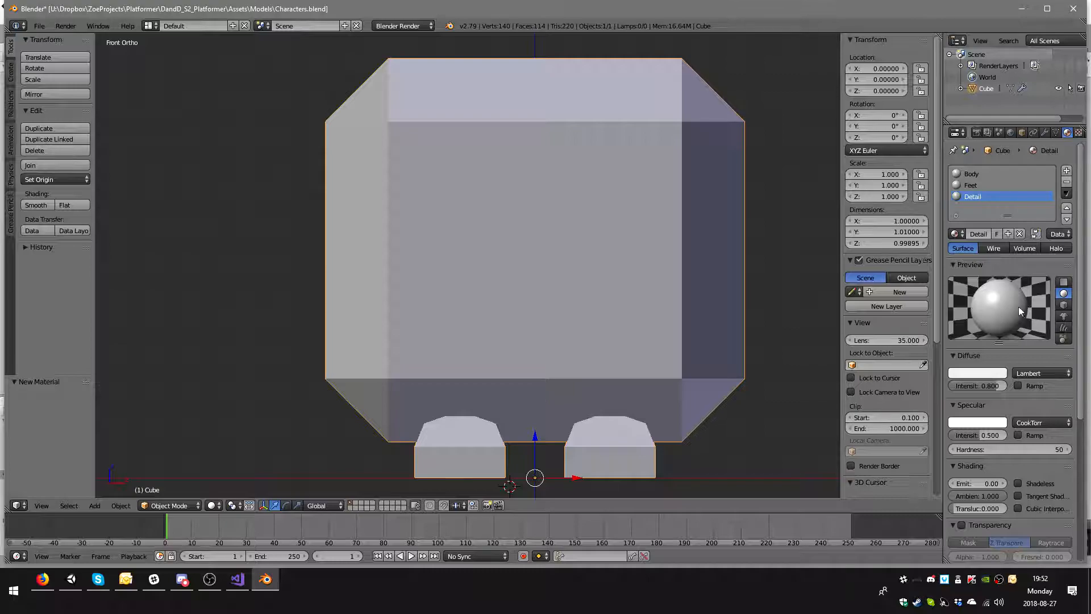
- Darken the Detail material's diffuse colour to near black
click(985, 370)
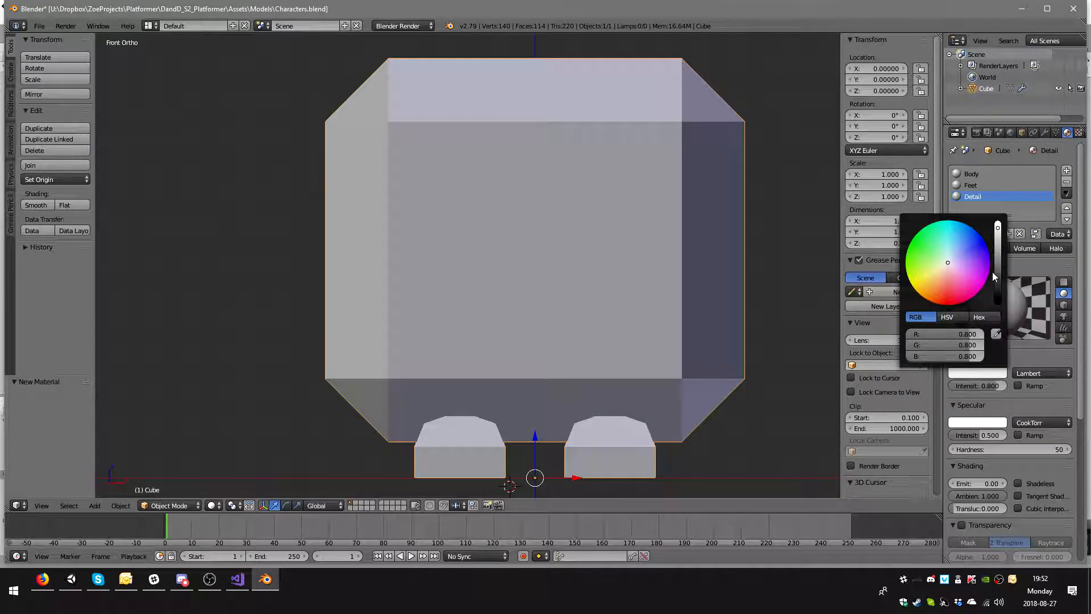
drag(997, 225, 997, 287)
double_click(980, 185)
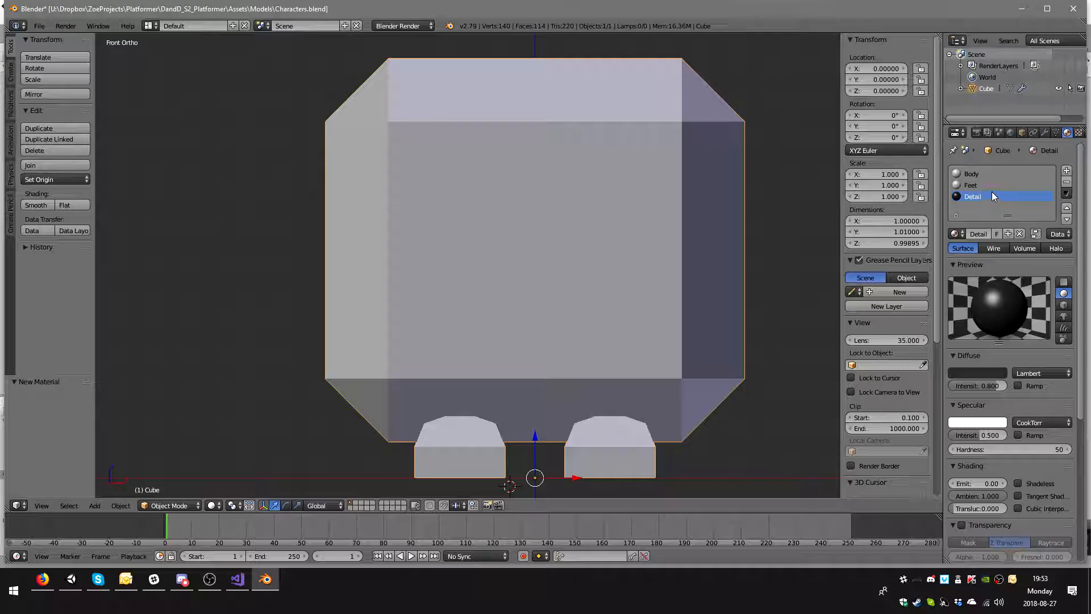
- Set the Feet material's diffuse colour to a salmon red of about R 0.800, G 0.235, B 0.128
click(990, 186)
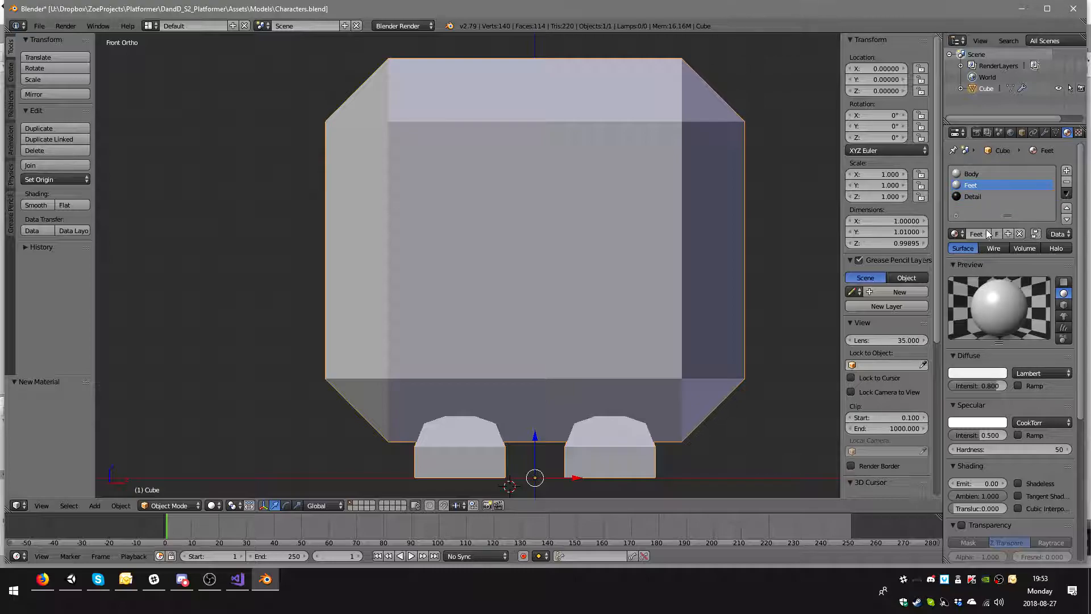
click(984, 371)
drag(938, 292, 938, 289)
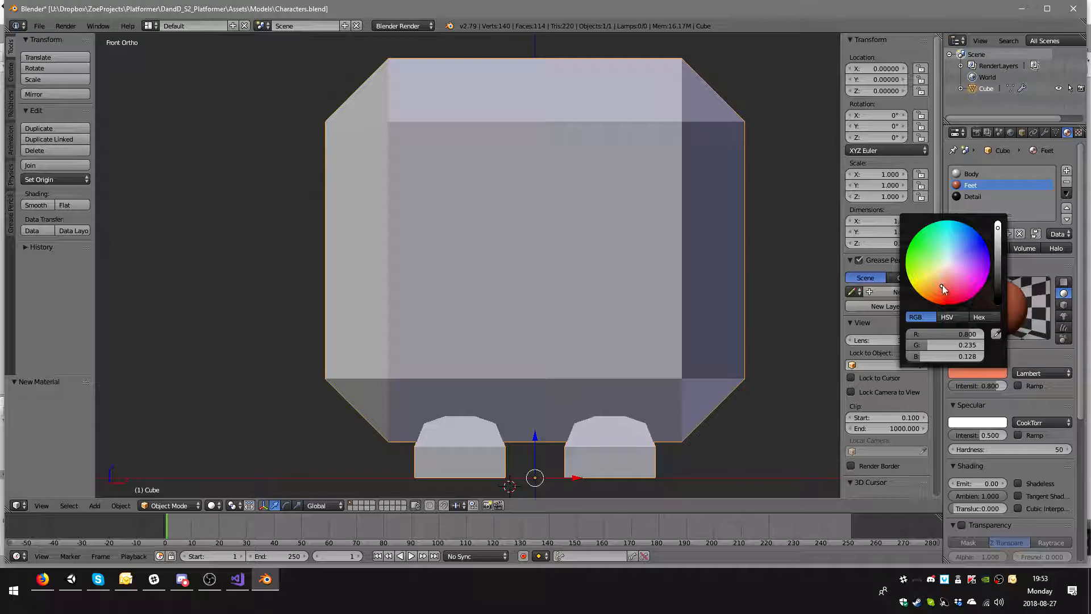
- Set the Body material's diffuse colour to an orange of about R 0.698, G 0.287, B 0.030
click(986, 173)
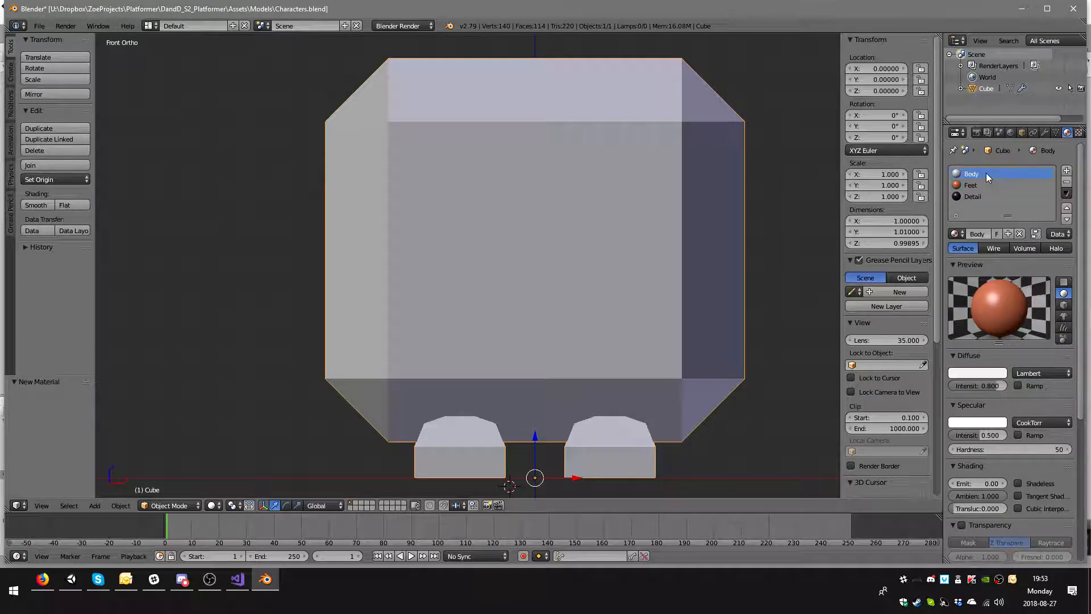
click(986, 373)
click(928, 278)
drag(927, 279, 929, 289)
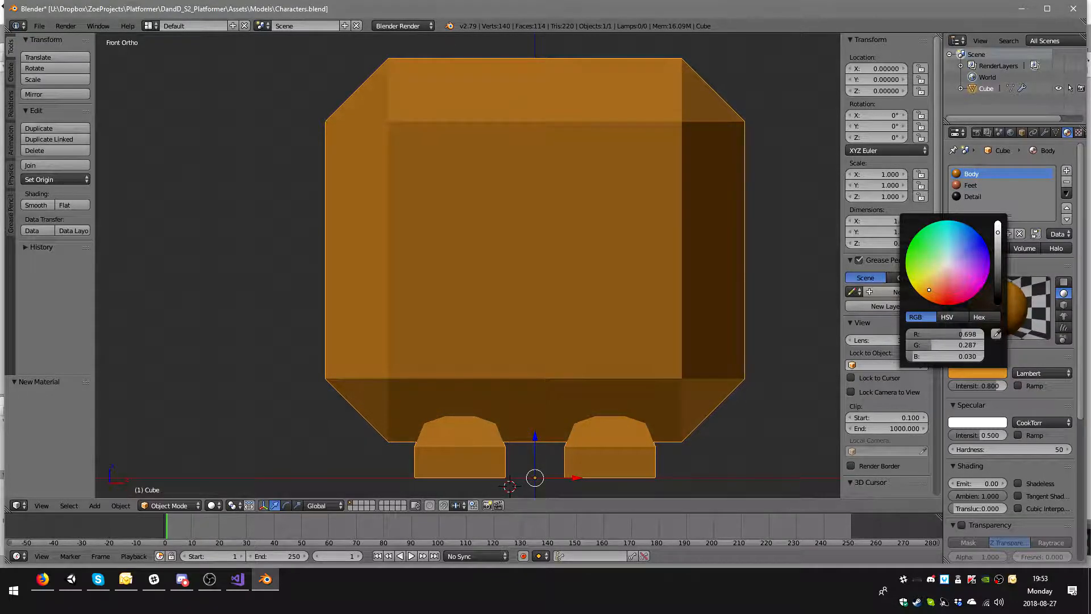
- Select the whole foot in front wireframe view in edit mode and assign the Feet material to it
middle_drag(674, 418, 610, 432)
key(Tab)
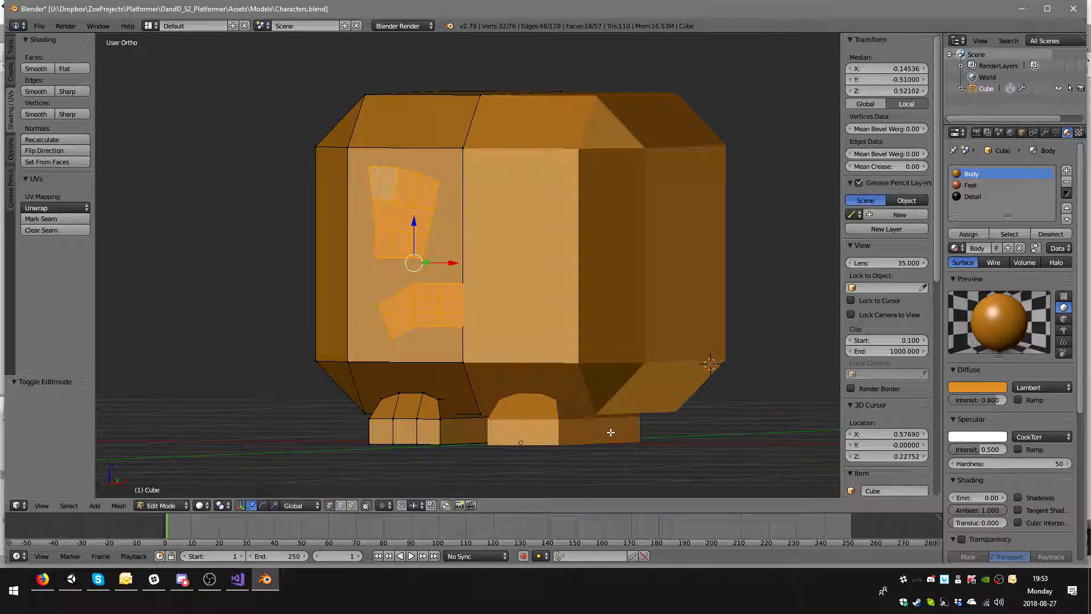
key(KP_1)
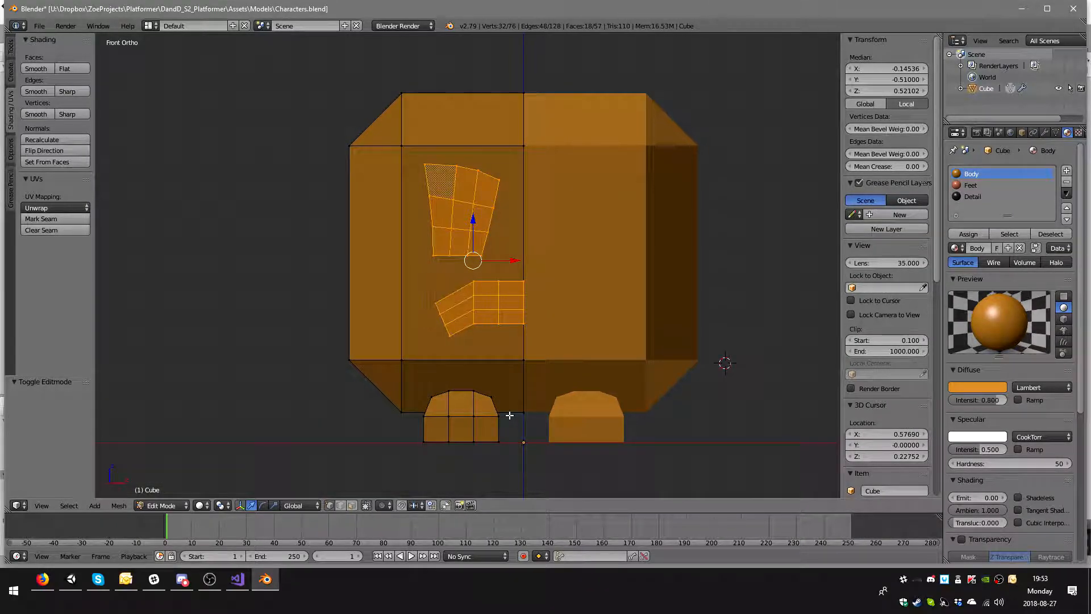
key(z)
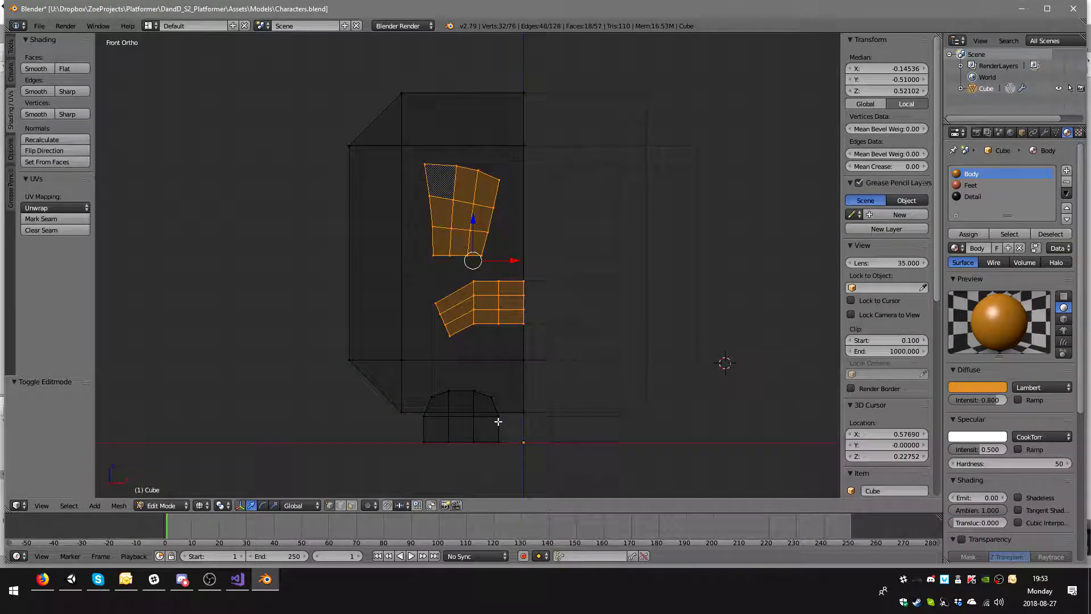
key(a)
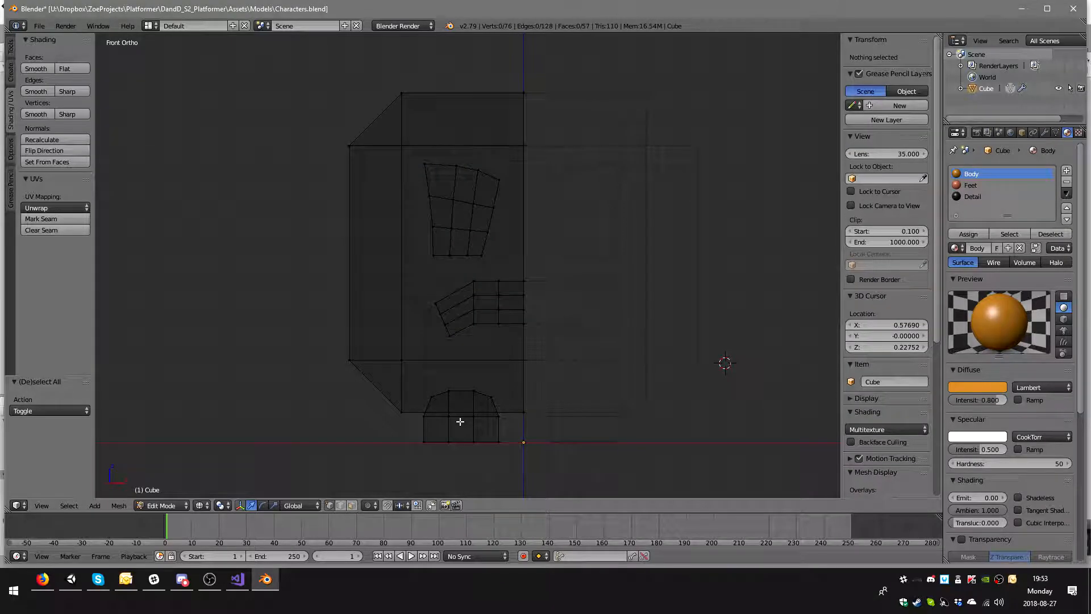
key(b)
drag(414, 377, 507, 460)
click(970, 186)
click(969, 234)
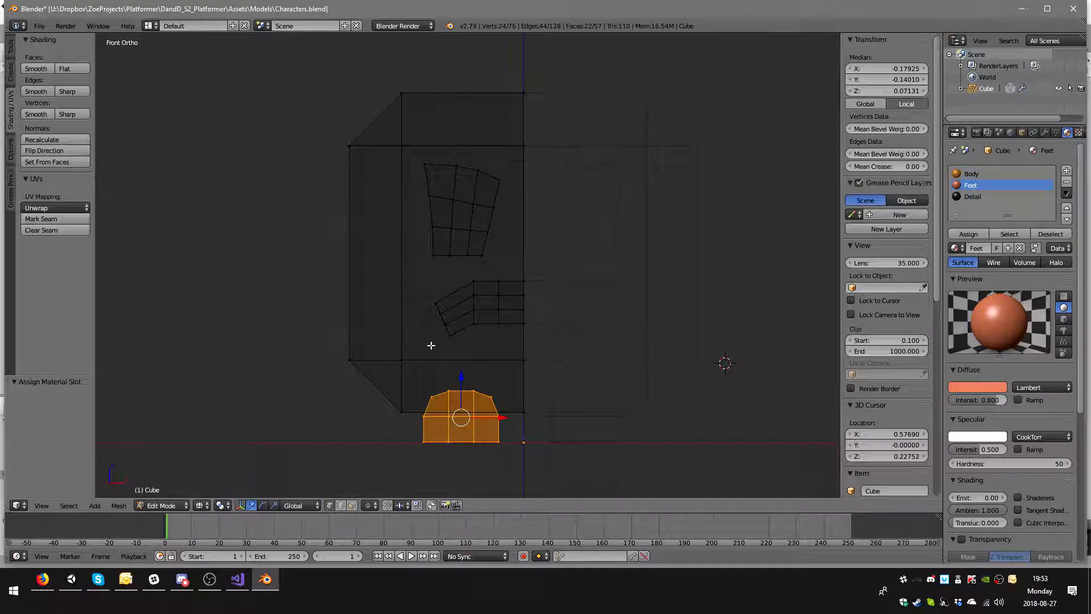
- Select only the eye and mouth geometry and assign the Detail material to it
key(a)
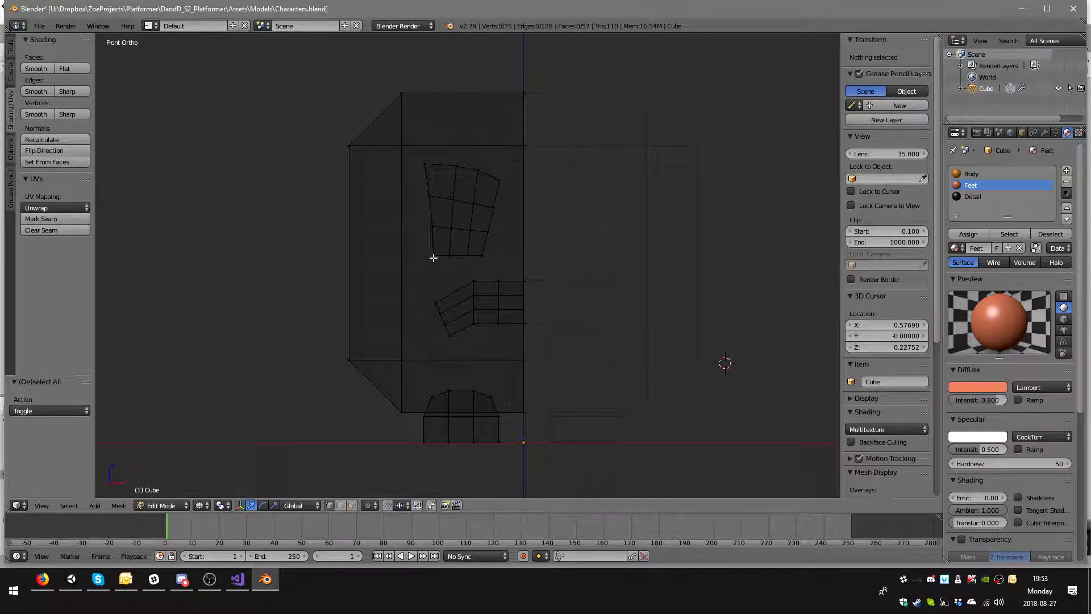
drag(416, 158, 578, 348)
click(982, 196)
click(966, 231)
- Return to object mode with solid shading and check the coloured character from the front
mouse_move(721, 282)
middle_down()
mouse_move(679, 268)
mouse_move(638, 277)
mouse_move(551, 267)
mouse_move(580, 275)
mouse_move(699, 233)
mouse_move(565, 244)
middle_up()
key(Tab)
key(z)
scroll(591, 248, down, 3)
key(KP_1)
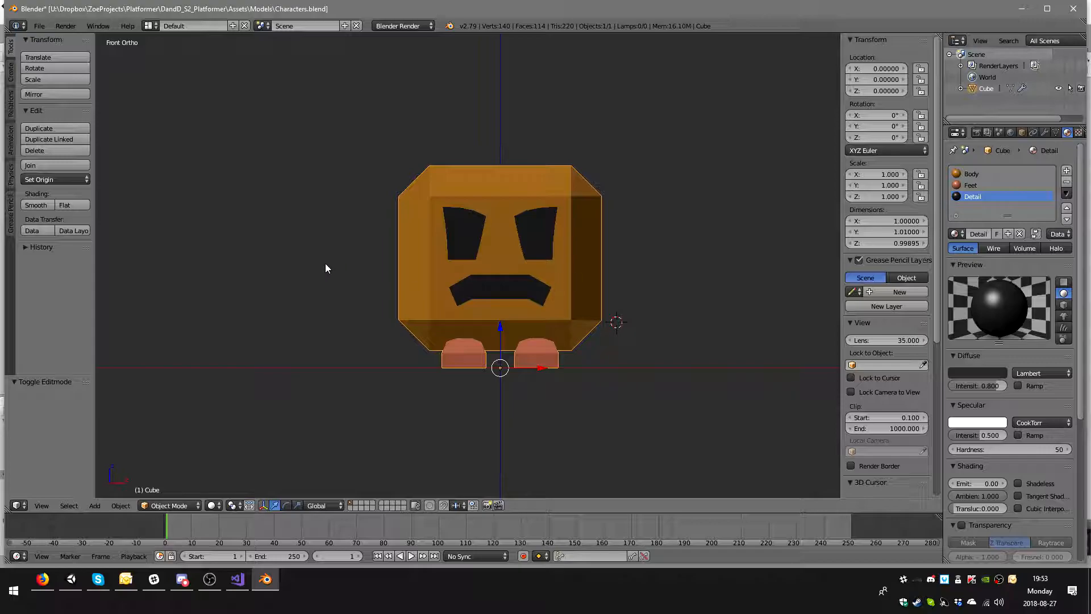
click(10, 145)
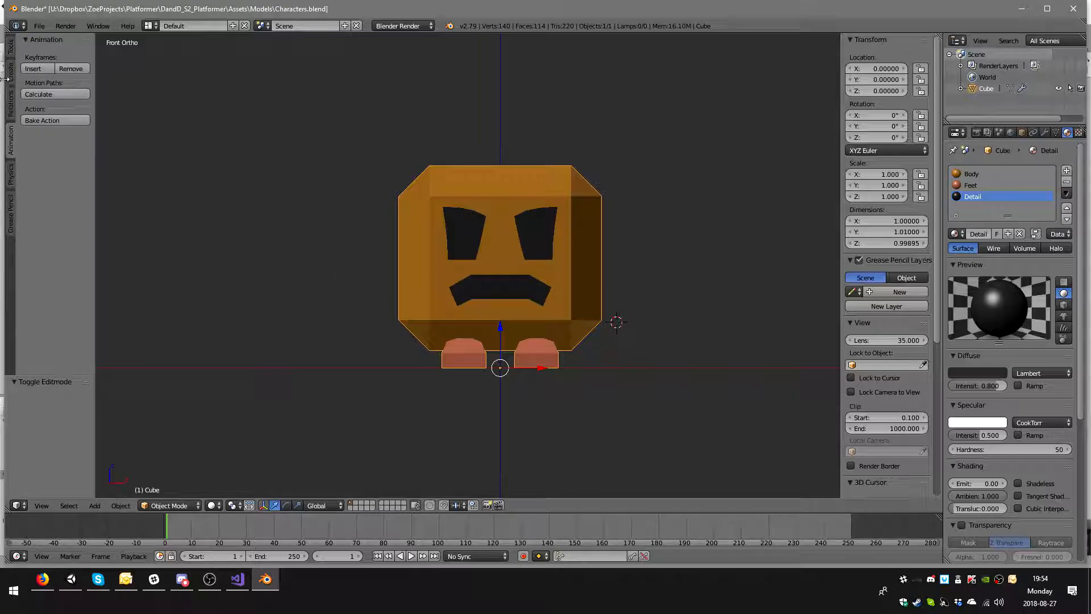
click(9, 51)
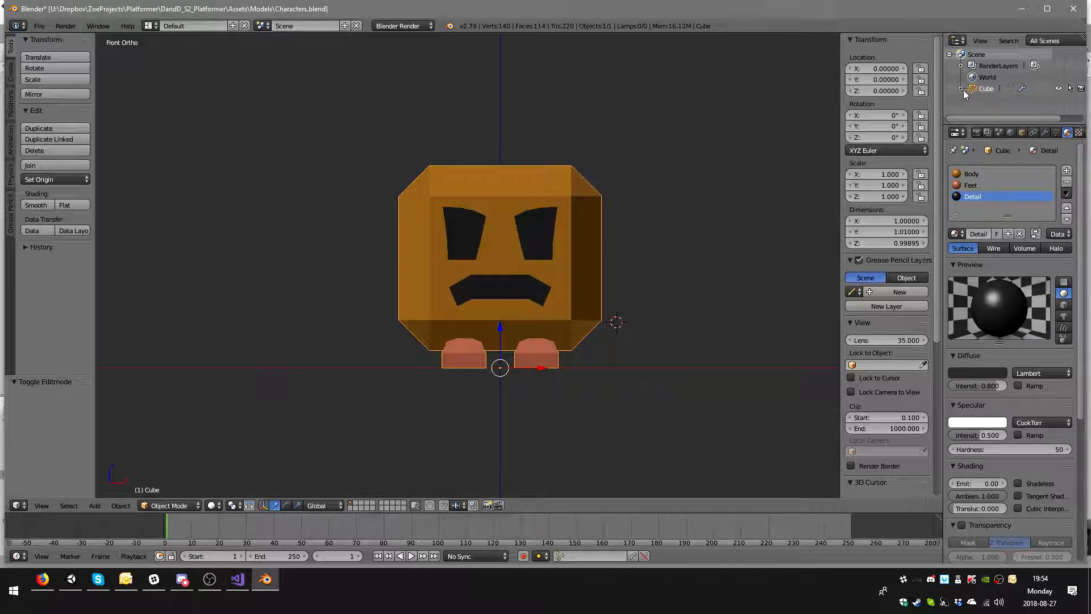
- Apply the Mirror modifier to the character
click(1045, 134)
click(995, 207)
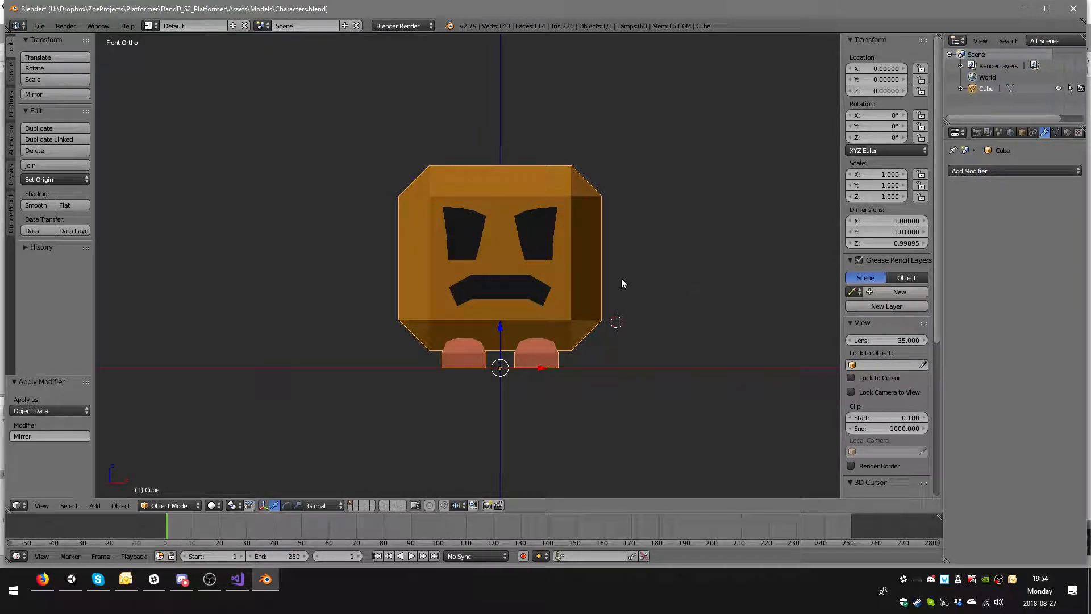
key(grave)
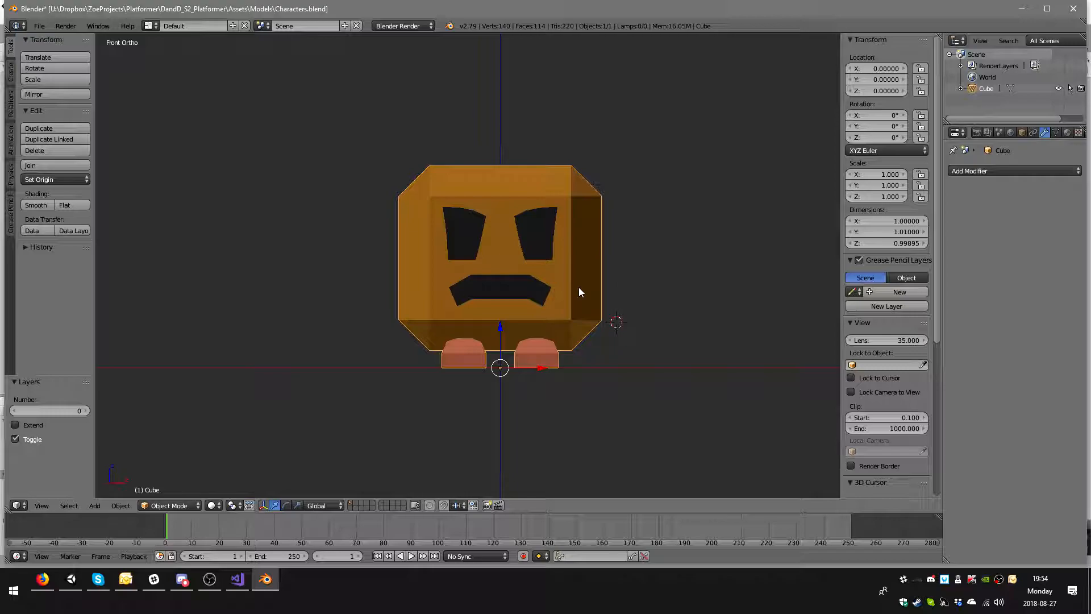
- Select the body's vertical centre edge loop in edit mode and delete its vertices
key(Tab)
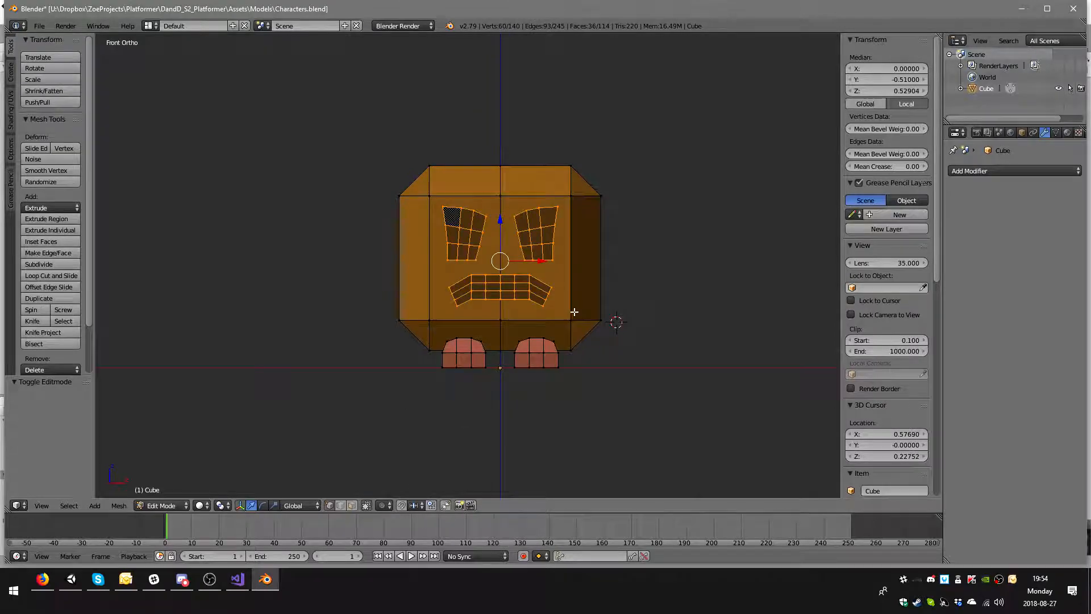
key(a)
alt+right_click(500, 238)
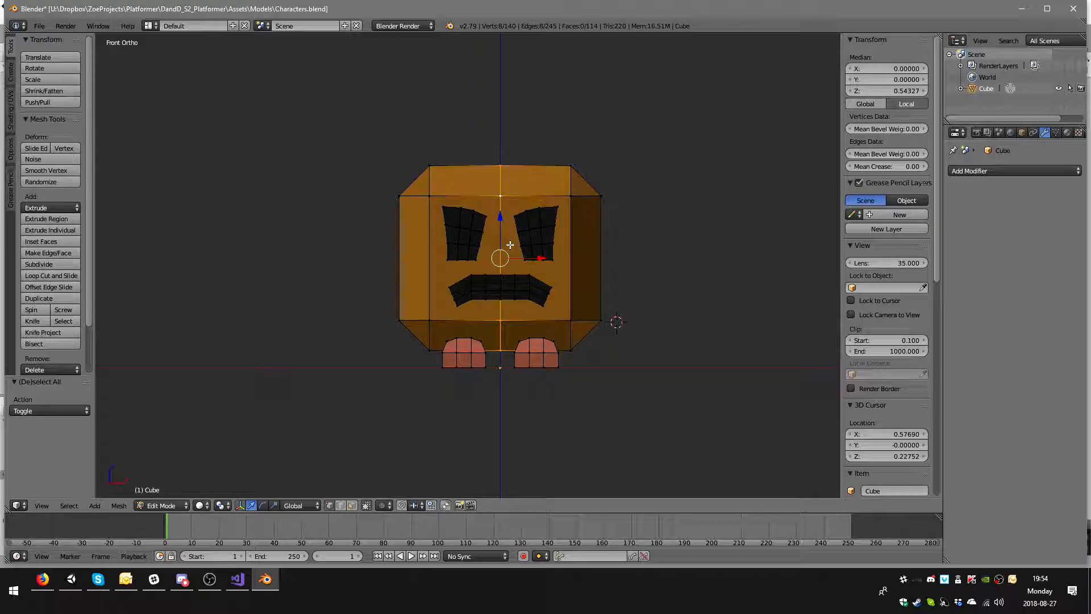
key(x)
click(510, 244)
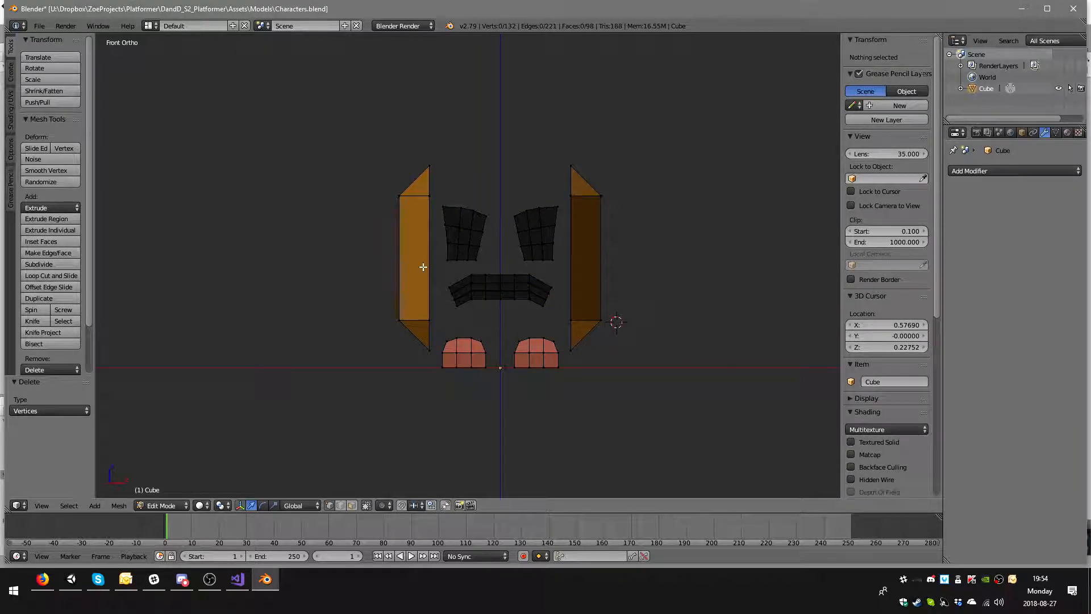
- Bridge the body's two open edge loops to close the central gap, and return to object mode in front view
alt+right_click(427, 267)
middle_drag(547, 260, 602, 288)
alt+shift+right_click(525, 267)
key(ctrl+e)
key(l)
key(a)
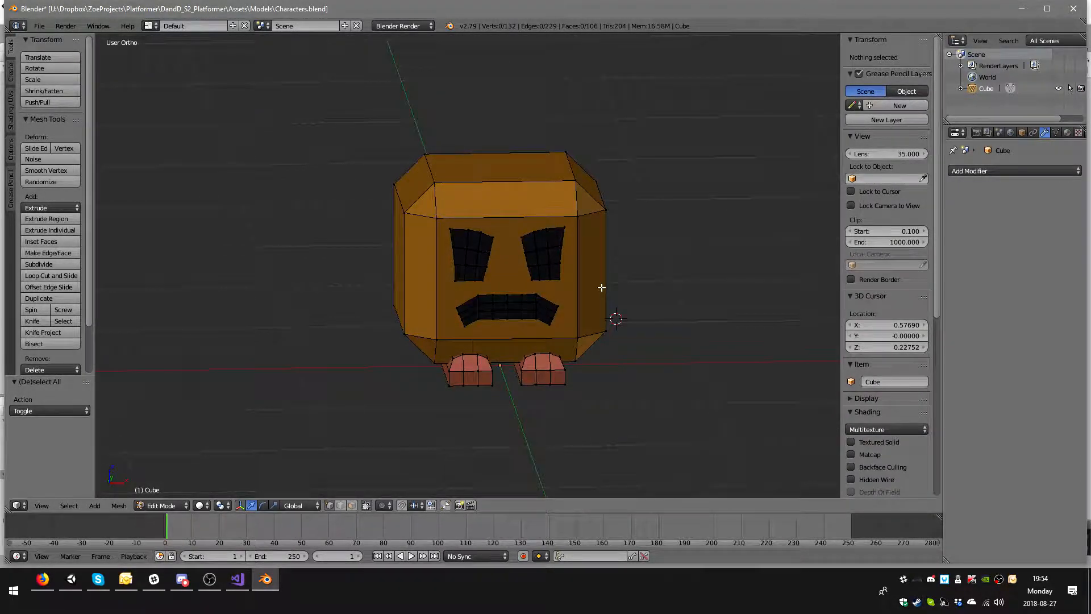
key(KP_1)
key(Tab)
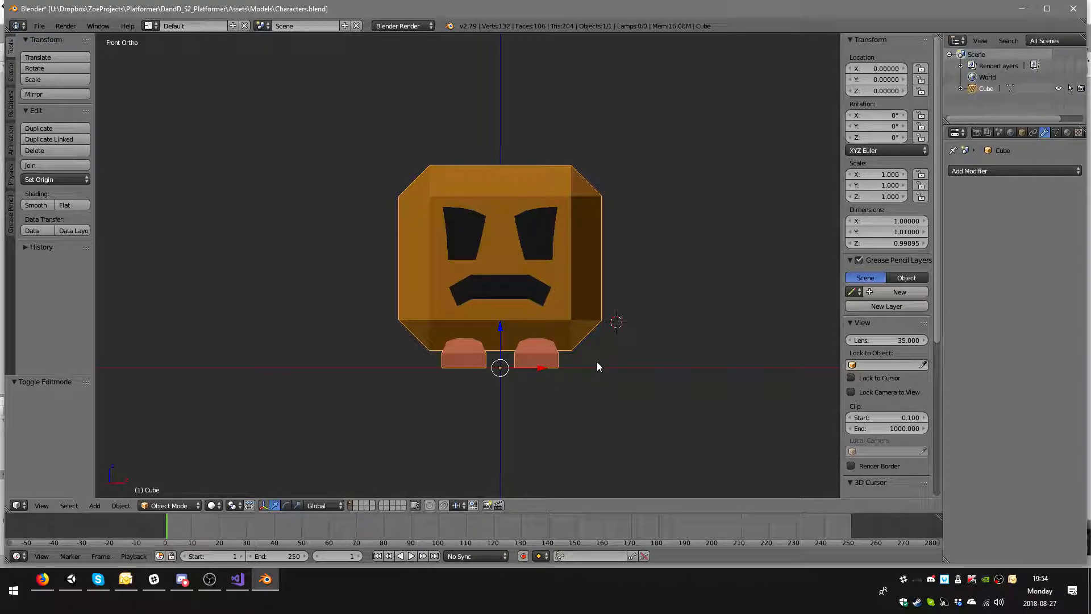
key(shift+a)
mouse_move(589, 429)
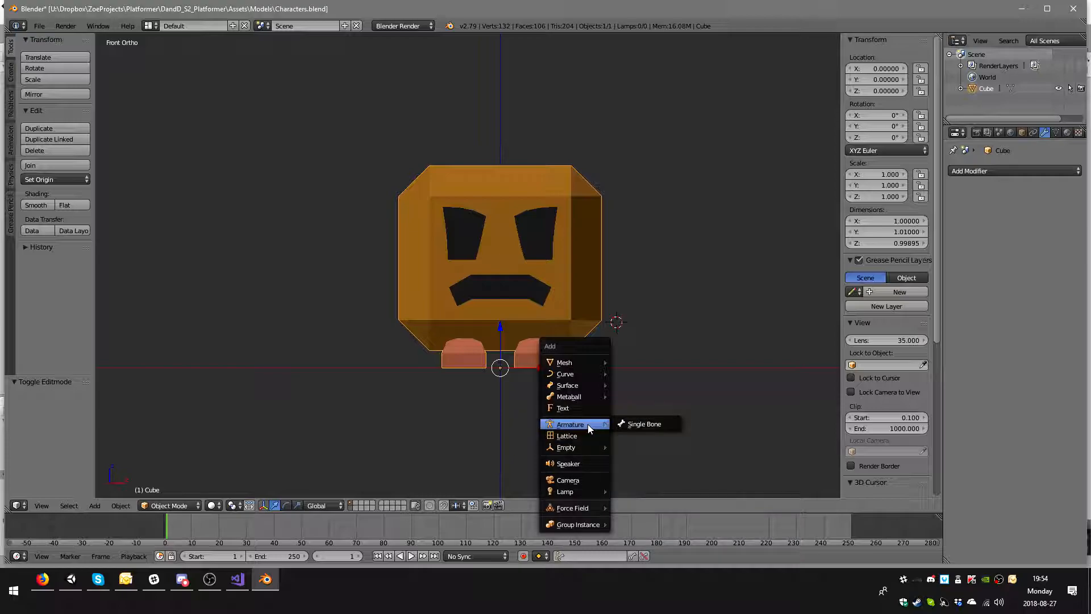
click(631, 428)
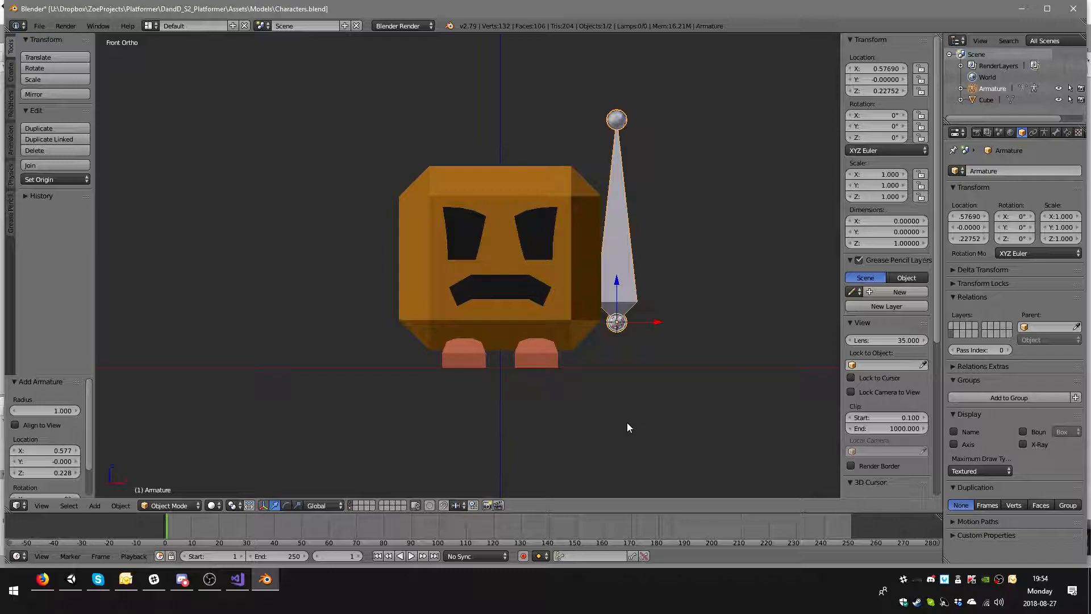
key(x)
click(620, 427)
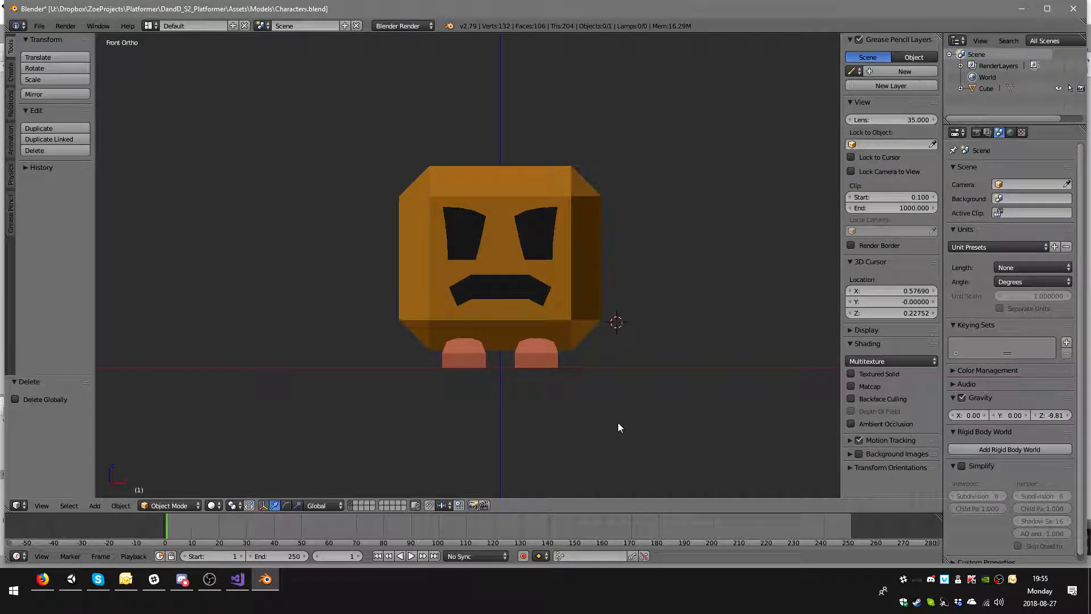
- Reset the 3D cursor to the world origin, add a single-bone armature there, and check its placement from the front and side
key(shift+c)
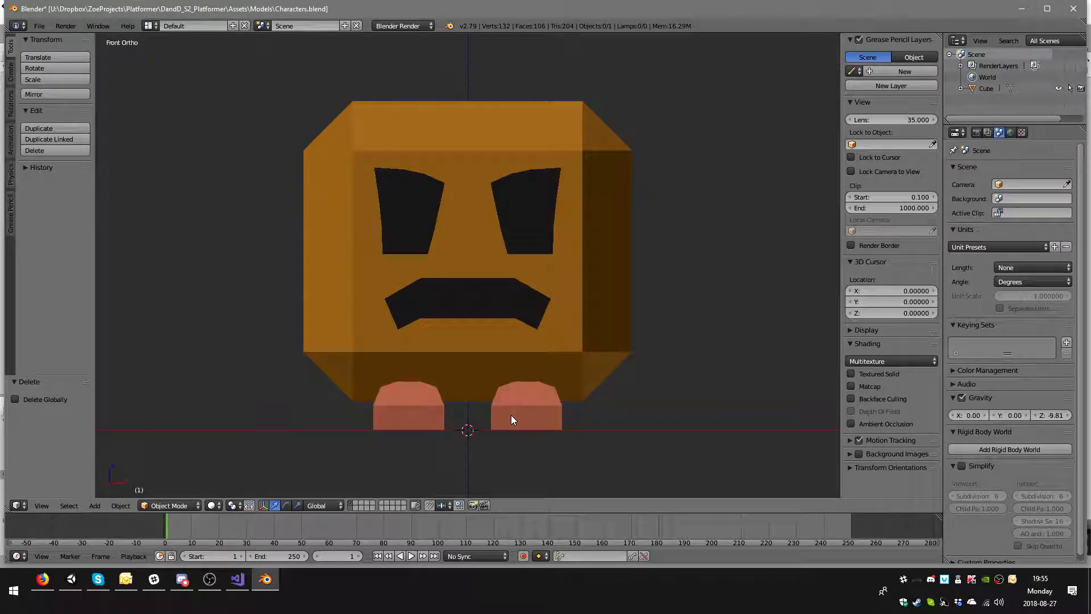
key(shift+a)
mouse_move(511, 416)
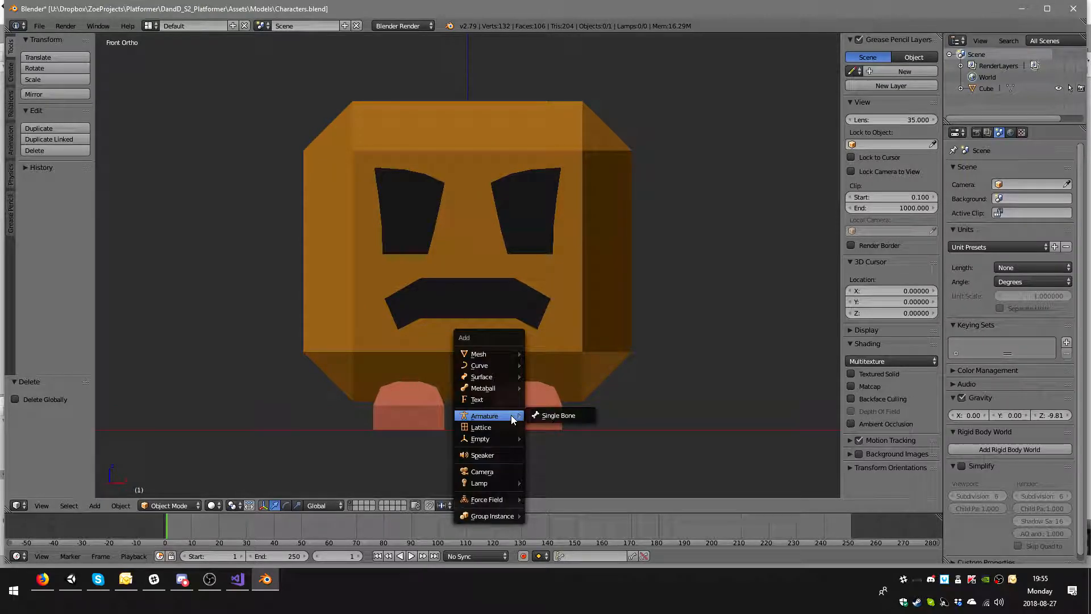
click(548, 417)
middle_drag(588, 383, 479, 375)
key(KP_1)
key(KP_3)
key(KP_1)
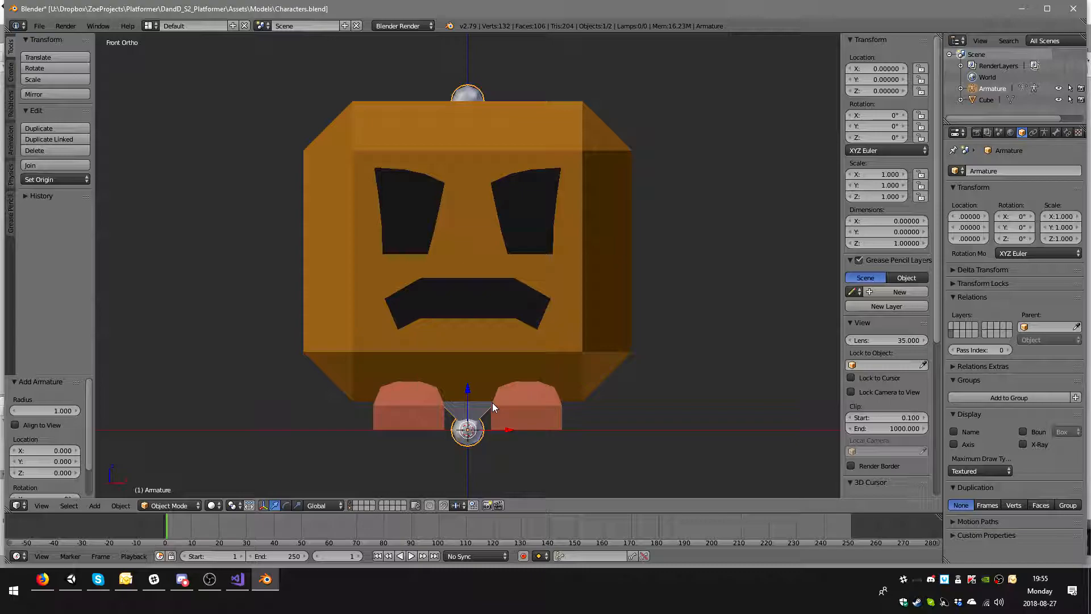
- In armature edit mode with wireframe shading, raise the bone's base about 0.086 along Z to the body's underside
key(Tab)
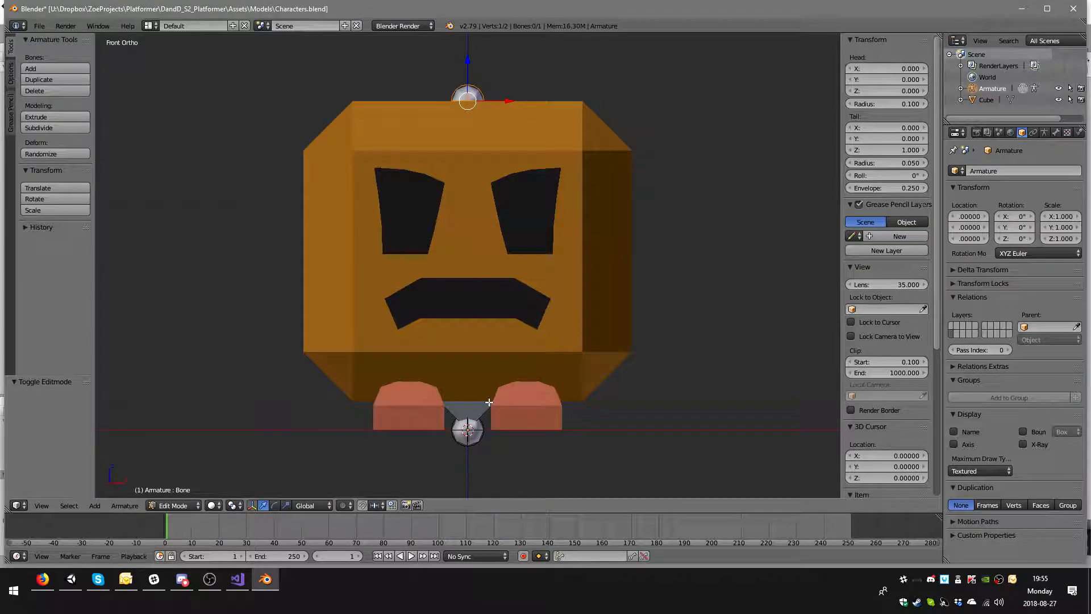
key(z)
right_click(481, 429)
key(g)
key(z)
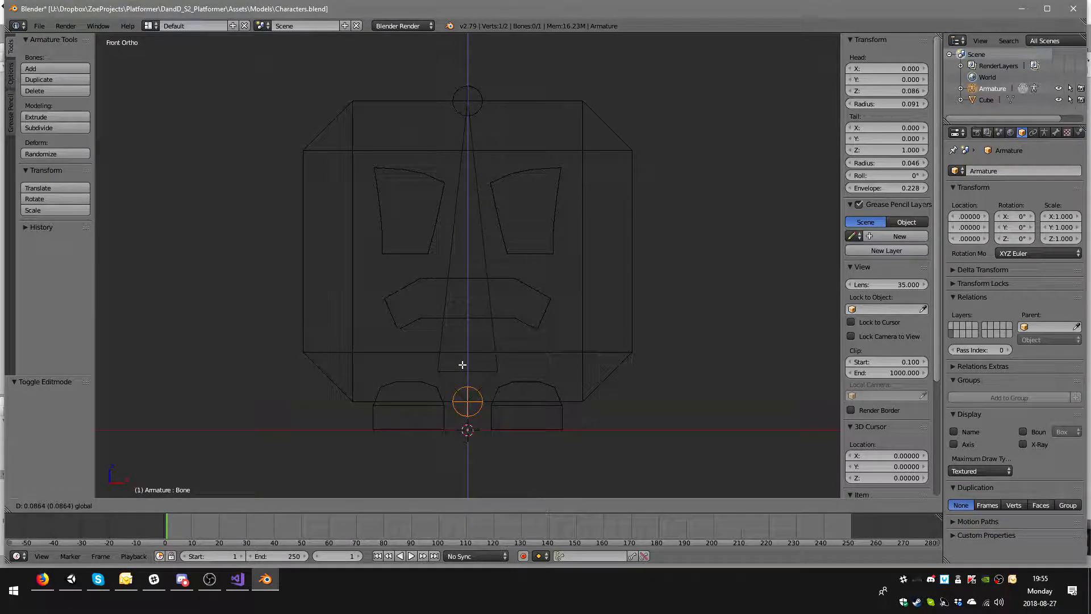
click(461, 368)
- Select the whole central bone and rename it Body
right_click(476, 90)
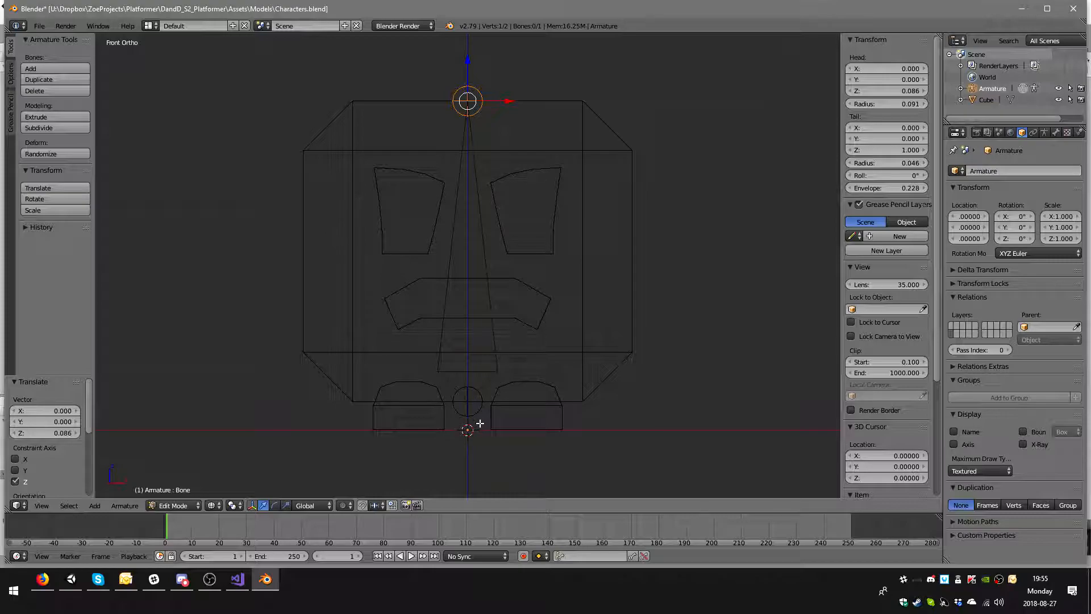
right_click(482, 318)
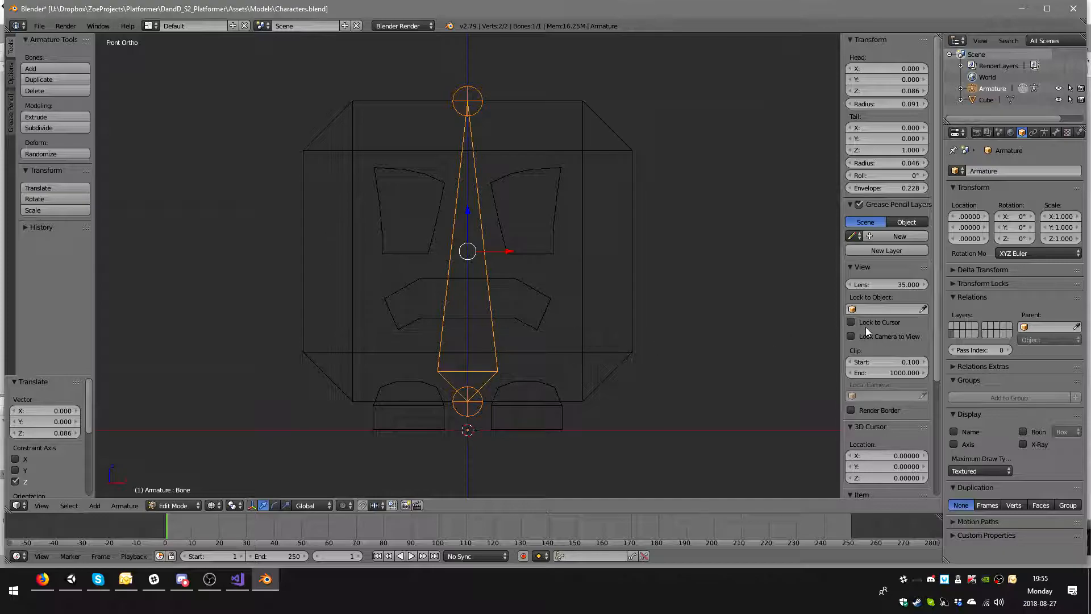
scroll(865, 326, down, 6)
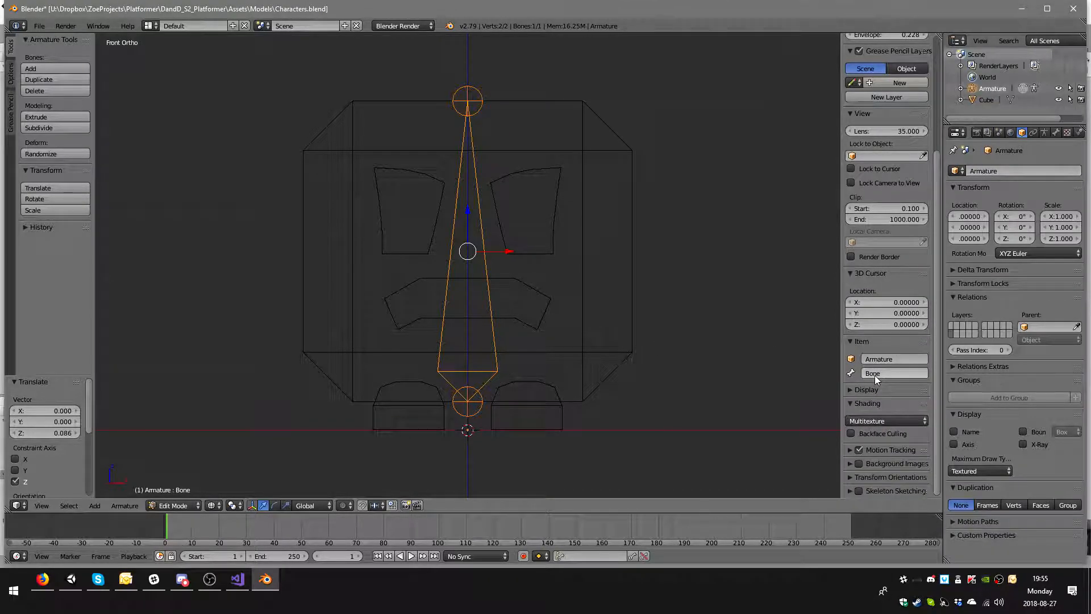
click(885, 374)
text(Body)
key(Return)
- Add a second bone to the armature and shift the whole bone about -0.178 along X over one foot
key(shift+a)
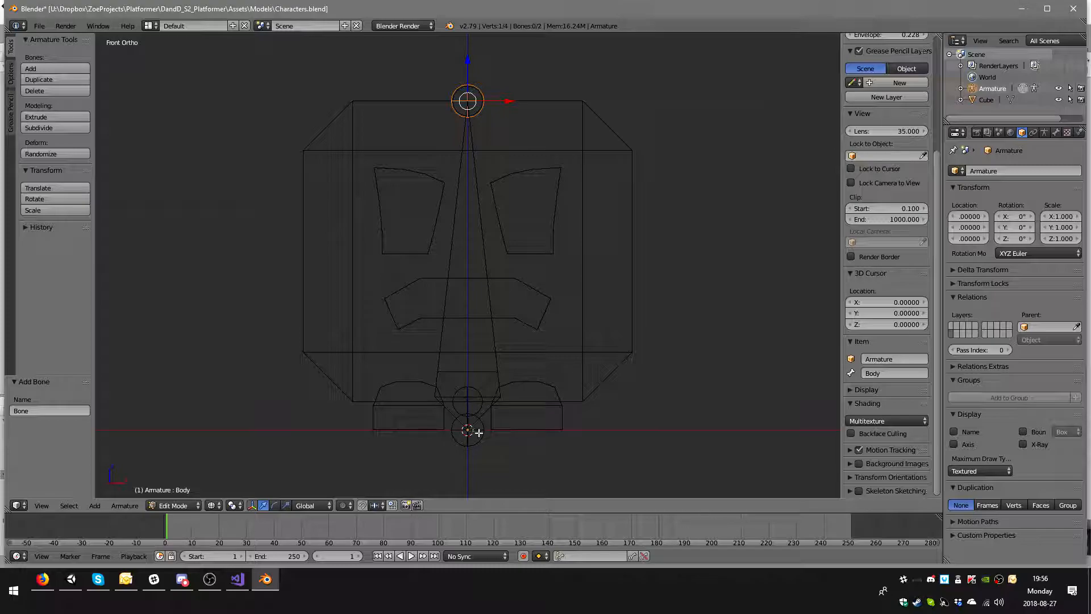
right_click(480, 433)
key(g)
key(x)
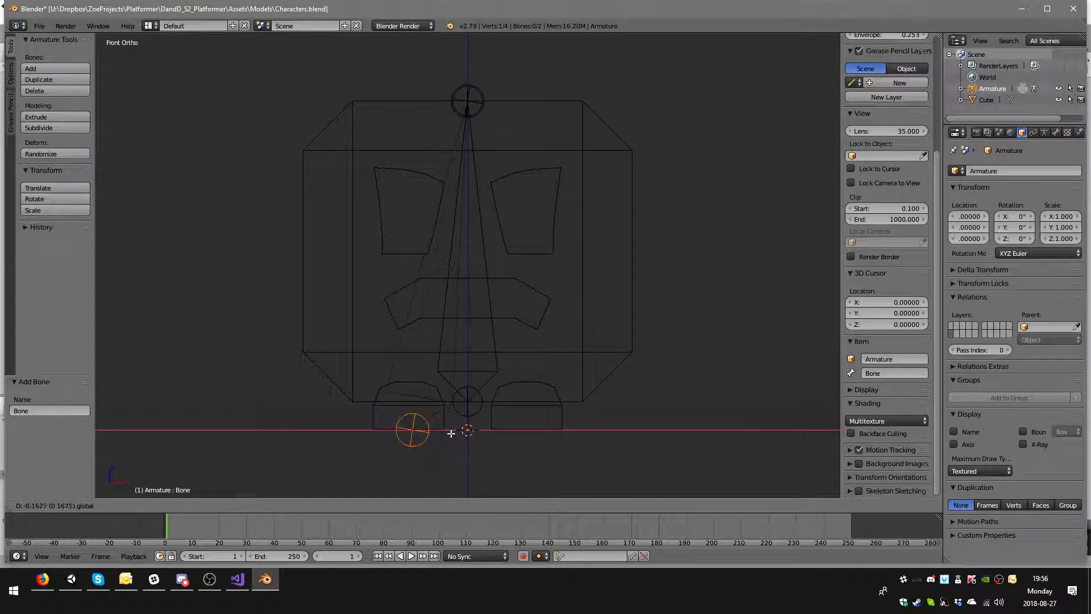
click(447, 433)
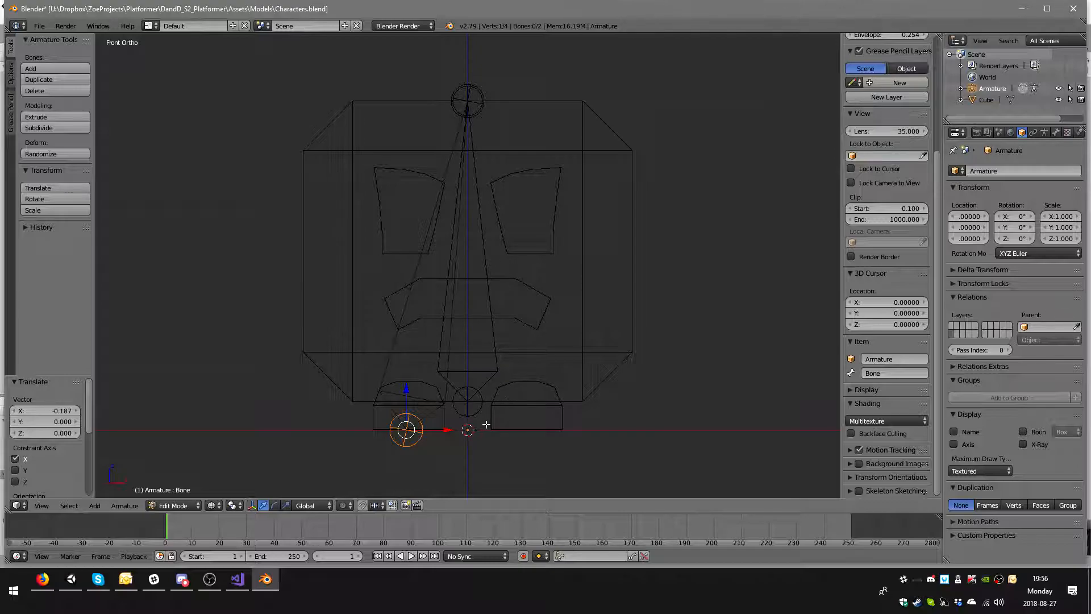
key(ctrl+z)
right_click(504, 393)
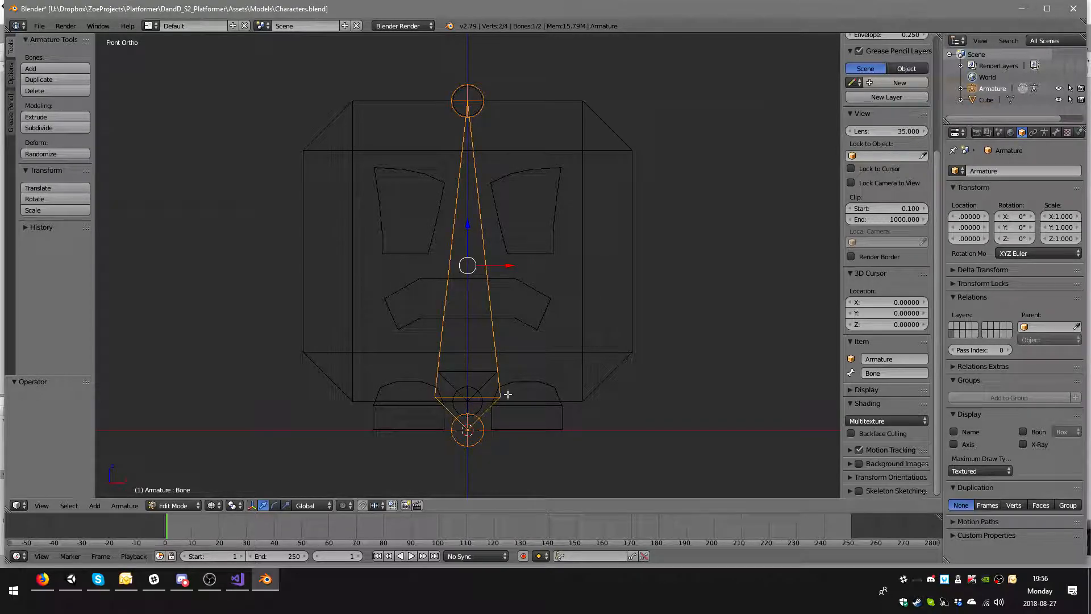
key(g)
key(x)
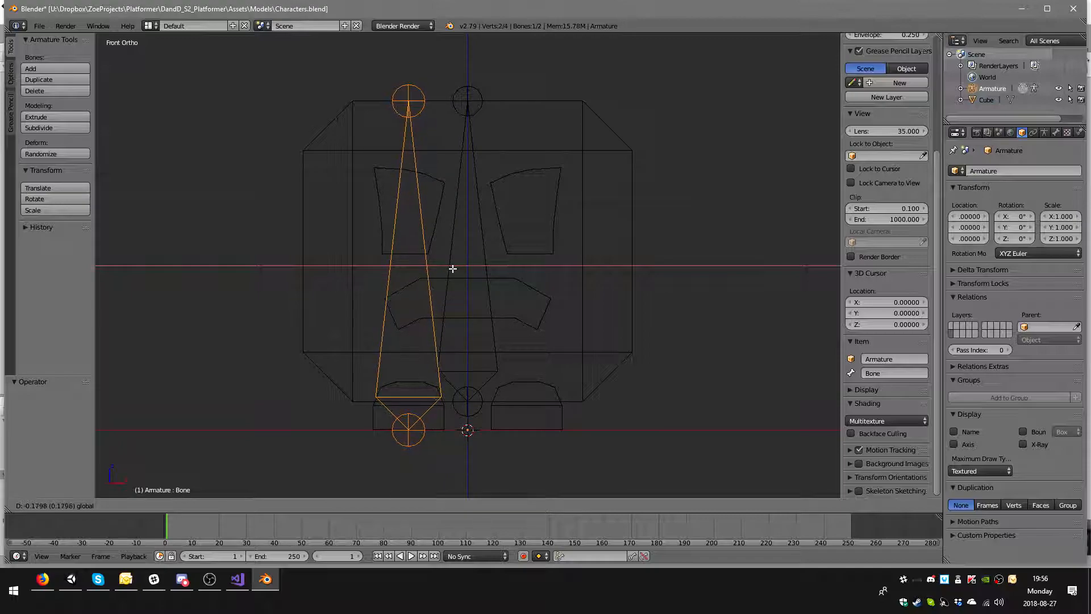
click(453, 268)
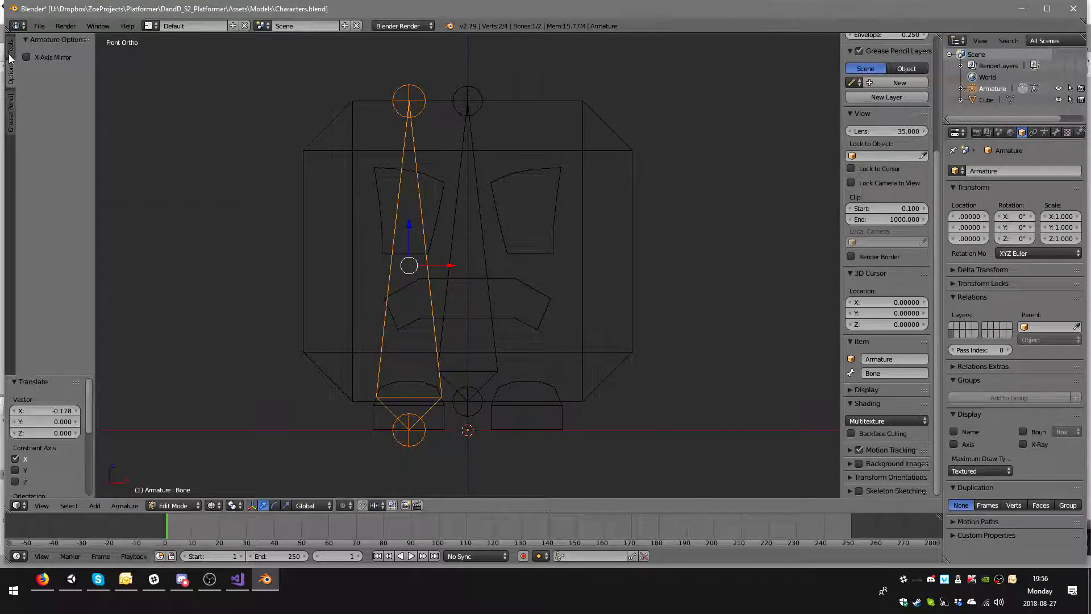
- Enable X-Axis Mirror in the armature options and delete the bone standing over the foot
click(12, 74)
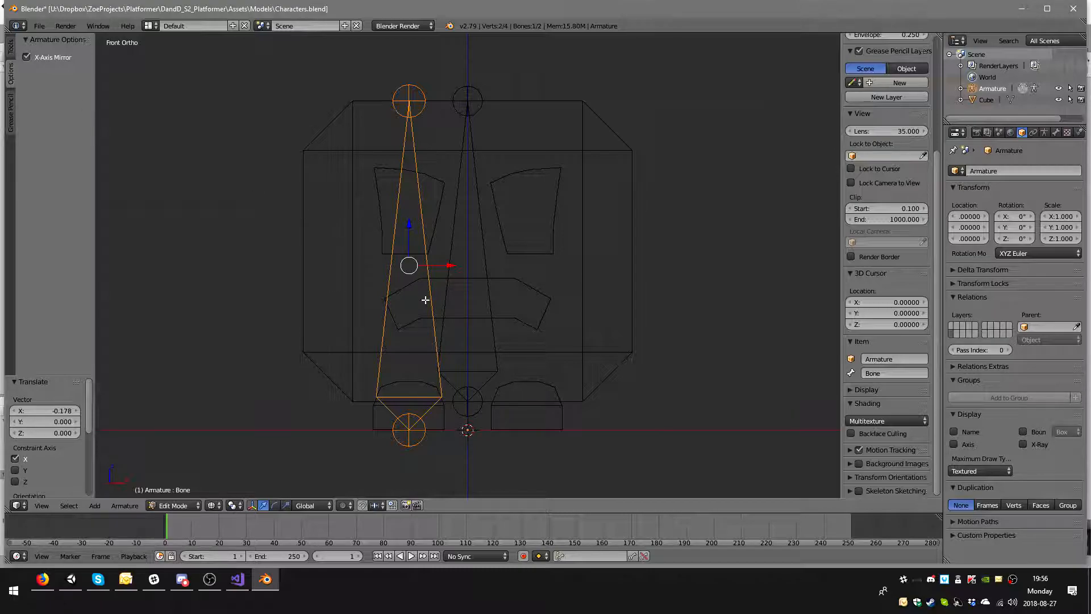
key(x)
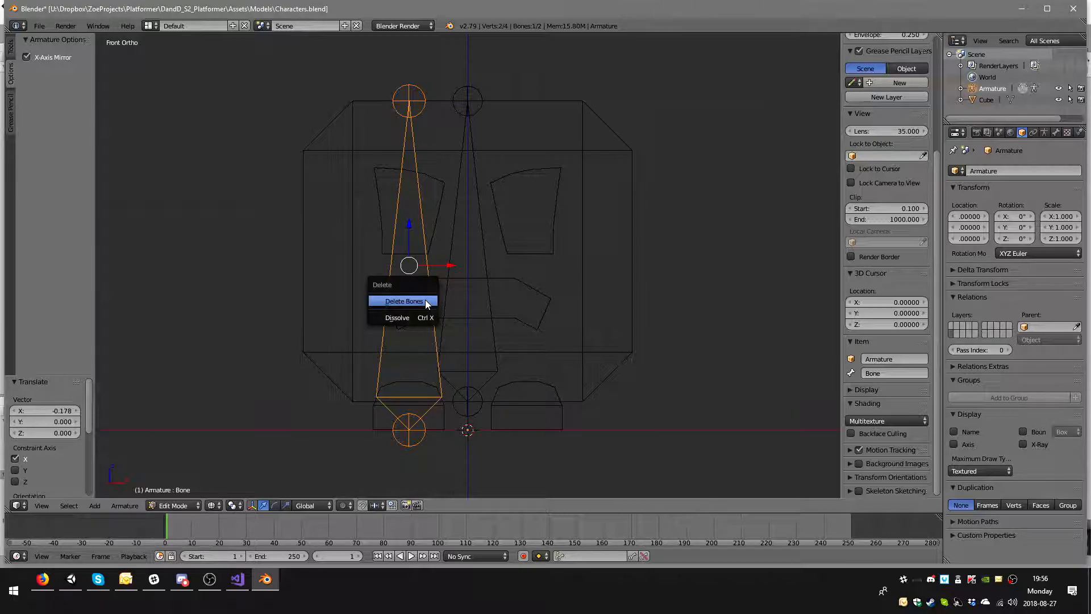
click(425, 298)
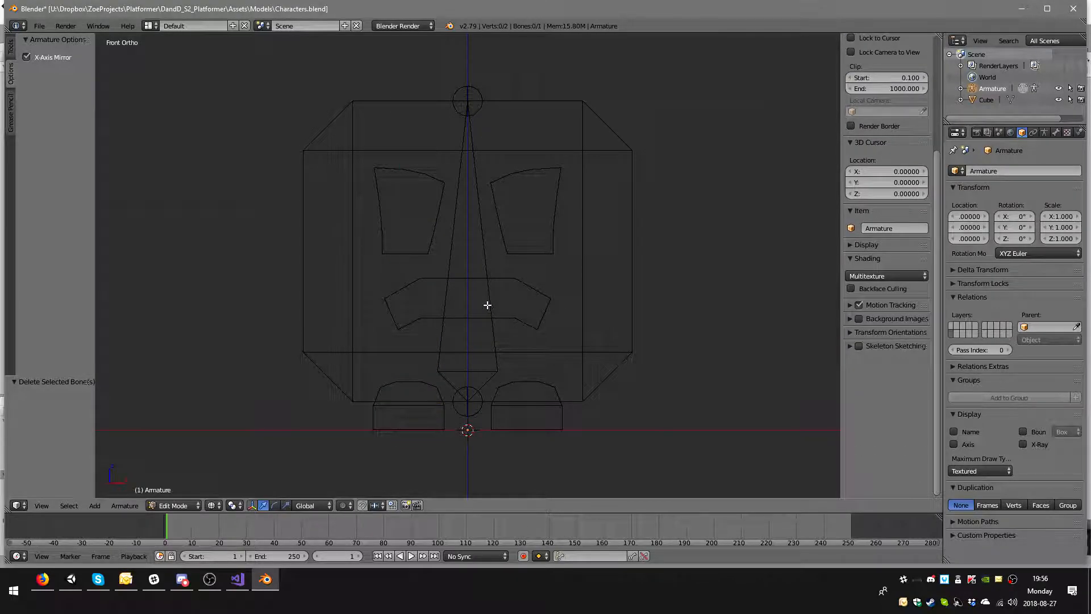
- Add a new bone at the origin and move the whole bone about -0.178 along X over the foot
key(shift+a)
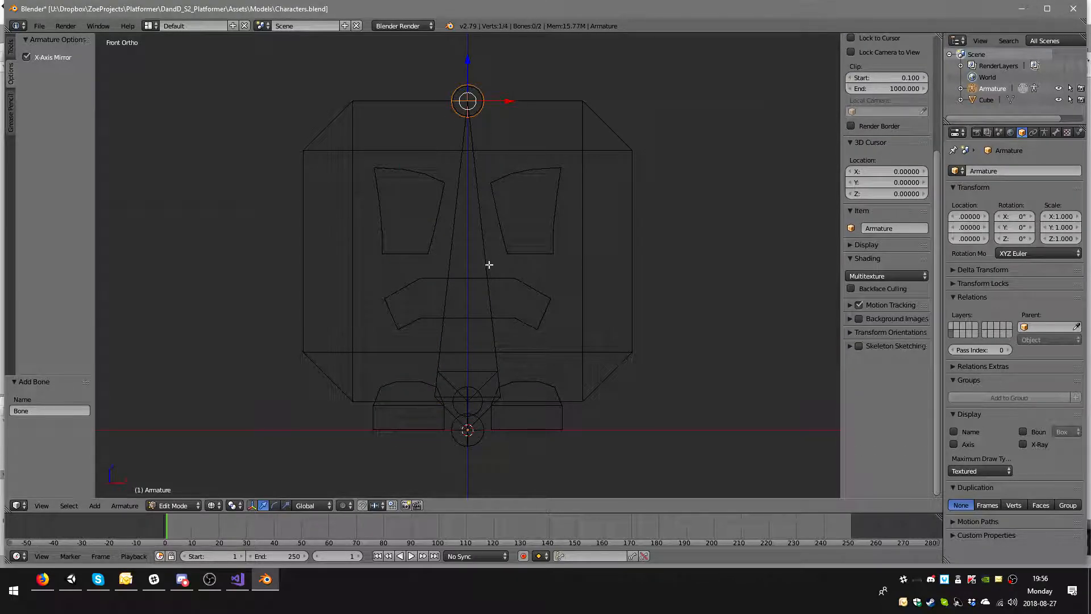
right_click(436, 410)
click(510, 273)
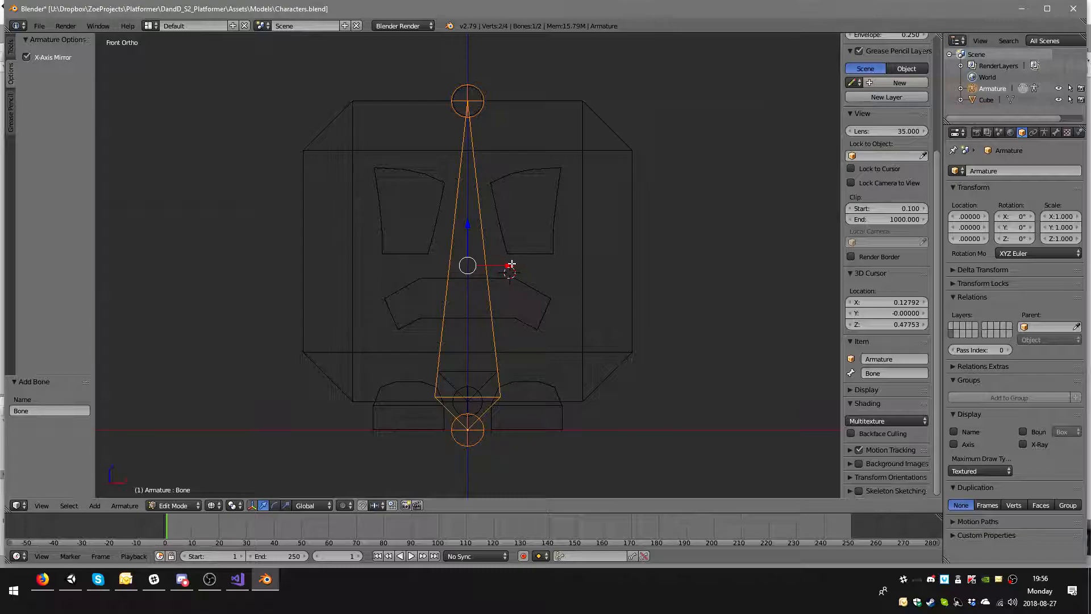
key(g)
key(x)
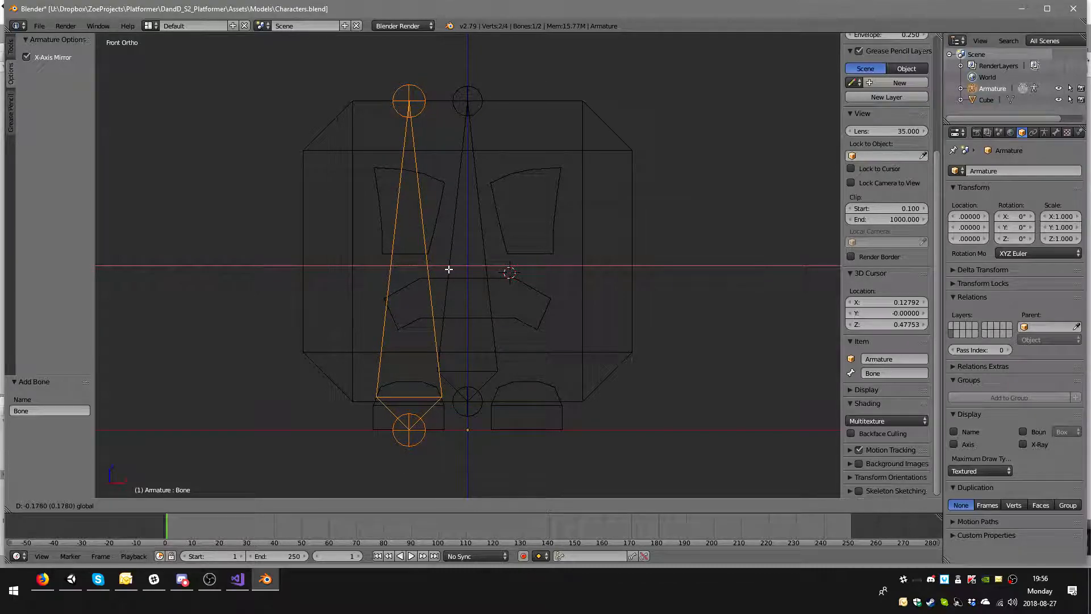
click(448, 268)
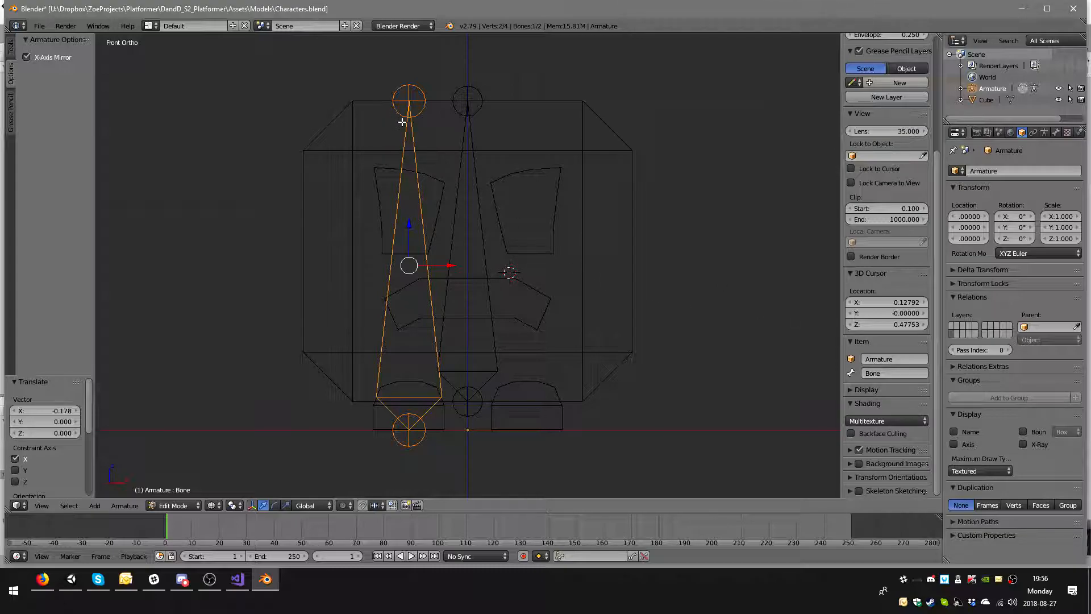
- Shorten the foot bone by lowering its tip about 0.764 along Z to the lower part of the body
right_click(492, 335)
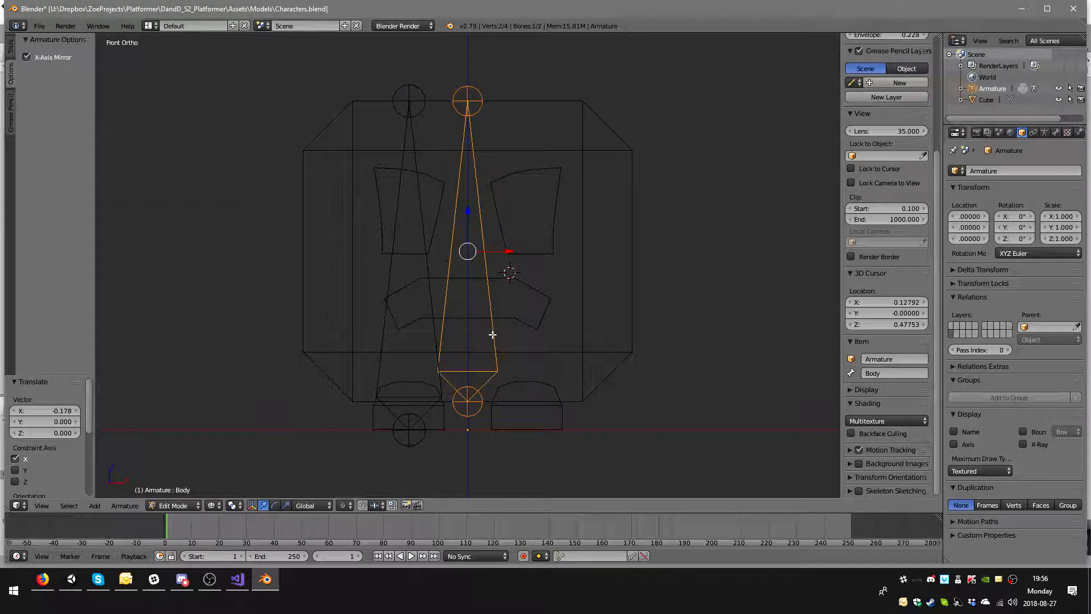
right_click(417, 229)
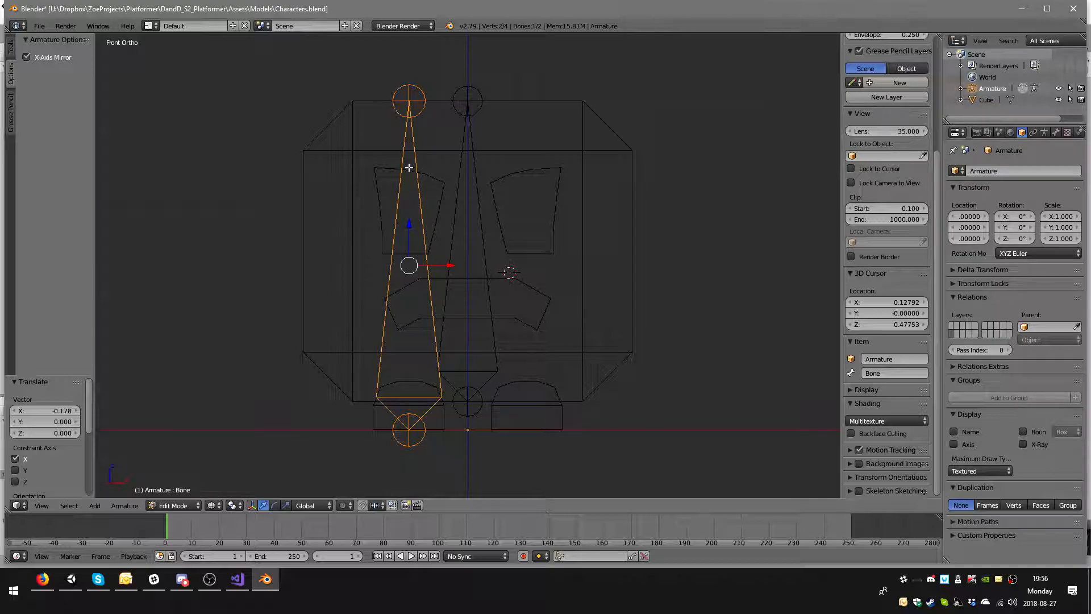
key(Tab)
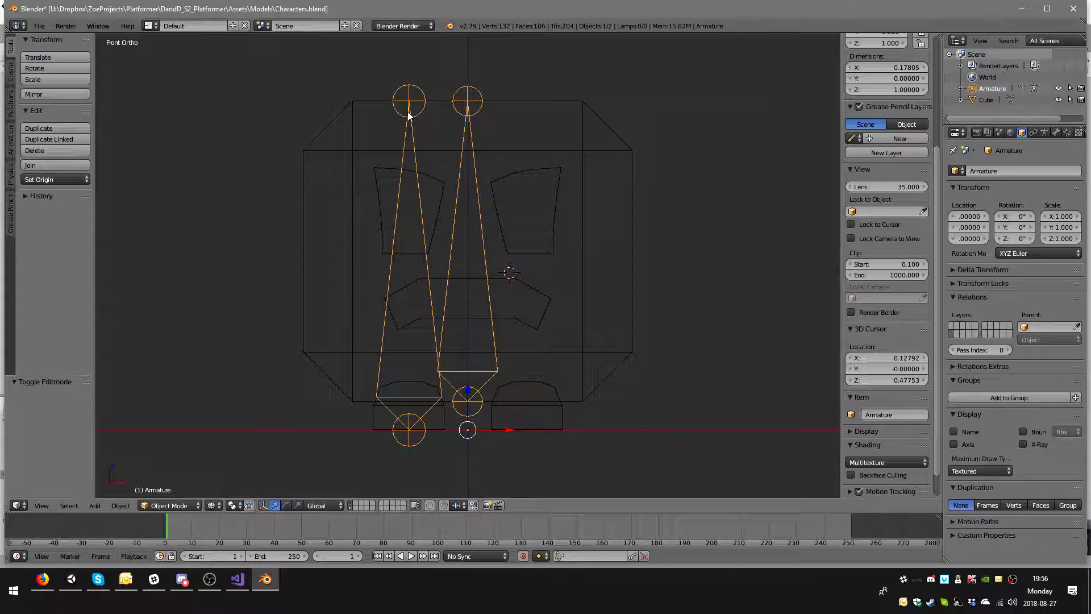
key(Tab)
right_click(409, 102)
key(g)
key(z)
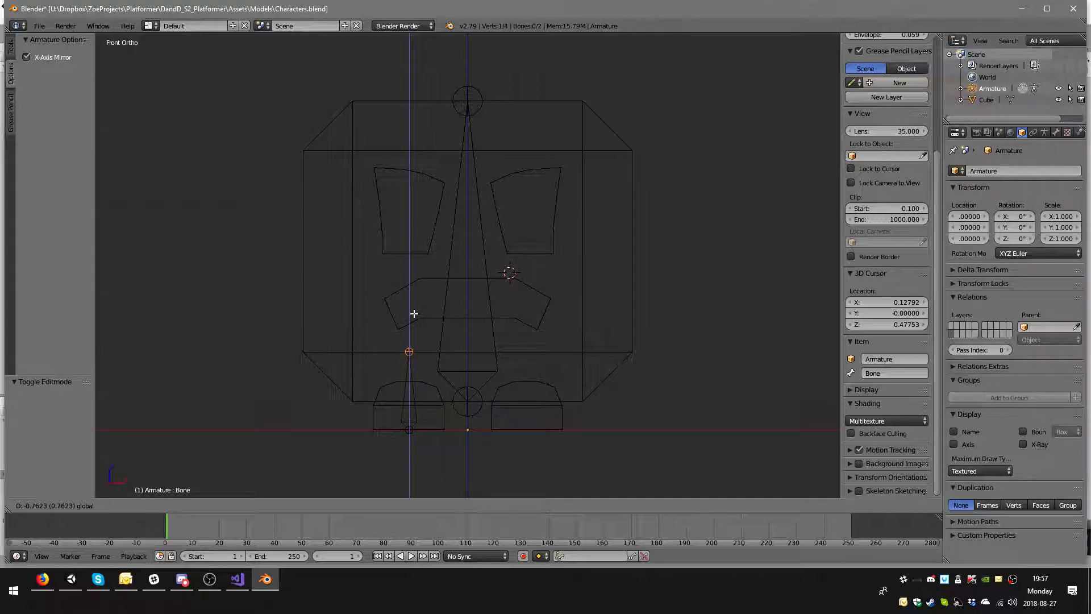
click(414, 314)
- Rename the shortened foot bone as Foot.L
click(898, 373)
text(F)
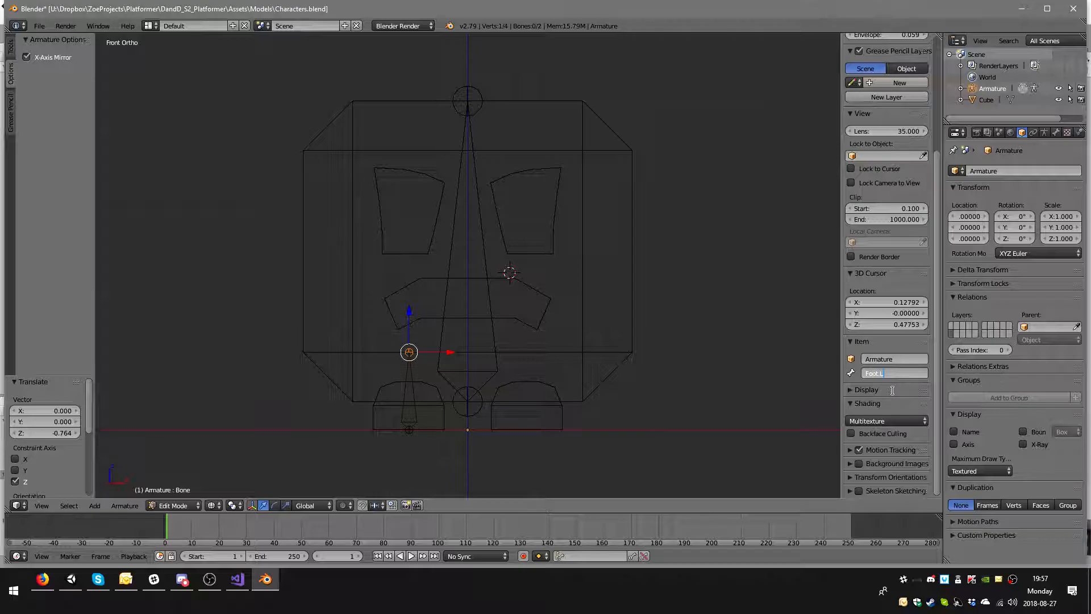
text(oot.L)
key(Return)
- Try shifting the Foot.L bone about 0.071 along X, and undo the move
right_click(410, 403)
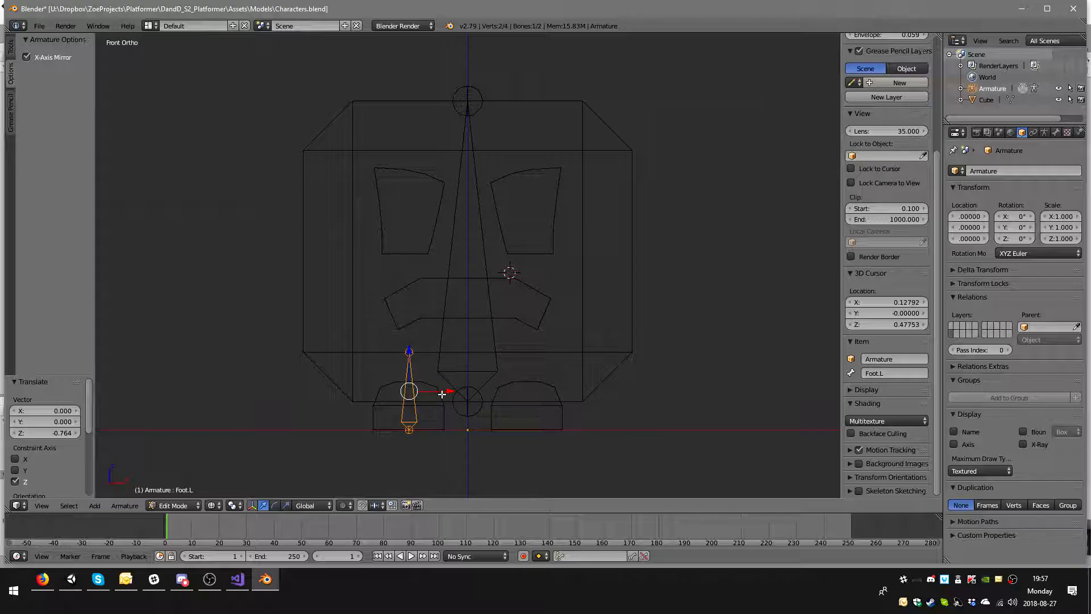
key(g)
key(x)
click(468, 401)
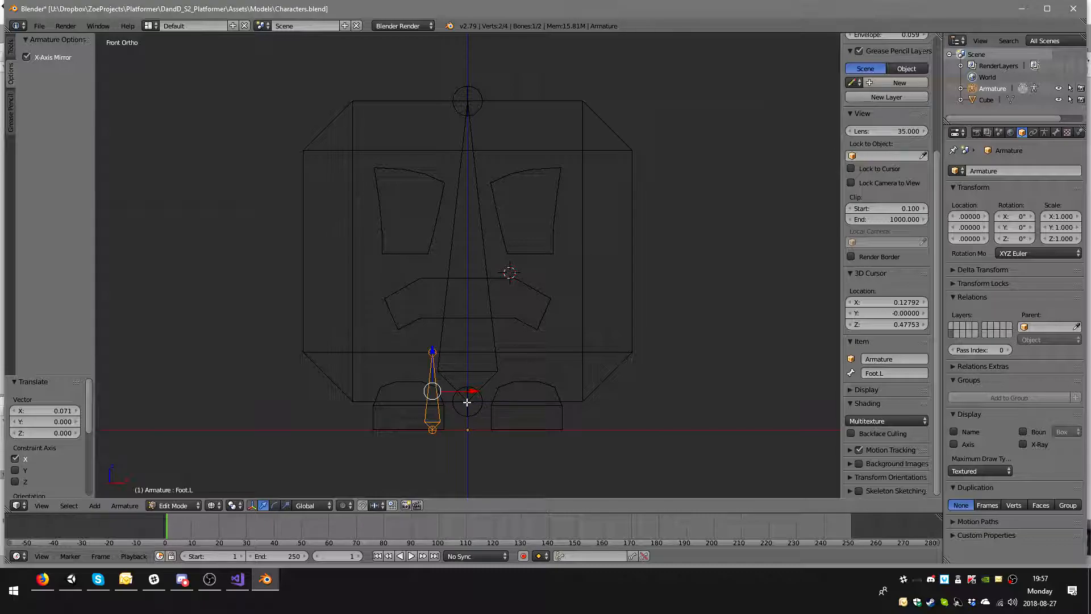
key(ctrl+z)
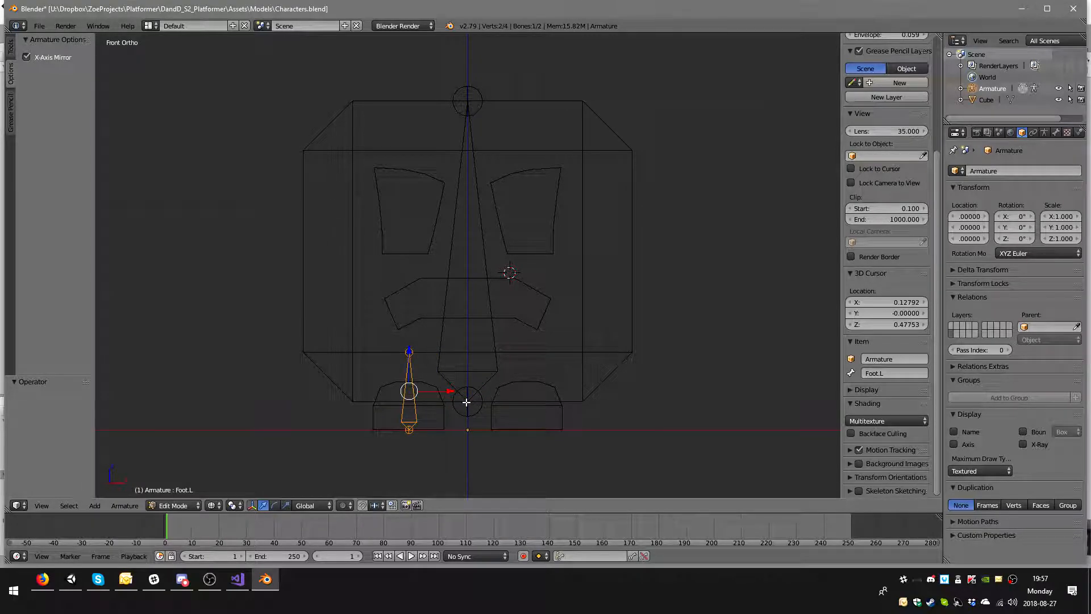
- Duplicate the Foot.L bone in place and set the copy's head X position to 0.178 over the opposite foot
key(shift+d)
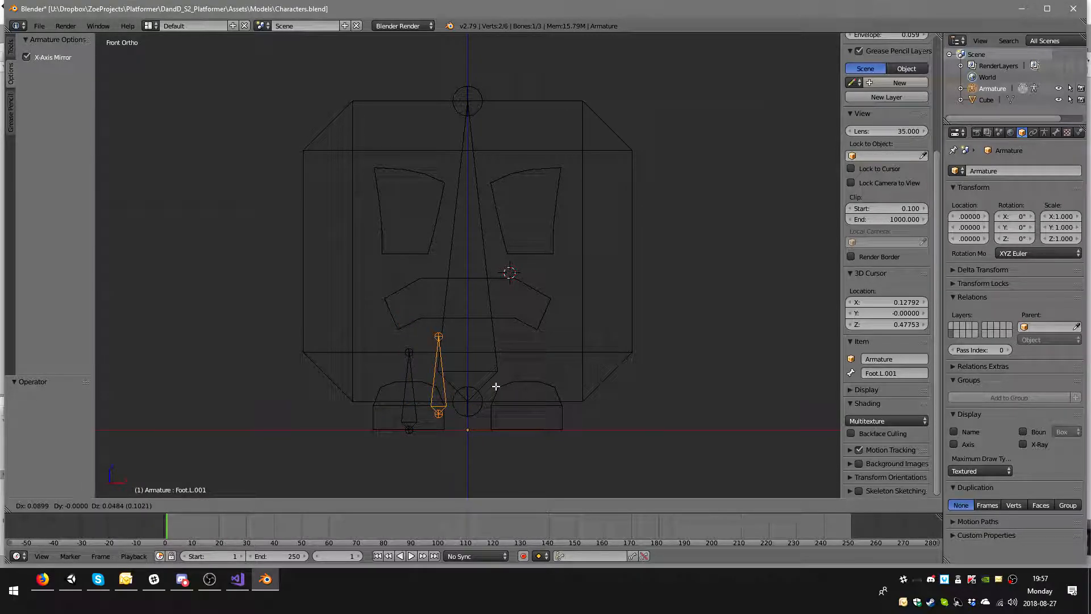
right_click(496, 386)
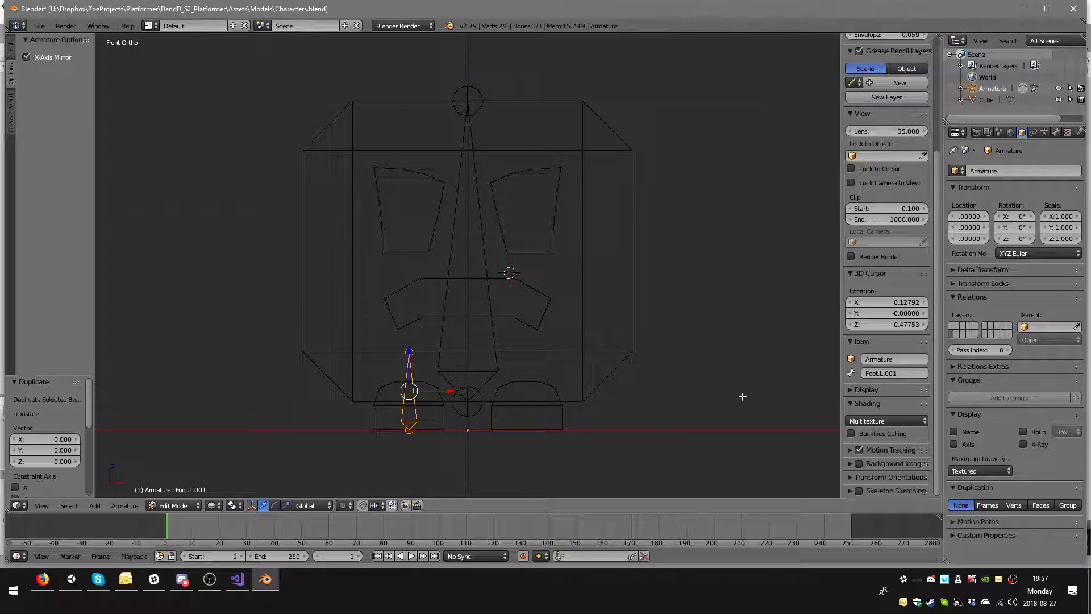
scroll(925, 434, up, 6)
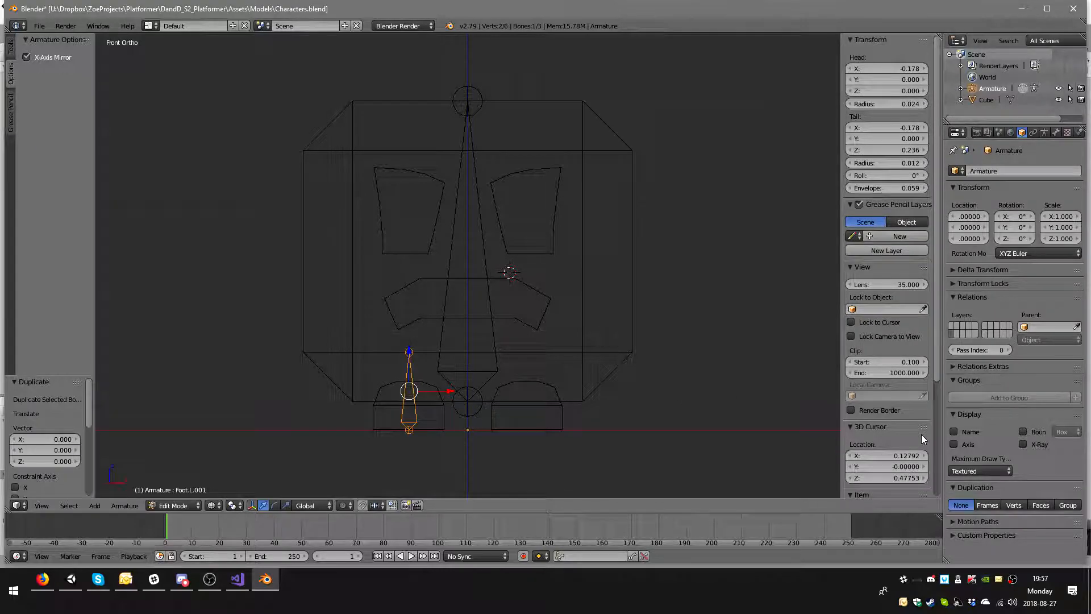
click(900, 69)
key(Home)
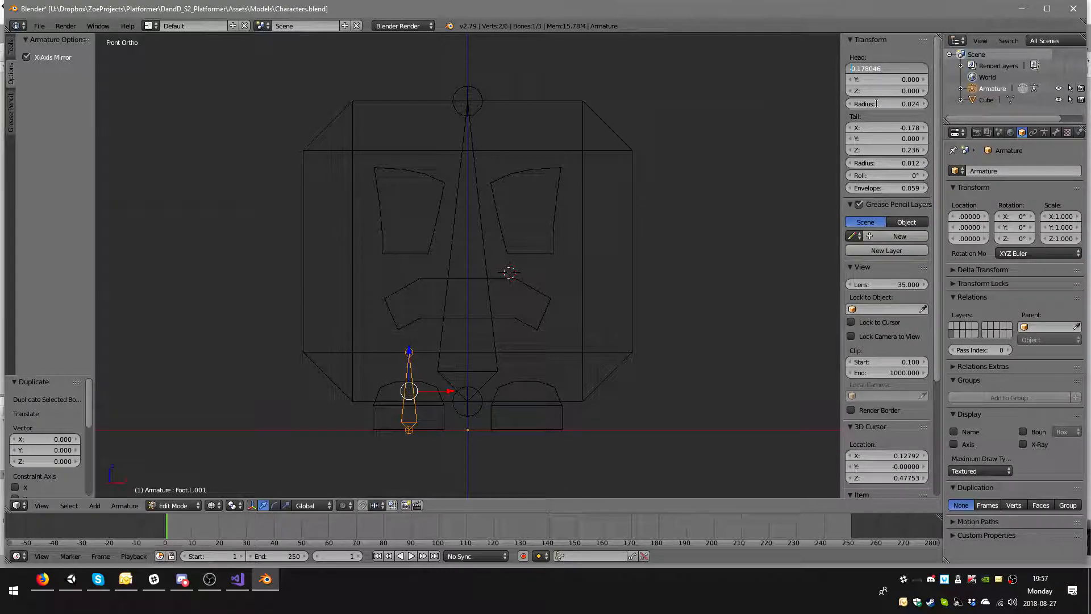
key(Delete)
key(Return)
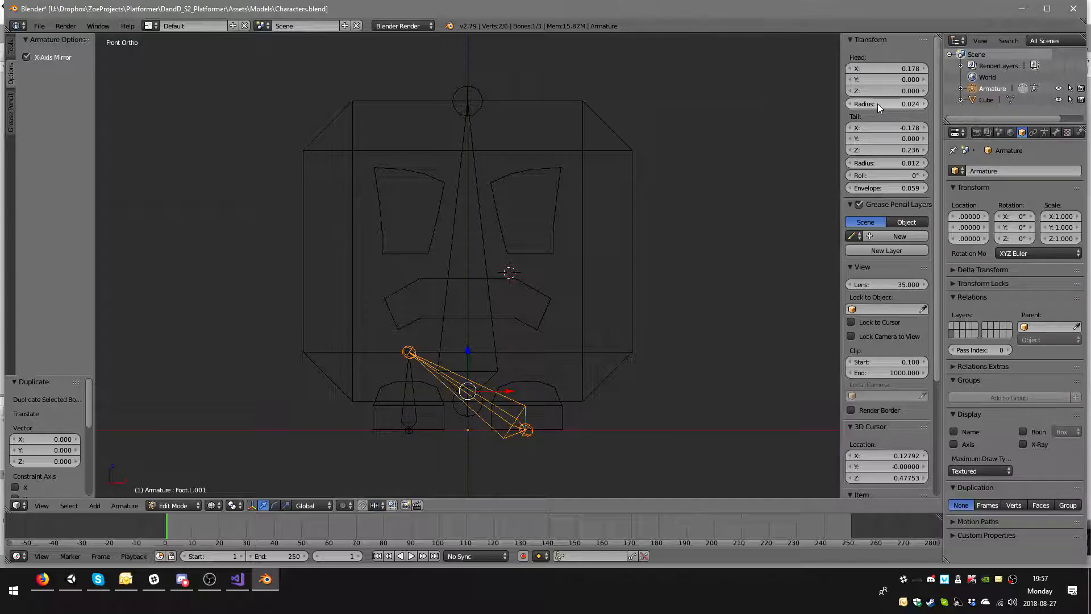
- Set the duplicated foot bone's tail X position to 0.178 so the bone stands upright
right_click(413, 353)
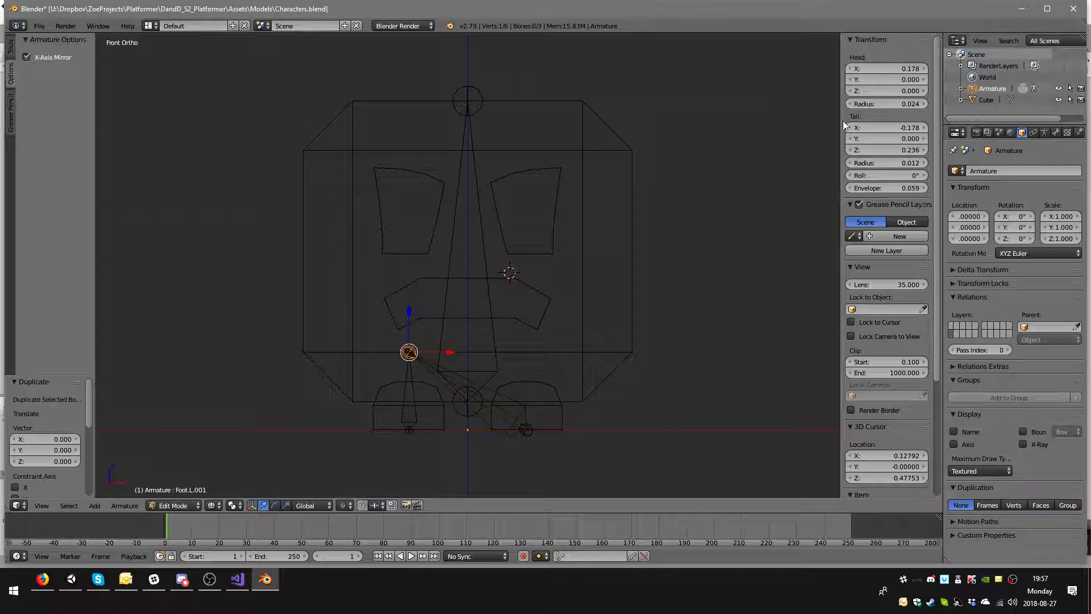
right_click(527, 430)
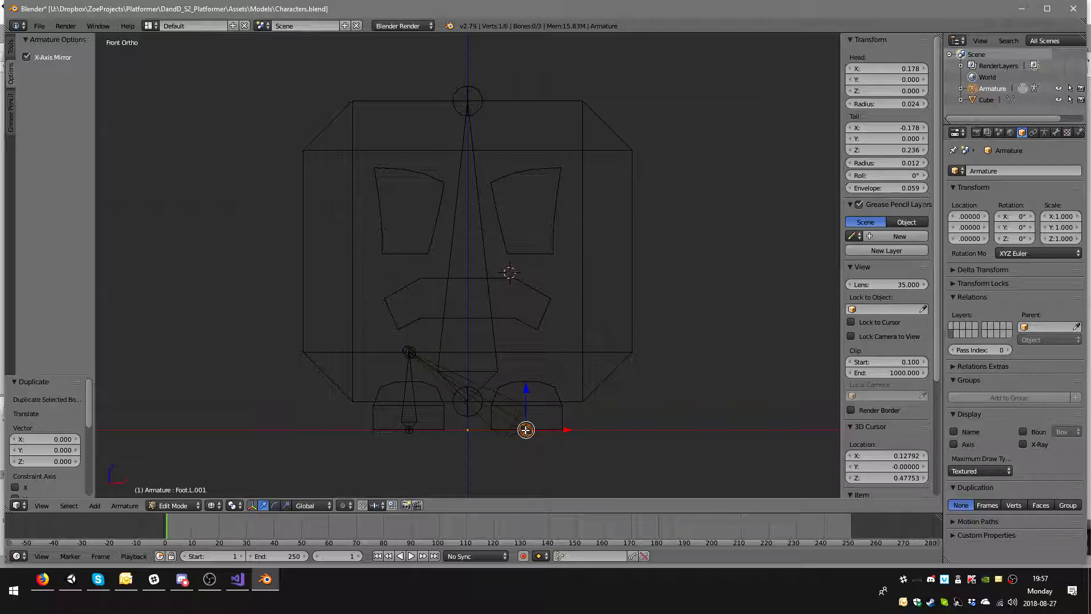
right_click(419, 357)
right_click(411, 353)
right_click(411, 353)
right_click(411, 354)
click(855, 128)
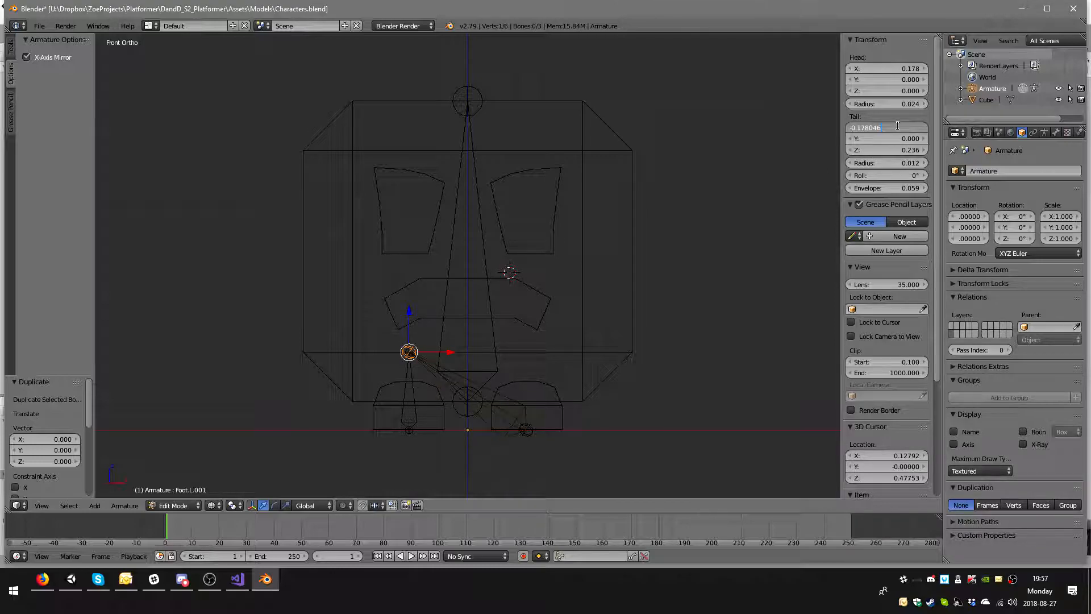
key(Delete)
key(Return)
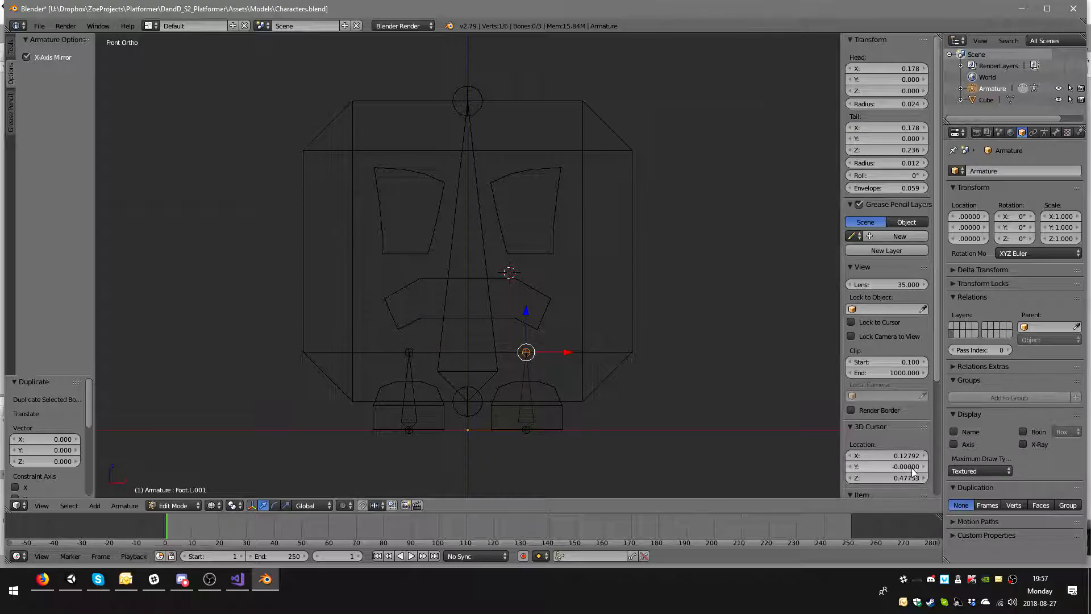
- Rename the duplicated foot bone as Foot.R
scroll(918, 372, down, 5)
click(903, 391)
drag(905, 391, 880, 392)
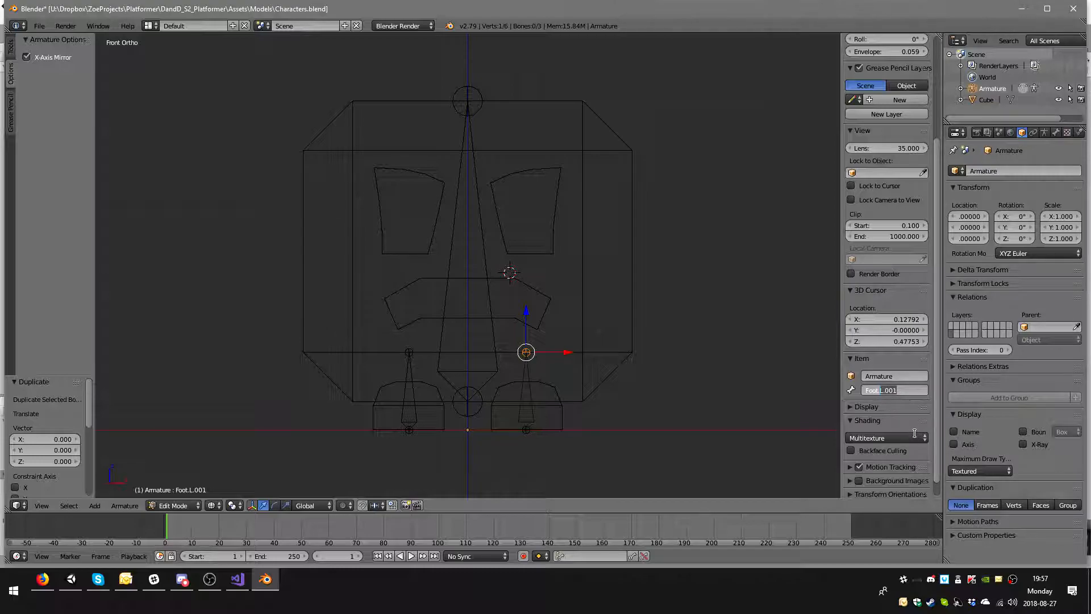
text(R)
key(Return)
- Try shifting the tip of Foot.R about 0.090 along X with mirroring active, and undo the move
key(g)
key(x)
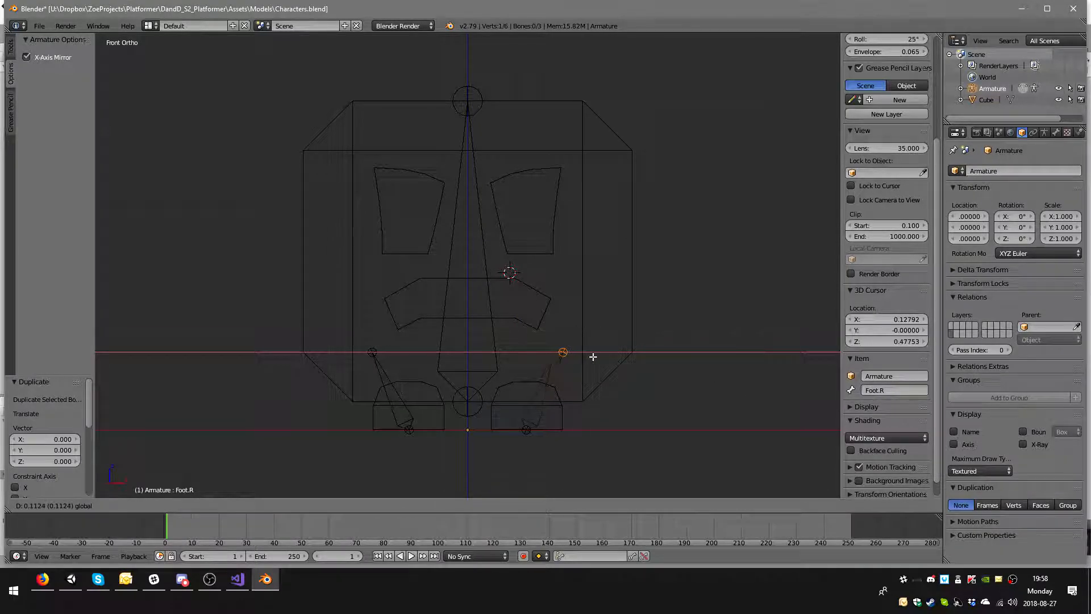
click(585, 355)
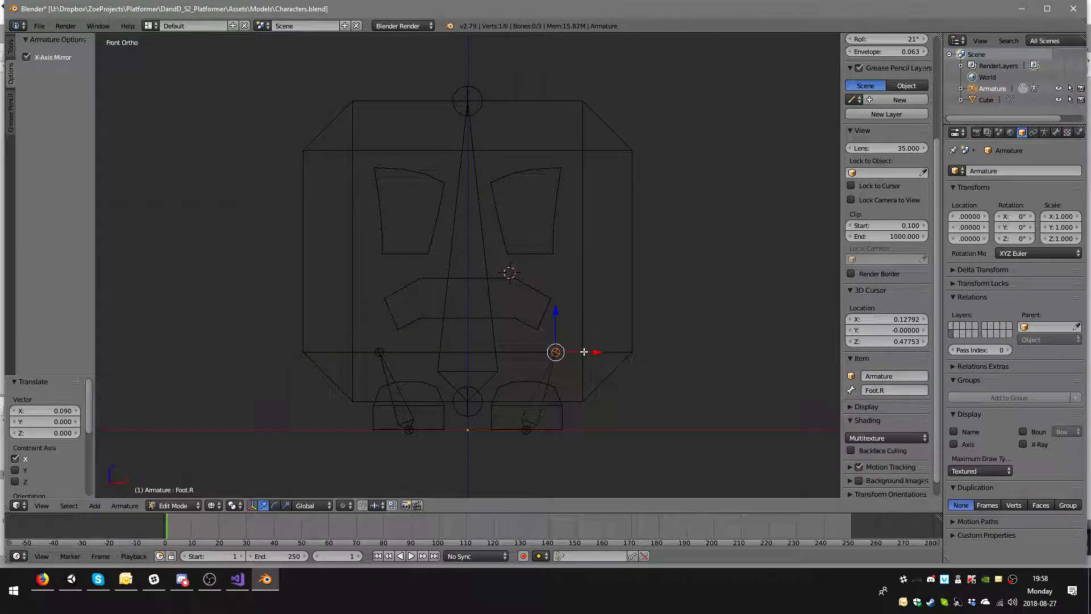
key(ctrl+z)
- In the side view, move the foot bones' tip about -0.463 along Y to the toe and lower it to mid-foot height
middle_drag(600, 339, 460, 317)
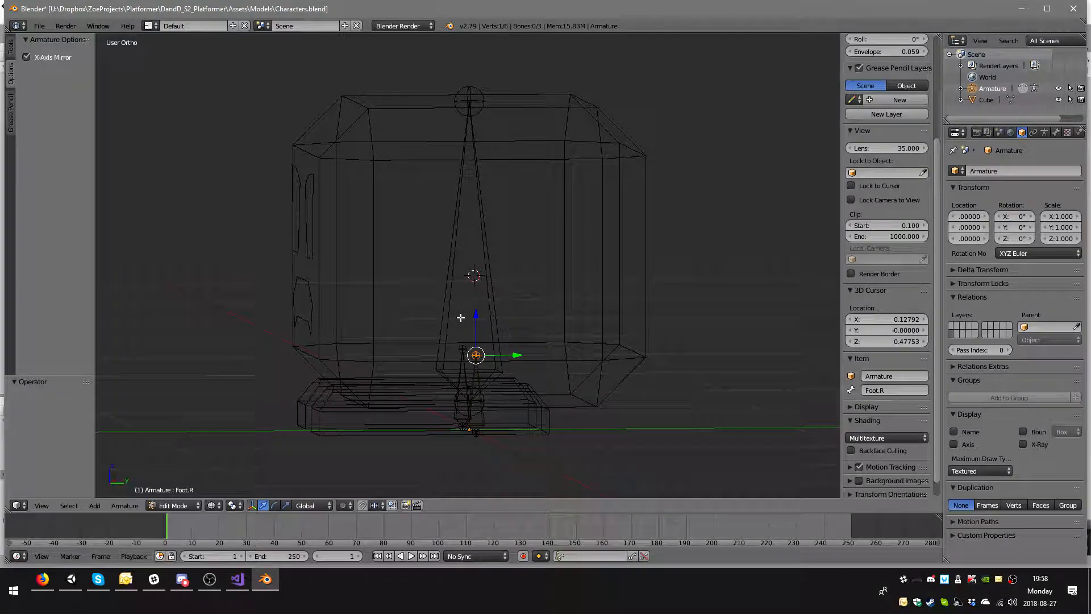
key(KP_1)
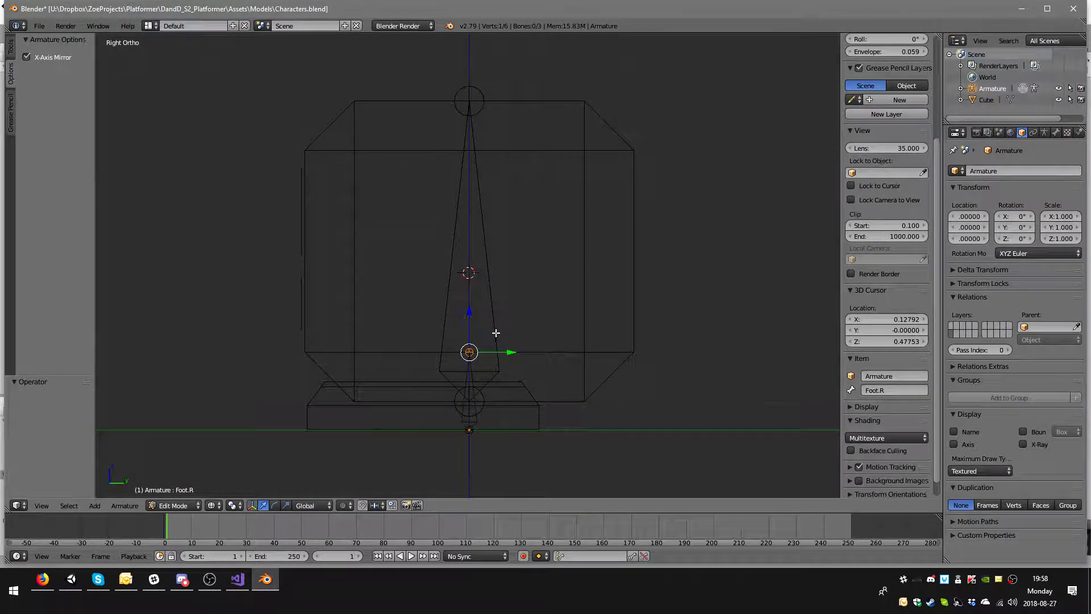
drag(511, 353, 371, 365)
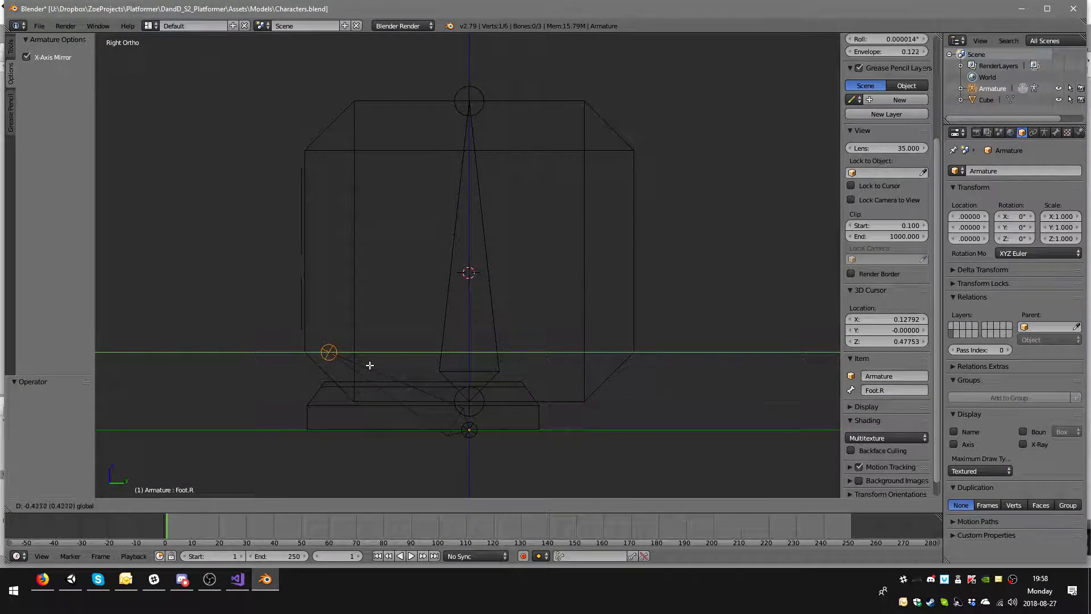
click(360, 365)
key(g)
key(z)
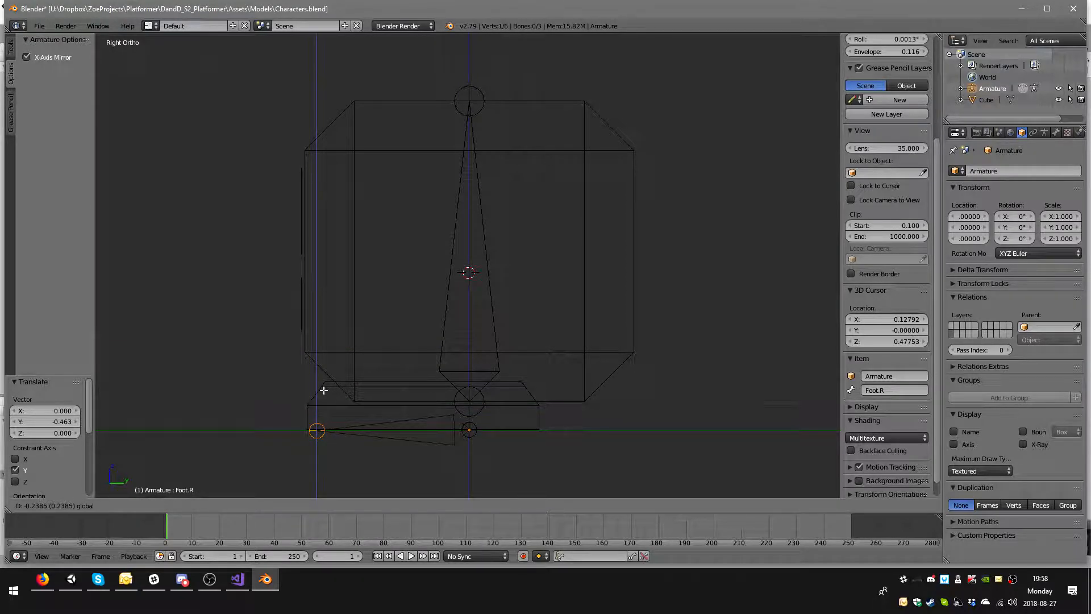
click(322, 366)
drag(361, 407, 354, 409)
- Move the foot bones' head back along Y towards the heel and raise it to mid-foot height, level with the tip
right_click(471, 430)
drag(515, 431, 587, 431)
drag(546, 390, 538, 366)
click(581, 411)
drag(578, 406, 537, 410)
middle_drag(536, 409, 595, 345)
key(KP_1)
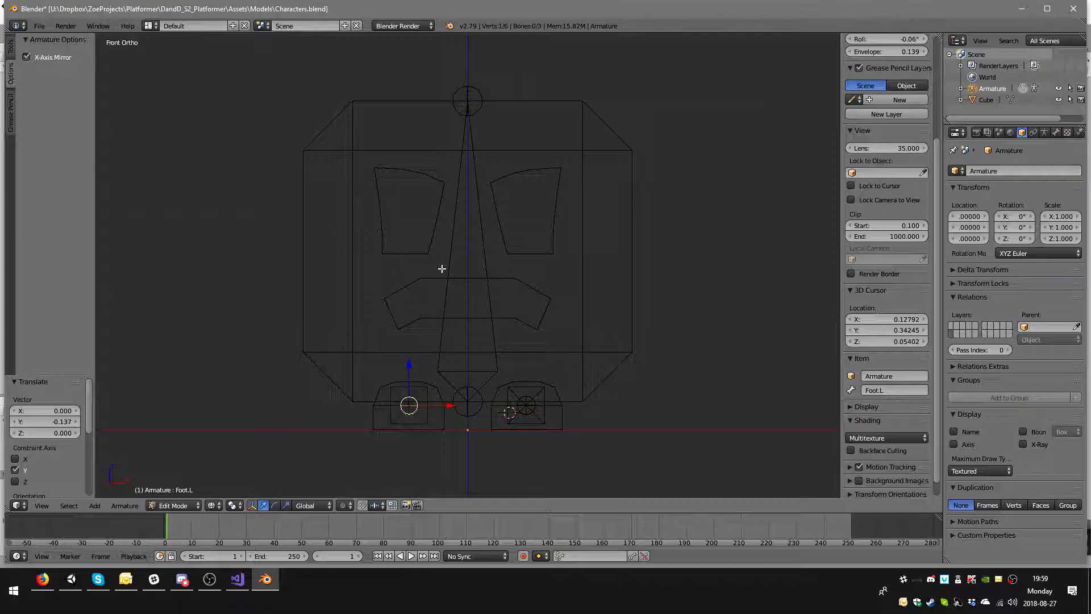
- Add a new bone at the origin, raise it along Z, and move it about -0.194 along X over the eye
click(477, 426)
key(shift+a)
click(485, 407)
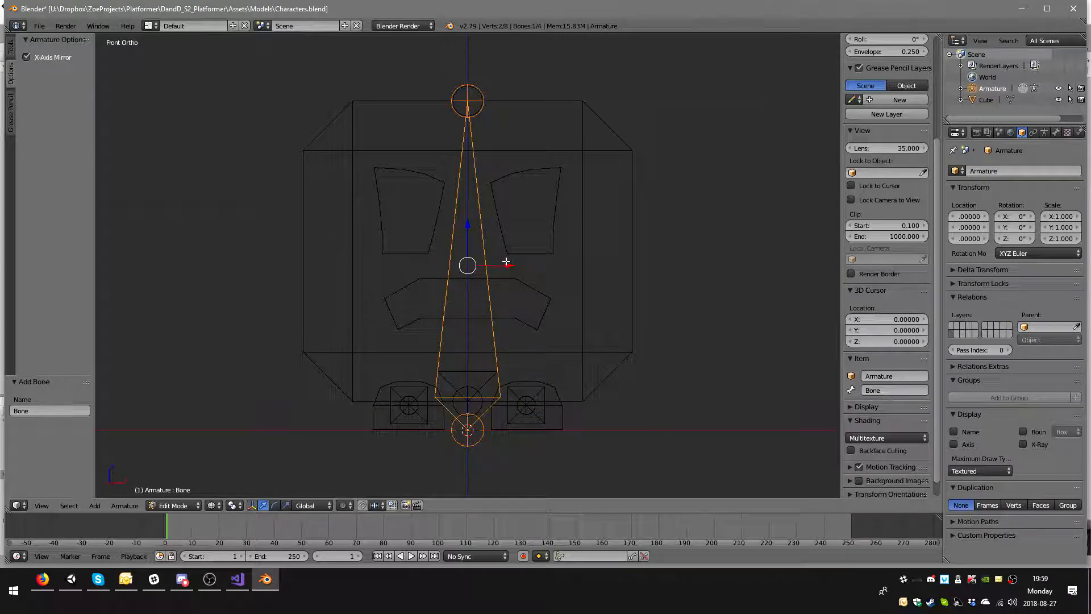
drag(468, 230, 467, 153)
drag(506, 185, 442, 199)
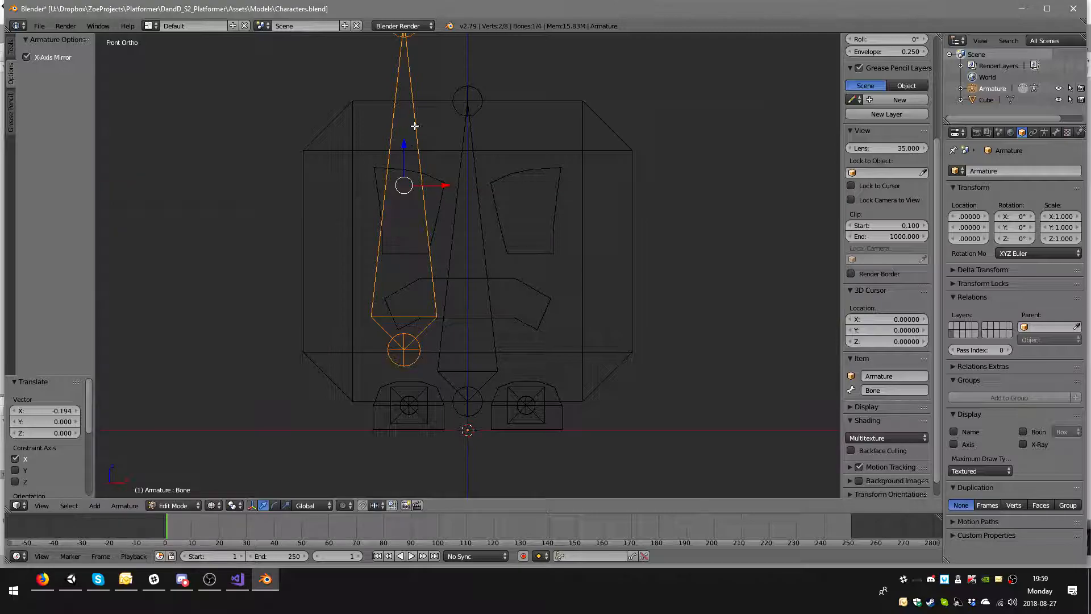
- Select the tip of the new bone above the character's head
right_click(401, 37)
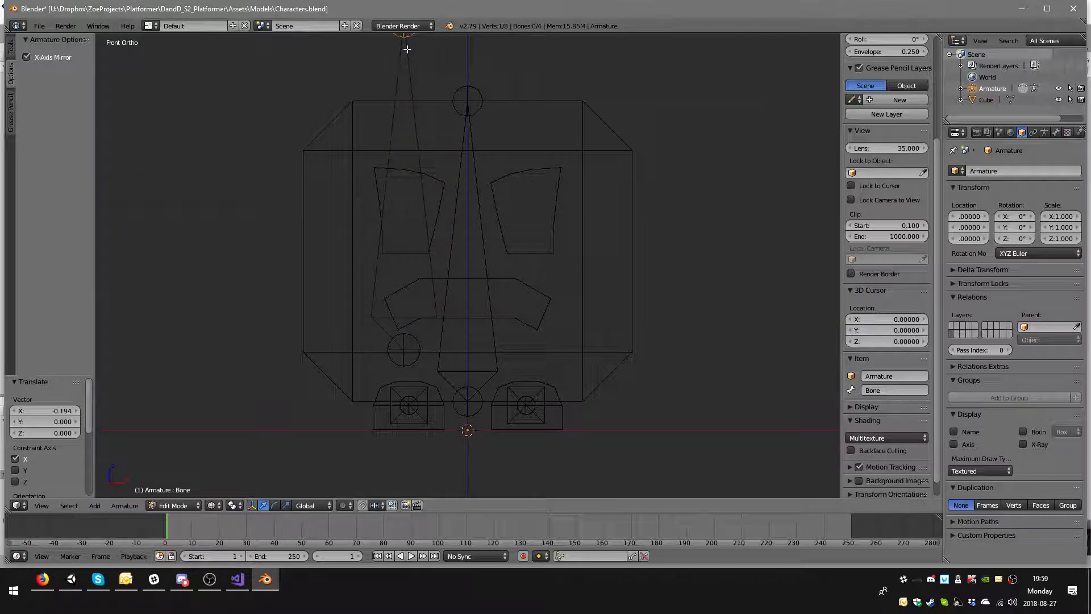
shift+middle_drag(452, 76, 450, 117)
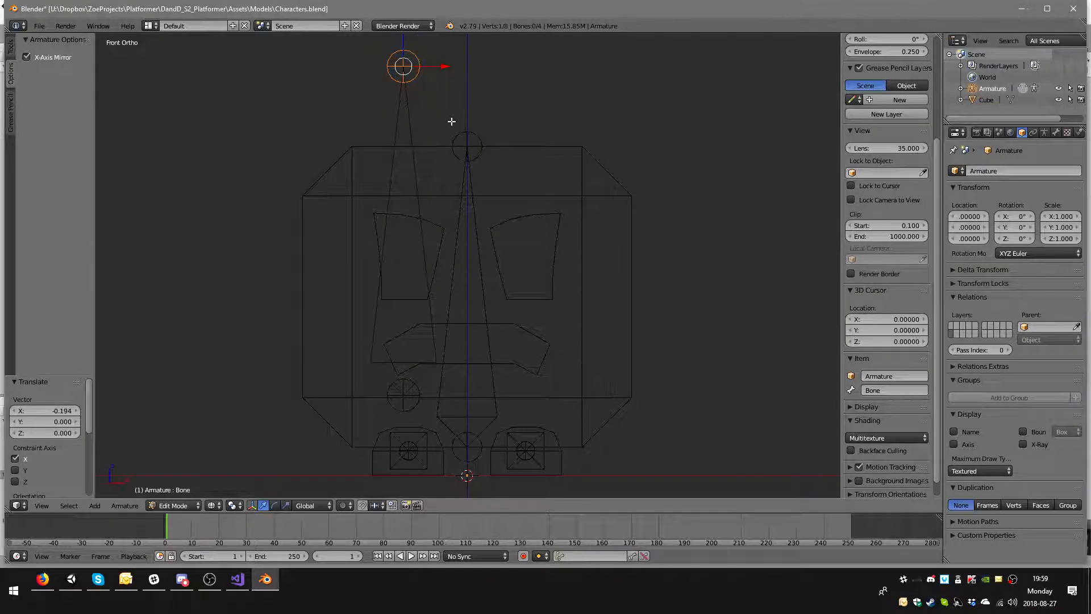
- Fit the new bone to the character's right eye, with its head at about X -0.18, Z 0.54 and tail at X -0.17, Z 0.79
drag(404, 34, 417, 185)
right_click(403, 395)
click(397, 359)
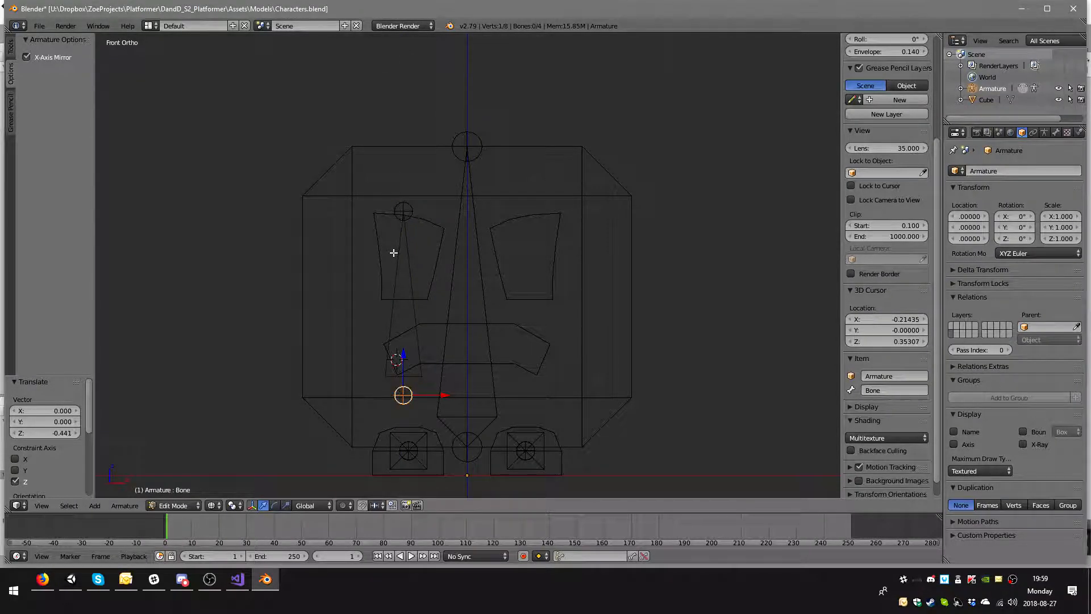
drag(402, 366, 396, 265)
drag(445, 299, 448, 298)
right_click(406, 213)
drag(432, 211, 412, 186)
- Move the whole right eye bone forward to the face, about -0.512 along the Y axis
key(KP_3)
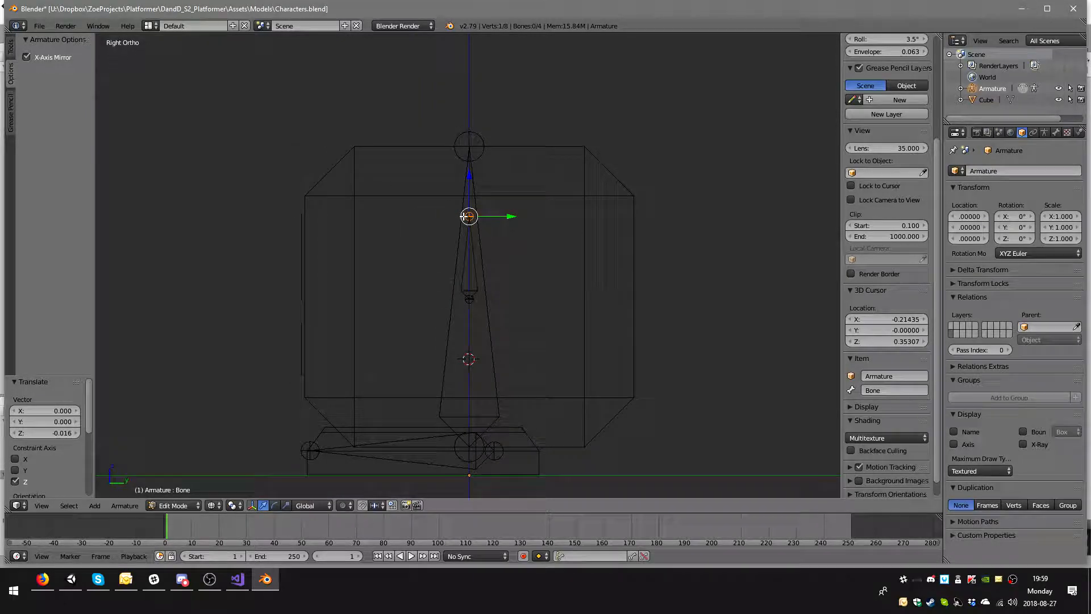
right_click(474, 261)
drag(508, 258, 339, 264)
middle_drag(340, 263, 537, 251)
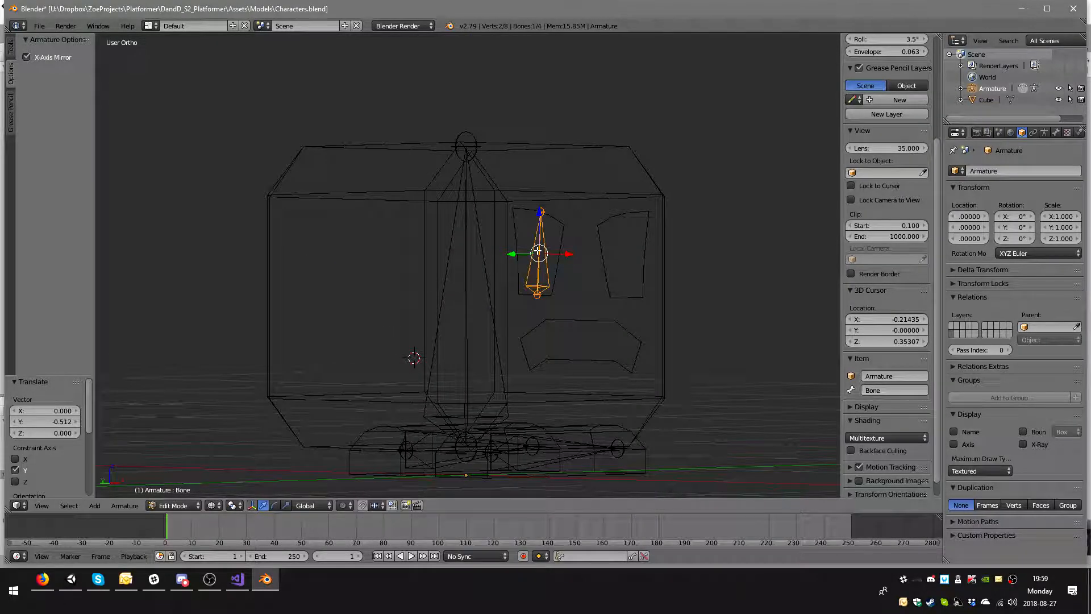
- Duplicate the right eye bone in place, without any offset
key(KP_1)
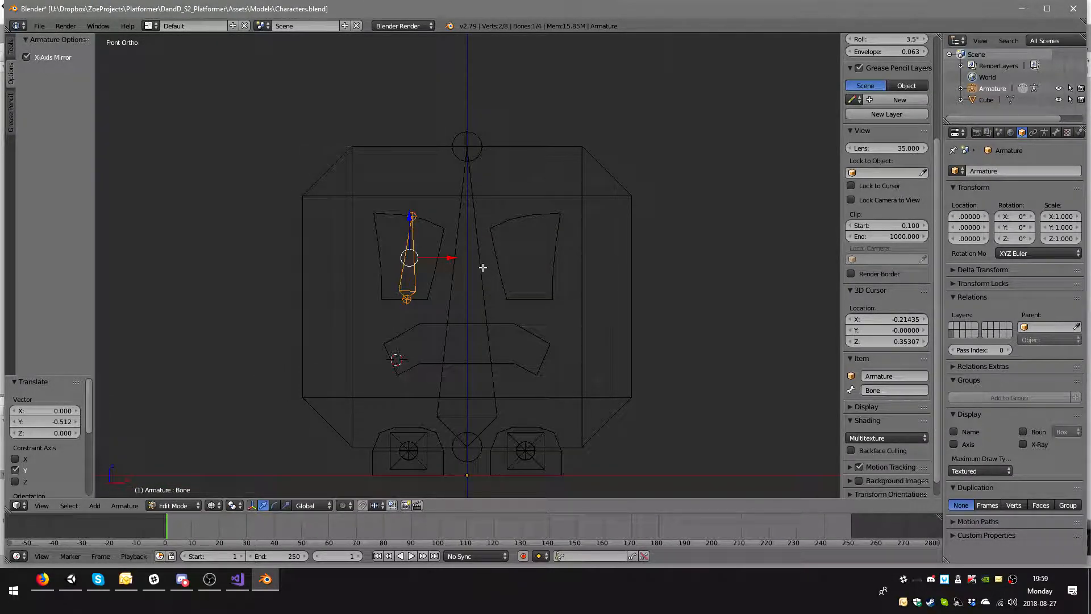
key(shift+d)
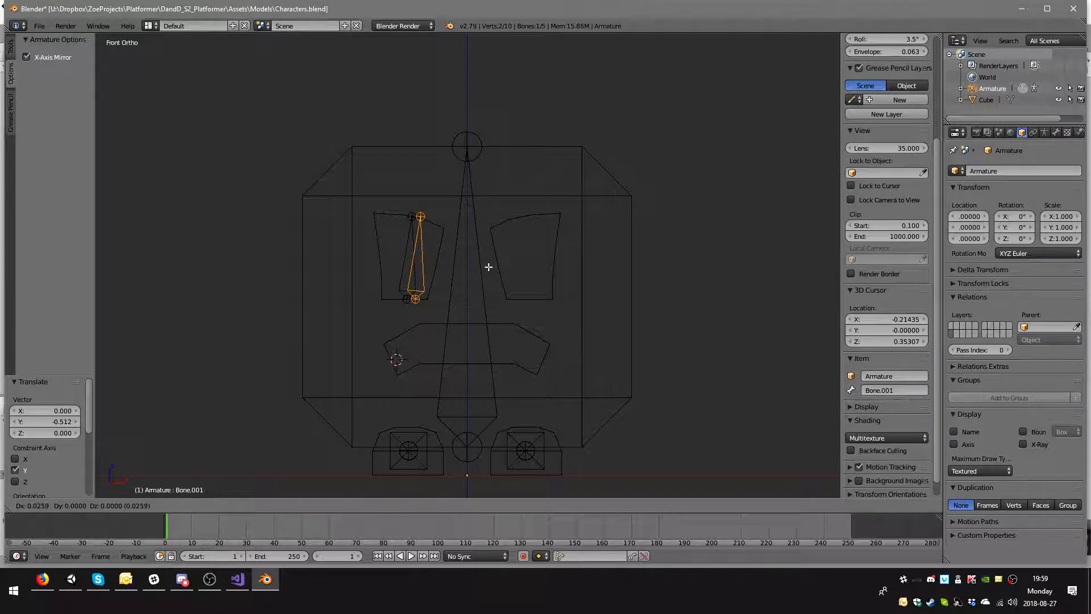
key(Escape)
scroll(903, 206, up, 6)
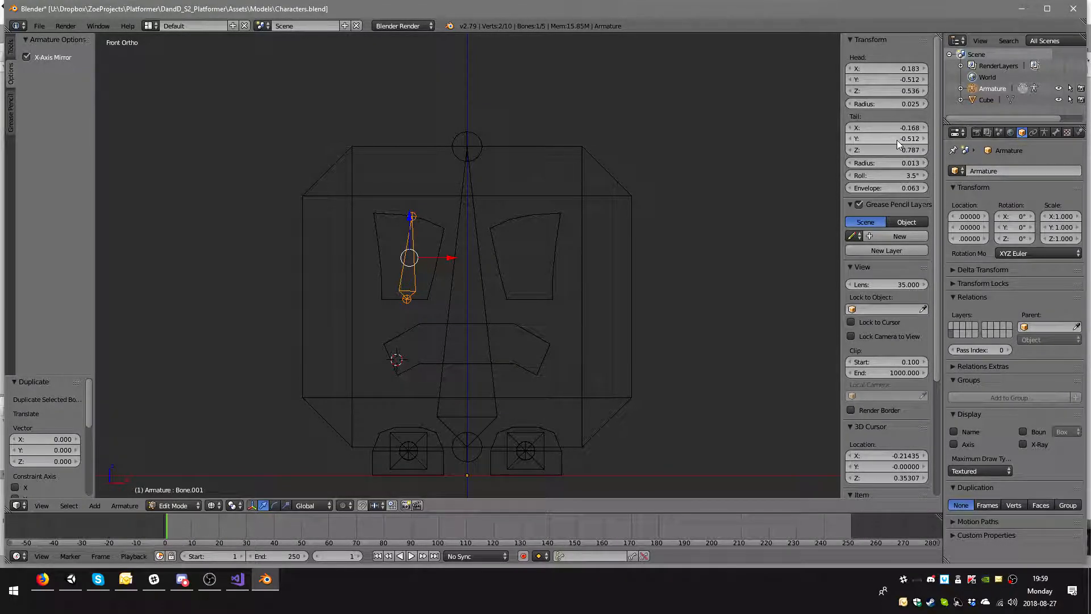
click(897, 139)
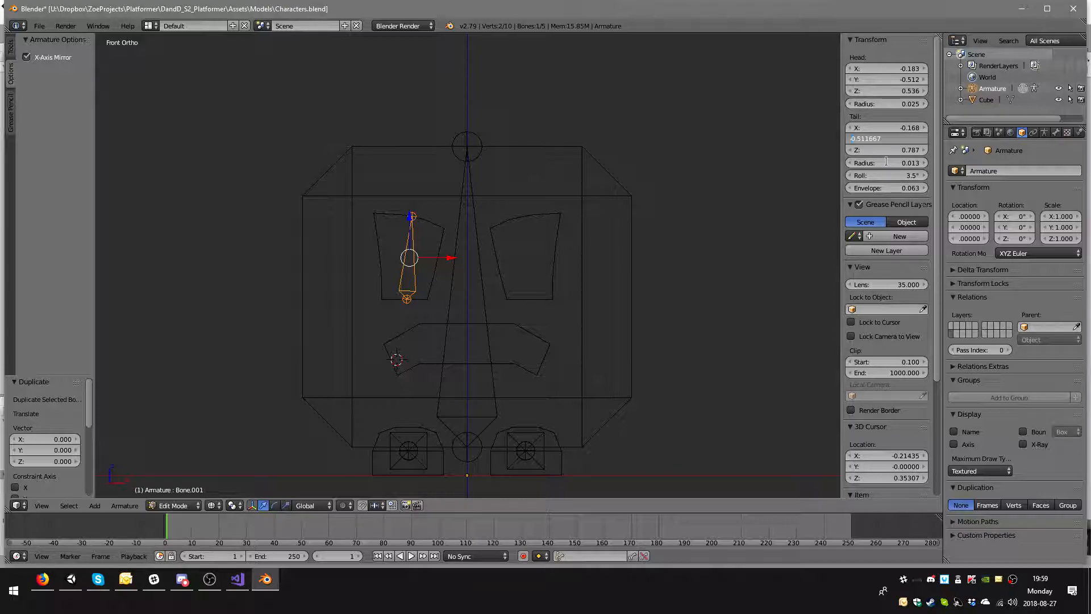
click(879, 125)
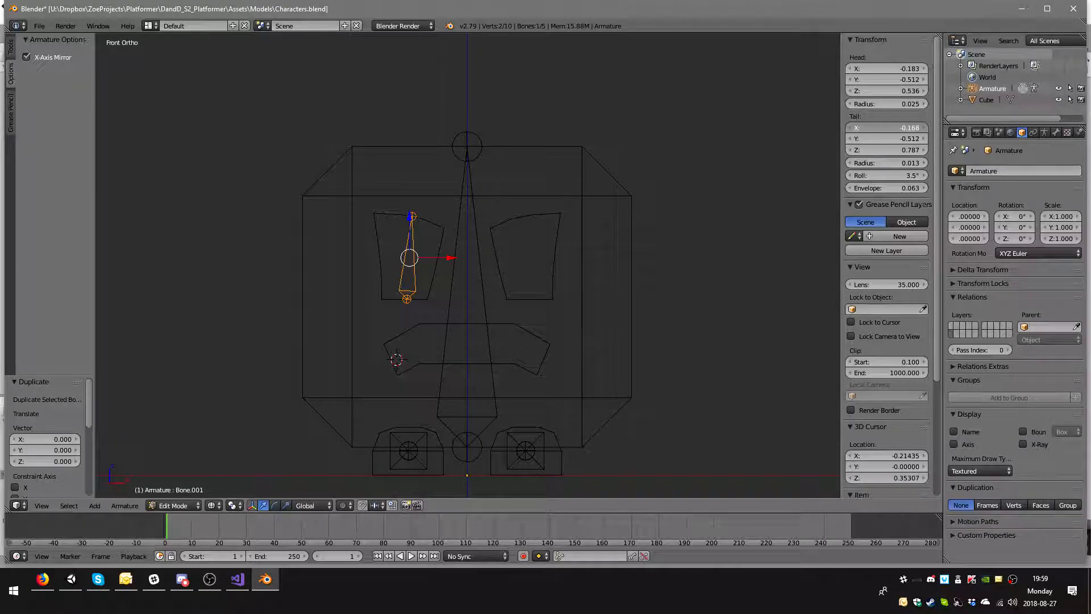
drag(899, 128, 896, 128)
click(898, 128)
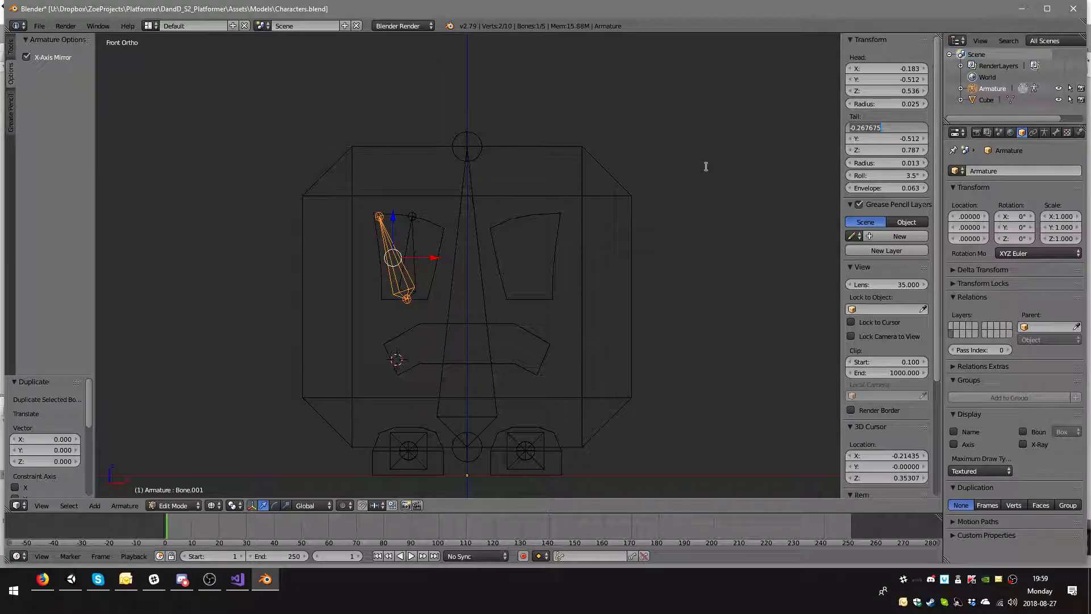
key(Escape)
key(ctrl+z)
- Mirror the duplicated bone onto the left eye by making its tail X 0.168 and its head X 0.183
click(890, 128)
key(Home)
key(End)
key(Home)
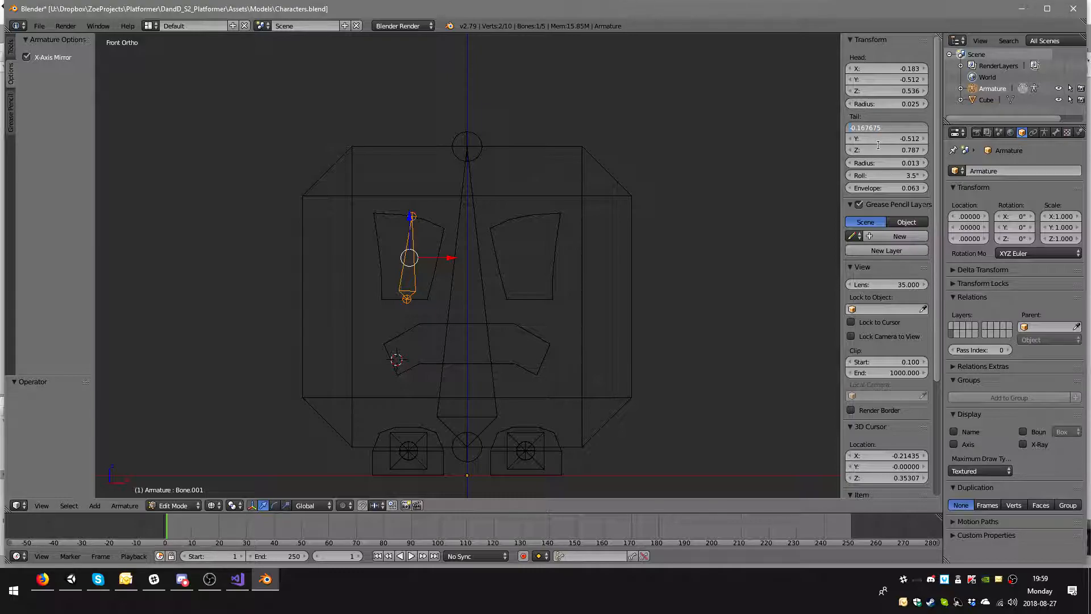
key(Delete)
key(Return)
click(871, 69)
key(Home)
key(Delete)
key(Return)
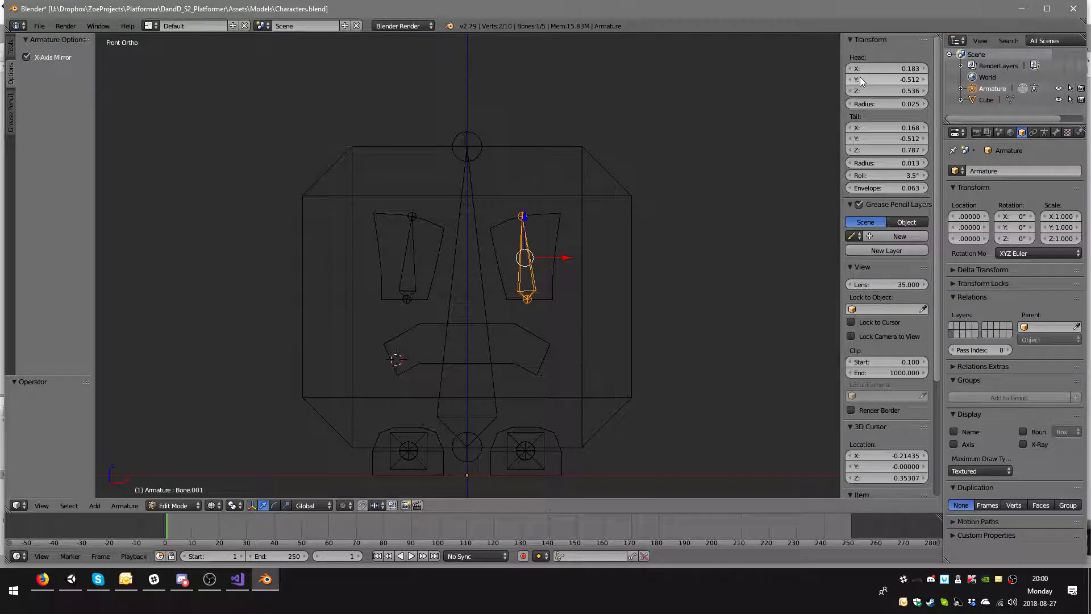
- Rename the duplicated left eye bone as Eye.L
mouse_move(671, 200)
middle_down()
mouse_move(536, 190)
mouse_move(561, 205)
mouse_move(674, 212)
mouse_move(663, 202)
mouse_move(675, 202)
middle_up()
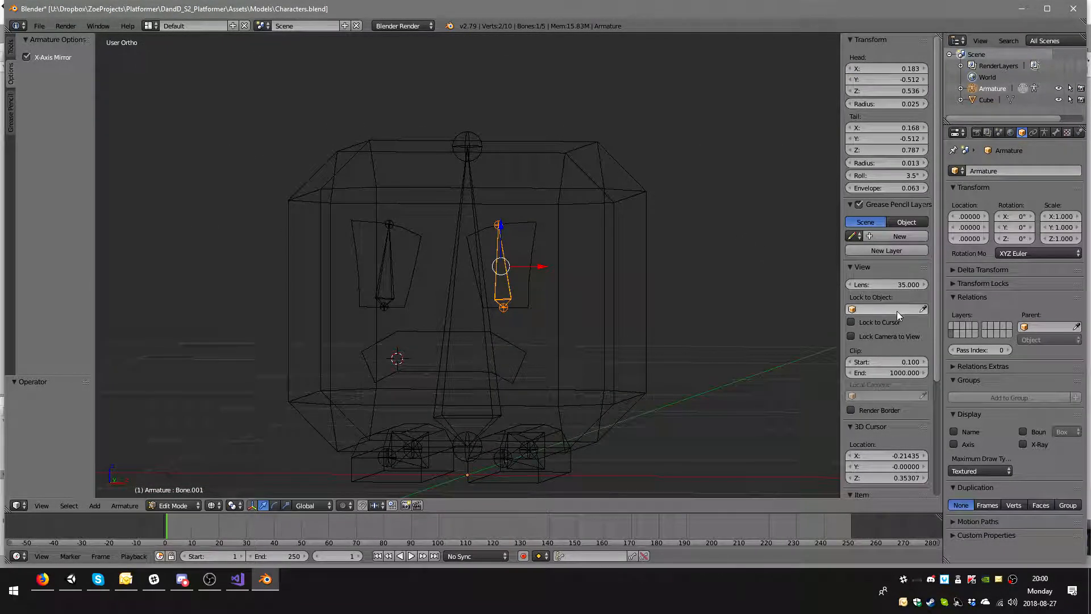
scroll(897, 309, down, 6)
click(910, 374)
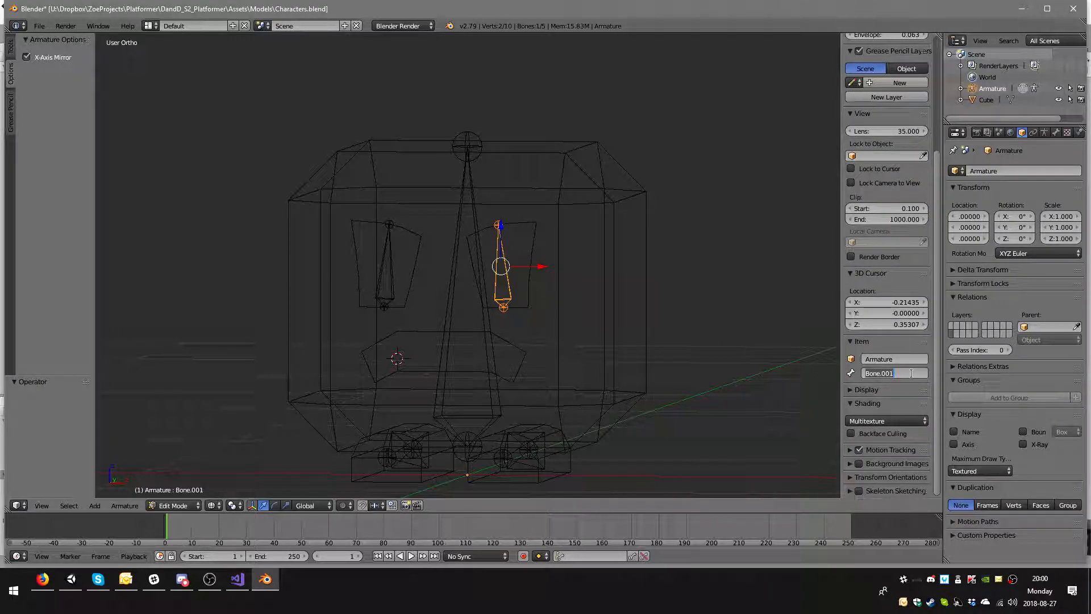
text(E)
key(BackSpace)
text(.L)
key(Return)
- Select the bone in the character's right eye and rename it Eye.R
right_click(392, 272)
middle_drag(736, 265, 694, 301)
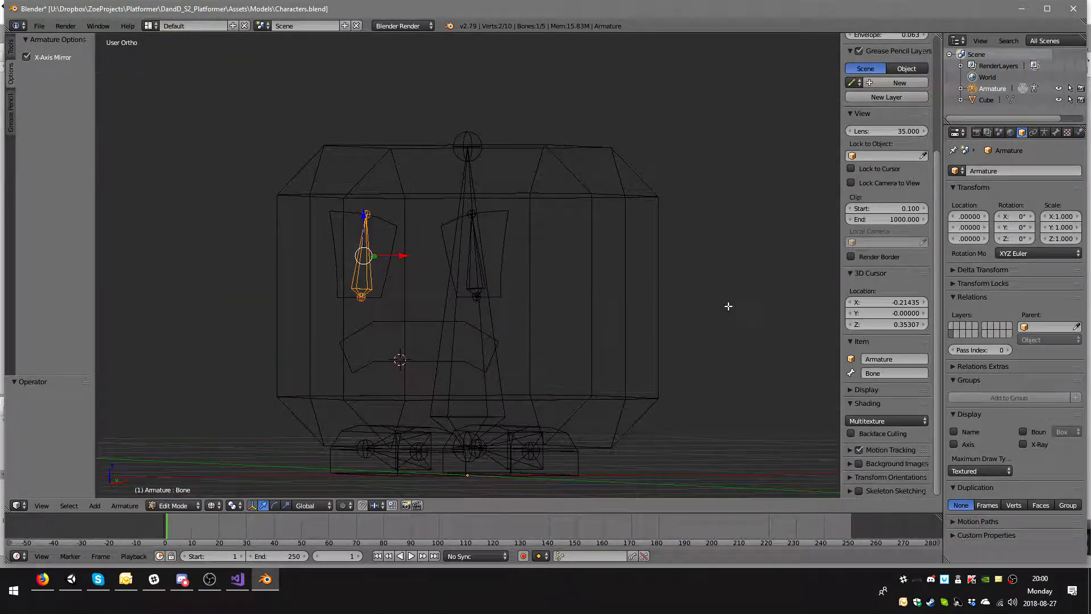
click(903, 375)
text(Eye R)
key(Return)
- Try to rename the bone in the character's left foot as Foot.L
right_click(527, 459)
right_click(508, 458)
middle_drag(552, 438, 560, 439)
double_click(904, 372)
text(L)
key(Return)
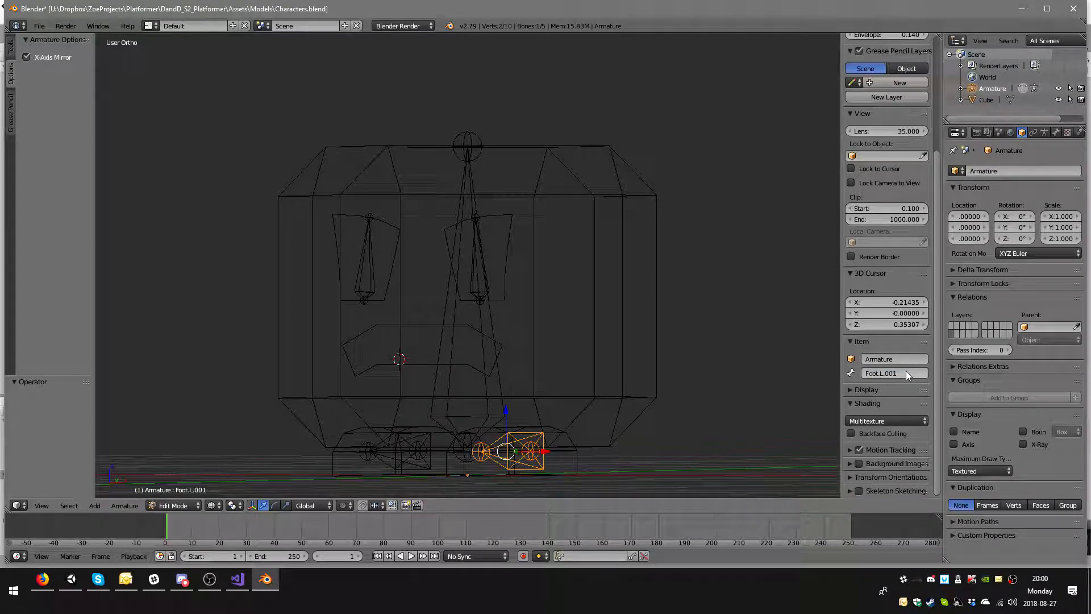
- Rename the bone in the character's right foot as Foot.R
right_click(387, 461)
double_click(904, 372)
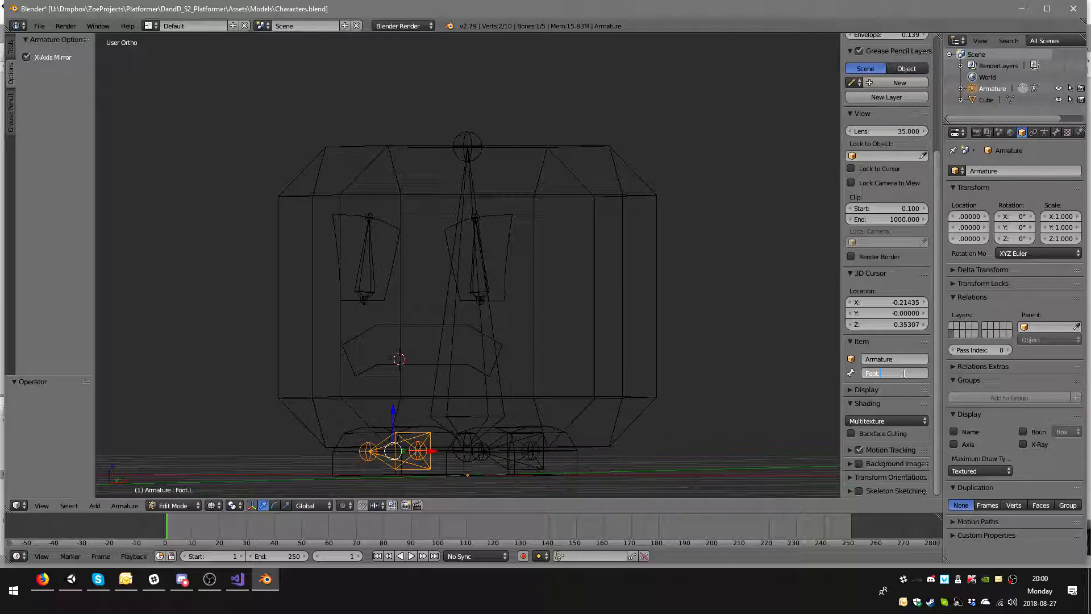
key(Return)
- Remove the numeric suffix from the left foot bone's name so it reads Foot.L
right_click(547, 466)
double_click(909, 373)
key(BackSpace)
key(BackSpace)
key(BackSpace)
key(BackSpace)
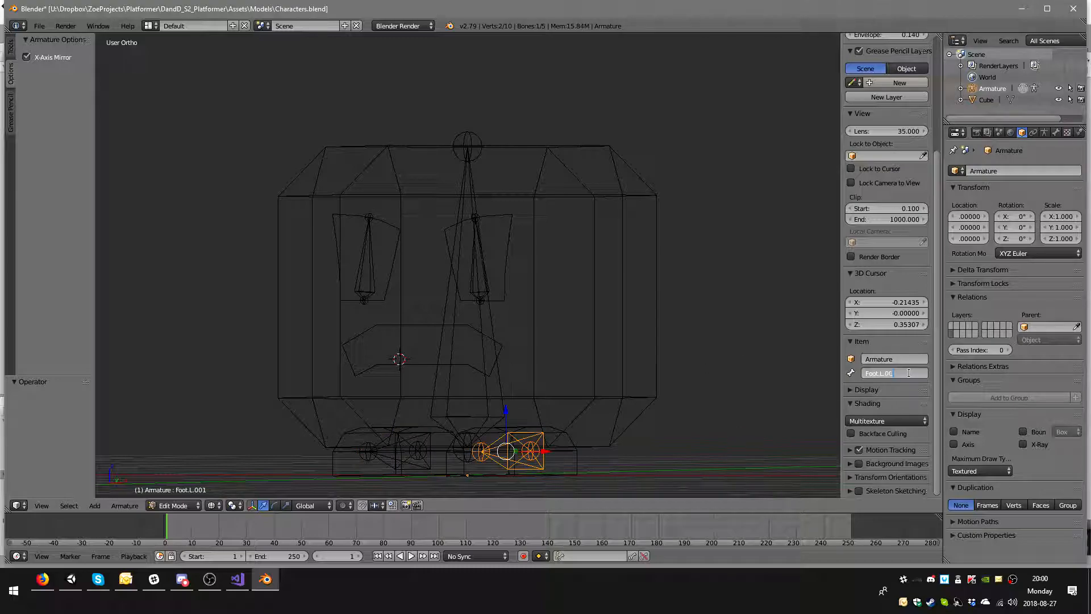
key(Return)
- Duplicate both eye bones in front view and place the copies above the mouth's centre, offset about X 0.152 and Z -0.138
middle_drag(606, 258, 496, 318)
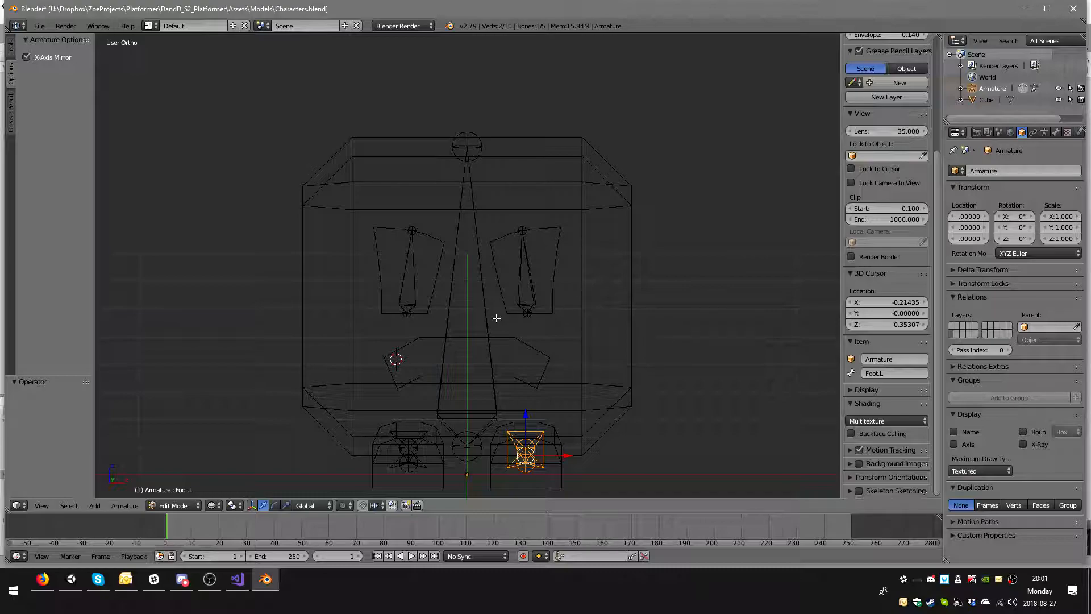
mouse_move(540, 312)
middle_down()
mouse_move(482, 307)
mouse_move(530, 314)
middle_up()
right_click(530, 314)
key(KP_1)
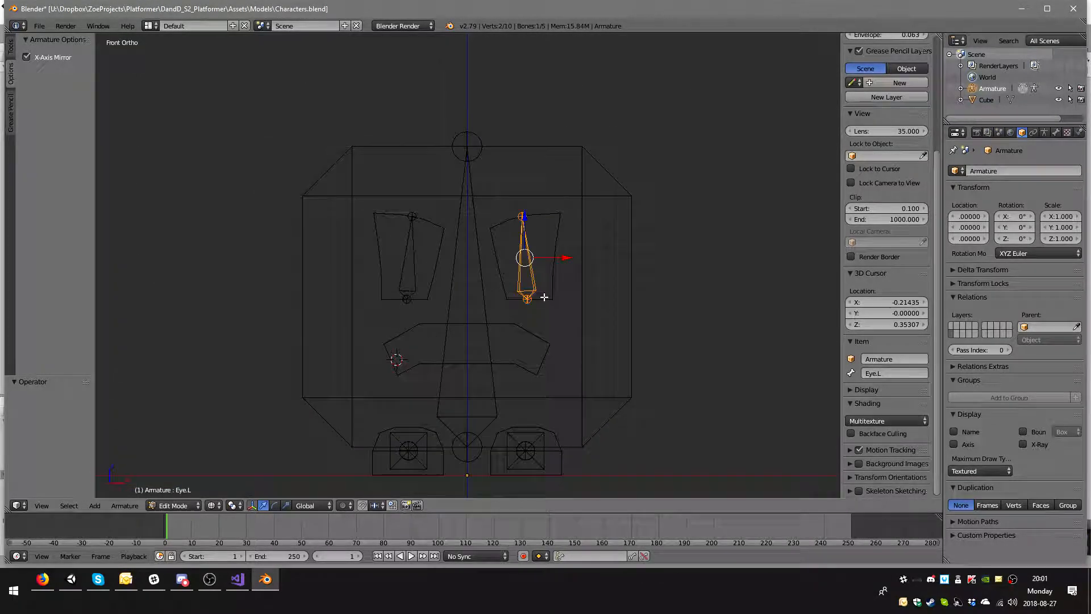
shift+right_click(402, 259)
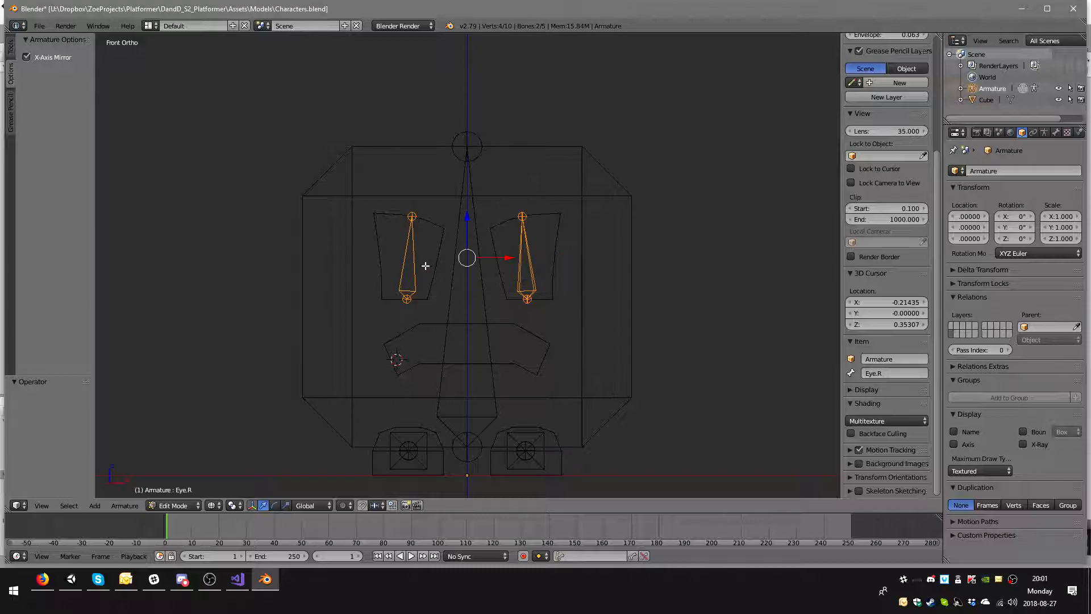
key(shift+d)
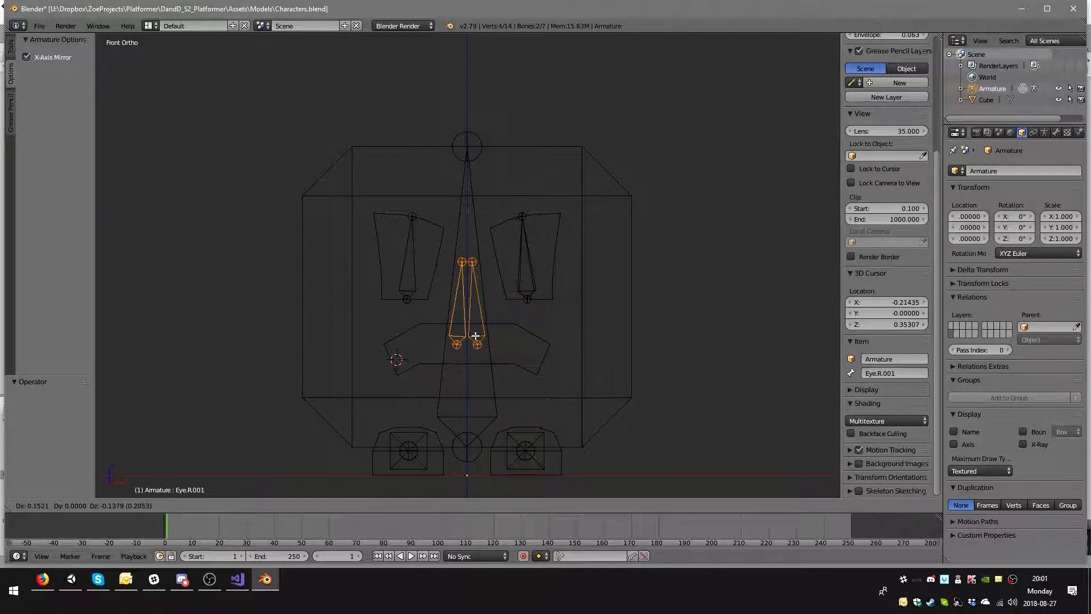
click(475, 336)
- Move the mirrored mouth bones' tails about -0.22 in X and -0.29 in Z to the mouth corners, and adjust their heads near the mouth's centre
right_click(462, 262)
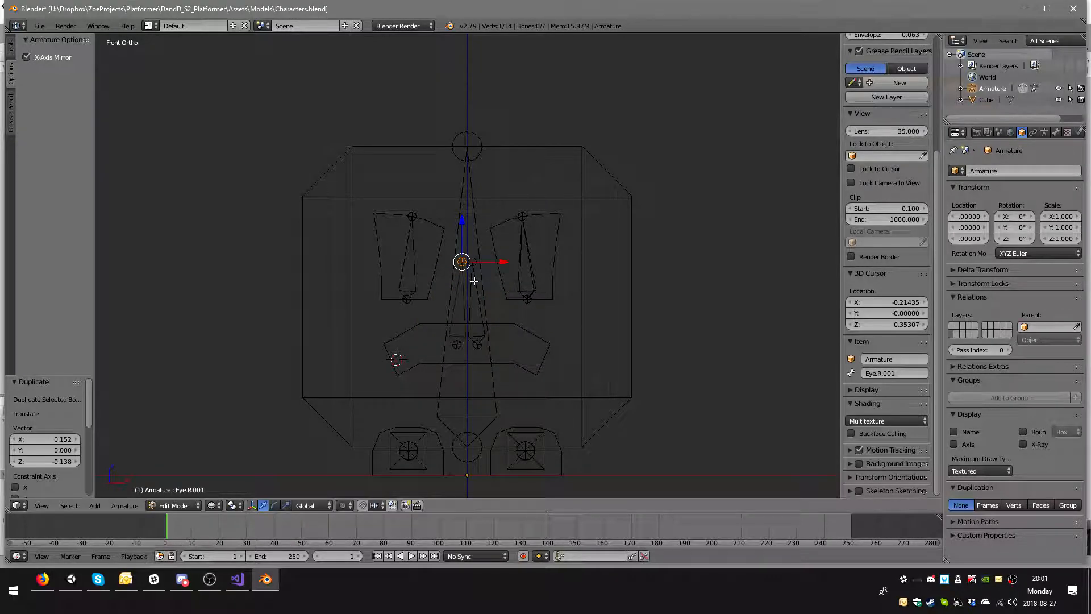
key(g)
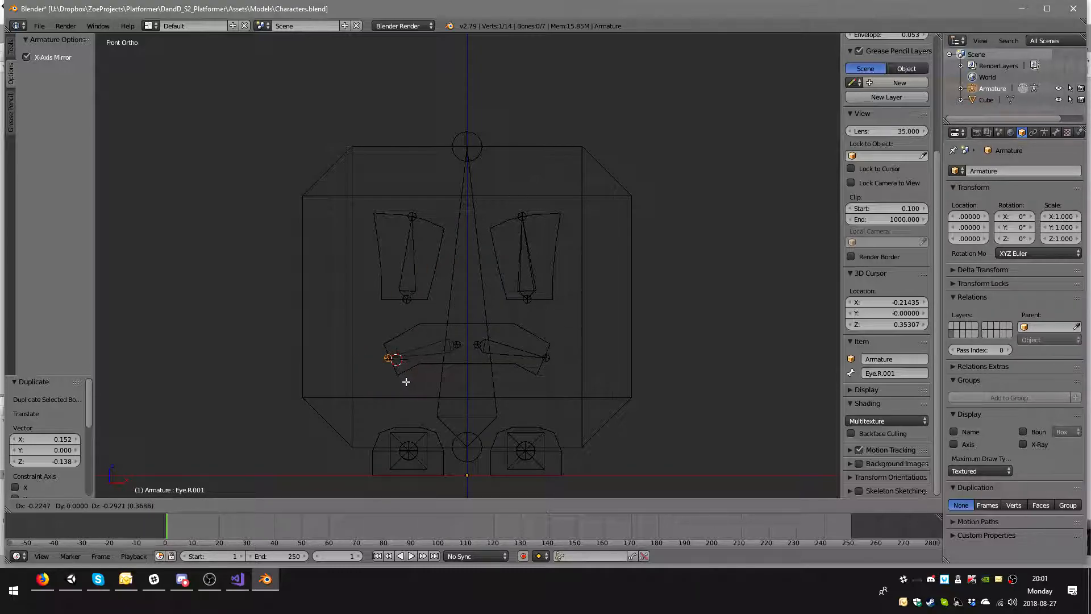
click(407, 380)
right_click(457, 345)
drag(457, 316, 496, 340)
drag(462, 304, 461, 305)
drag(496, 341, 495, 342)
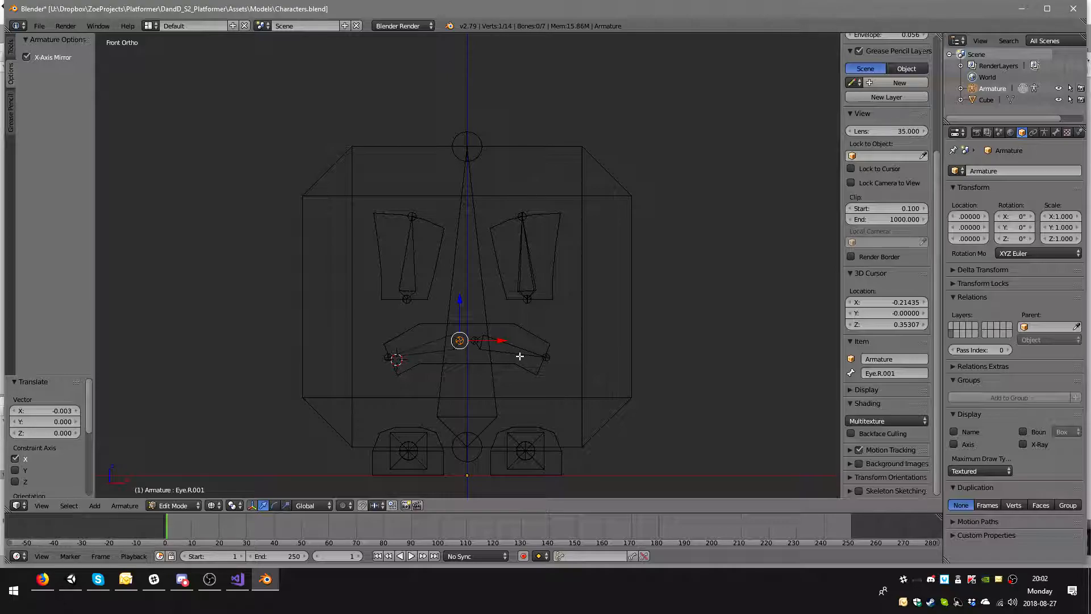
- Compare the transform values of the left and right eye bones
right_click(529, 259)
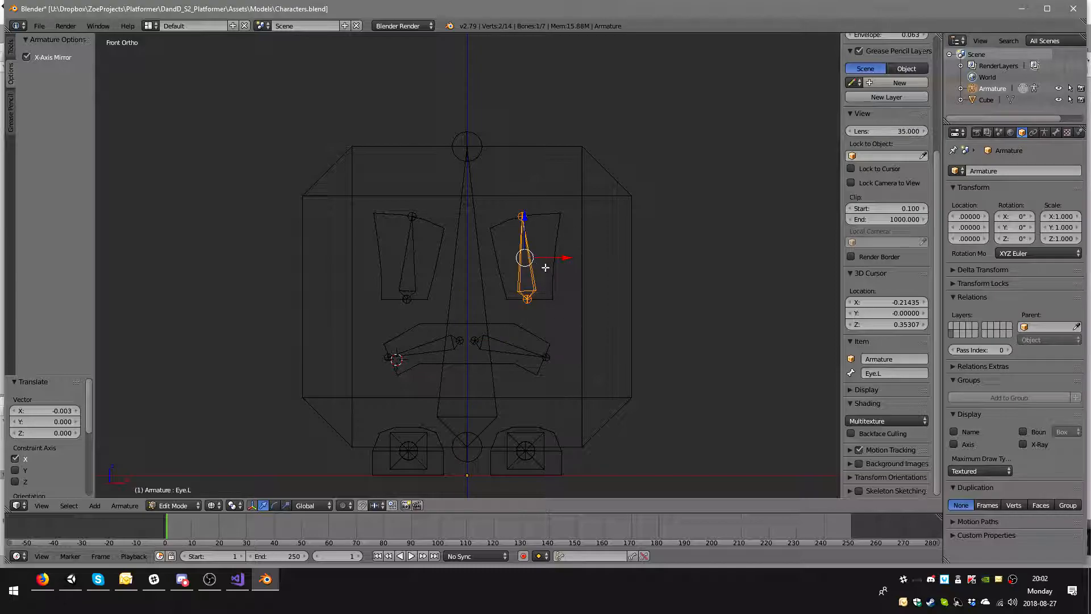
scroll(636, 273, up, 3)
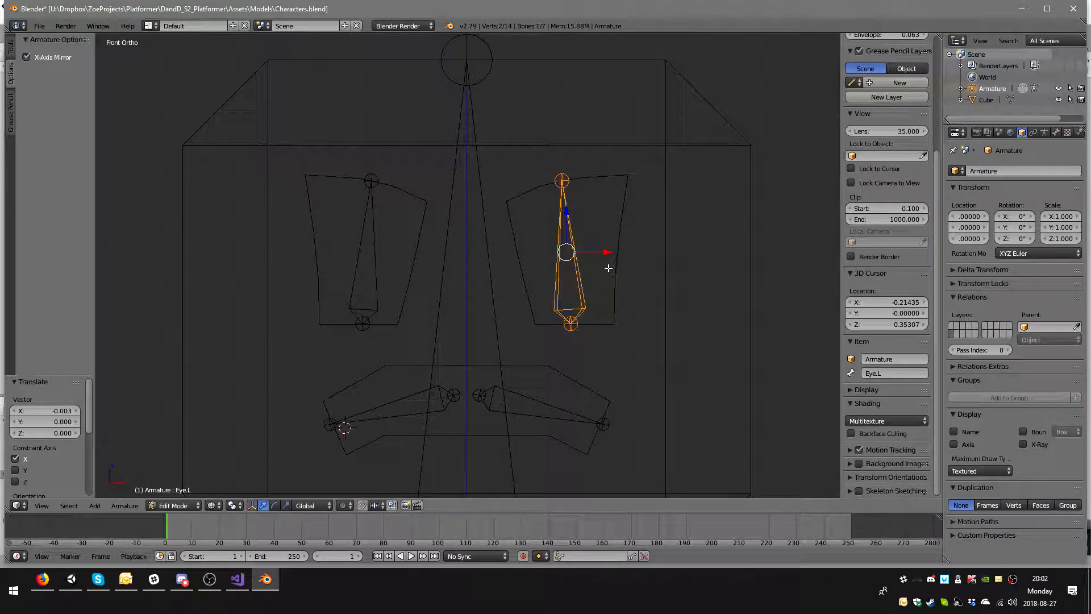
right_click(375, 260)
right_click(578, 266)
click(892, 328)
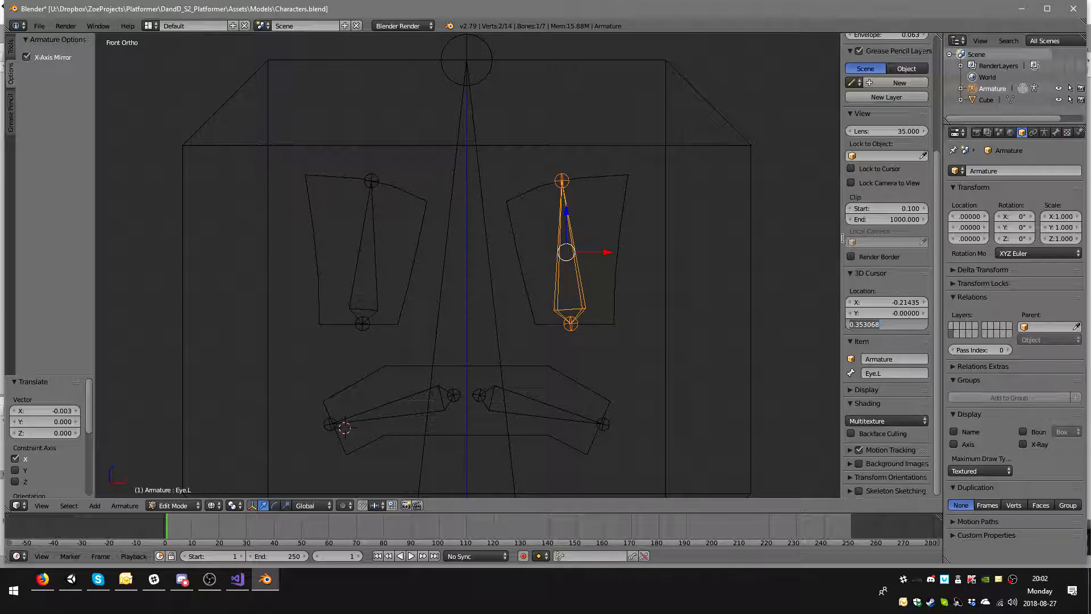
key(Return)
scroll(936, 393, up, 6)
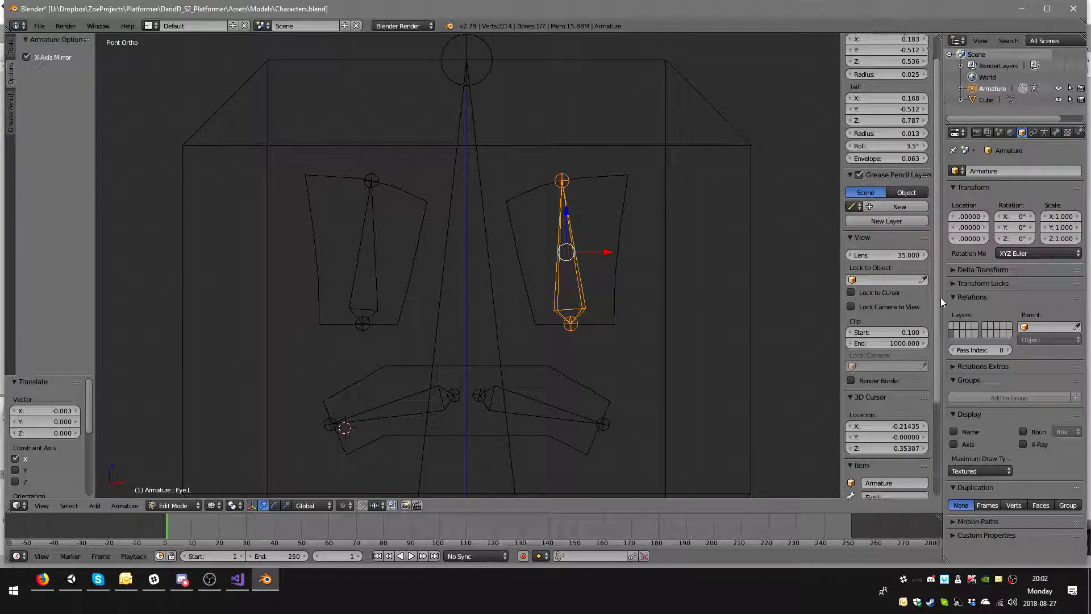
right_click(373, 250)
- Set the roll of the Eye.L bone to -3.5°
right_click(560, 256)
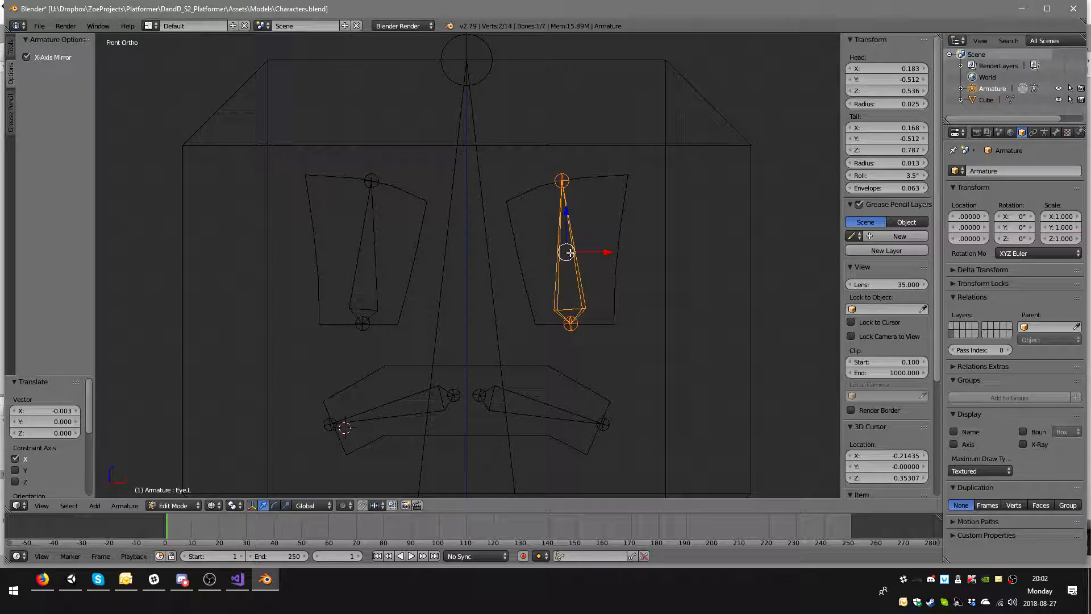
click(898, 175)
click(855, 175)
text(-)
key(Return)
- Compare the transform values of the Foot.R and Foot.L bones
scroll(545, 355, down, 2)
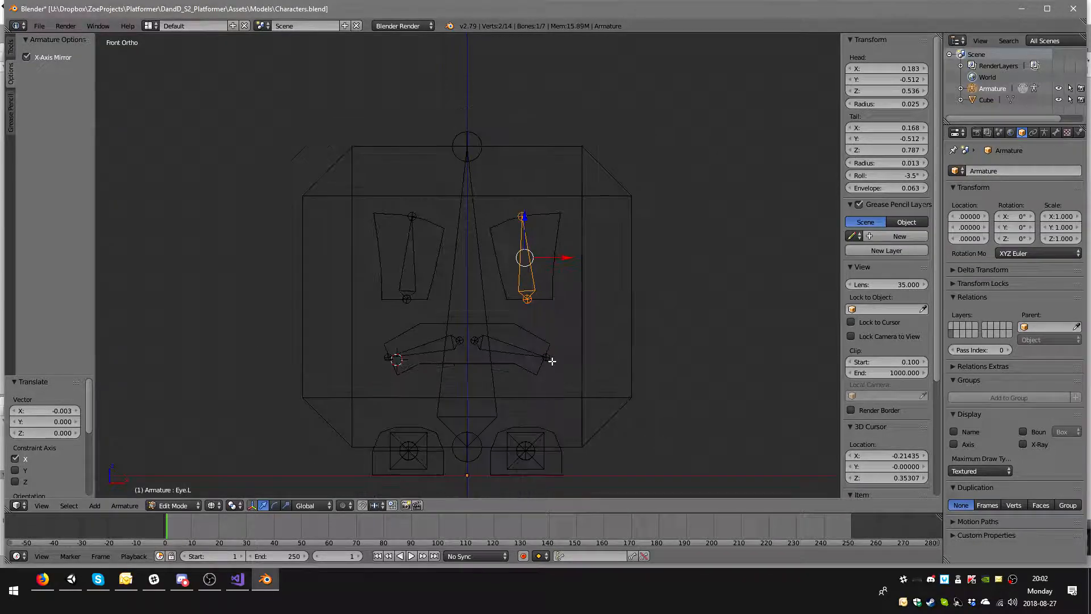
scroll(538, 367, down, 2)
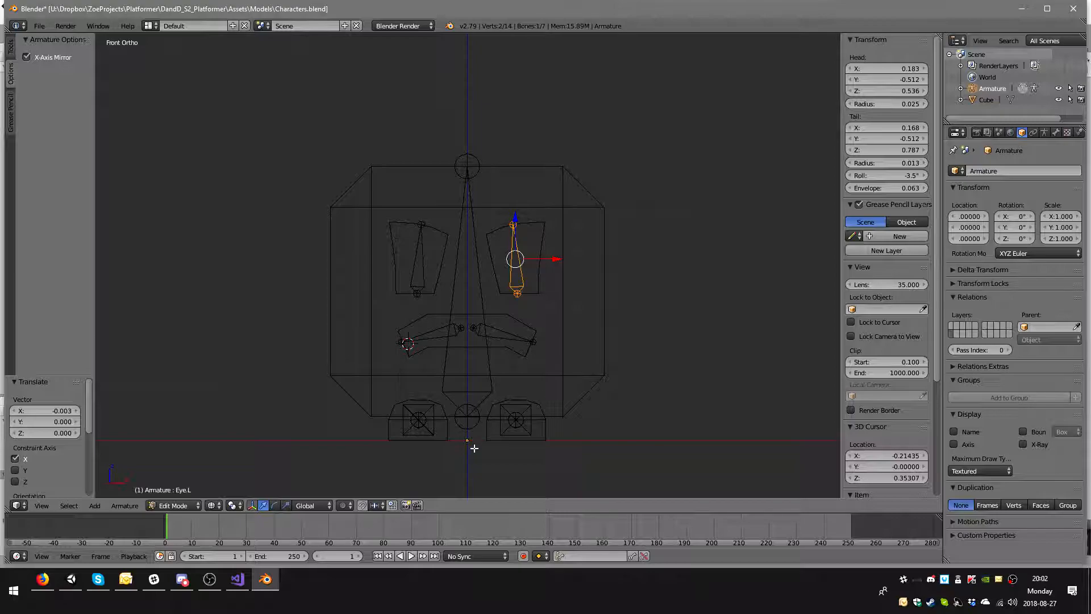
right_click(427, 434)
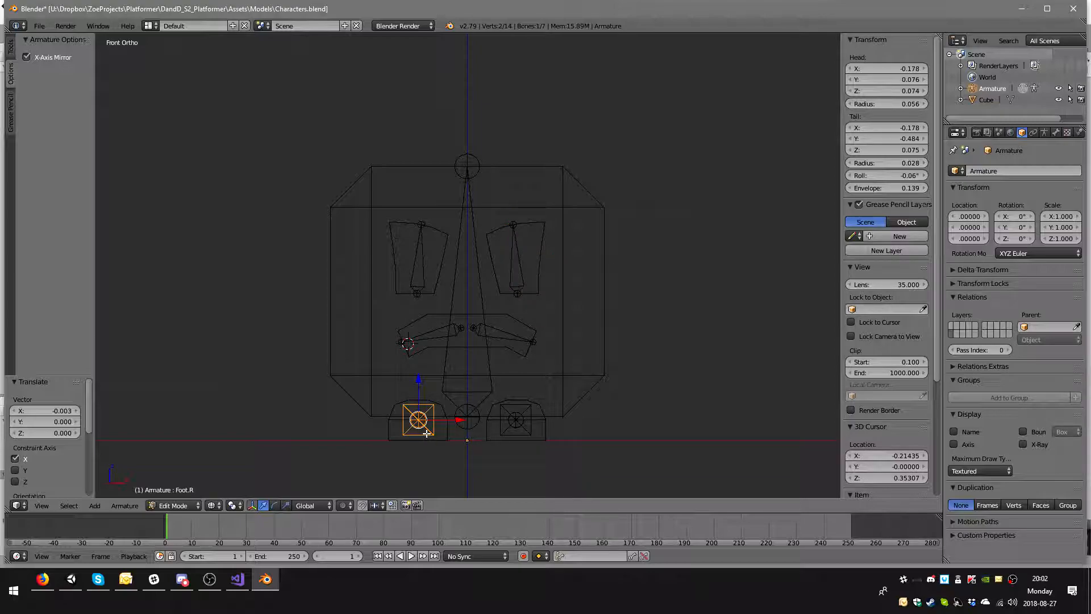
right_click(526, 433)
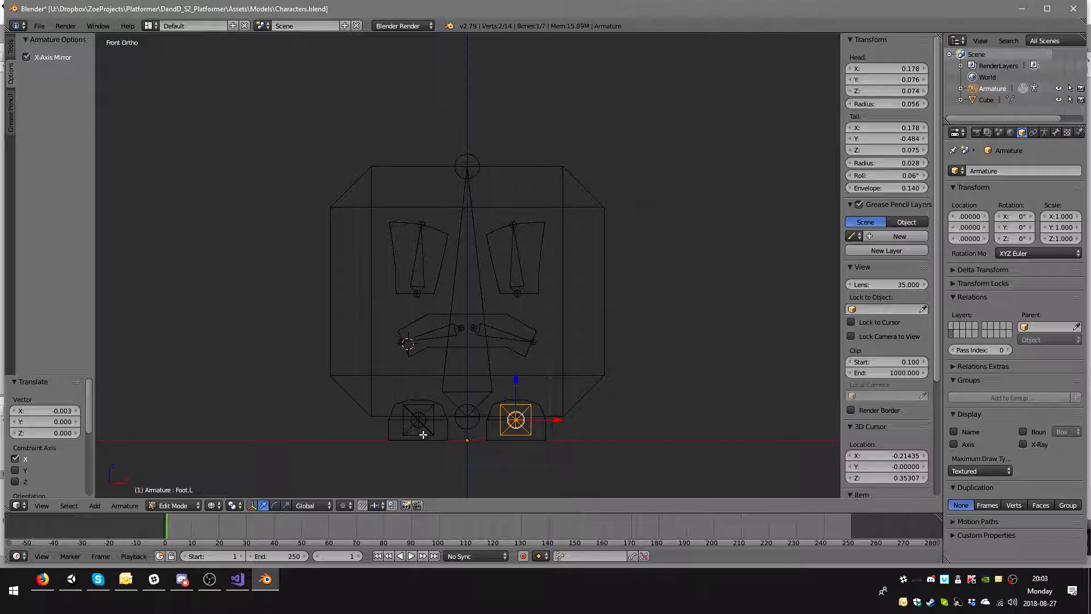
right_click(423, 435)
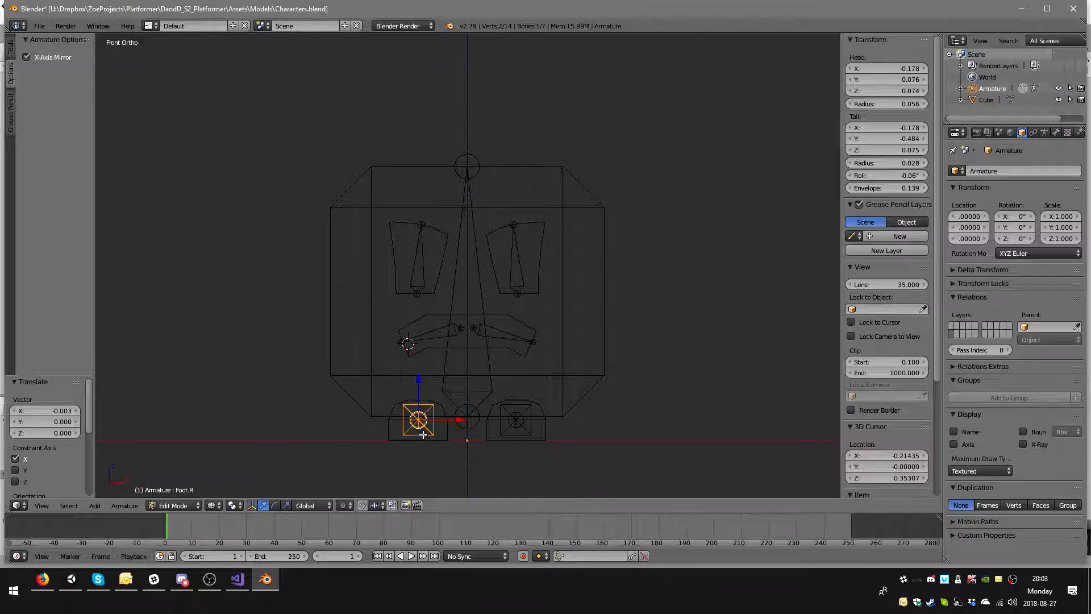
right_click(518, 432)
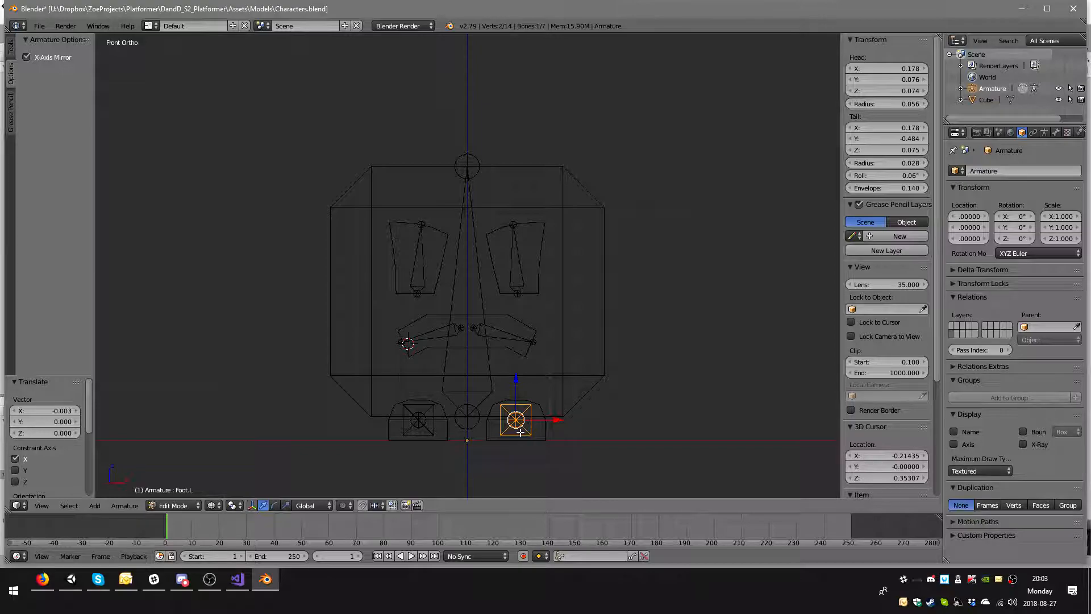
- Recheck the roll and envelope values of the Foot.L bone against those of Foot.R
click(886, 187)
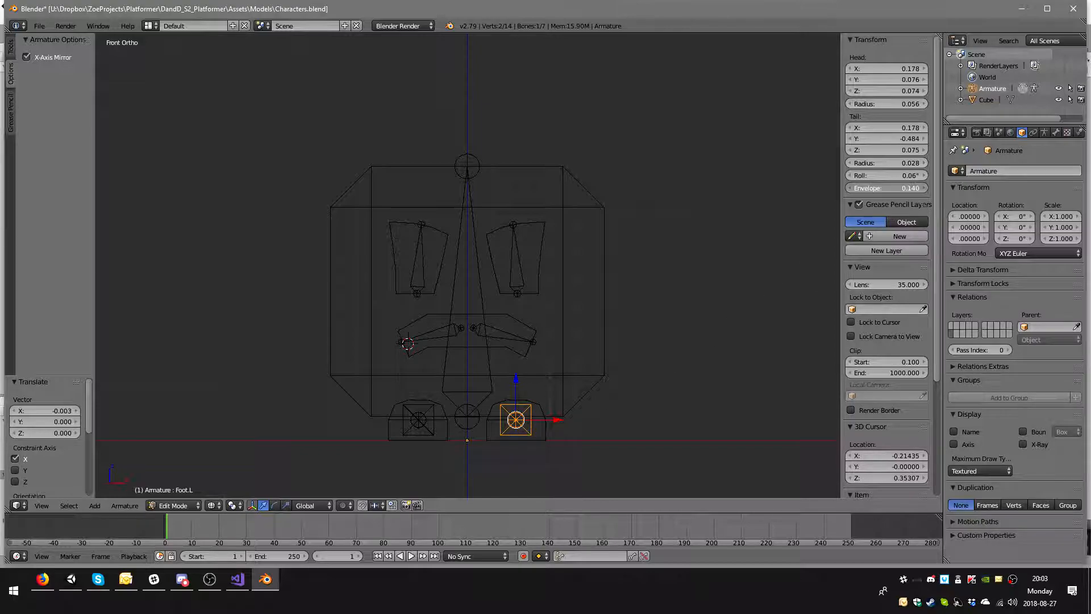
right_click(448, 421)
right_click(442, 431)
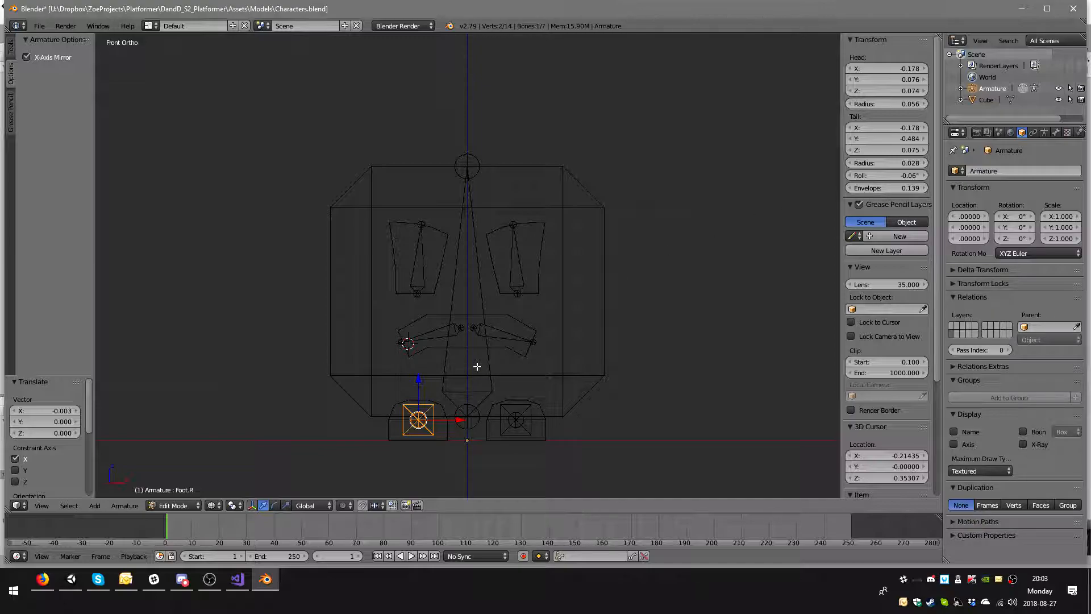
- Reset the 3D cursor to the world origin and add a new bone there
middle_drag(552, 285, 495, 376)
right_click(502, 306)
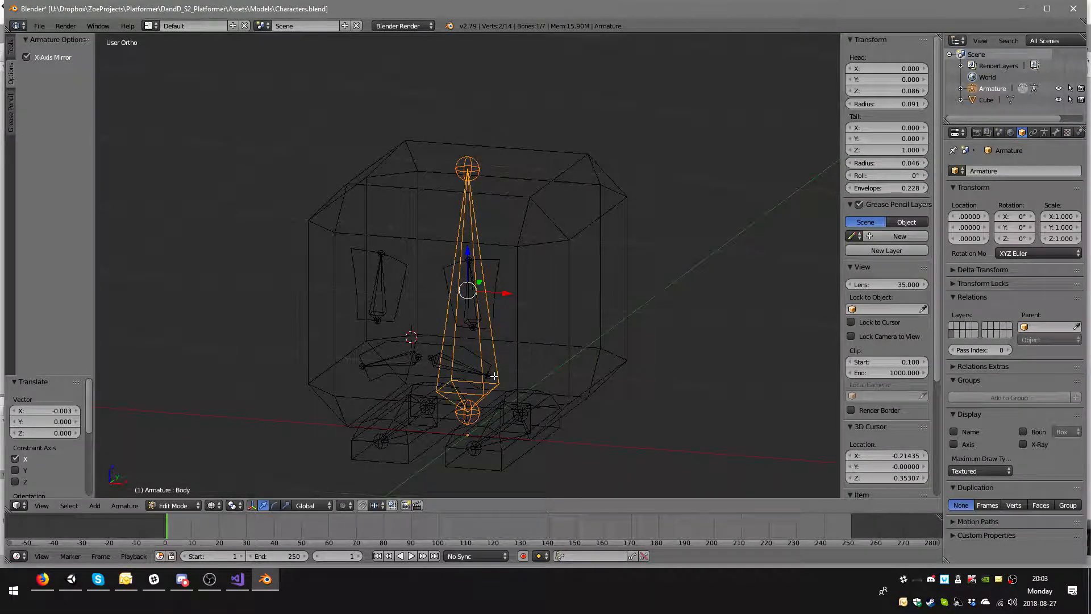
key(shift+c)
middle_drag(540, 363, 495, 358)
scroll(491, 371, down, 3)
key(shift+a)
right_click(465, 357)
right_click(490, 353)
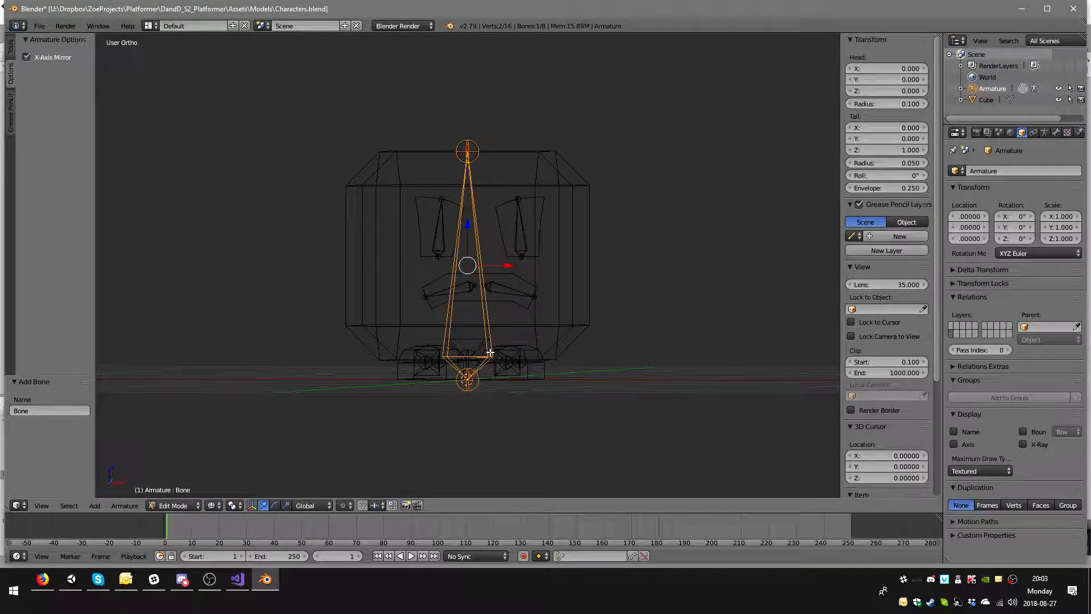
- Move the new bone's tail to Y -0.8 and Z 0 so the bone lies flat on the ground, pointing forward
right_click(468, 150)
middle_drag(483, 148, 403, 192)
key(KP_3)
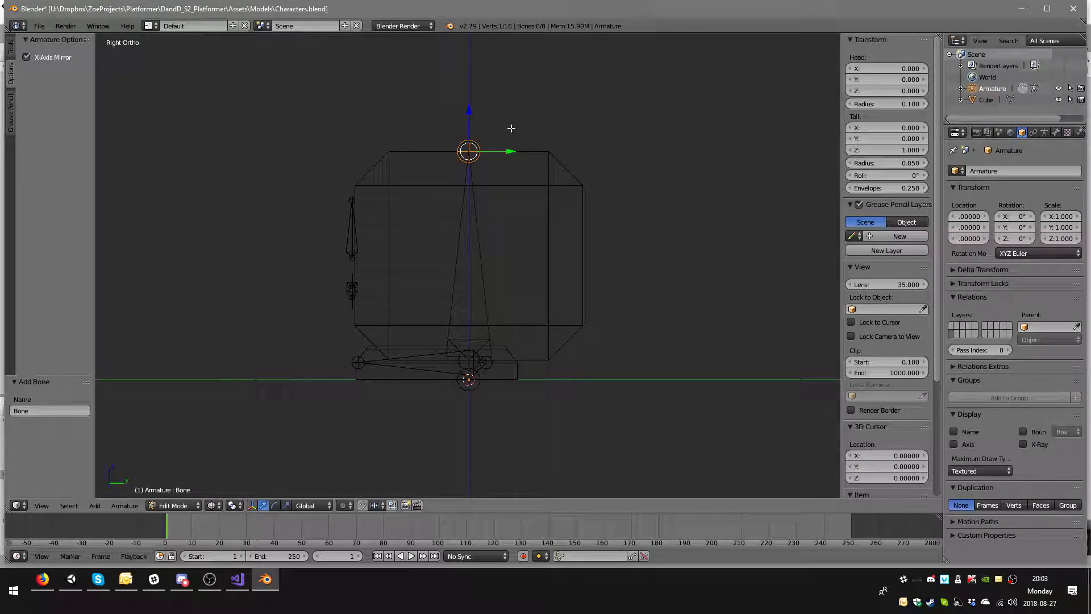
drag(510, 153, 295, 332)
scroll(376, 275, down, 1)
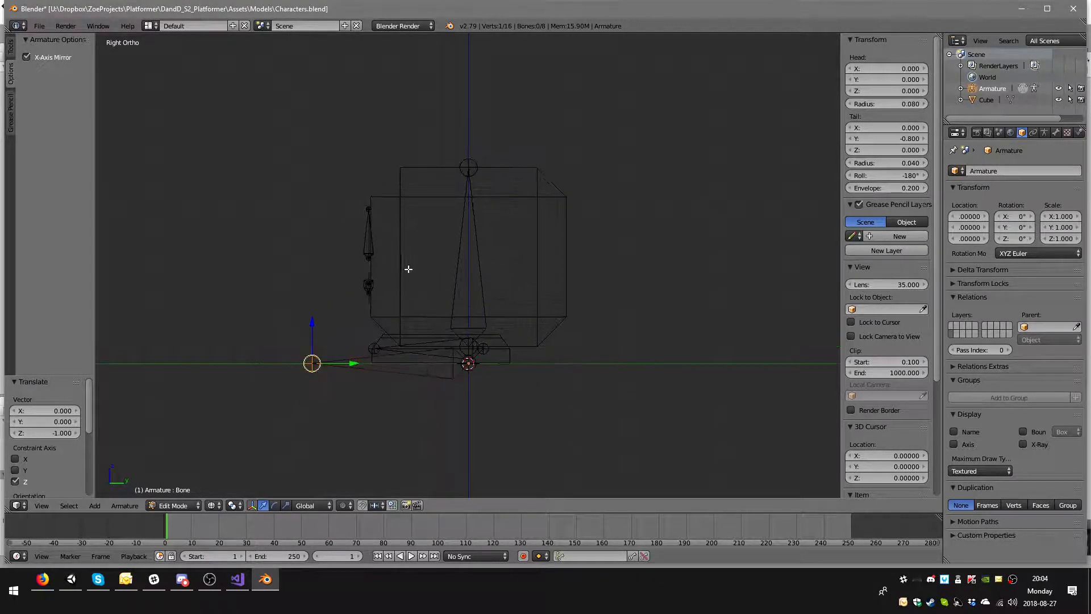
- Rename the new ground-level bone as Root
middle_drag(319, 222, 437, 268)
right_click(453, 388)
scroll(908, 434, down, 1)
scroll(909, 433, down, 5)
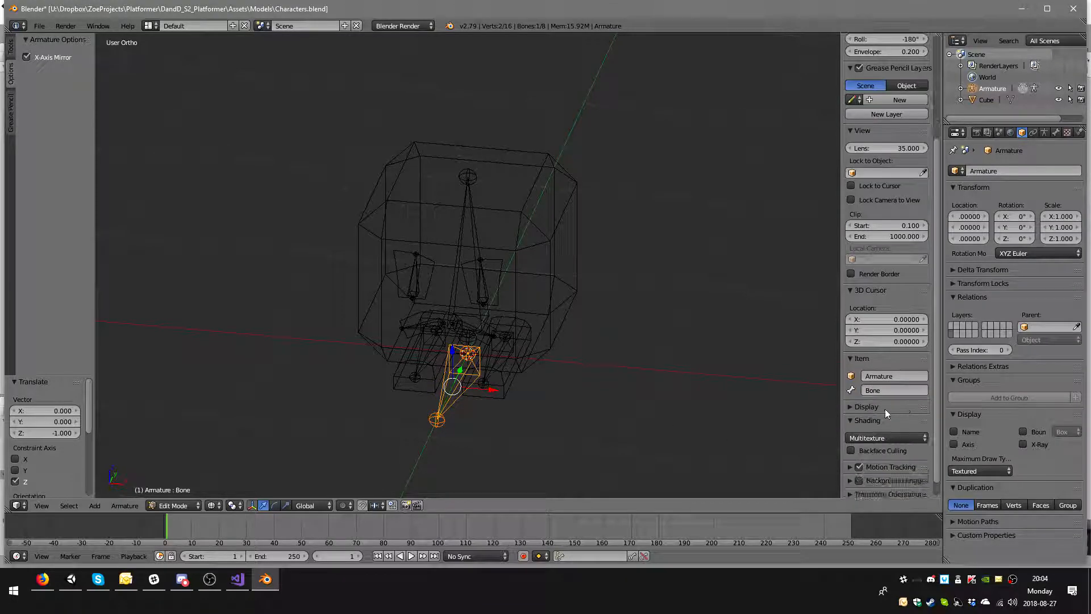
click(881, 389)
text(R)
text(out)
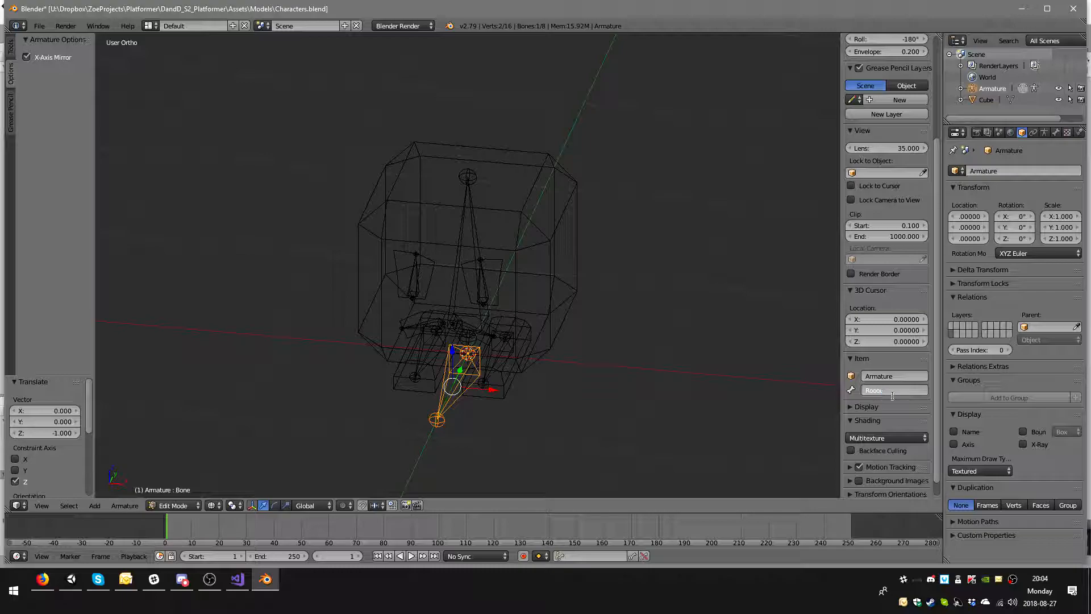
text(e)
key(Return)
- Rename the character's left mouth bone, Eye.L.001, as Mouth.L
middle_drag(431, 453, 557, 319)
scroll(588, 380, up, 2)
middle_drag(588, 381, 613, 385)
right_click(430, 356)
middle_drag(491, 362, 542, 345)
right_click(403, 335)
click(898, 390)
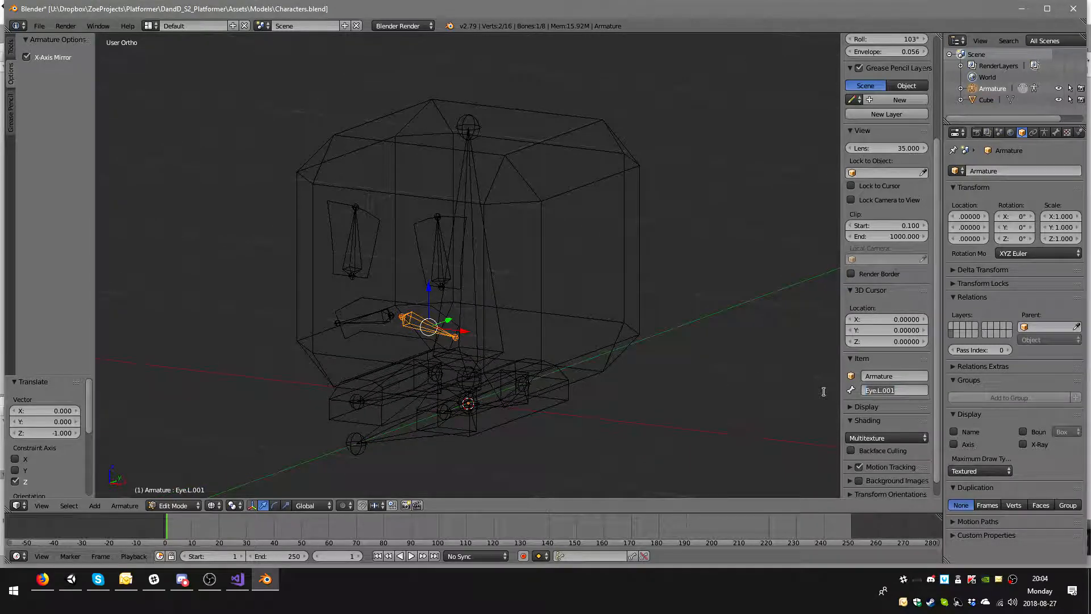
text(Mouth.L)
key(Escape)
- Rename the character's right mouth bone, Eye.R.001, as Mouth.R
key(ctrl+shift+m)
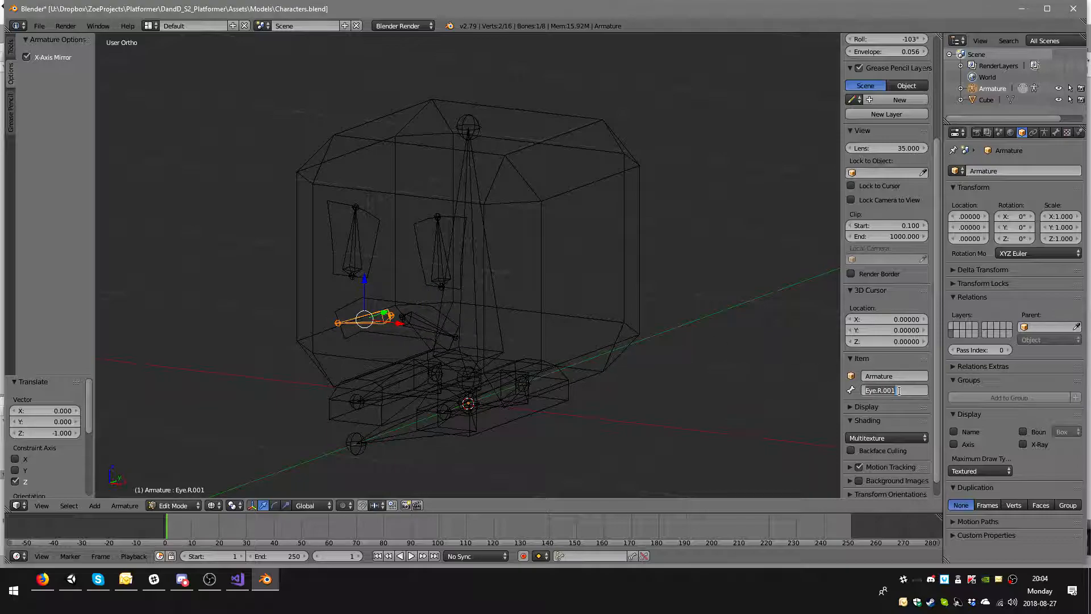
text(Mouth.R)
key(Return)
- Disable Deform for the Root bone in its bone properties
key(bracketleft)
scroll(920, 390, down, 1)
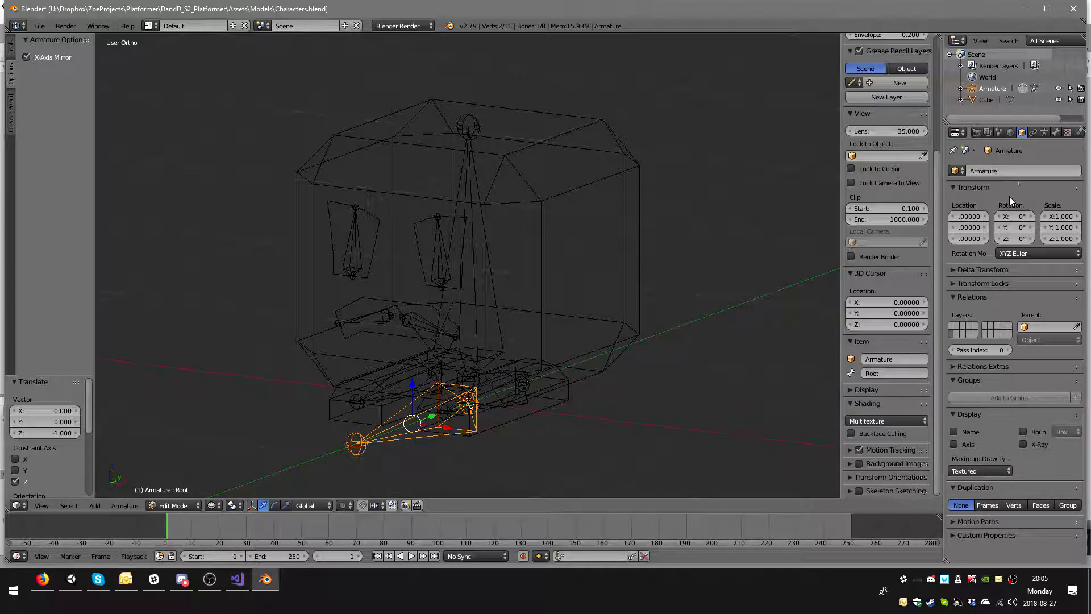
click(1056, 132)
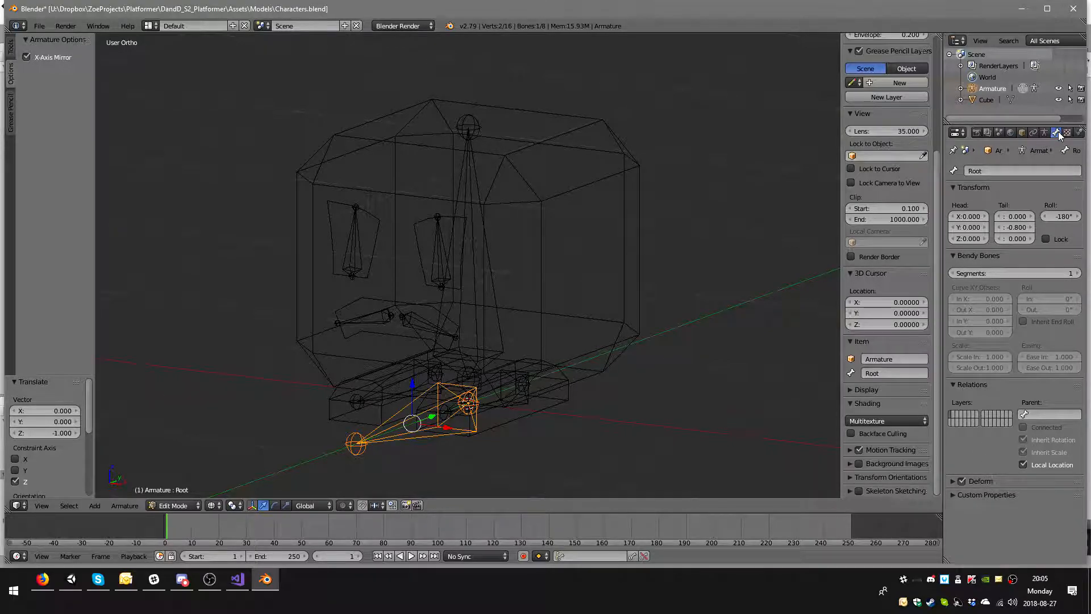
click(960, 481)
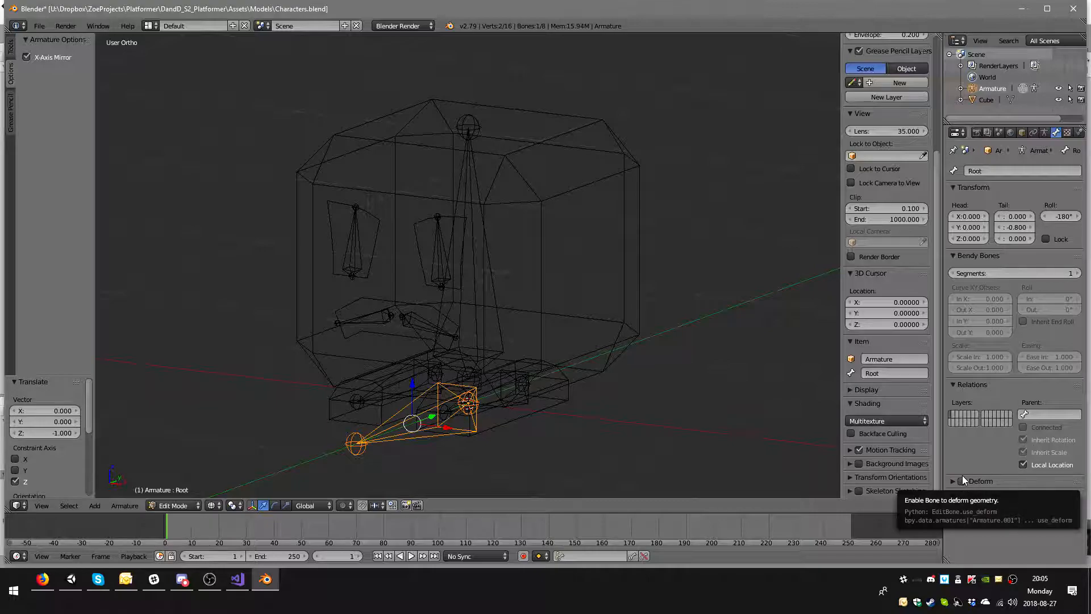
- Parent the Body bone to the Root bone with Keep Offset and check the Body bone's parent
middle_drag(565, 344, 521, 386)
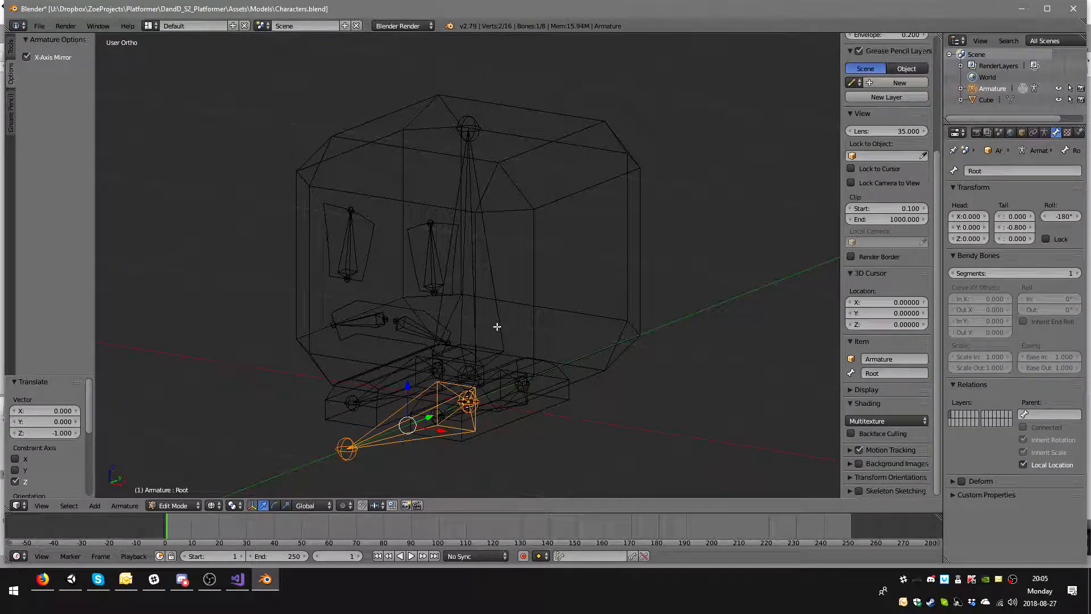
middle_drag(498, 335, 495, 305)
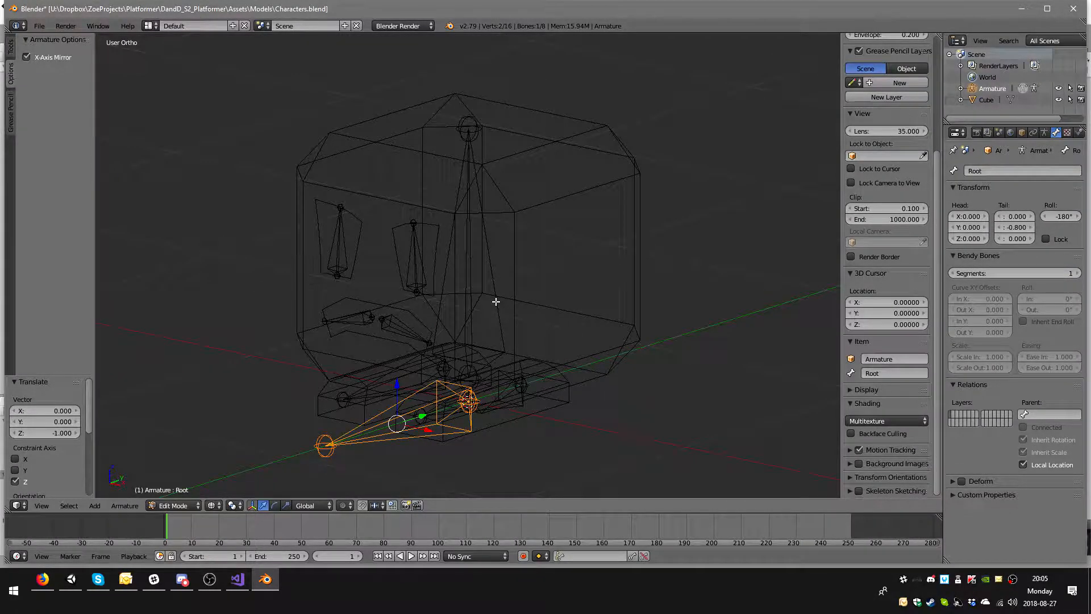
right_click(495, 305)
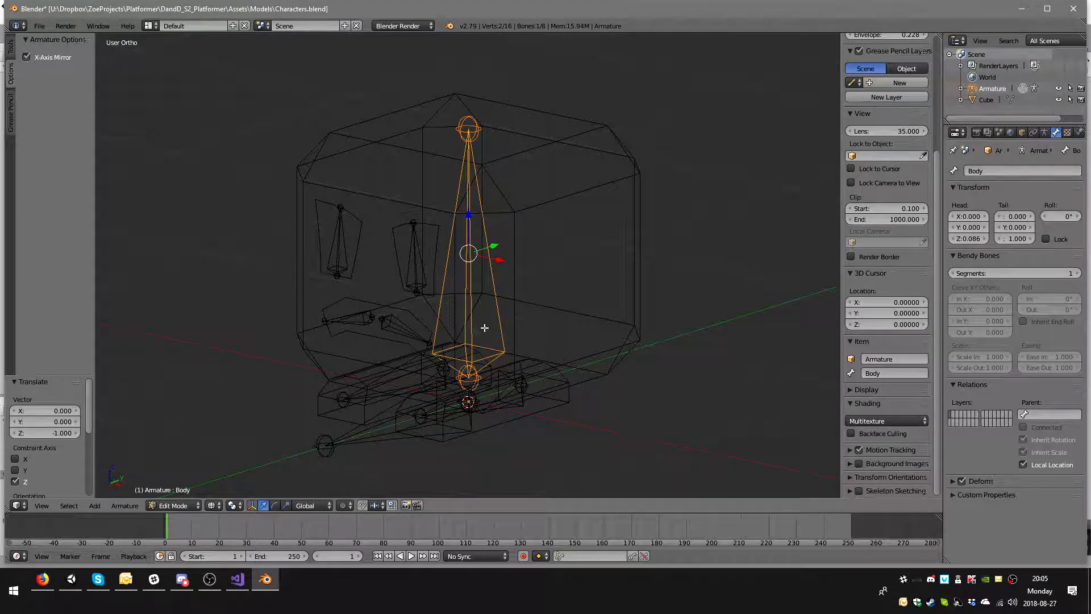
right_click(367, 444)
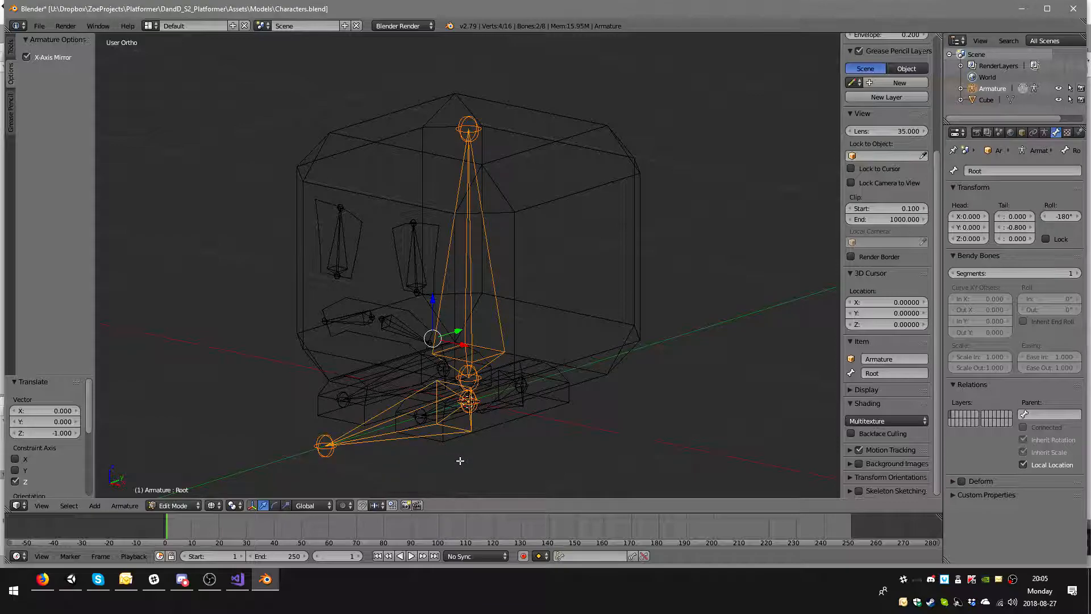
key(ctrl+p)
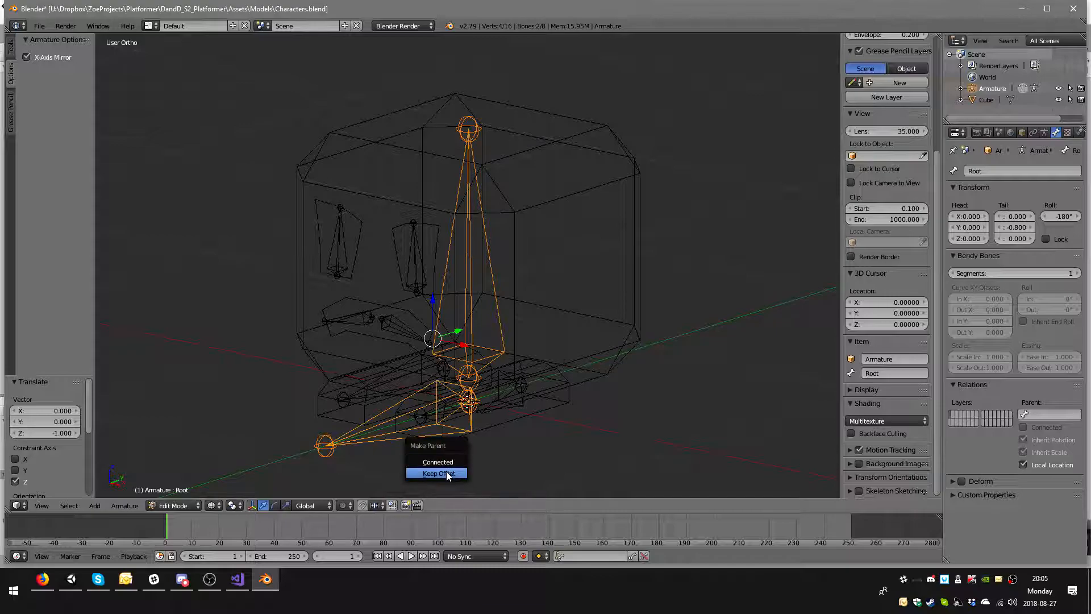
click(445, 473)
middle_drag(538, 421, 351, 414)
right_click(328, 423)
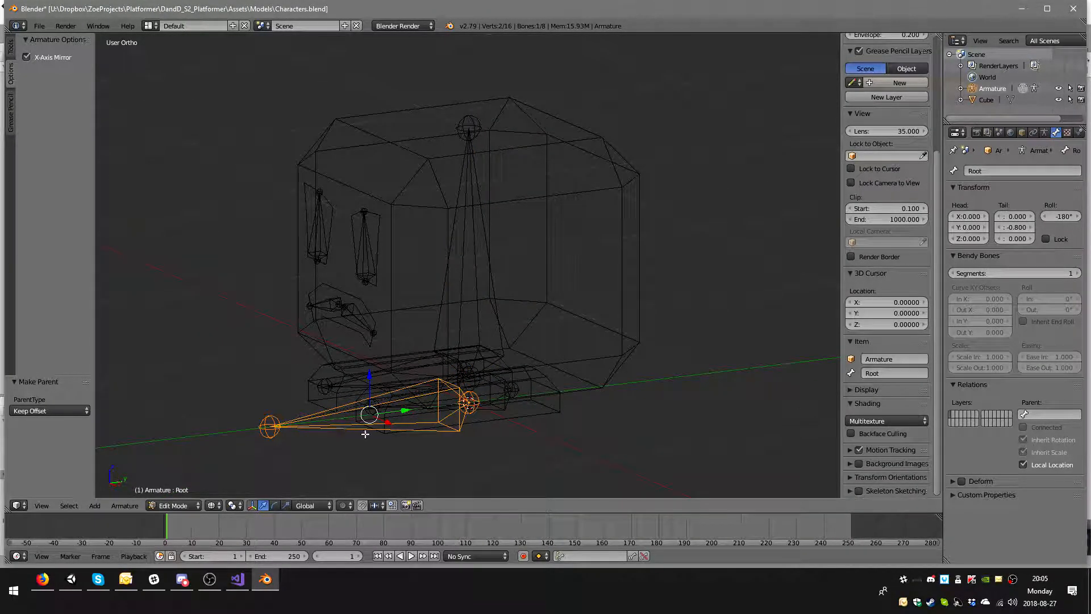
right_click(494, 327)
- Parent the Foot.L and Foot.R bones to the Body bone with Keep Offset
middle_drag(498, 328, 541, 374)
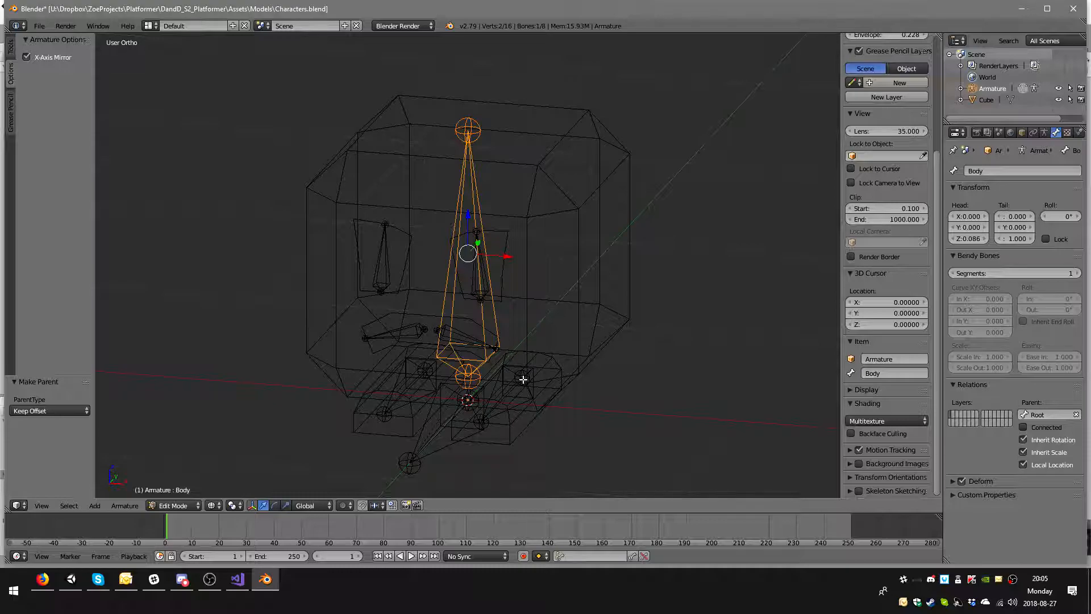
right_click(523, 379)
middle_drag(523, 379, 493, 309)
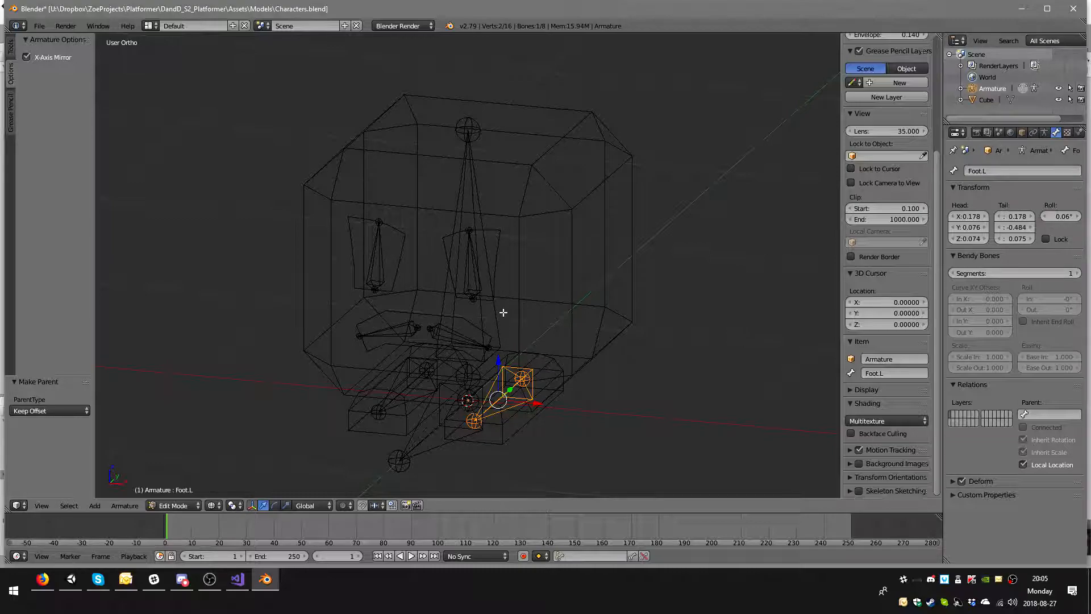
shift+click(410, 402)
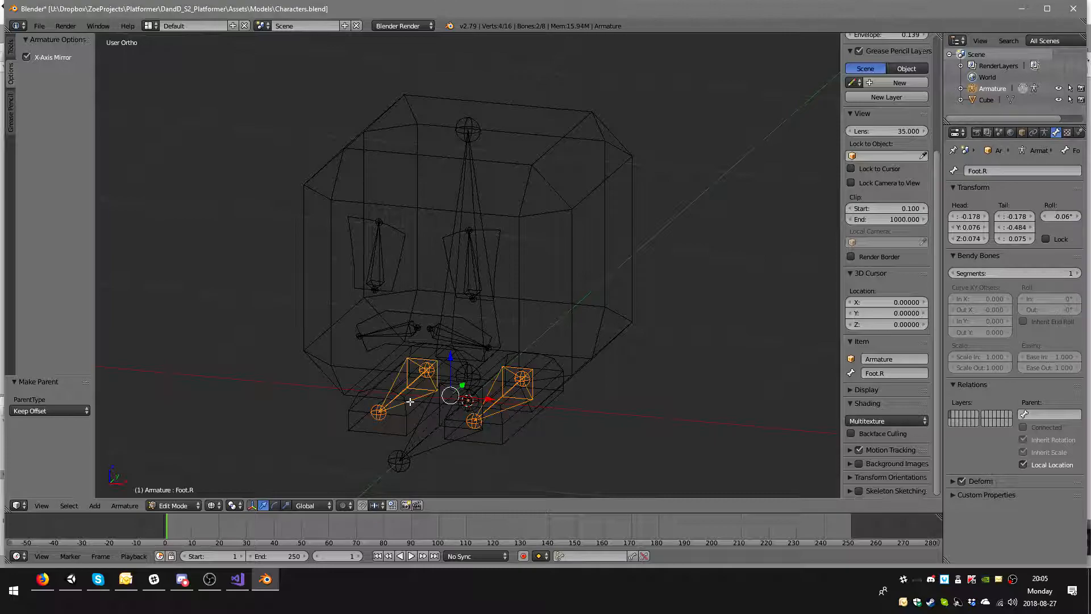
shift+right_click(459, 197)
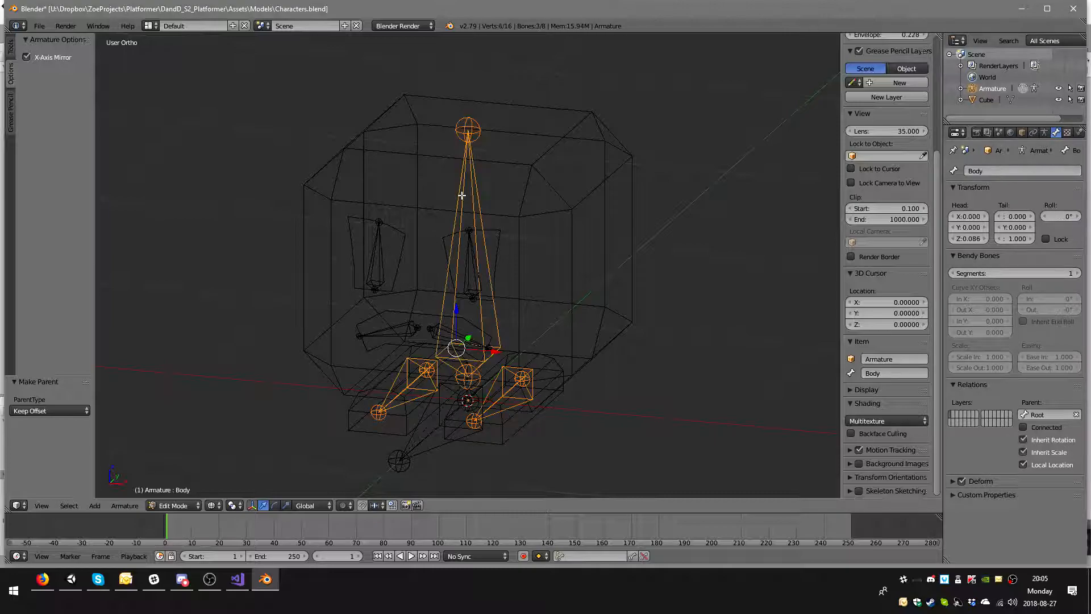
key(ctrl+p)
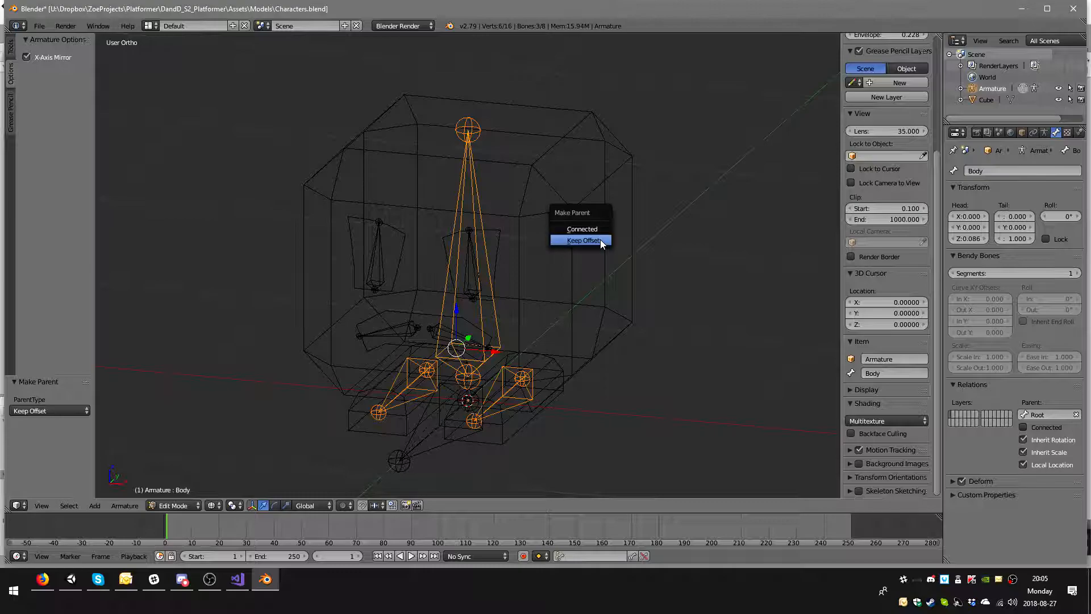
click(584, 240)
middle_drag(585, 237, 574, 280)
- Parent both mouth bones and both eye bones to the Body bone with Keep Offset
middle_drag(455, 265, 479, 283)
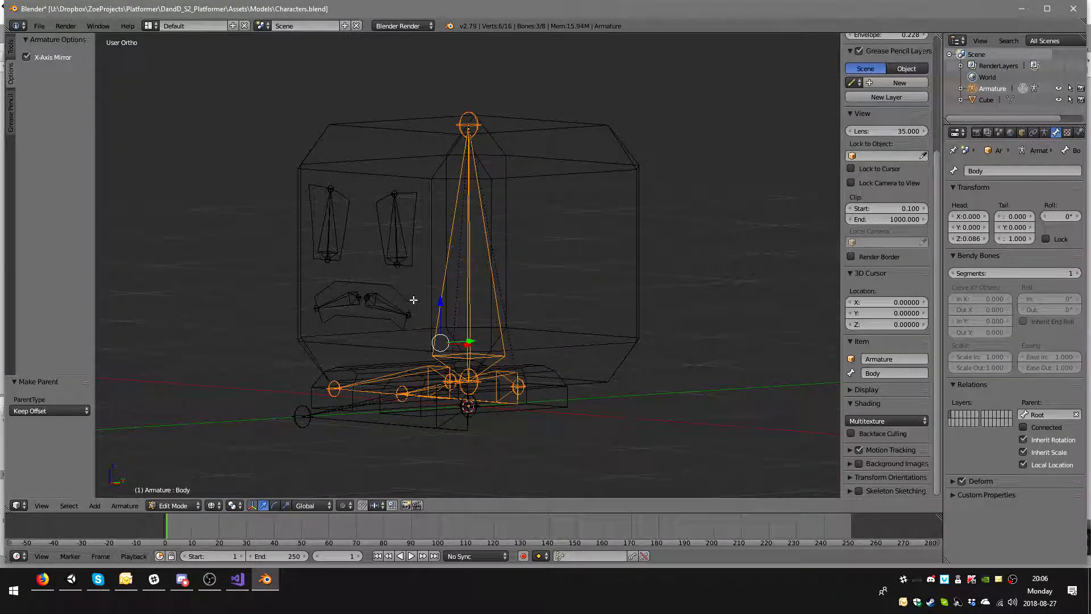
middle_drag(423, 302, 423, 310)
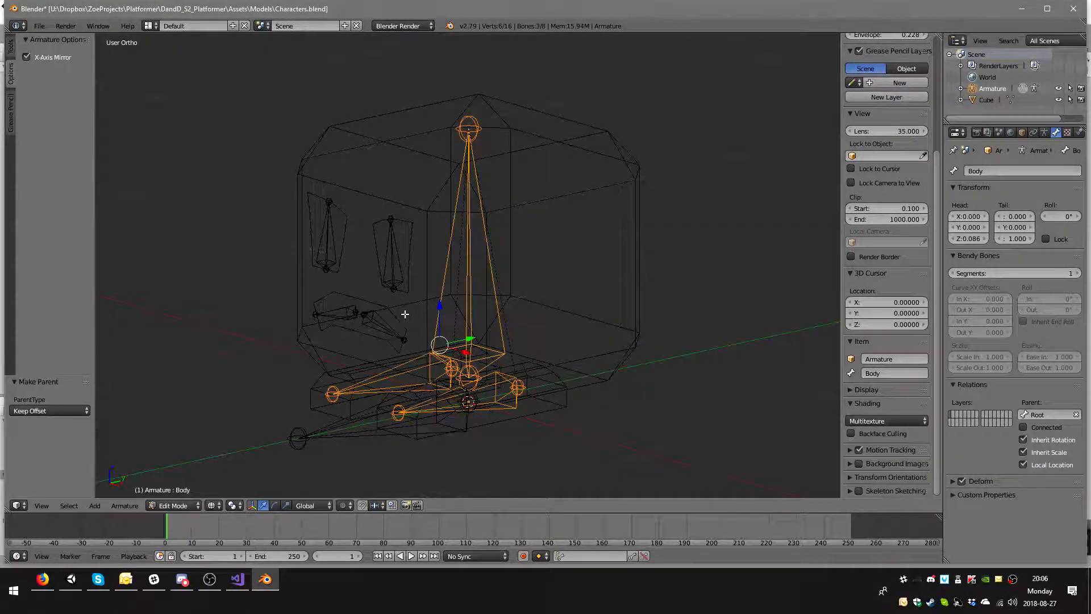
right_click(367, 316)
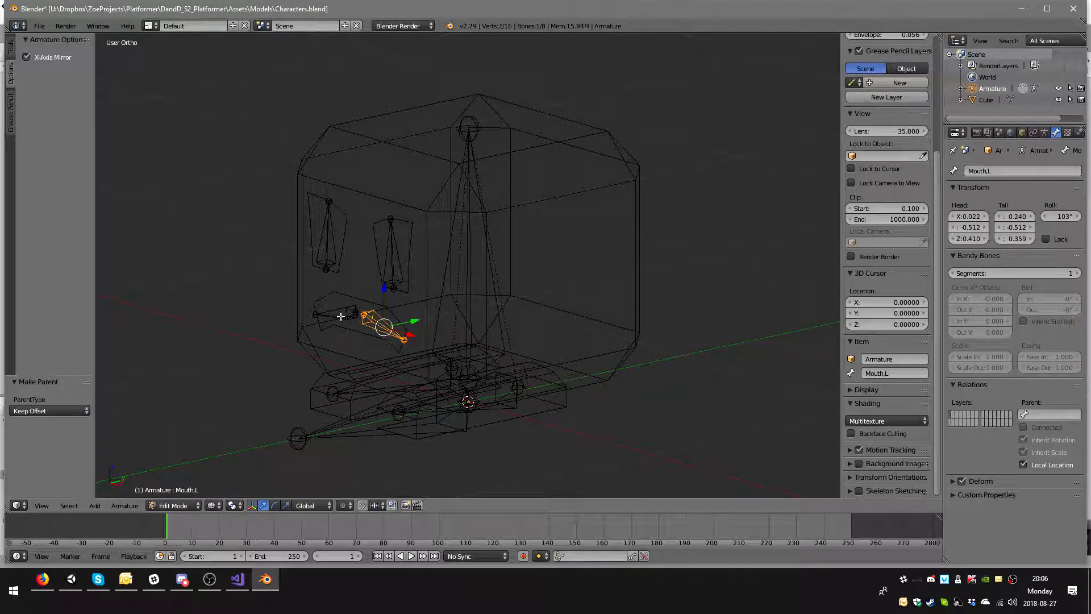
shift+right_click(341, 317)
shift+right_click(330, 240)
shift+right_click(400, 252)
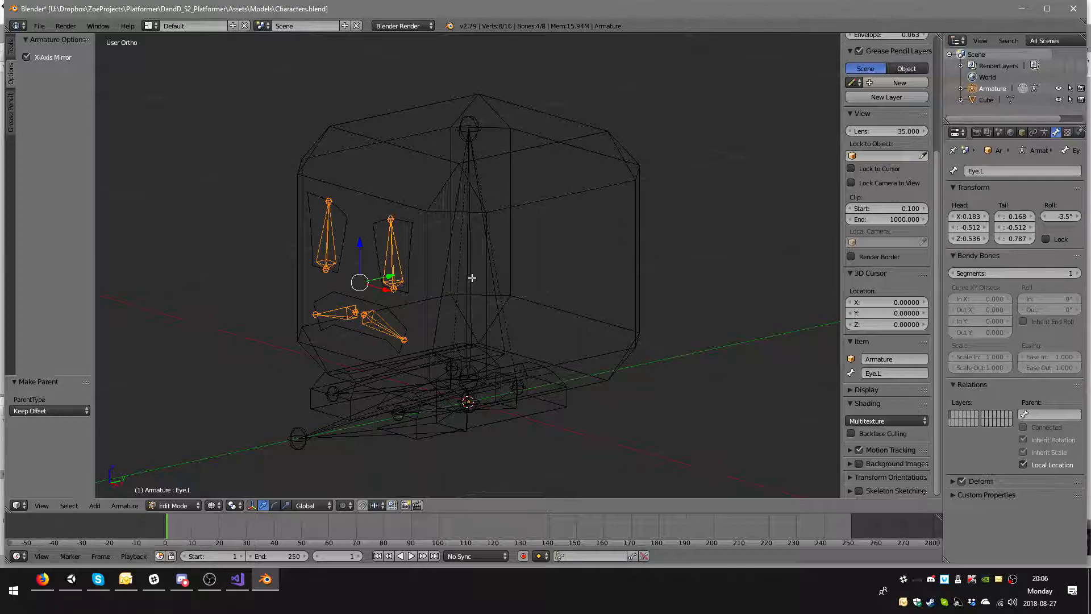
shift+right_click(471, 277)
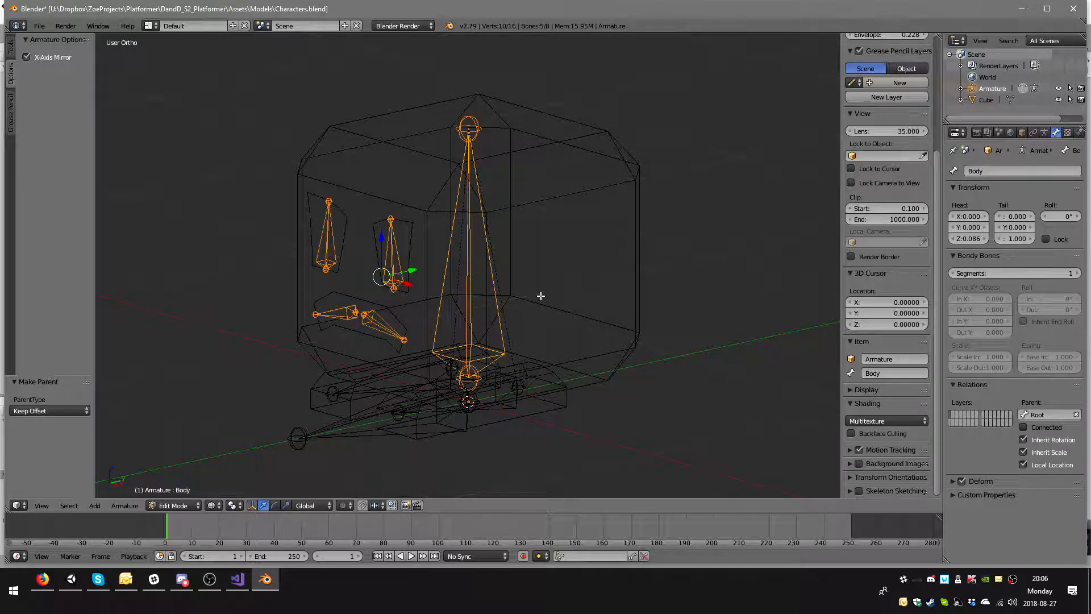
key(ctrl+p)
click(520, 293)
- Switch the armature from Edit Mode to Pose Mode
middle_drag(536, 309, 584, 299)
middle_drag(495, 402, 498, 405)
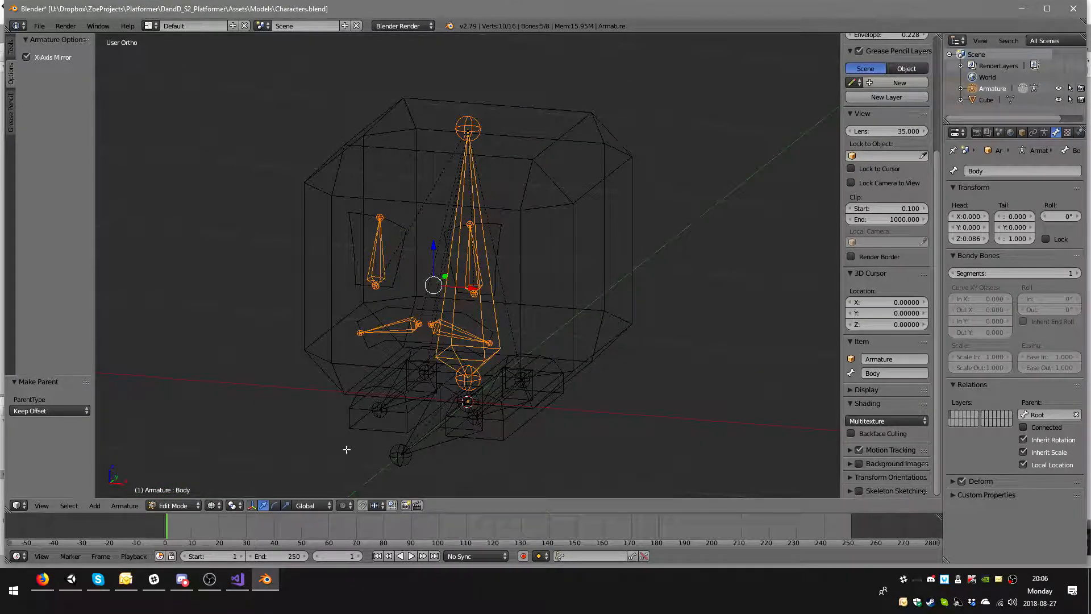
click(188, 505)
click(196, 465)
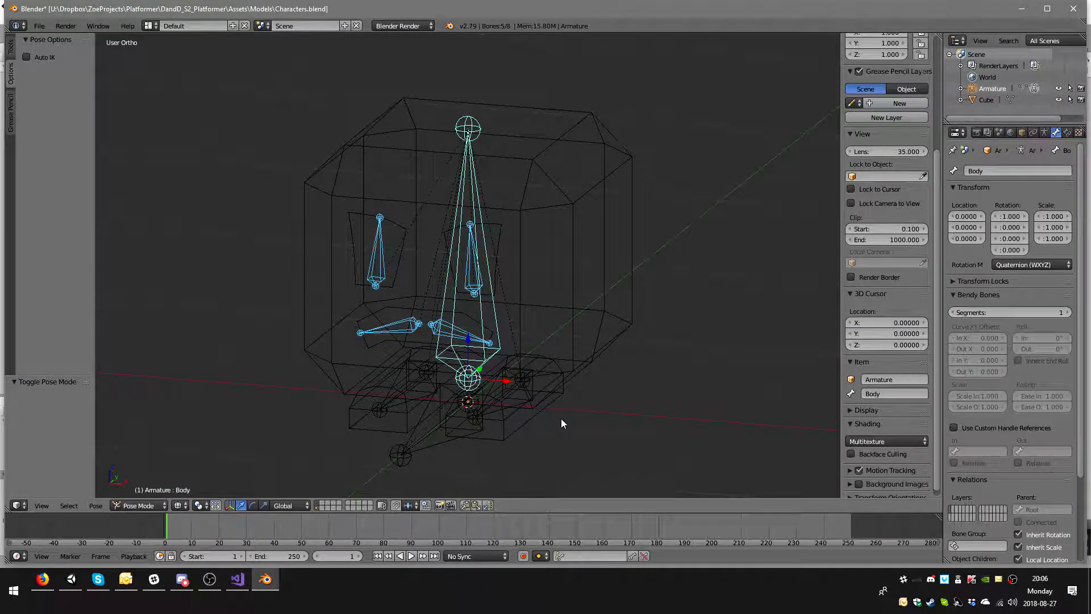
- Test the Mouth.R bone by moving it about -0.12 along X, and clear its pose location
right_click(417, 330)
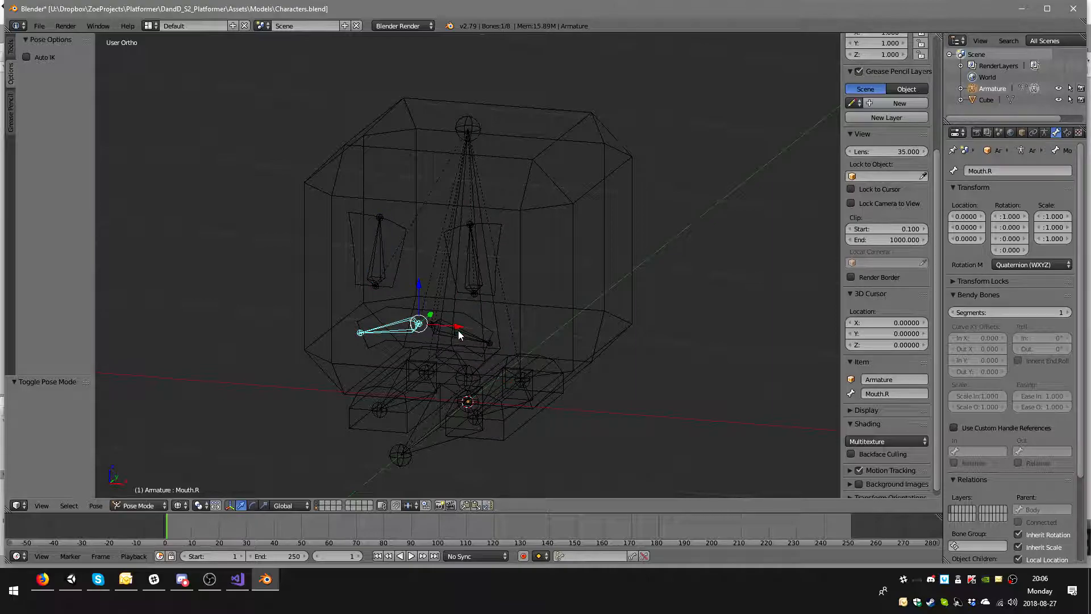
key(g)
key(x)
click(420, 333)
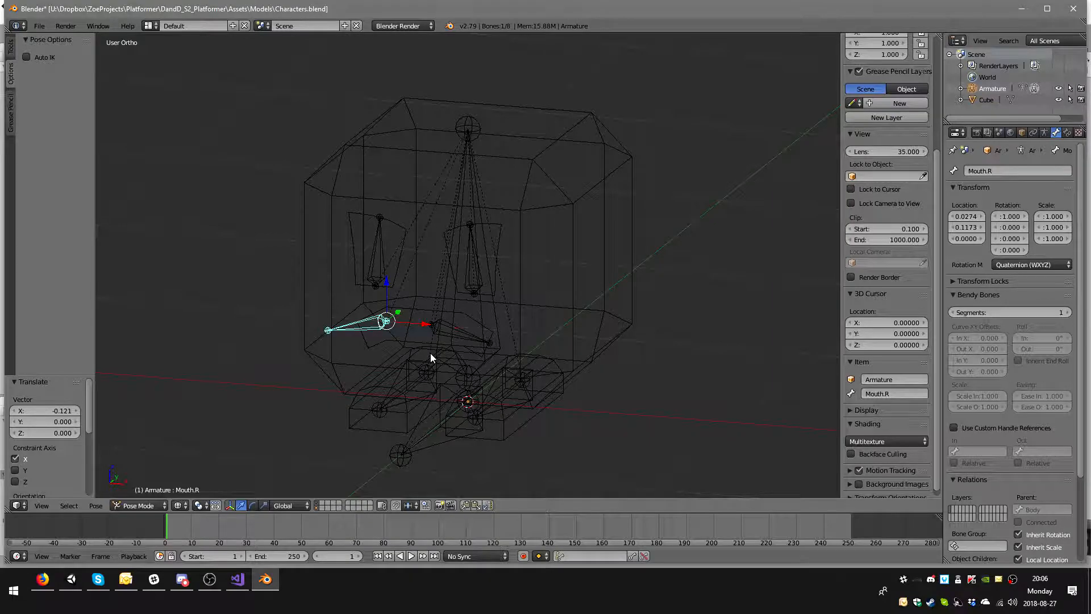
key(alt+g)
- Test the Body bone by rotating it about -26° in a side-on view, and cancel the rotation
middle_drag(487, 361, 491, 276)
right_click(491, 272)
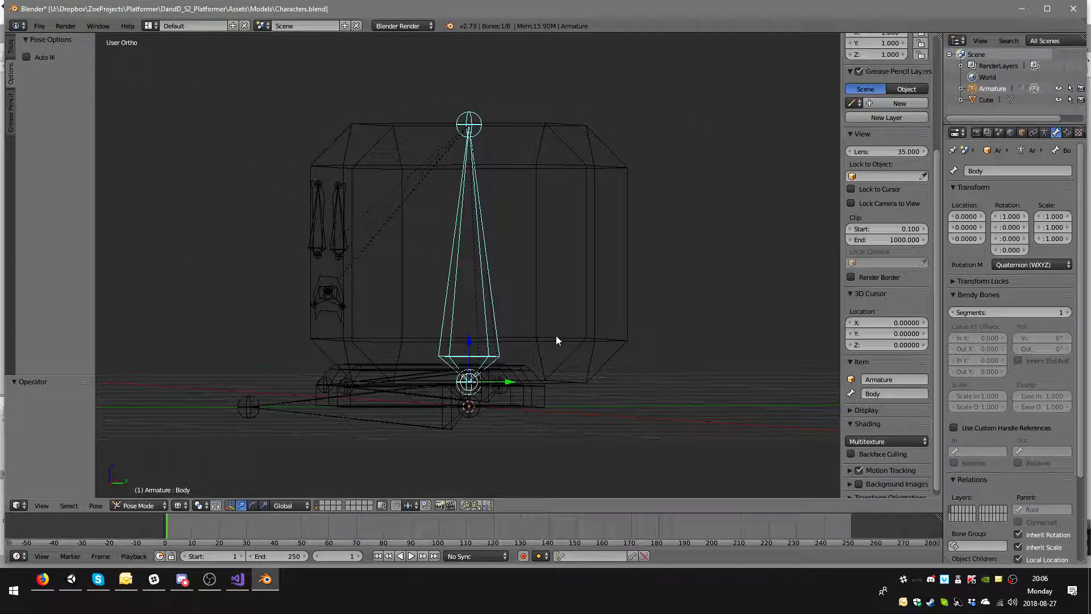
key(r)
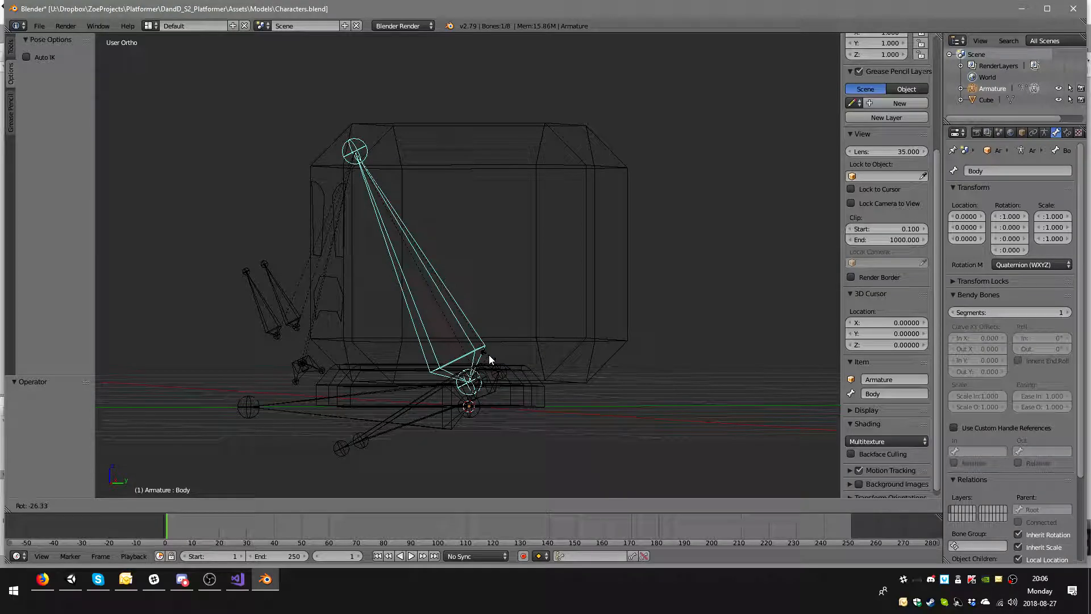
right_click(488, 355)
- Test the Root bone by moving it forward along with its child bones, and cancel the move
right_click(383, 400)
right_click(385, 424)
key(g)
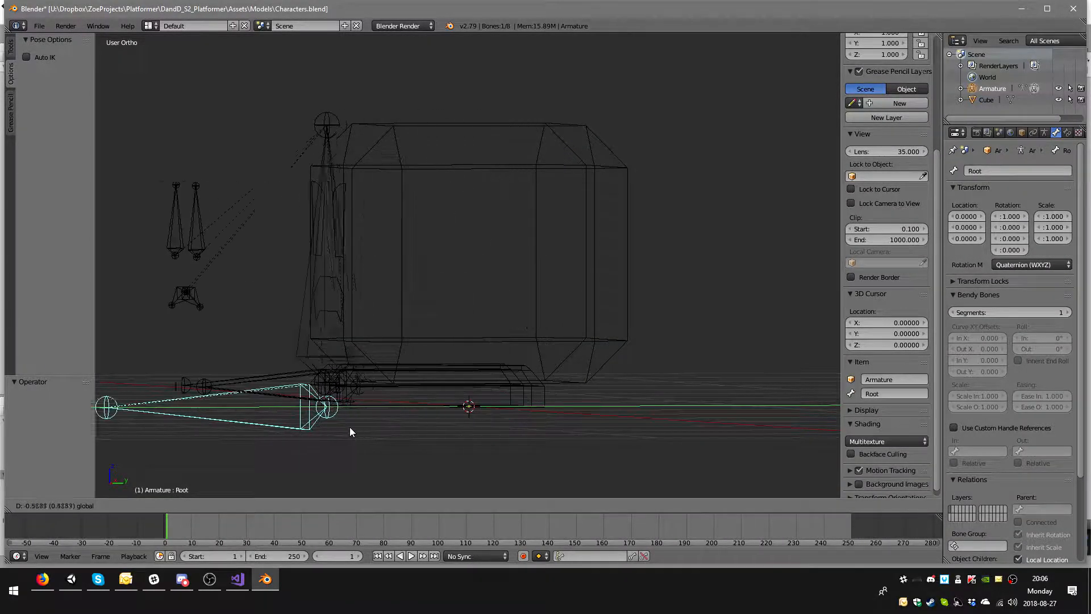
right_click(455, 442)
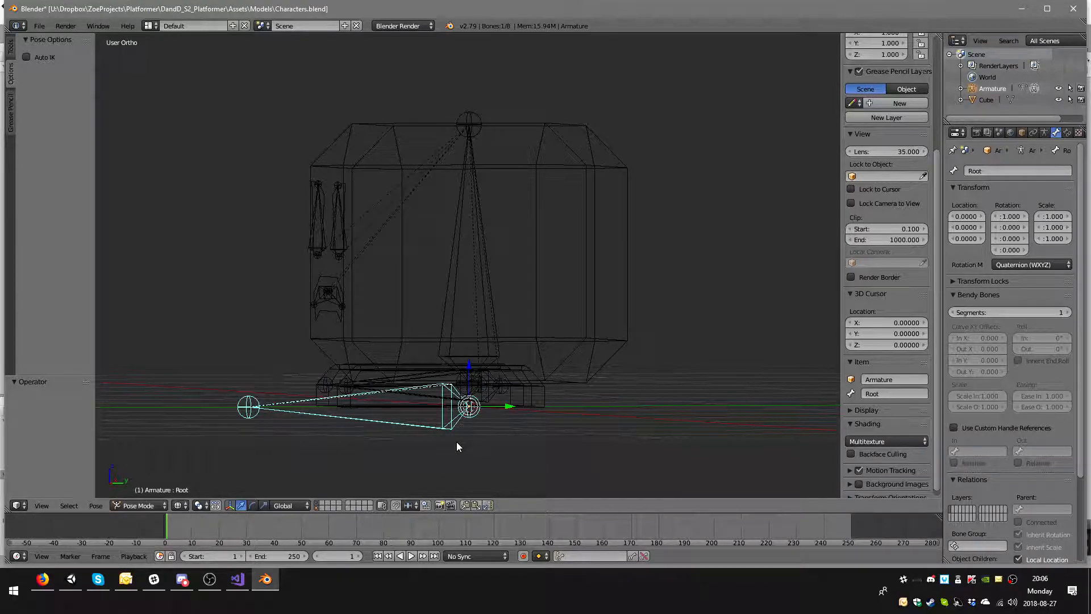
- Select the Mouth.L bone and examine its bone properties and the armature's data settings
middle_drag(313, 300, 411, 321)
scroll(432, 320, up, 4)
right_click(414, 336)
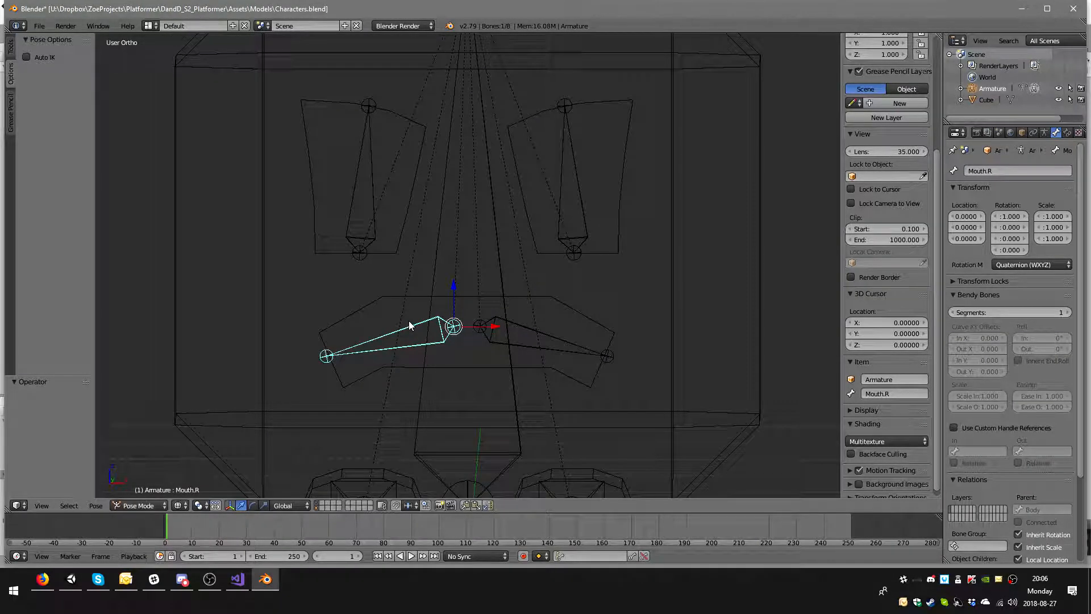
right_click(525, 349)
middle_drag(523, 349, 517, 348)
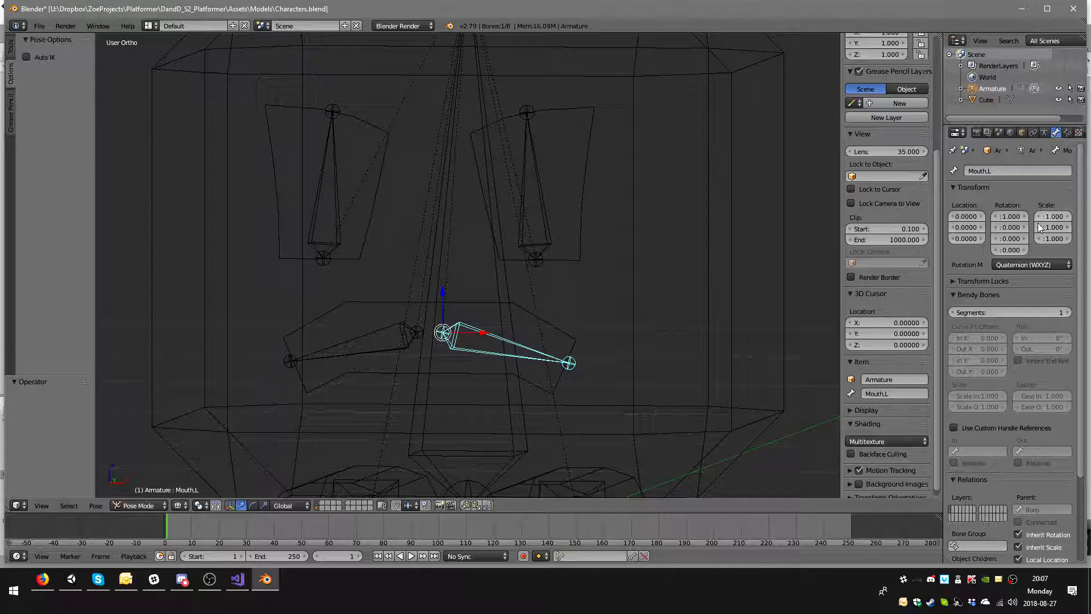
scroll(1036, 304, down, 4)
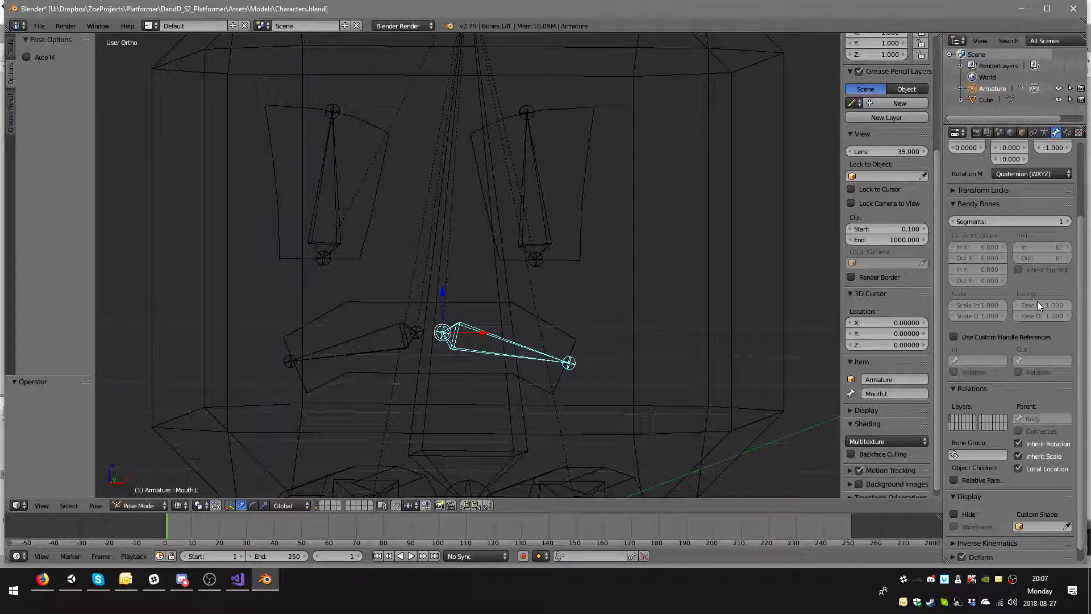
scroll(1037, 305, down, 1)
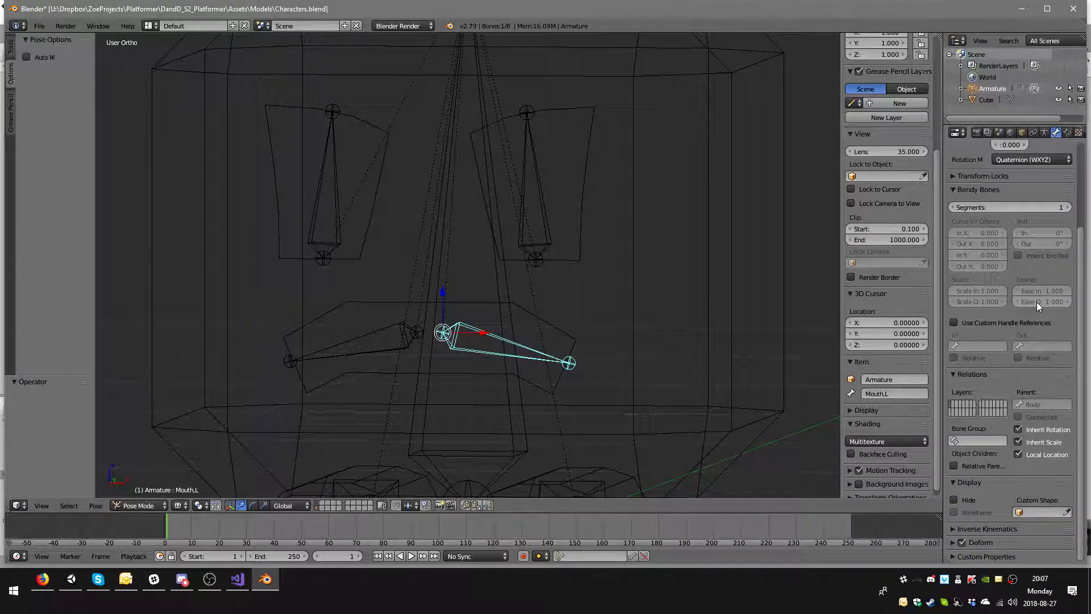
scroll(1024, 358, up, 5)
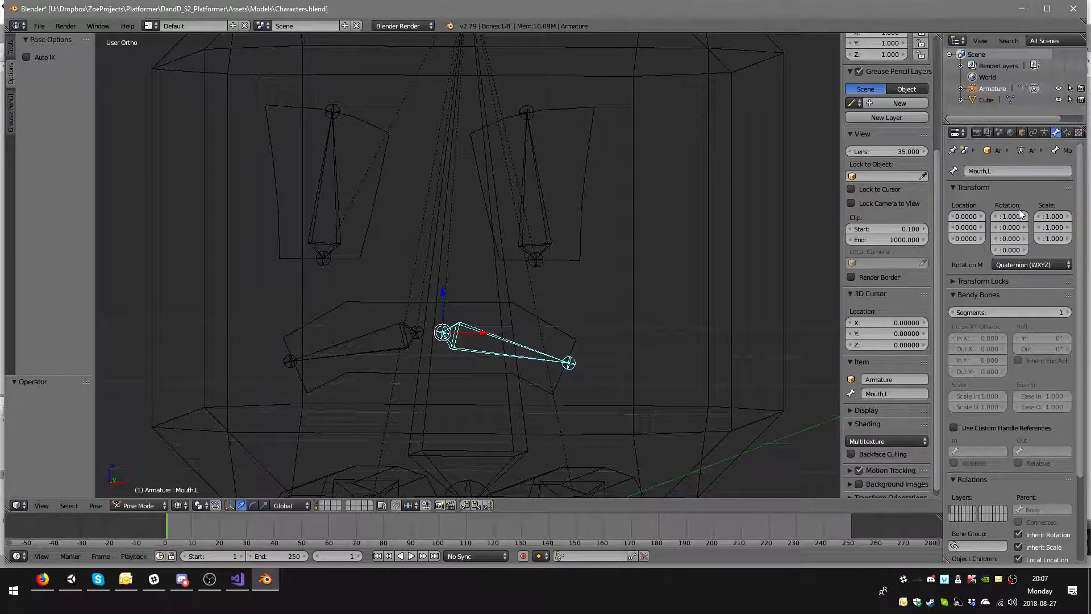
click(1044, 133)
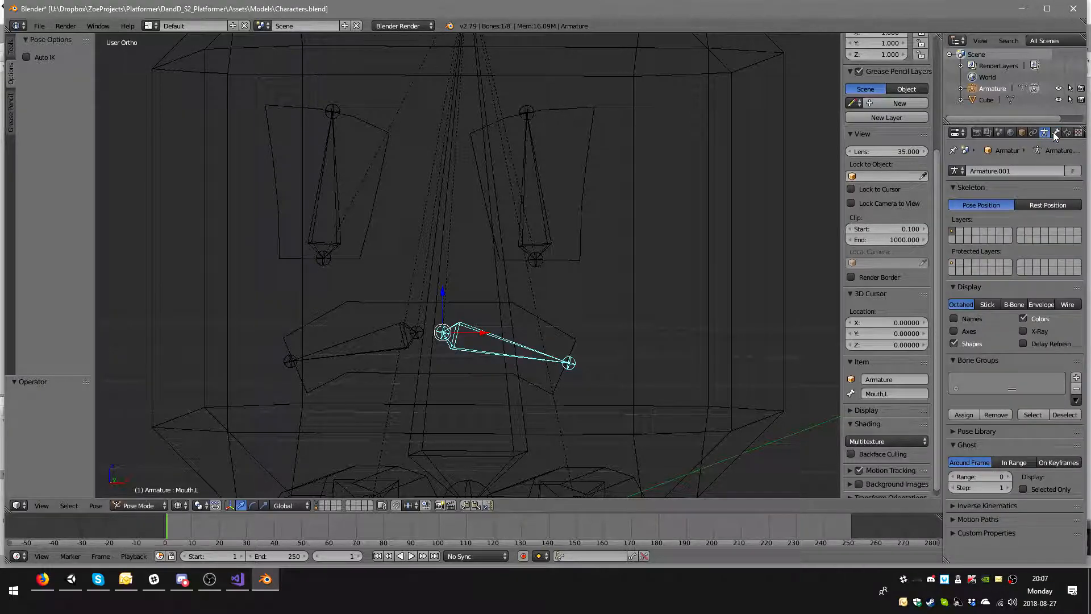
- Rename both the Cube object and its mesh data as Walker
click(960, 89)
scroll(989, 102, down, 2)
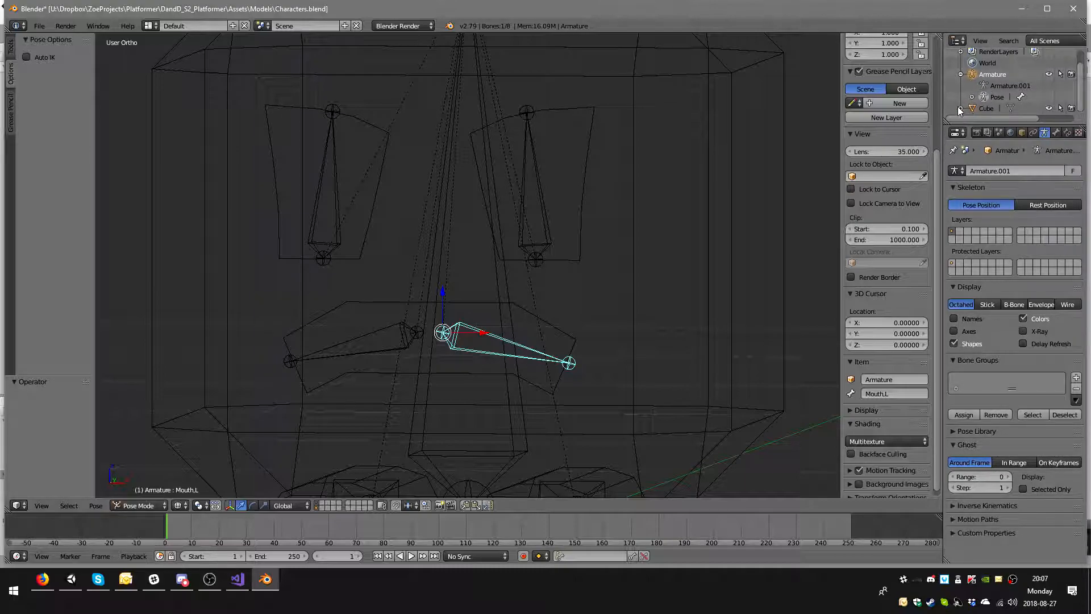
double_click(989, 97)
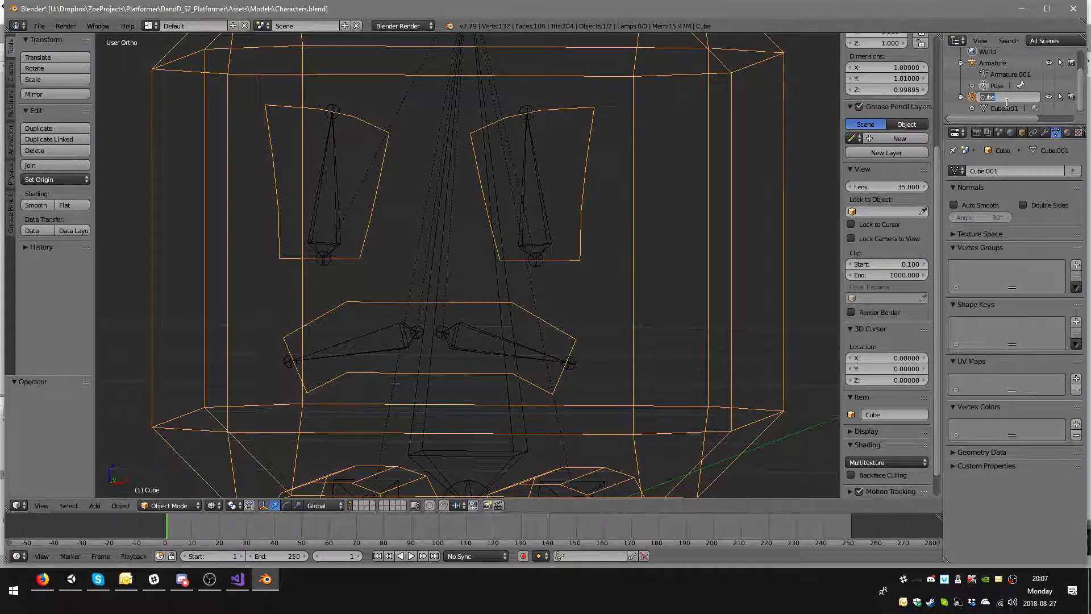
text(Wa)
key(Return)
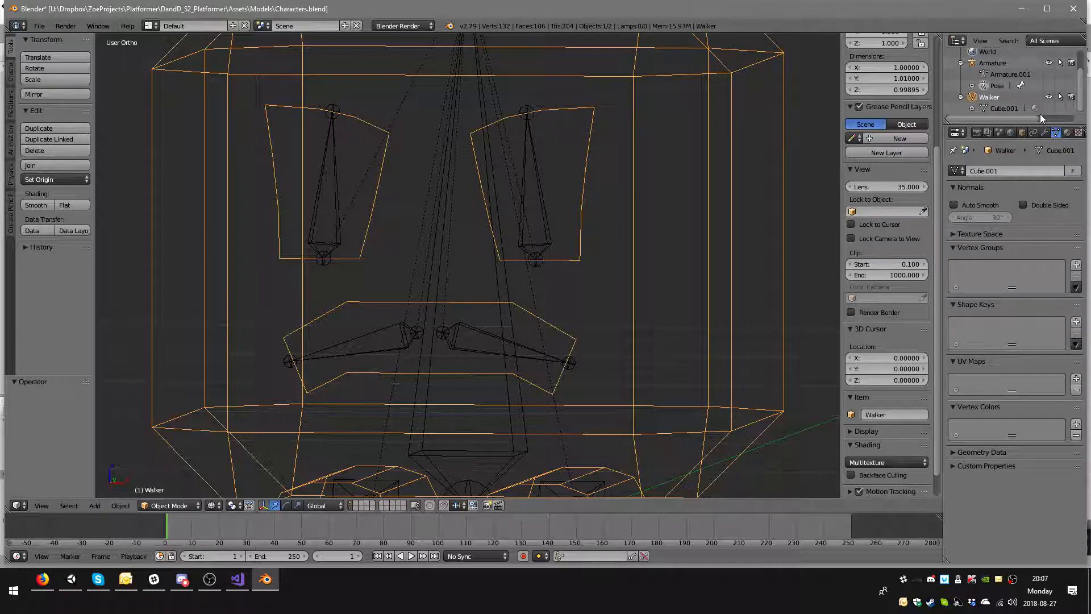
double_click(1008, 108)
text(Walker)
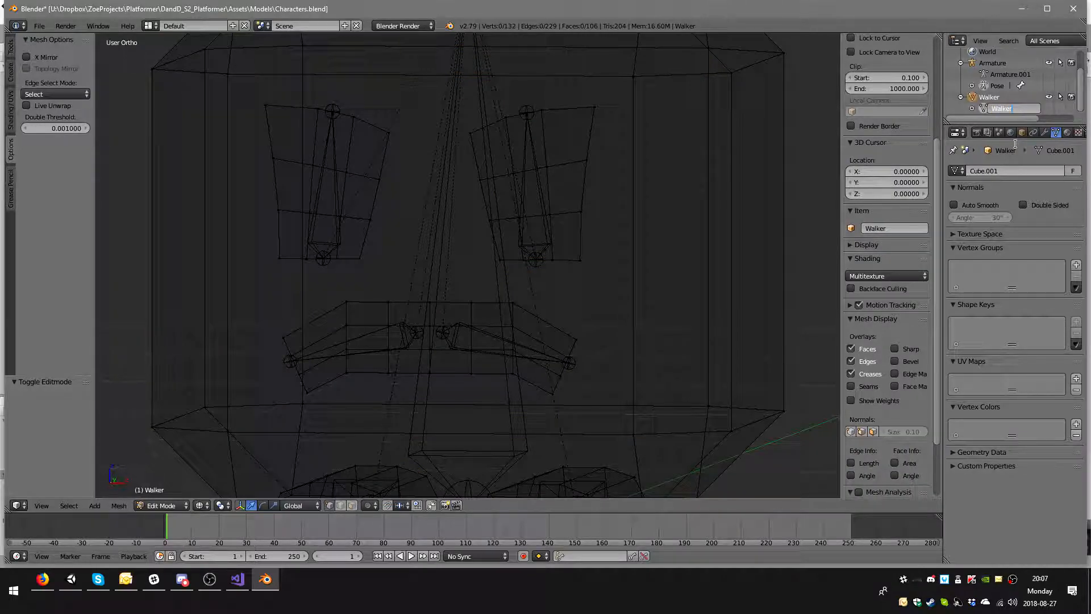
key(Return)
- Rename both the armature object and its armature data as WalkerRig, and save over Characters.blend
double_click(994, 65)
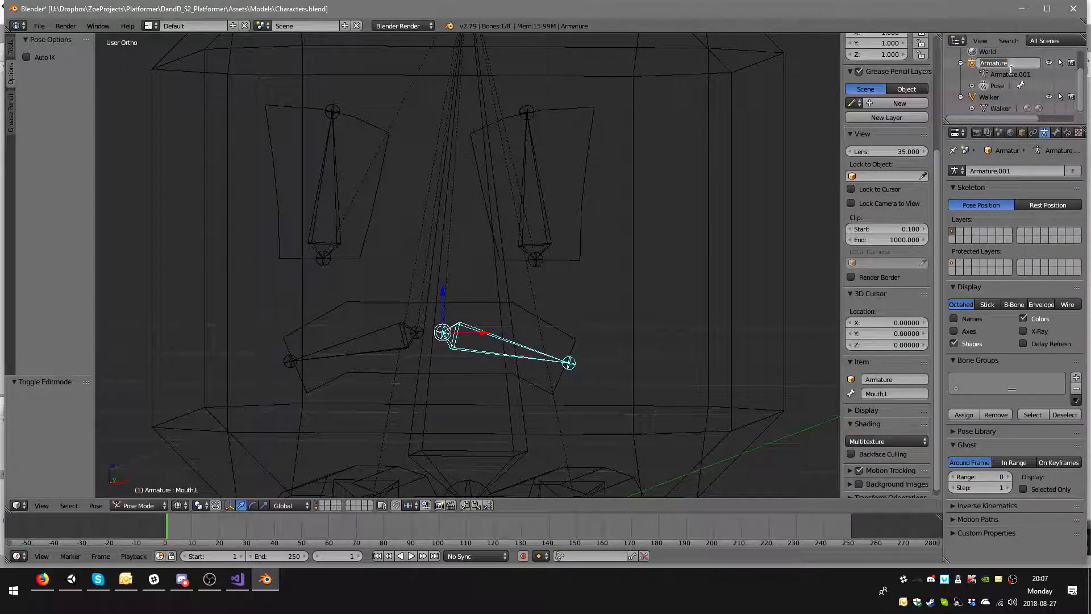
text(W)
key(Return)
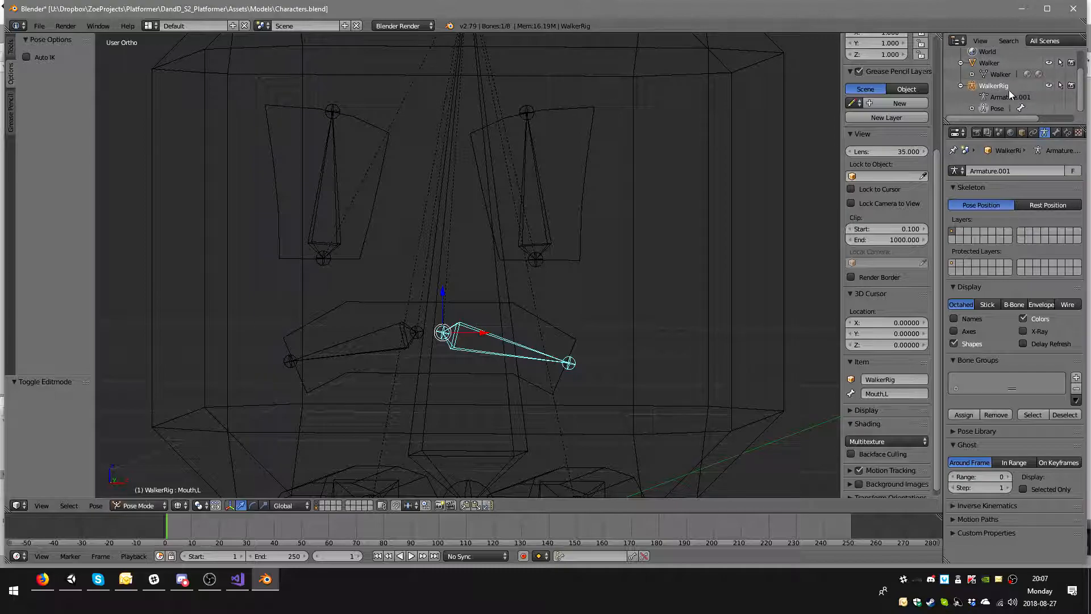
double_click(1008, 95)
text(WalkerRing)
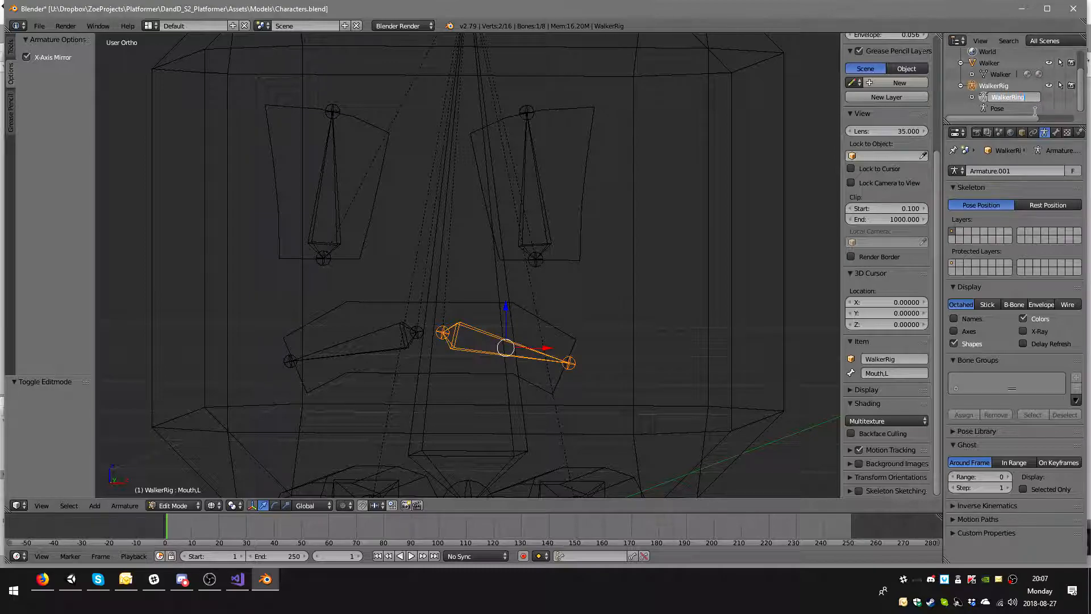
key(Return)
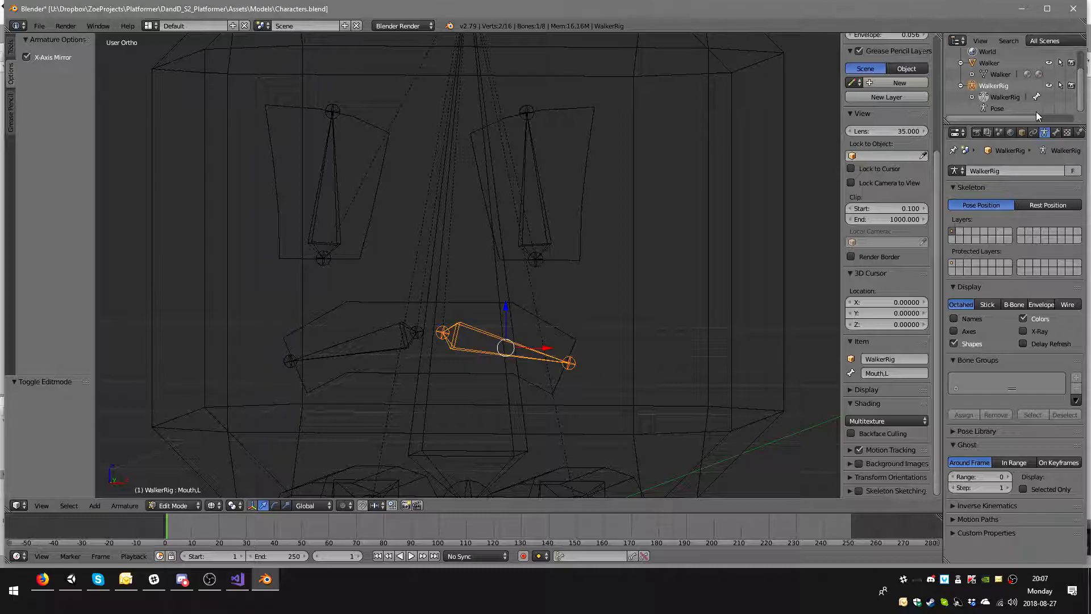
key(ctrl+s)
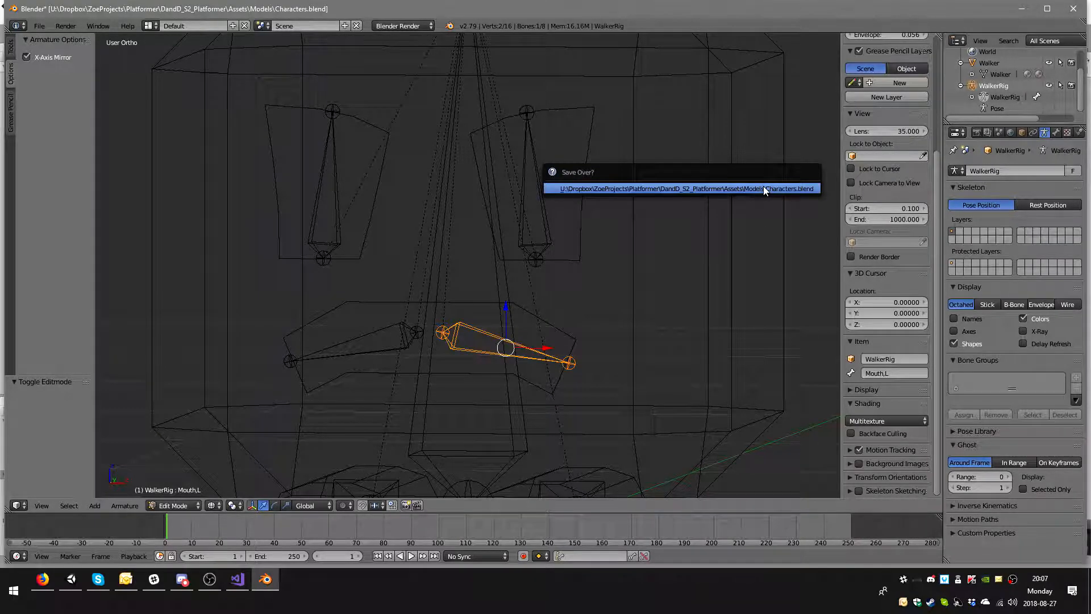
click(721, 189)
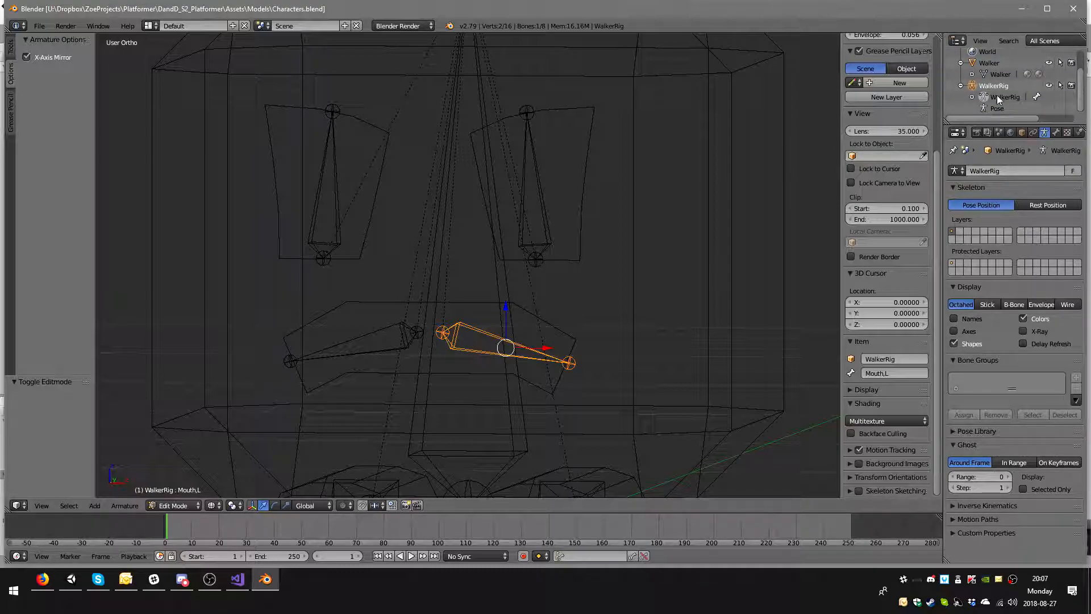
- Look through the Mouth.L bone's properties and the constraint types available for the WalkerRig object
right_click(478, 366)
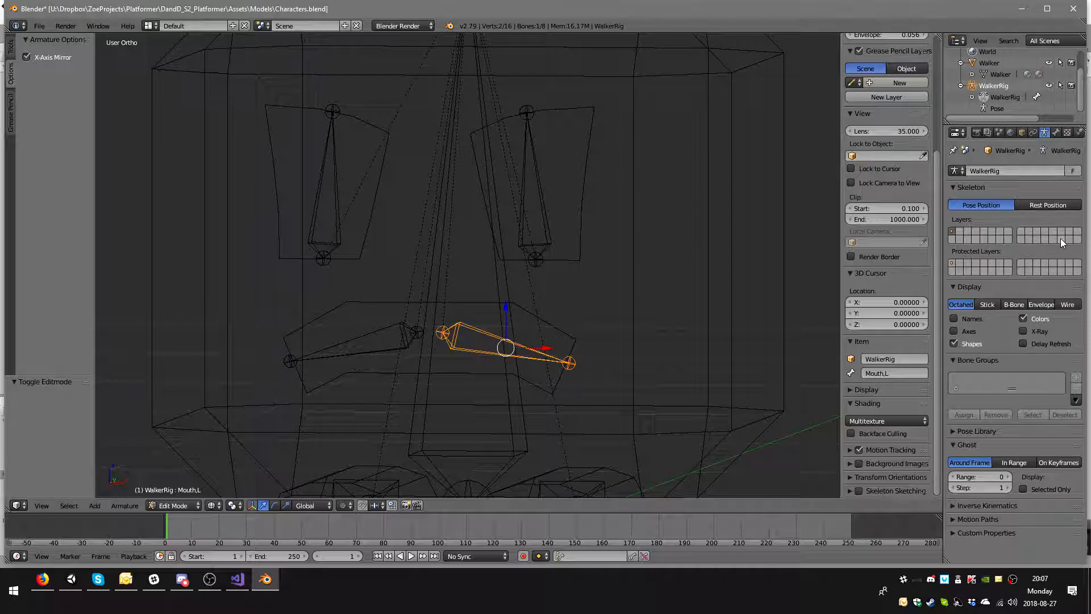
click(1056, 131)
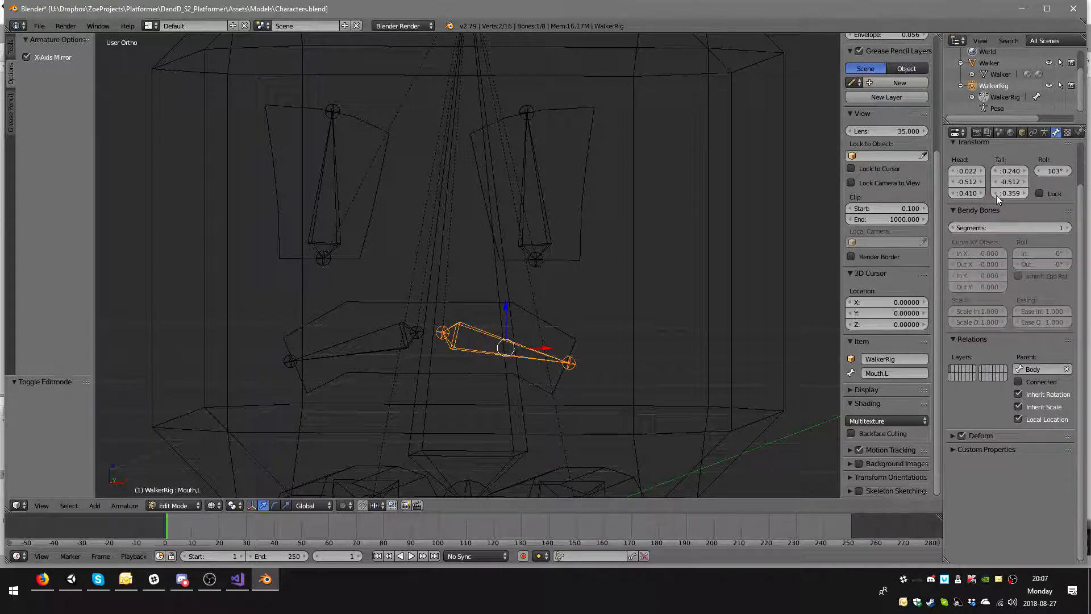
click(968, 450)
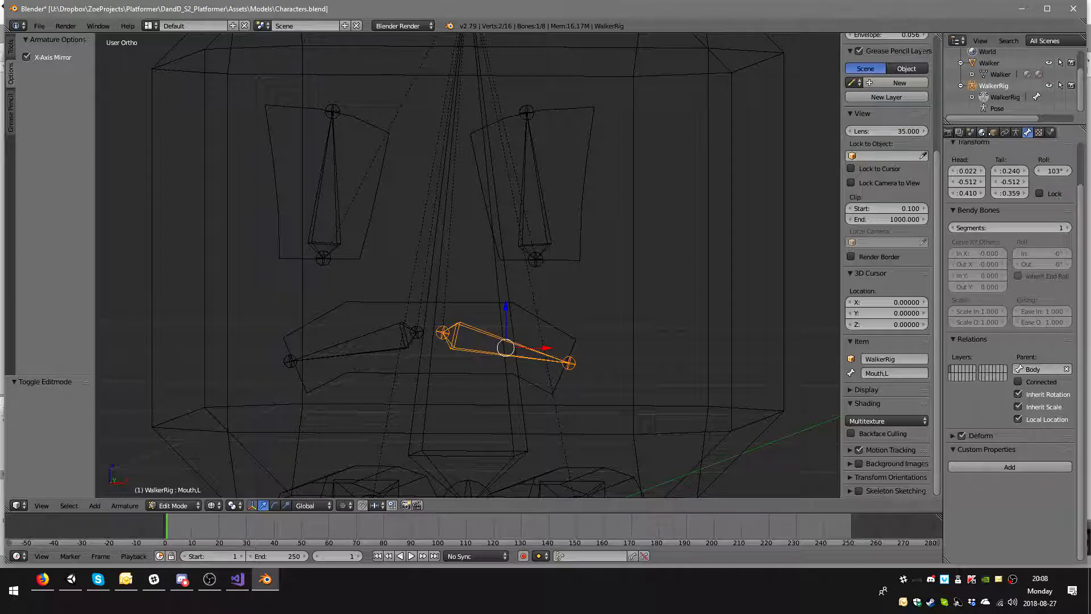
click(1033, 133)
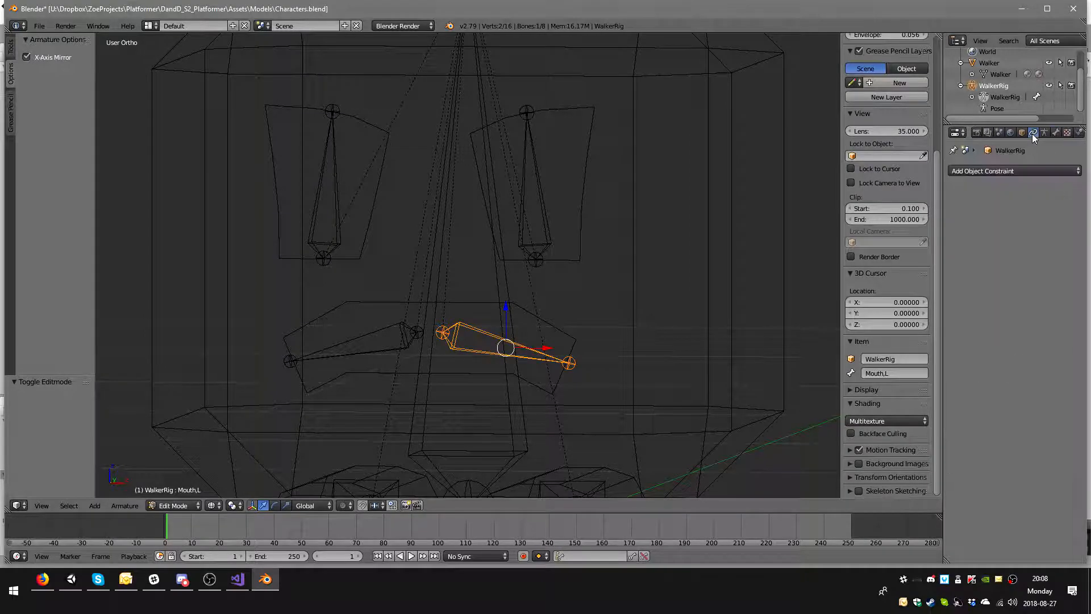
click(1005, 171)
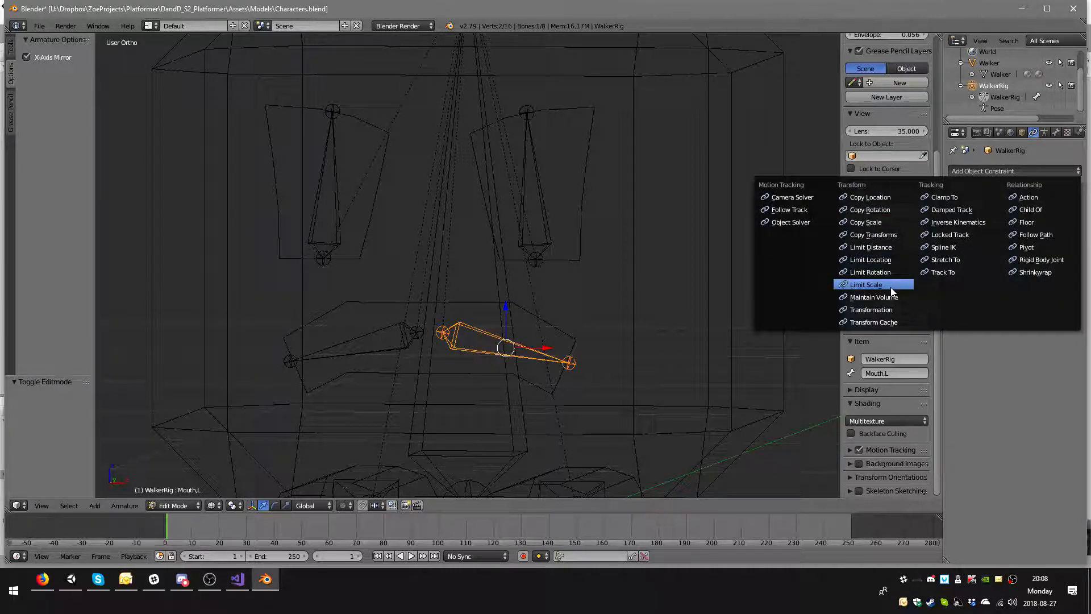
- Return WalkerRig to Pose Mode and add a Limit Location bone constraint to Mouth.L
click(173, 505)
click(188, 489)
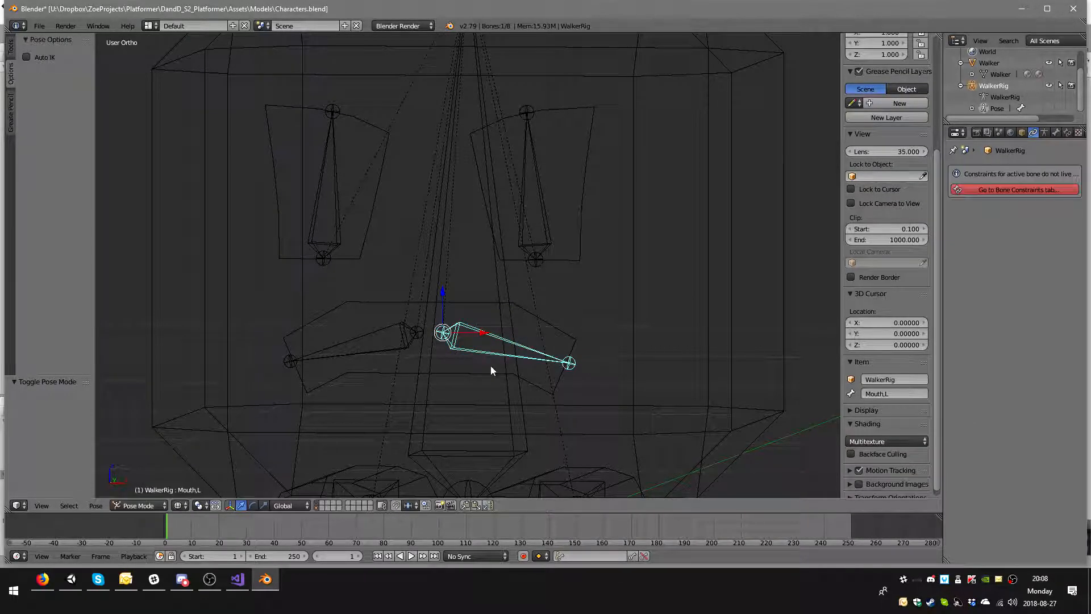
click(1016, 189)
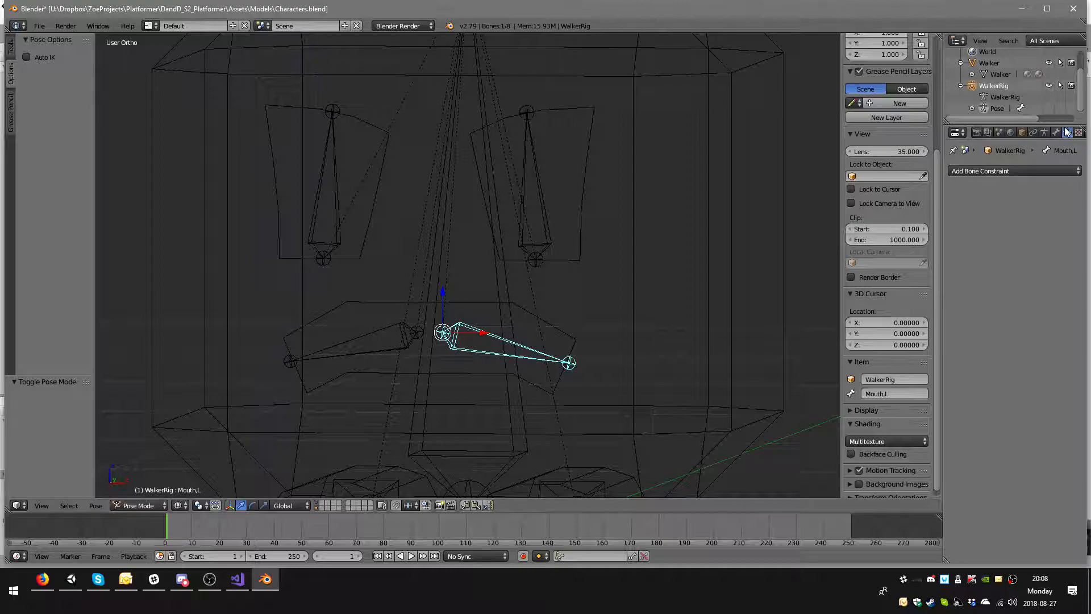
click(997, 168)
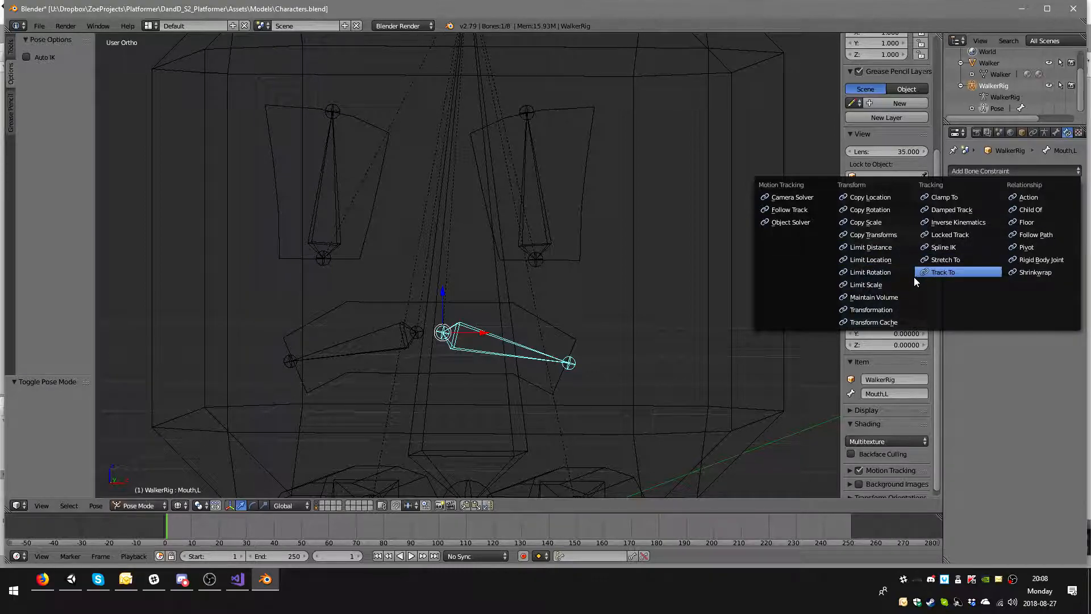
click(887, 261)
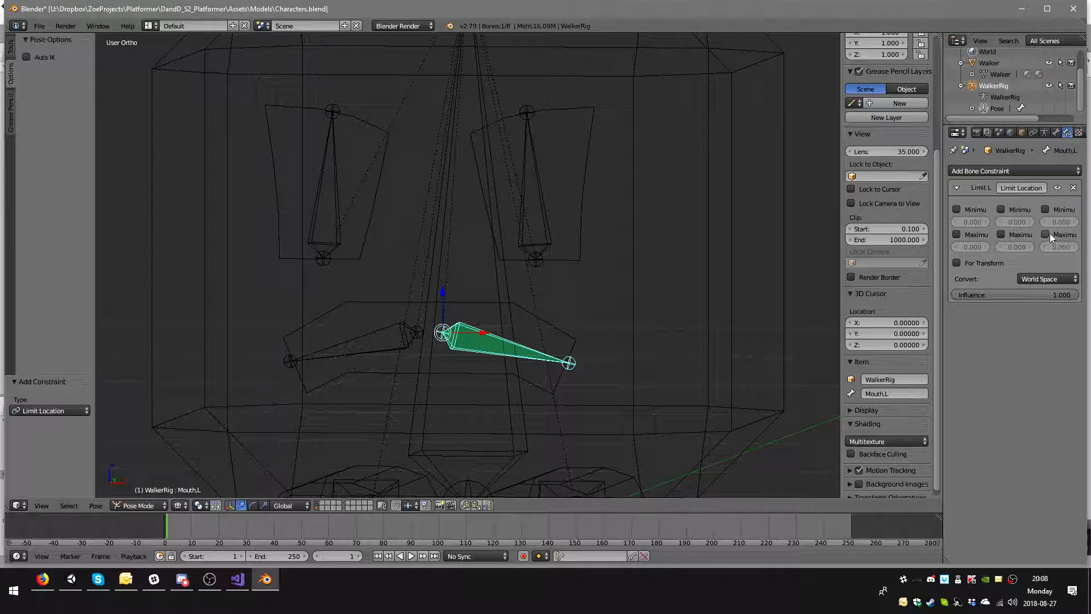
- Try enabling the minimum and maximum limits on all three axes of Mouth.L's Limit Location constraint
click(956, 233)
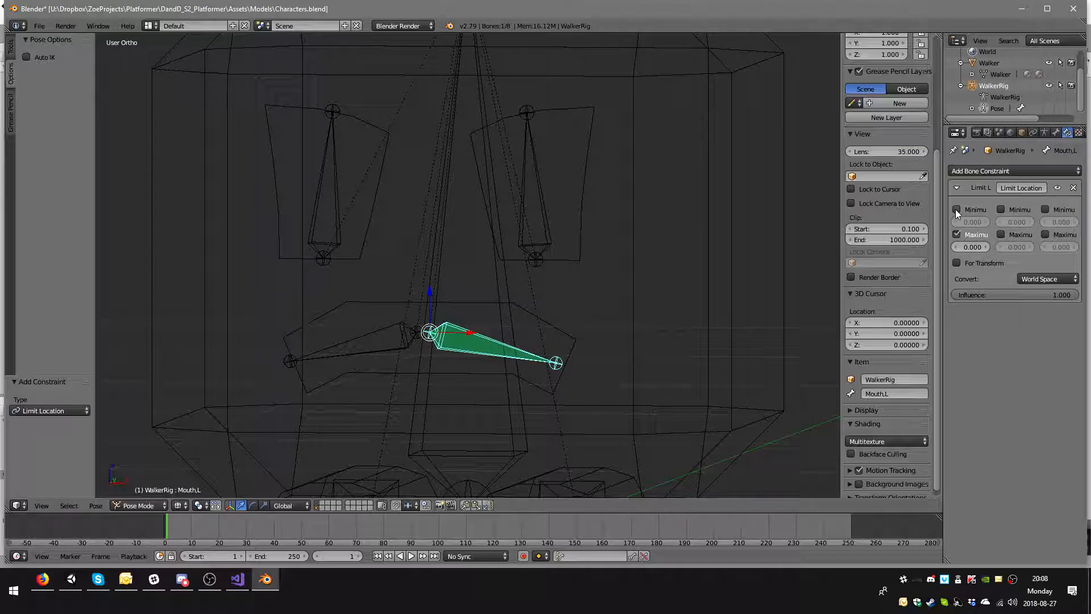
click(956, 209)
click(1000, 209)
click(1045, 234)
middle_drag(745, 251, 666, 274)
scroll(667, 274, down, 8)
scroll(652, 275, up, 8)
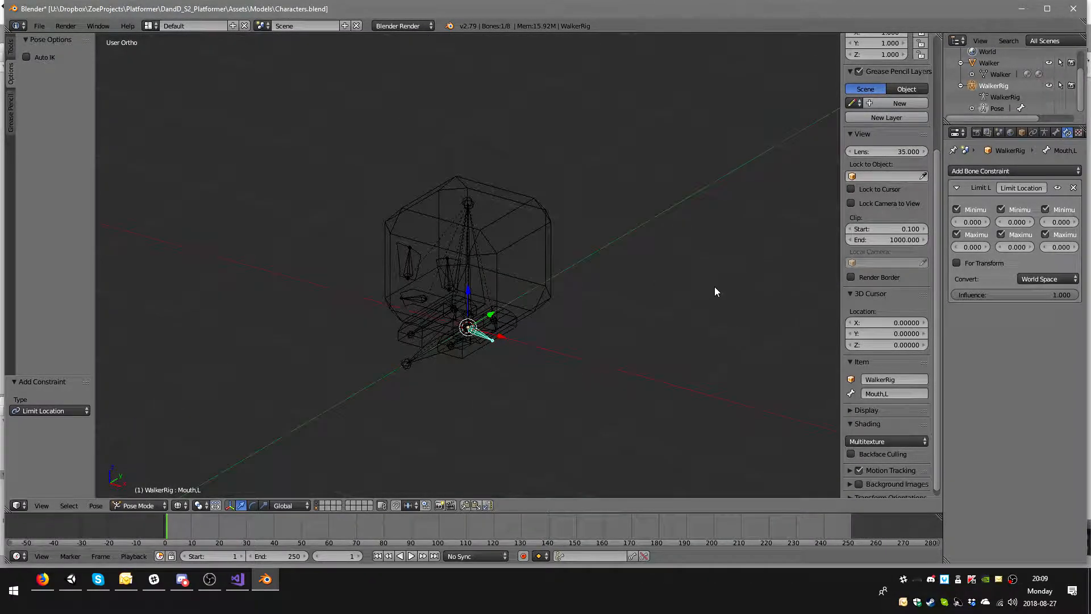
- Disable all the minimum and maximum limits of Mouth.L's Limit Location constraint
click(956, 209)
click(1000, 209)
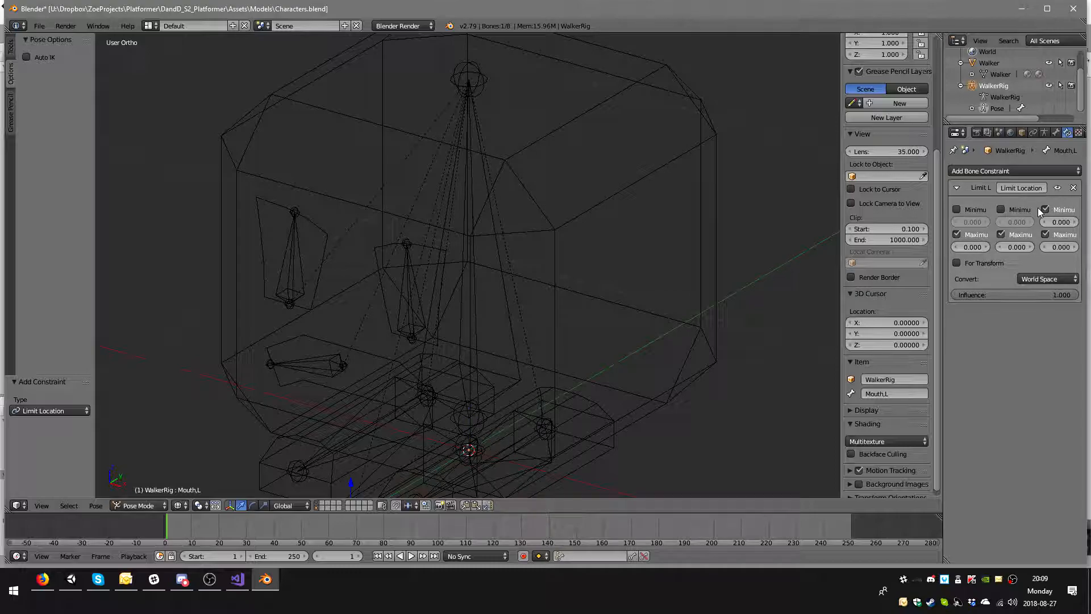
click(1045, 234)
click(1000, 234)
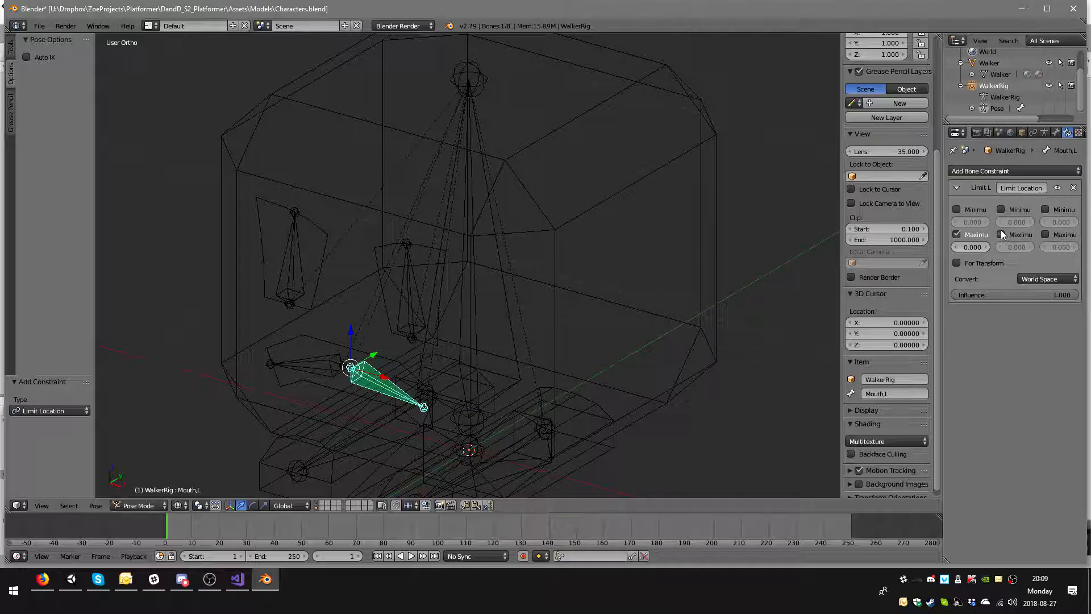
click(957, 234)
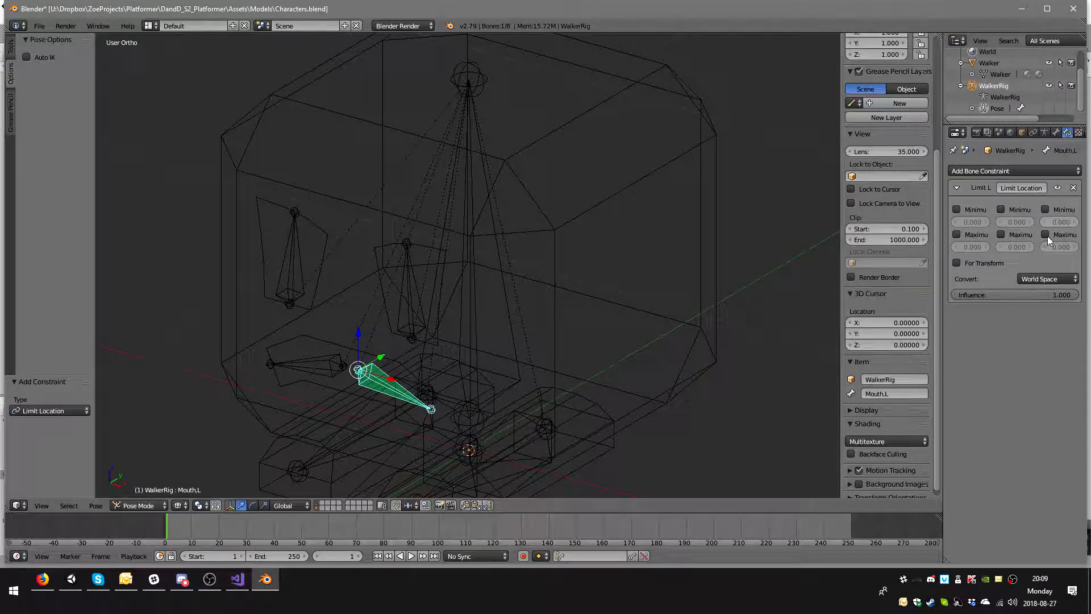
- Enable For Transform in Mouth.L's Limit Location constraint
click(957, 263)
middle_drag(625, 306, 519, 394)
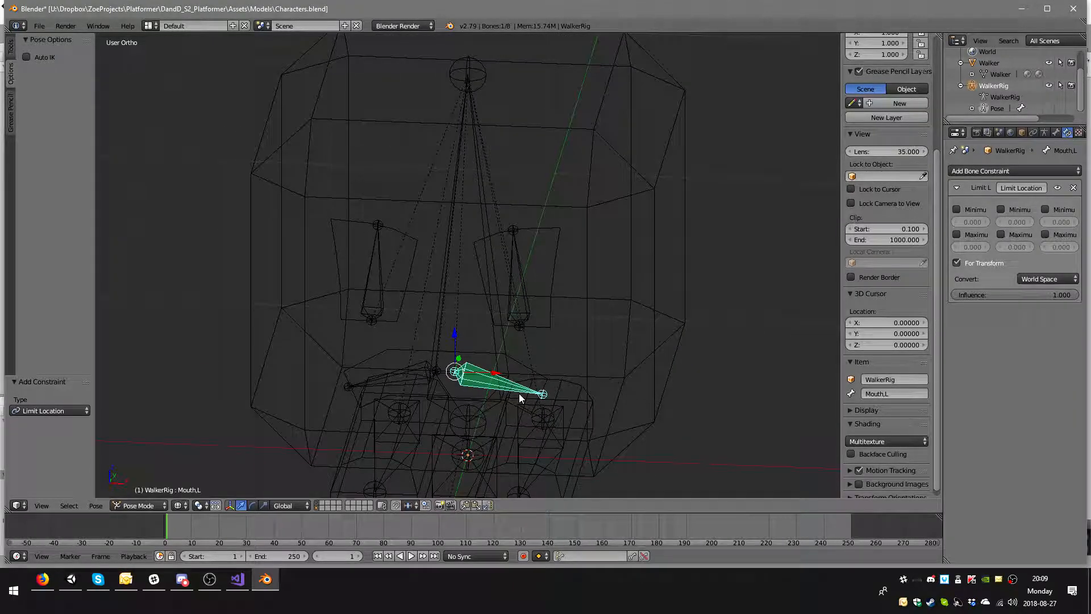
- Test-move Mouth.L, cancel the move, and set its Limit Location constraint to convert in Local Space
key(g)
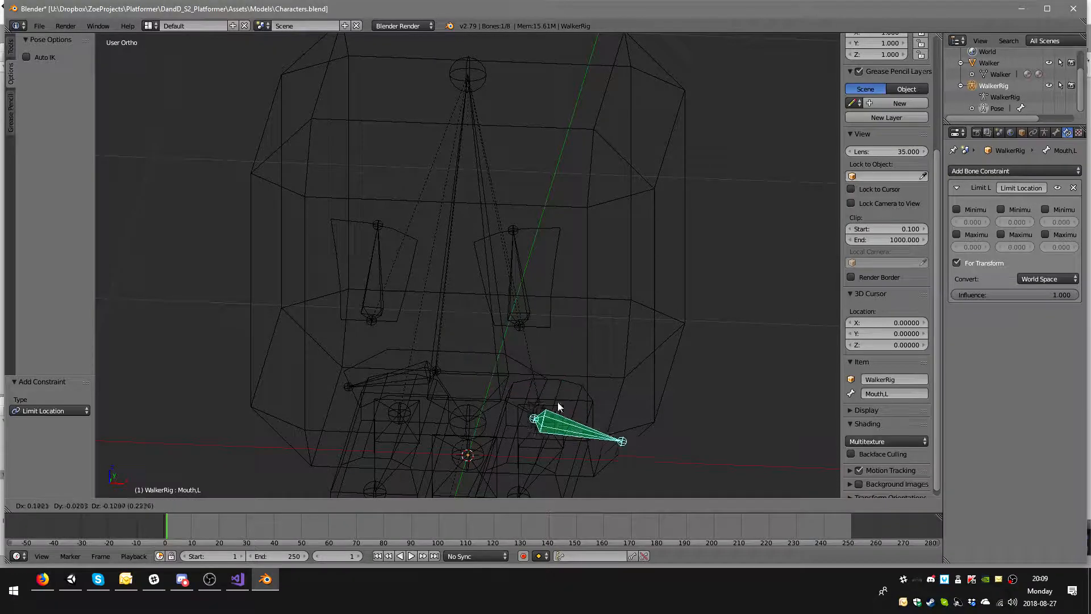
key(Escape)
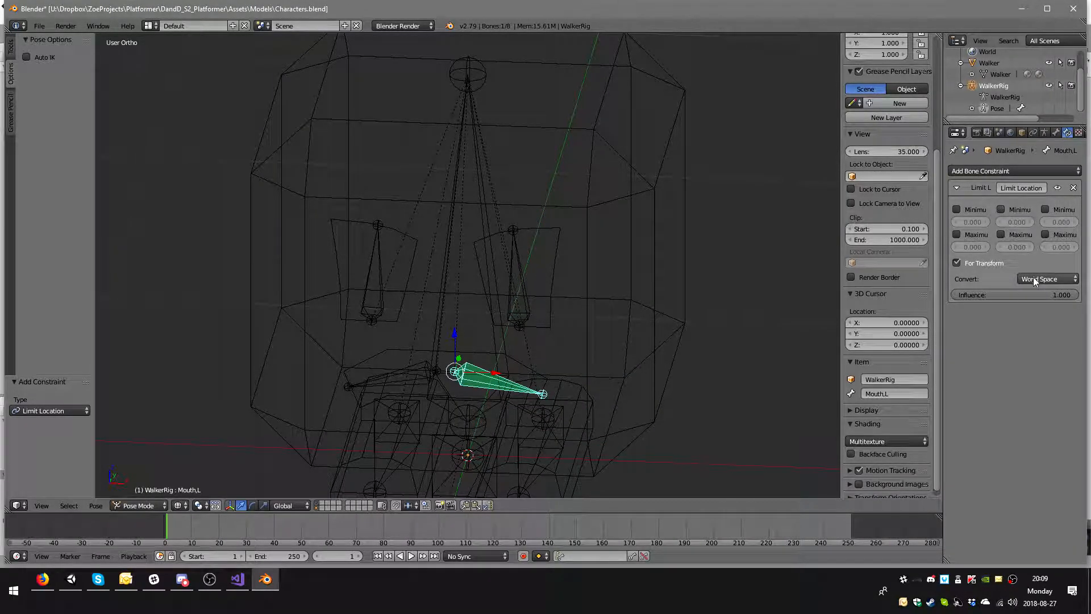
click(1052, 278)
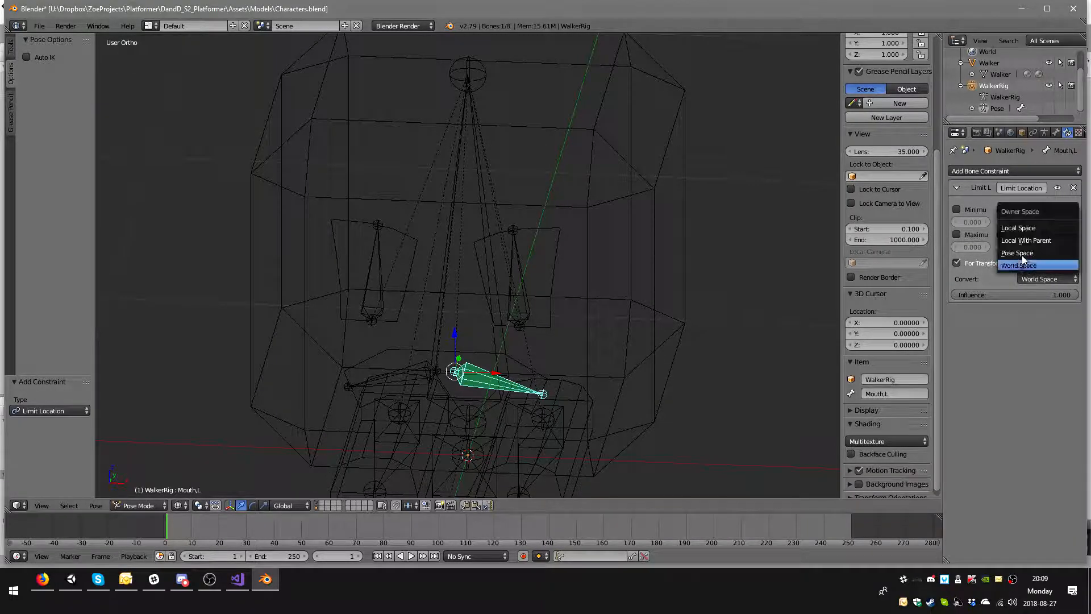
click(1015, 227)
- Disable For Transform in Mouth.L's Limit Location constraint and enable the minimum and maximum limits on all three axes
click(956, 263)
click(957, 234)
click(987, 211)
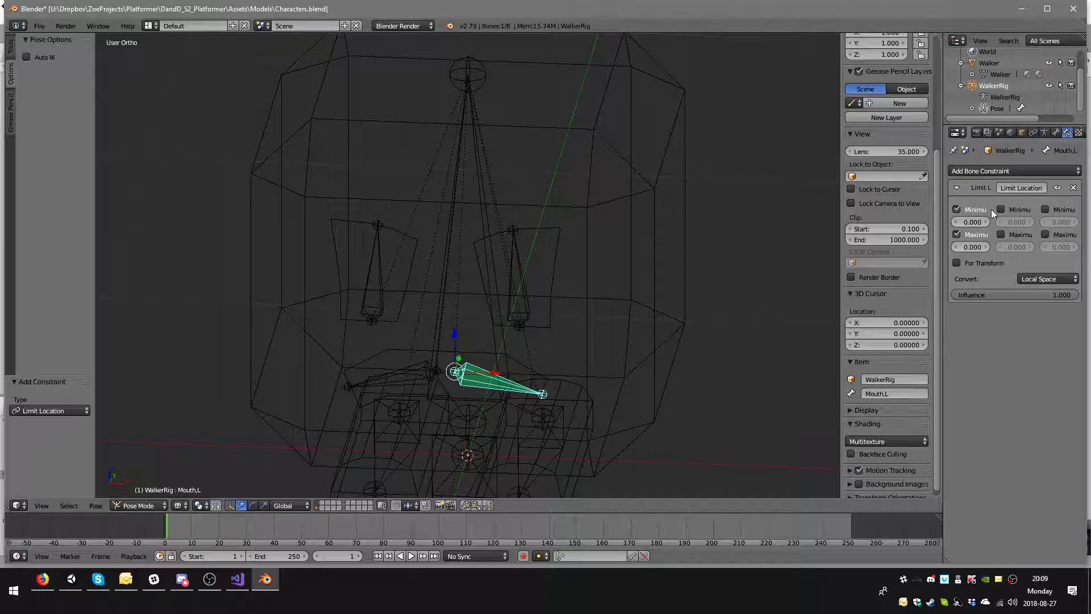
click(1000, 234)
click(1045, 234)
click(1045, 209)
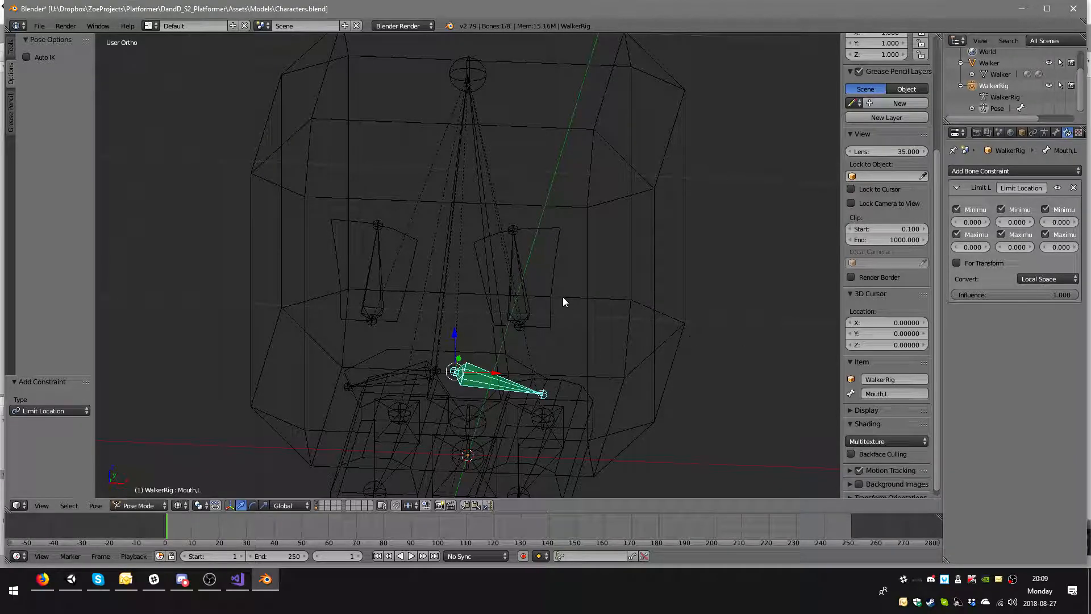
- Test moving and rotating Mouth.L to check its location limits
key(g)
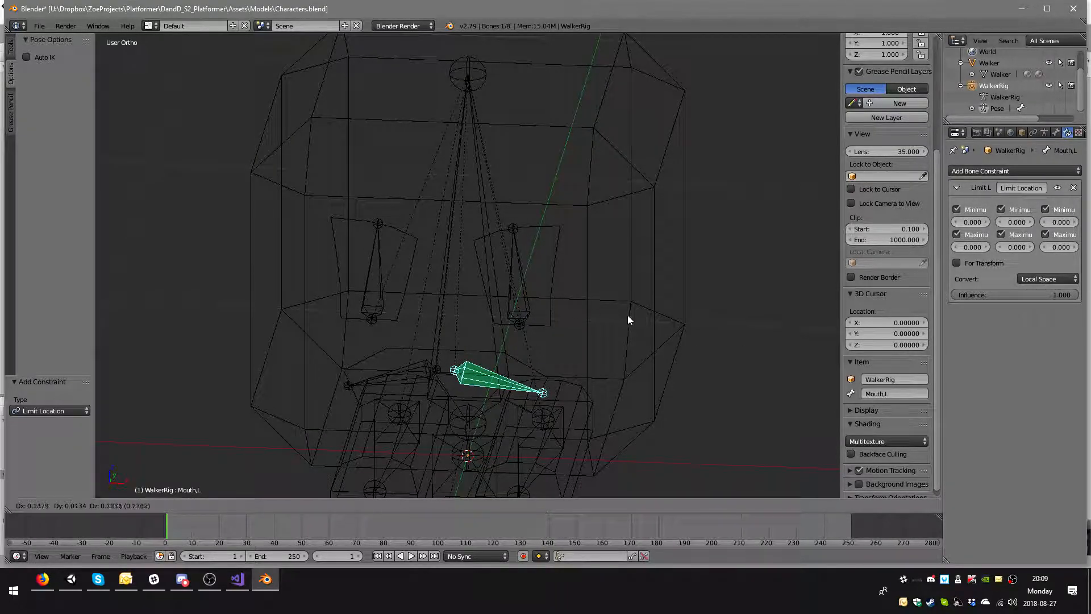
click(545, 355)
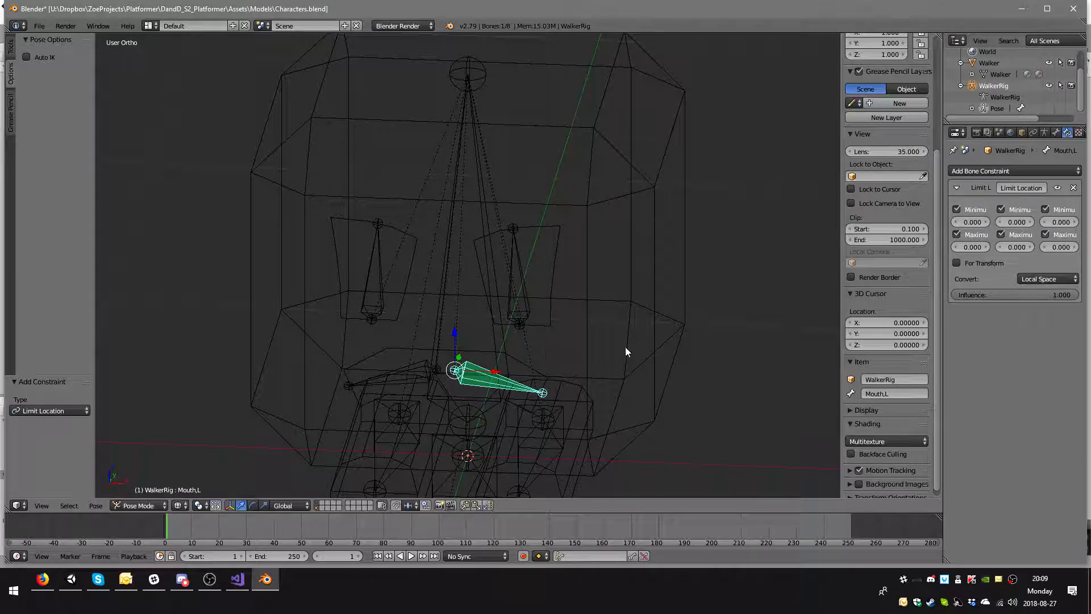
key(r)
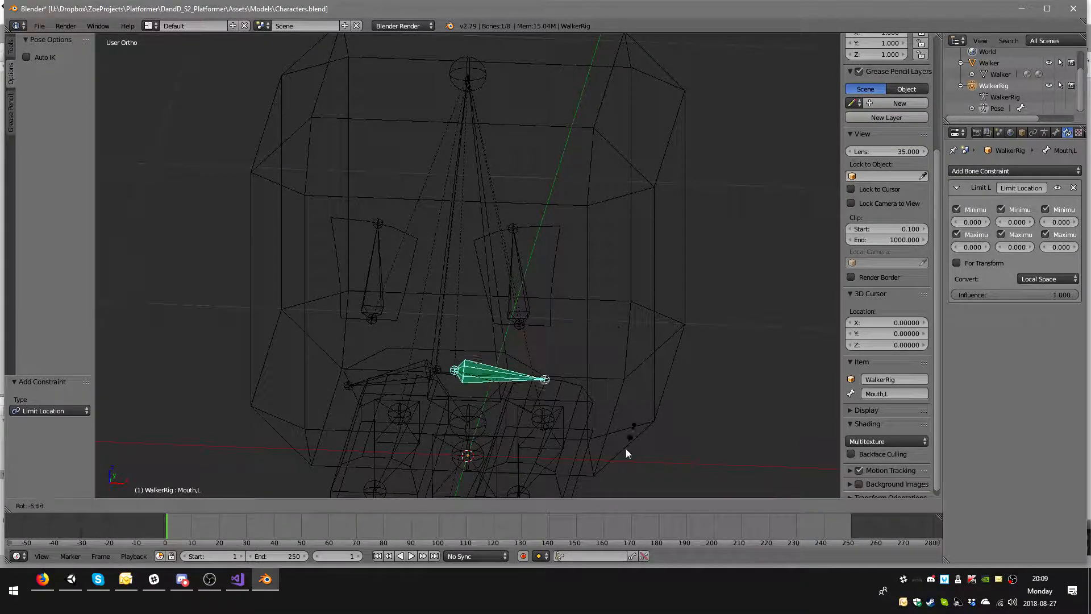
right_click(645, 419)
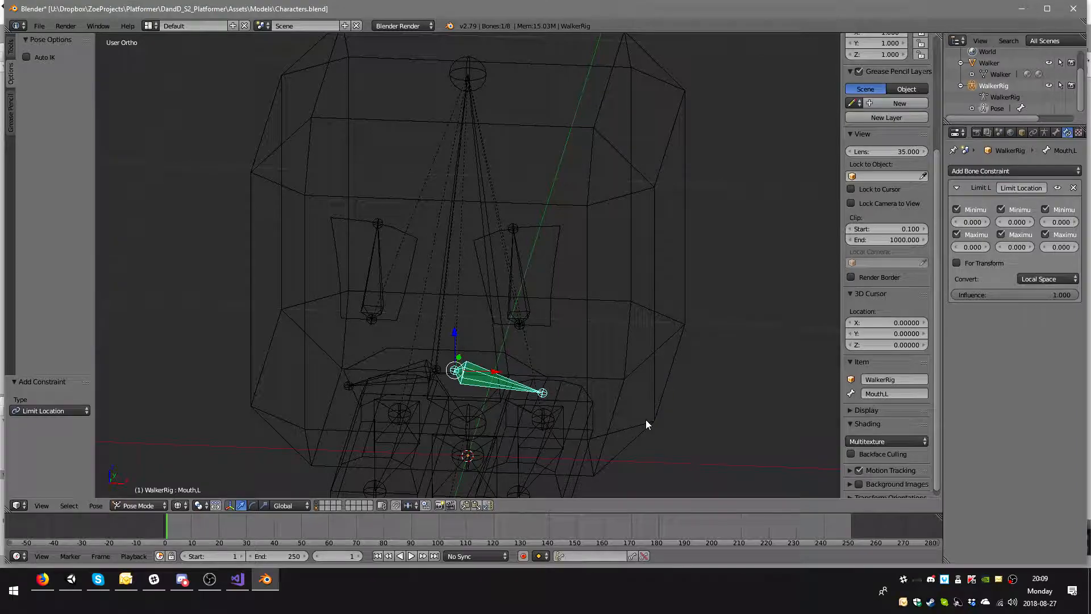
- Add a Limit Rotation constraint to Mouth.L, set it to Local Space and enable Limit X
middle_drag(660, 423, 544, 369)
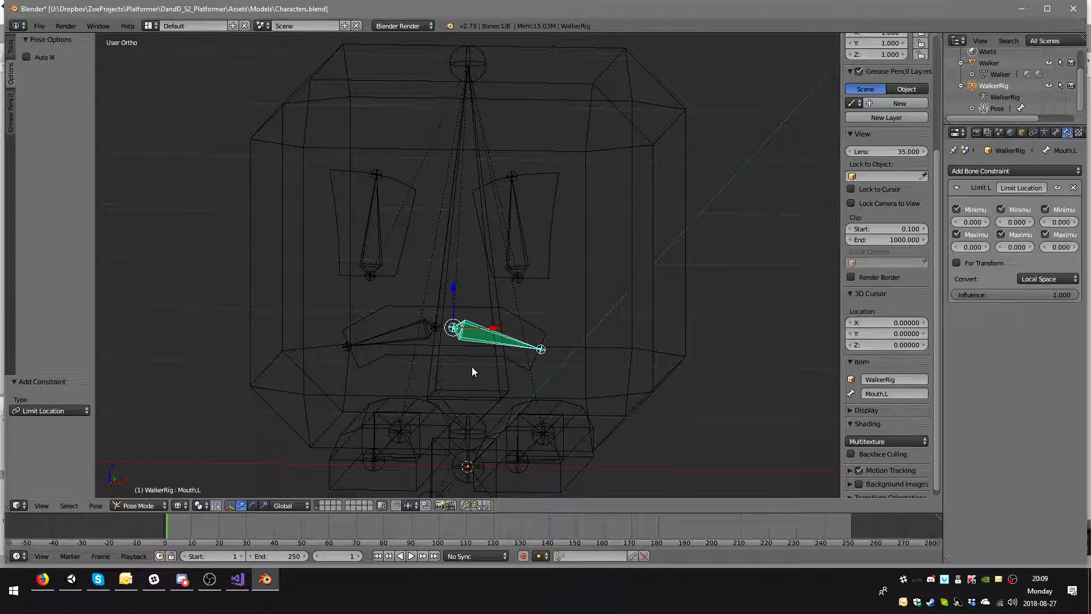
middle_drag(577, 350, 630, 356)
click(1022, 169)
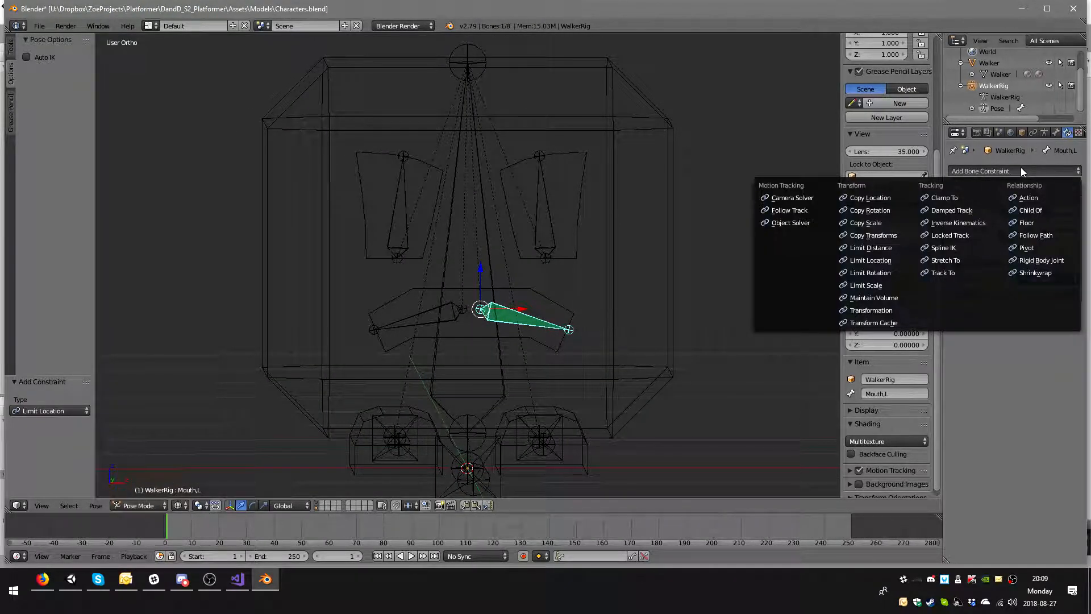
click(868, 274)
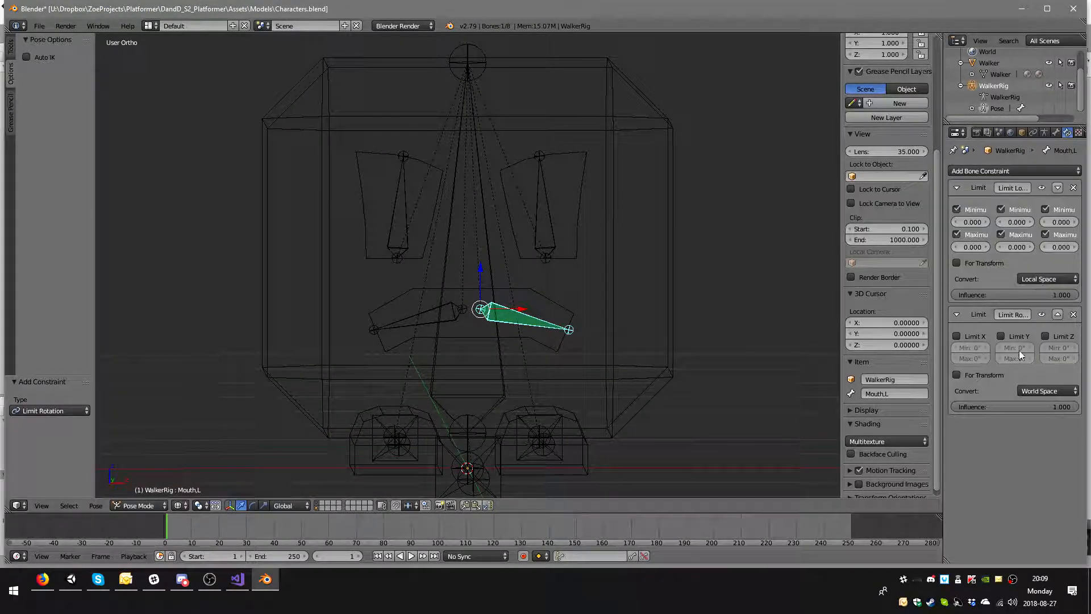
click(1058, 390)
click(1026, 341)
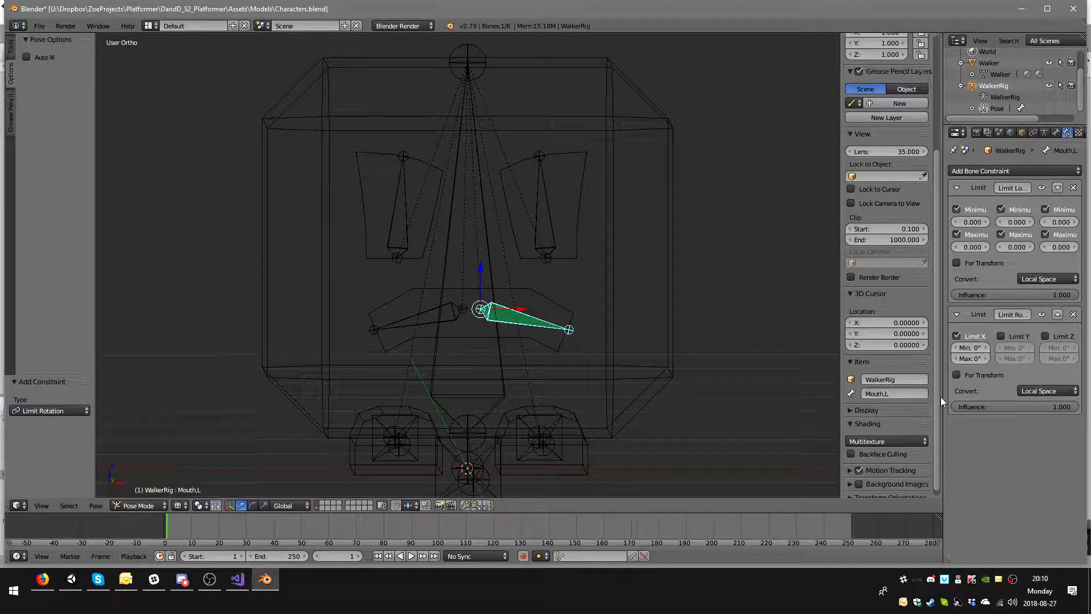
- Test rotating Mouth.L about the global X axis to check its rotation limit
middle_drag(724, 356, 494, 394)
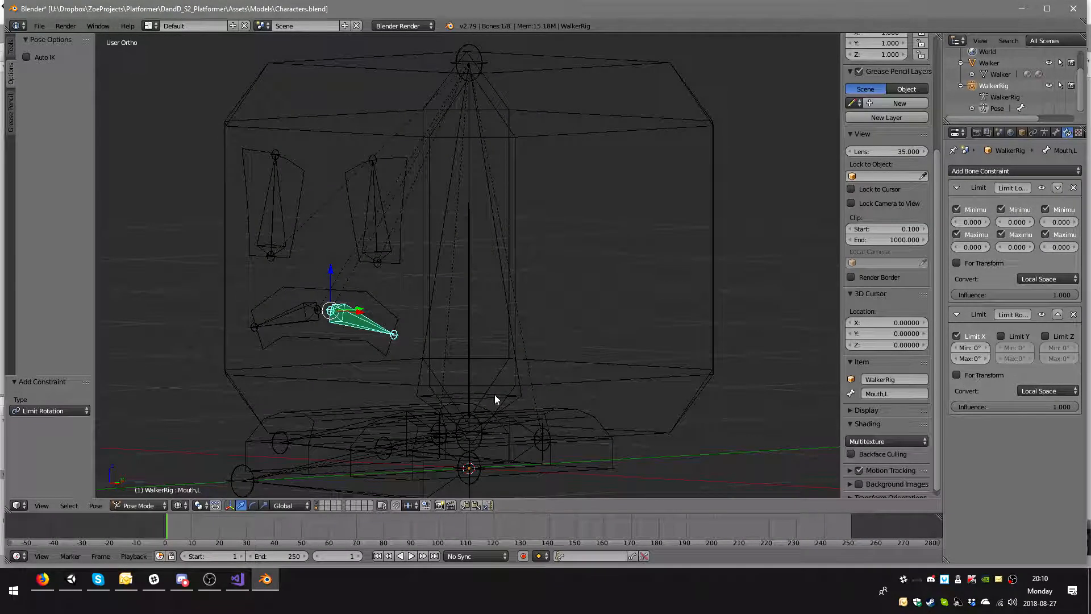
middle_drag(390, 343, 407, 345)
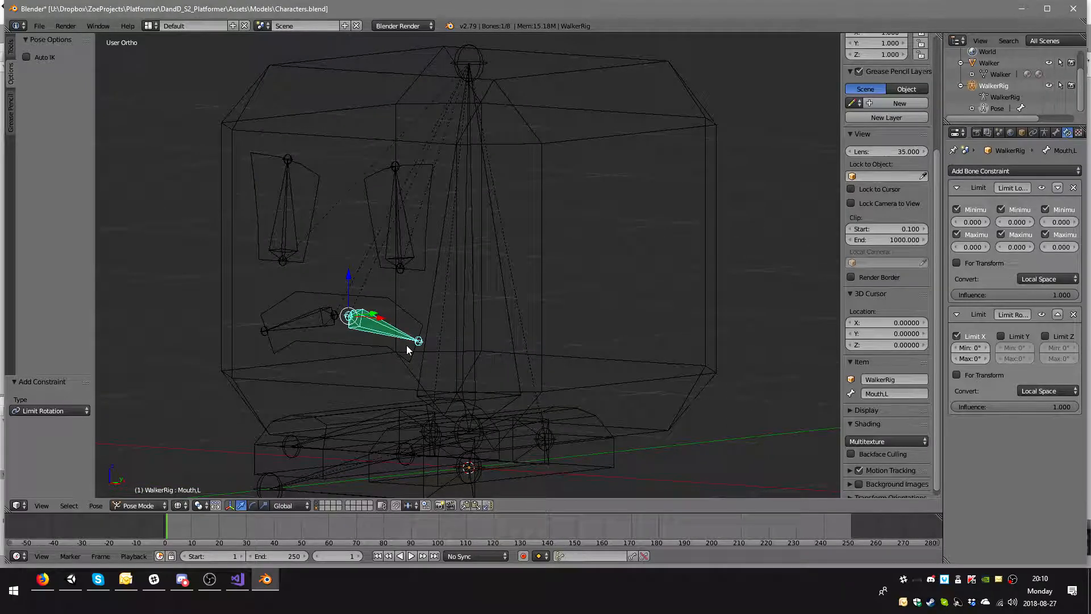
key(r)
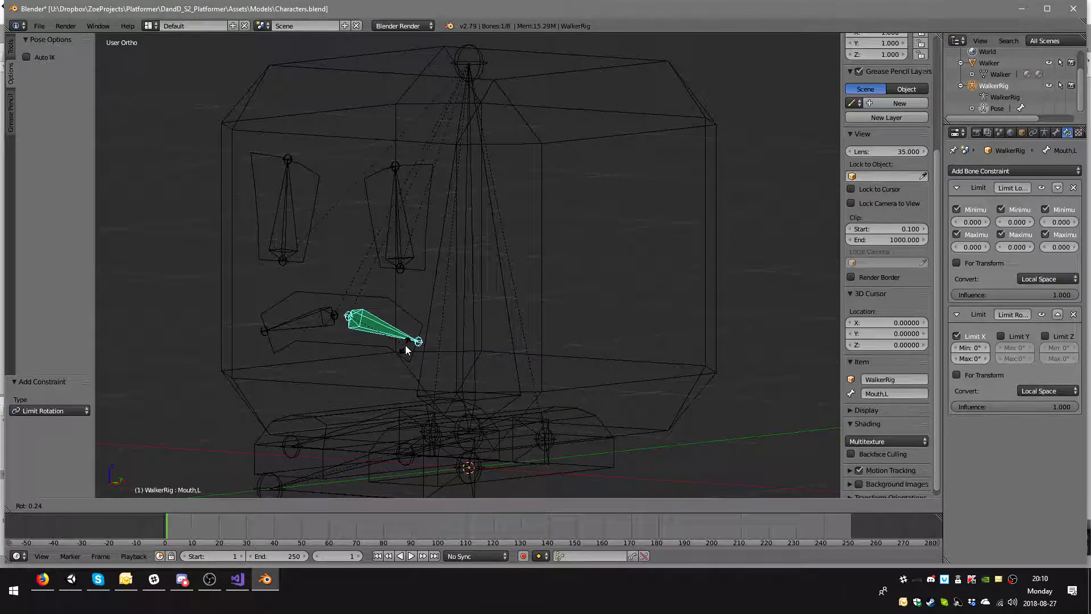
key(x)
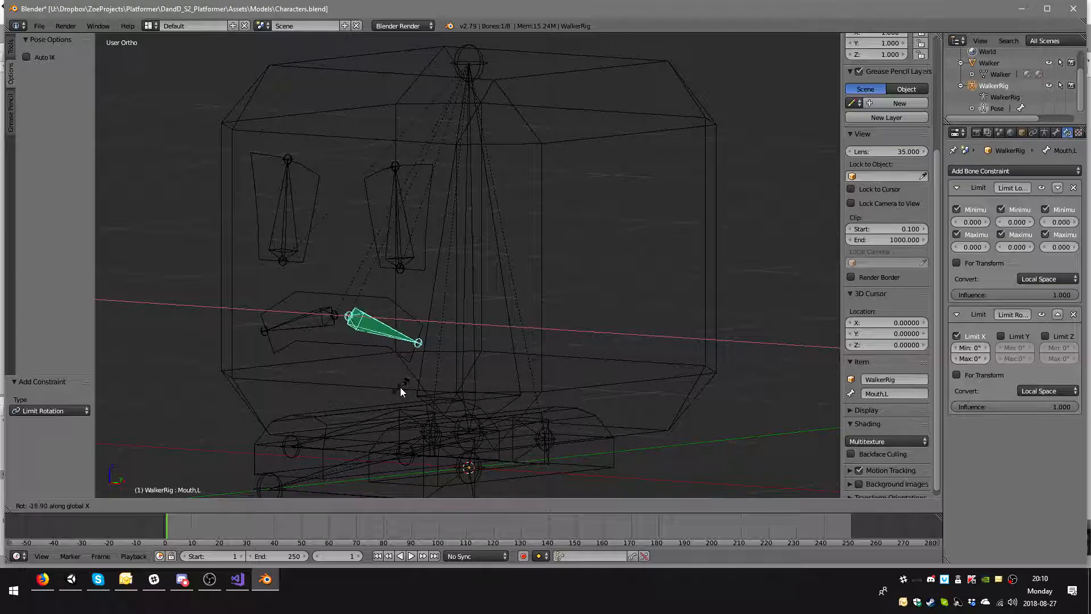
click(435, 319)
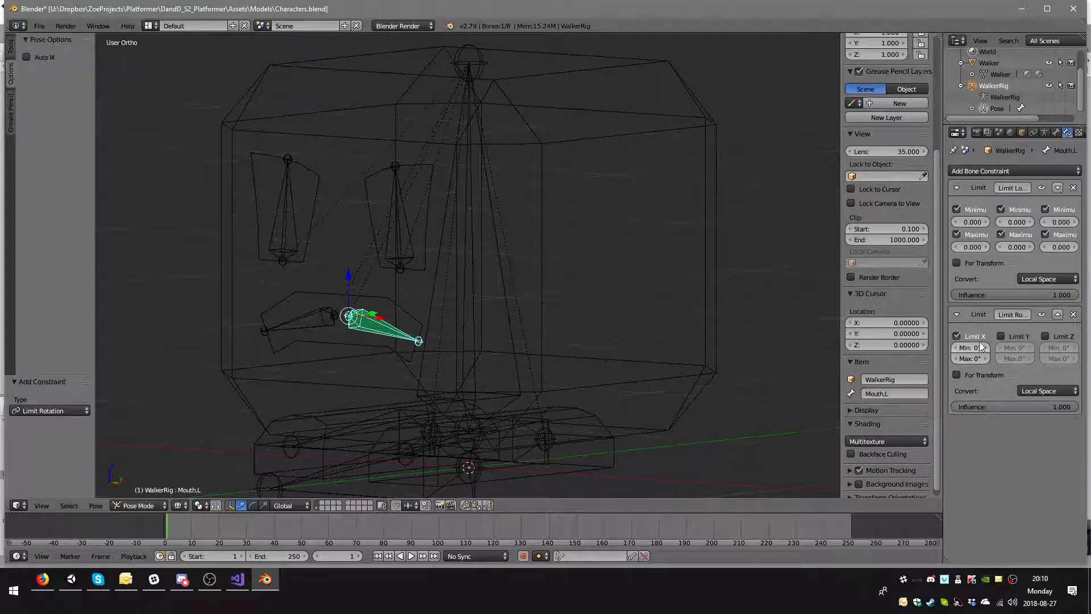
- Try limiting Mouth.L's rotation on X and Z only in Local Space, and test-rotate the bone
click(1038, 390)
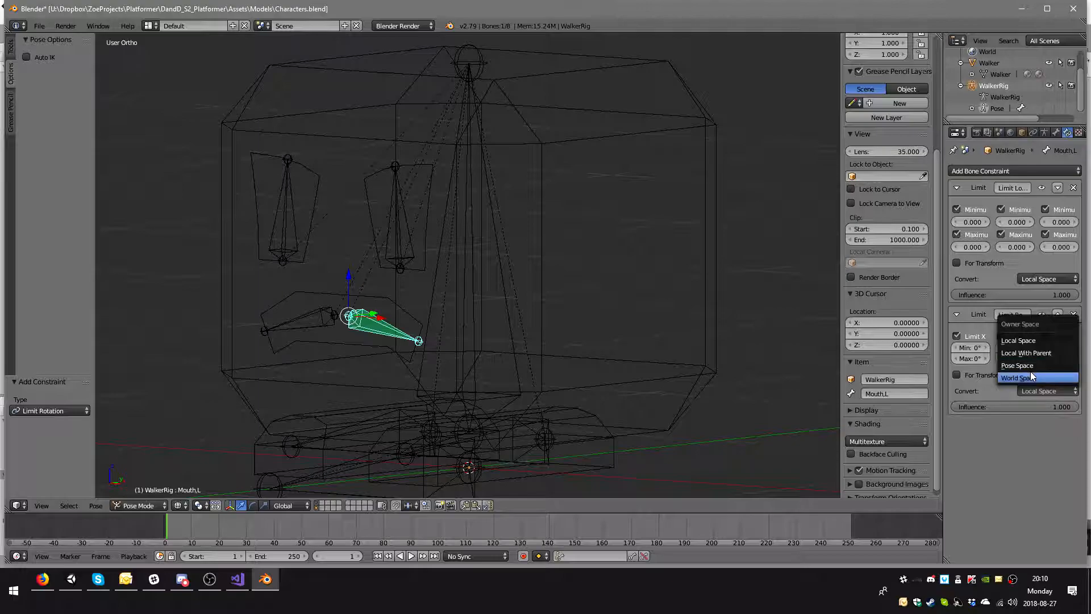
click(1025, 339)
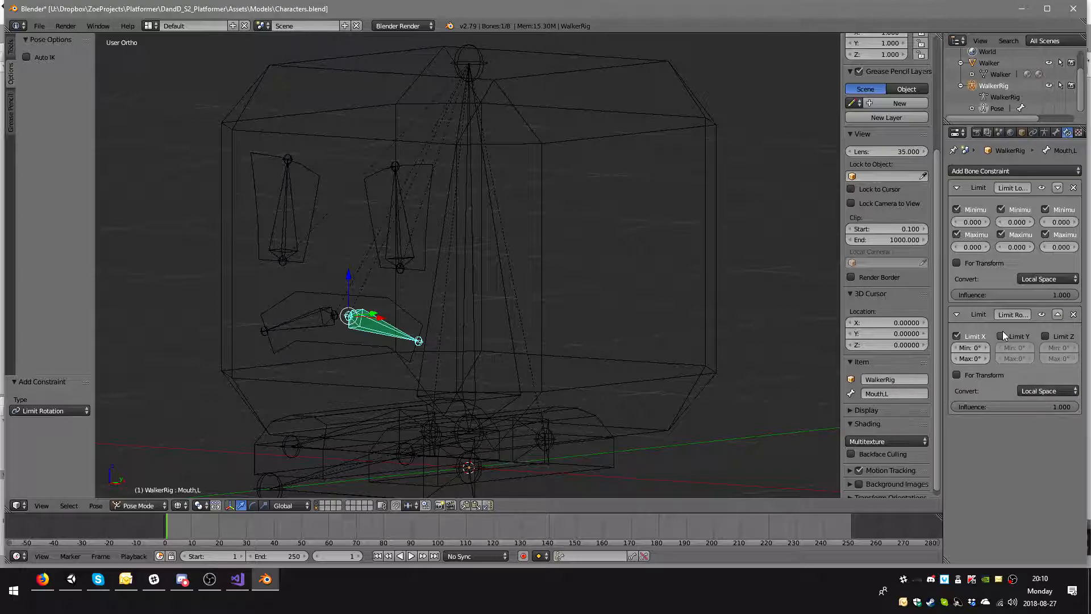
click(1051, 338)
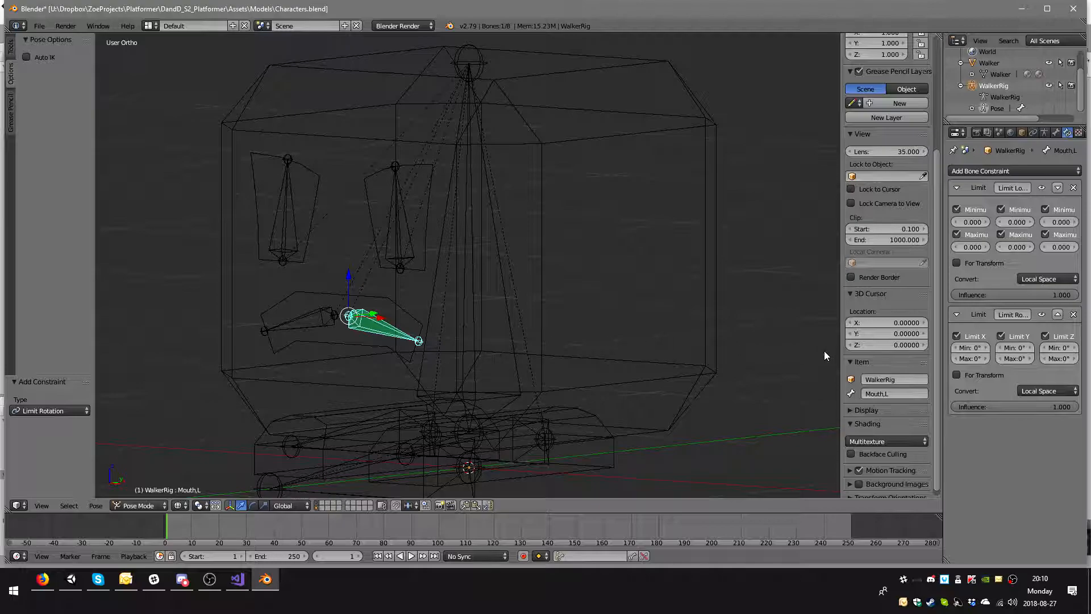
click(1006, 337)
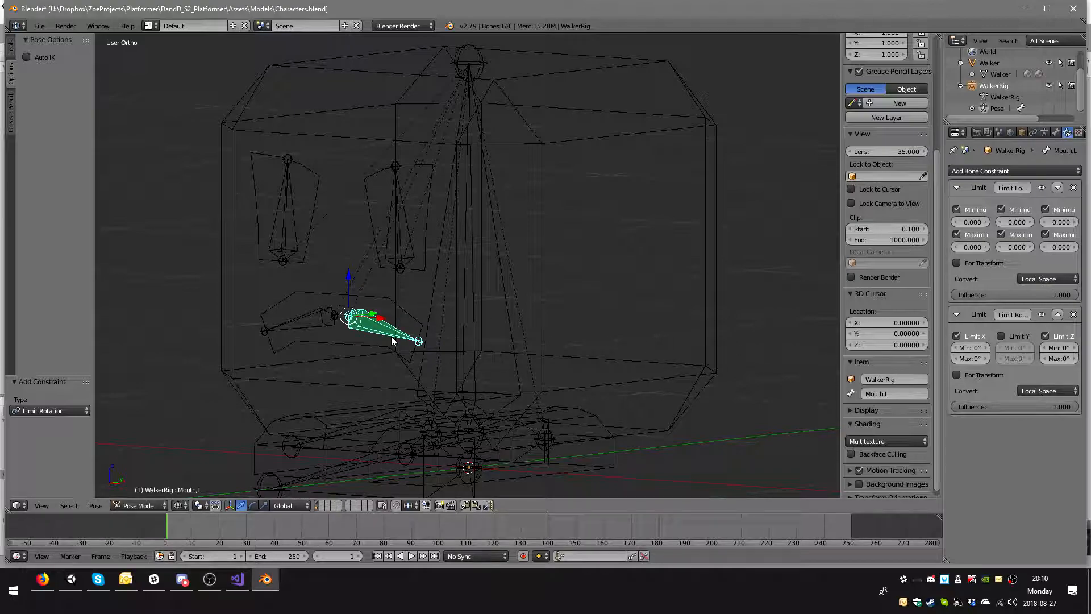
key(r)
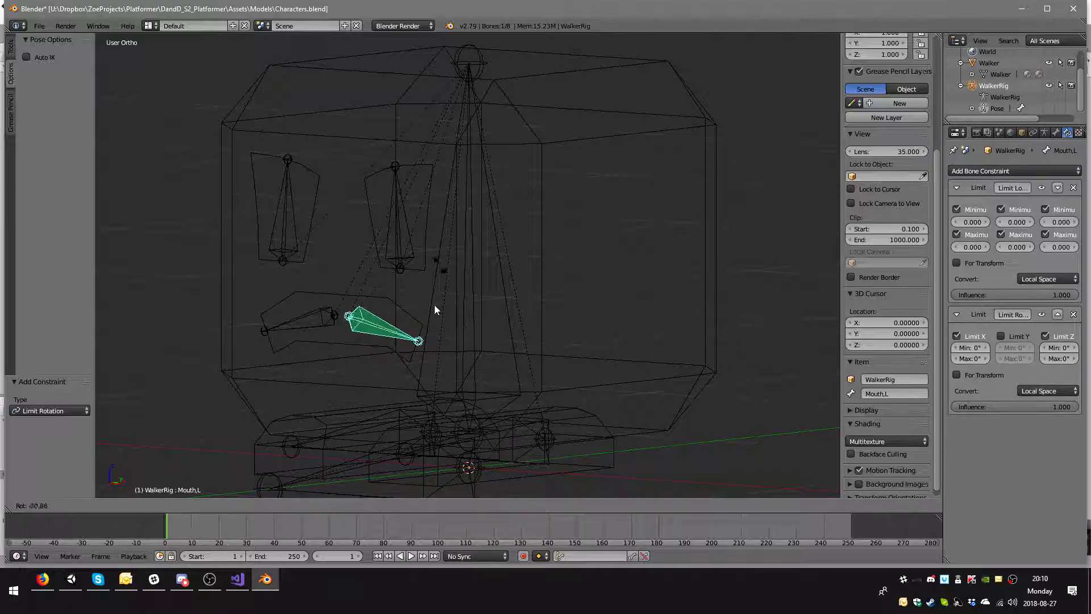
click(504, 351)
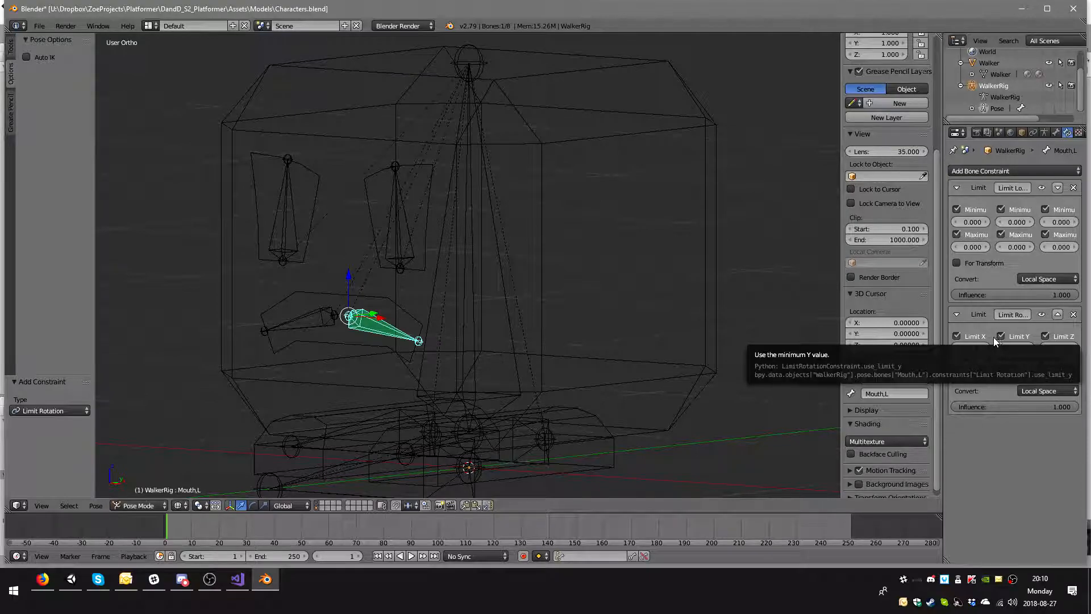
- Try limiting Mouth.L's rotation on Y and Z only, and test-rotate the bone
click(957, 335)
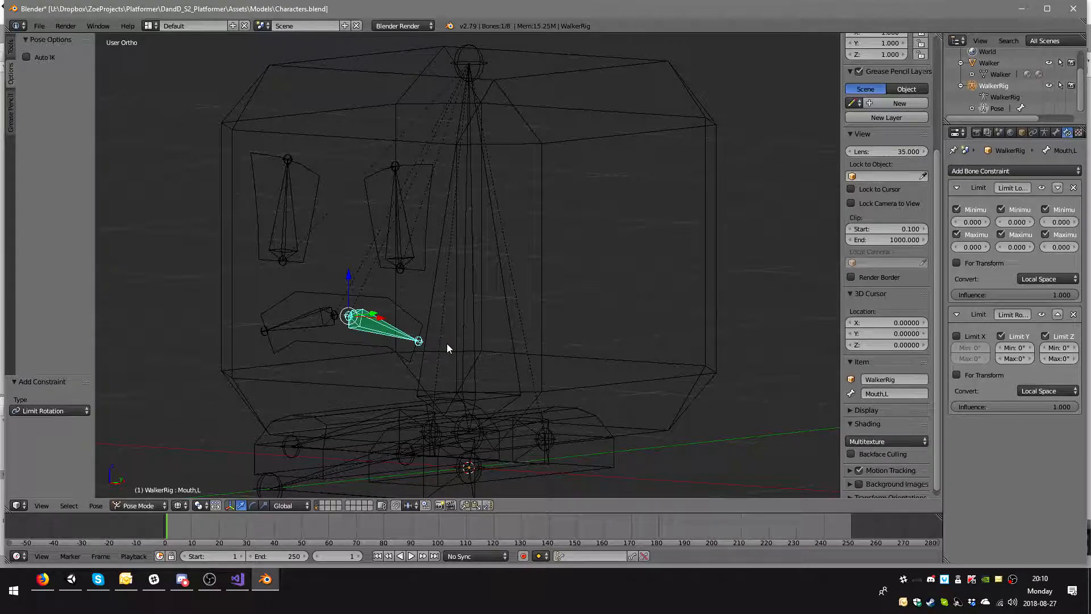
key(r)
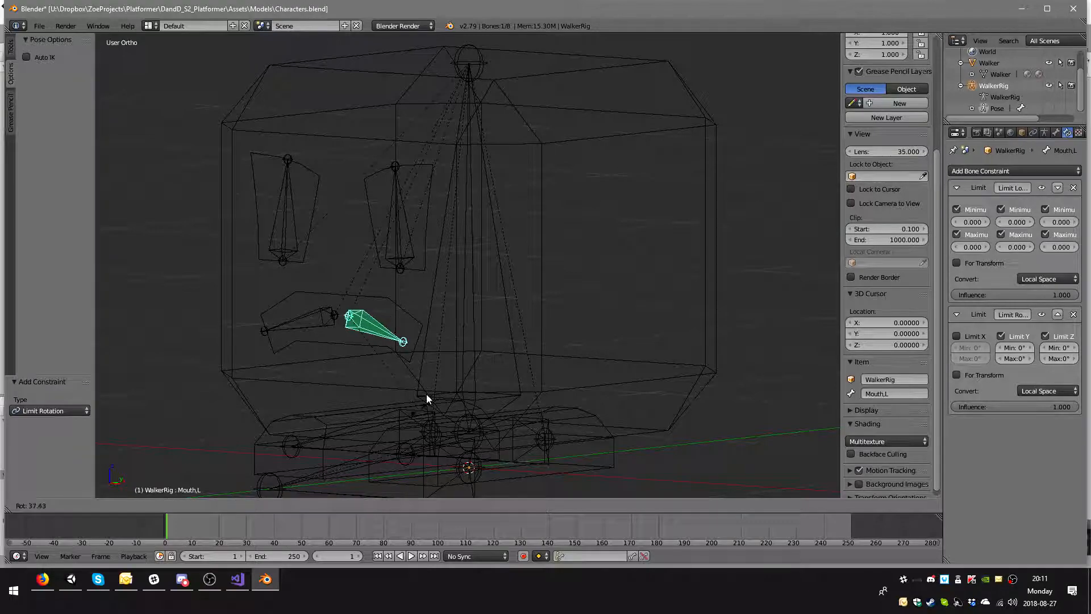
click(443, 364)
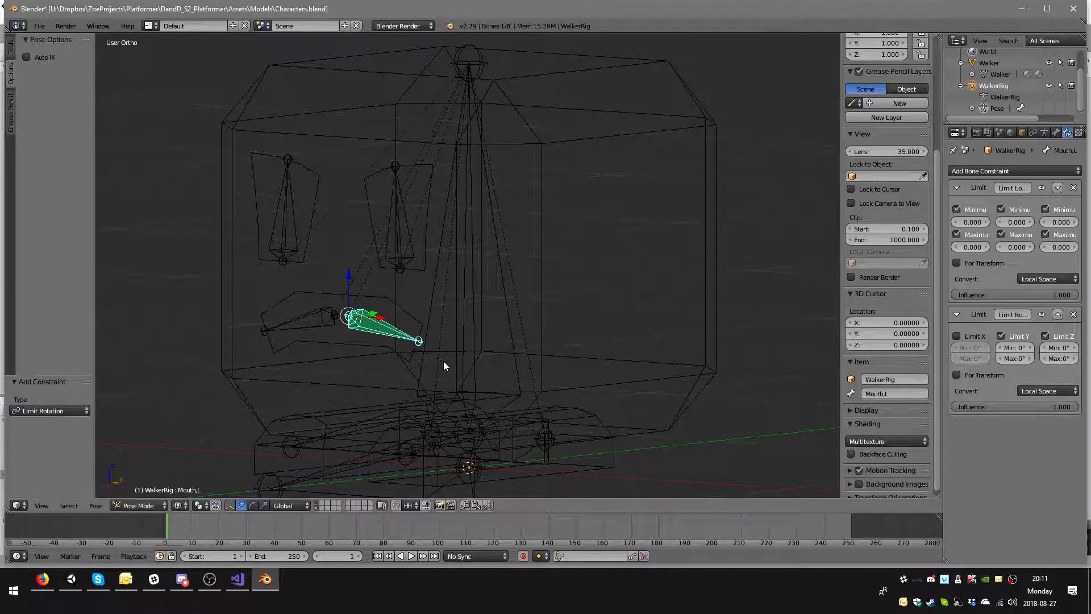
- Limit Mouth.L's rotation on X and Y with Limit Z disabled, and test-rotate the bone
click(956, 335)
click(1045, 336)
key(r)
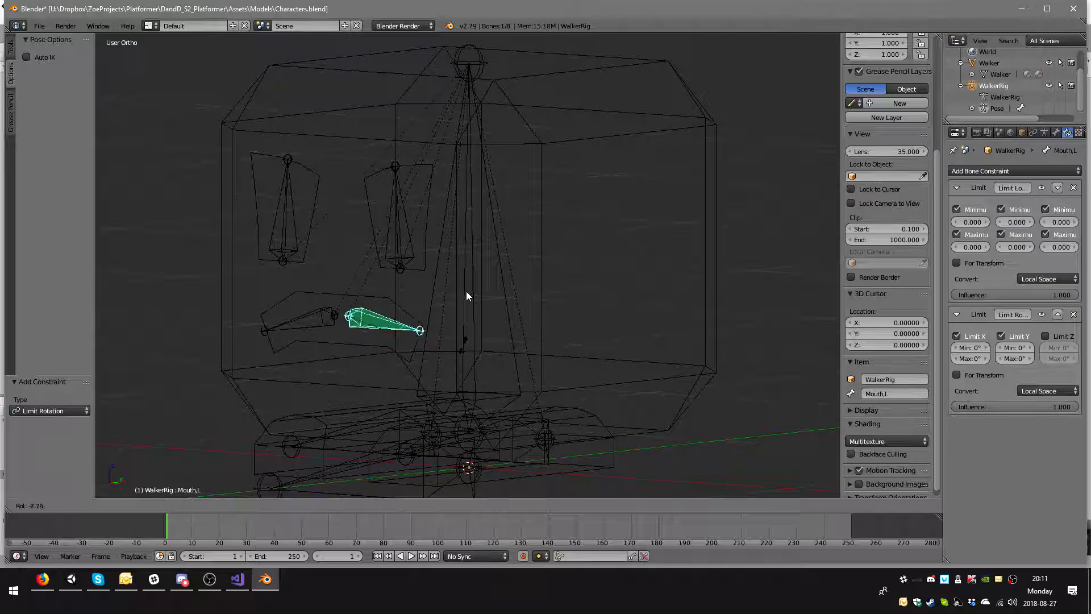
click(432, 346)
- Select Eye.L and add Limit Location and Limit Rotation bone constraints to it
middle_drag(323, 241, 383, 273)
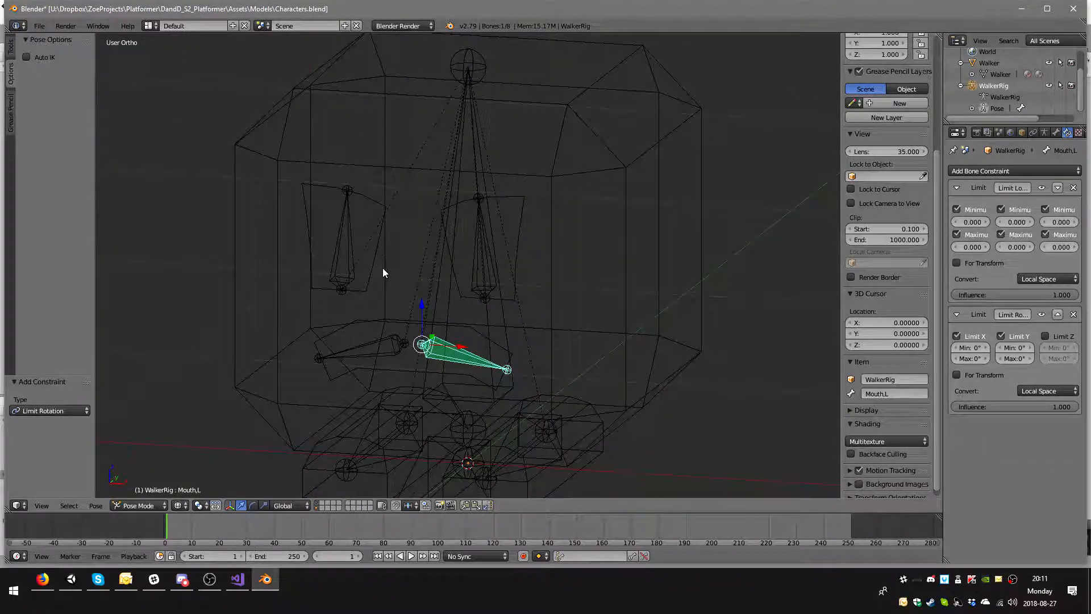
right_click(492, 268)
click(999, 171)
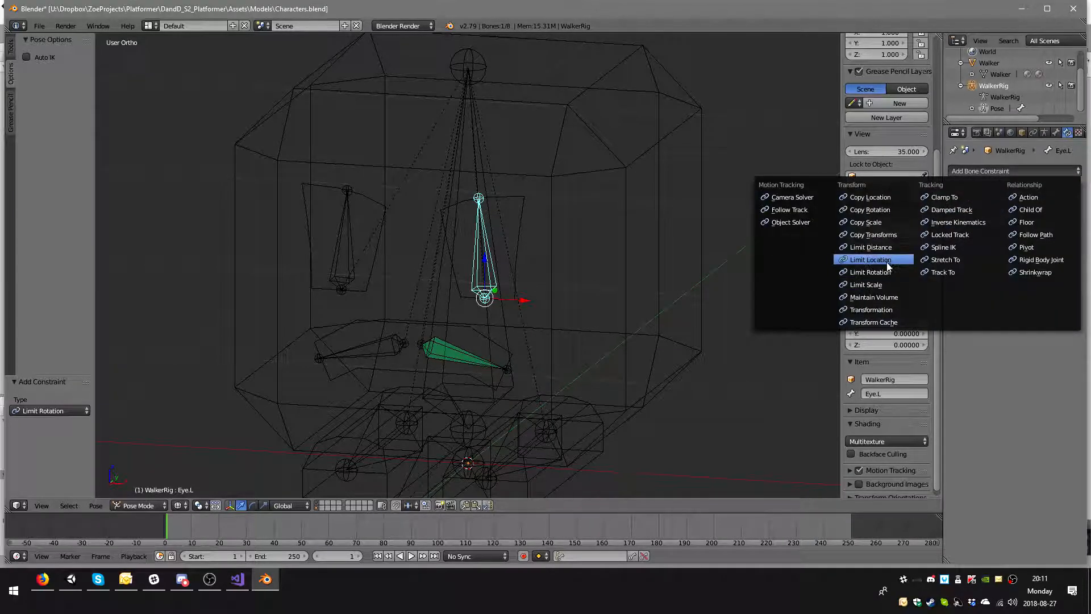
click(885, 260)
click(1017, 169)
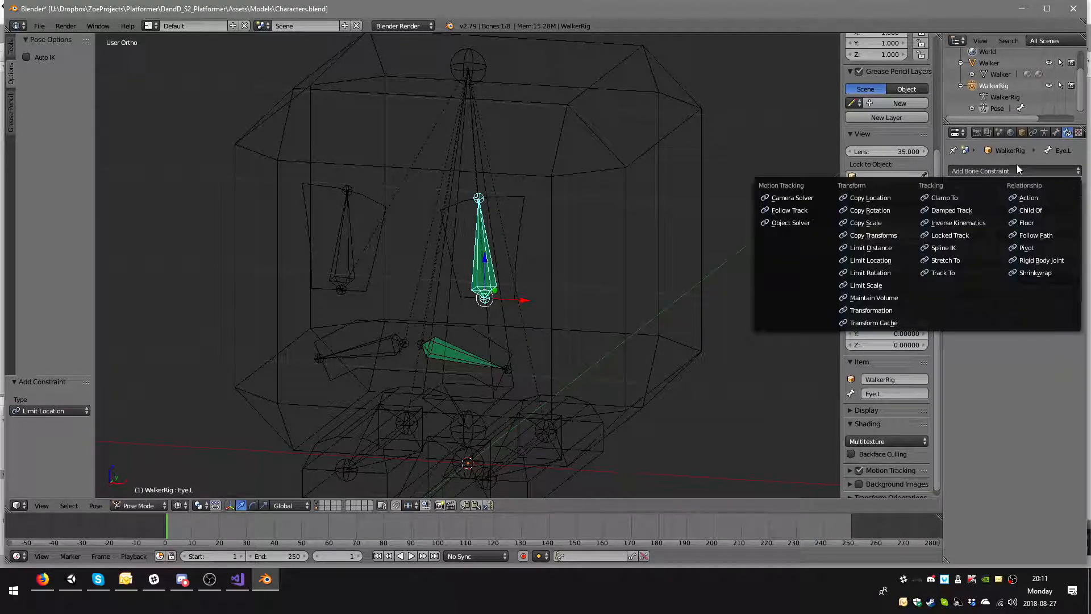
click(878, 273)
- Select Eye.R and add Limit Location and Limit Rotation bone constraints to it
right_click(350, 254)
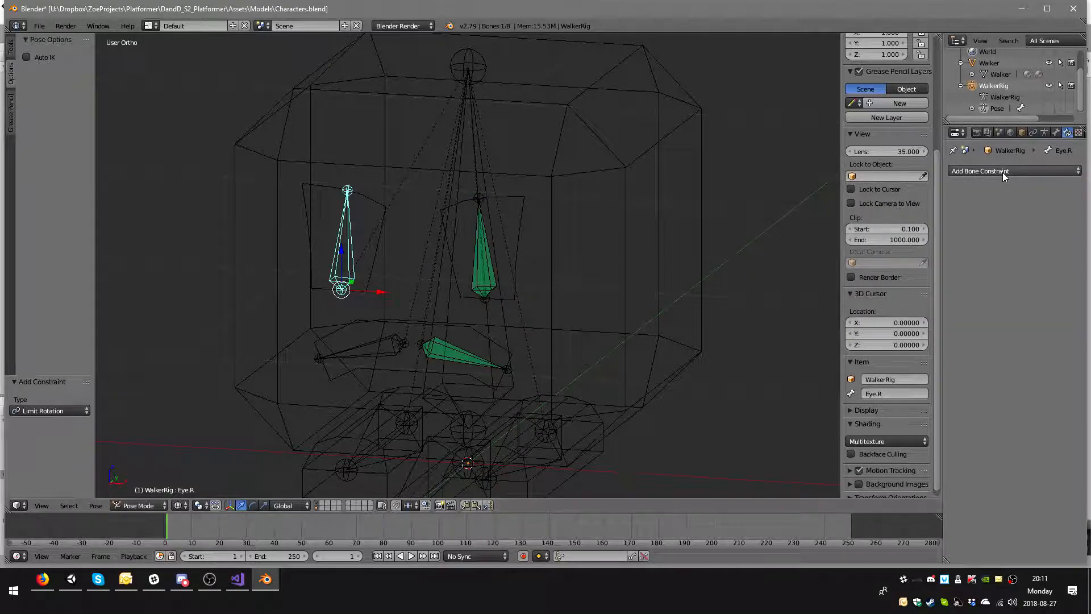
click(1002, 172)
click(881, 259)
click(997, 171)
click(884, 271)
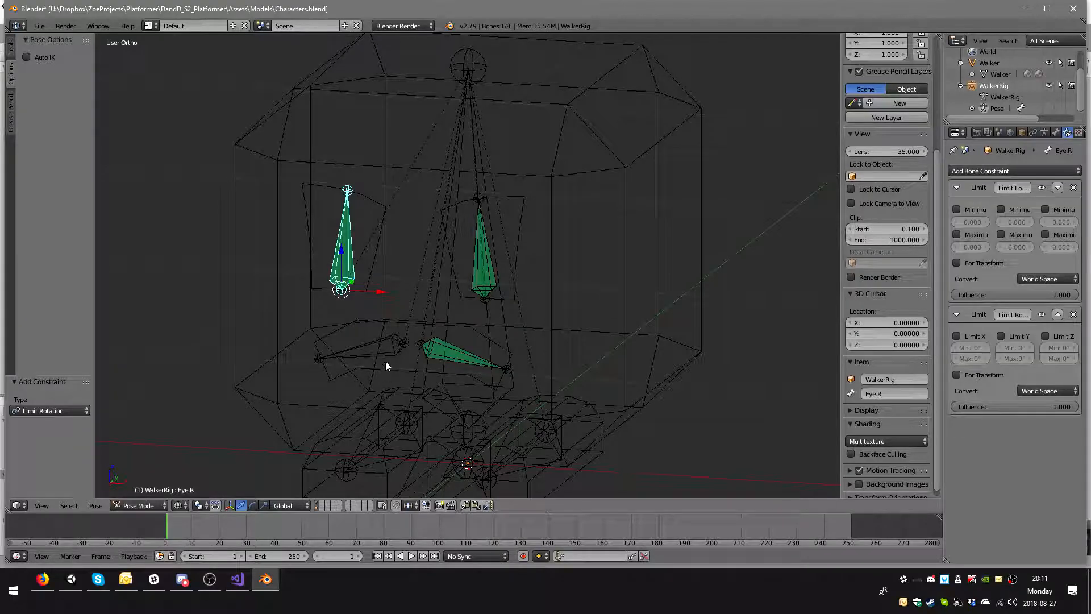
- Select Mouth.R and add Limit Location and Limit Rotation bone constraints to it
right_click(384, 364)
click(991, 172)
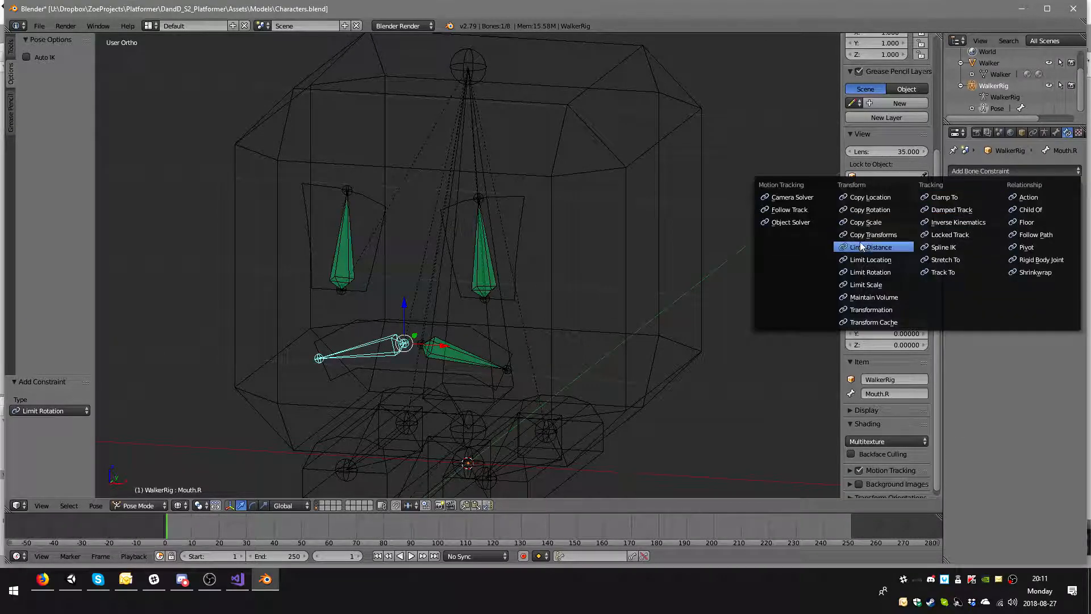
click(890, 260)
click(1008, 171)
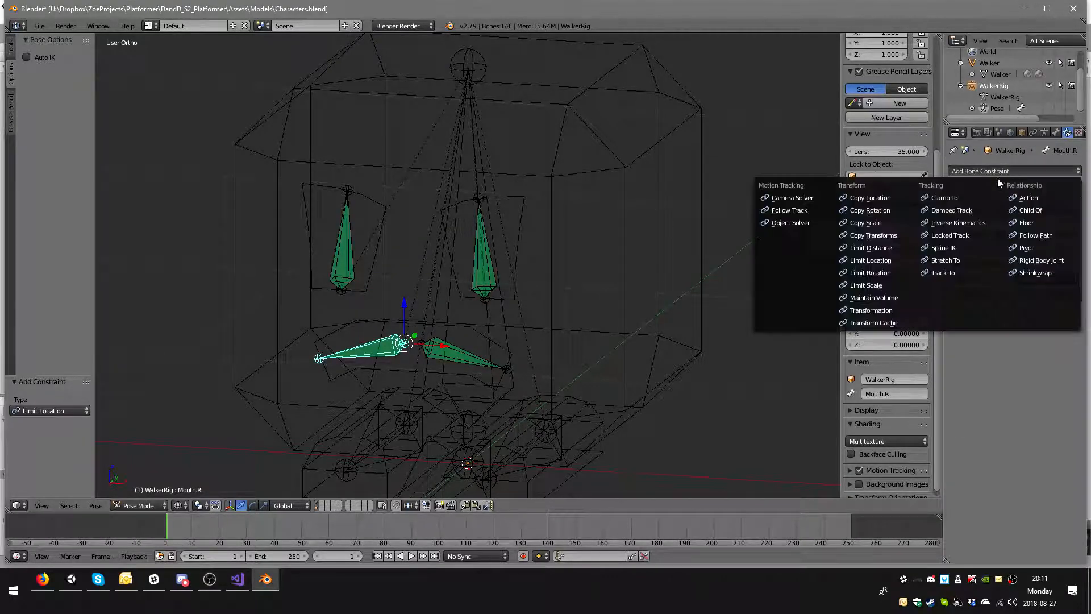
click(884, 272)
- Limit Mouth.R's rotation on X and Y in Local Space, and test-rotate the bone
middle_drag(653, 336, 908, 310)
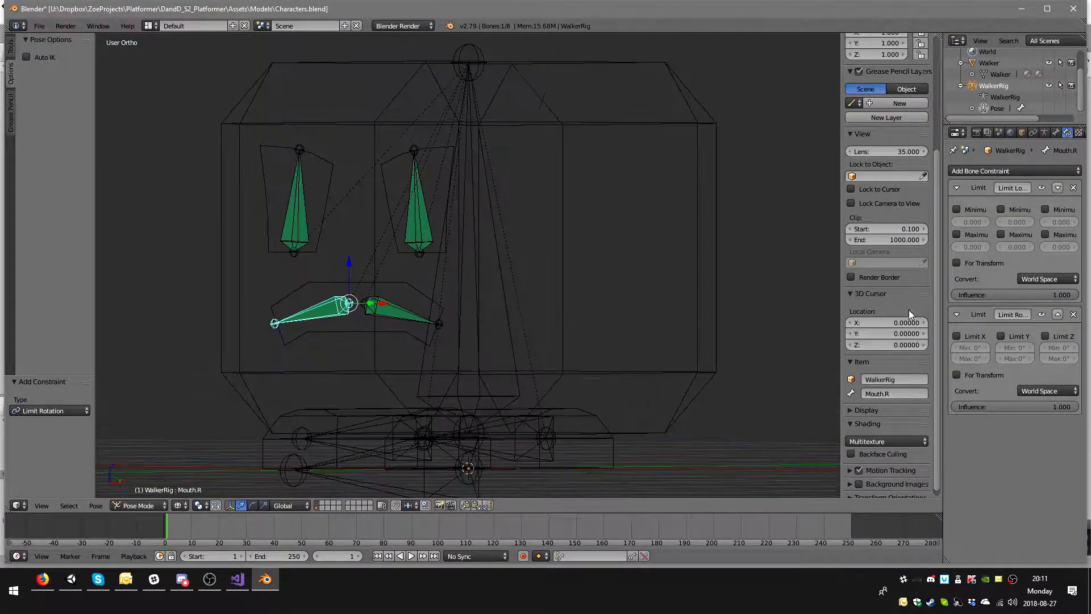
click(962, 337)
click(999, 336)
middle_drag(625, 296, 486, 273)
scroll(486, 273, up, 2)
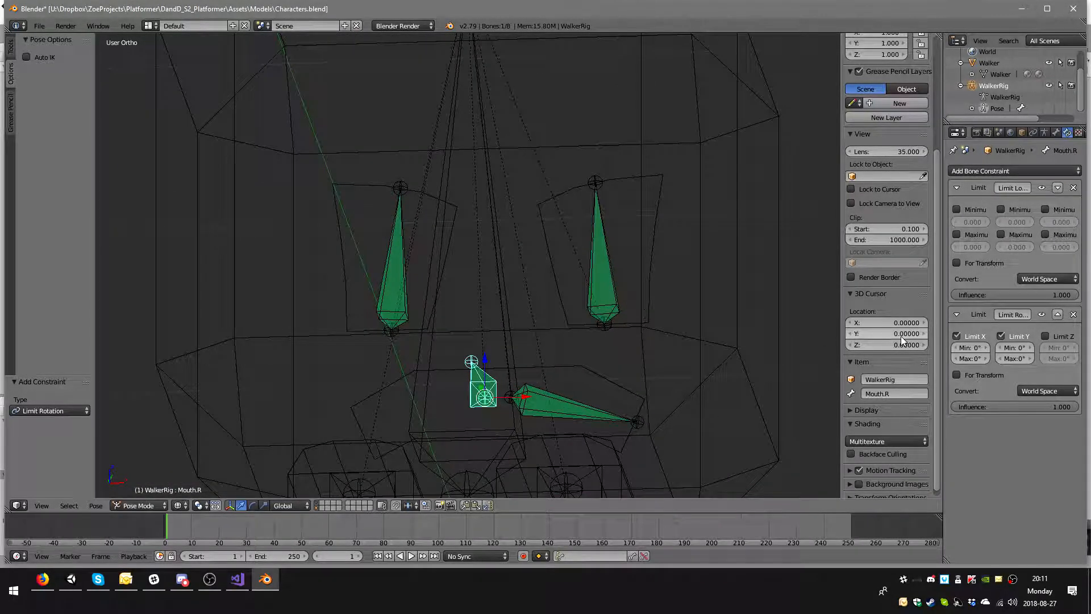
click(1071, 394)
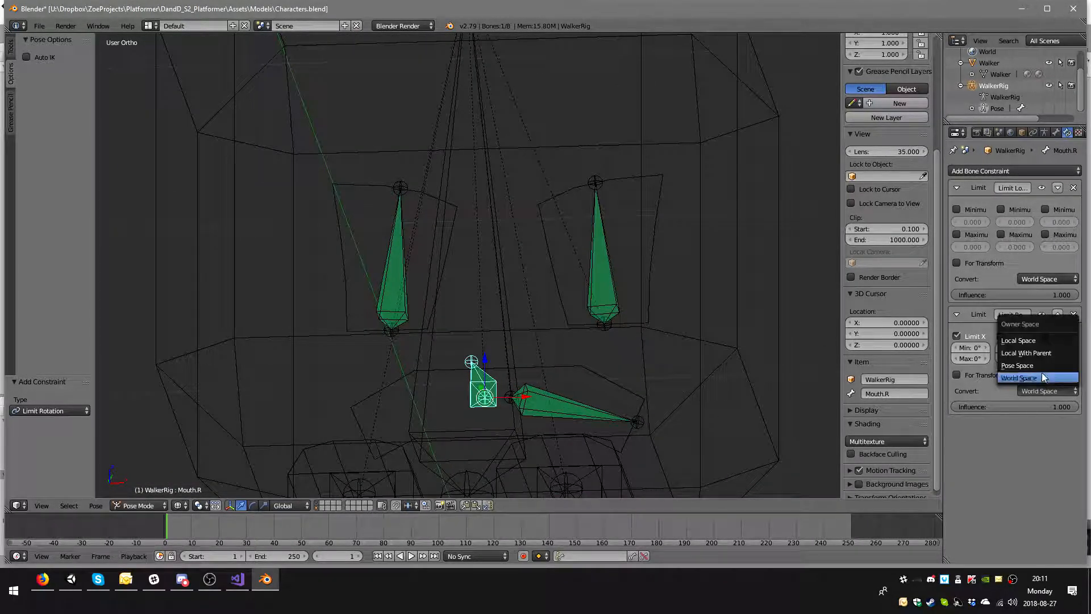
click(1039, 340)
mouse_move(472, 345)
middle_down()
mouse_move(540, 339)
mouse_move(473, 333)
middle_up()
key(r)
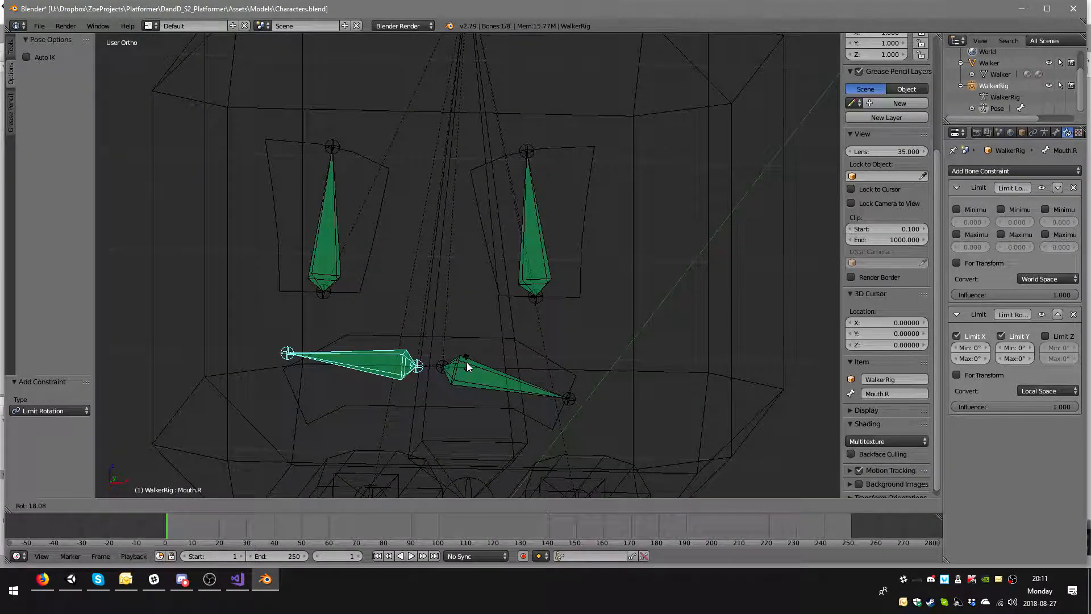
click(466, 362)
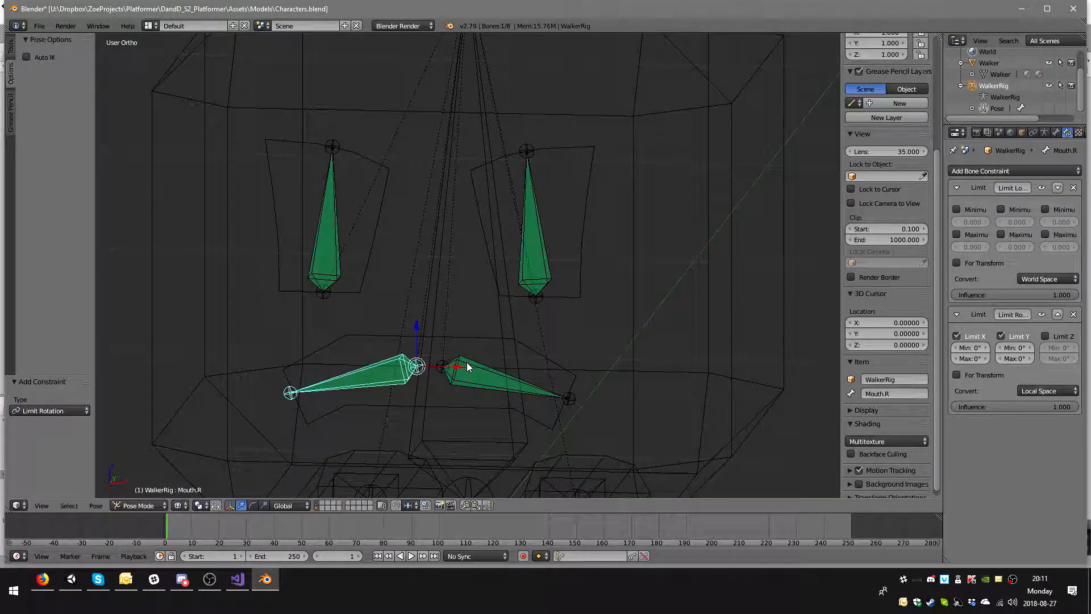
- Enable the minimum and maximum limits in Mouth.R's Limit Location constraint and convert it to Local Space
click(956, 209)
click(1027, 276)
click(1004, 233)
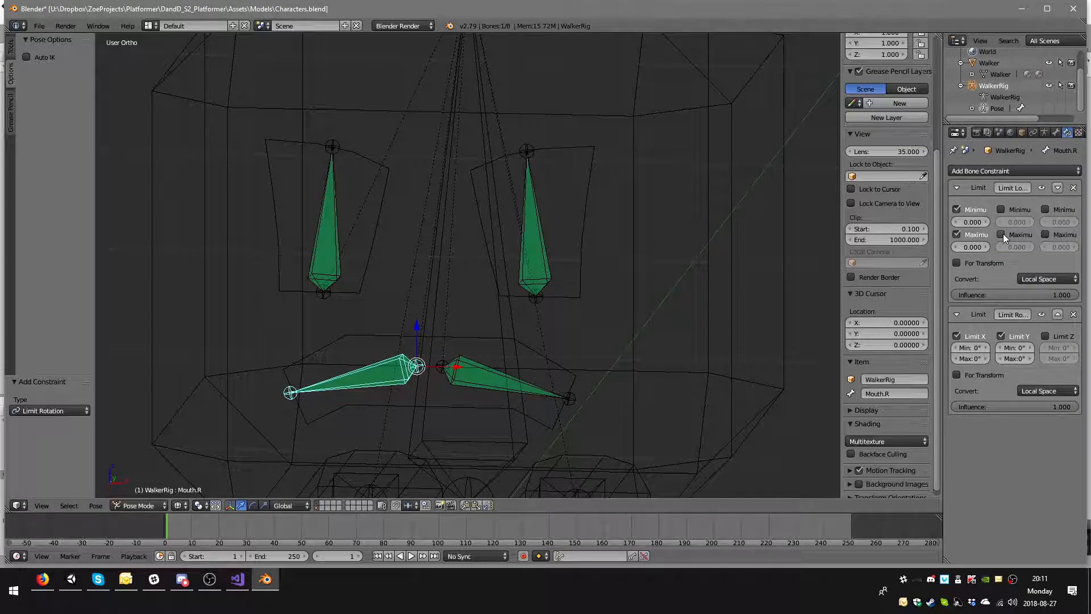
- Limit Eye.R's location with minimum and maximum 0.000 on all three axes in Local Space
right_click(325, 235)
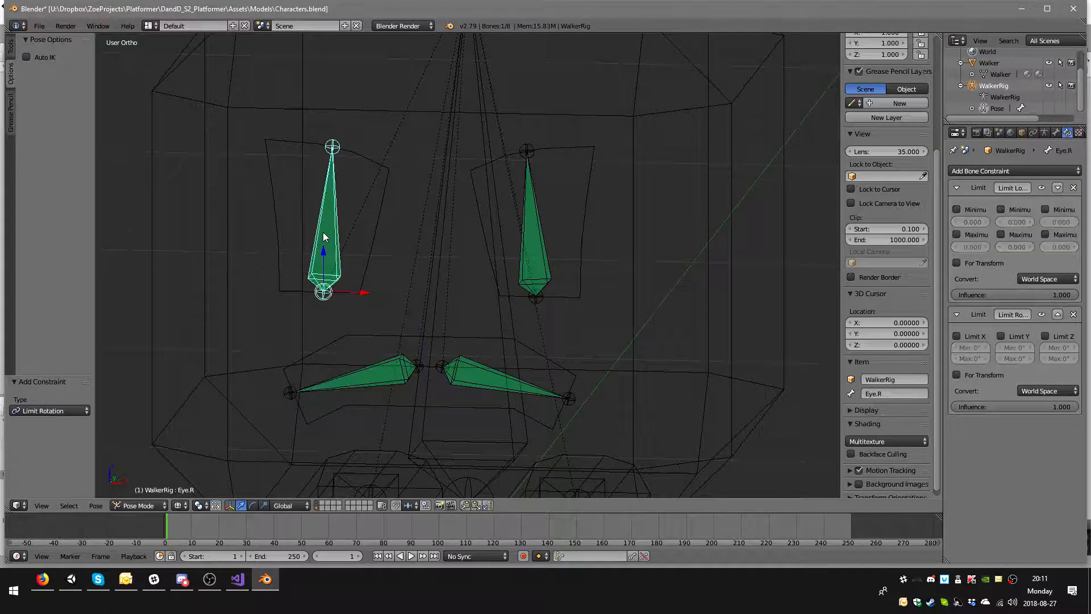
click(1042, 279)
click(1024, 226)
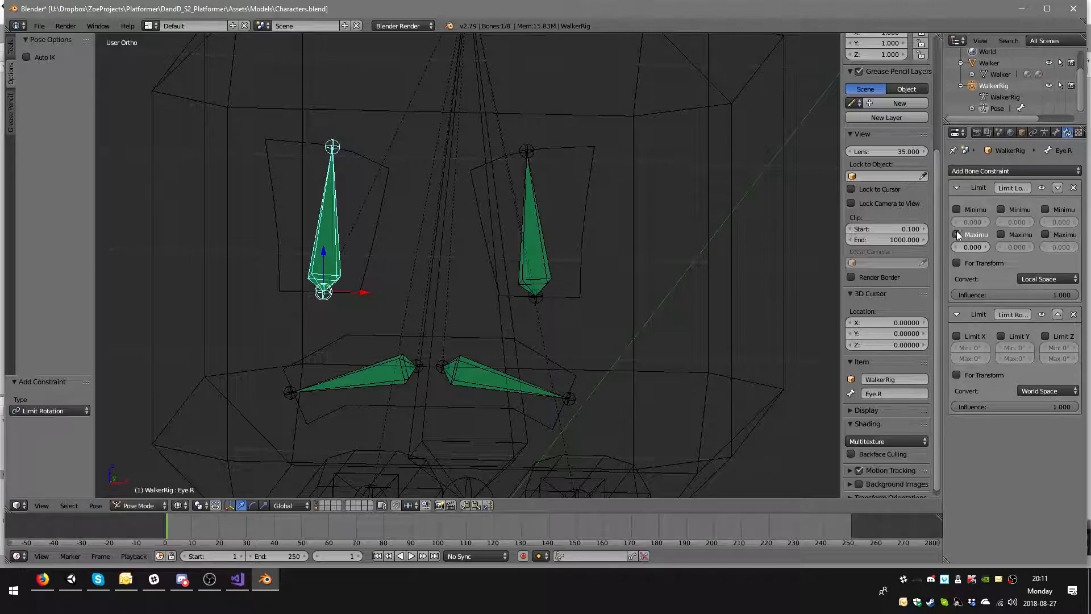
click(957, 209)
click(1000, 209)
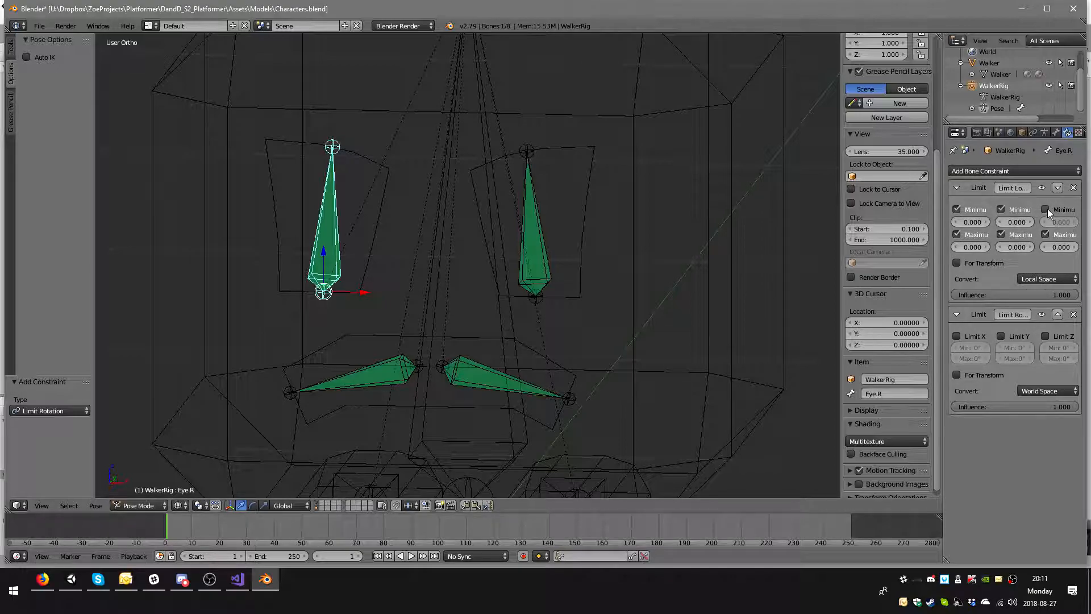
- Limit Eye.L's location with minimum and maximum 0.000 on all three axes in Local Space
right_click(527, 242)
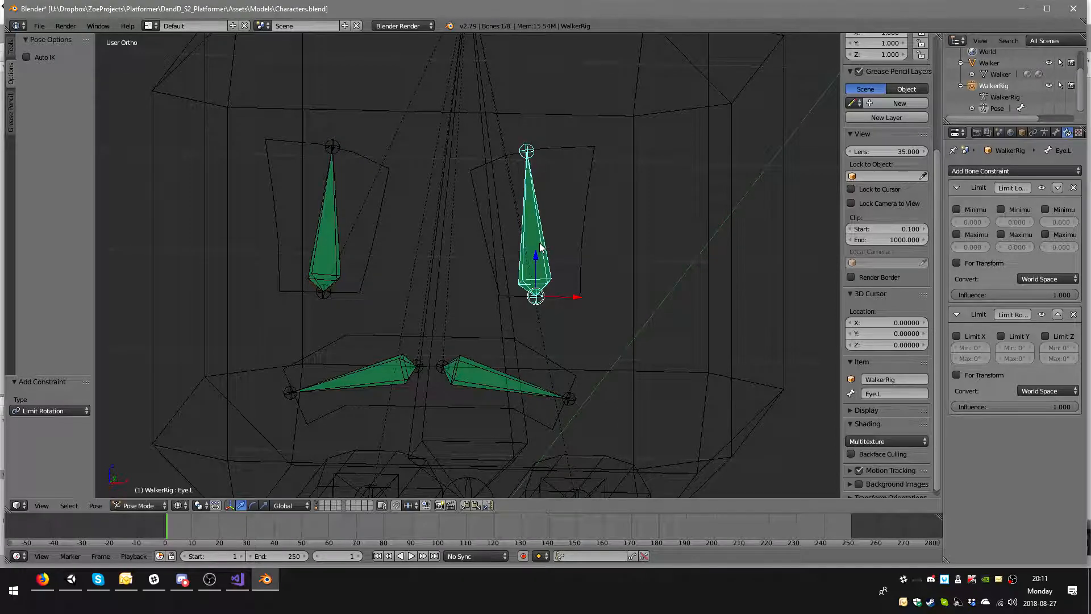
click(957, 235)
click(1002, 233)
click(1001, 234)
click(1046, 234)
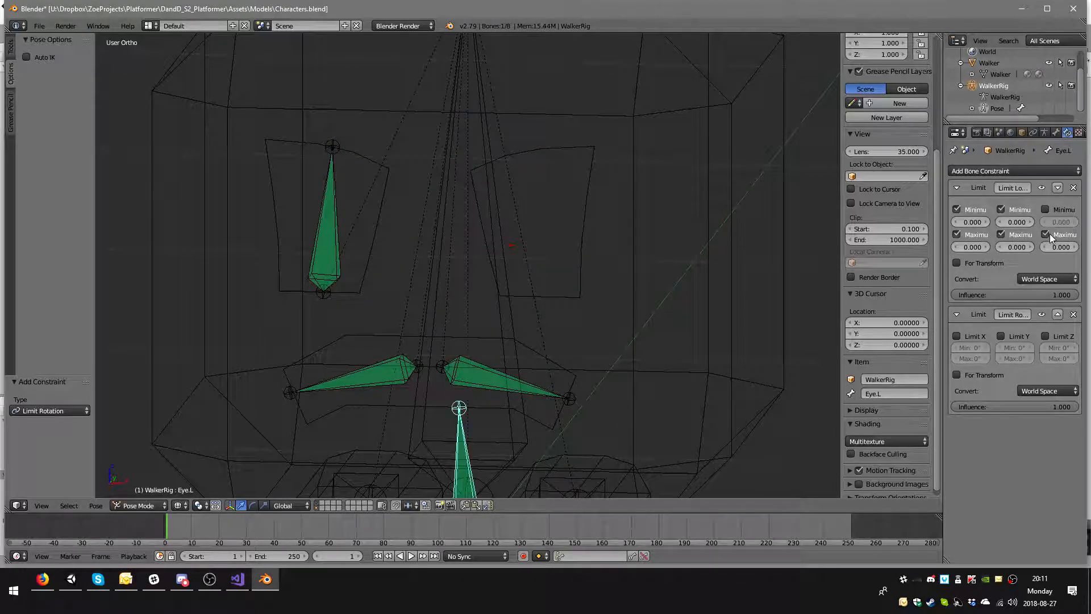
click(1038, 278)
click(1018, 230)
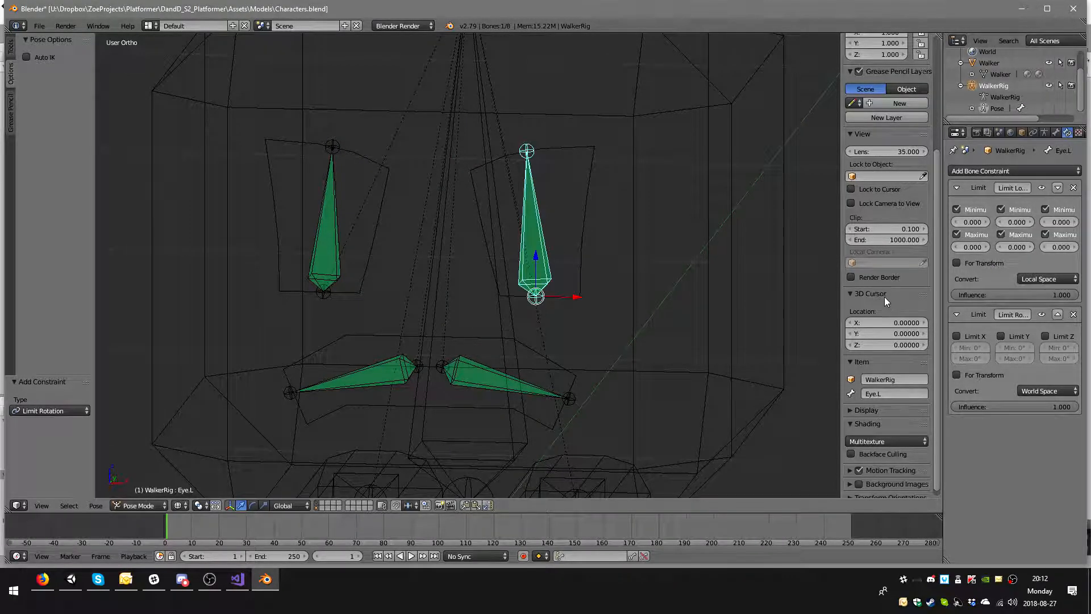
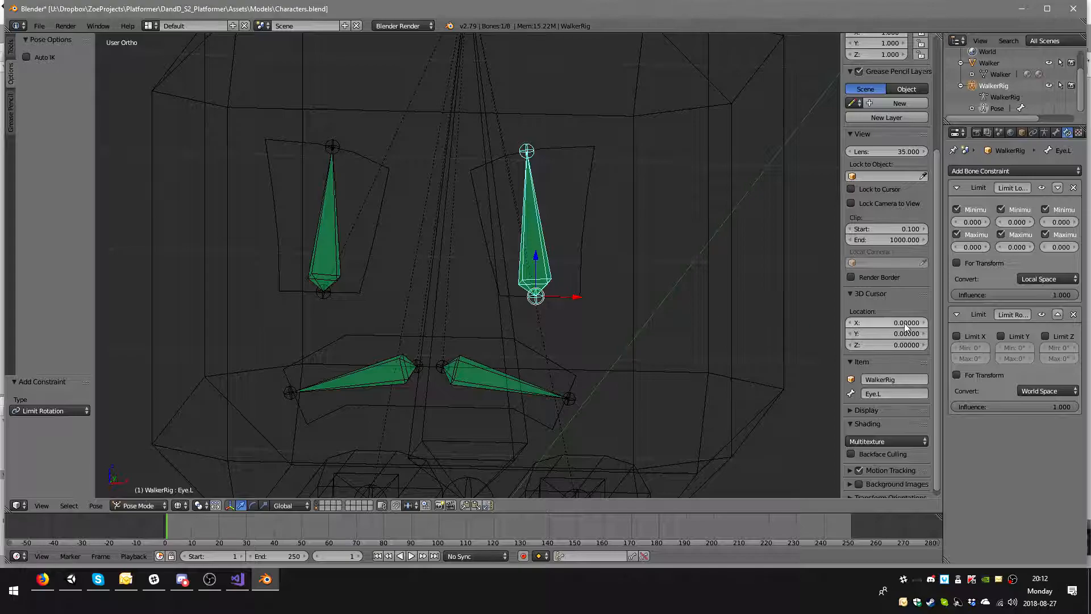
- Limit Eye.L's rotation on X and Y in Local Space, and test-rotate the bone
click(1002, 336)
click(954, 335)
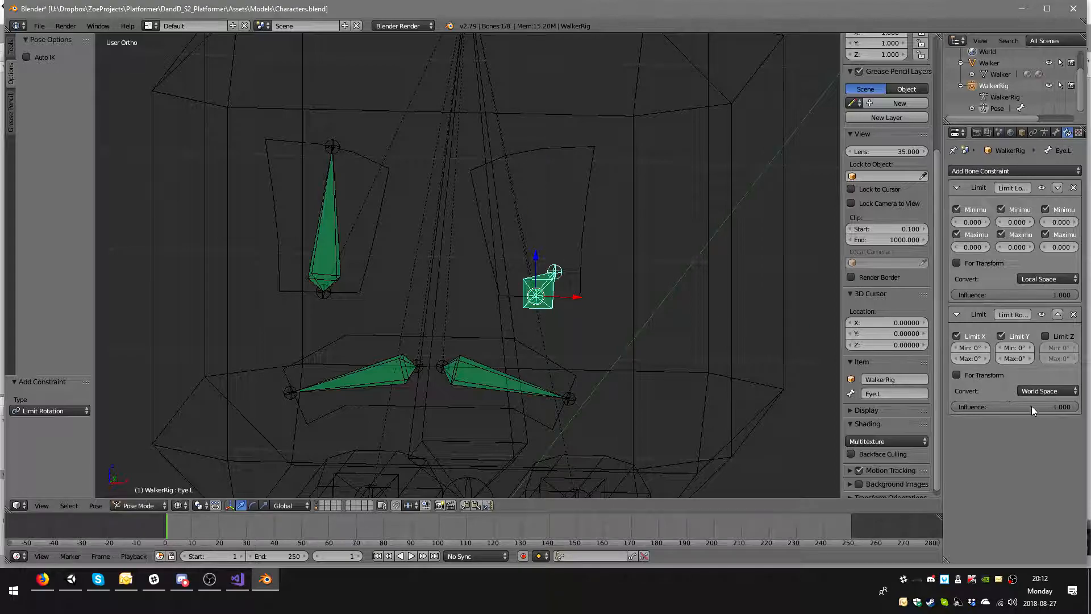
click(1042, 390)
click(1026, 336)
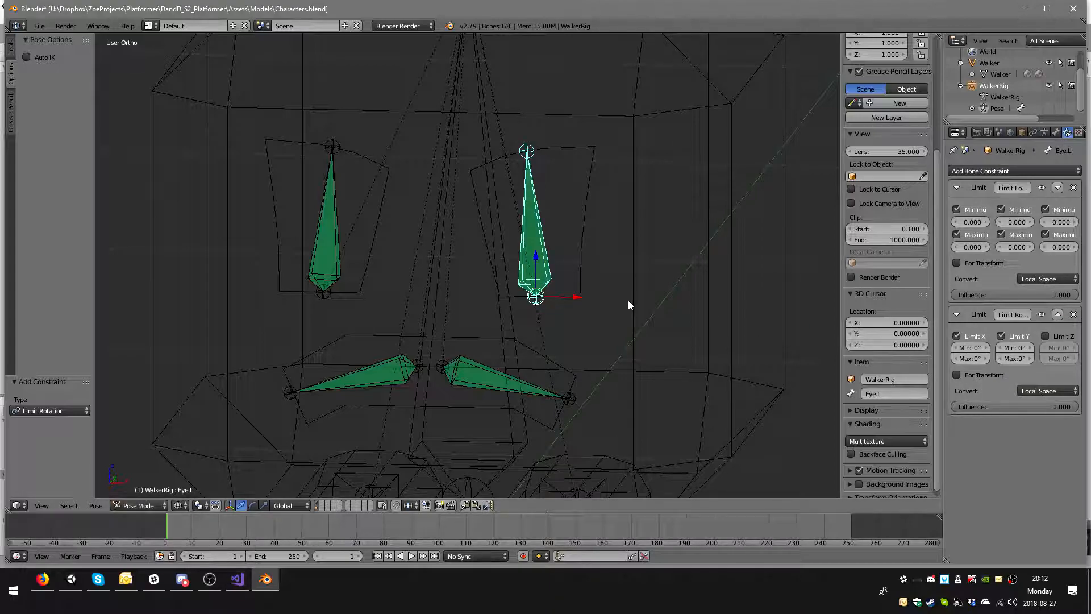
key(r)
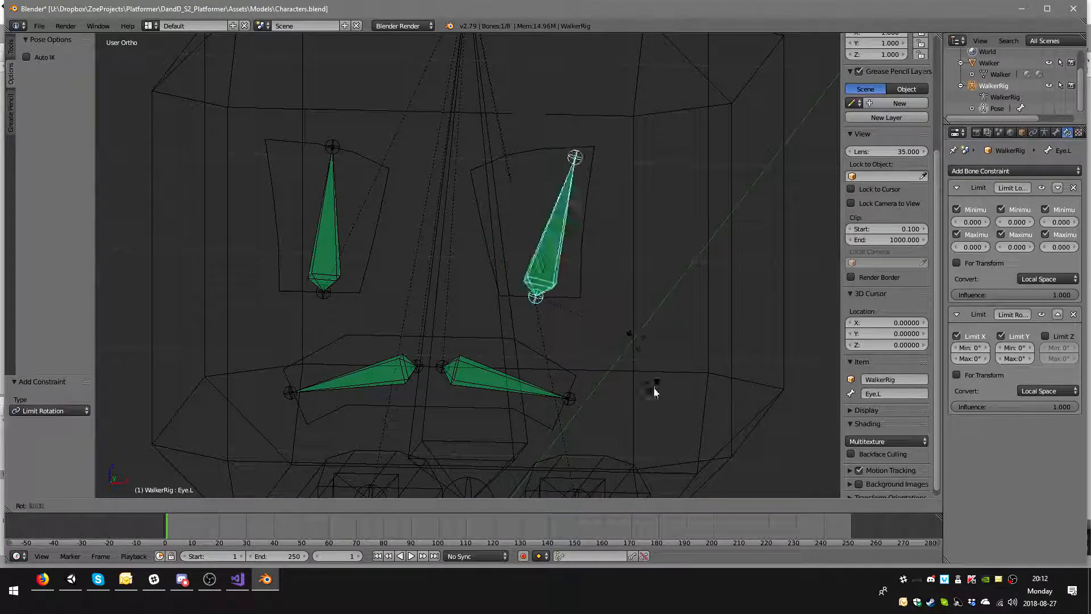
right_click(662, 386)
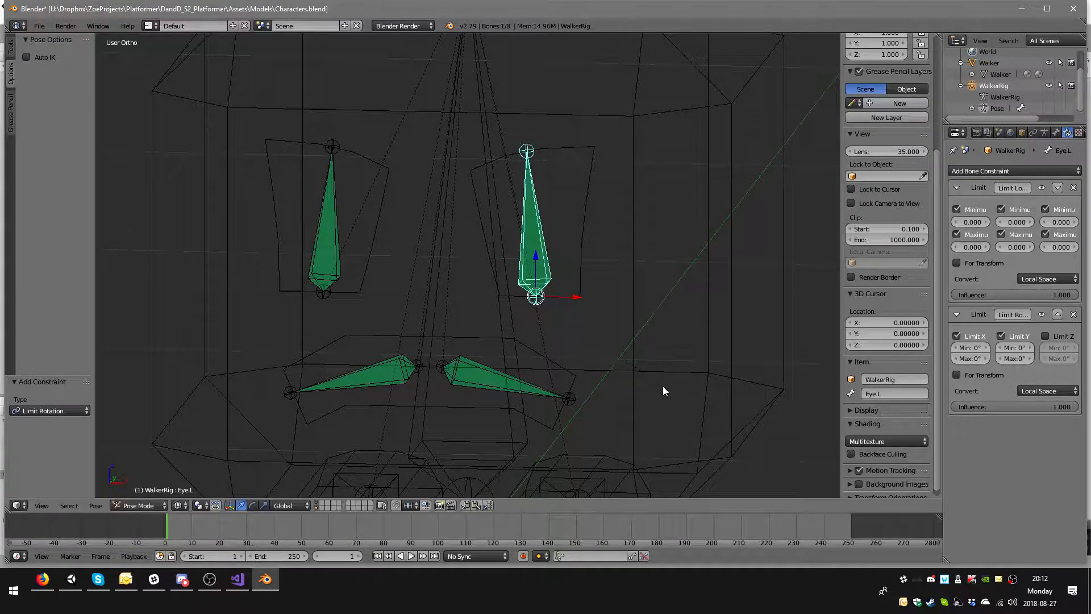
- Limit Eye.R's rotation on X and Y in Local Space, and test-rotate the bone
right_click(347, 267)
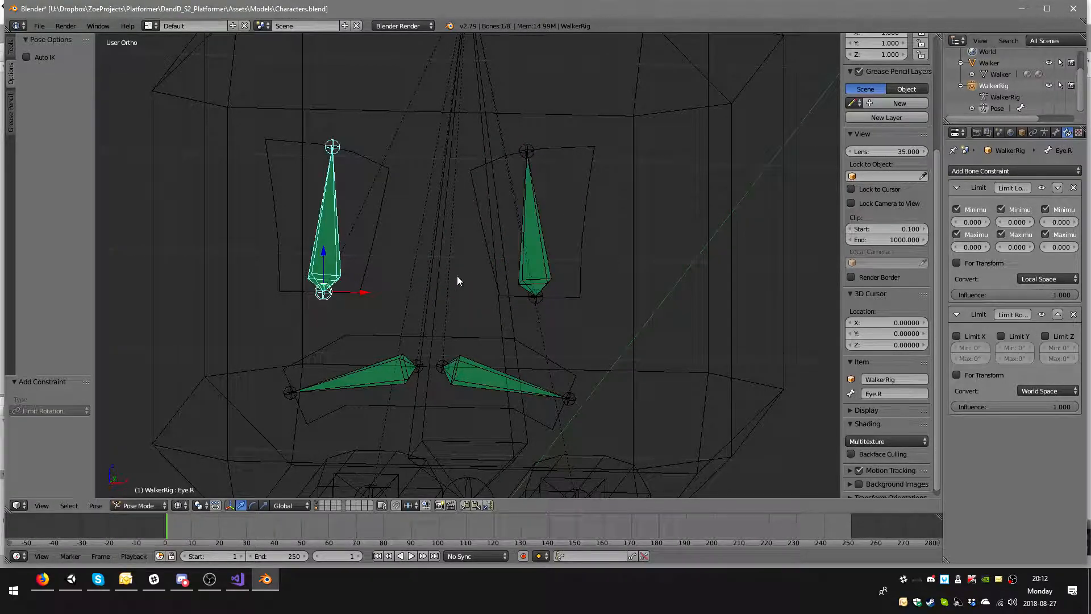
click(964, 336)
click(1002, 336)
click(1052, 390)
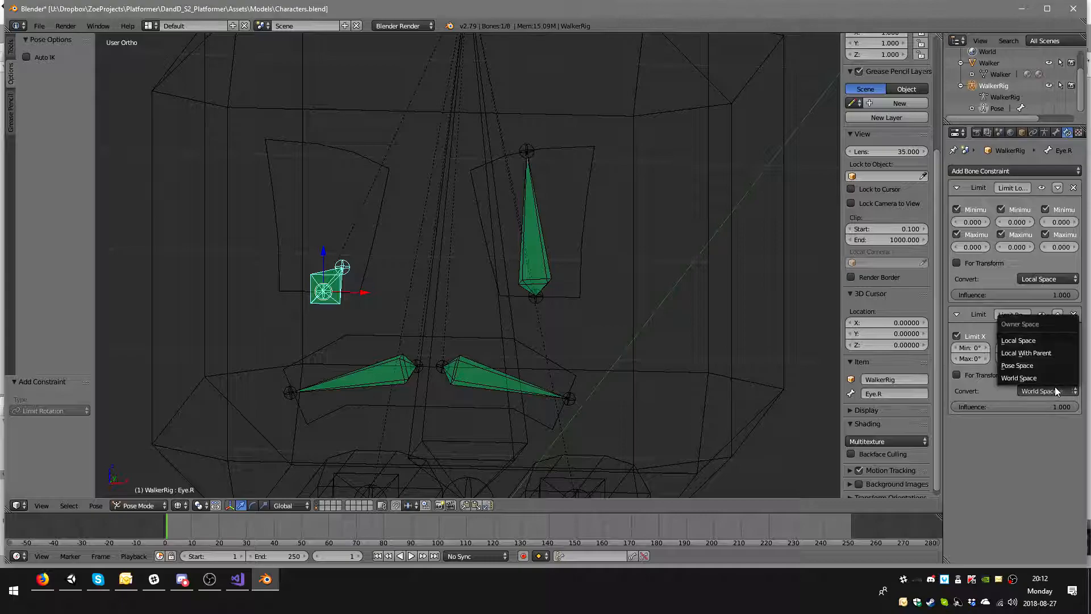
click(1023, 339)
key(r)
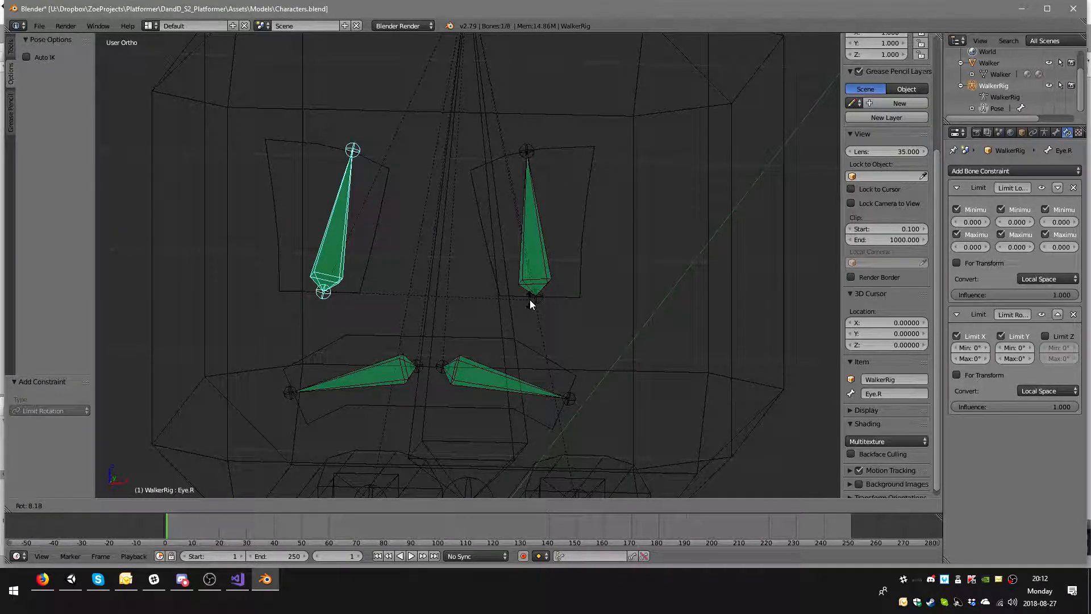
right_click(530, 299)
- Switch to Object Mode and parent the Walker mesh to WalkerRig with automatic weights
middle_drag(378, 169, 496, 289)
scroll(346, 197, down, 5)
scroll(380, 222, up, 3)
right_click(497, 290)
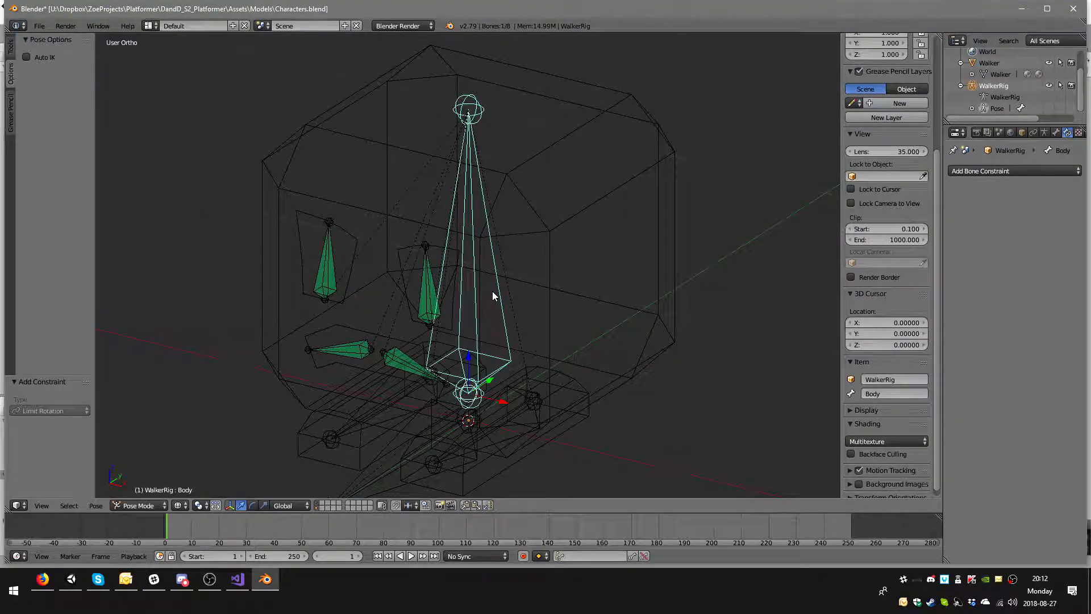
click(138, 505)
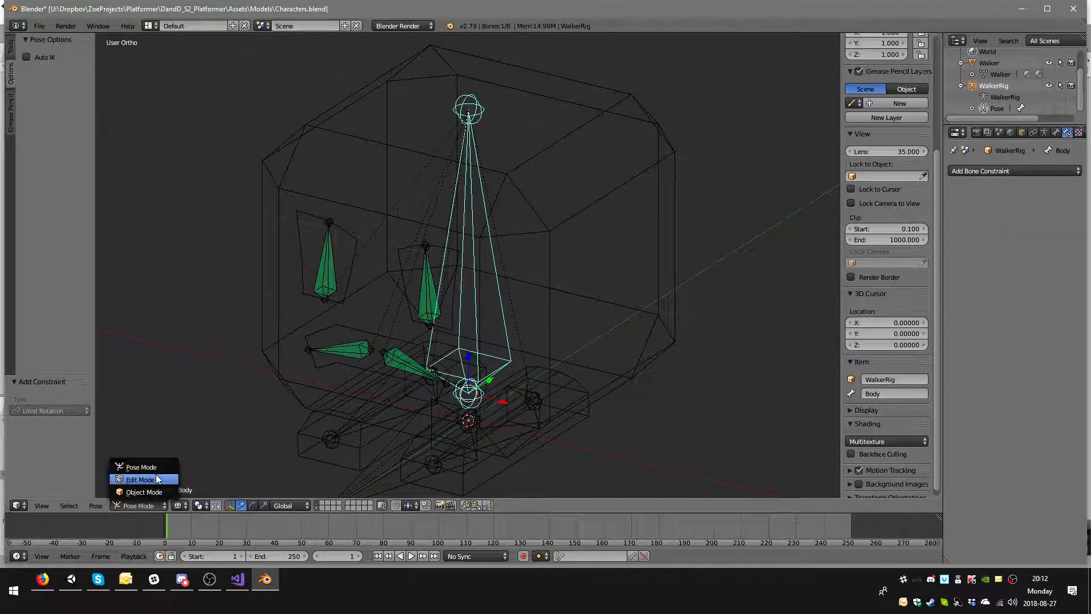
click(152, 491)
middle_drag(443, 351, 461, 357)
right_click(653, 371)
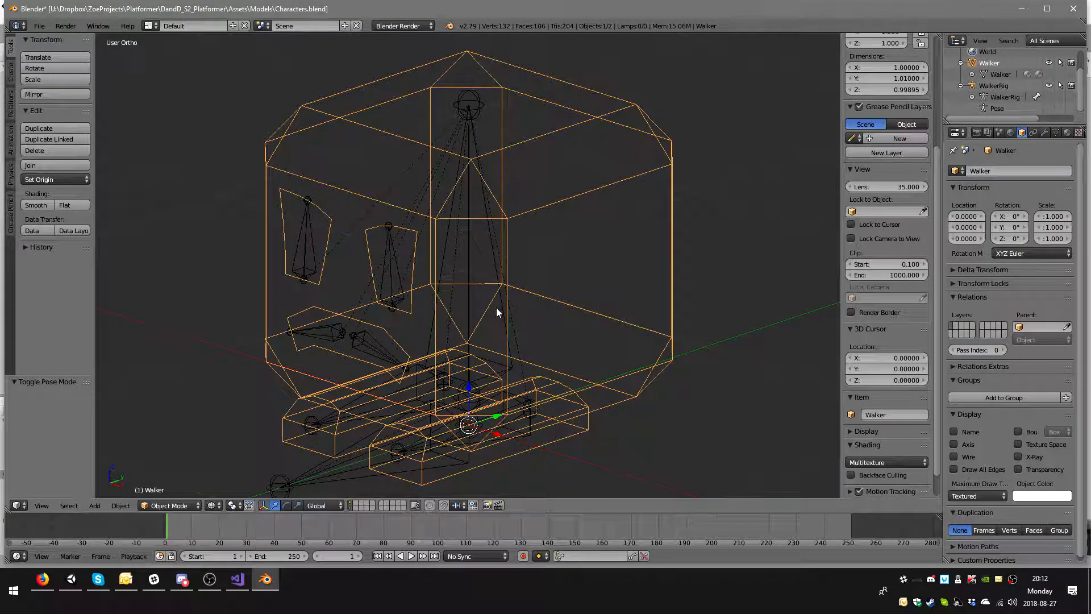
shift+right_click(470, 261)
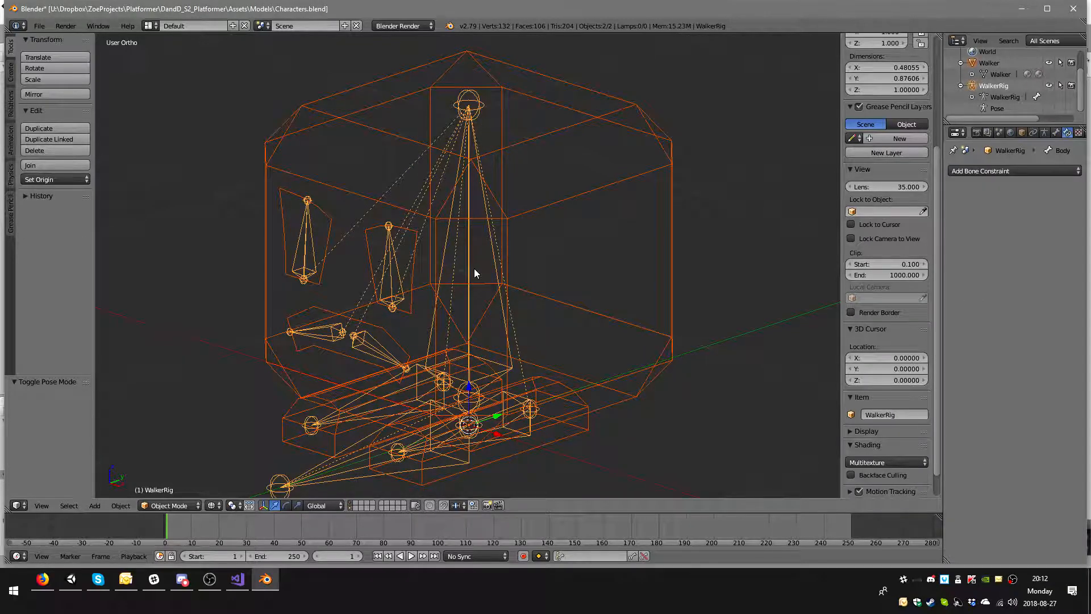
key(ctrl+p)
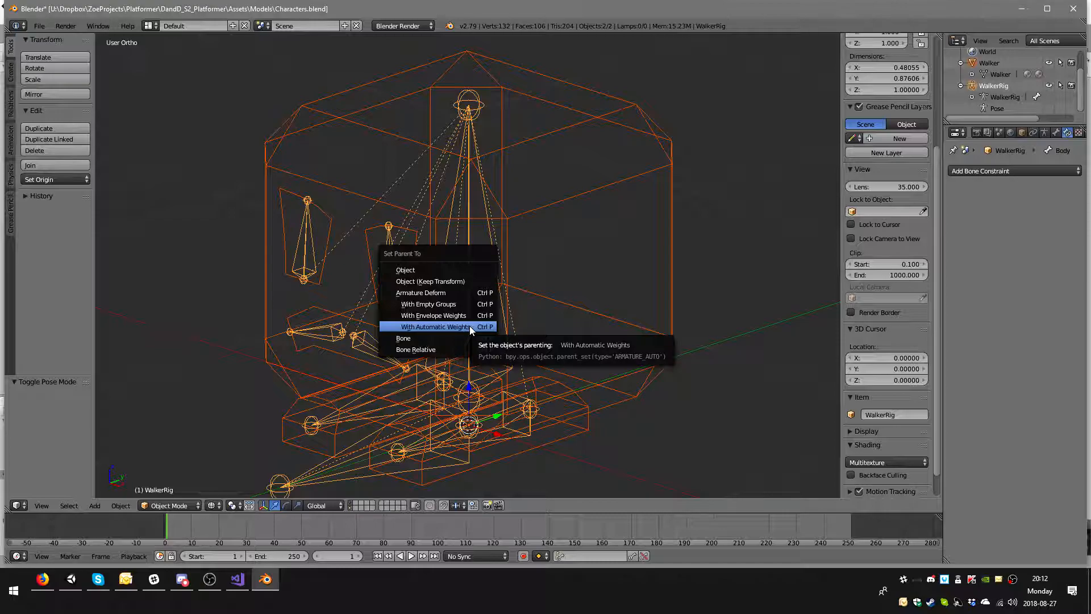
click(469, 326)
- Select the WalkerRig armature and put it in Pose Mode
middle_drag(468, 326, 452, 271)
right_click(449, 270)
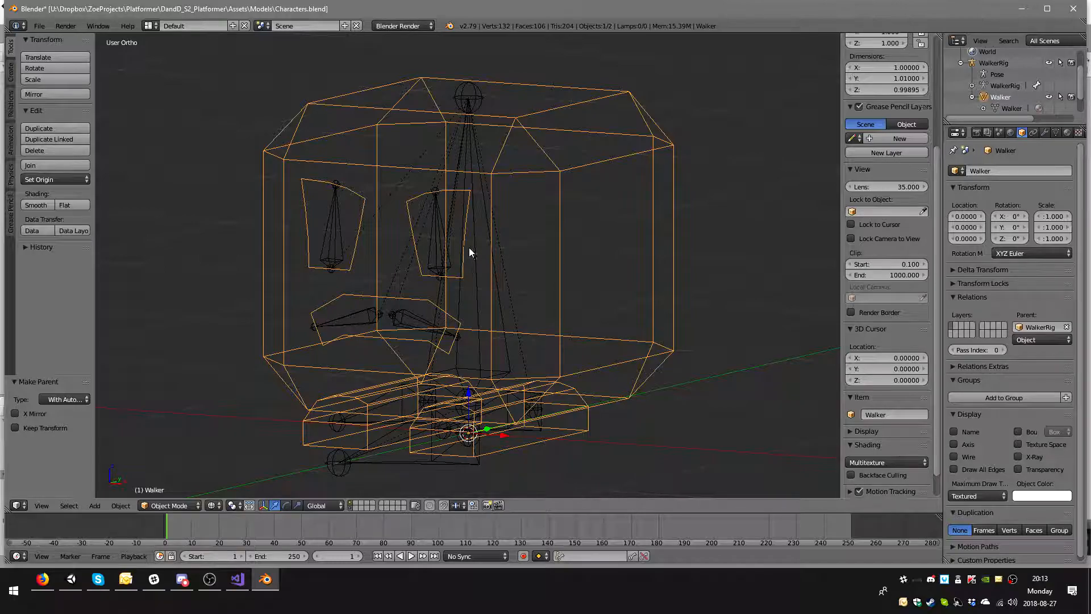
right_click(428, 291)
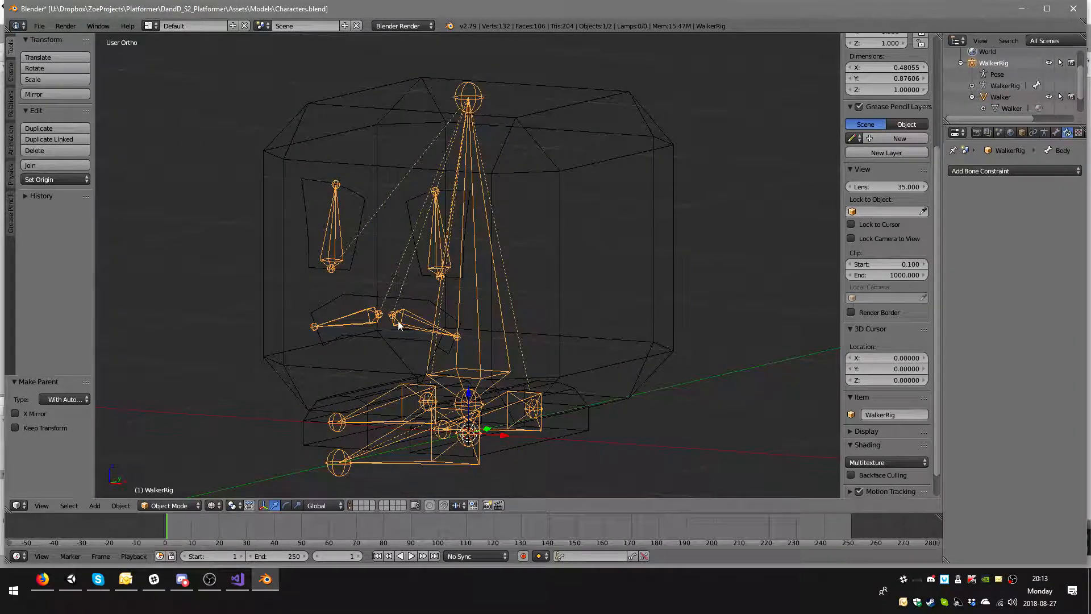
click(191, 507)
click(190, 466)
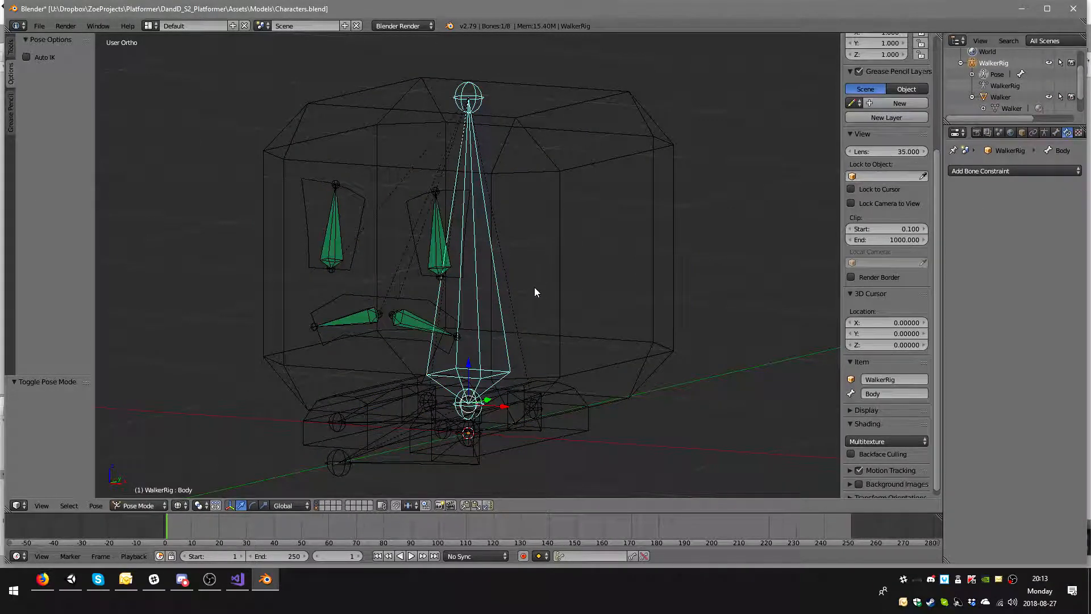
- Select the Walker mesh, switch it to Weight Paint mode, and select the Root bone to show its weights
right_click(564, 293)
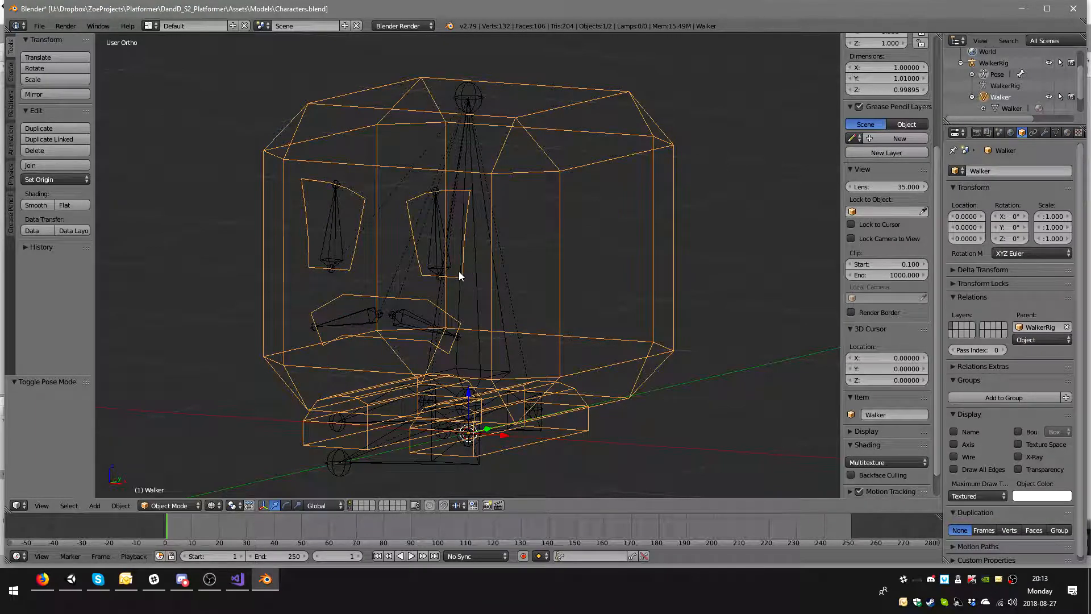
right_click(461, 301)
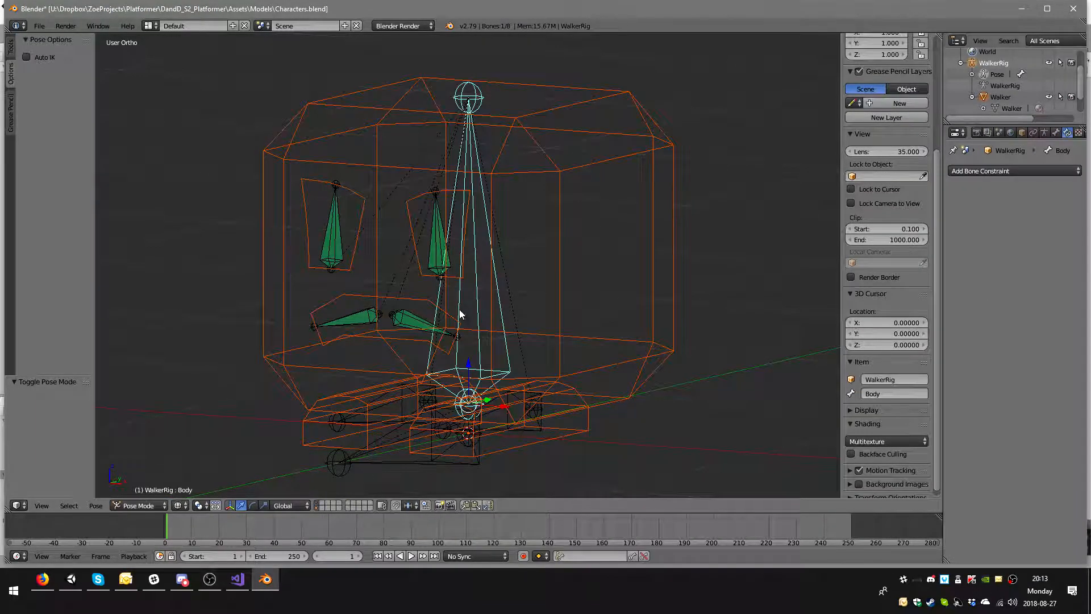
click(145, 506)
click(165, 461)
right_click(563, 404)
click(181, 506)
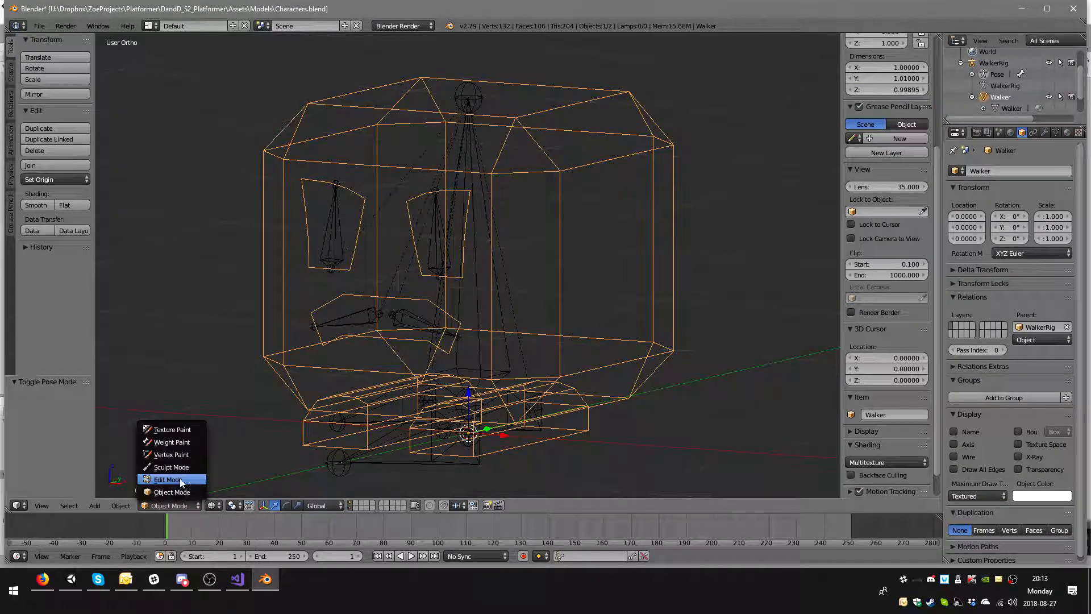
click(178, 442)
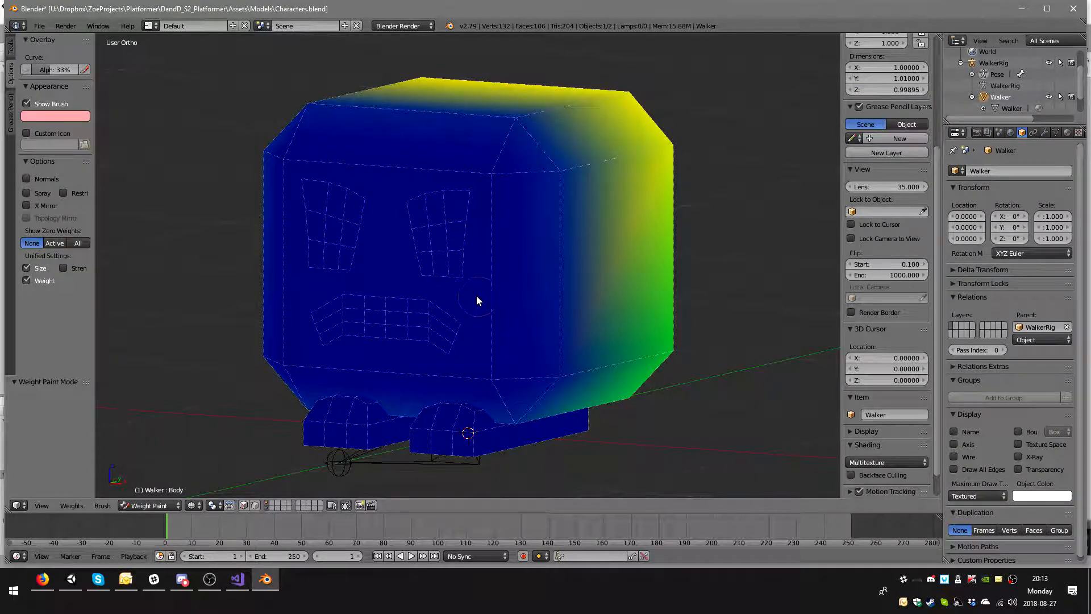
right_click(387, 462)
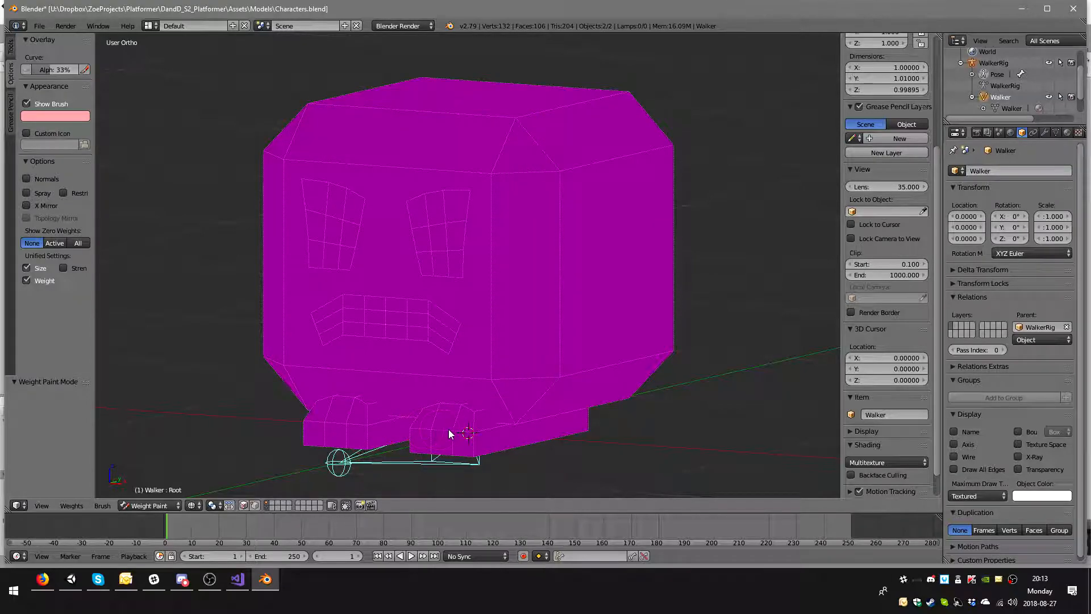
- Display the Walker mesh in solid shading and select the Mouth.R bone to show its weights
key(z)
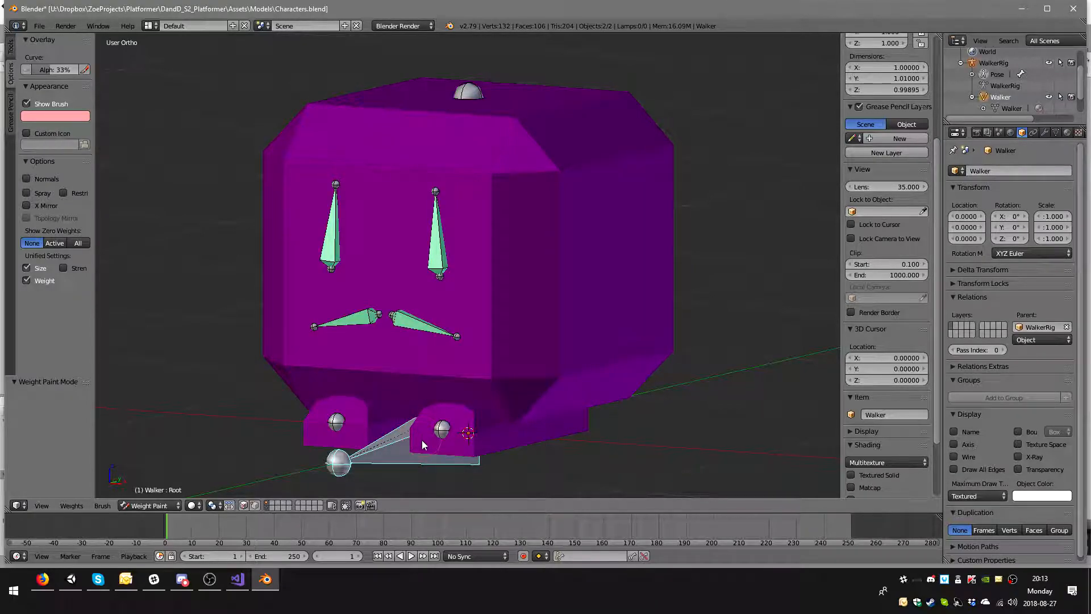
key(z)
middle_drag(414, 437, 531, 370)
key(z)
right_click(565, 317)
mouse_move(567, 319)
middle_down()
mouse_move(558, 323)
mouse_move(584, 308)
mouse_move(560, 268)
mouse_move(572, 264)
mouse_move(516, 288)
mouse_move(594, 249)
mouse_move(598, 260)
mouse_move(560, 257)
mouse_move(592, 268)
mouse_move(567, 291)
mouse_move(485, 294)
mouse_move(602, 333)
mouse_move(639, 326)
mouse_move(631, 325)
middle_up()
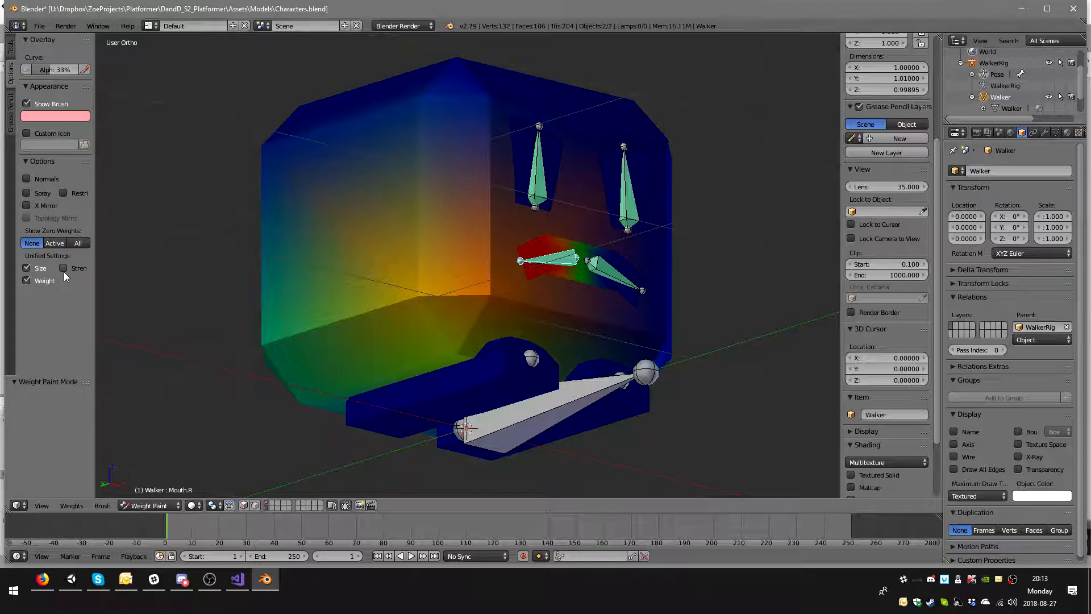
- Switch to the Subtract brush, start removing Mouth.R weight from the block's lower edge, and set the brush strength to 1
click(11, 48)
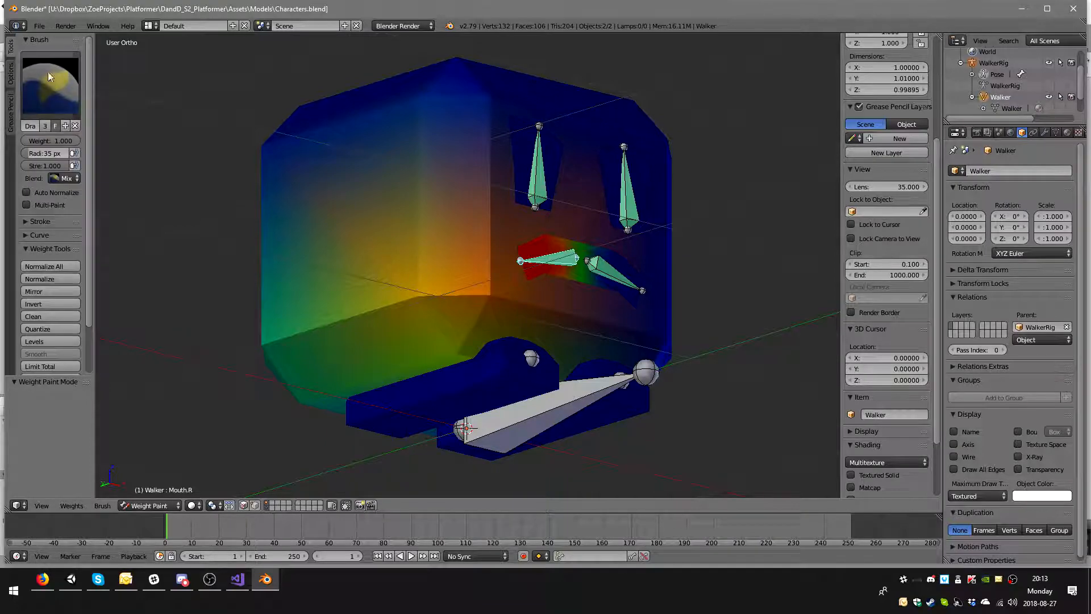
click(52, 88)
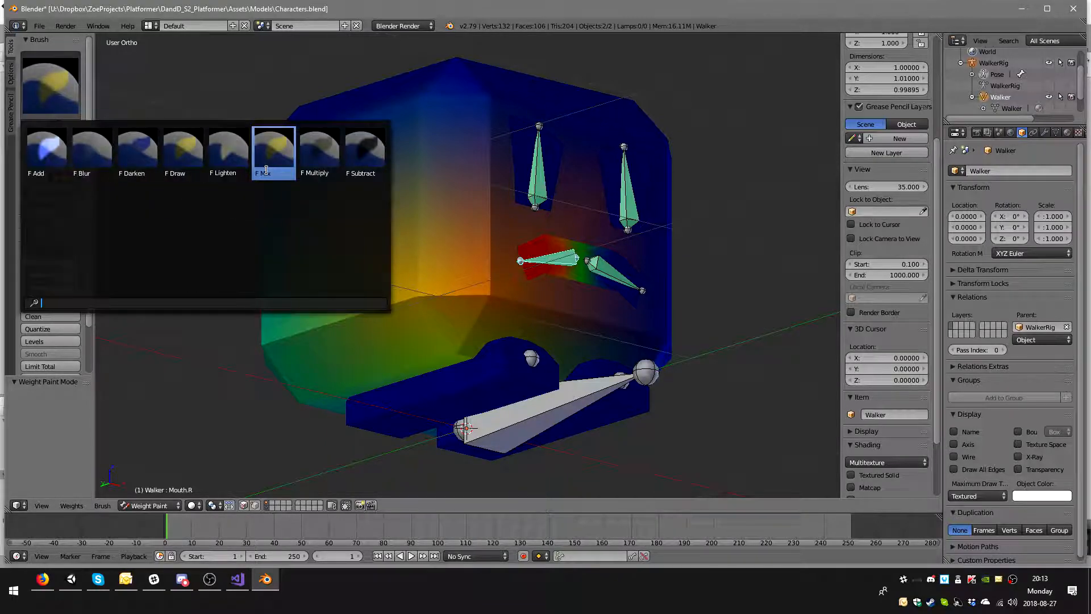
click(373, 165)
drag(485, 308, 490, 297)
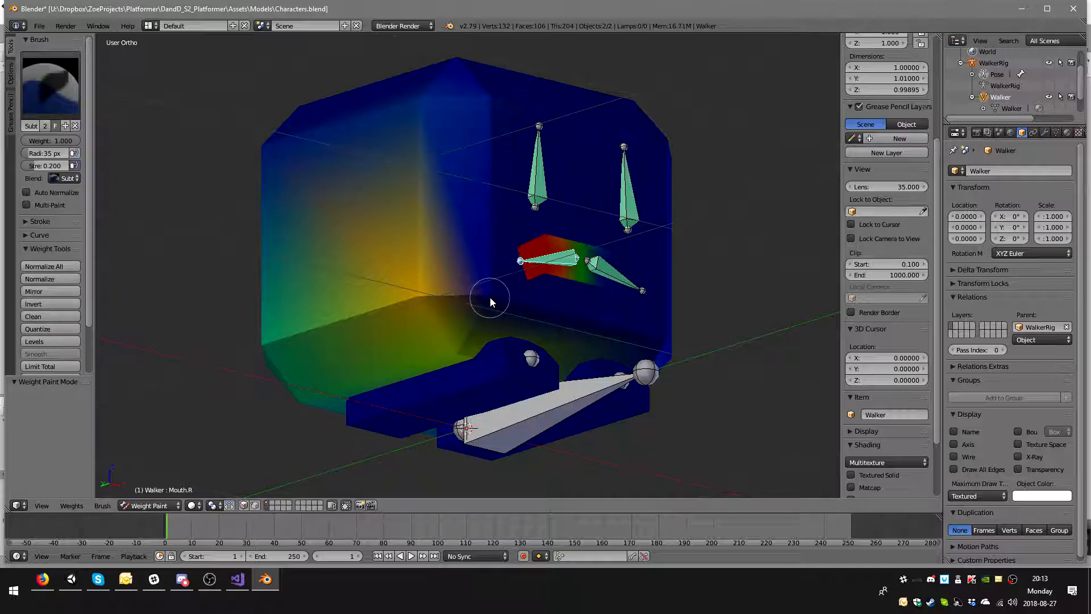
click(417, 297)
click(48, 166)
text(1)
key(Return)
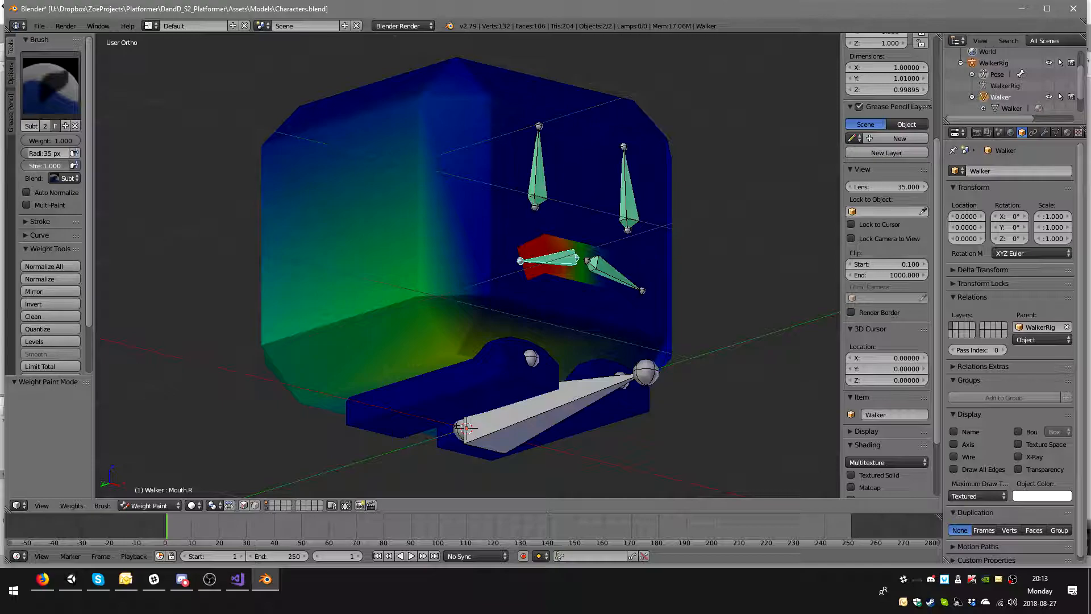
- Subtract the Mouth.R weights from the block's side face, upper corner and underside
click(417, 299)
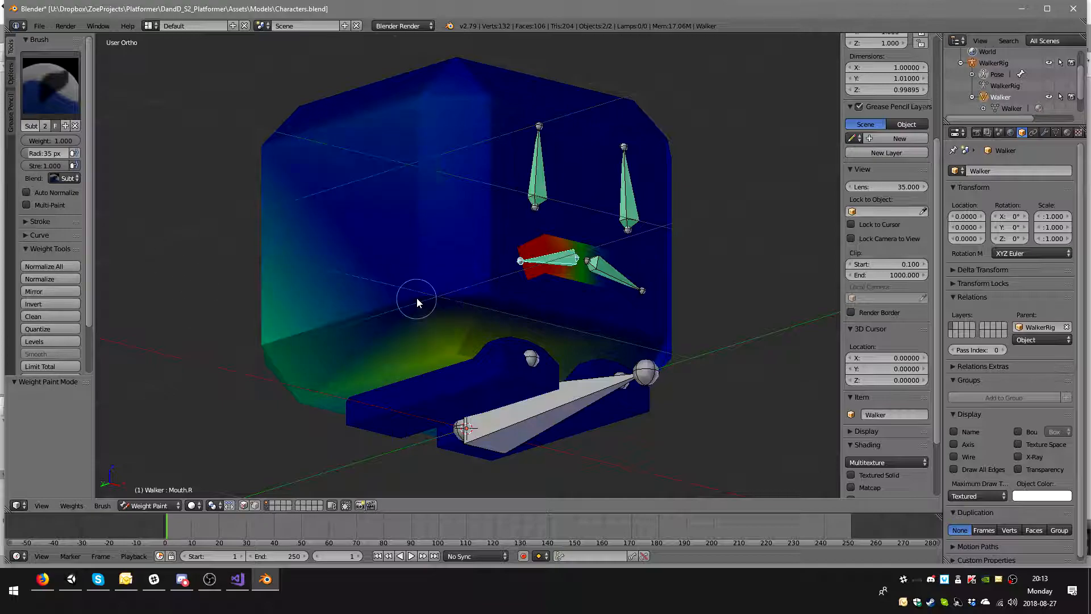
click(441, 74)
middle_drag(414, 231, 365, 268)
drag(315, 331, 363, 331)
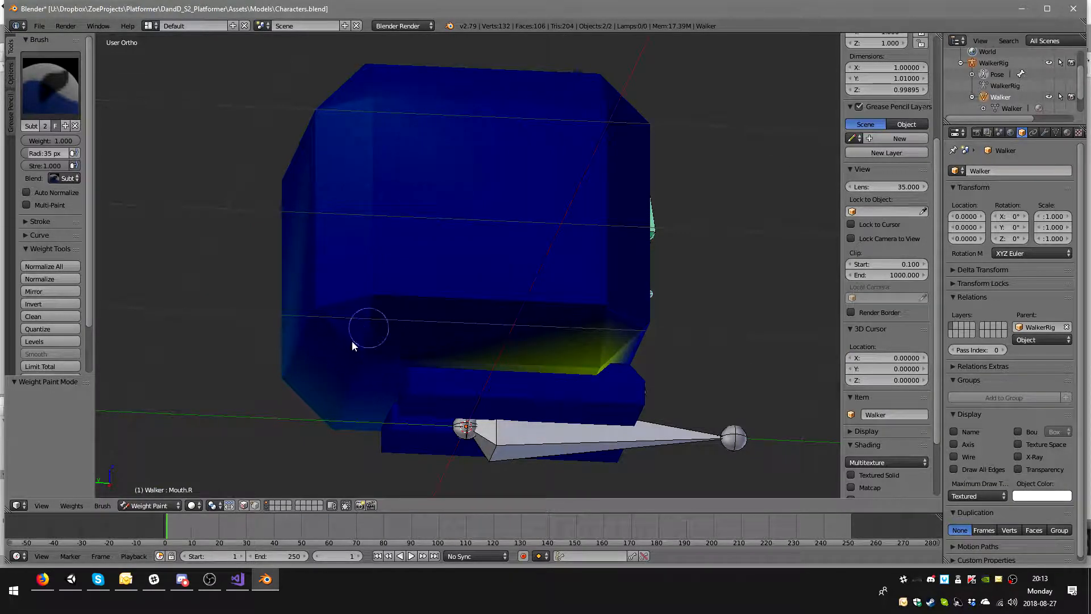
middle_drag(483, 336, 391, 339)
drag(390, 339, 493, 346)
middle_drag(383, 347, 459, 336)
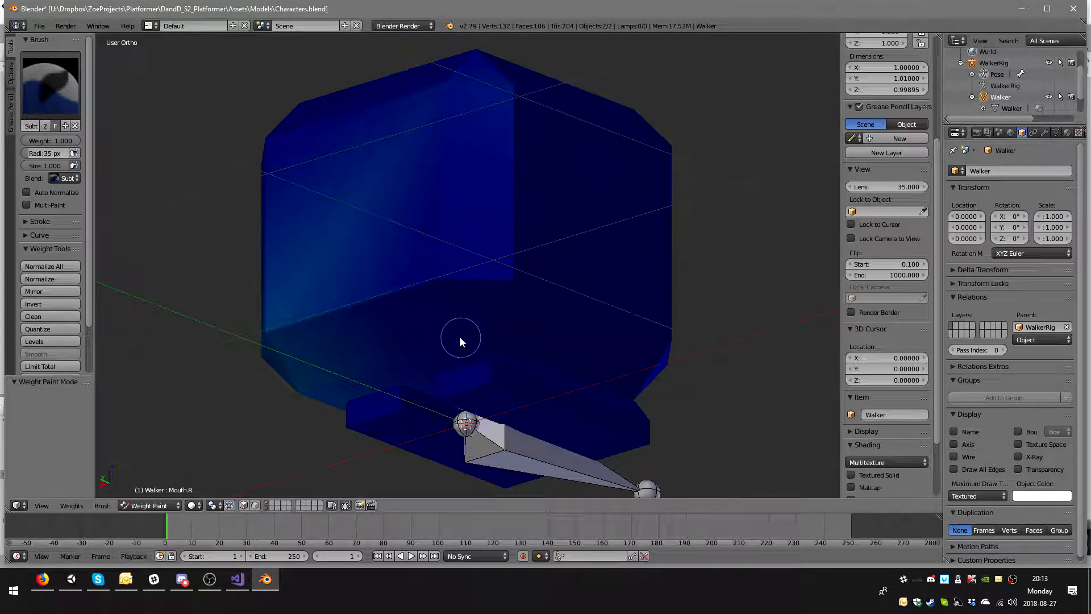
- Remove the remaining Mouth.R weights from the back of the block and its lower edges
middle_drag(349, 281, 433, 263)
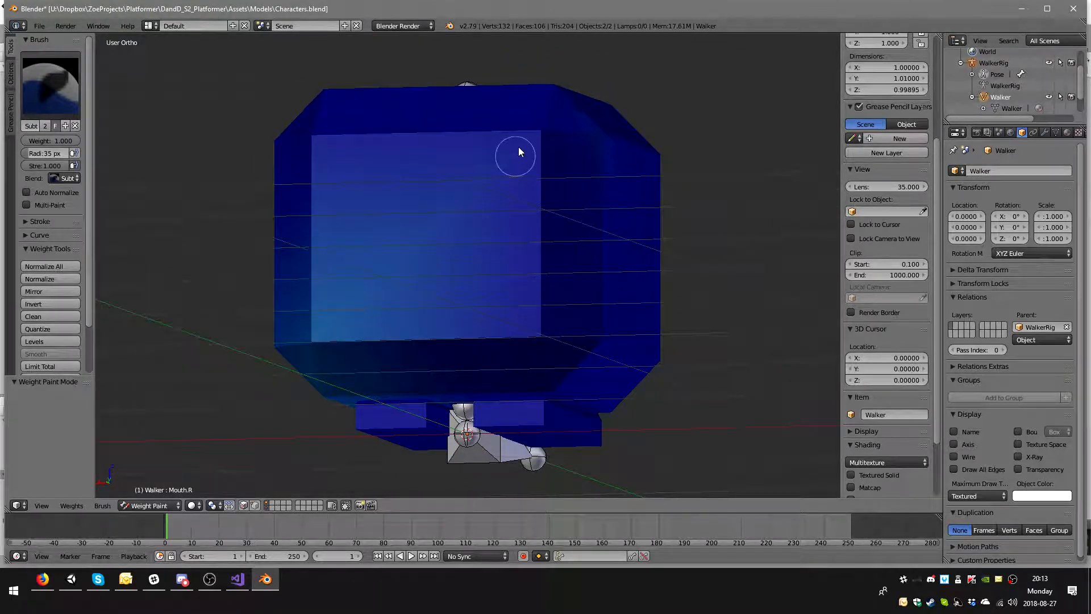
middle_drag(312, 190, 348, 256)
mouse_move(348, 256)
mouse_down()
mouse_move(317, 277)
mouse_move(312, 139)
mouse_move(298, 306)
mouse_move(324, 378)
mouse_up()
middle_drag(324, 378, 462, 301)
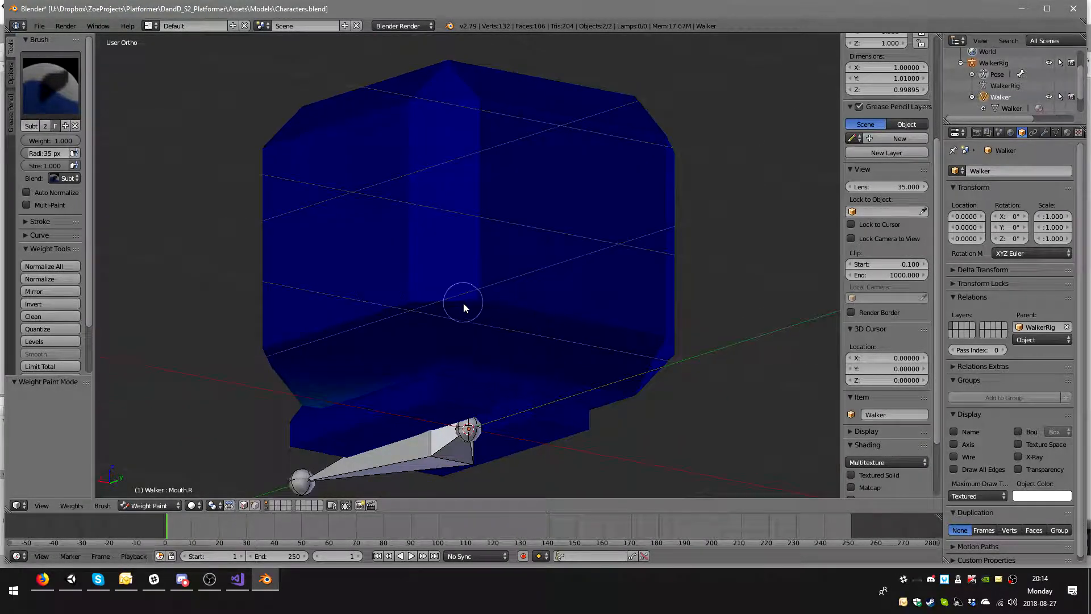
middle_drag(343, 415, 507, 356)
middle_drag(382, 361, 427, 368)
- Select the Mouth.L bone and subtract its weights from the block's front and adjoining side, leaving the mouth painted
right_click(511, 266)
middle_drag(512, 266, 500, 294)
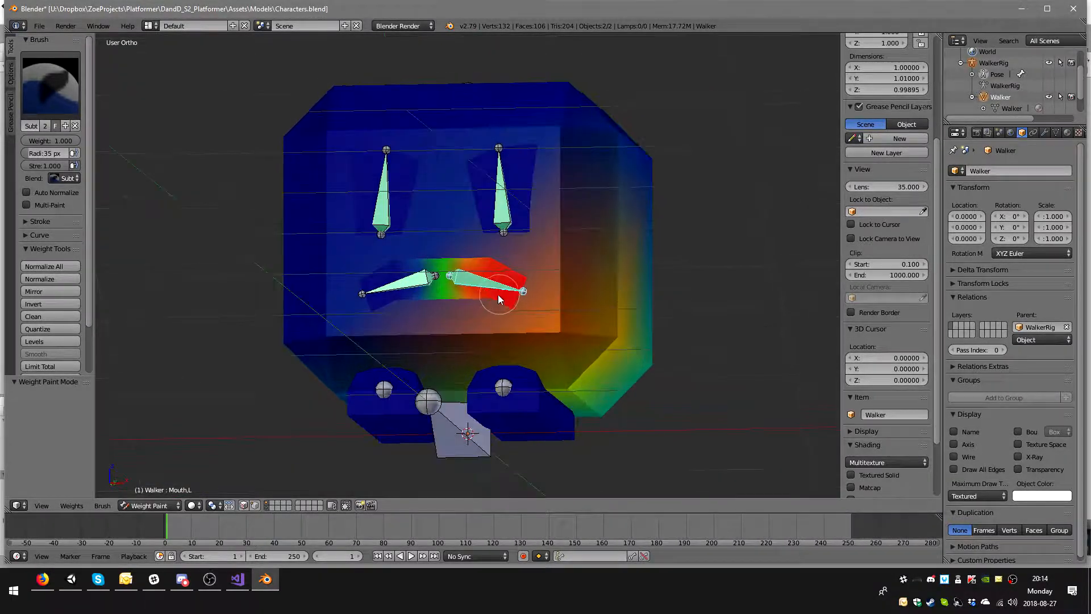
mouse_move(571, 343)
mouse_down()
mouse_move(543, 348)
mouse_move(556, 341)
mouse_move(577, 383)
mouse_up()
middle_drag(623, 287, 487, 239)
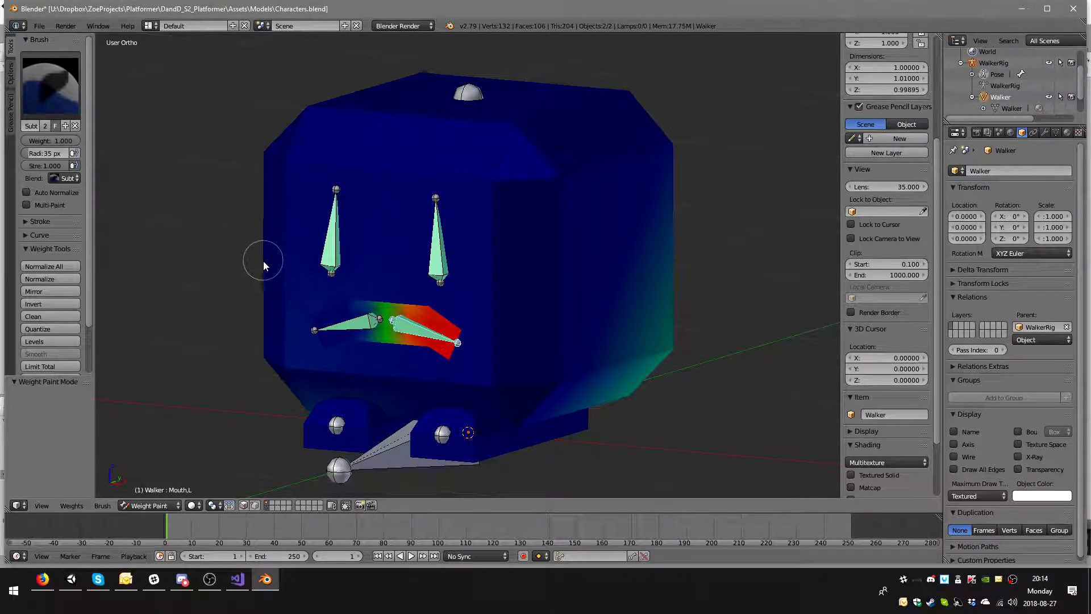
middle_drag(262, 259, 280, 237)
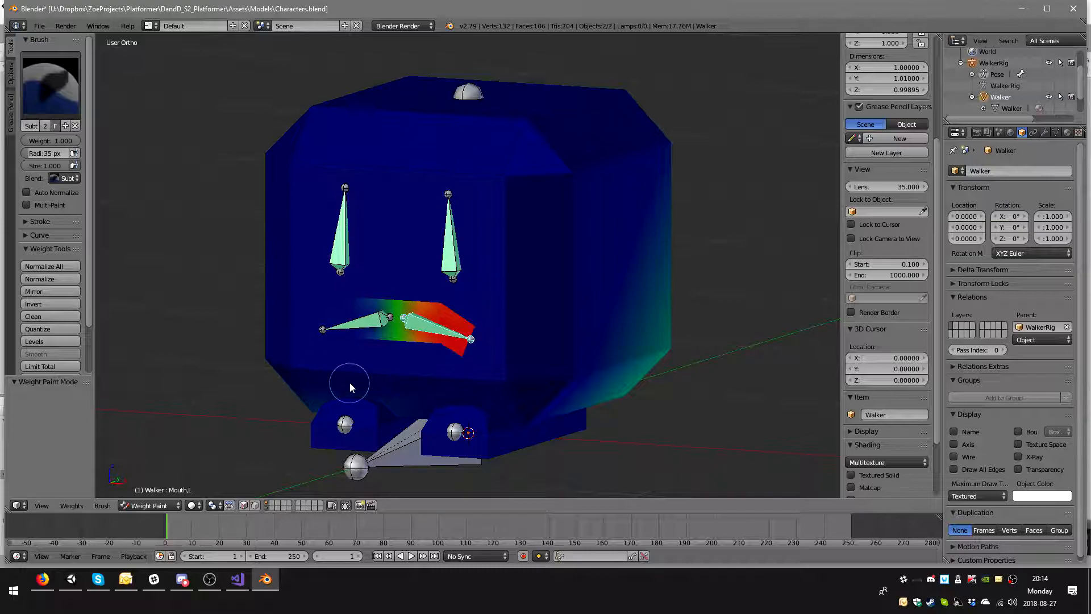
middle_drag(362, 381, 461, 370)
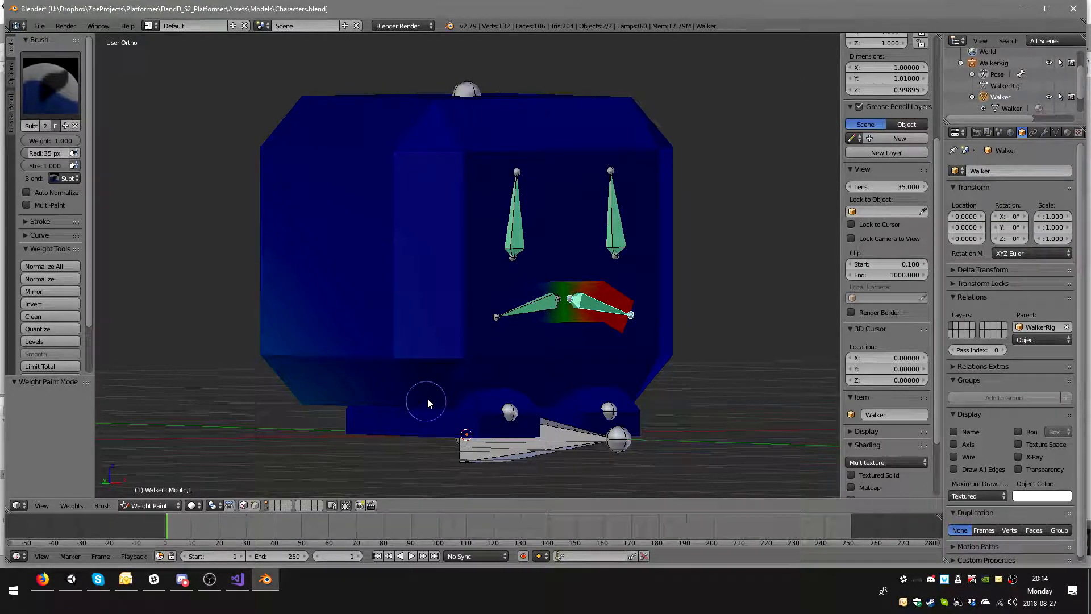
middle_drag(425, 403, 429, 342)
- Subtract the remaining Mouth.L weights from the block's back face and lower rear corners
middle_drag(151, 372, 405, 318)
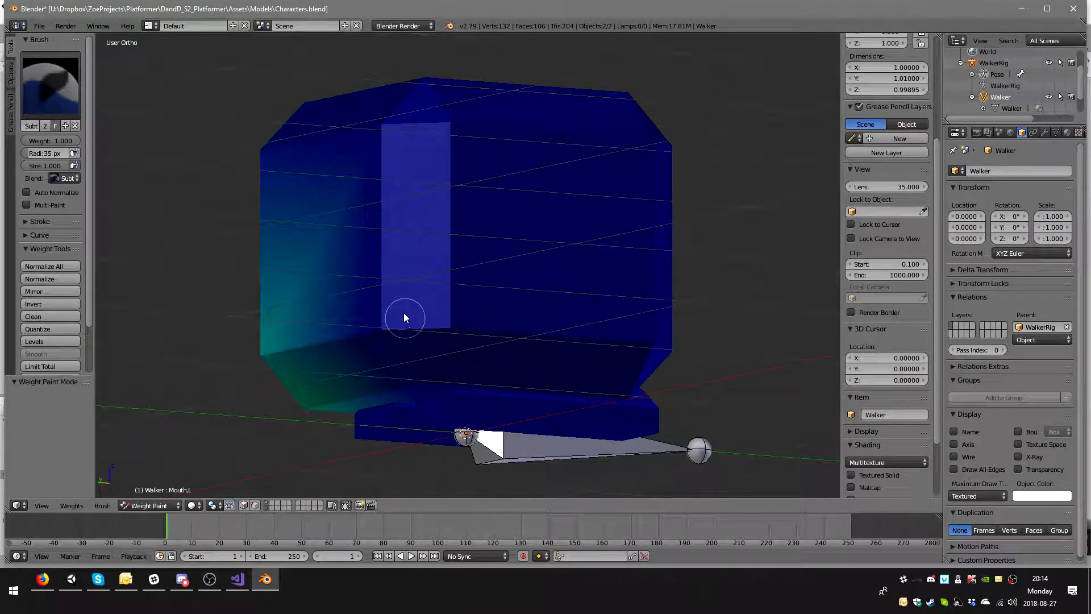
middle_drag(414, 88, 376, 319)
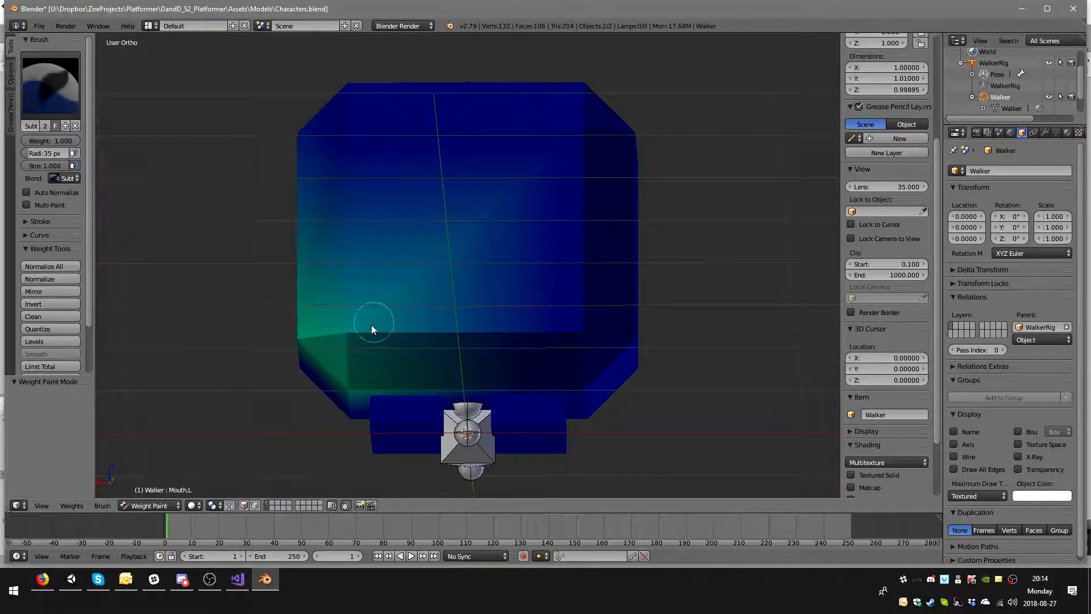
drag(376, 318, 352, 329)
middle_drag(387, 346, 362, 288)
drag(361, 287, 341, 281)
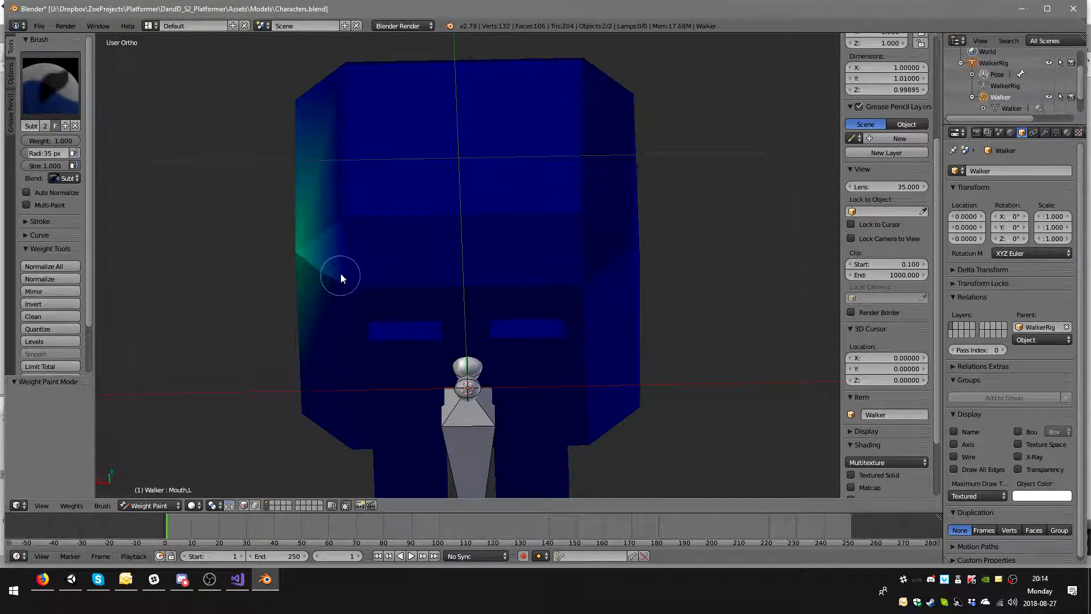
middle_drag(592, 264, 460, 214)
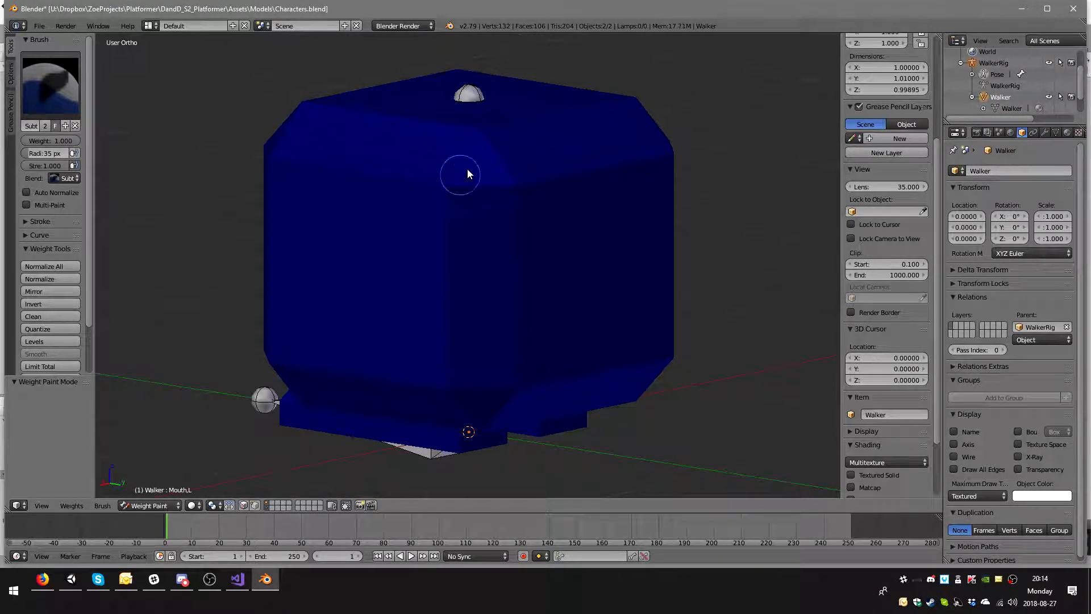
- Select the Eye.L bone and subtract its weights from the block's body, leaving only the eye painted
middle_drag(392, 195, 529, 233)
right_click(465, 215)
mouse_move(530, 233)
mouse_down()
mouse_move(540, 172)
mouse_move(565, 203)
mouse_move(564, 151)
mouse_move(323, 111)
mouse_move(304, 253)
mouse_move(309, 379)
mouse_up()
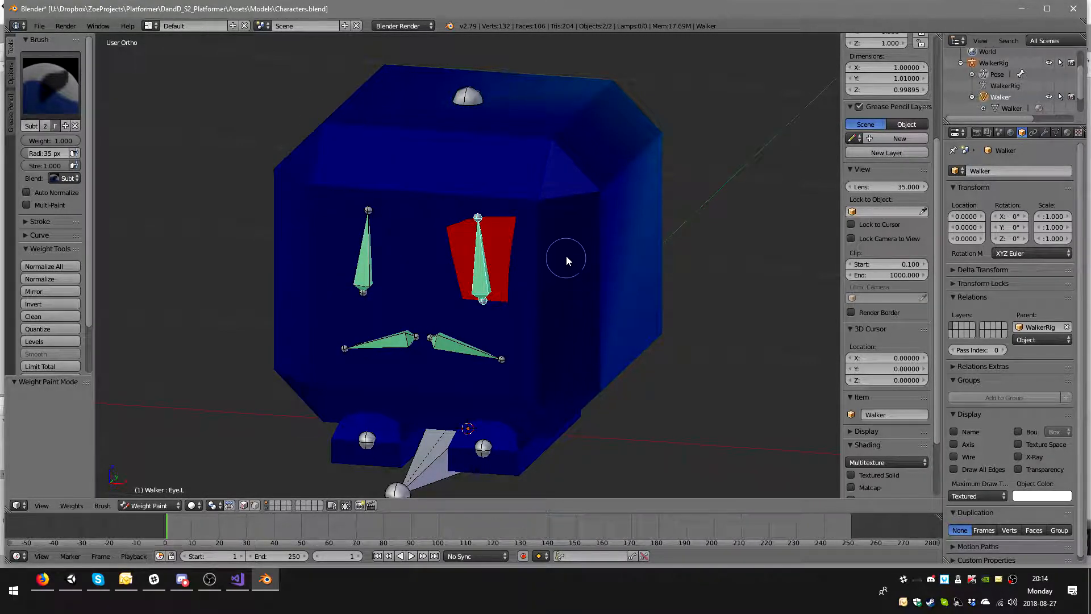
middle_drag(588, 356, 495, 394)
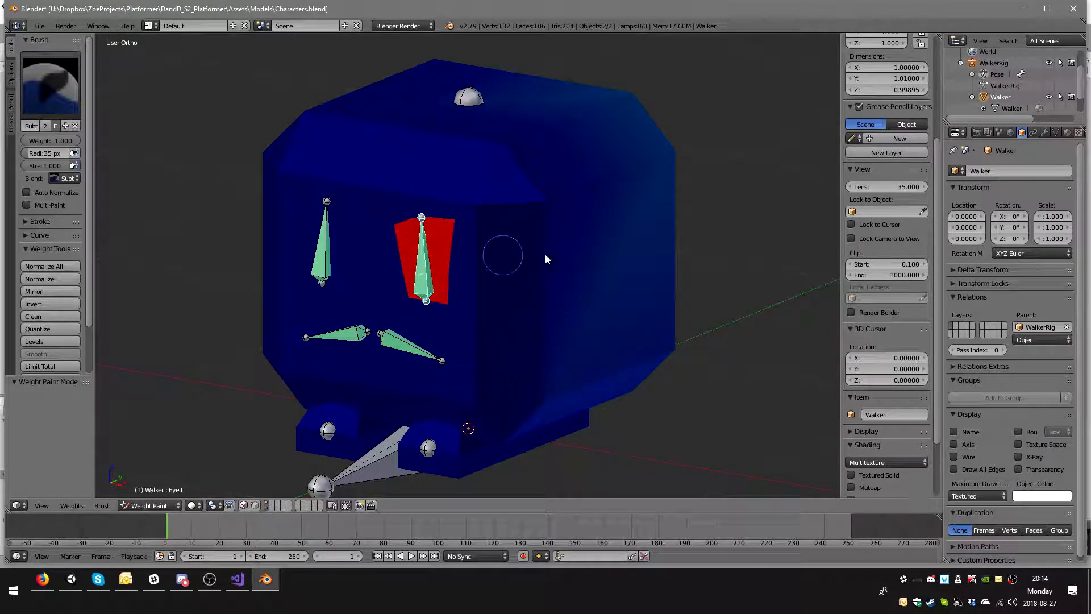
middle_drag(486, 254, 515, 299)
mouse_move(584, 380)
mouse_down()
mouse_move(598, 172)
mouse_move(642, 224)
mouse_up()
mouse_move(643, 223)
middle_down()
mouse_move(595, 184)
mouse_move(369, 385)
mouse_move(493, 239)
middle_up()
middle_drag(487, 295, 460, 343)
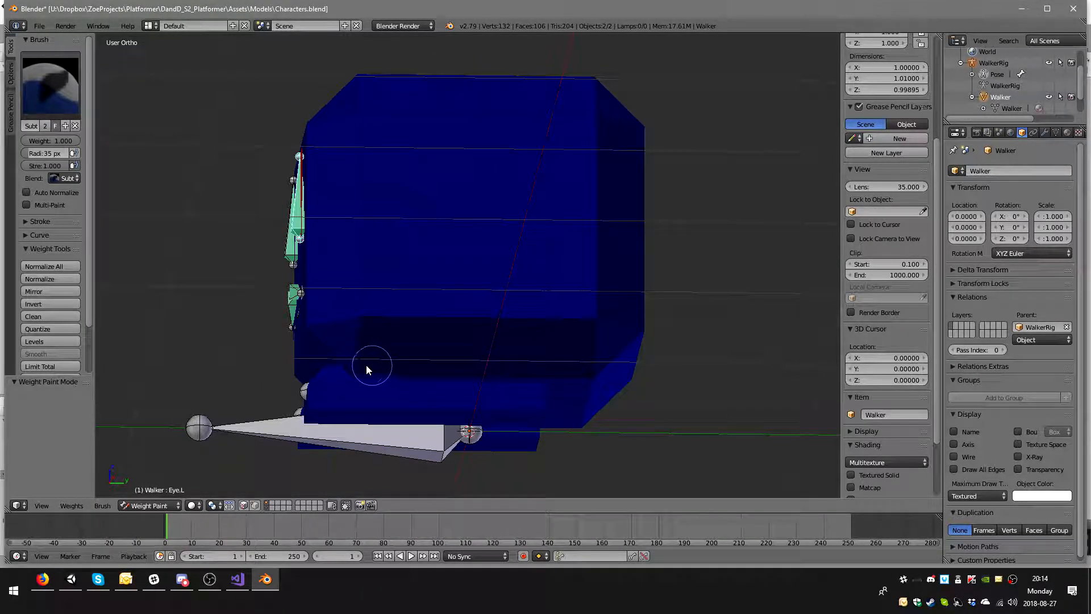
middle_drag(619, 245, 477, 371)
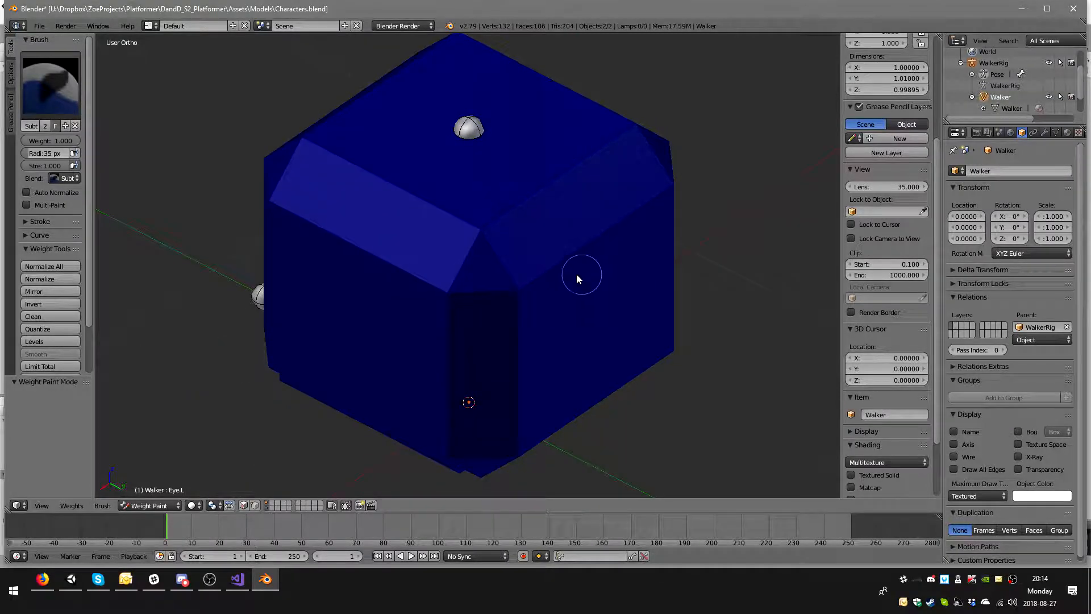
middle_drag(585, 274, 448, 236)
mouse_move(472, 360)
middle_down()
mouse_move(417, 322)
mouse_move(425, 341)
mouse_move(489, 356)
mouse_move(472, 341)
middle_up()
- Select the Eye.R bone and subtract its weights from the block's upper corner and adjoining side edge
right_click(390, 221)
middle_drag(391, 221, 437, 284)
mouse_move(436, 285)
mouse_down()
mouse_move(354, 183)
mouse_move(321, 179)
mouse_move(299, 154)
mouse_up()
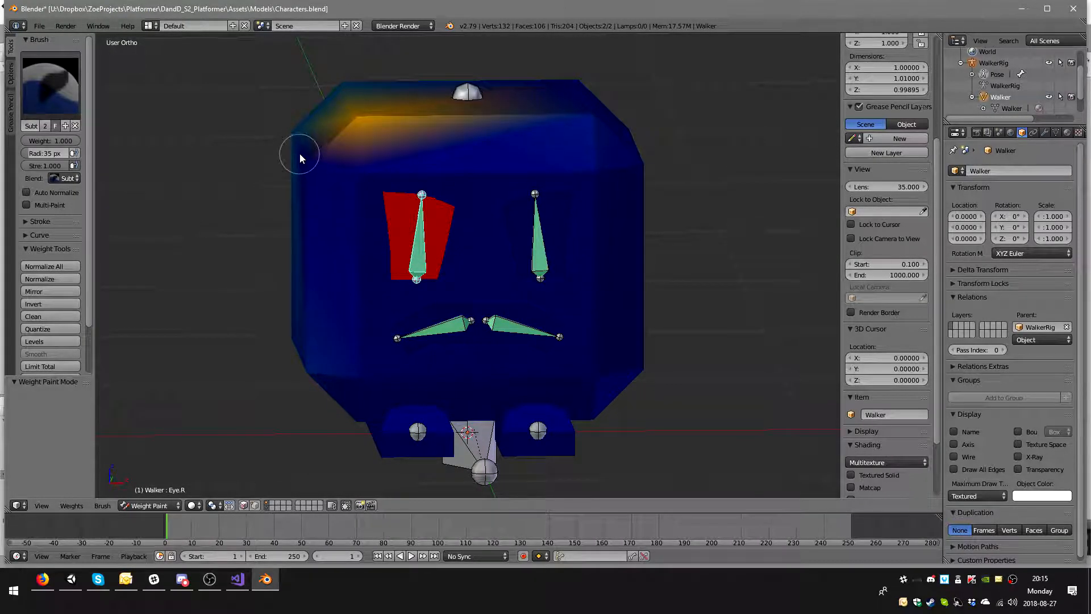
drag(298, 281, 309, 391)
- Remove the remaining Eye.R weights from the block's side and top edges, leaving only the eye painted
middle_drag(300, 296, 365, 173)
mouse_move(316, 250)
mouse_down()
mouse_move(280, 92)
mouse_move(334, 73)
mouse_up()
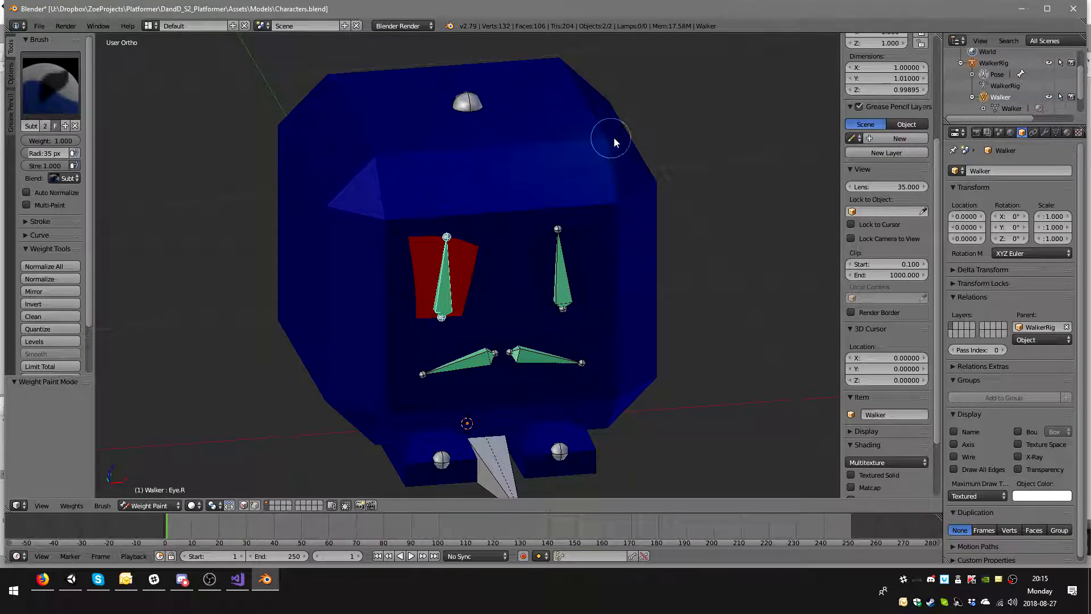
mouse_move(569, 82)
mouse_down()
mouse_move(568, 149)
mouse_move(484, 165)
mouse_up()
middle_drag(396, 435, 446, 381)
middle_drag(275, 401, 597, 329)
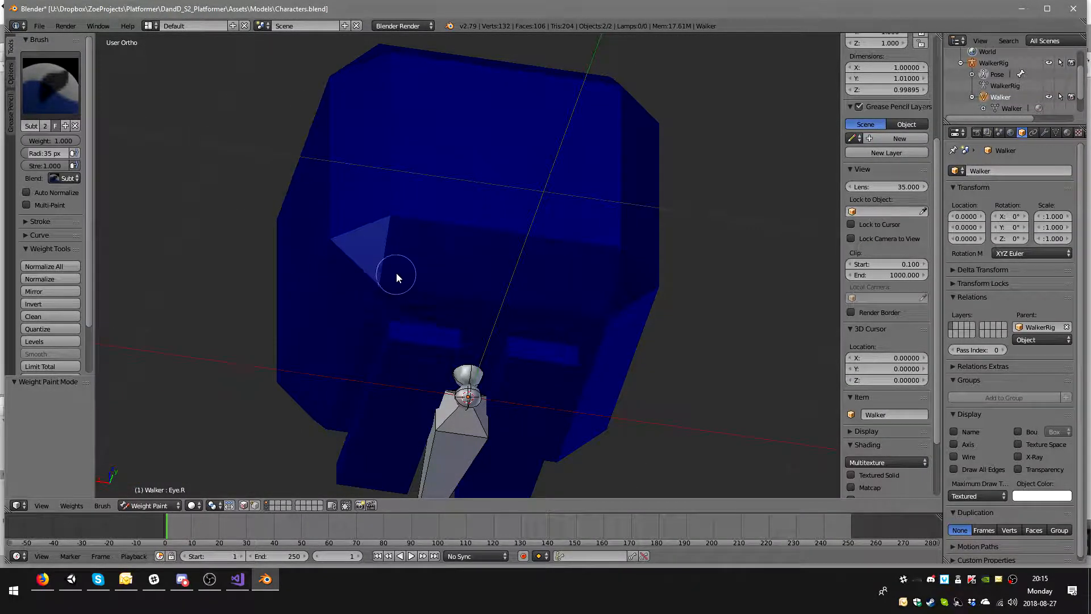
- Select Eye.L, Eye.R and the lower bones in turn to inspect their weights on the mesh
middle_drag(396, 275, 414, 226)
middle_drag(449, 91, 562, 236)
right_click(519, 215)
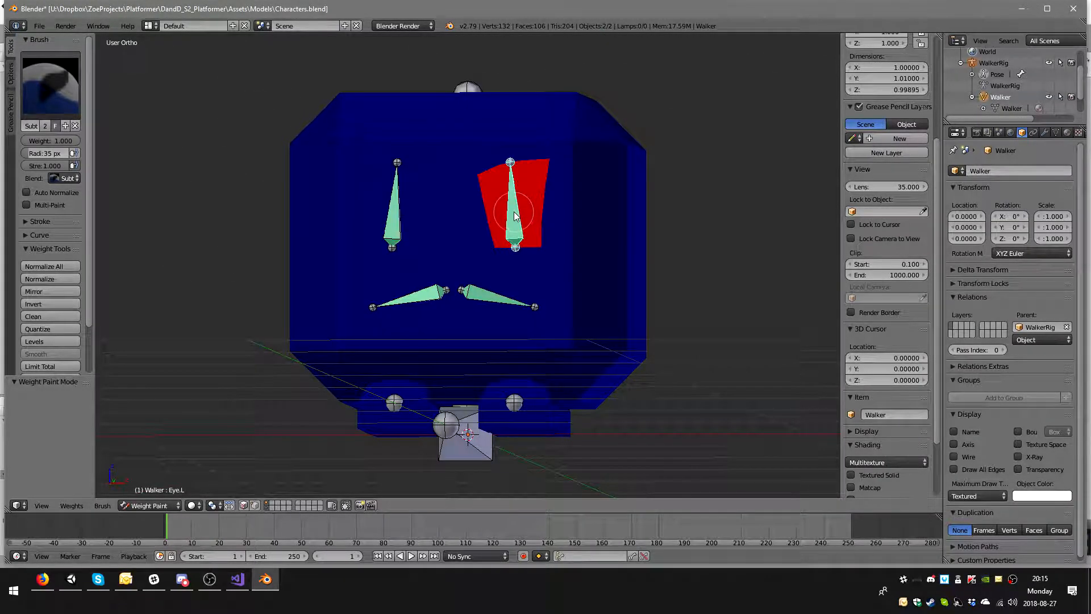
right_click(388, 215)
middle_drag(459, 187, 489, 318)
right_click(436, 379)
middle_drag(432, 380, 441, 401)
right_click(441, 399)
mouse_move(520, 377)
middle_down()
mouse_move(413, 343)
mouse_move(461, 377)
mouse_move(480, 359)
mouse_move(500, 250)
mouse_move(370, 216)
mouse_move(637, 258)
mouse_move(387, 339)
middle_up()
- Select the Body bone, switch to the Add brush, and paint weight onto the block's top and rear faces
right_click(469, 244)
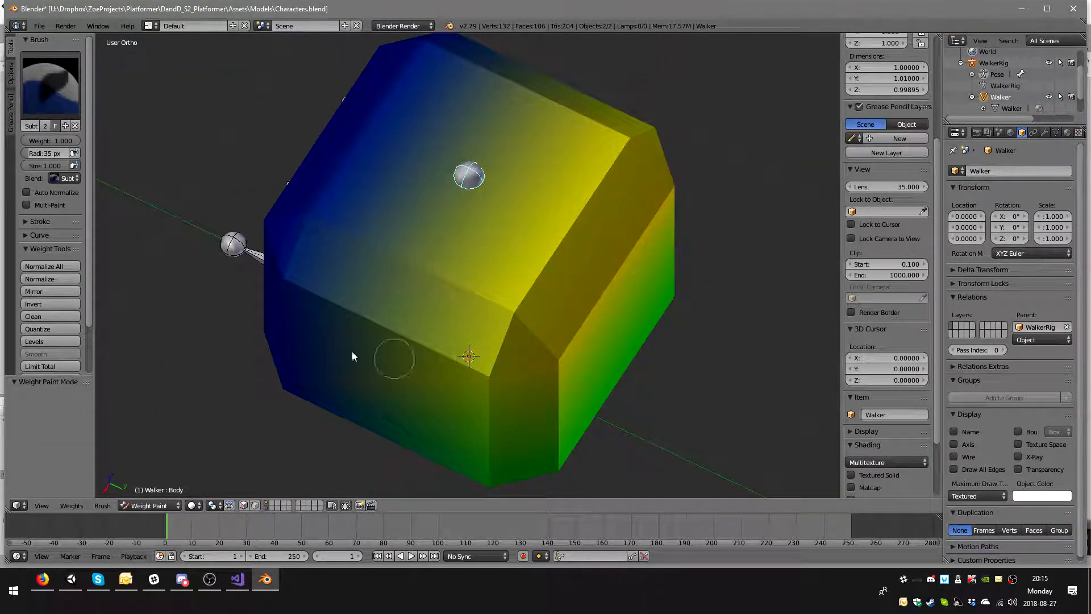
click(61, 87)
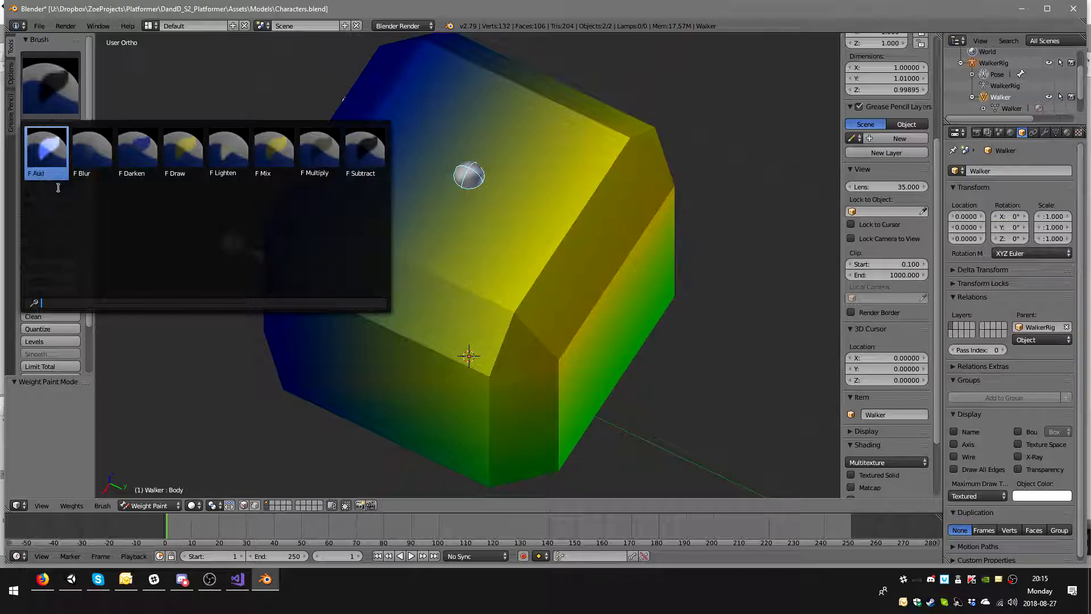
click(53, 170)
middle_drag(499, 264, 481, 229)
mouse_move(481, 236)
mouse_down()
mouse_move(456, 274)
mouse_move(524, 277)
mouse_move(458, 253)
mouse_up()
mouse_move(559, 206)
middle_down()
mouse_move(519, 216)
mouse_move(392, 208)
middle_up()
mouse_move(385, 205)
mouse_down()
mouse_move(357, 323)
mouse_move(442, 303)
mouse_up()
- Add Body weight to the block's lower rear corners and the rear parts of its sides and underside
middle_drag(442, 304, 392, 219)
mouse_move(350, 261)
mouse_down()
mouse_move(348, 342)
mouse_move(333, 292)
mouse_move(343, 352)
mouse_move(342, 289)
mouse_move(338, 318)
mouse_up()
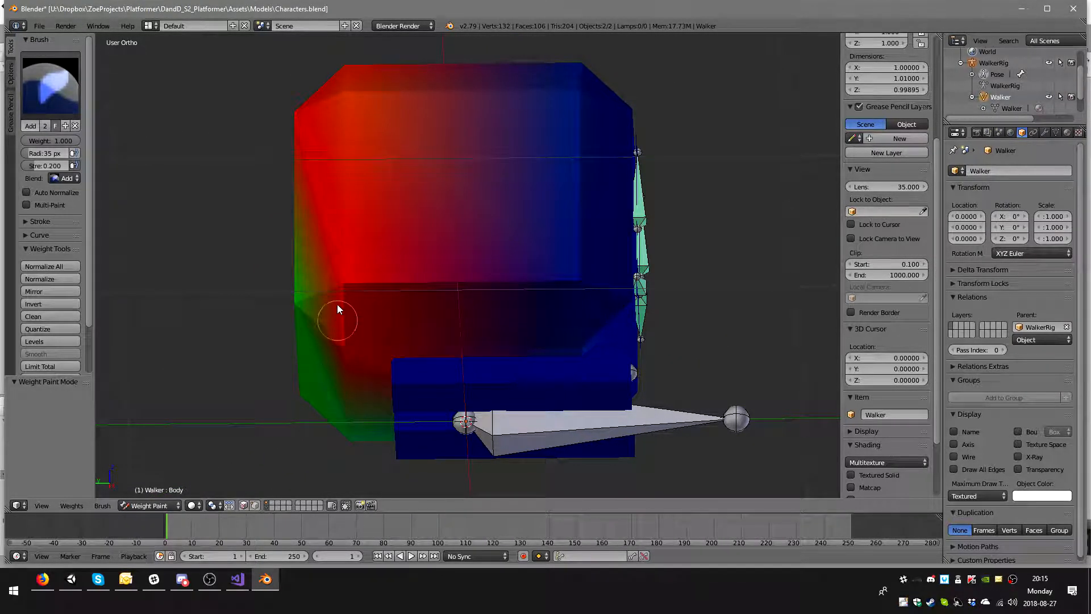
middle_drag(332, 303, 448, 281)
drag(325, 285, 331, 352)
middle_drag(330, 352, 386, 324)
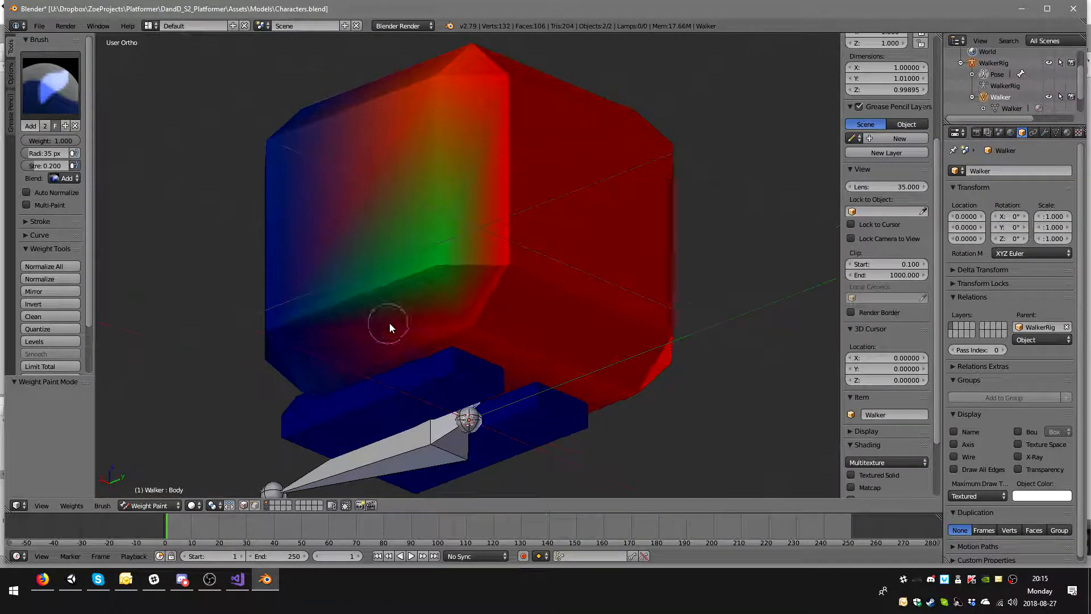
drag(451, 258, 441, 258)
middle_drag(448, 219, 538, 274)
middle_drag(540, 210, 558, 242)
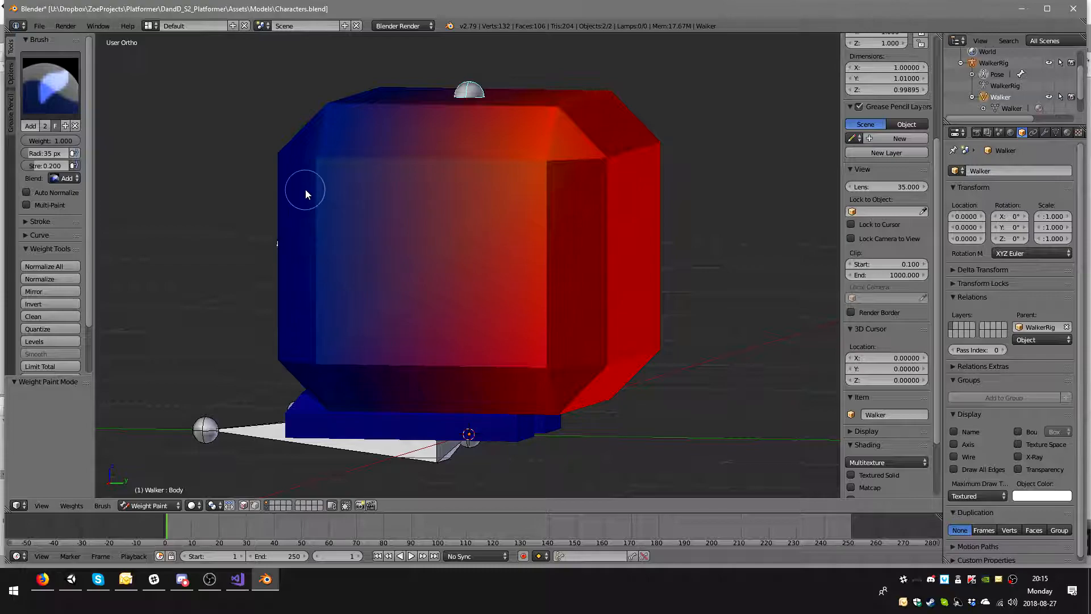
- Add Body weight to the upper front corner of the block on the Eye.L side
middle_drag(305, 189, 427, 199)
mouse_move(428, 199)
mouse_down()
mouse_move(450, 182)
mouse_move(452, 197)
mouse_move(446, 191)
mouse_up()
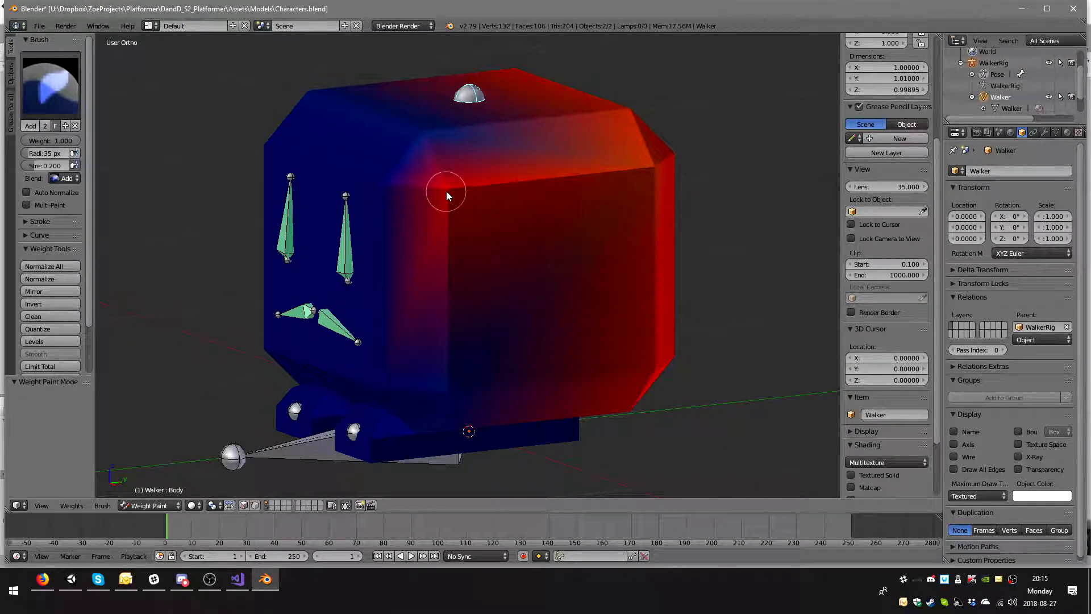
click(419, 134)
click(421, 135)
click(423, 135)
click(424, 134)
click(424, 133)
- Add Body weight along the block's top front bevel and the upper corners of the face
middle_drag(346, 113, 400, 142)
click(346, 145)
click(347, 145)
drag(346, 145, 345, 215)
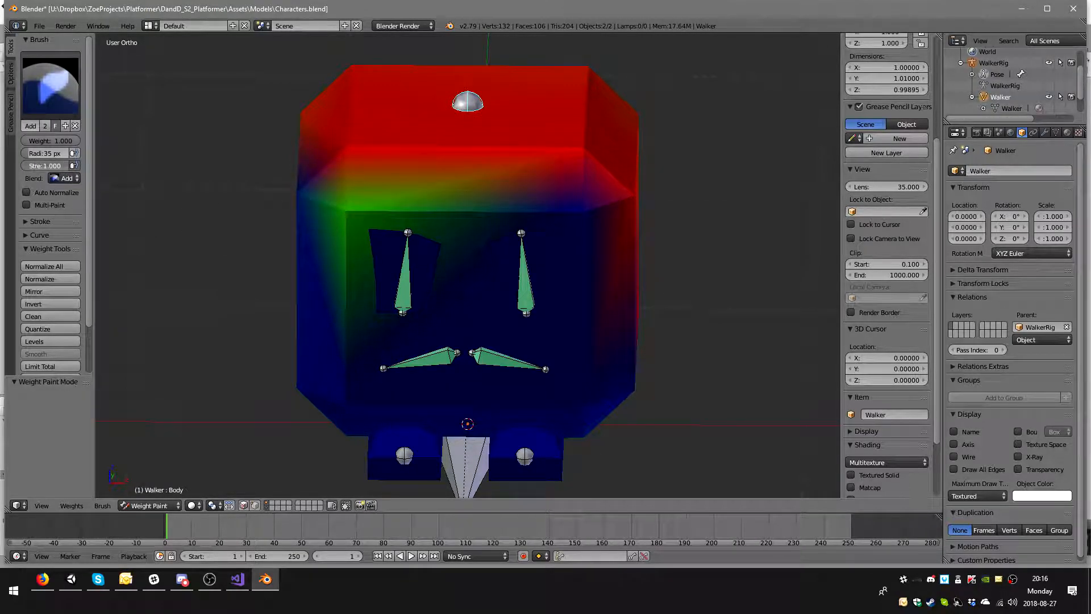
click(343, 208)
click(586, 210)
click(582, 209)
- Add Body weight across the block's face, lower front edges and the adjoining side and underside on the Eye.L side
middle_drag(581, 214, 334, 285)
mouse_move(334, 286)
mouse_down()
mouse_move(356, 263)
mouse_move(421, 280)
mouse_move(393, 340)
mouse_up()
middle_drag(394, 328, 506, 317)
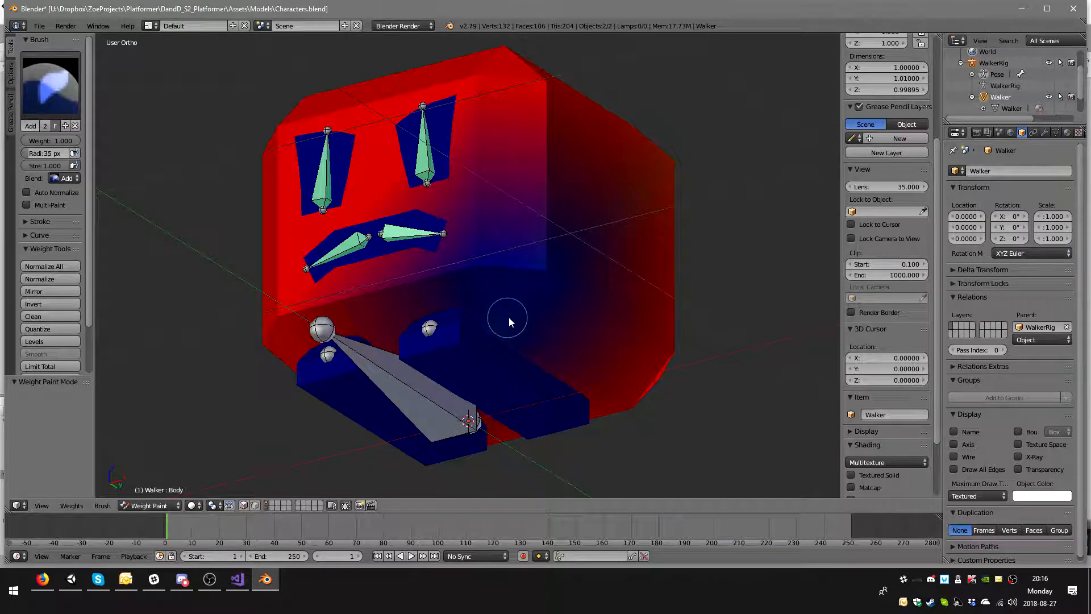
mouse_move(514, 313)
mouse_down()
mouse_move(506, 321)
mouse_move(549, 265)
mouse_move(477, 261)
mouse_up()
mouse_move(540, 229)
middle_down()
mouse_move(484, 244)
mouse_move(550, 265)
middle_up()
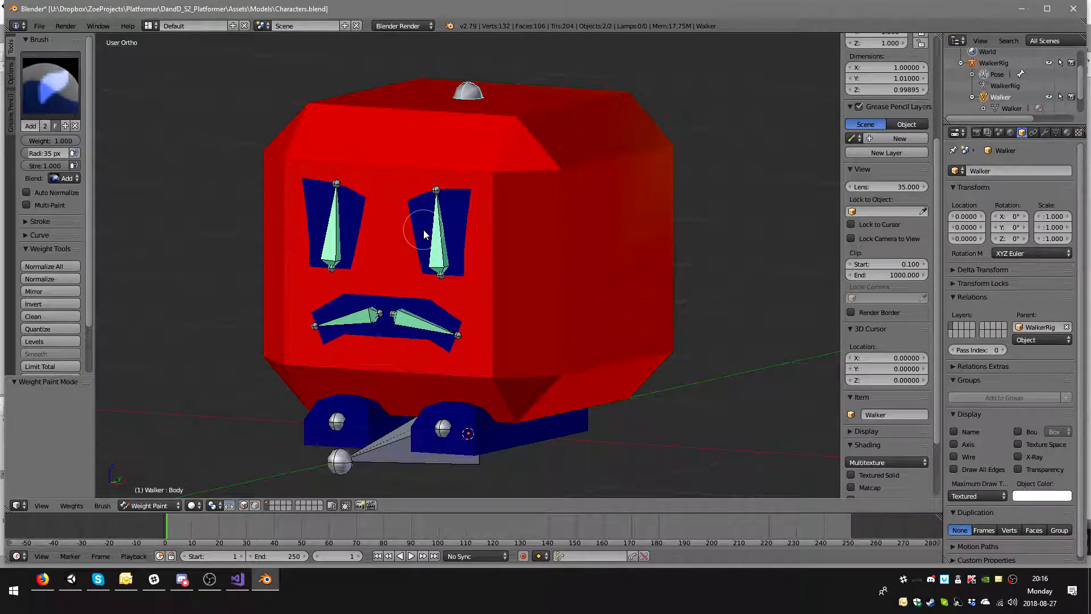
- Select the eye, mouth, Root and foot bones one after another to check their weights on the Walker mesh
right_click(432, 230)
middle_drag(337, 237, 375, 267)
right_click(397, 298)
right_click(452, 300)
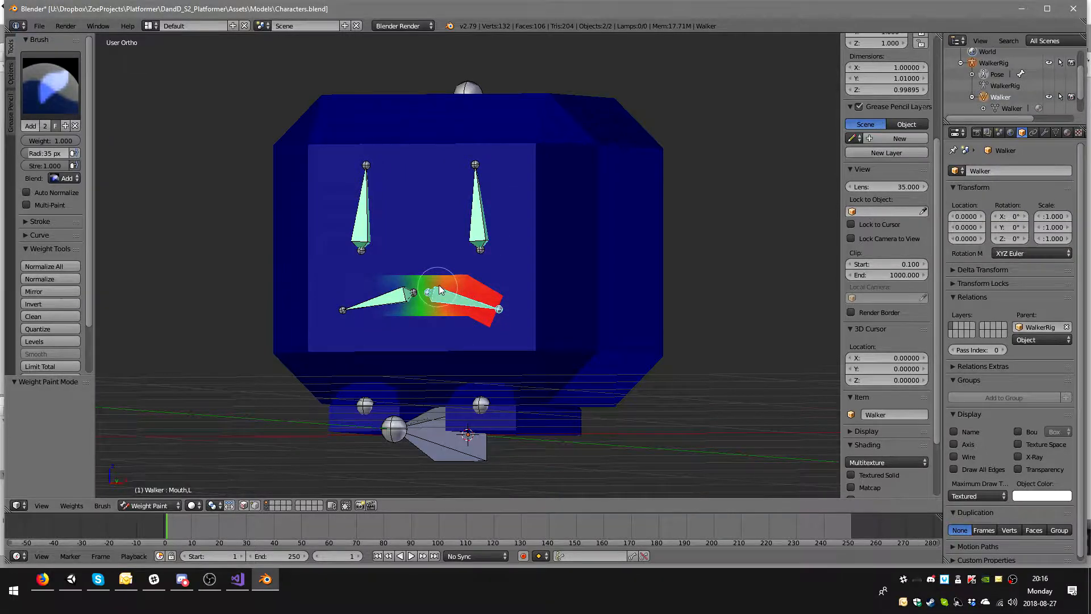
middle_drag(451, 300, 450, 251)
right_click(465, 357)
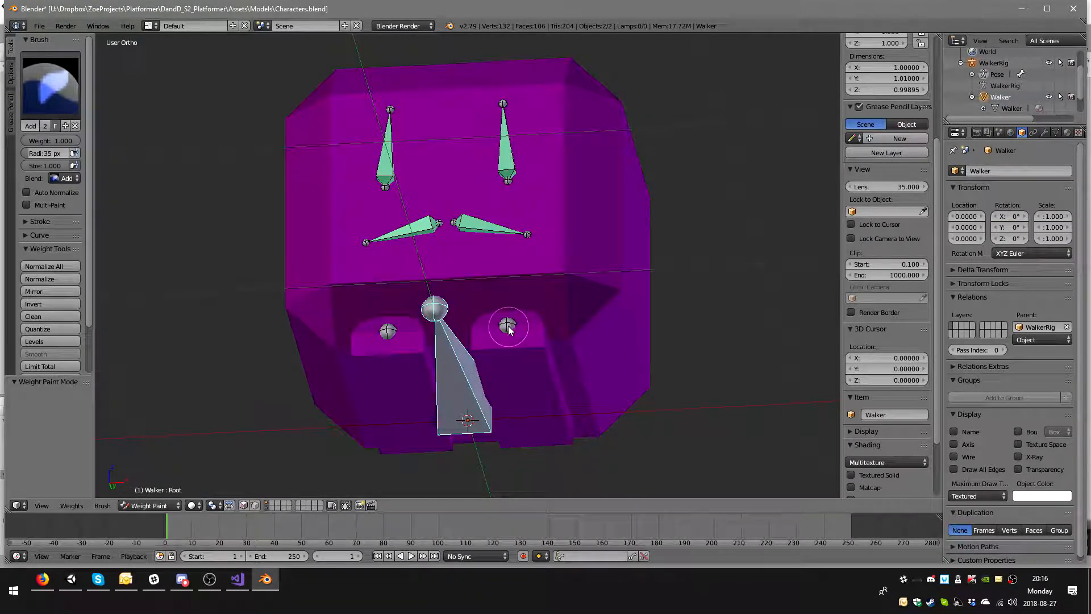
right_click(509, 326)
middle_drag(509, 326, 360, 307)
- Select the Foot.R bone and try rotating it about the global Z axis
right_click(414, 396)
middle_drag(341, 245, 354, 236)
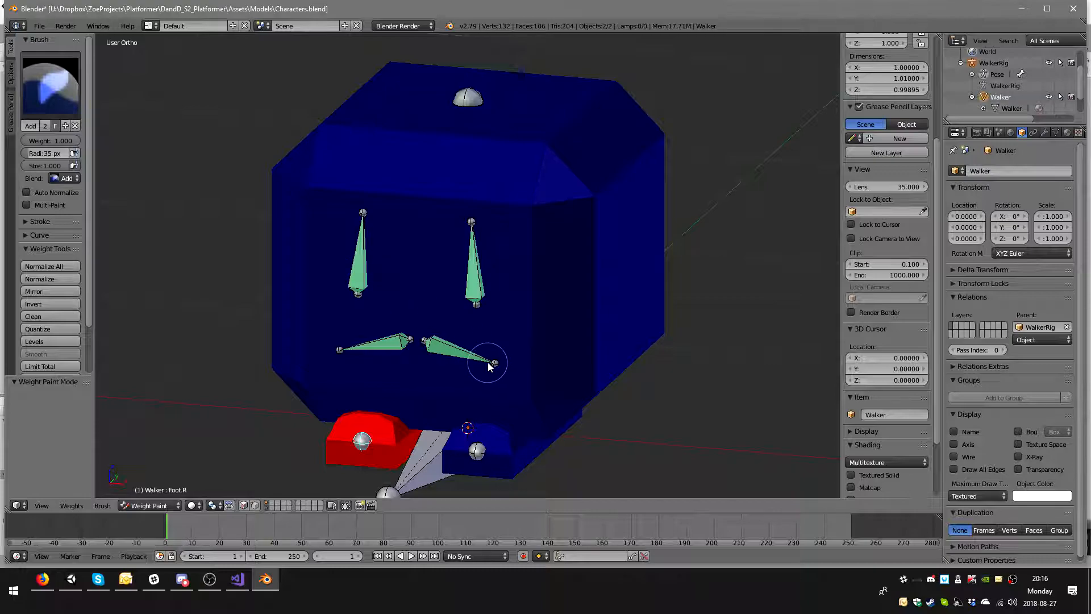
key(r)
key(z)
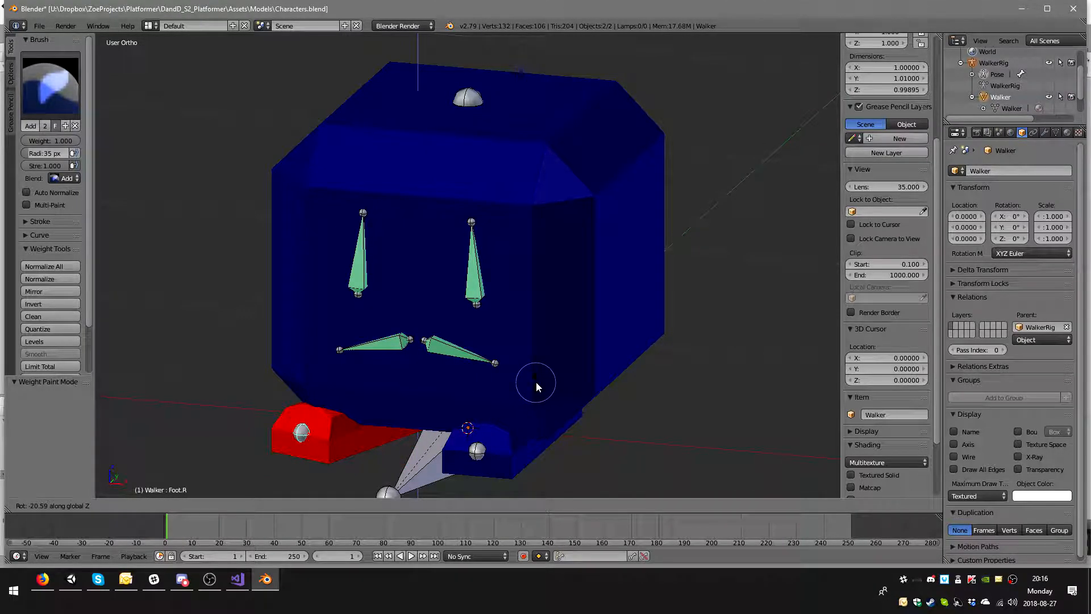
key(Escape)
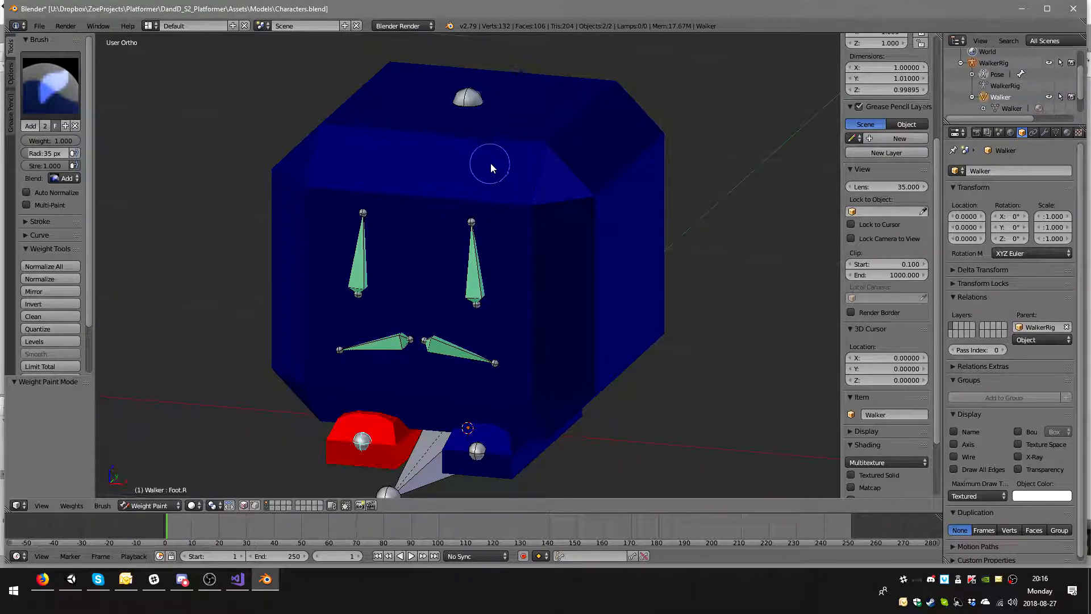
- Switch the Walker mesh to Object Mode and select WalkerRig's Mouth.L bone for posing
click(177, 503)
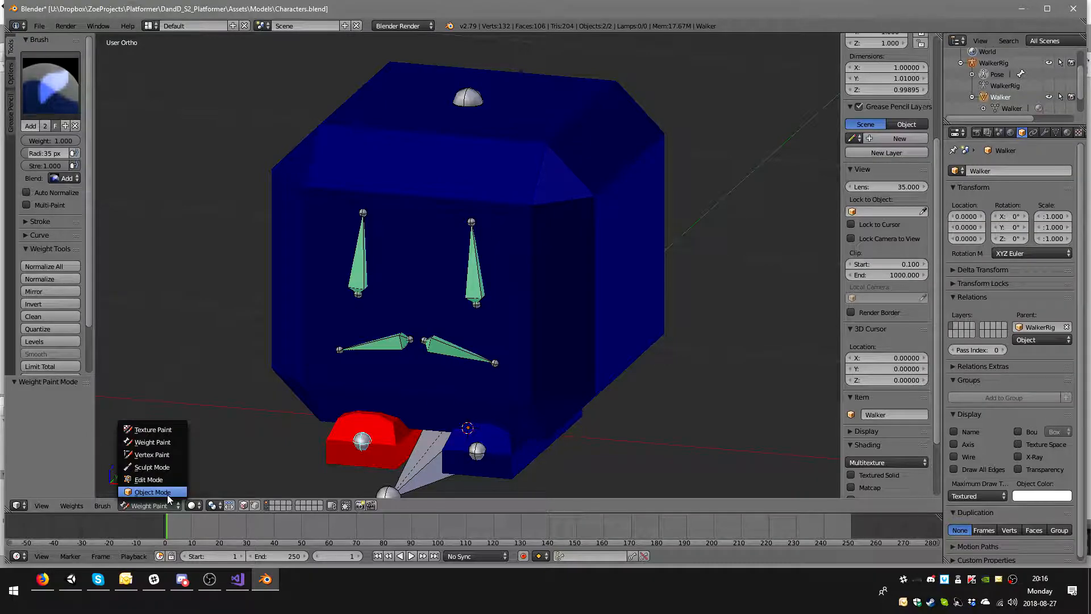
click(167, 495)
right_click(452, 353)
middle_drag(455, 351, 585, 342)
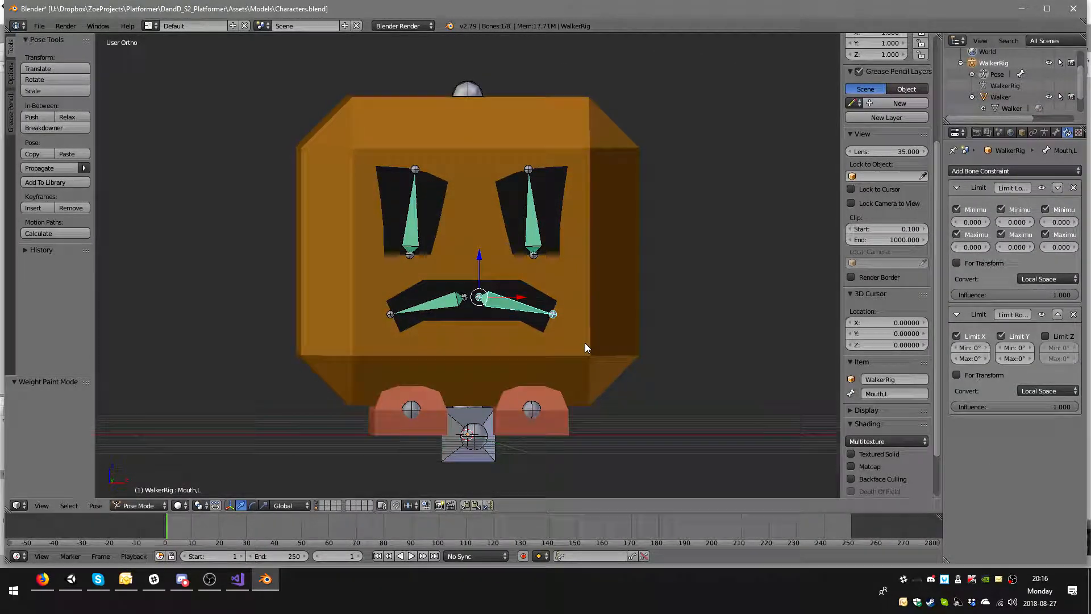
- Save Characters.blend over the existing file and test-rotate the Mouth.L bone
key(ctrl+s)
click(584, 343)
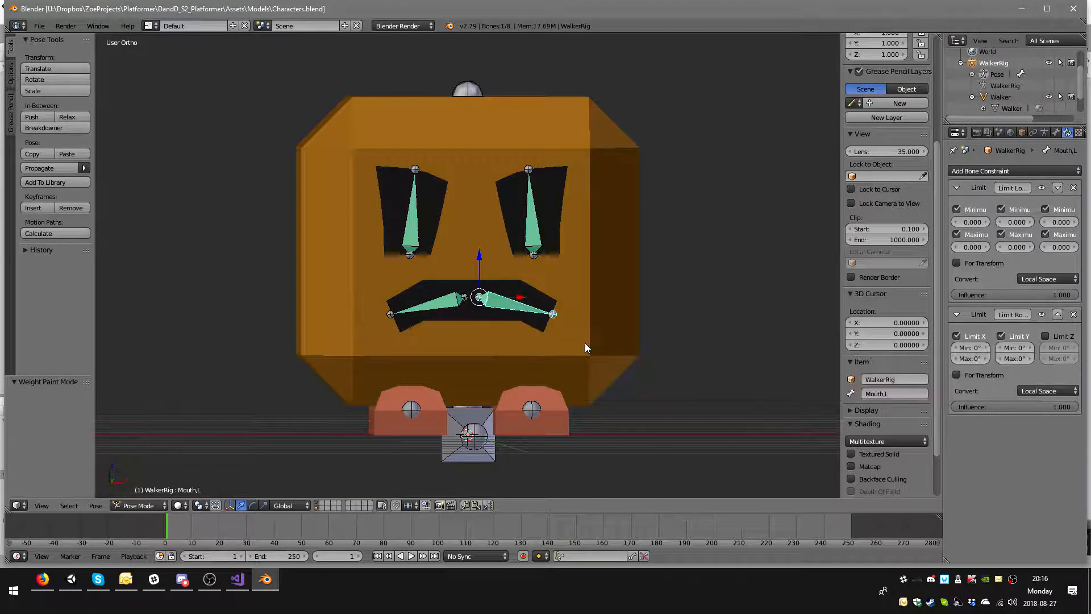
key(r)
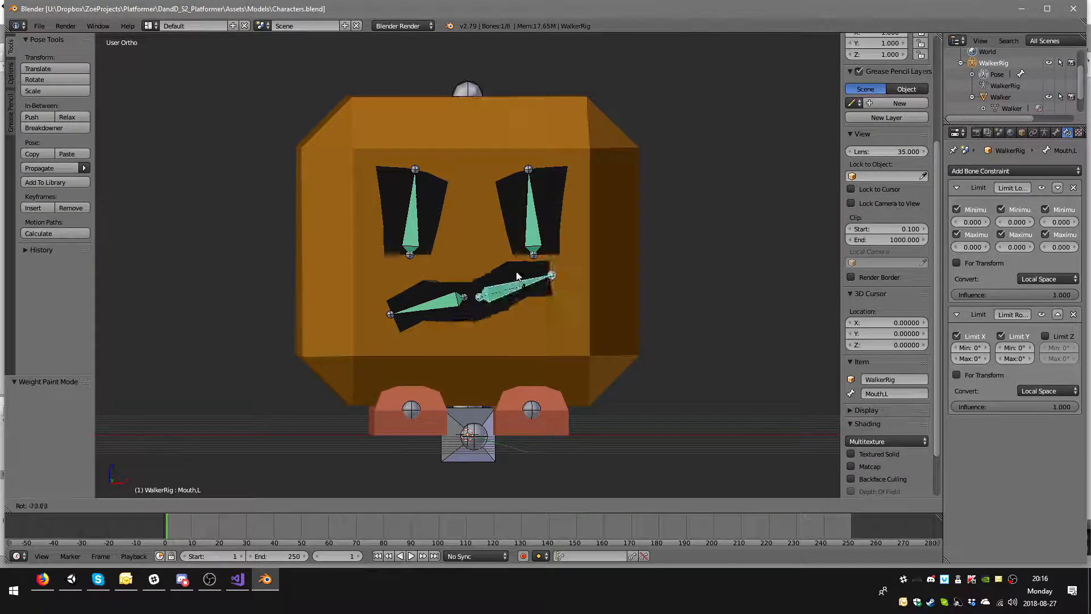
click(555, 344)
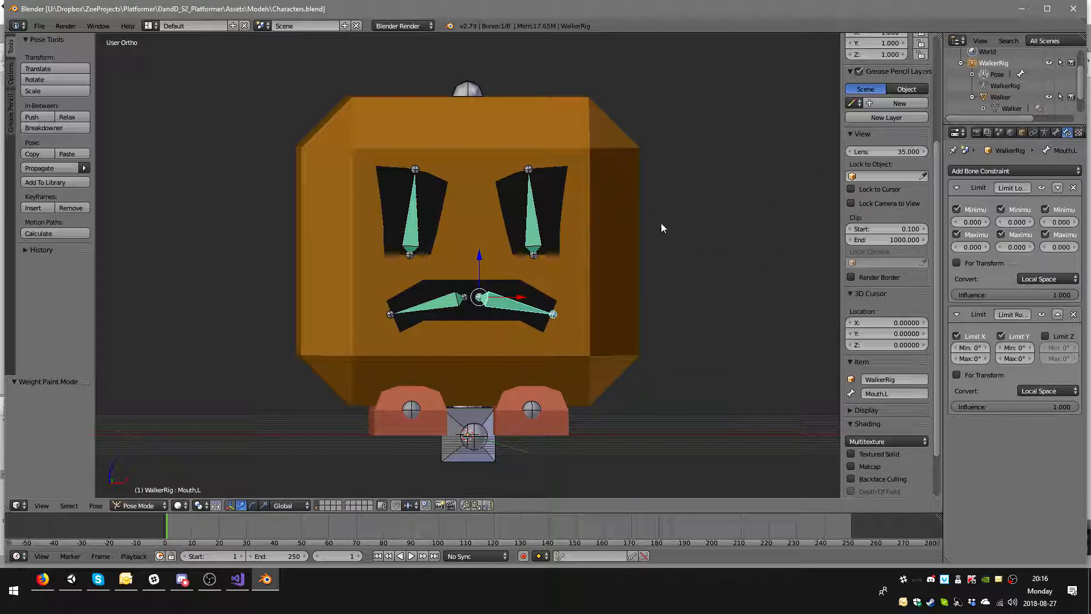
- Select the Walker mesh and clear its parent using the Clear Parent option
right_click(618, 249)
middle_drag(631, 235, 609, 248)
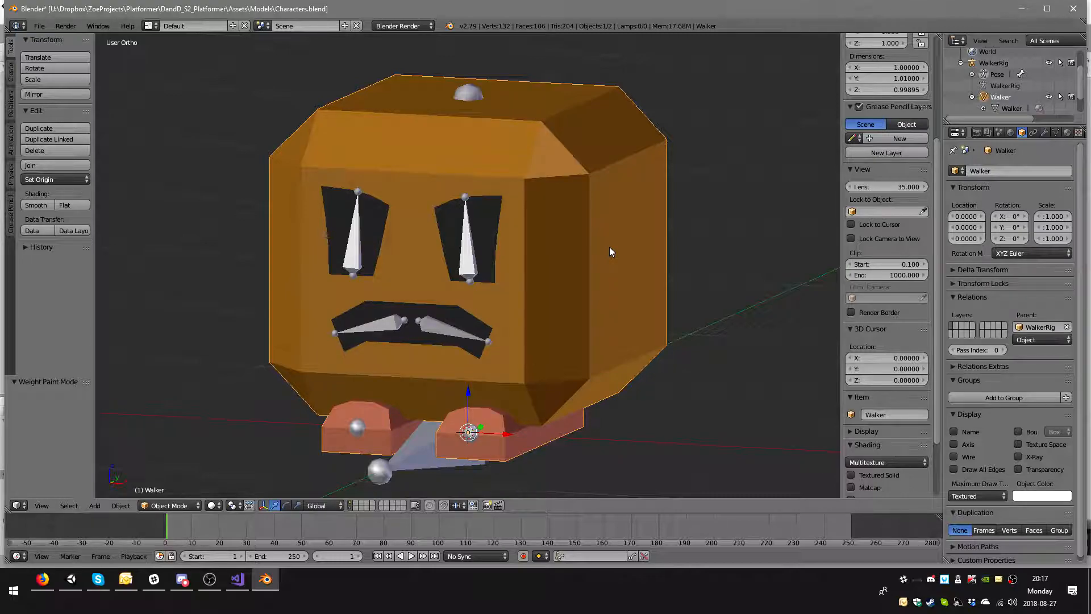
key(alt+p)
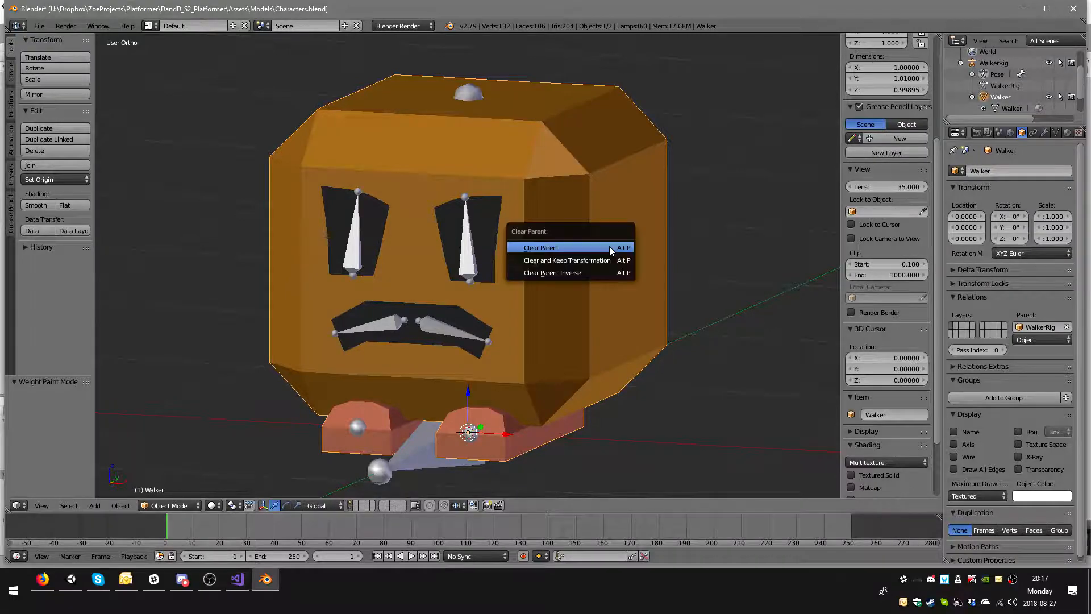
click(565, 247)
middle_drag(551, 214, 562, 220)
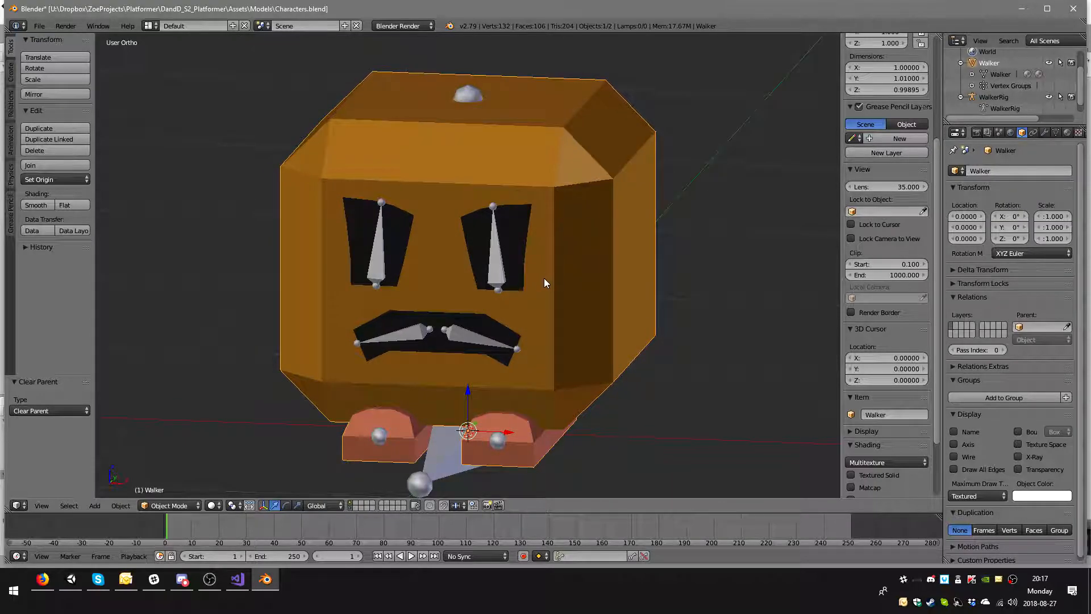
- Put WalkerRig in Object Mode and parent the Walker mesh to it with Object (Keep Transform)
right_click(496, 273)
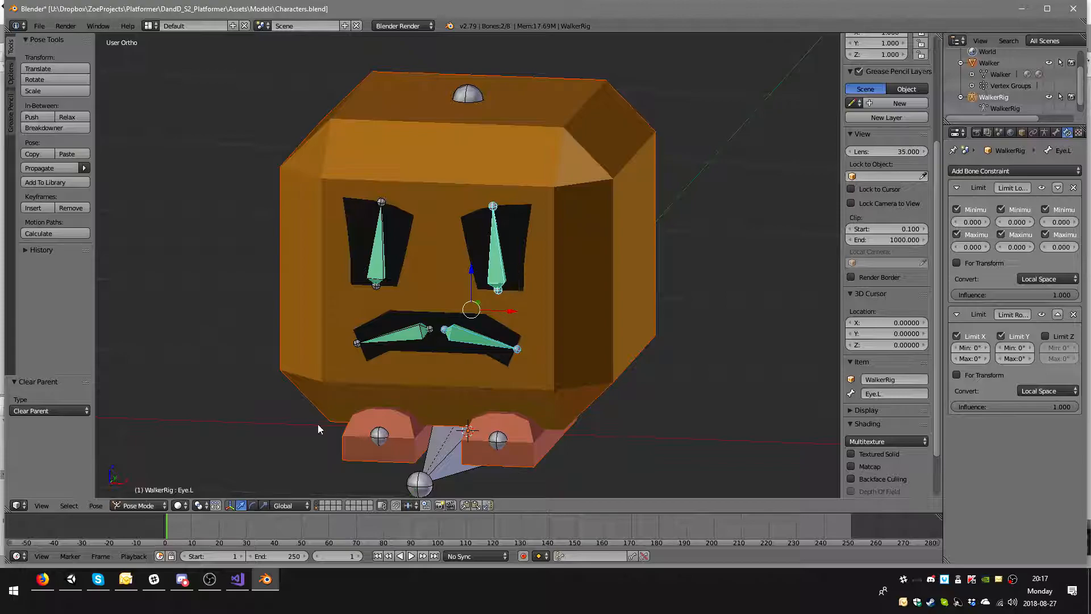
click(142, 505)
click(159, 492)
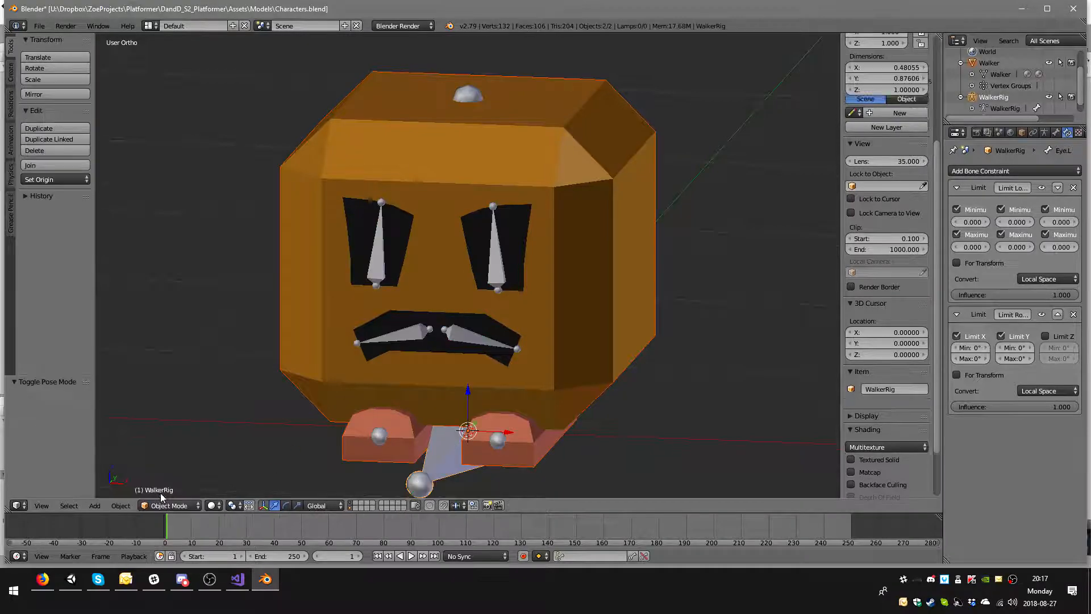
right_click(597, 292)
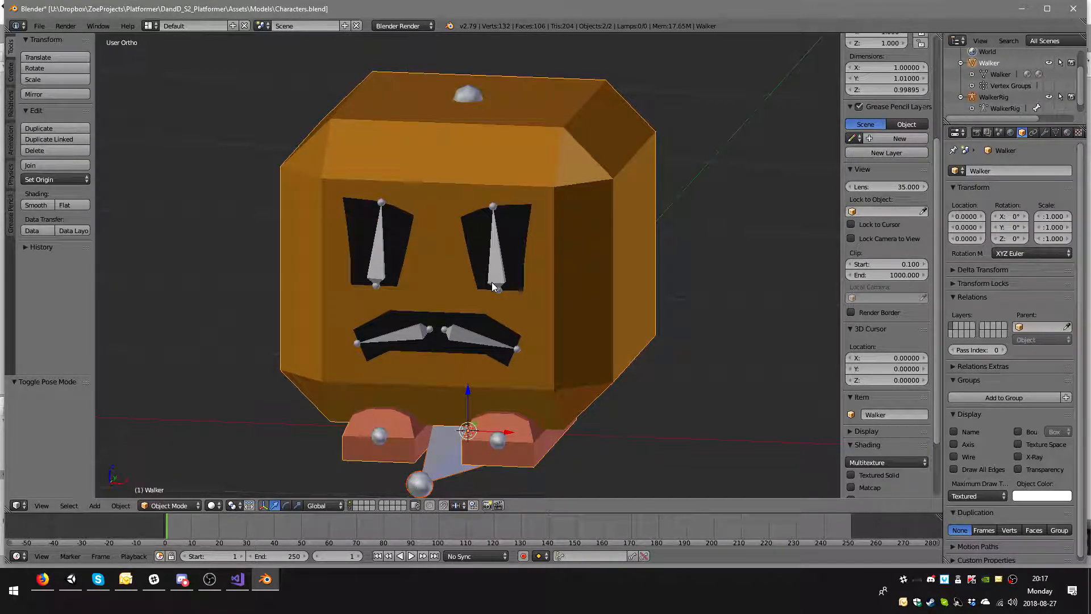
right_click(574, 276)
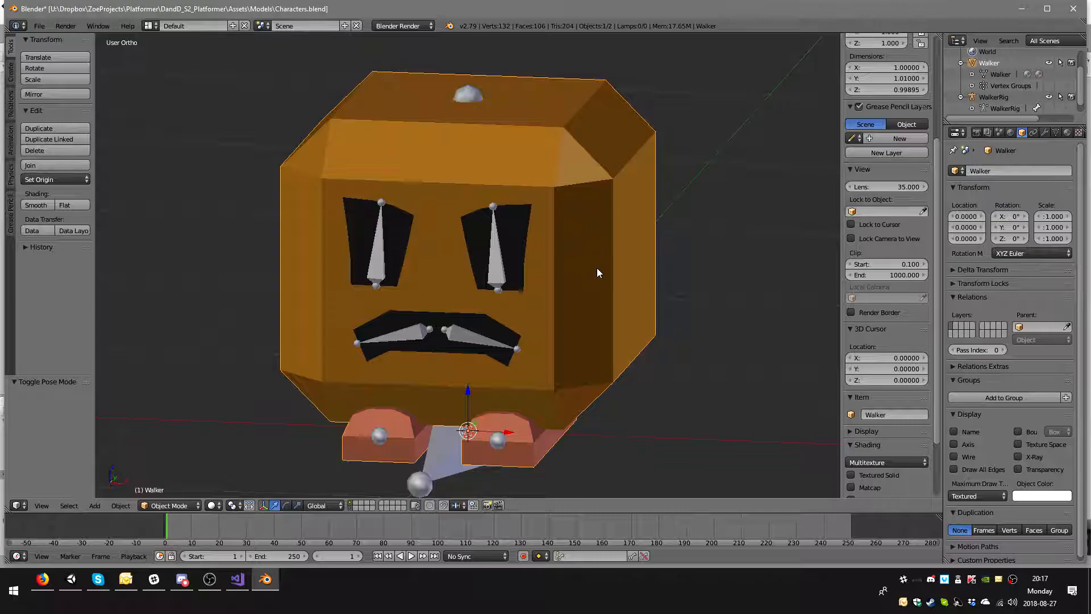
shift+right_click(498, 269)
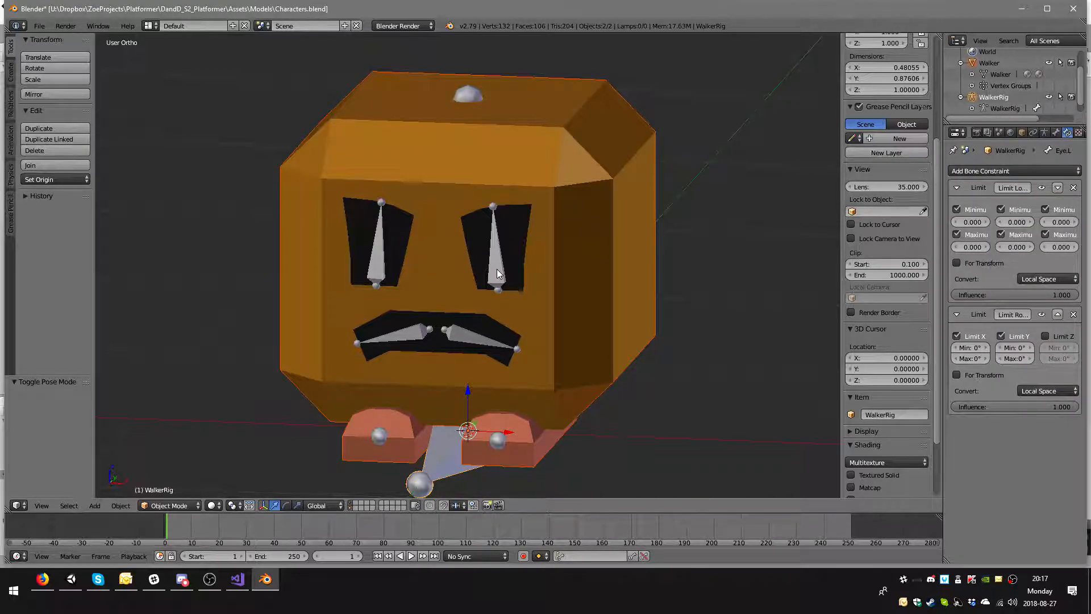
key(ctrl+p)
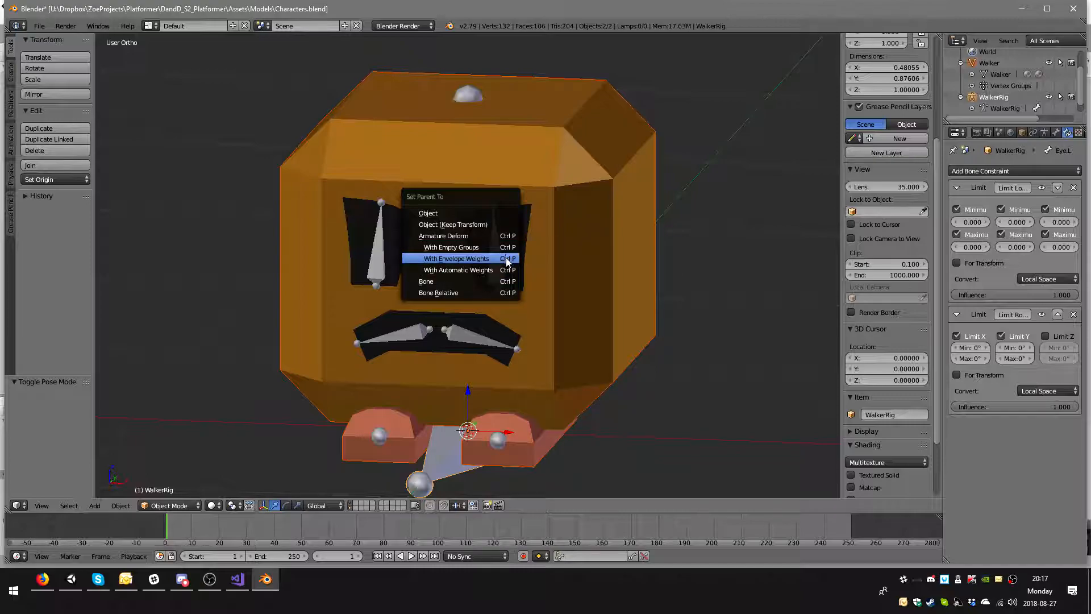
click(464, 226)
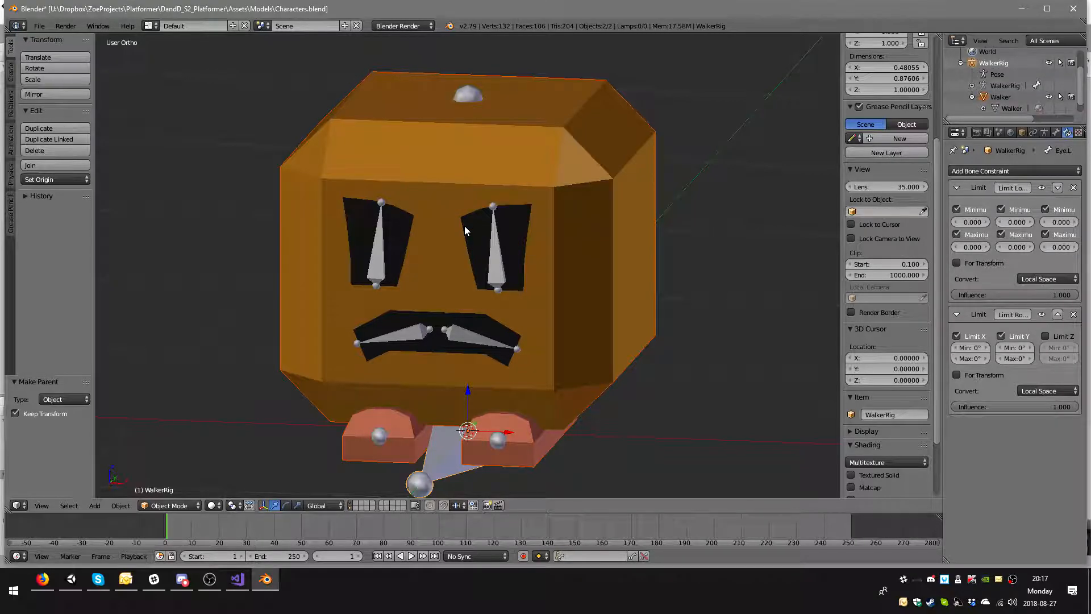
- Try to pick the Foot.R bone with the Walker mesh in Weight Paint mode, and undo back to Object Mode
right_click(527, 266)
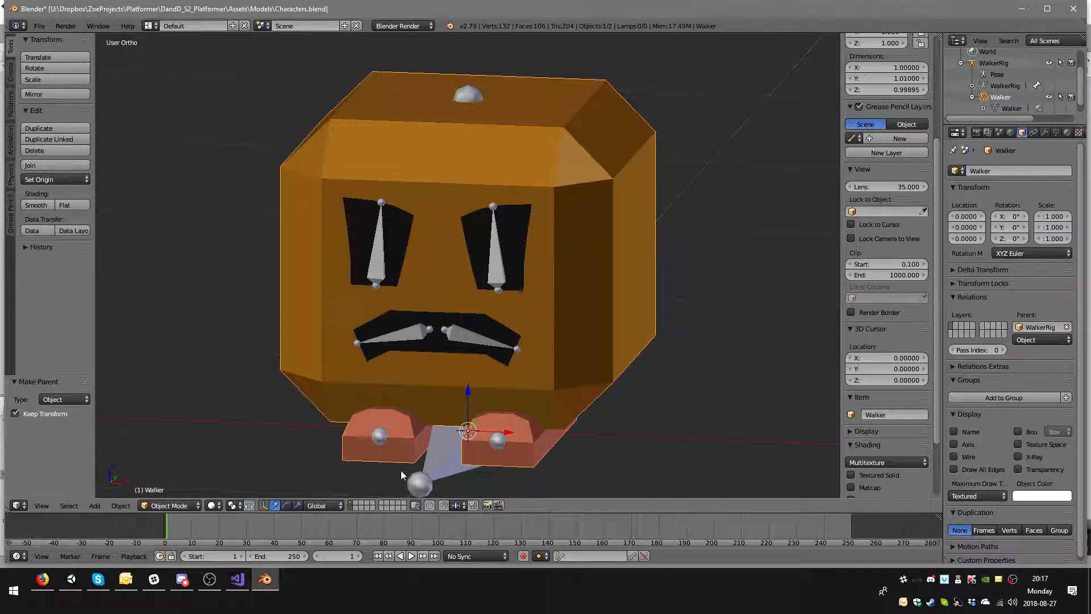
click(179, 509)
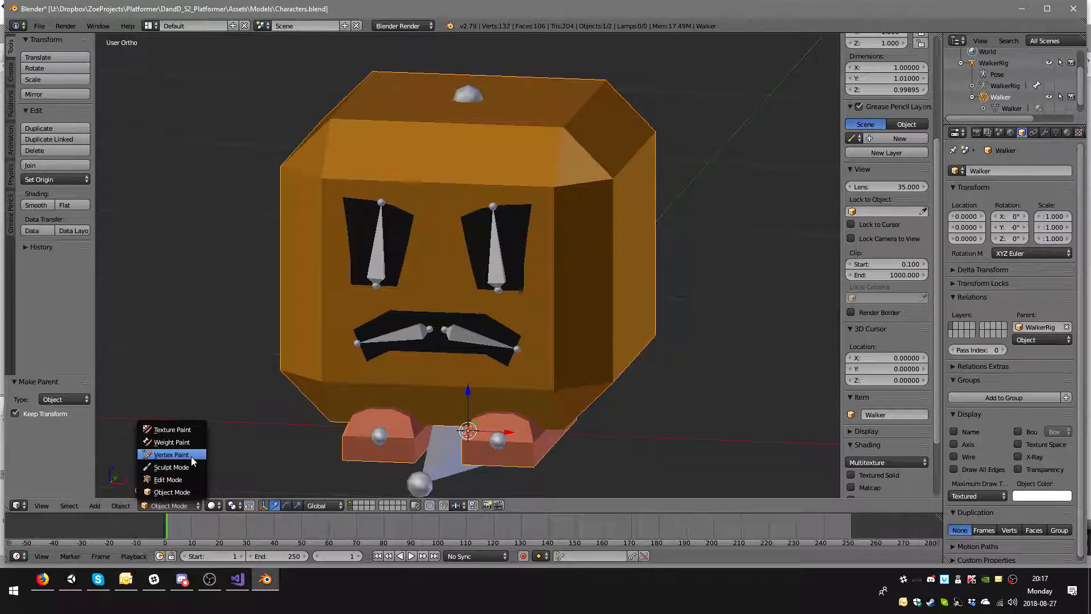
click(192, 441)
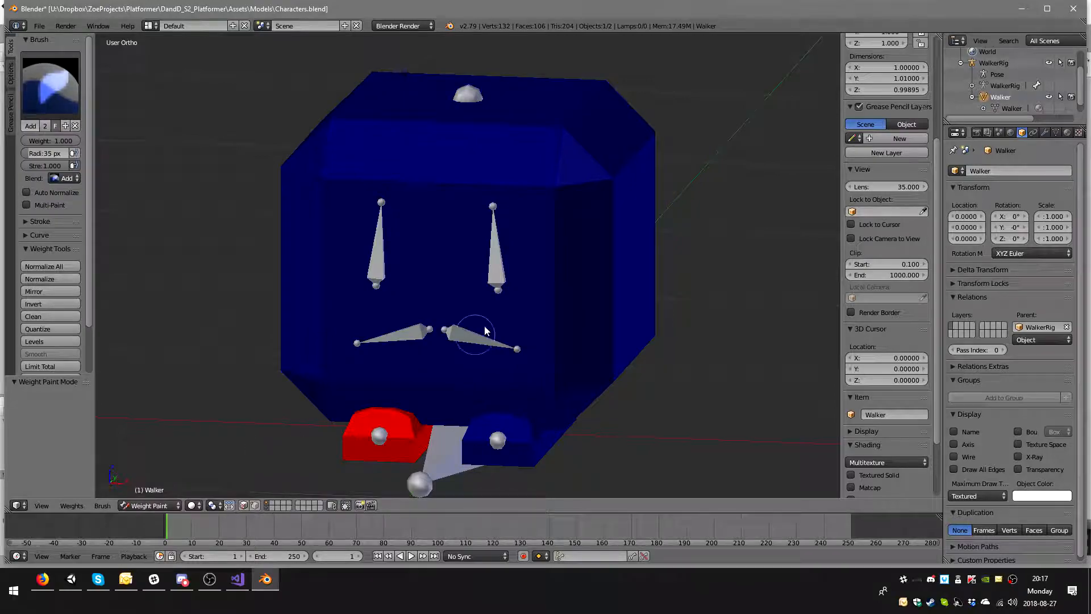
right_click(382, 427)
key(ctrl+z)
mouse_move(519, 400)
middle_down()
mouse_move(565, 337)
mouse_move(570, 357)
mouse_move(548, 372)
middle_up()
- Select WalkerRig and switch it to Pose Mode
right_click(504, 414)
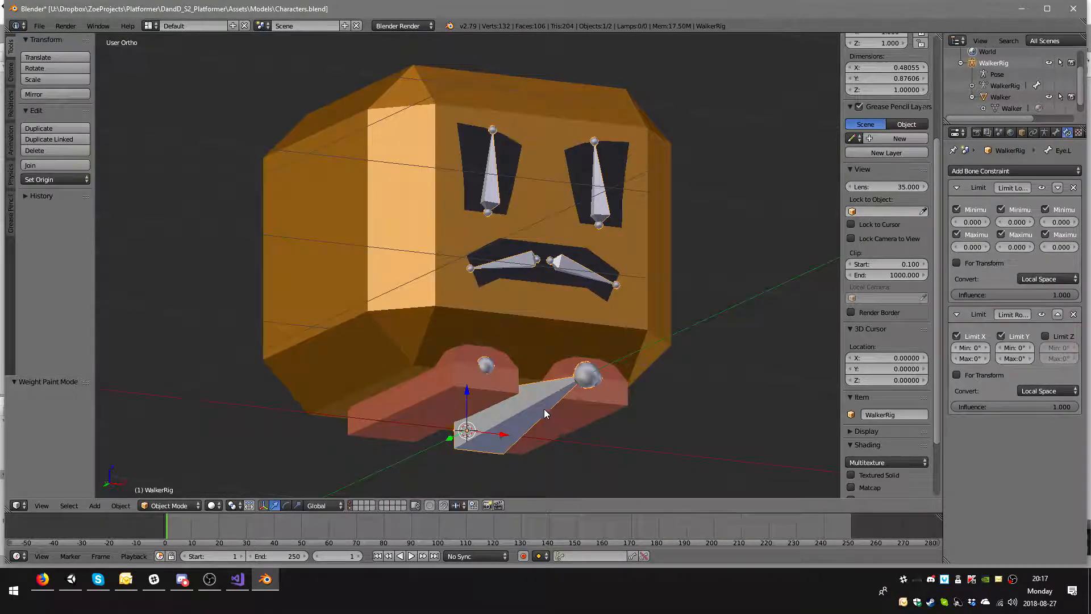
click(169, 505)
click(184, 466)
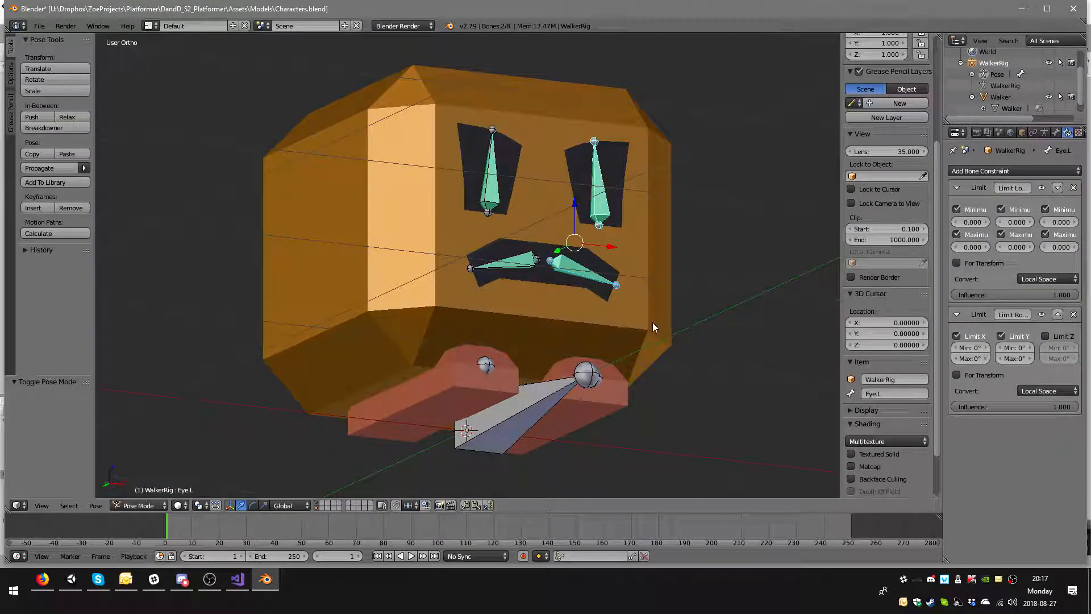
- Return to weight painting the Walker mesh and inspect the Foot.R weights in solid and wireframe display
right_click(645, 326)
right_click(582, 366)
right_click(492, 365)
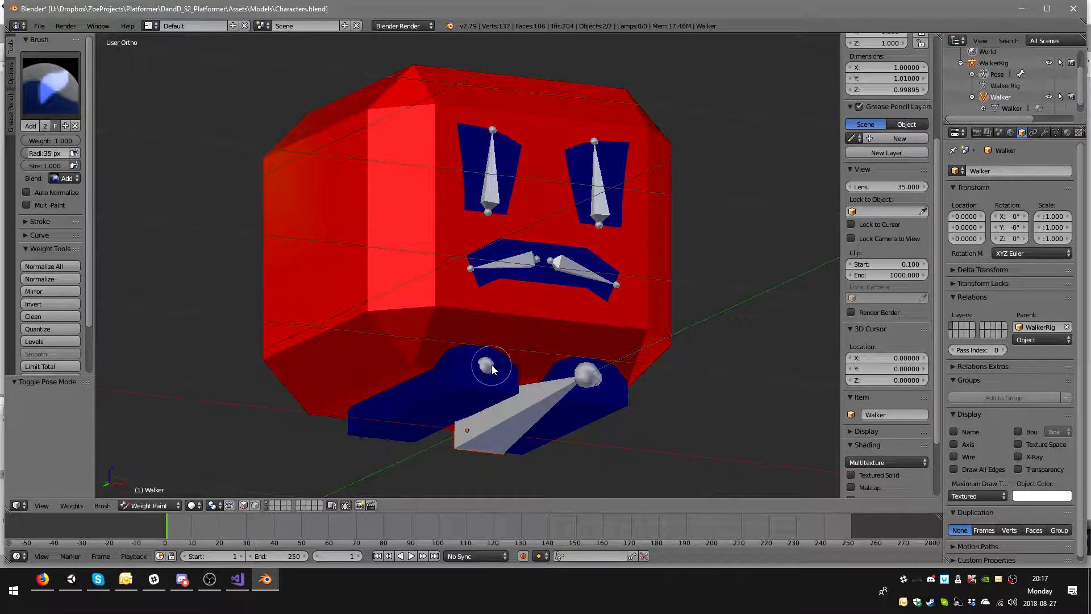
right_click(485, 366)
mouse_move(499, 369)
middle_down()
mouse_move(507, 394)
mouse_move(435, 421)
mouse_move(446, 434)
mouse_move(407, 413)
mouse_move(504, 406)
middle_up()
key(z)
key(z)
key(z)
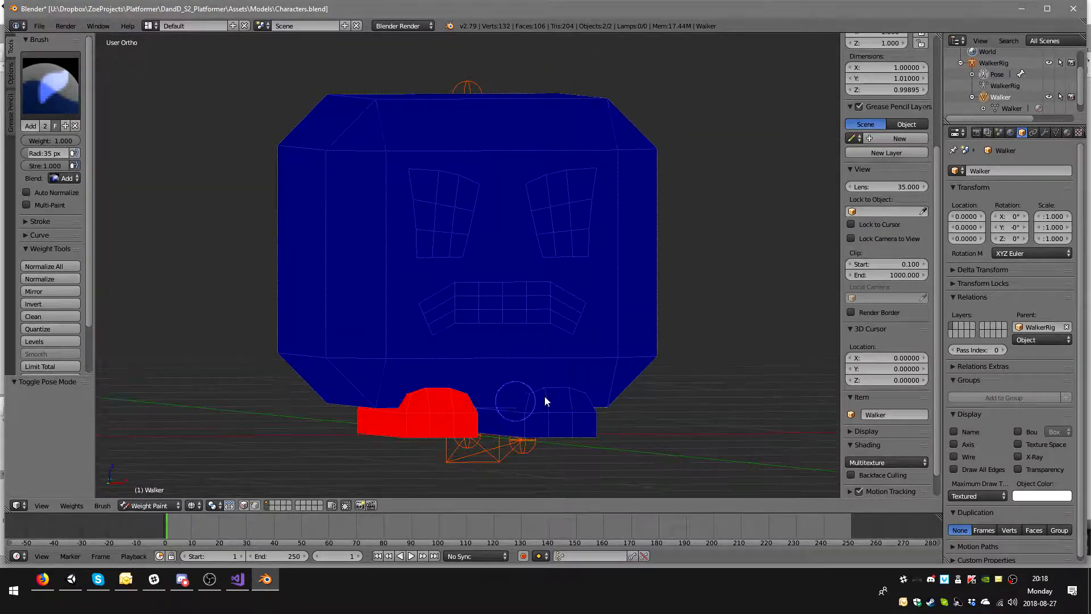
key(z)
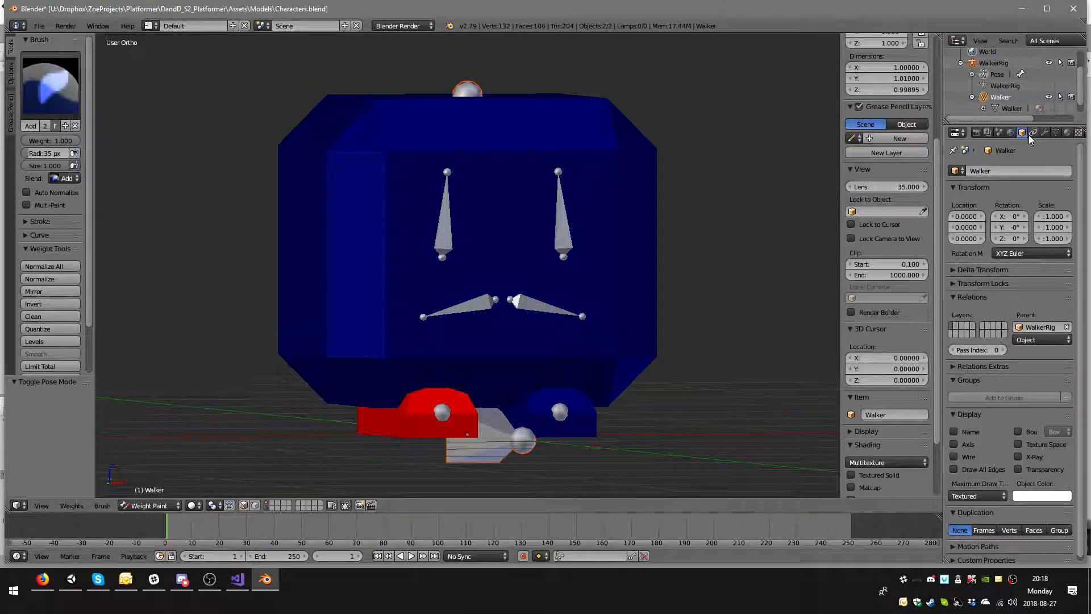
- Check the weights of Eye.L, Mouth.L and the opposite foot on the Walker mesh, switching the viewport display
scroll(1051, 132, down, 4)
right_click(560, 230)
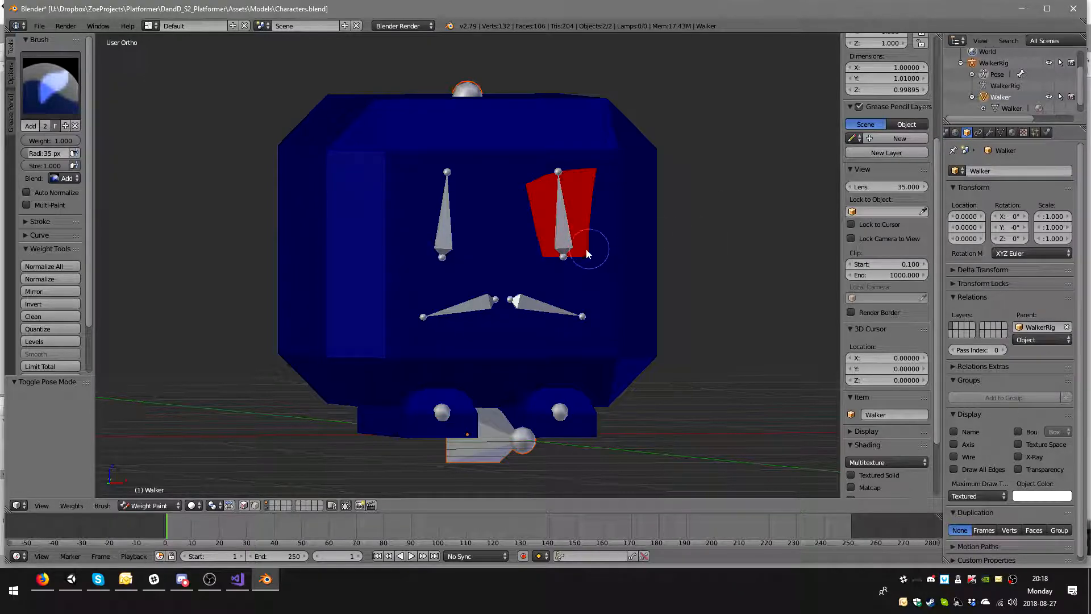
right_click(528, 312)
right_click(562, 409)
key(alt+z)
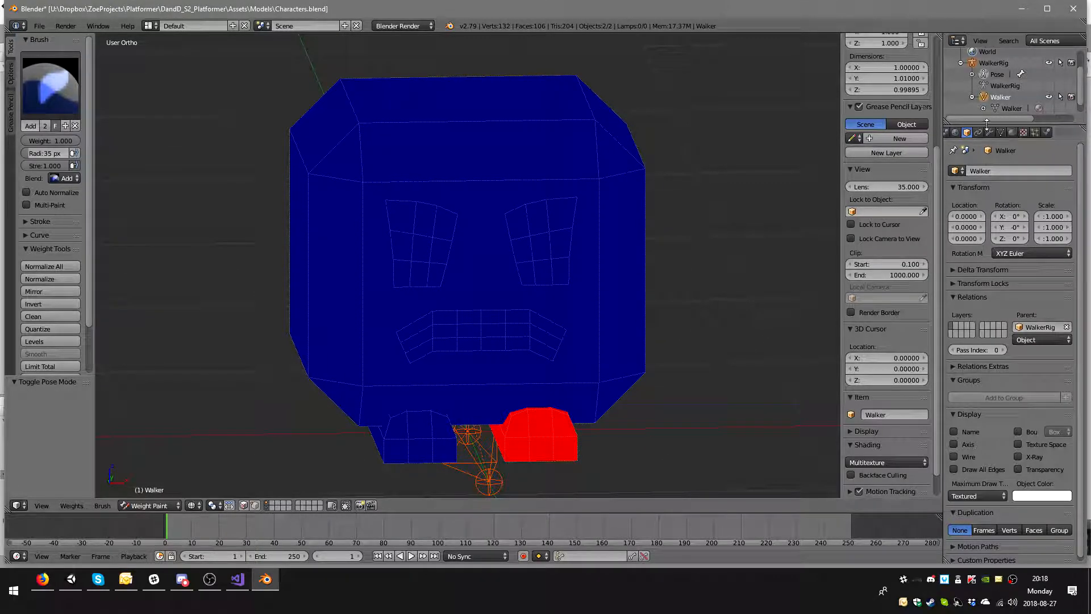
- Select WalkerRig's Root bone in Pose Mode and show the viewport in wireframe
middle_drag(710, 314, 599, 310)
key(ctrl+Tab)
right_click(524, 471)
right_click(525, 472)
key(z)
key(z)
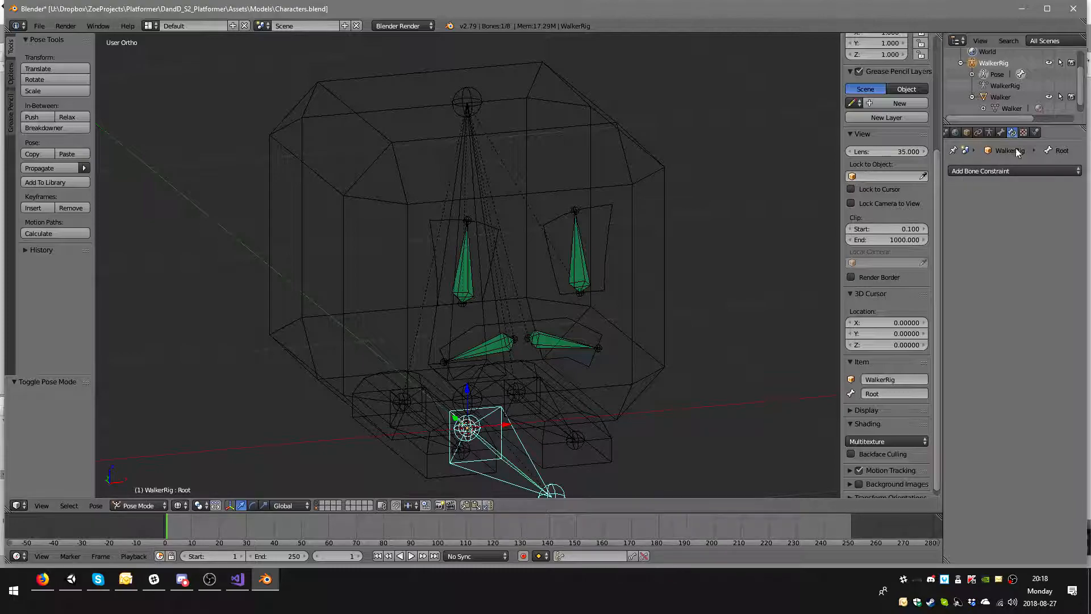
- Enable X-Ray in WalkerRig's armature display settings
click(1002, 134)
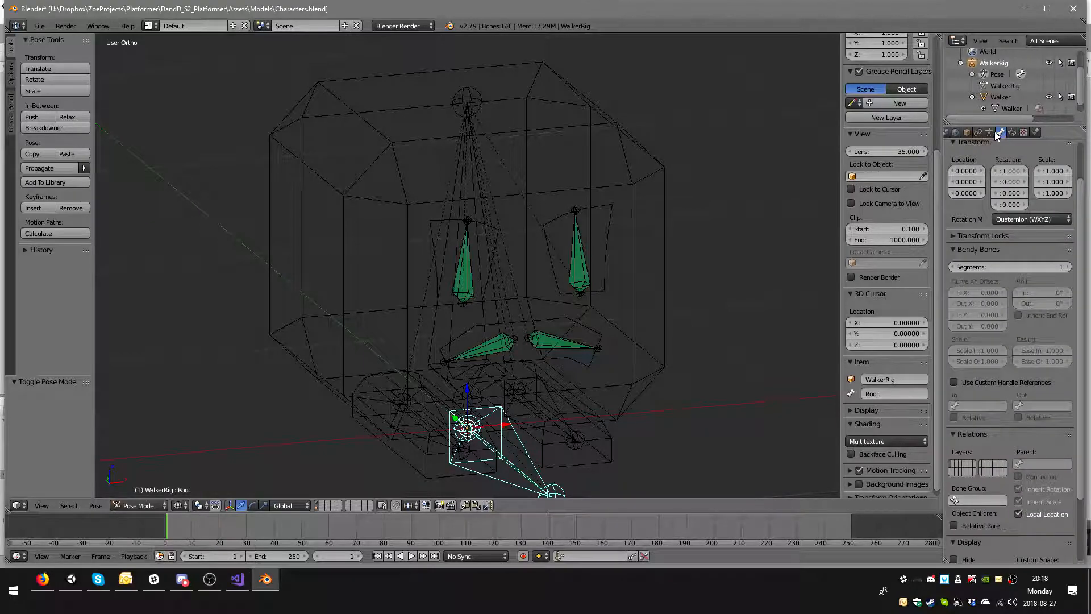
click(991, 134)
click(1034, 333)
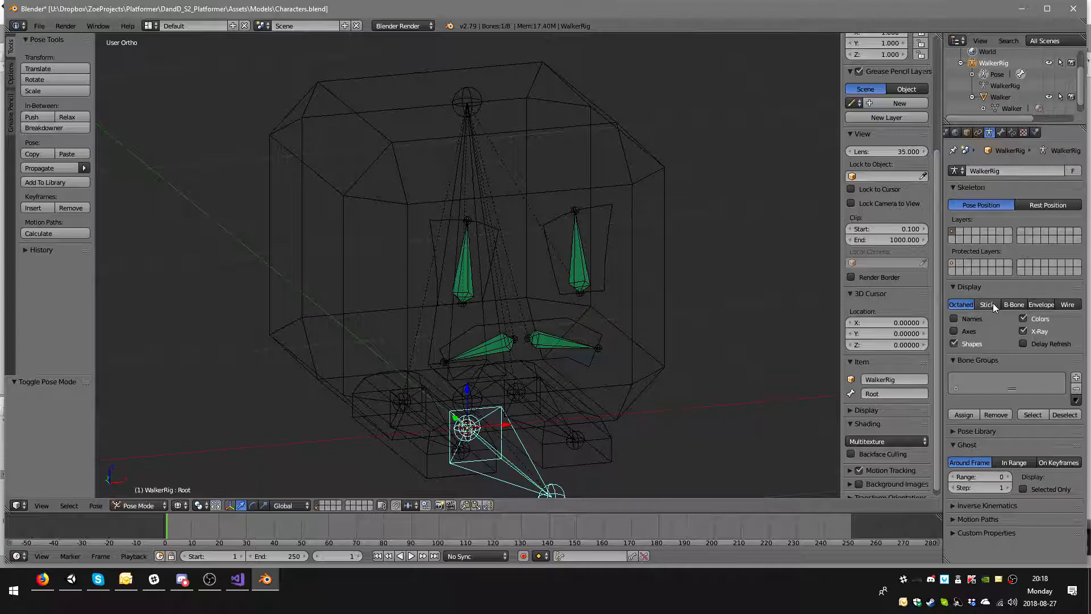
- Display WalkerRig's bones as Stick after trying another bone shape, and select the Body bone in solid shading
click(992, 304)
click(1023, 305)
click(990, 303)
mouse_move(563, 299)
middle_down()
mouse_move(550, 307)
mouse_move(595, 277)
mouse_move(509, 276)
mouse_move(482, 246)
mouse_move(496, 274)
middle_up()
key(z)
key(z)
key(z)
right_click(484, 242)
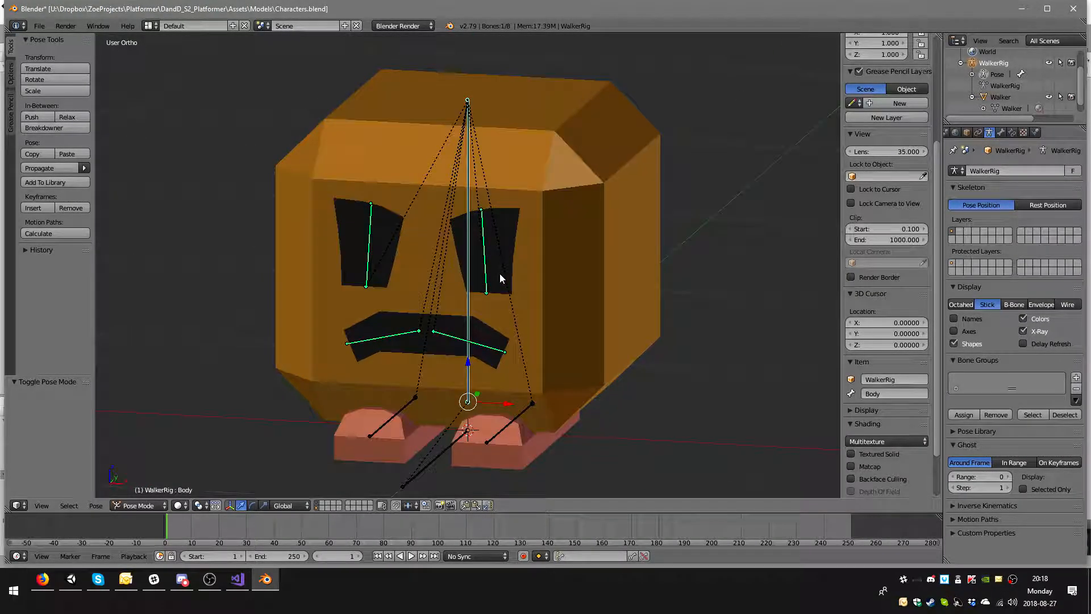
- Return to weight painting the Walker mesh and examine the weights of Eye.L, Eye.R and Mouth.R from several angles
key(ctrl+Tab)
right_click(487, 265)
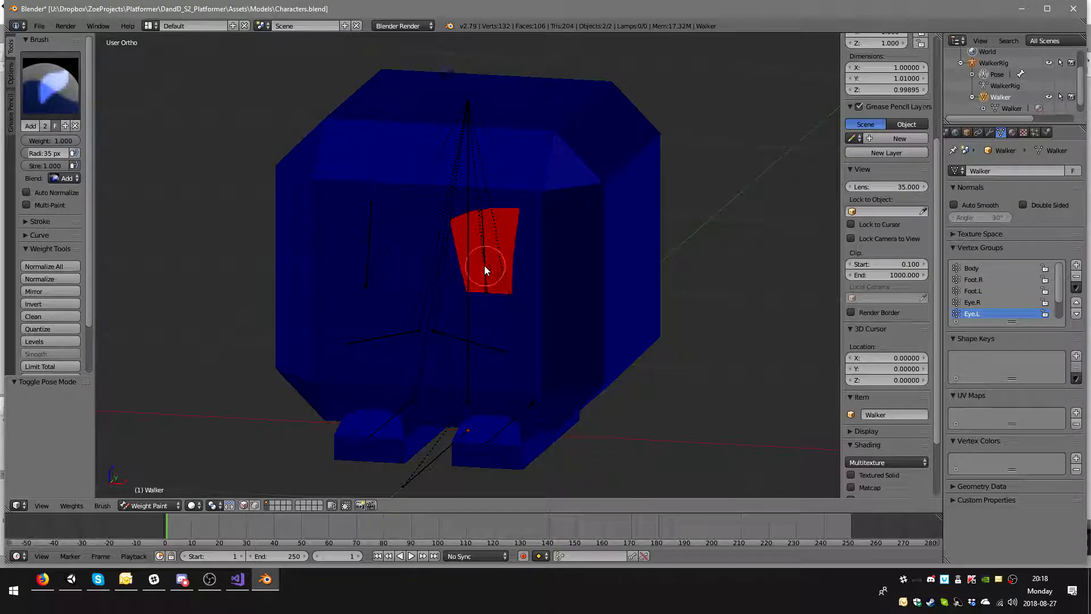
right_click(368, 244)
right_click(382, 340)
middle_drag(381, 336, 558, 267)
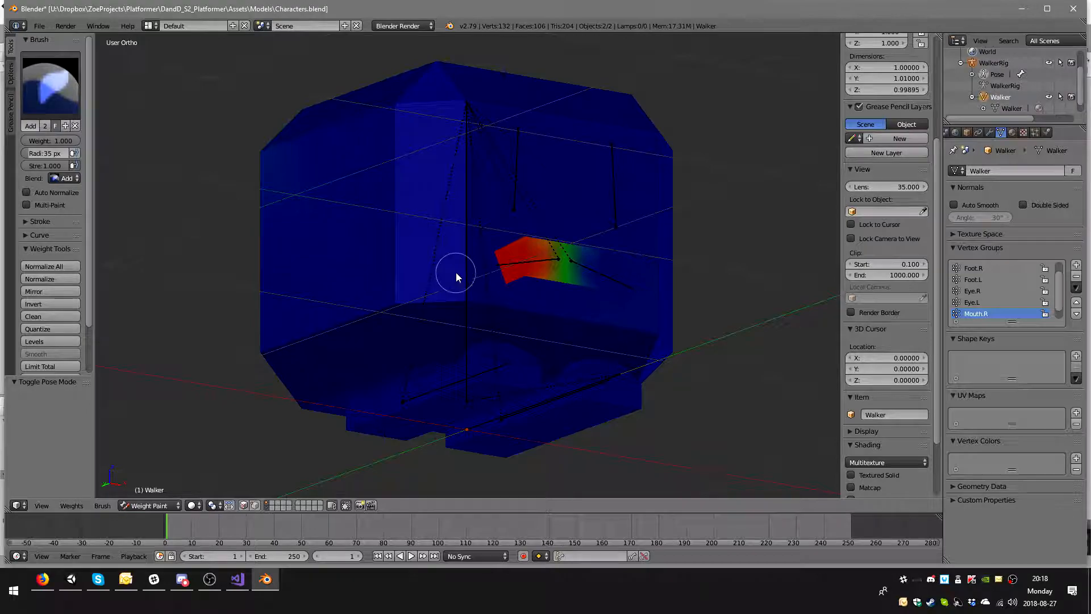
right_click(467, 271)
right_click(530, 260)
mouse_move(531, 260)
middle_down()
mouse_move(591, 275)
mouse_move(554, 282)
middle_up()
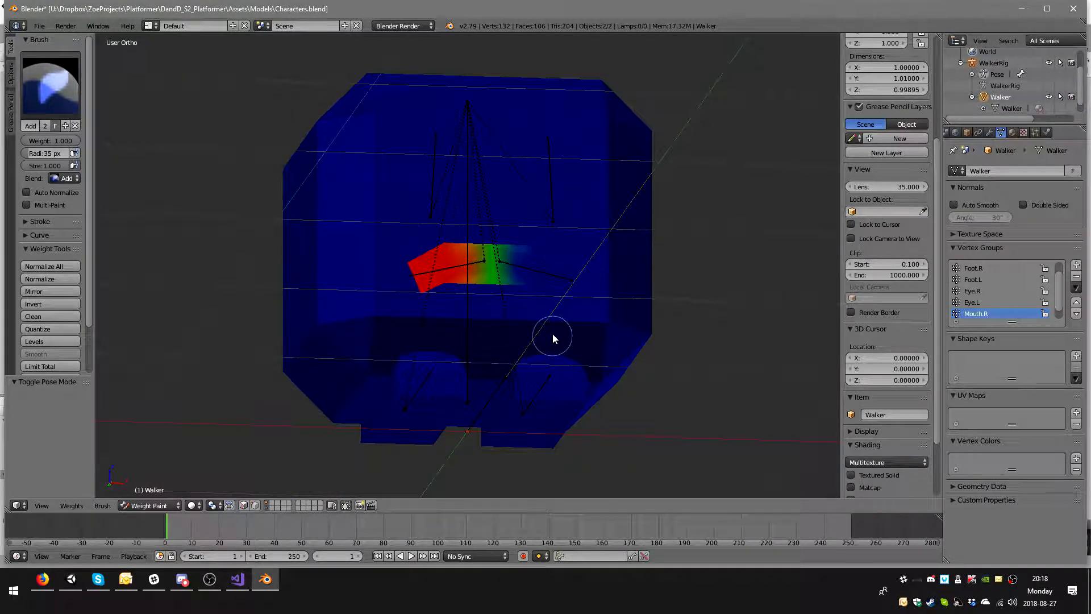
mouse_move(441, 268)
middle_down()
mouse_move(490, 315)
mouse_move(496, 387)
mouse_move(496, 368)
middle_up()
- Check the Root bone's weights on the Walker mesh, toggling the viewport shading and the editing mode
right_click(475, 438)
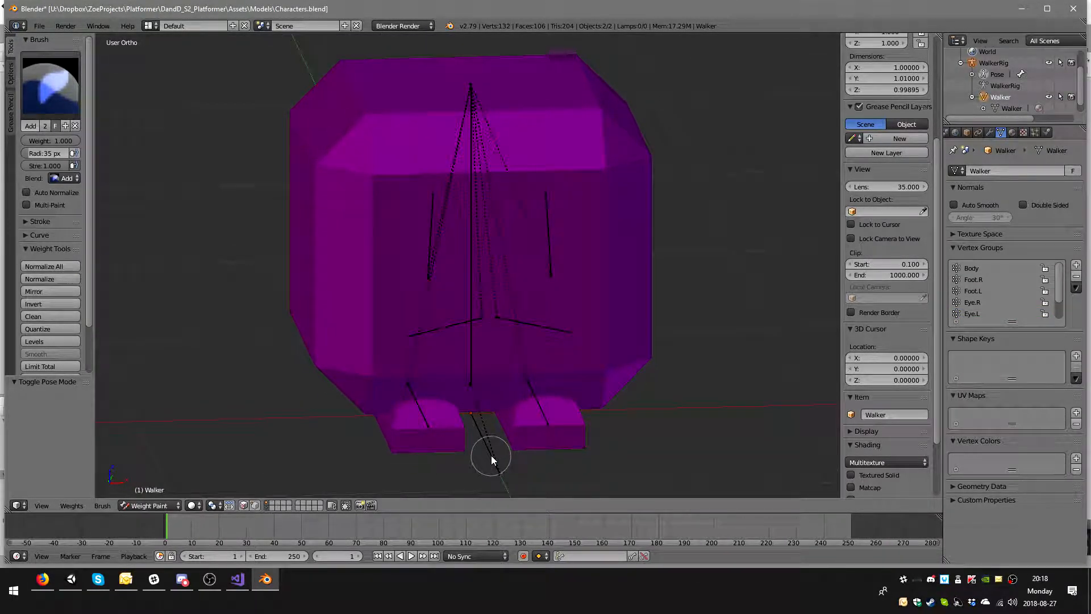
key(z)
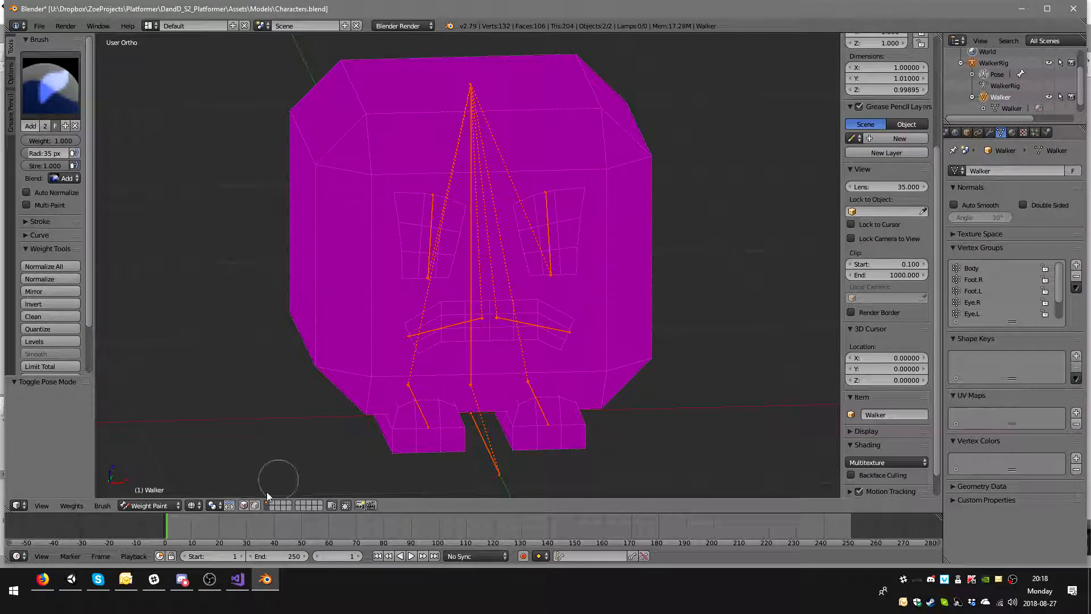
key(z)
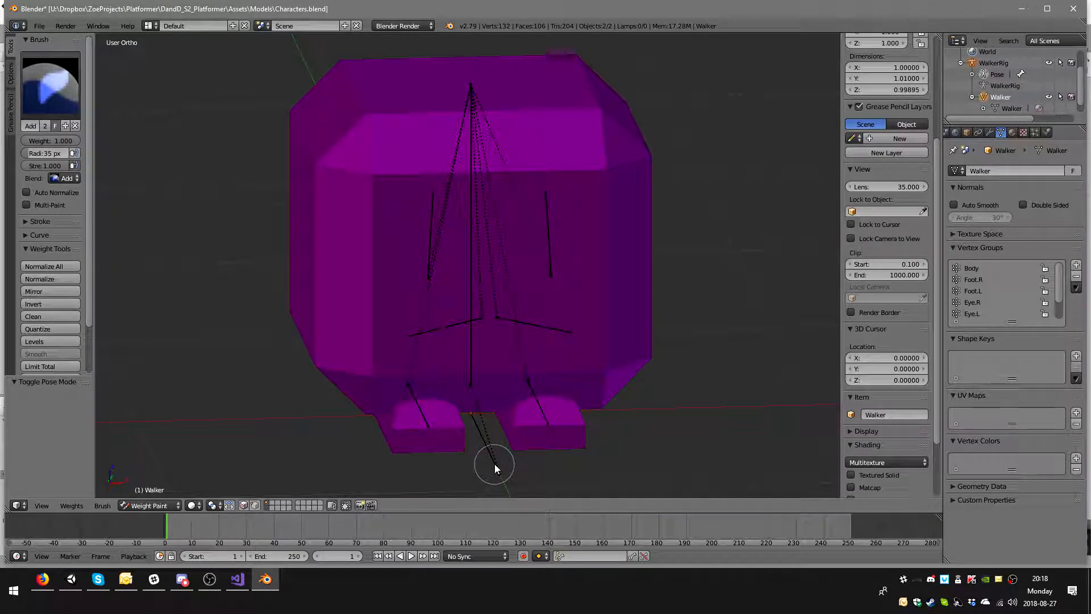
key(Tab)
key(Tab)
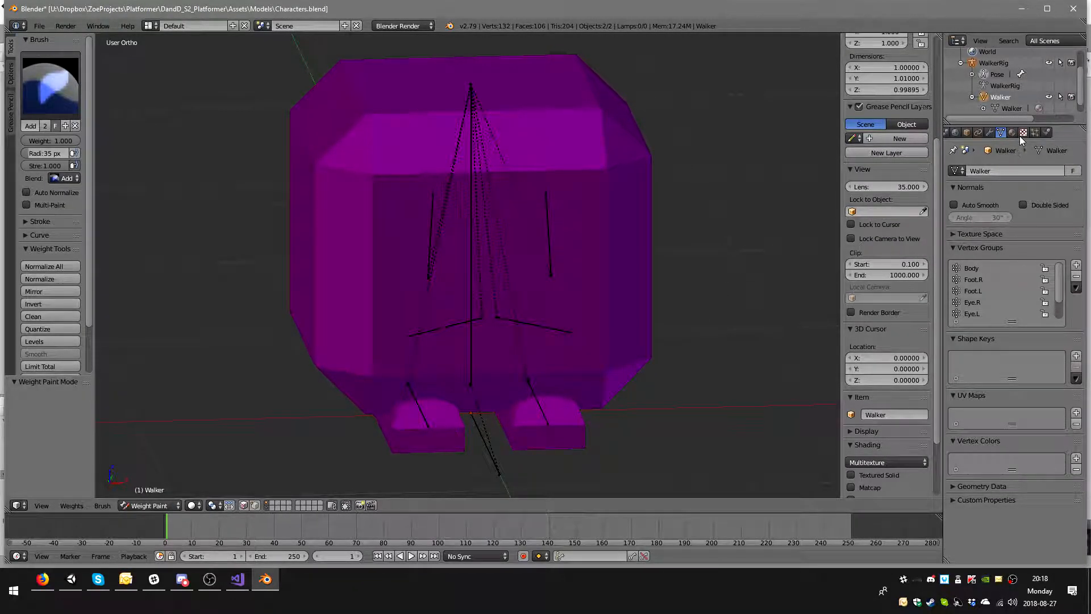
key(Tab)
key(Tab)
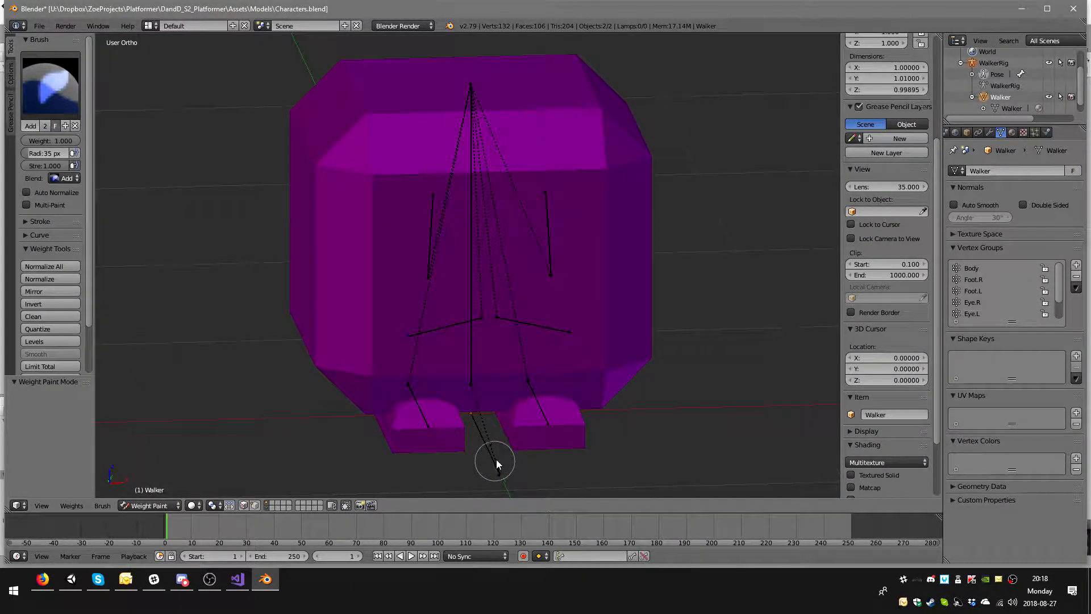
- Check the Body bone's weights on the Walker mesh and go back to WalkerRig's Root bone in Pose Mode
key(z)
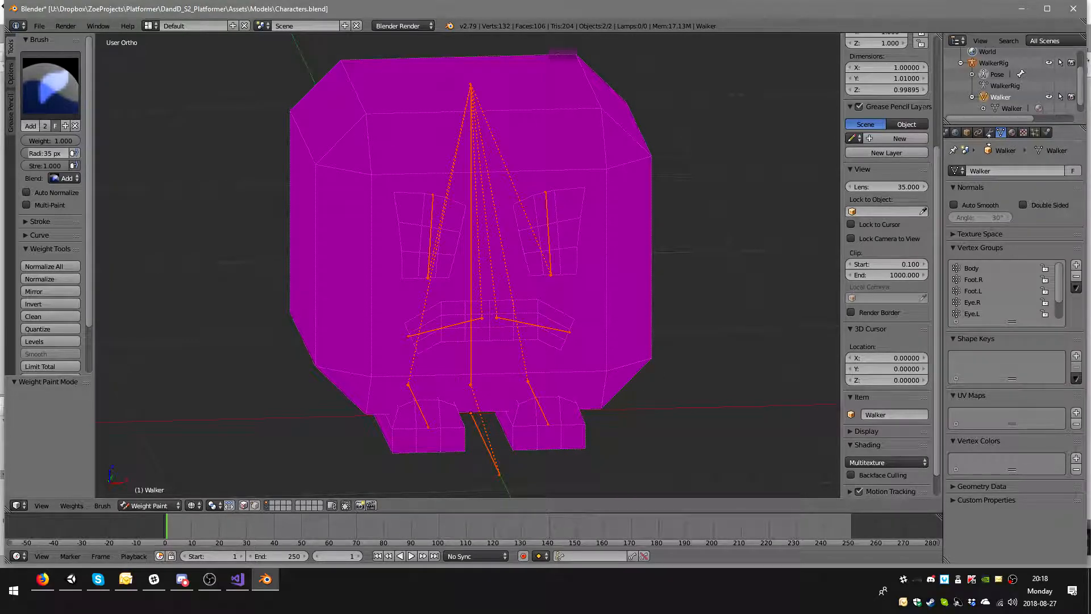
middle_drag(550, 250, 491, 259)
scroll(491, 259, down, 2)
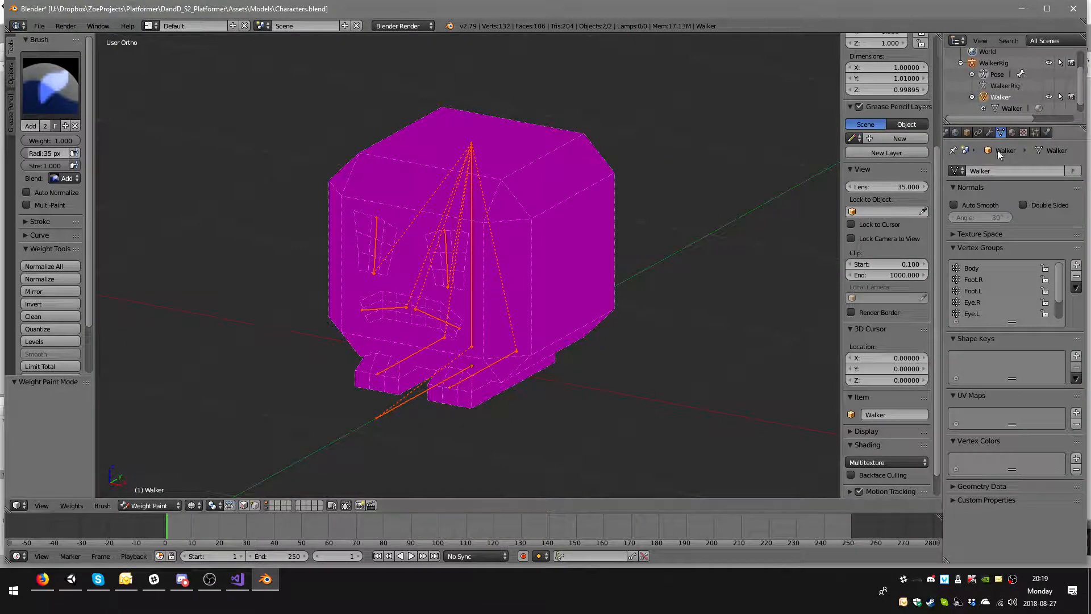
key(z)
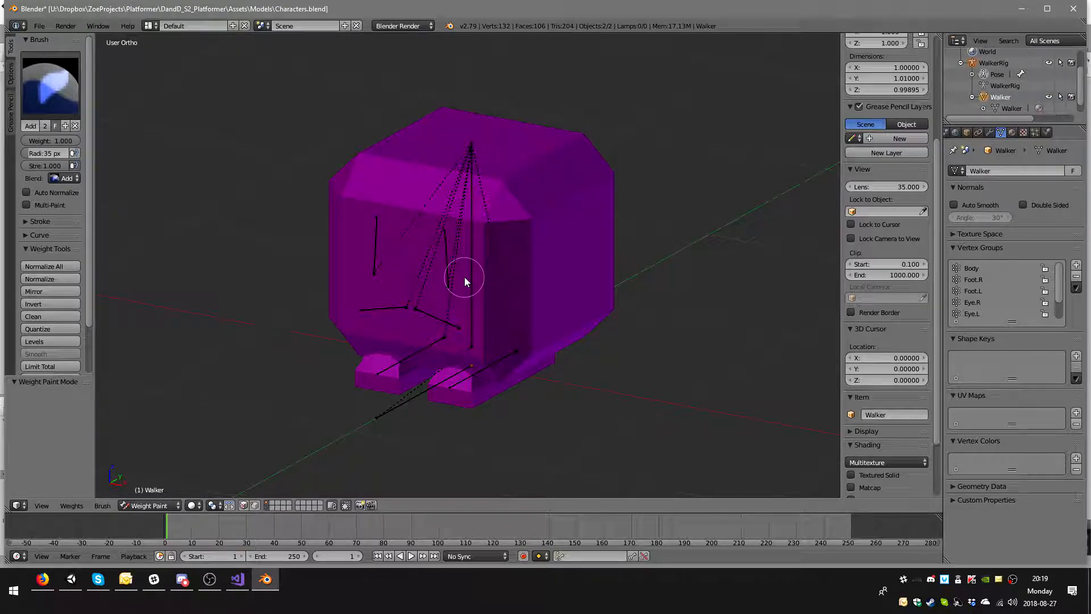
ctrl+right_click(471, 278)
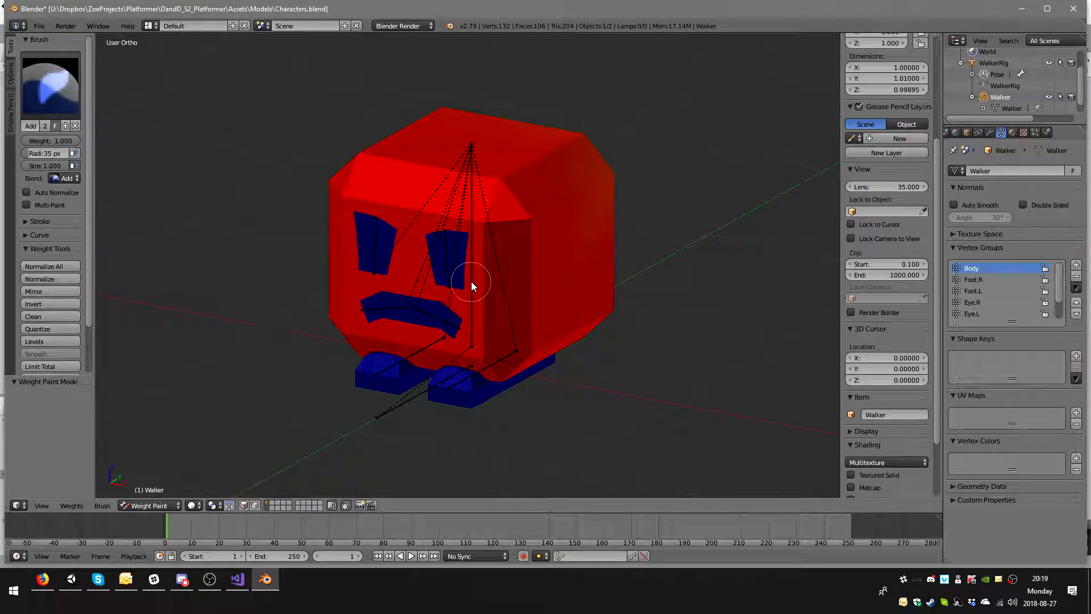
right_click(391, 408)
right_click(391, 408)
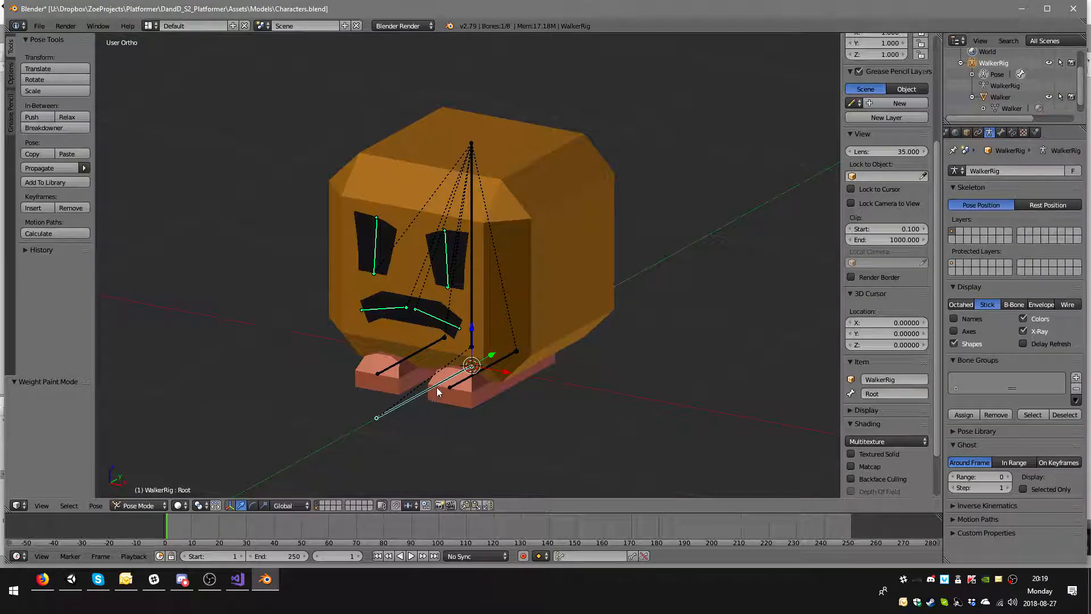
- Display WalkerRig's bones as Octahedral in wireframe and show the Walker's Body weights with the rig selected
click(964, 304)
key(z)
mouse_move(601, 305)
middle_down()
mouse_move(554, 285)
mouse_move(479, 278)
middle_up()
right_click(479, 275)
right_click(529, 248)
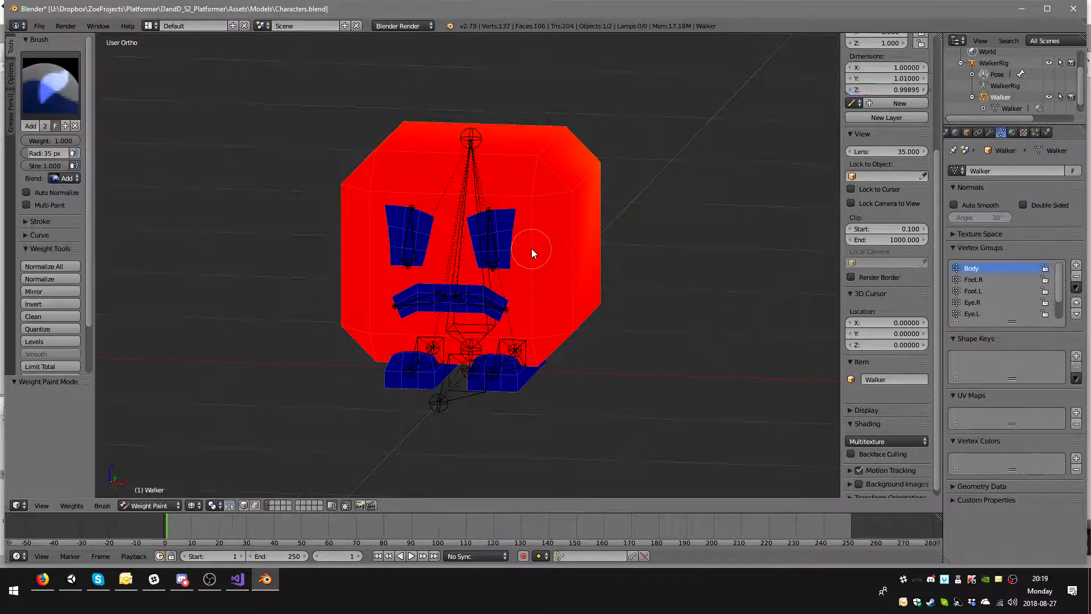
shift+right_click(459, 264)
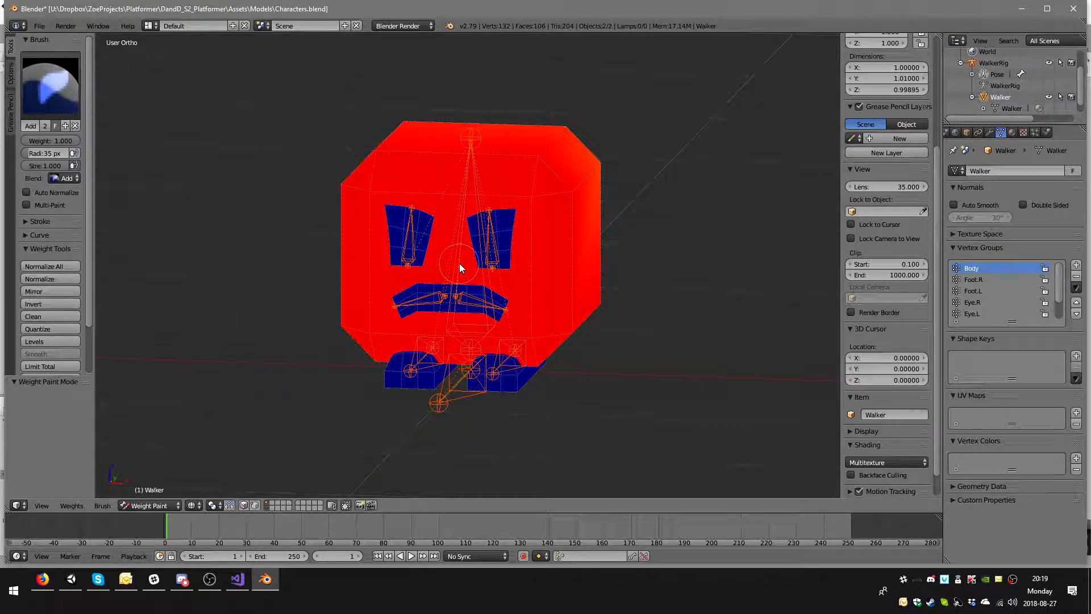
- Return the Walker mesh to Object Mode and select WalkerRig's Root bone in Pose Mode
click(149, 505)
click(166, 491)
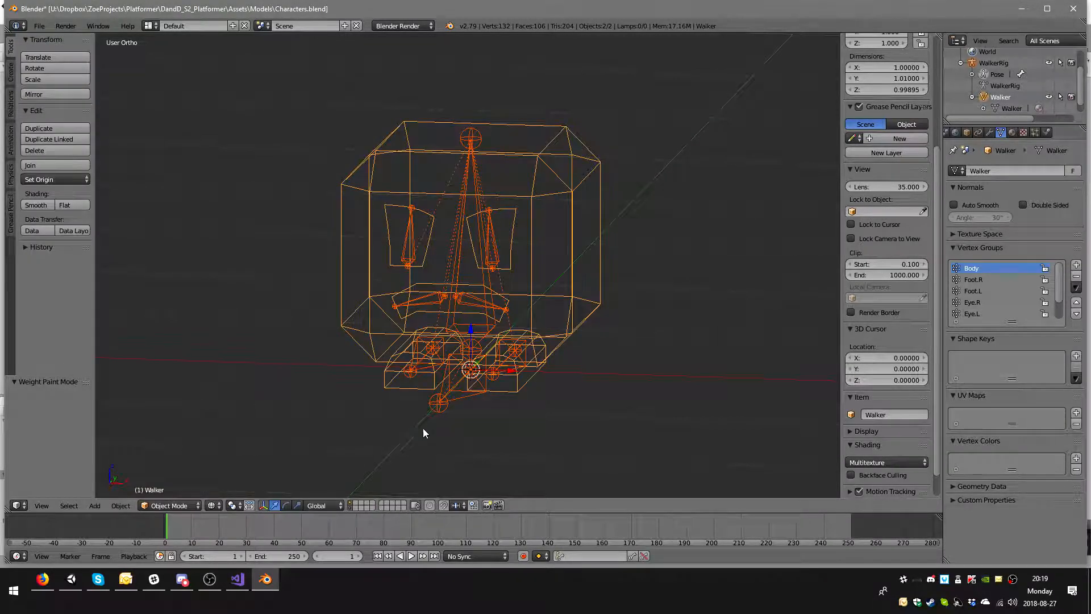
right_click(455, 401)
key(ctrl+Tab)
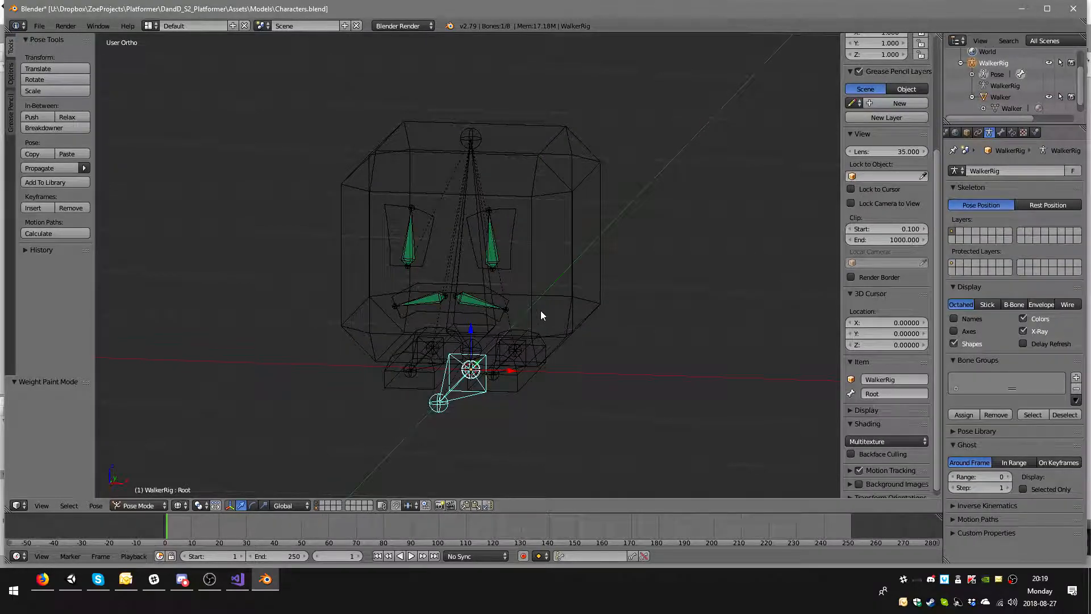
right_click(565, 304)
right_click(546, 321)
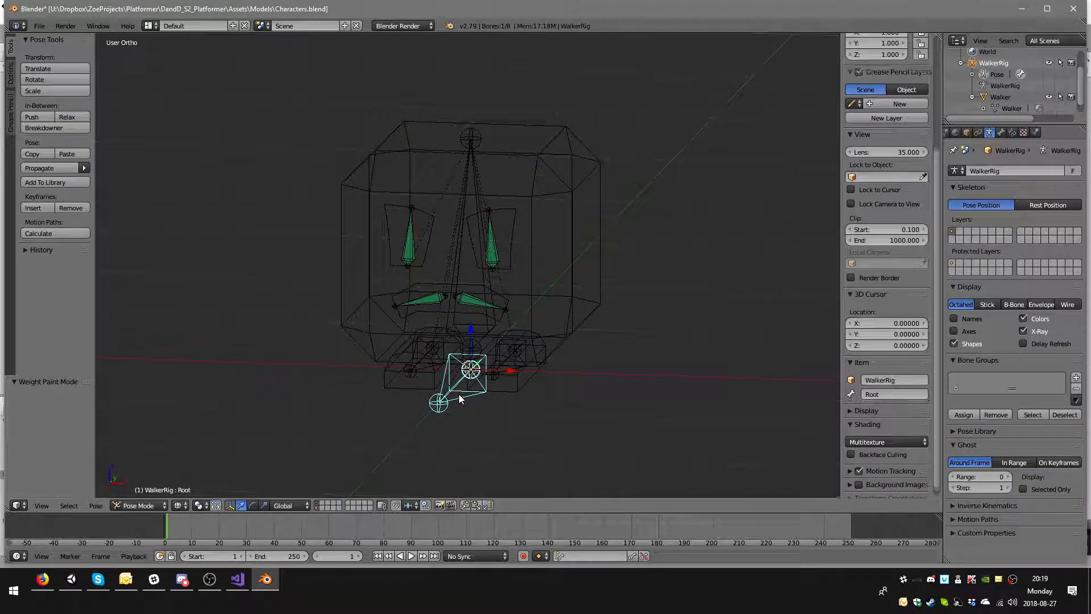
- Switch the Walker mesh to Weight Paint again and pick the rig's Root bone
right_click(584, 294)
click(167, 505)
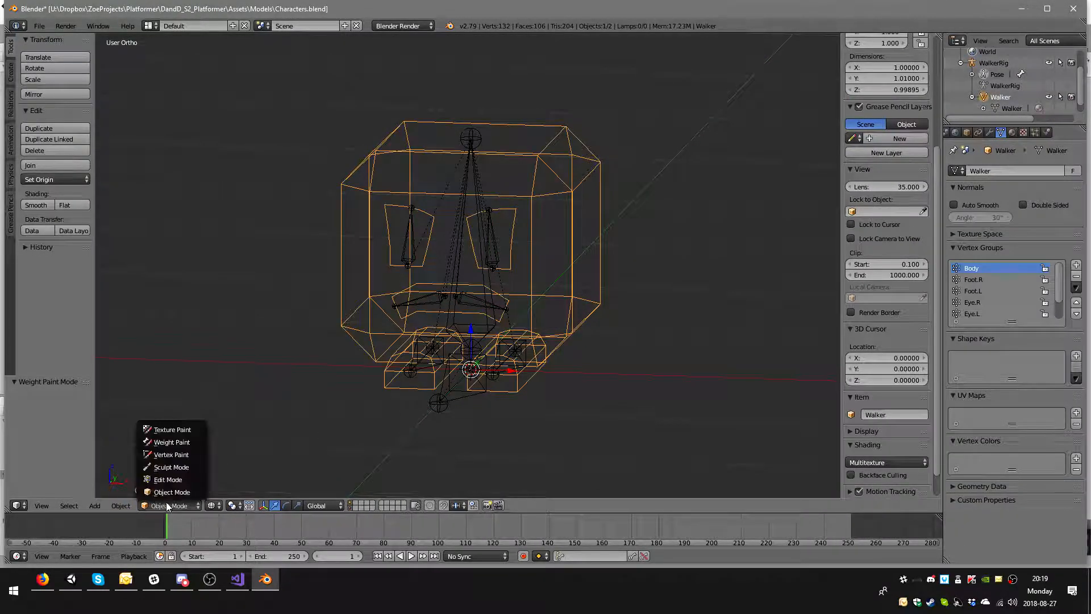
click(183, 442)
right_click(458, 397)
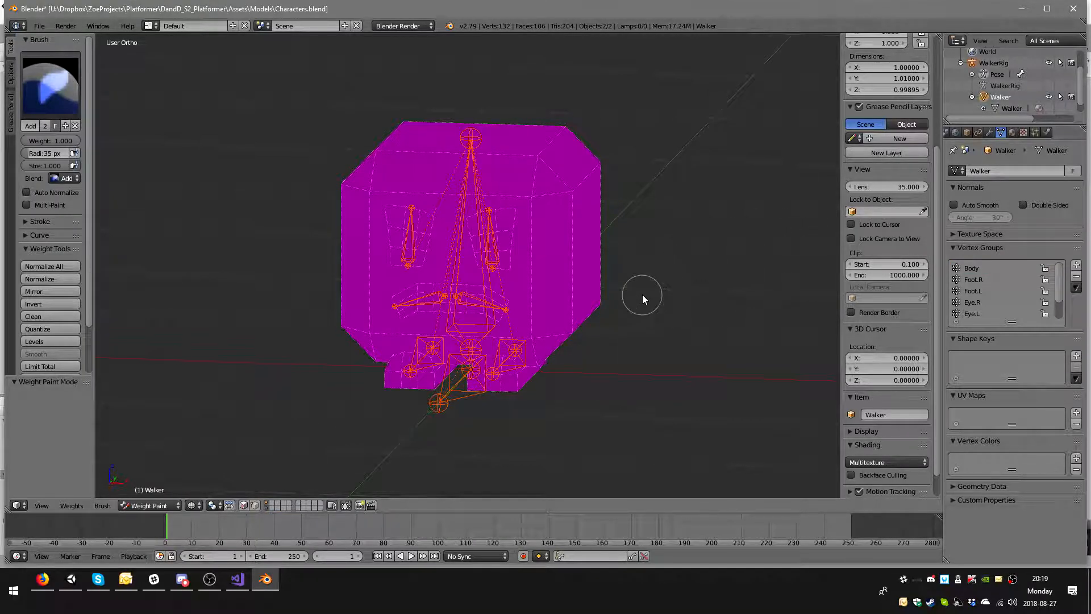
- Undo the recent mode and bone display changes and try to make the Walker mesh paintable again
key(ctrl+z)
key(ctrl+z)
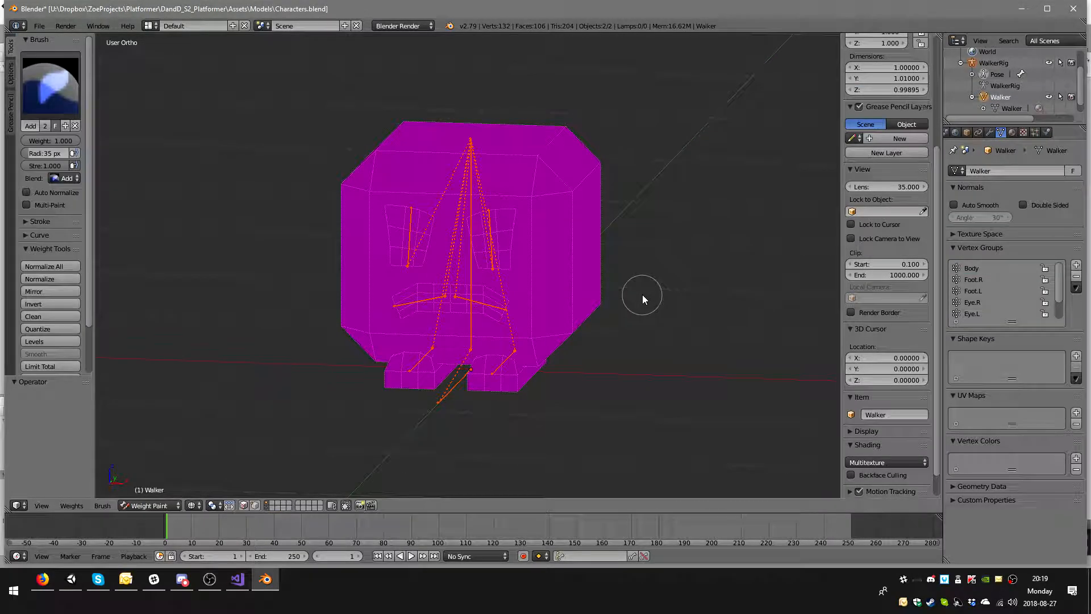
right_click(997, 97)
click(646, 223)
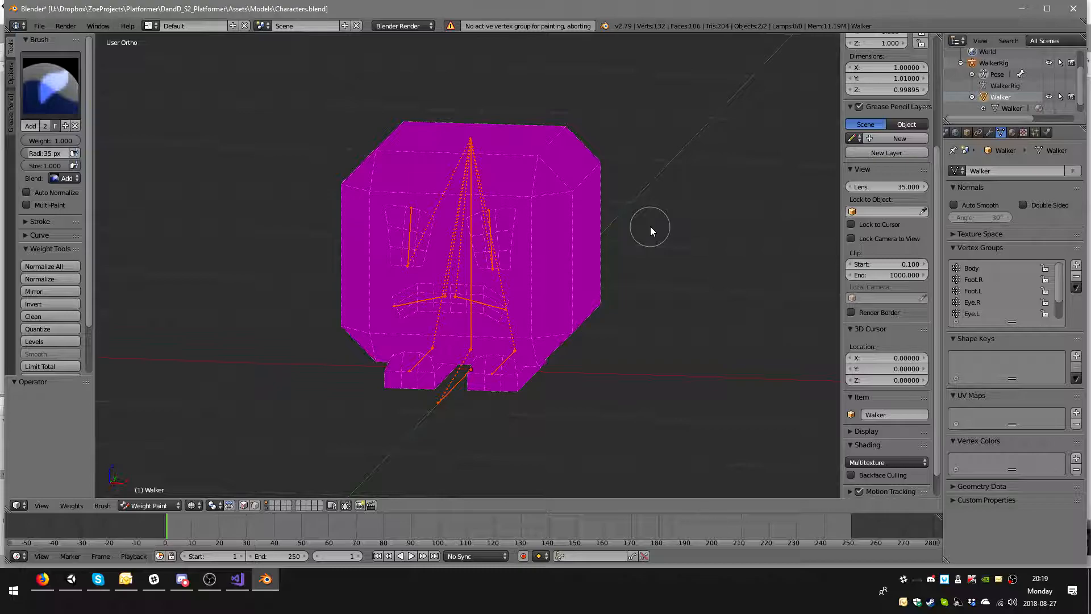
- Return the Walker mesh to Object Mode in solid shading and clear its parent
right_click(559, 272)
key(z)
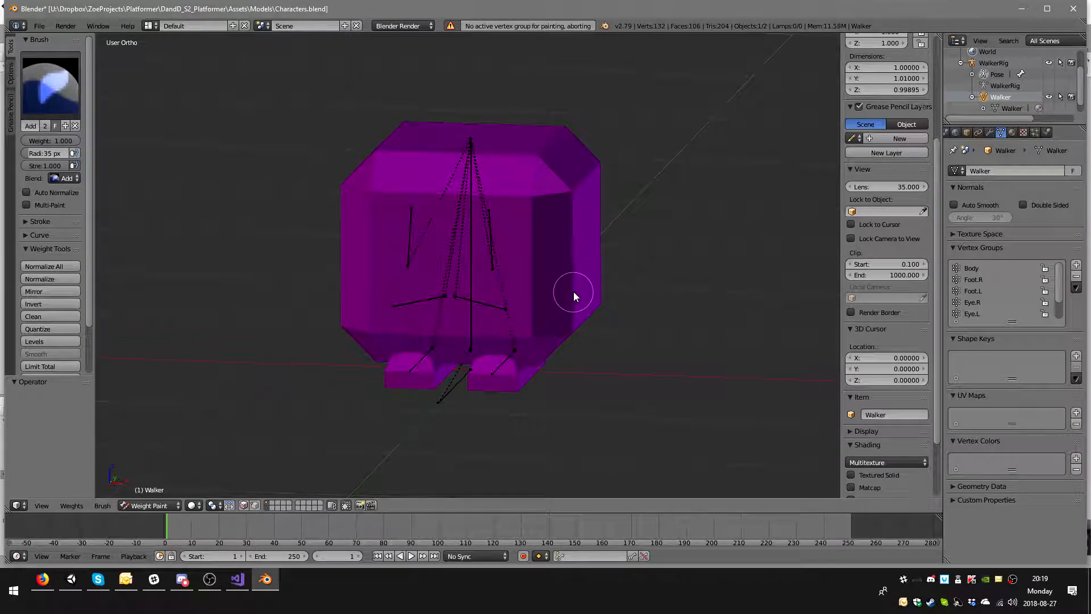
click(149, 505)
click(150, 429)
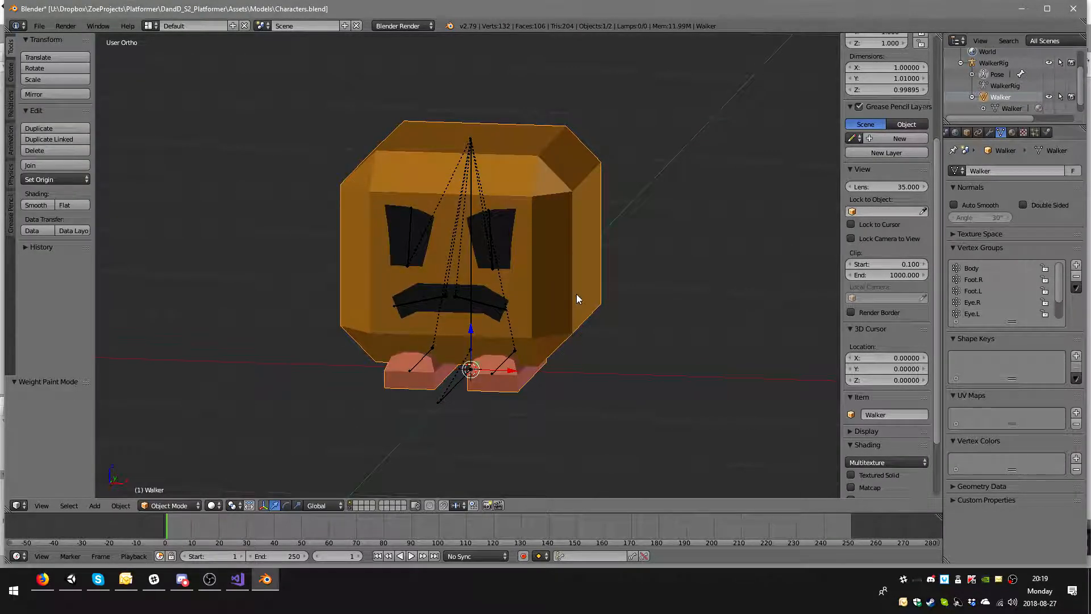
key(alt+p)
click(549, 311)
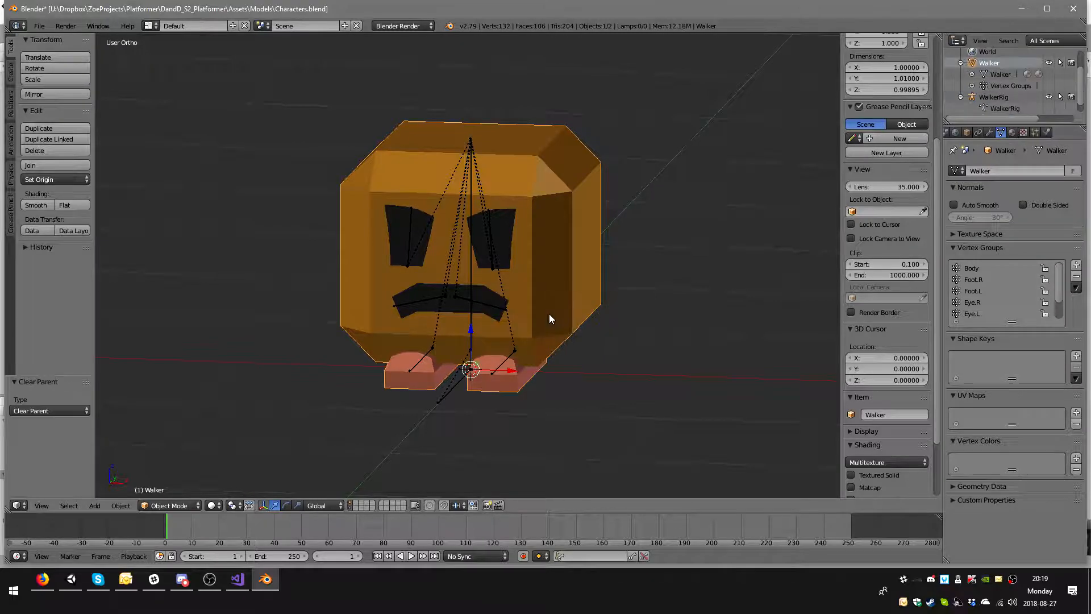
- Put WalkerRig in Object Mode and parent the Walker mesh to it with automatic weights
shift+right_click(449, 390)
key(ctrl+Tab)
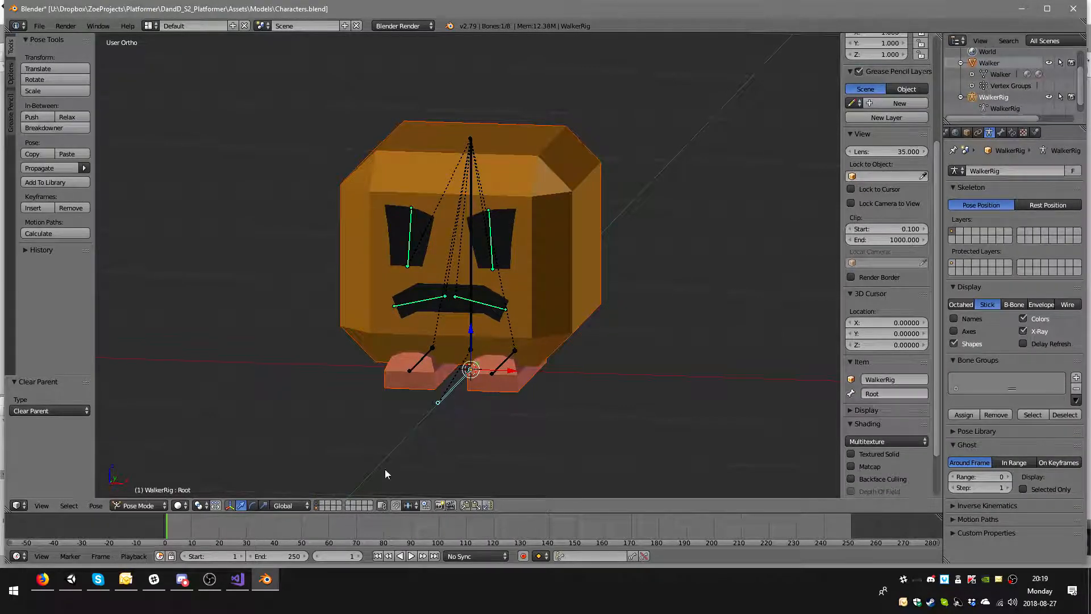
click(139, 505)
click(137, 463)
right_click(477, 393)
shift+right_click(462, 390)
key(ctrl+p)
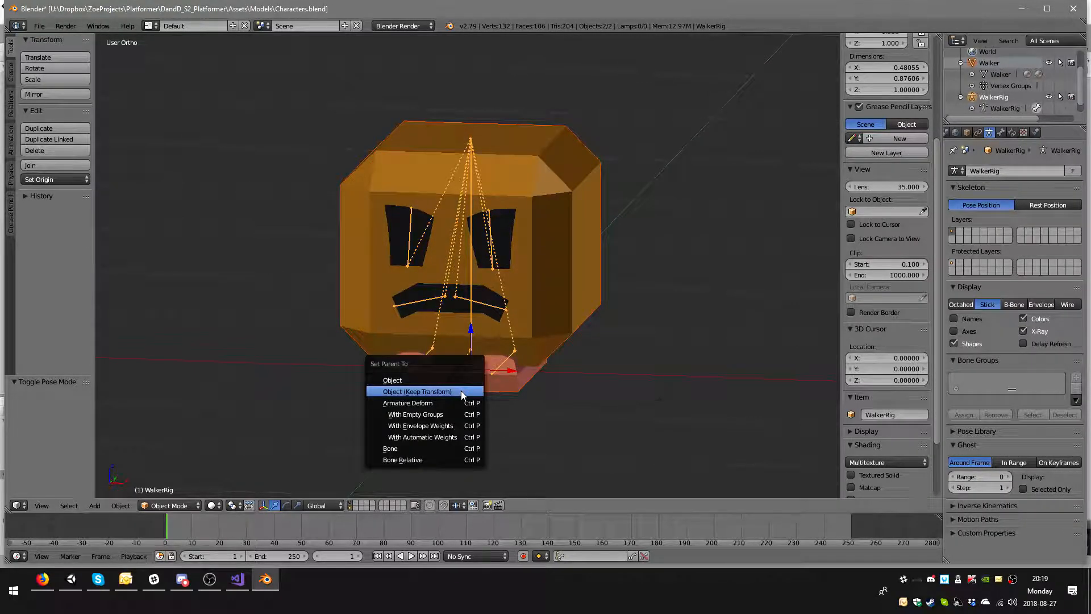
click(441, 438)
- Inspect WalkerRig's Root bone in Edit Mode, return to Object Mode and select the Walker mesh
middle_drag(509, 331, 477, 394)
right_click(432, 416)
key(Tab)
scroll(479, 395, up, 2)
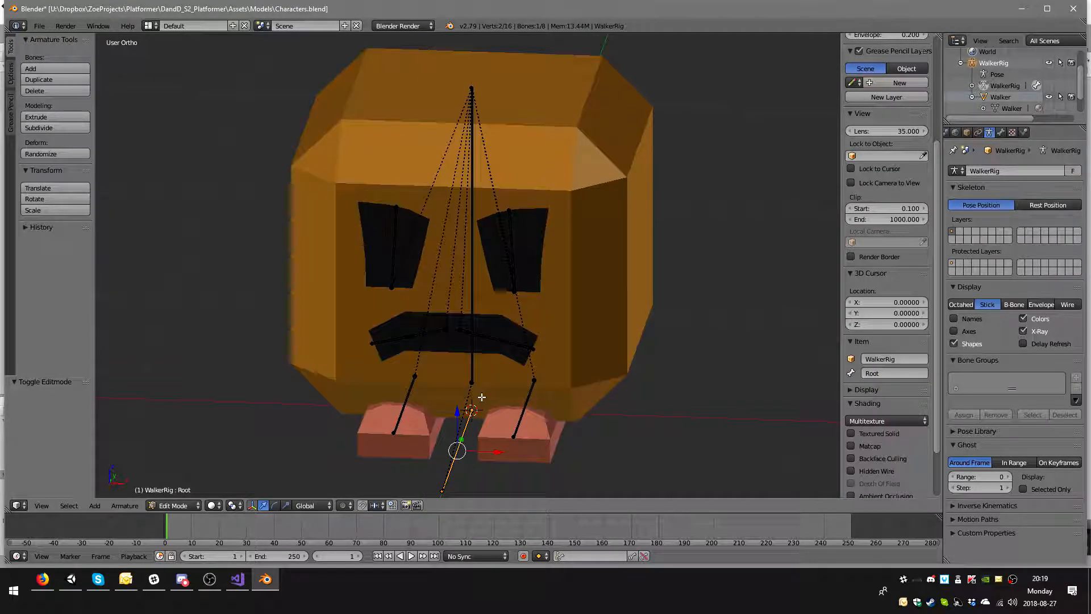
key(Tab)
scroll(496, 393, down, 2)
right_click(493, 392)
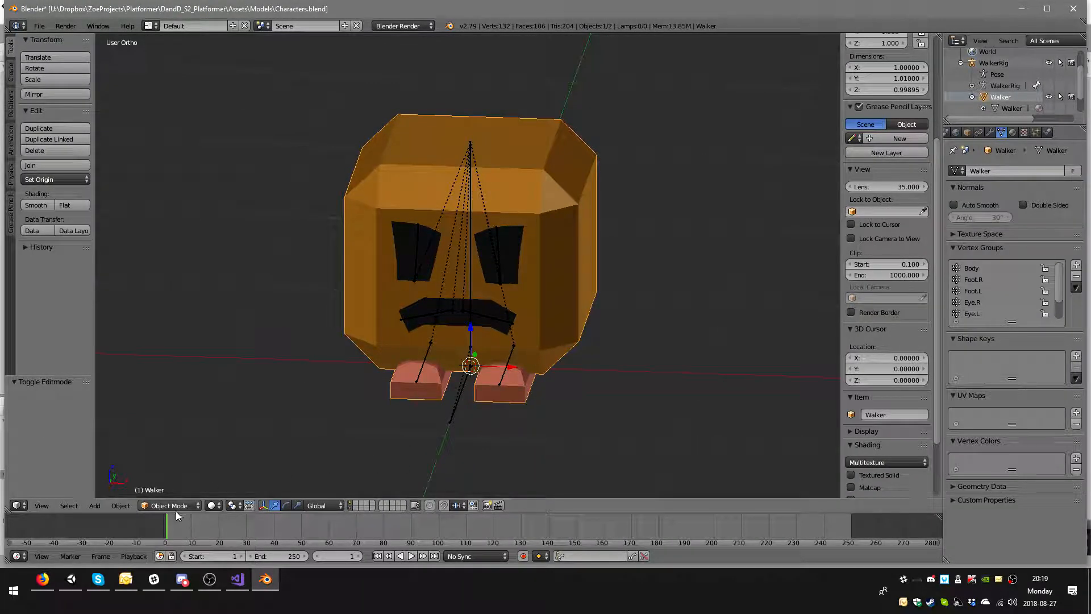
- Put WalkerRig in Pose Mode and the Walker mesh in Weight Paint
click(175, 508)
click(183, 443)
middle_drag(515, 361, 487, 364)
key(ctrl+Tab)
right_click(433, 394)
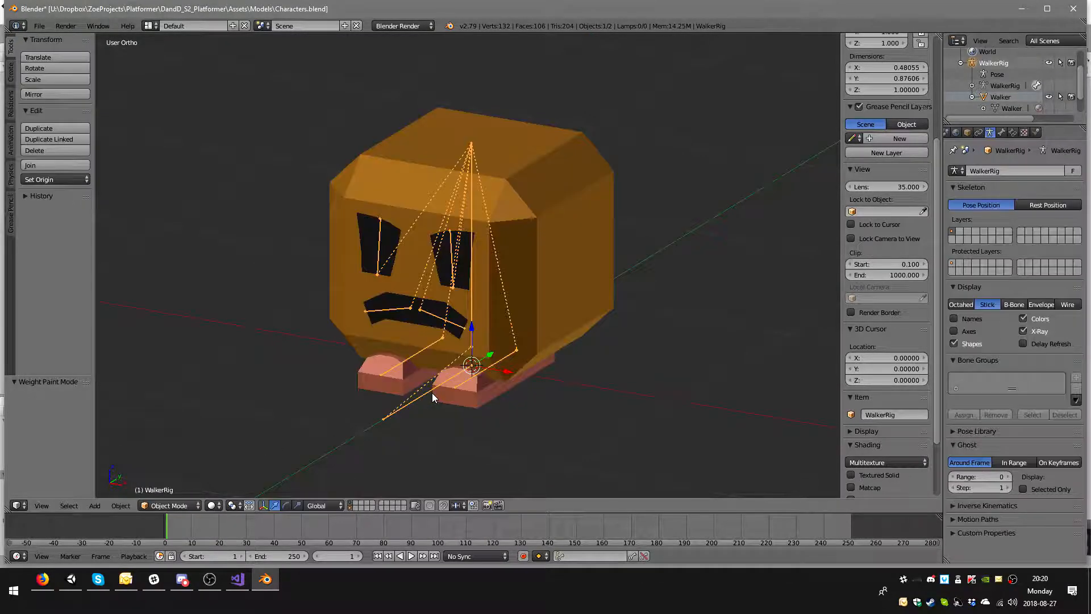
click(191, 501)
click(164, 479)
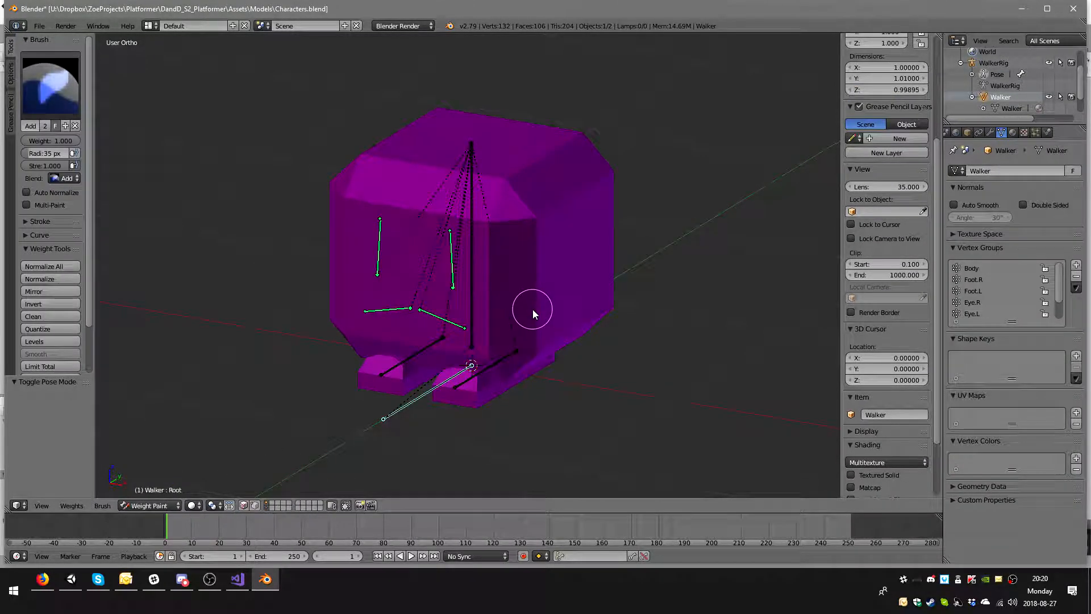
- Examine the automatic weights of Foot.L and both mouth bones on the Walker mesh
ctrl+right_click(488, 370)
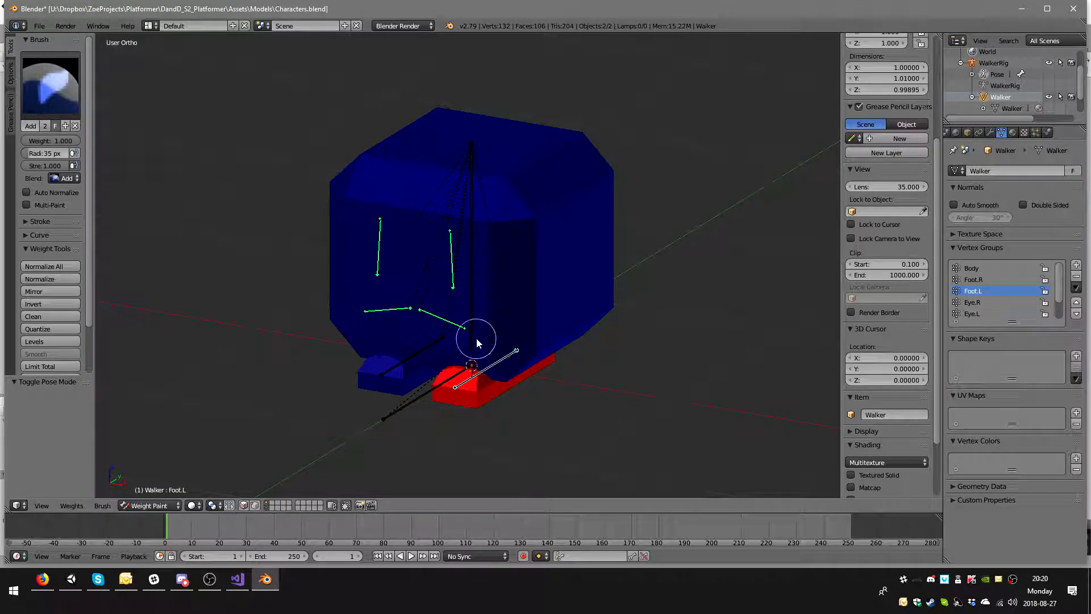
key(KP_1)
scroll(416, 301, up, 2)
ctrl+right_click(412, 295)
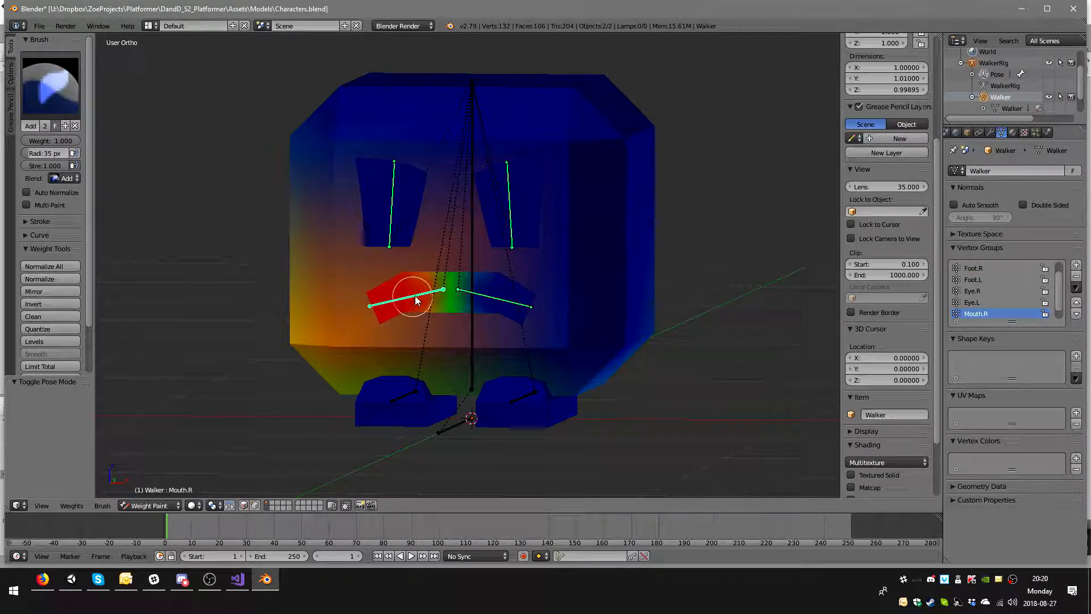
middle_drag(411, 295, 460, 296)
ctrl+right_click(537, 296)
ctrl+right_click(458, 298)
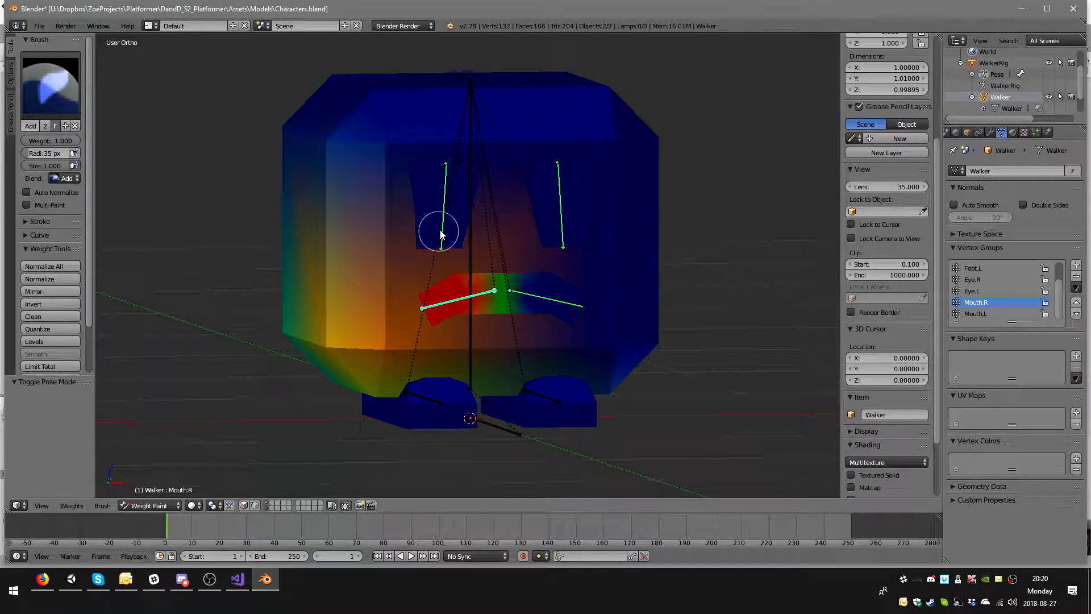
- Examine the automatic weights of Eye.R and Eye.L on the Walker mesh
ctrl+right_click(441, 236)
ctrl+right_click(559, 215)
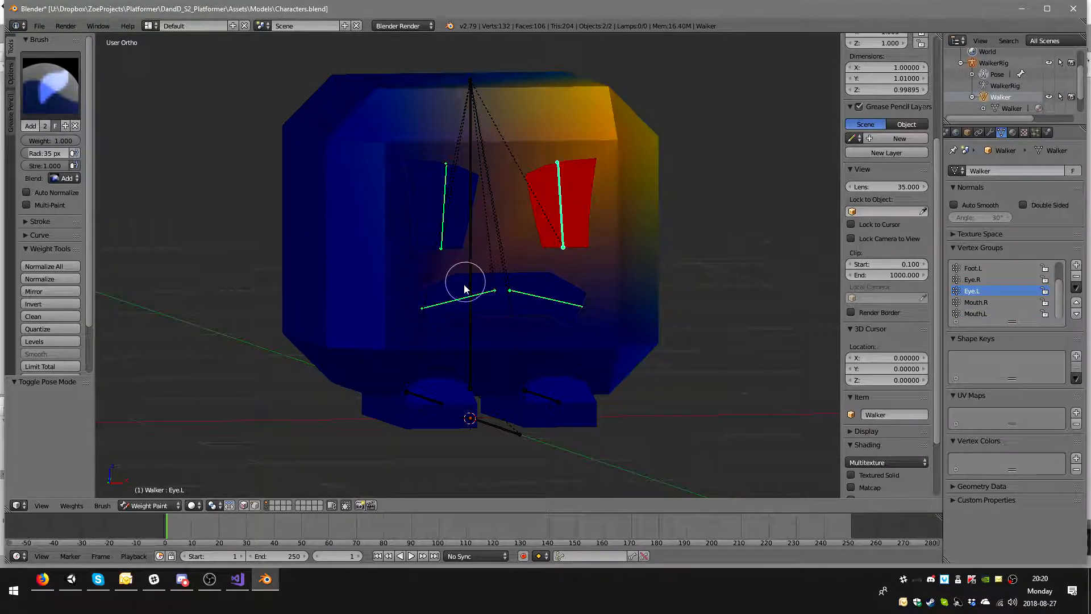
- Select the Body bone and paint full weight with the Add brush over the back and right side of Walker's block body
middle_drag(506, 163, 570, 115)
ctrl+right_click(470, 84)
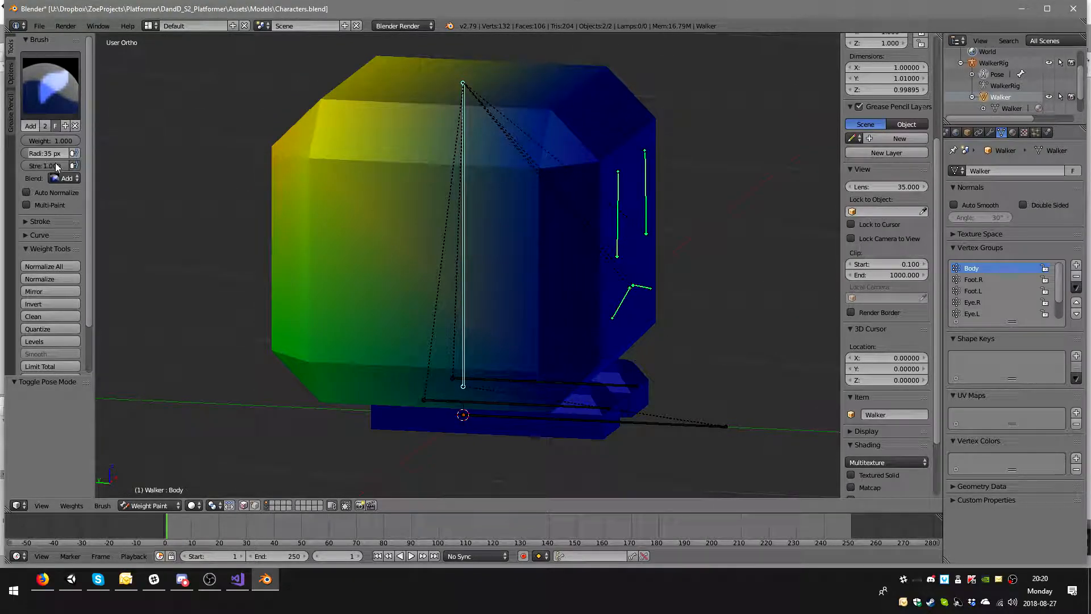
mouse_move(291, 150)
mouse_down()
mouse_move(312, 163)
mouse_move(322, 86)
mouse_up()
mouse_move(323, 101)
middle_down()
mouse_move(304, 70)
mouse_move(326, 49)
mouse_move(315, 208)
middle_up()
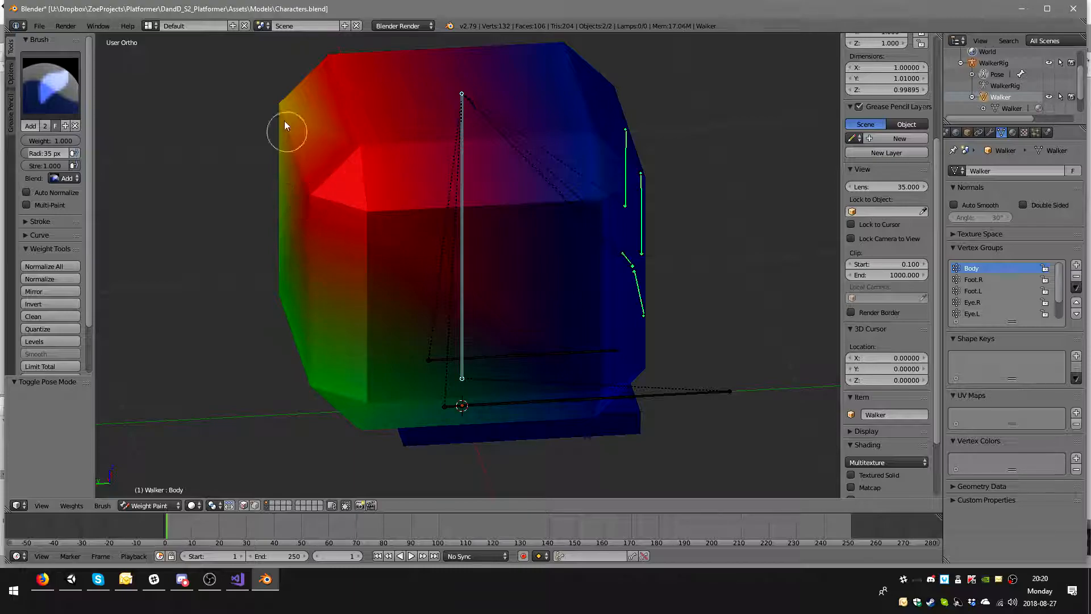
drag(288, 139, 267, 92)
middle_drag(352, 225, 343, 182)
mouse_move(343, 181)
mouse_down()
mouse_move(323, 321)
mouse_move(333, 373)
mouse_move(340, 347)
mouse_up()
mouse_move(340, 347)
middle_down()
mouse_move(338, 301)
mouse_move(357, 352)
middle_up()
mouse_move(296, 378)
mouse_down()
mouse_move(284, 324)
mouse_move(301, 265)
mouse_up()
- Add full Body weight across the left side of the block and its adjoining top and bottom edges
mouse_move(301, 265)
middle_down()
mouse_move(488, 248)
mouse_move(531, 270)
middle_up()
drag(530, 267, 504, 305)
middle_drag(505, 297, 512, 248)
drag(512, 248, 481, 294)
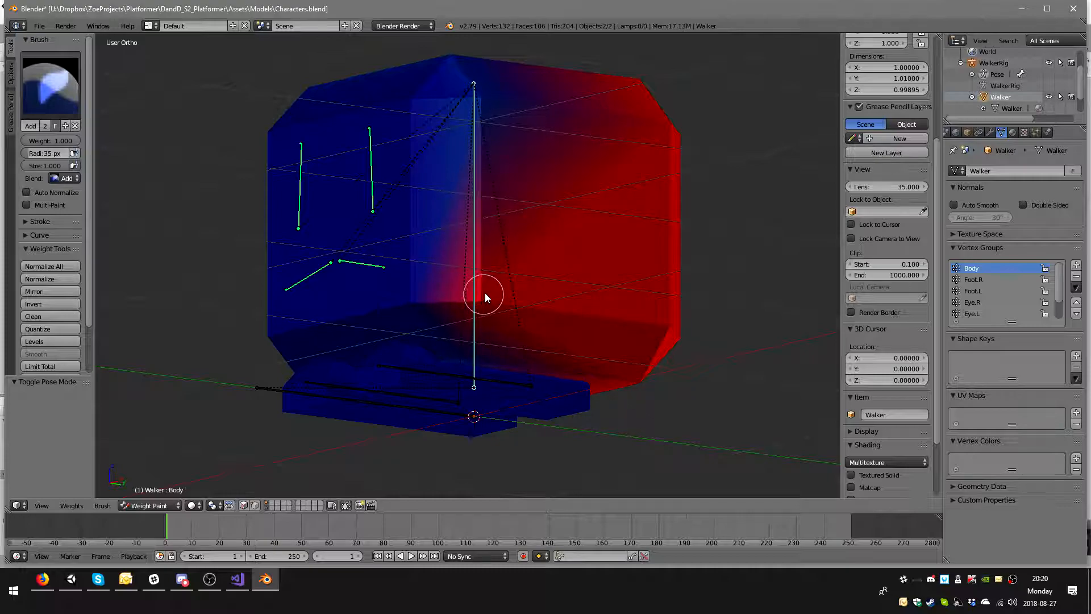
middle_drag(481, 295, 524, 241)
drag(523, 241, 512, 195)
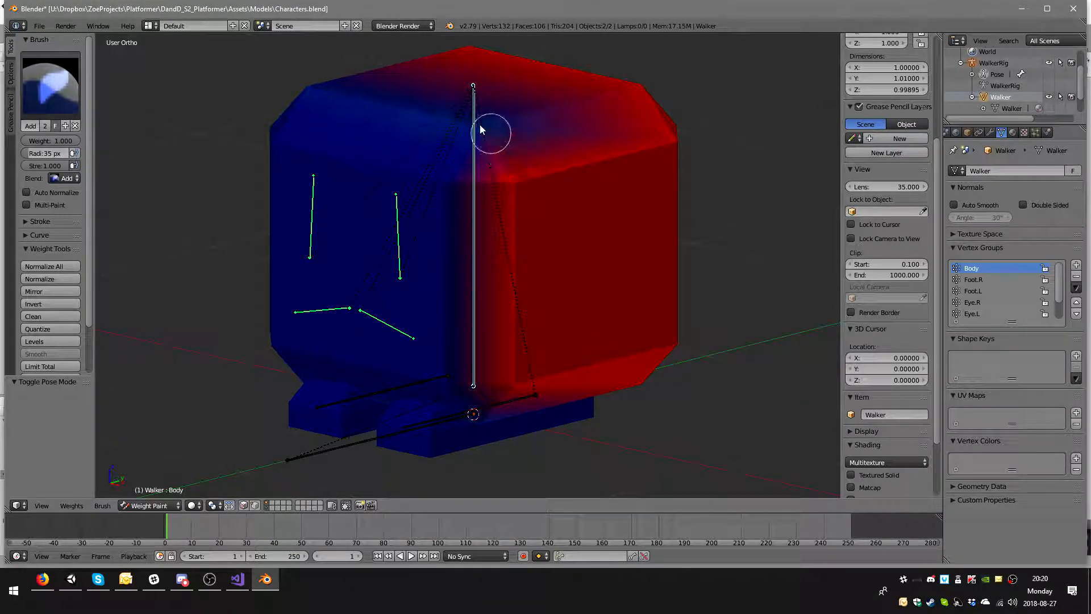
drag(489, 131, 491, 123)
- Add full Body weight to the block's front, front corners and underside, leaving the eyes, mouth and feet unpainted
mouse_move(491, 124)
middle_down()
mouse_move(521, 121)
mouse_move(457, 134)
middle_up()
mouse_move(457, 134)
mouse_down()
mouse_move(409, 134)
mouse_move(441, 212)
mouse_move(382, 176)
mouse_up()
mouse_move(356, 187)
middle_down()
mouse_move(365, 158)
mouse_move(404, 236)
mouse_move(400, 258)
middle_up()
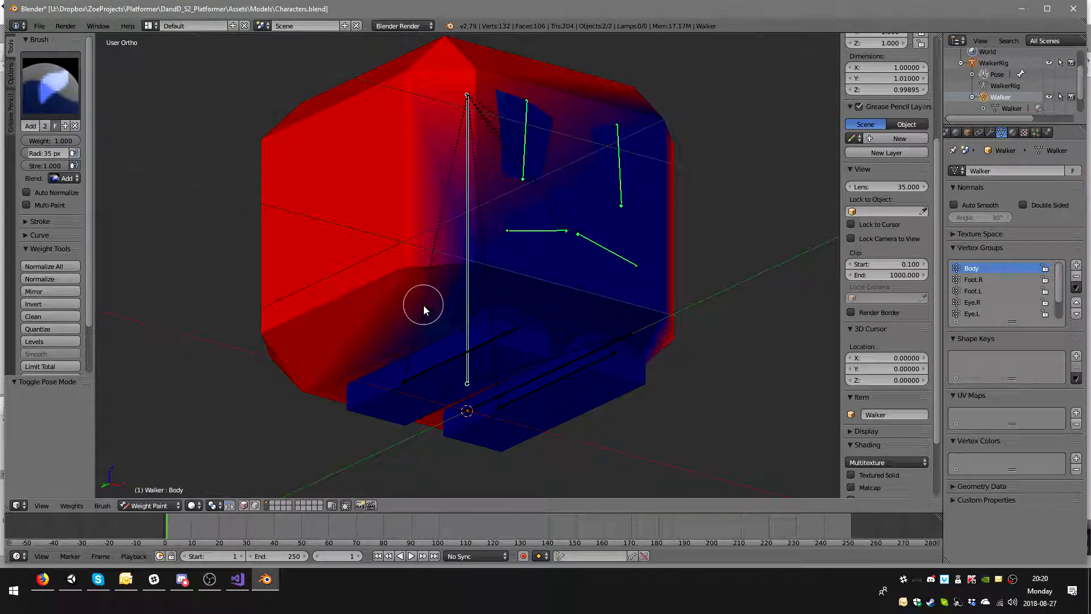
drag(423, 302, 441, 319)
drag(452, 265, 476, 267)
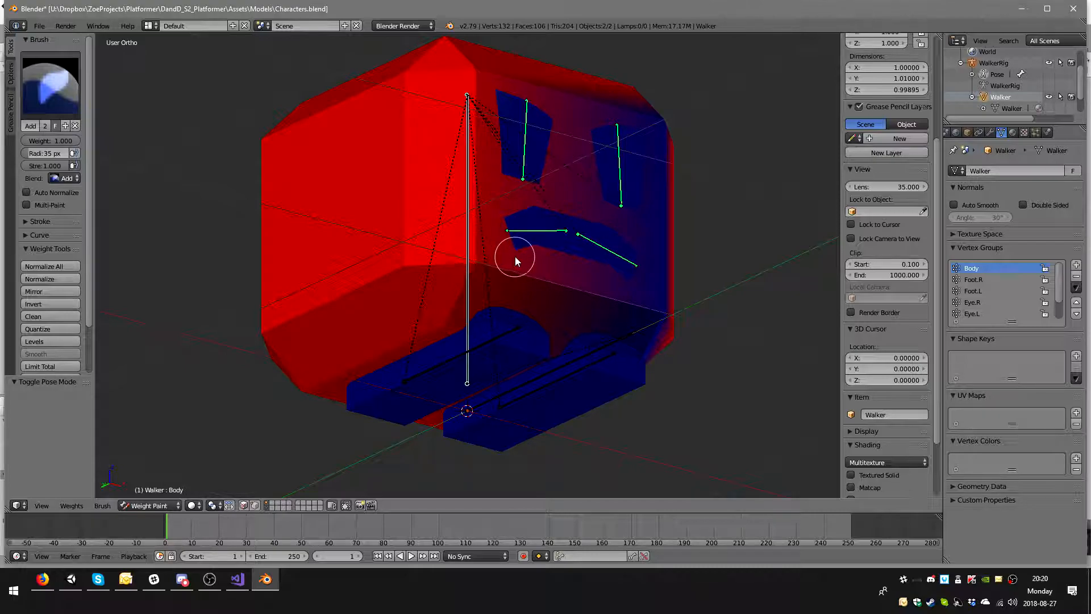
middle_drag(519, 257, 446, 253)
drag(547, 255, 542, 250)
drag(559, 306, 559, 313)
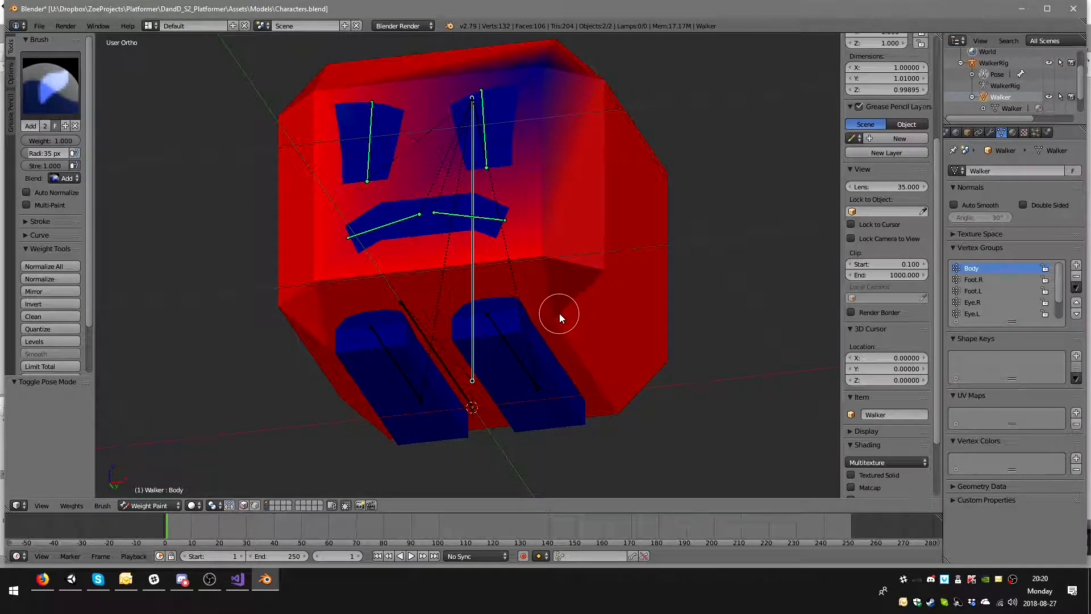
middle_drag(566, 143, 570, 173)
drag(560, 152, 561, 159)
mouse_move(598, 163)
middle_down()
mouse_move(511, 174)
mouse_move(391, 158)
mouse_move(526, 145)
mouse_move(425, 155)
mouse_move(665, 168)
middle_up()
- Switch to the Subtract brush, select Eye.R and remove its weight from the block body, leaving only the right eye weighted
click(50, 86)
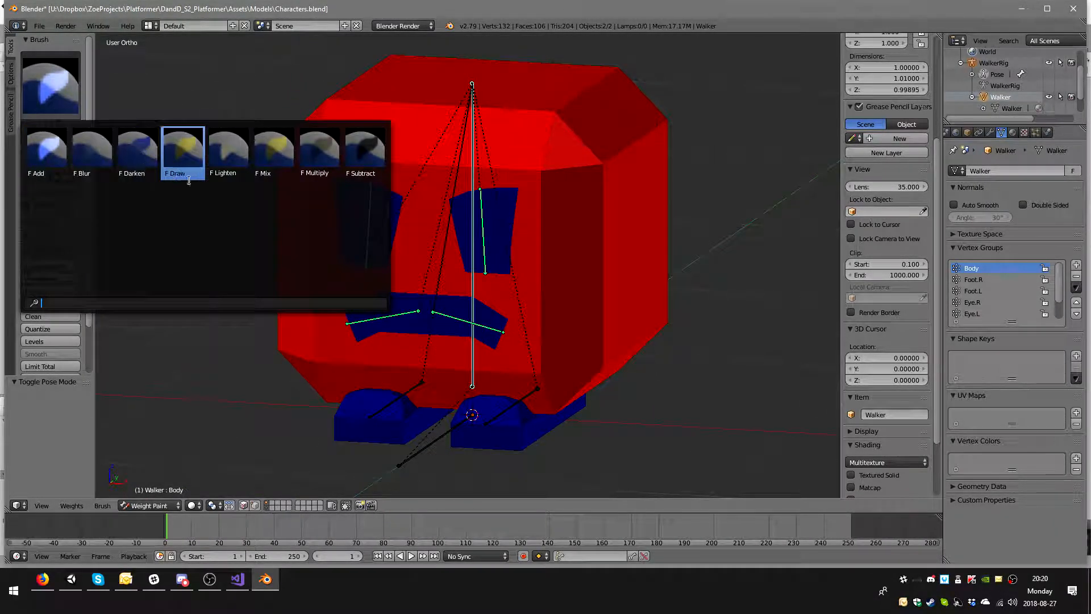
click(379, 176)
mouse_move(415, 221)
middle_down()
mouse_move(390, 207)
mouse_move(393, 163)
middle_up()
right_click(402, 206)
mouse_move(393, 163)
mouse_down()
mouse_move(341, 133)
mouse_move(353, 159)
mouse_move(380, 162)
mouse_move(602, 162)
mouse_move(628, 146)
mouse_move(480, 316)
mouse_move(323, 376)
mouse_up()
middle_drag(317, 175, 320, 141)
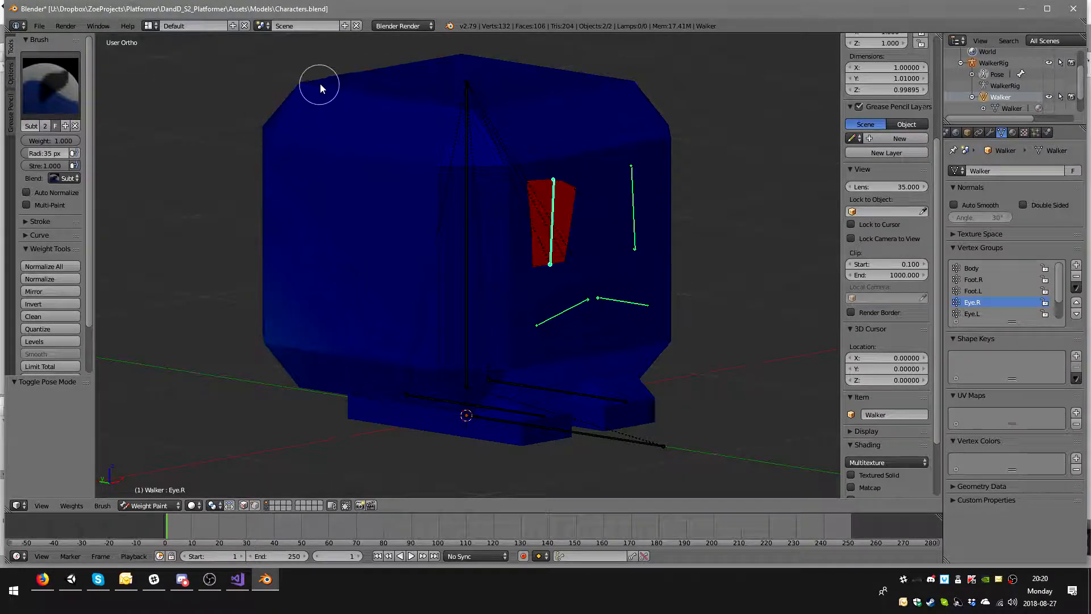
middle_drag(256, 345, 361, 282)
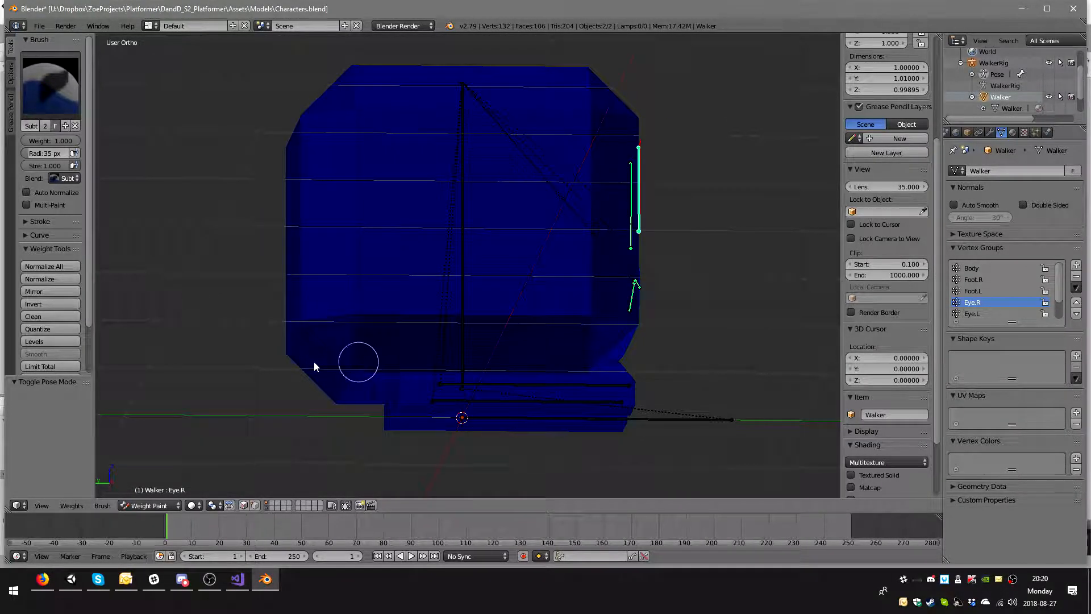
middle_drag(603, 375, 417, 289)
- Test-rotate Eye.R from several angles to check for leftover weight on the body, cancelling each rotation
key(r)
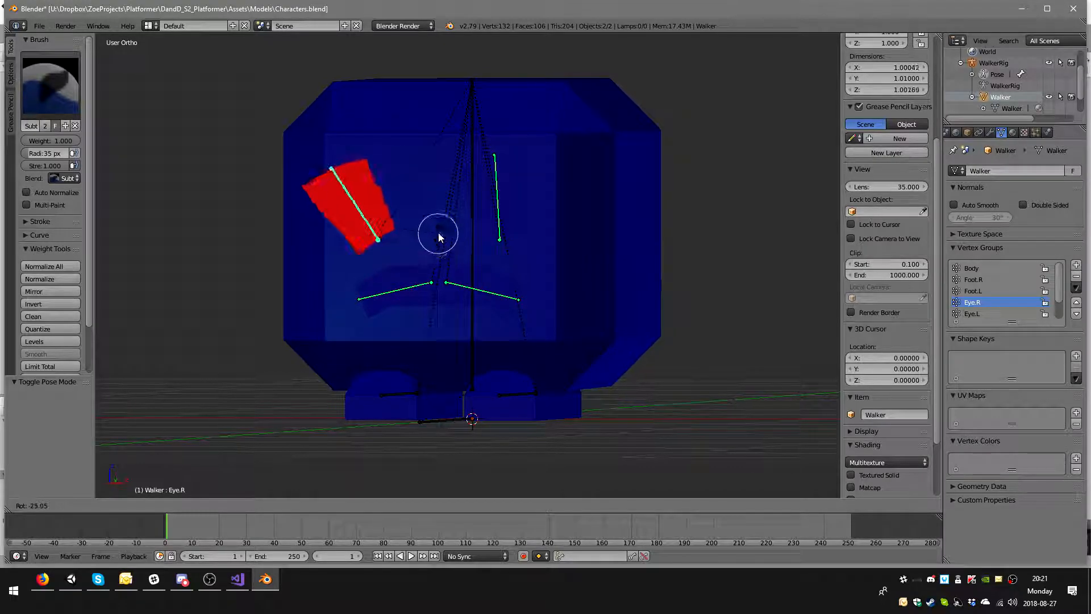
key(Escape)
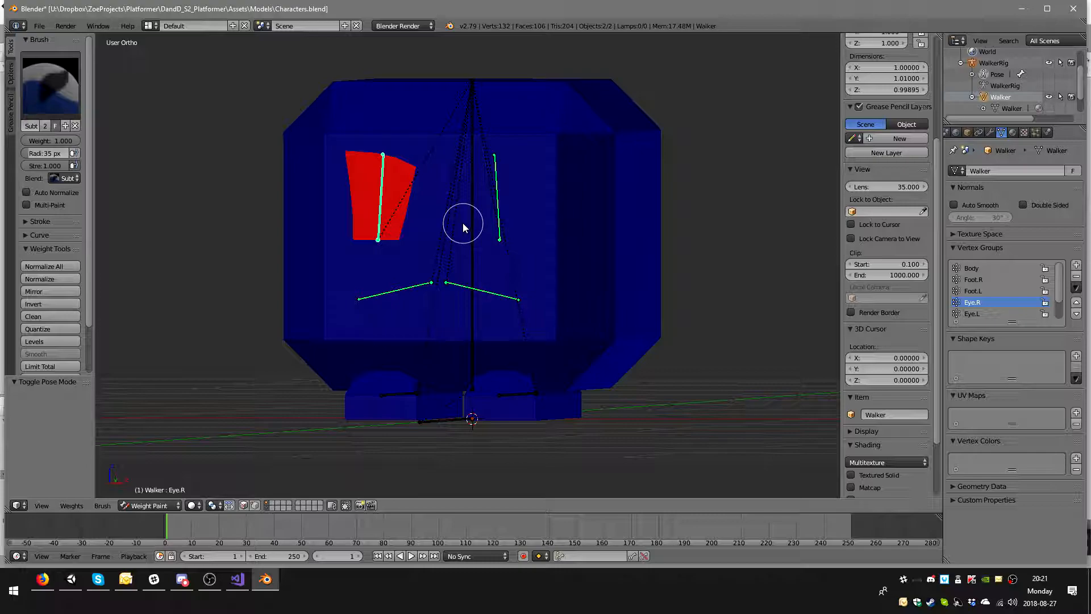
key(r)
key(Escape)
middle_drag(654, 322, 540, 323)
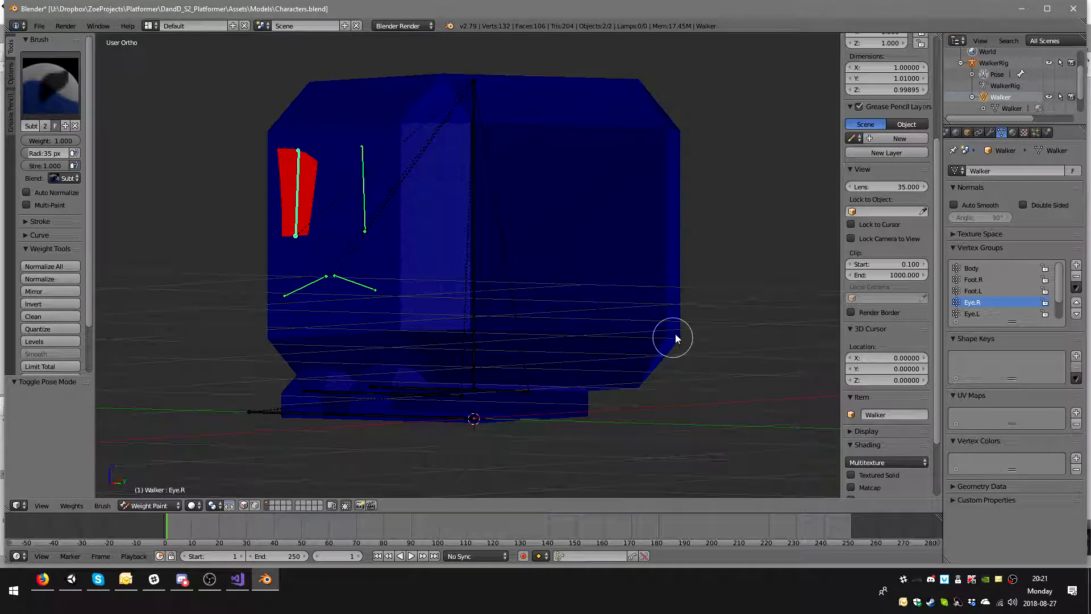
middle_drag(694, 343, 537, 379)
middle_drag(559, 270, 505, 274)
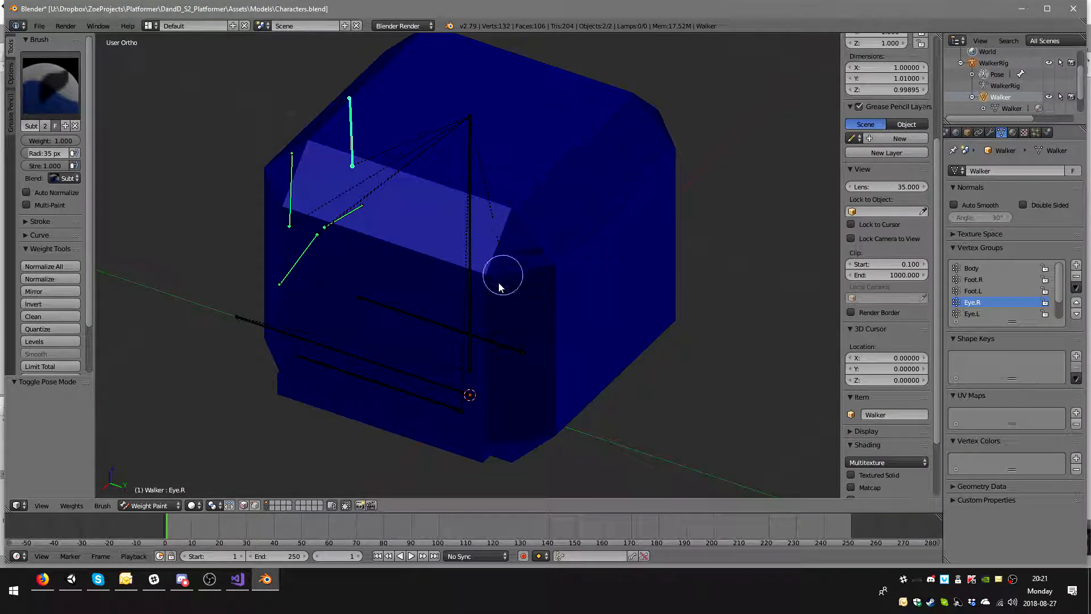
middle_drag(613, 251, 596, 230)
key(r)
right_click(664, 207)
middle_drag(664, 207, 551, 193)
key(r)
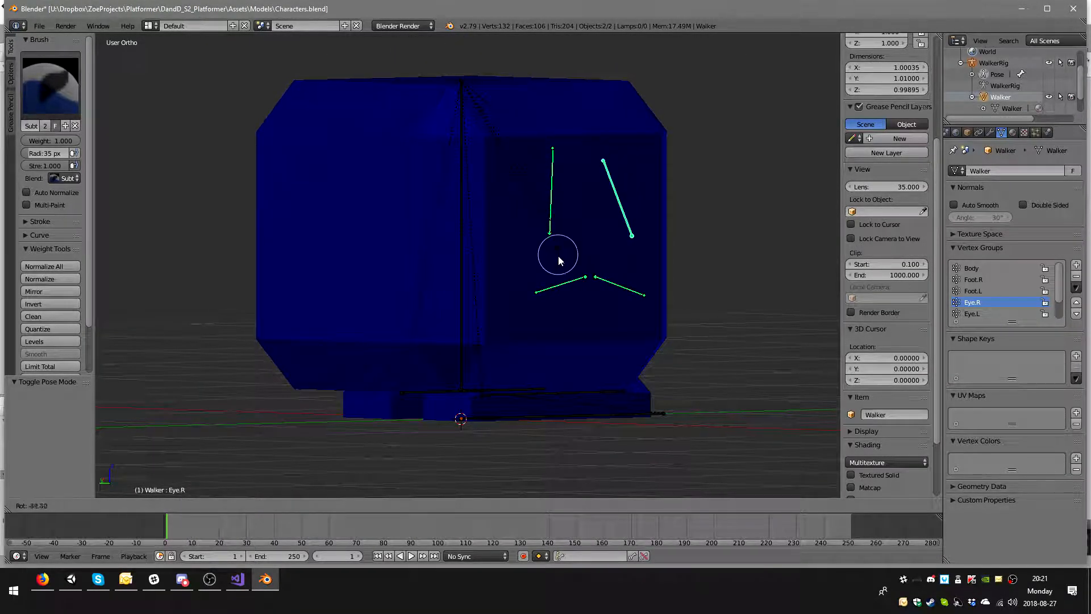
right_click(610, 240)
middle_drag(610, 240, 460, 183)
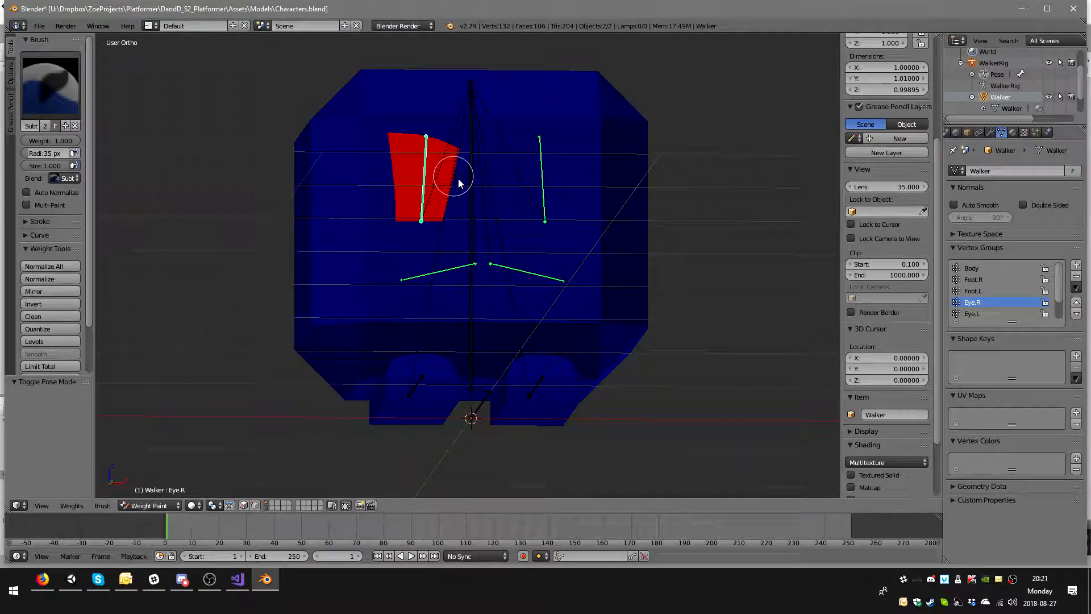
- Select Eye.L and subtract its stray weight from the block body, using wireframe shading to find affected vertices
right_click(545, 177)
middle_drag(544, 178, 523, 183)
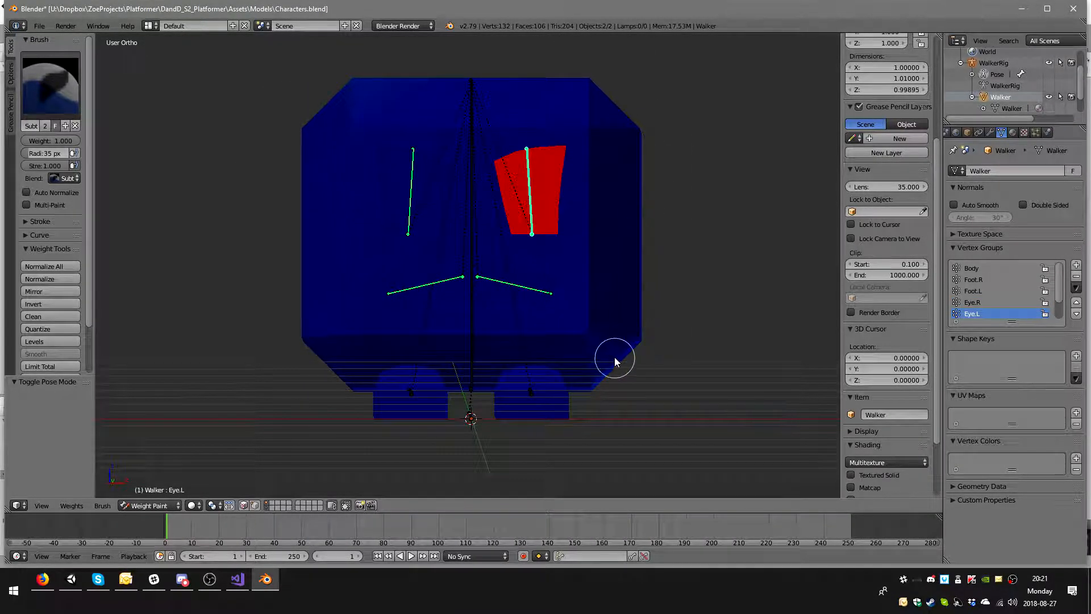
middle_drag(581, 372, 483, 390)
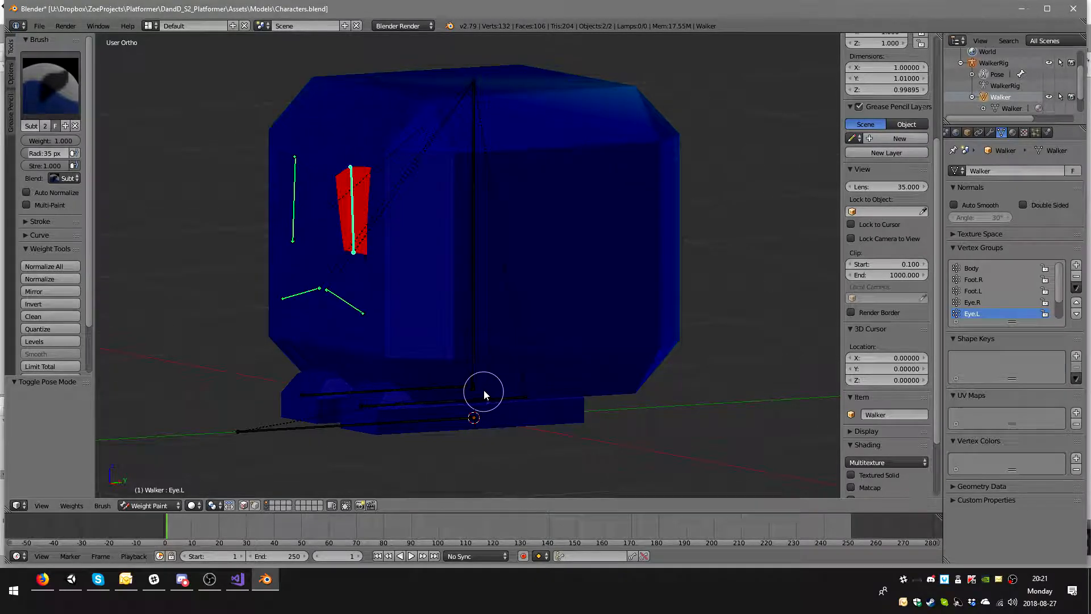
middle_drag(667, 112, 644, 257)
click(644, 257)
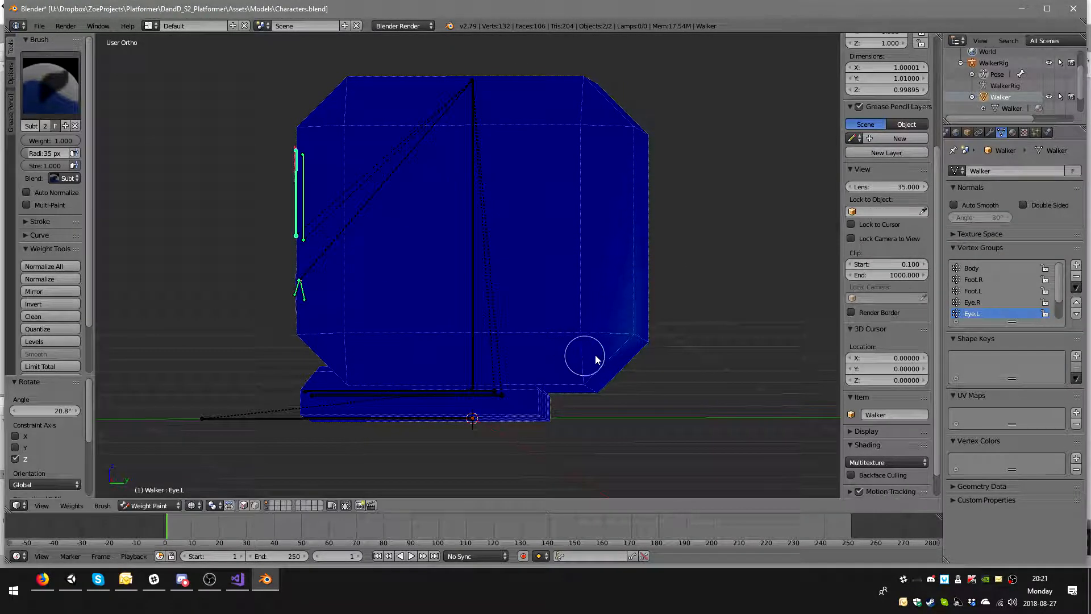
middle_drag(718, 256, 550, 215)
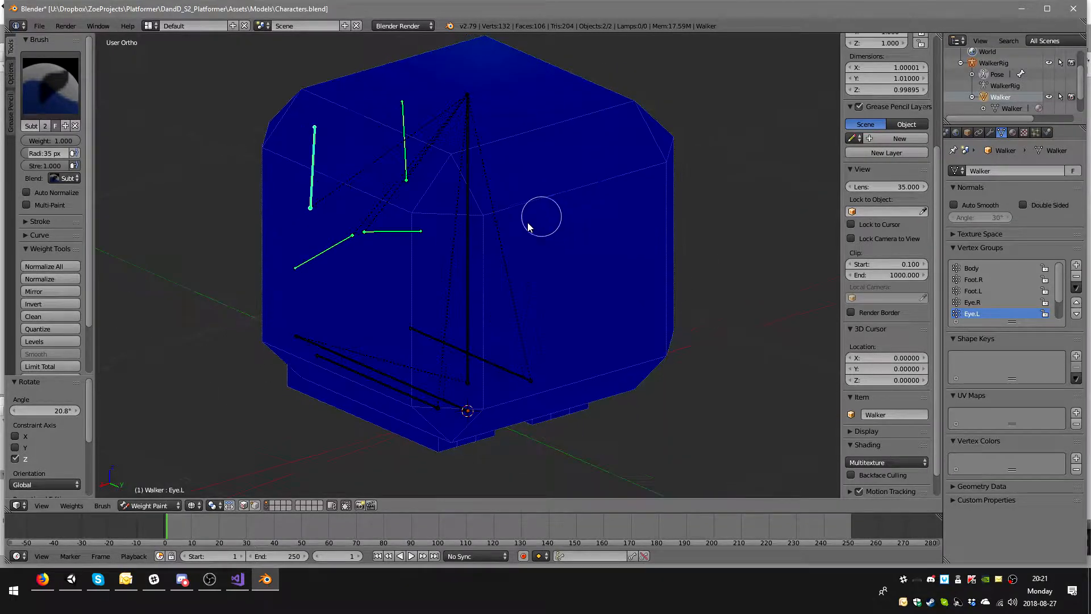
middle_drag(624, 244, 555, 309)
middle_drag(628, 292, 419, 237)
- Test-rotate Eye.L and view the block from several angles to check for leftover weight on the body
key(r)
right_click(641, 307)
middle_drag(640, 307, 600, 87)
middle_drag(574, 394, 498, 272)
middle_drag(325, 128, 618, 204)
key(r)
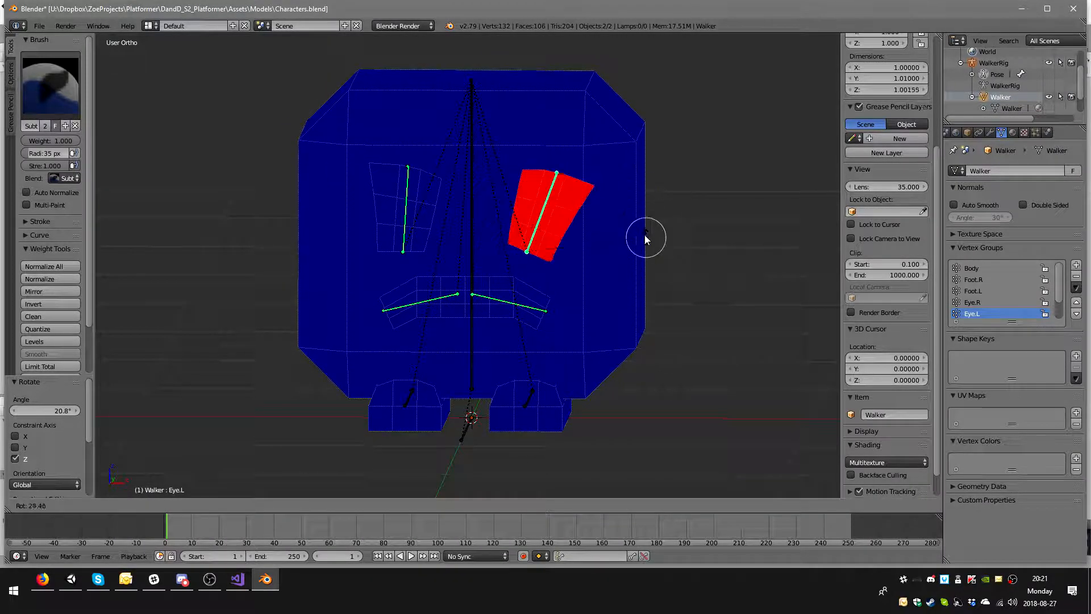
- Test-rotate the Eye.L bone in both directions from several views, cancelling each rotation, to check the eye's deformation
right_click(646, 236)
middle_drag(366, 127, 300, 74)
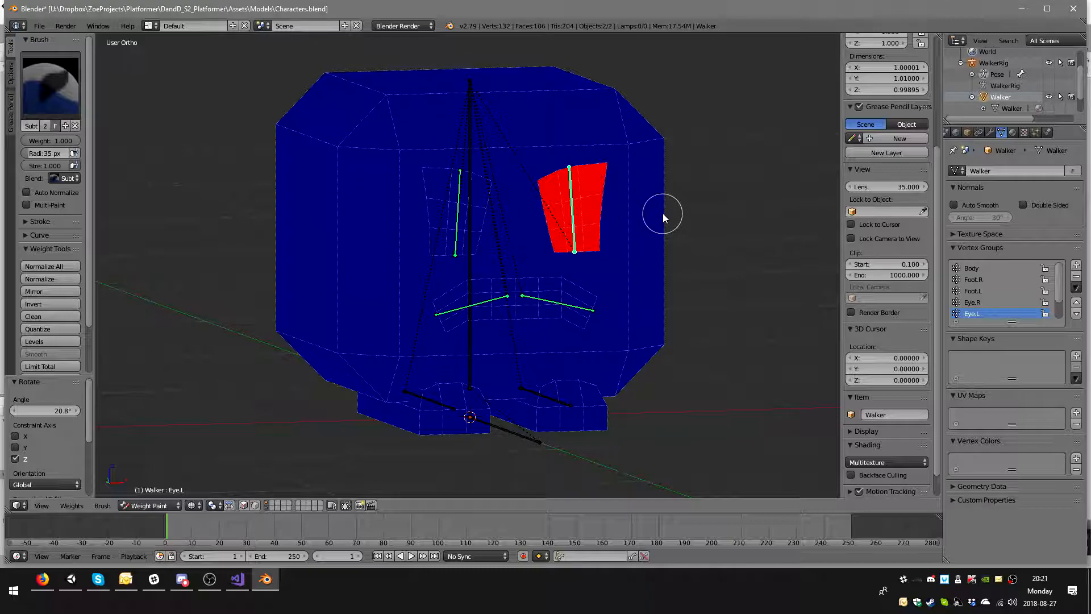
key(r)
right_click(650, 180)
key(r)
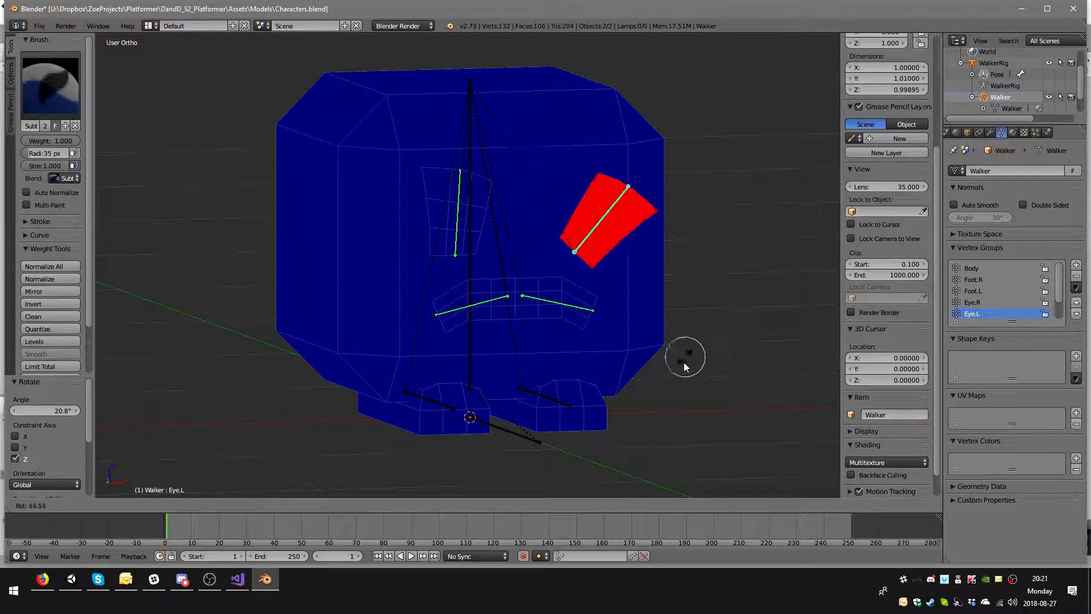
key(Escape)
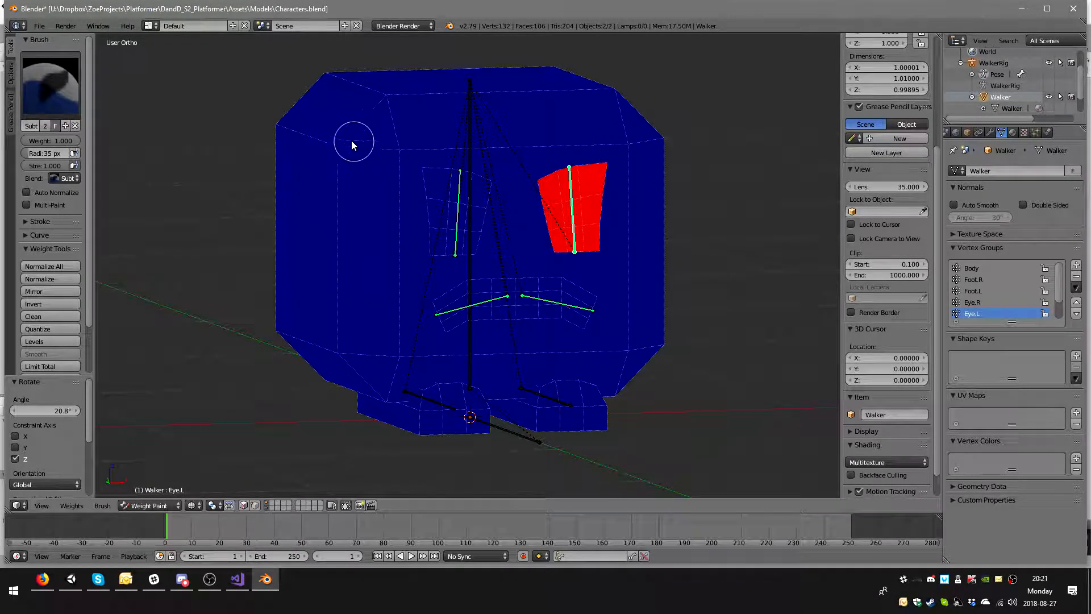
key(r)
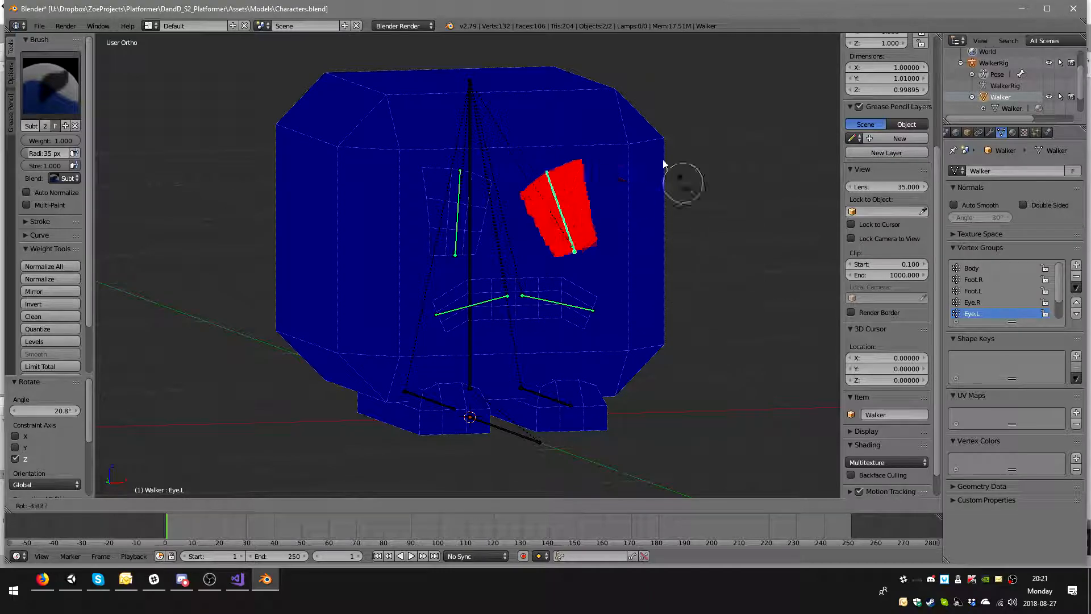
key(Escape)
middle_drag(657, 185, 671, 236)
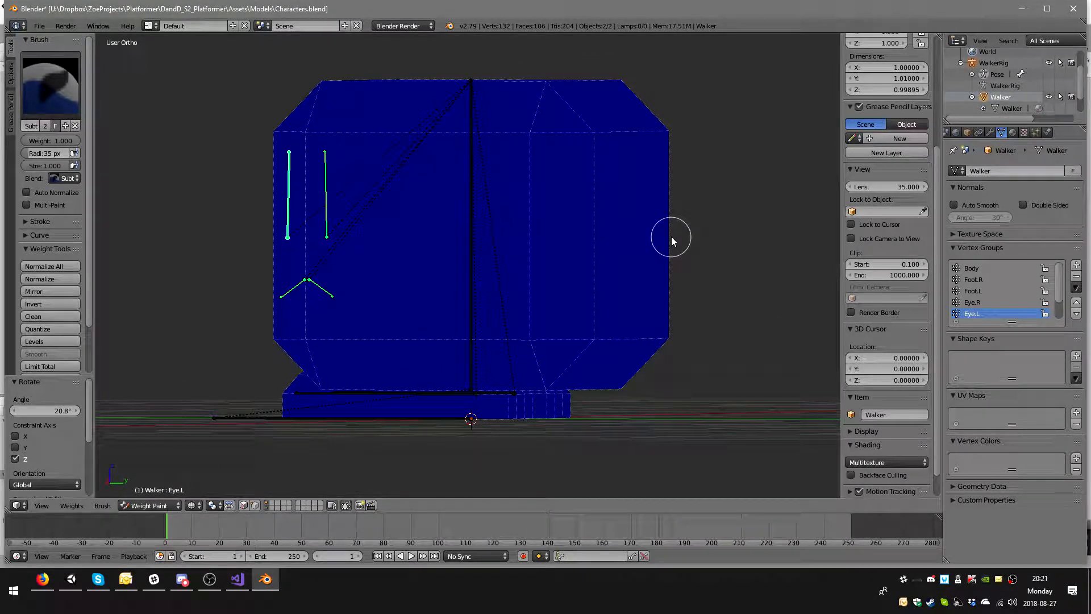
middle_drag(574, 193, 520, 230)
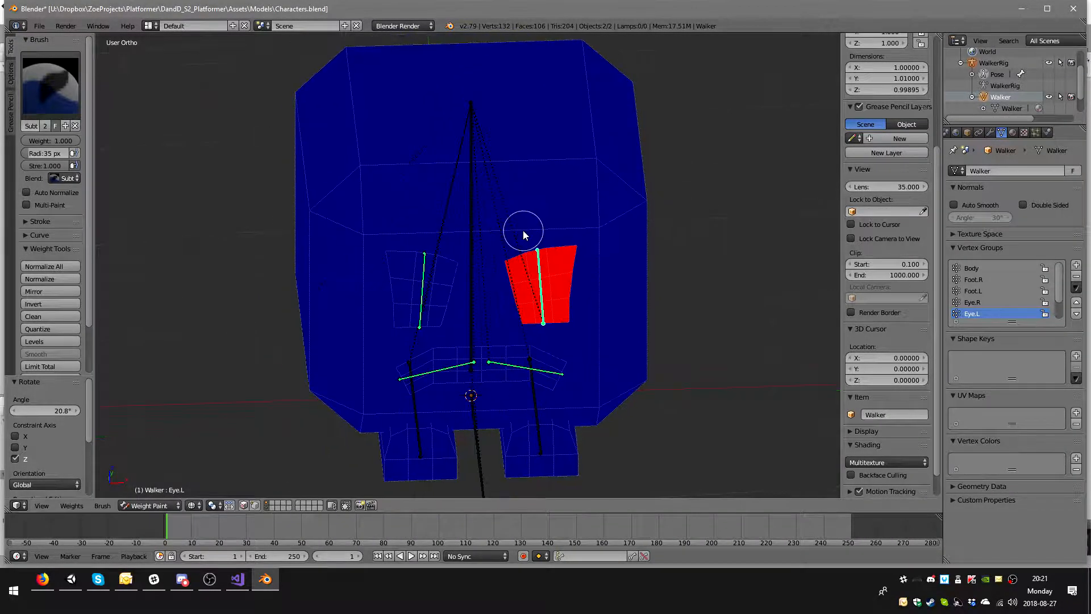
- Select the Eye.R bone and test-rotate it from the front and back, cancelling each rotation, to check its weights
ctrl+right_click(421, 284)
key(r)
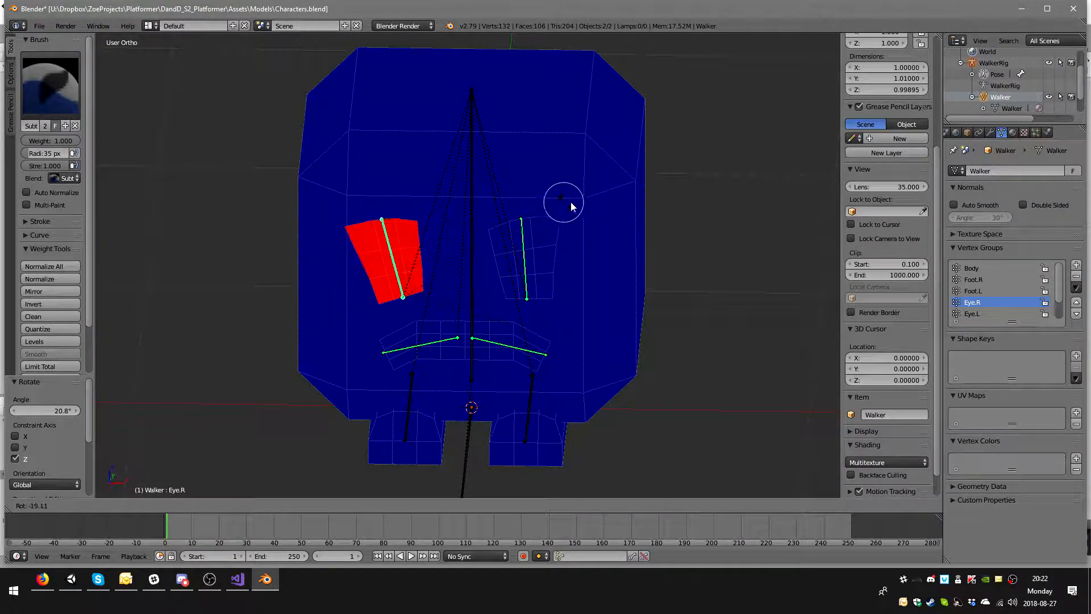
key(Escape)
key(r)
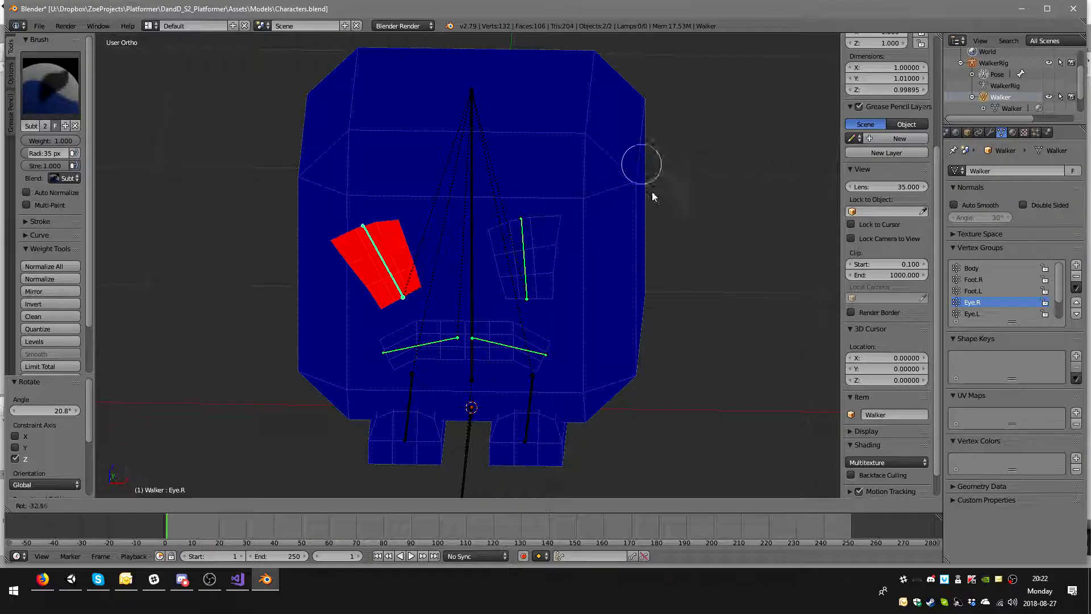
key(Escape)
middle_drag(731, 246, 517, 207)
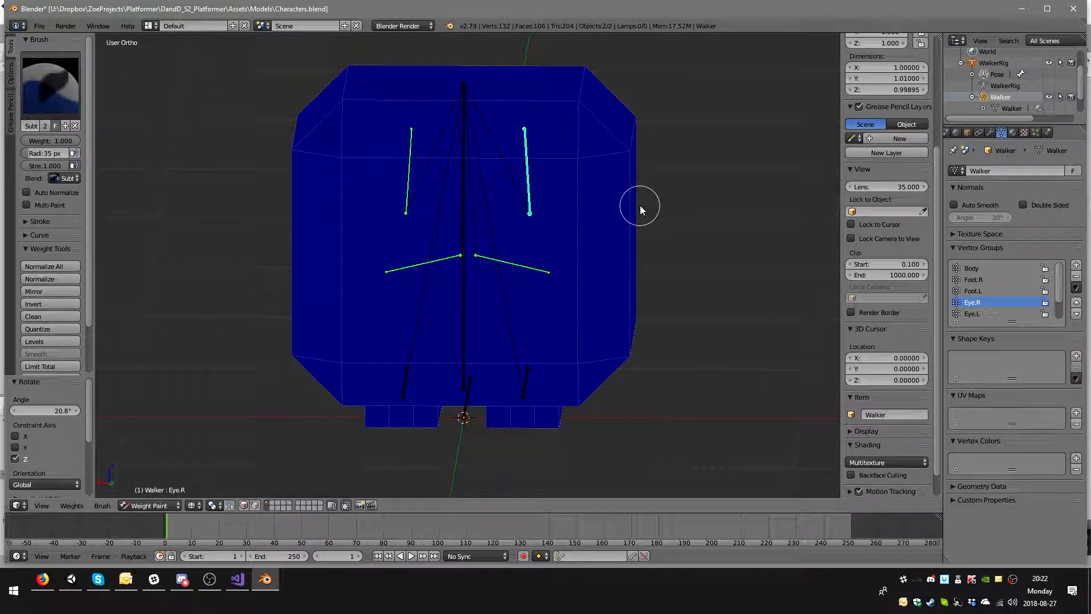
key(r)
key(Escape)
- Select the Mouth.L bone and paint its weight off the body's sides, lower edges and corners with the Subtract brush
middle_drag(613, 156, 647, 295)
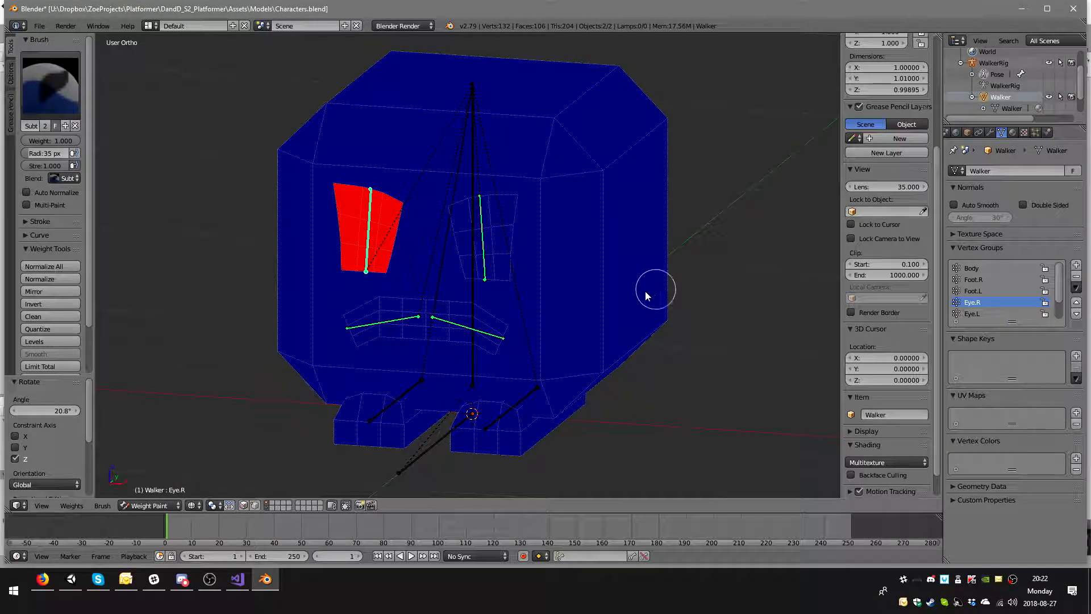
right_click(487, 335)
drag(524, 385, 609, 334)
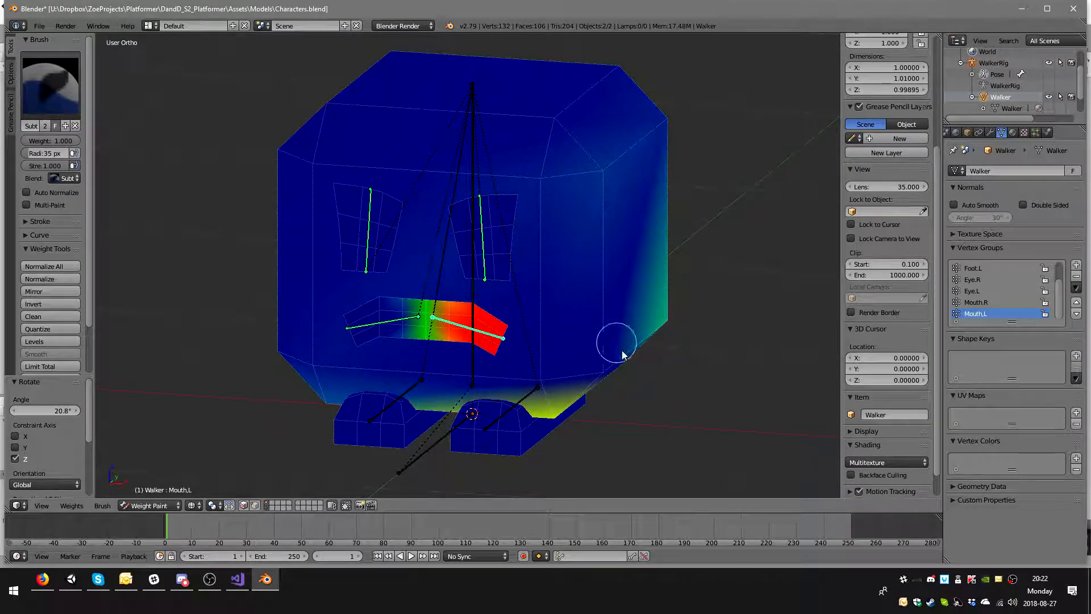
mouse_move(594, 255)
middle_down()
mouse_move(624, 315)
mouse_move(663, 326)
middle_up()
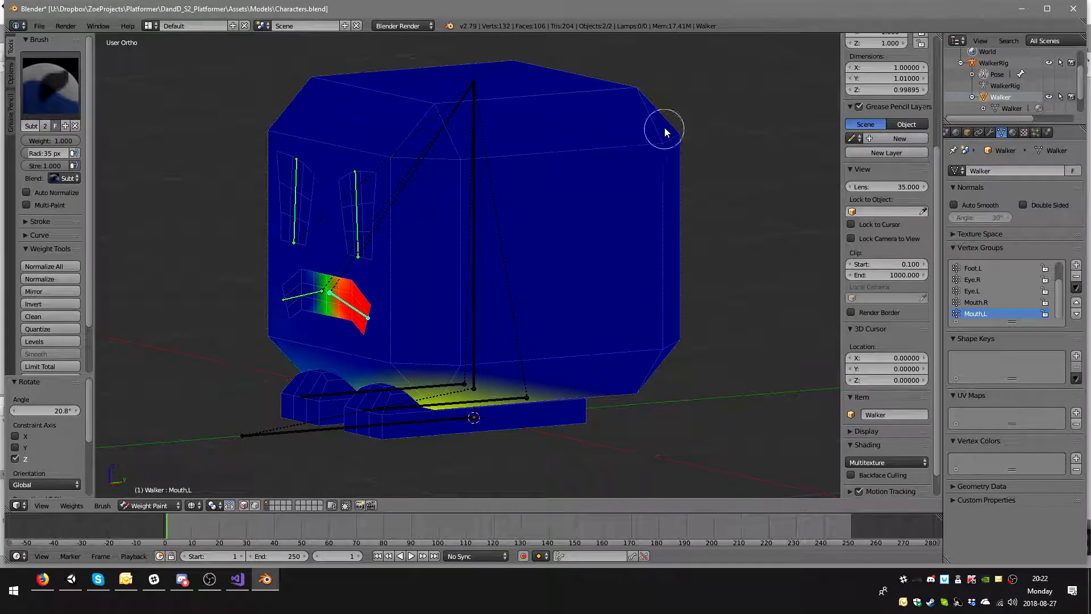
middle_drag(599, 103, 653, 240)
drag(652, 241, 411, 362)
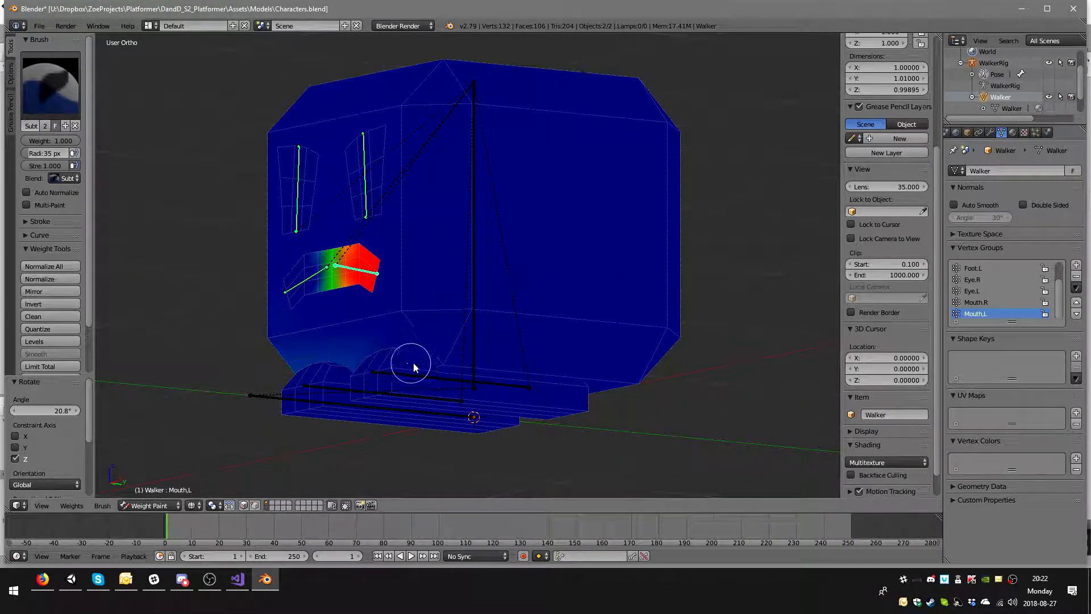
middle_drag(459, 358, 445, 369)
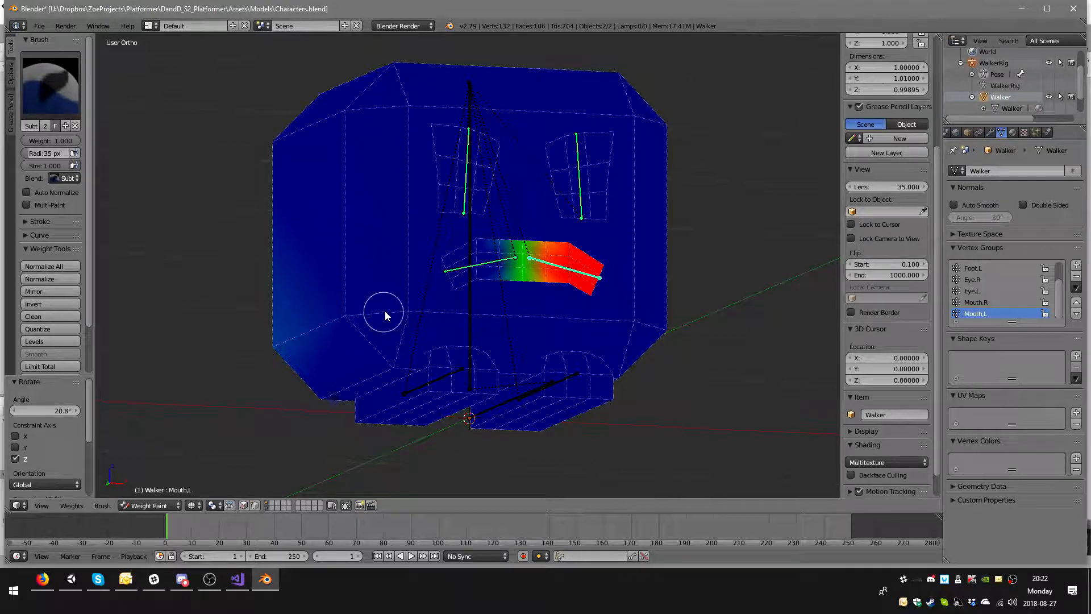
middle_drag(300, 337, 380, 334)
drag(347, 318, 274, 353)
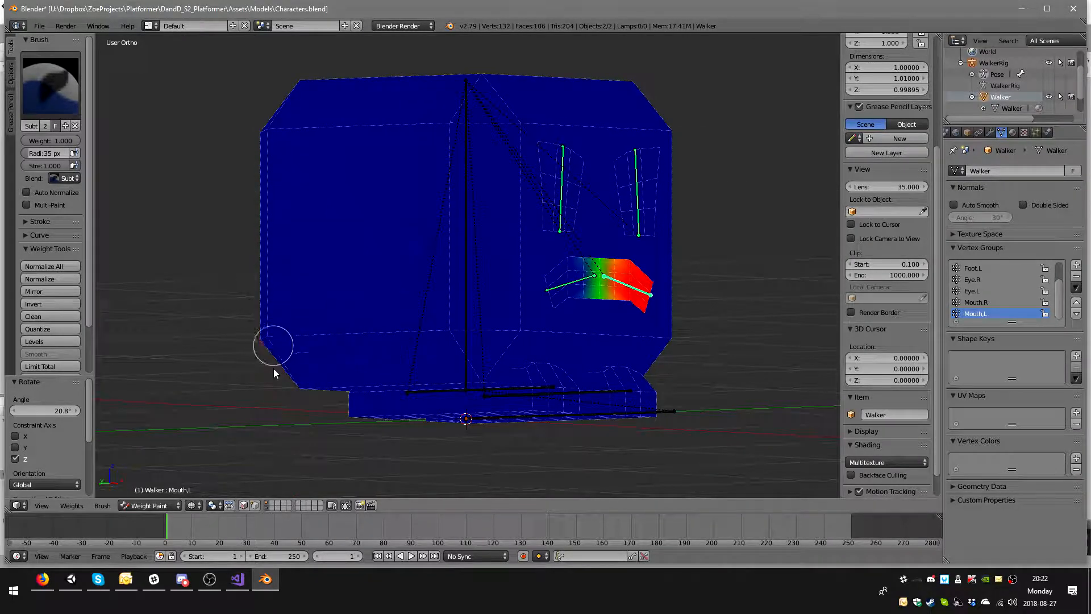
middle_drag(265, 320, 323, 342)
- Test-rotate the Mouth.L bone from the front and back without keeping the rotations, to check for stray body weights
middle_drag(258, 285, 545, 324)
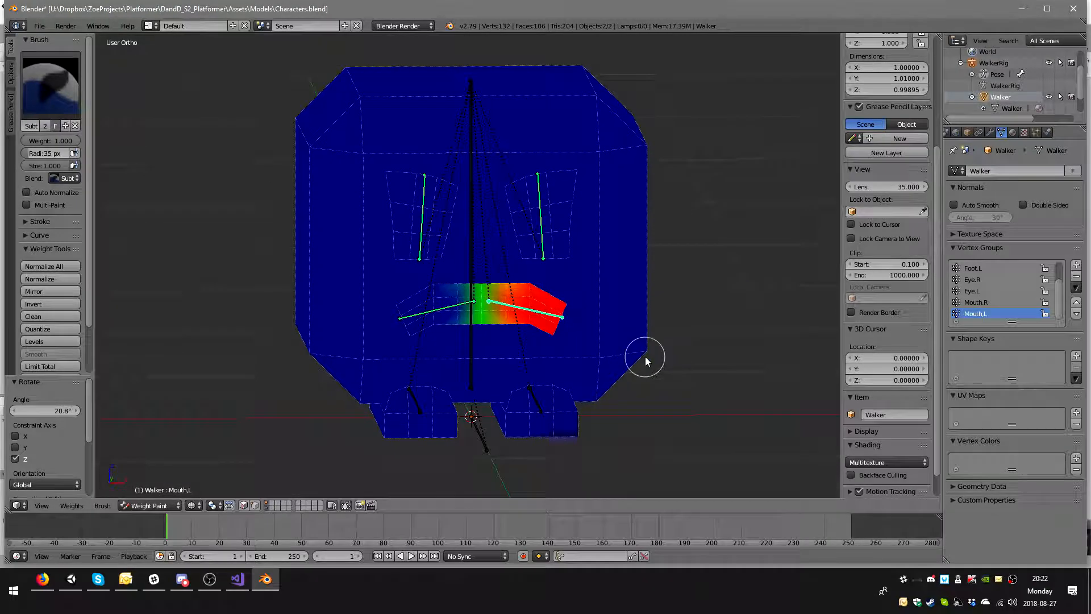
key(r)
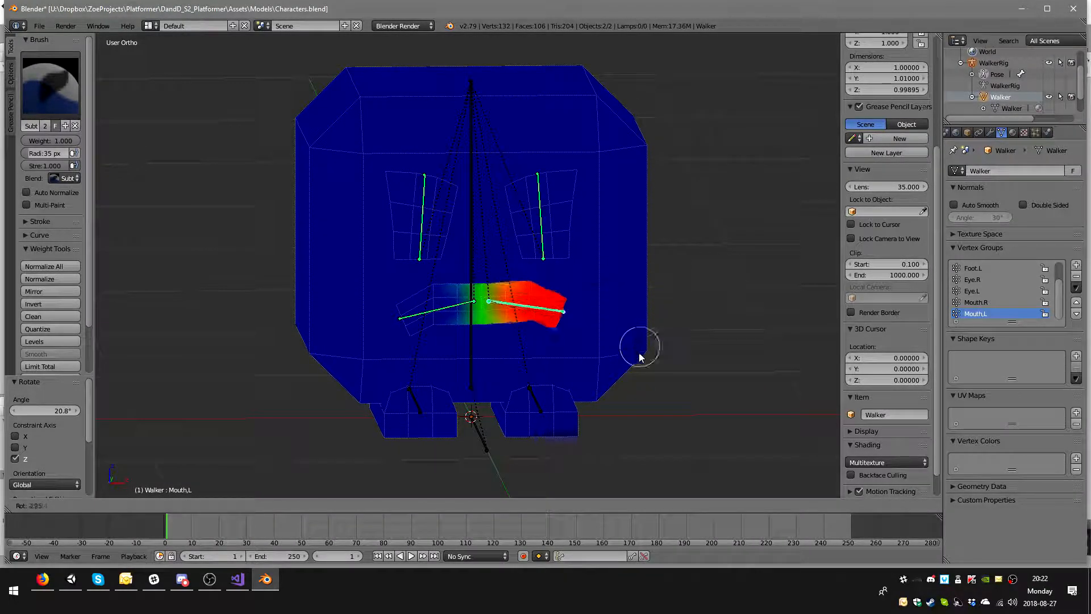
click(703, 294)
middle_drag(711, 290, 546, 266)
middle_drag(717, 226, 619, 219)
key(r)
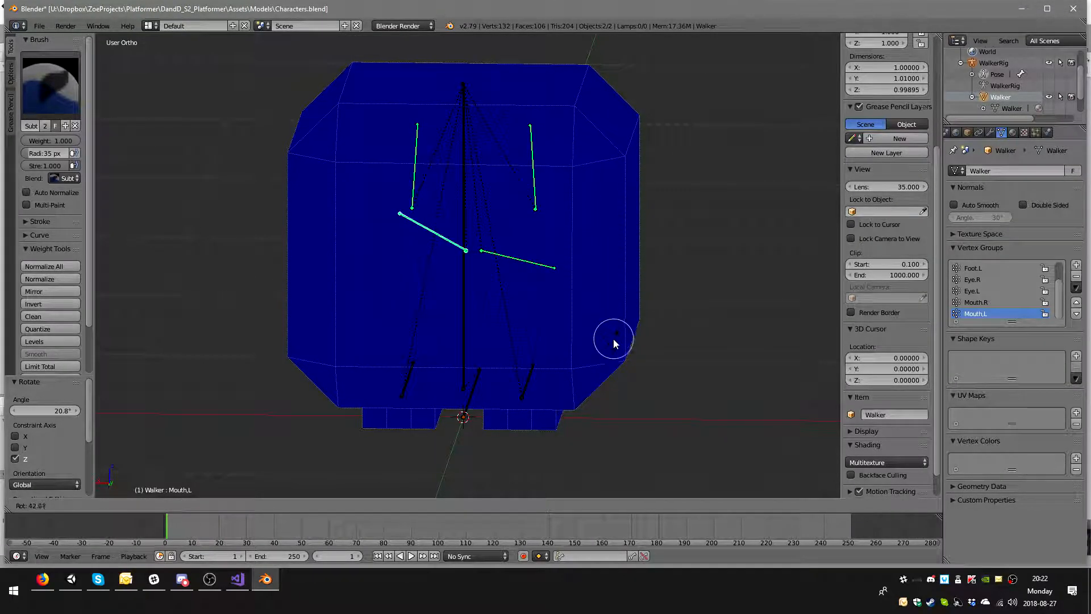
right_click(588, 206)
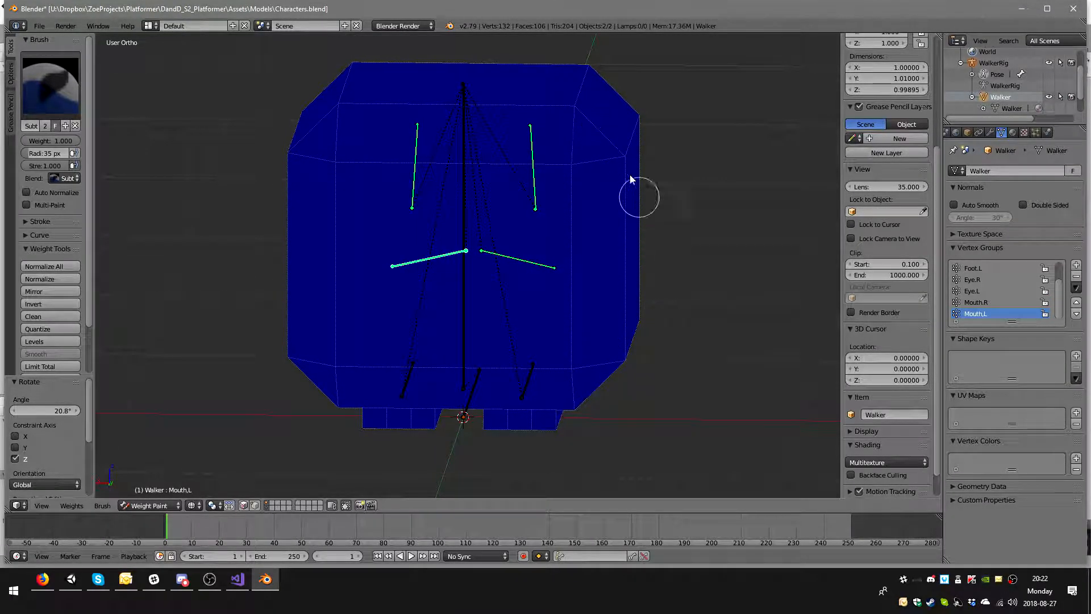
key(r)
right_click(590, 301)
- Select the Mouth.R bone, subtract its weight from the back of the body, and check it with a cancelled test rotation
right_click(526, 267)
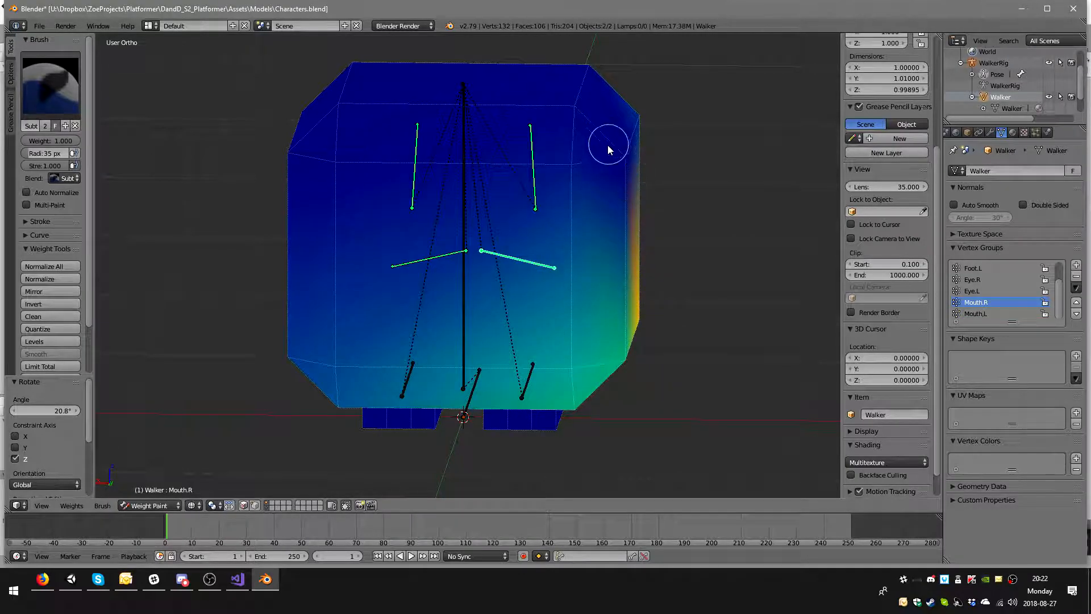
mouse_move(644, 122)
mouse_down()
mouse_move(636, 291)
mouse_move(606, 360)
mouse_move(329, 364)
mouse_move(331, 310)
mouse_move(324, 398)
mouse_move(585, 397)
mouse_move(465, 377)
mouse_up()
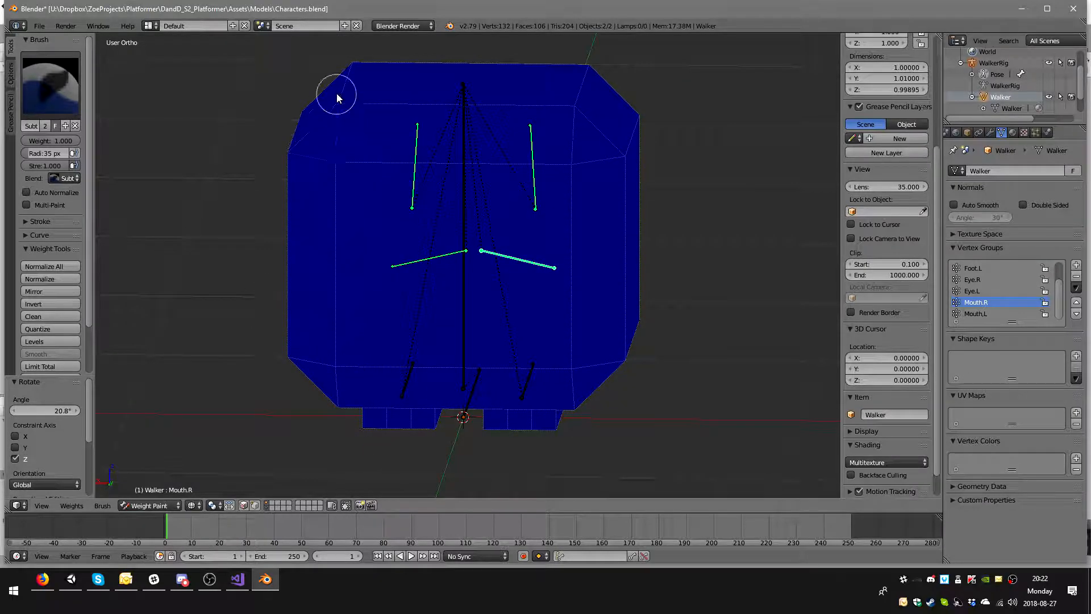
key(r)
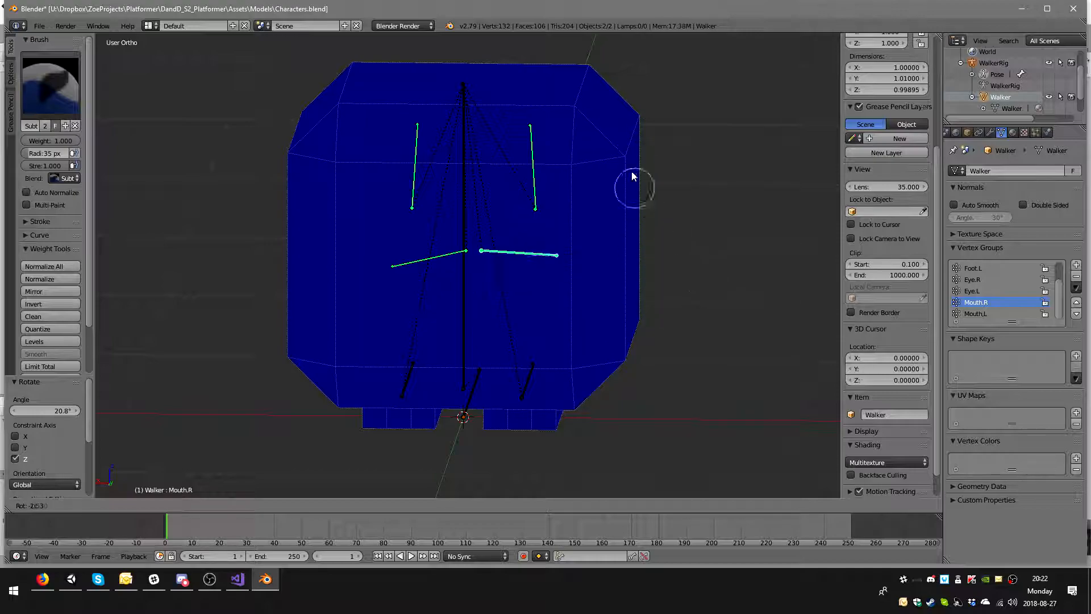
right_click(704, 278)
- Test-rotate the Mouth.R bone from the front and subtract its weight from the body's face around the mouth
middle_drag(704, 278, 509, 324)
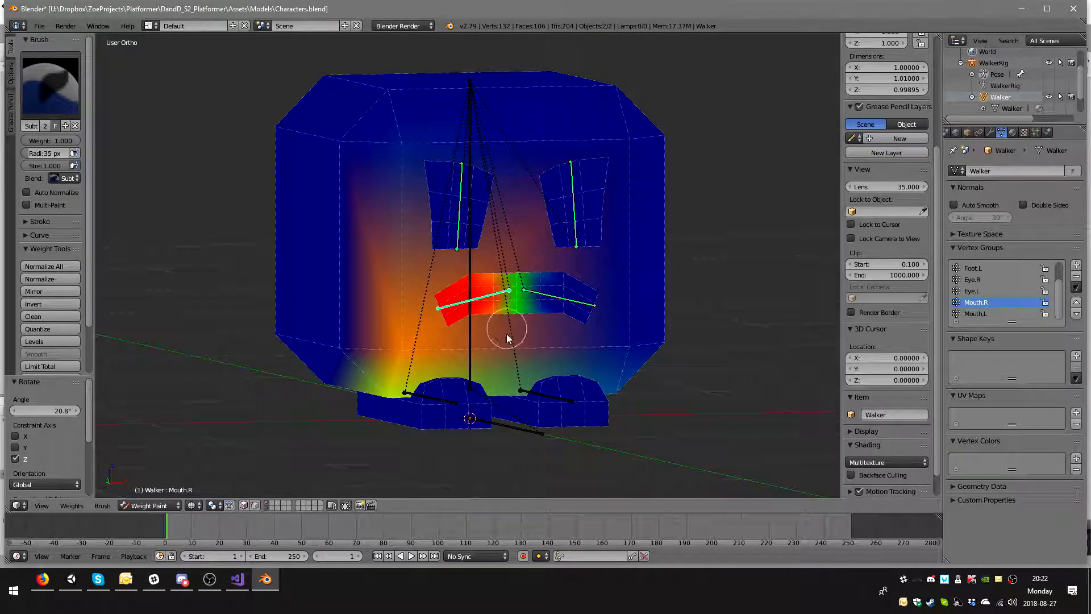
middle_drag(374, 367, 595, 379)
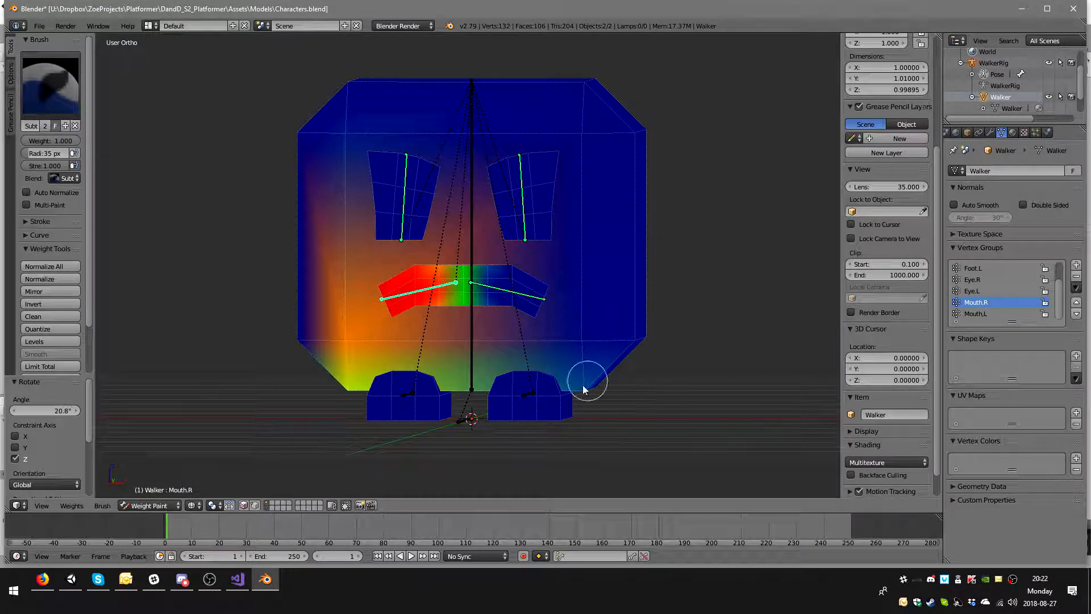
key(r)
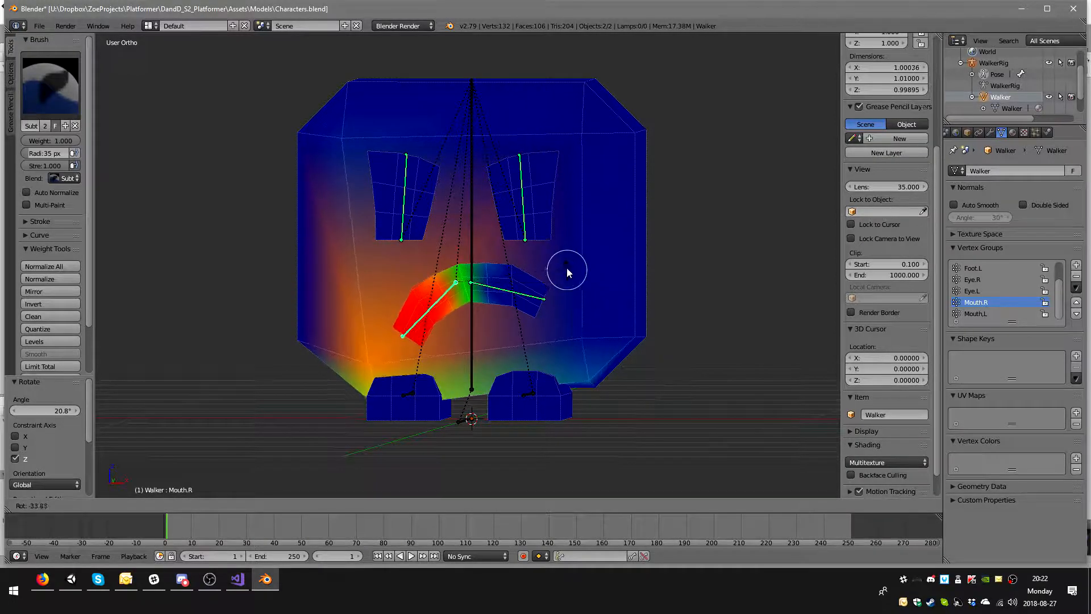
click(607, 391)
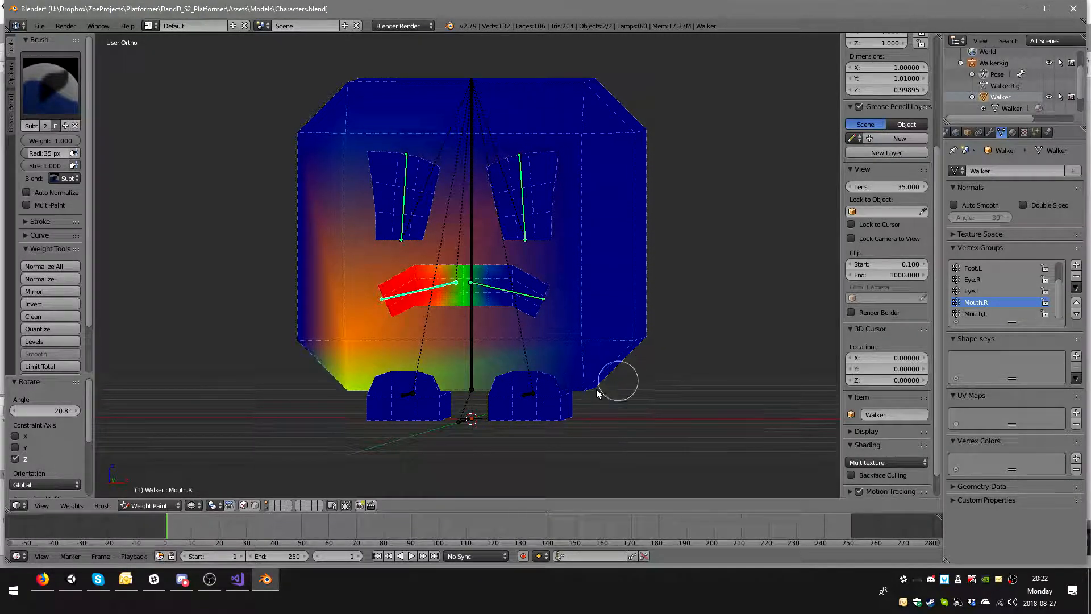
mouse_move(485, 354)
mouse_down()
mouse_move(354, 359)
mouse_move(384, 404)
mouse_up()
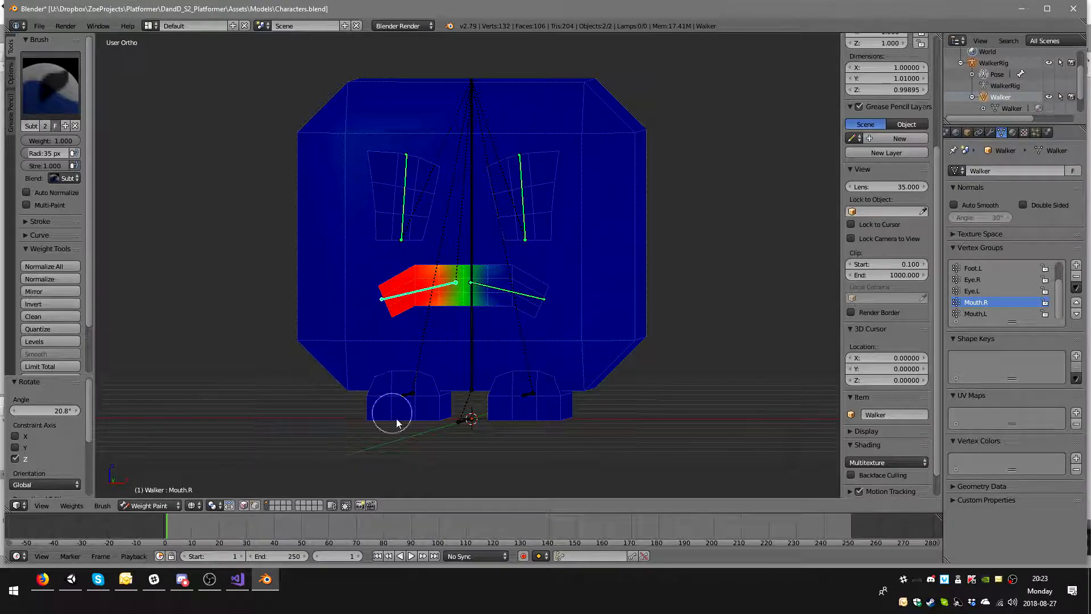
- Test-rotate the Mouth.R bone again from the front, cancelling each rotation, to check that only the mouth bends
middle_drag(316, 215, 338, 202)
middle_drag(523, 355, 508, 372)
key(r)
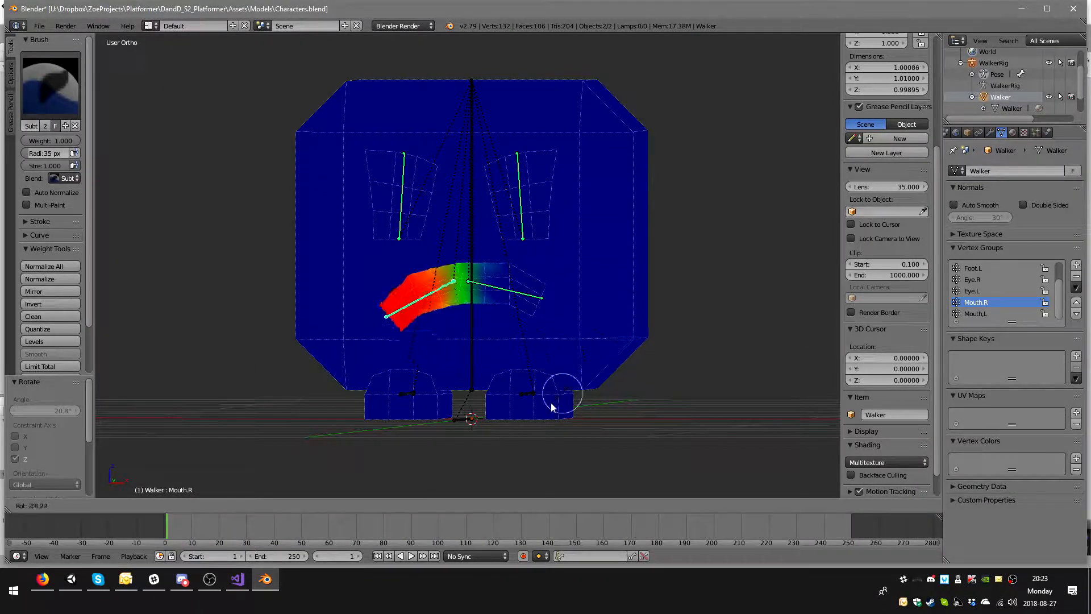
right_click(587, 373)
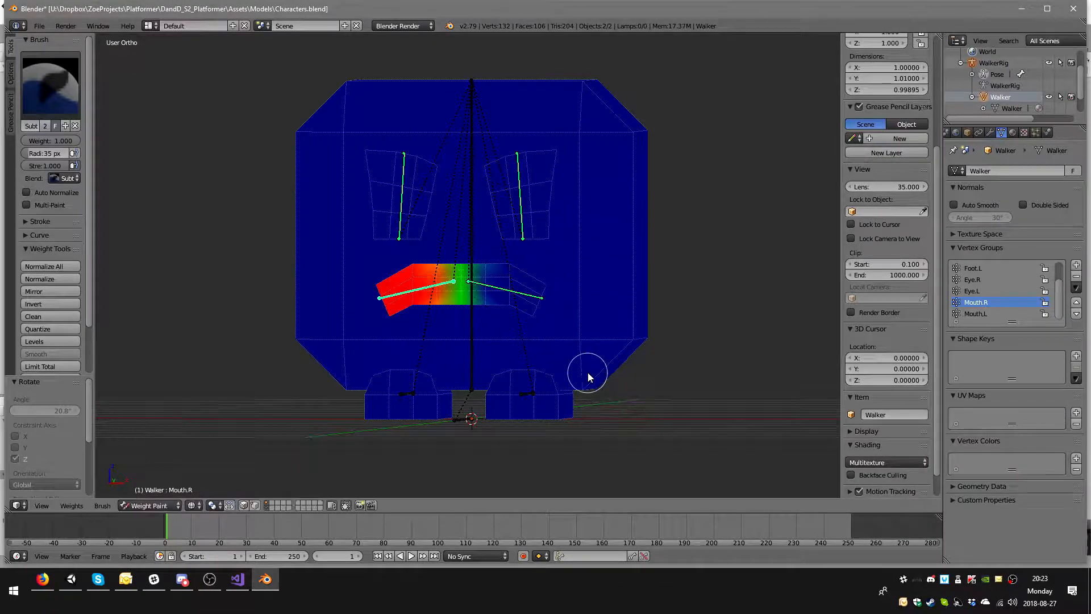
key(r)
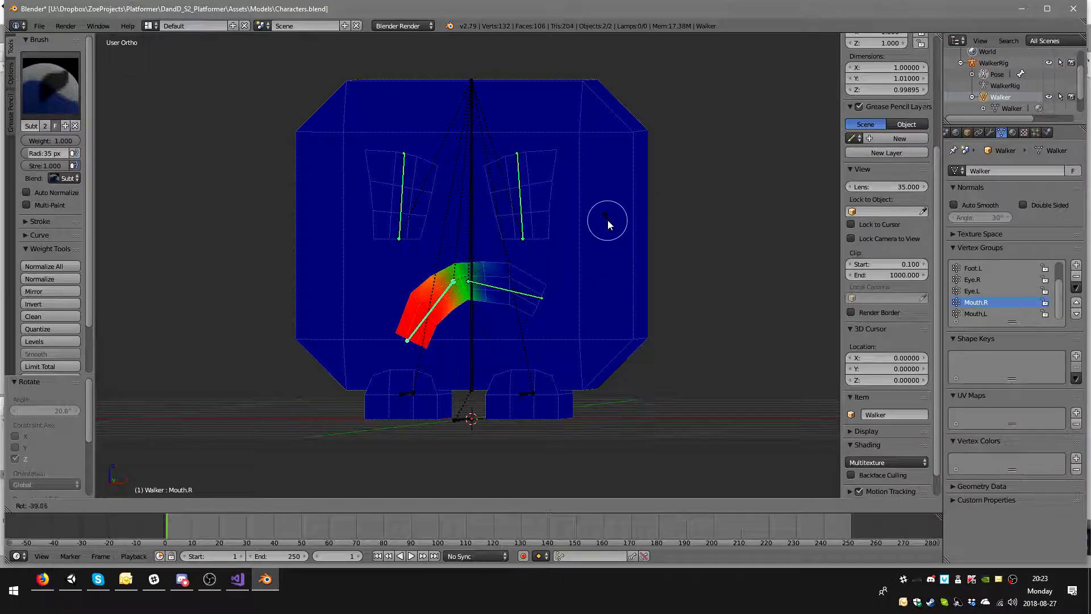
right_click(596, 342)
- Select the Body bone and test-rotate it, cancelling the rotation, to check how the whole character follows
right_click(472, 319)
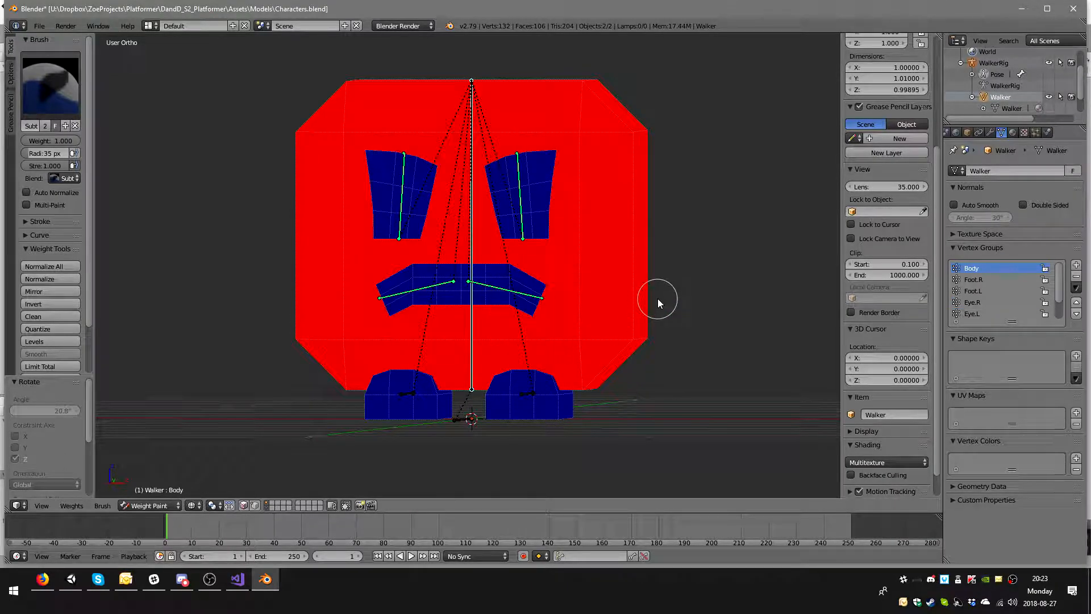
key(r)
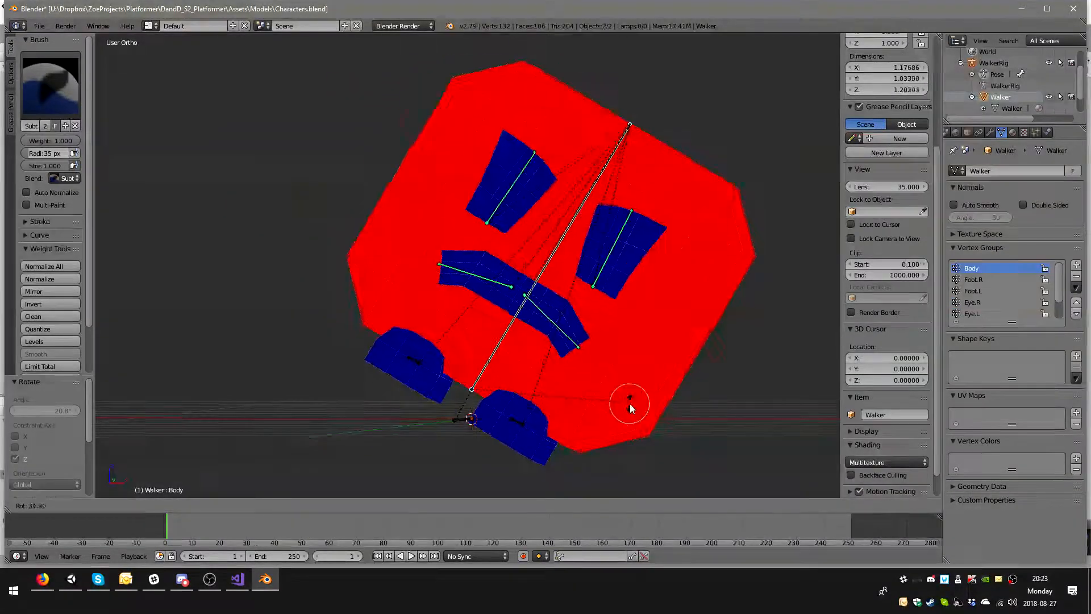
right_click(416, 404)
- Select the Foot.R bone, test-rotate it without keeping the rotation, and inspect the foot's weights from the side
right_click(410, 394)
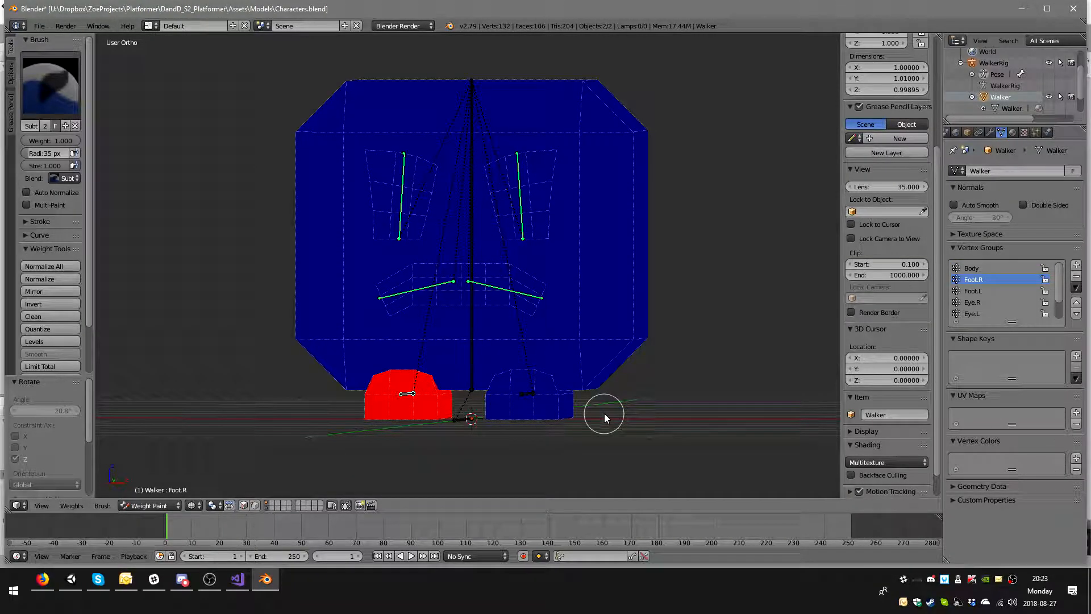
key(r)
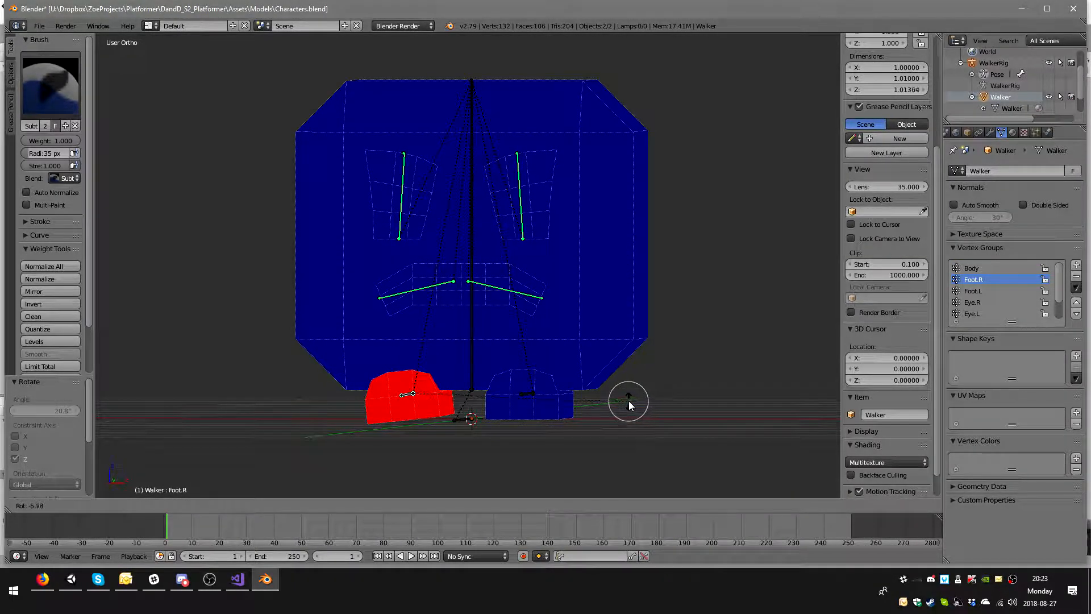
click(629, 400)
mouse_move(627, 400)
middle_down()
mouse_move(644, 370)
mouse_move(557, 372)
middle_up()
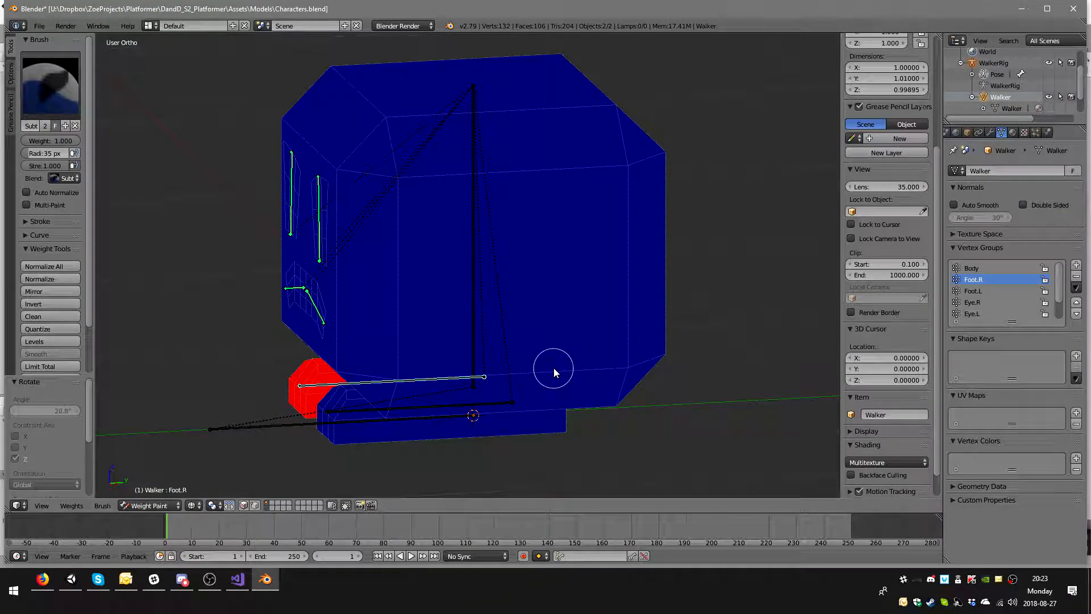
- Select the Foot.L bone, inspect its weights from the front, and save Characters.blend
right_click(404, 421)
middle_drag(416, 420, 555, 414)
right_click(510, 413)
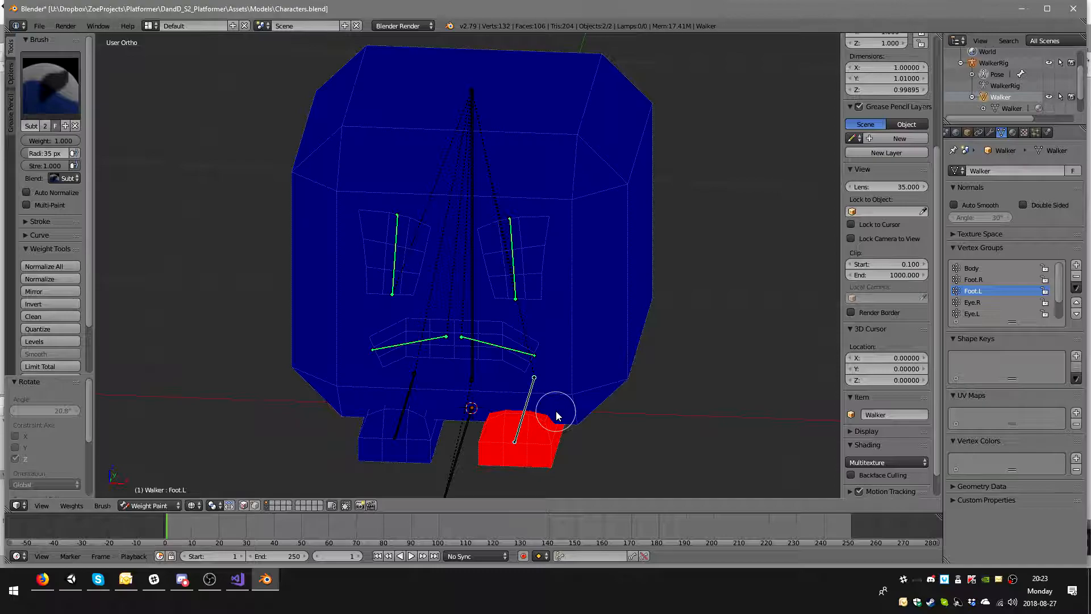
key(ctrl+s)
click(556, 411)
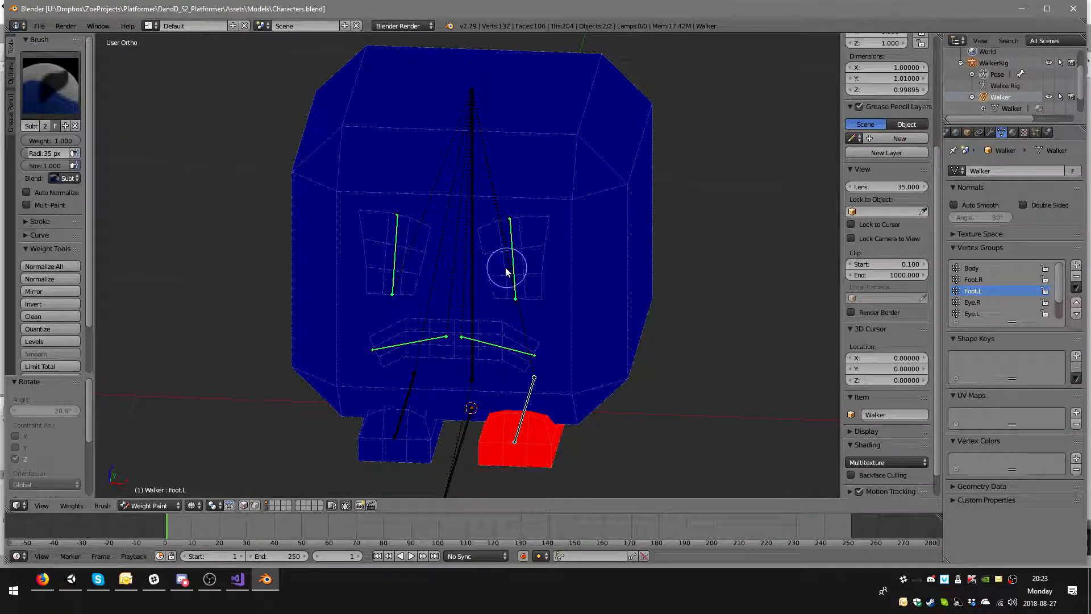
mouse_move(591, 299)
middle_down()
mouse_move(540, 272)
mouse_move(587, 290)
middle_up()
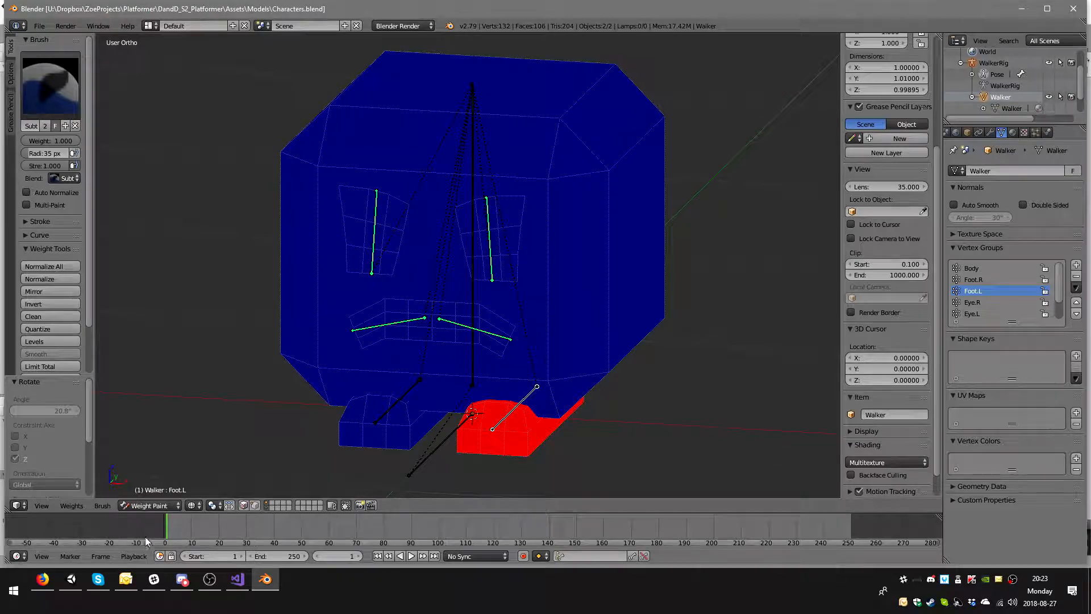
- Leave weight painting on the Walker mesh, select the WalkerRig armature's Mouth.L bone for posing, and display the model in solid shading
click(149, 505)
click(143, 485)
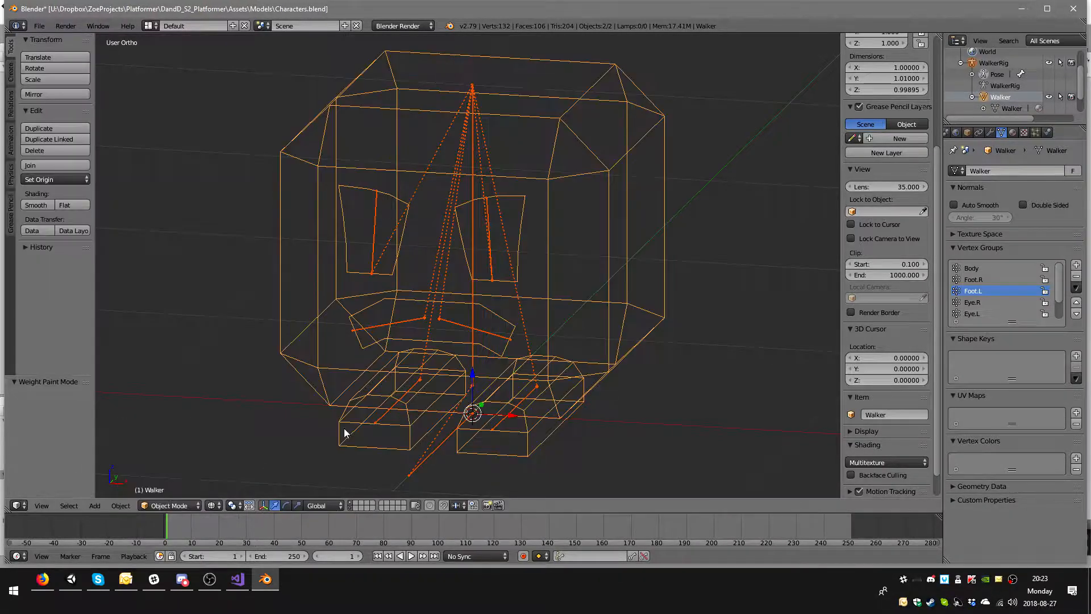
right_click(486, 334)
mouse_move(468, 340)
middle_down()
mouse_move(465, 317)
mouse_move(432, 306)
middle_up()
key(z)
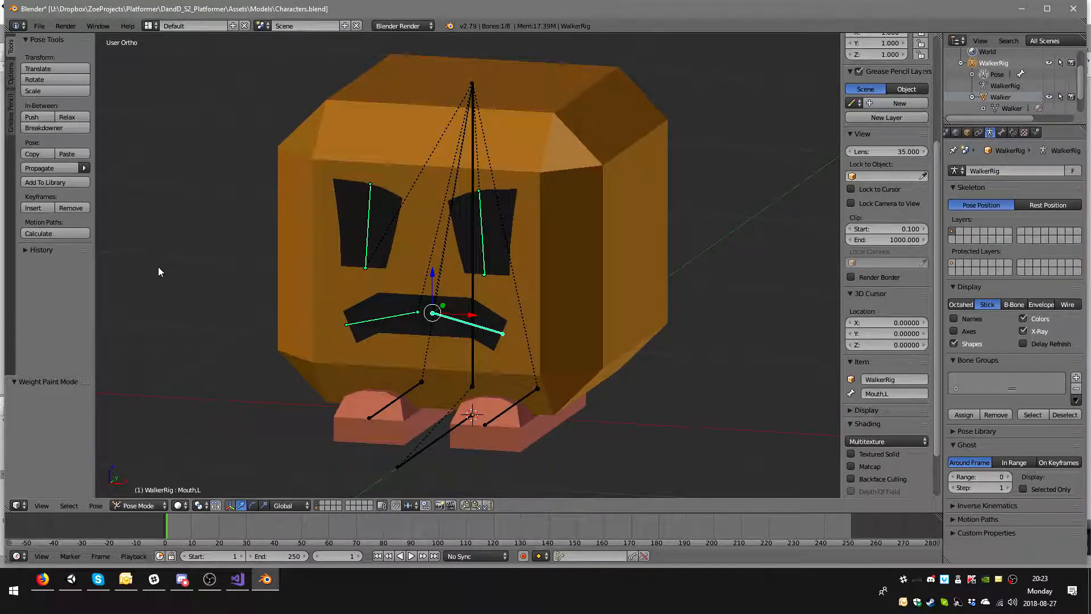
- Split the 3D view and turn the new area beside it into a Dope Sheet in Action Editor mode
drag(838, 36, 282, 85)
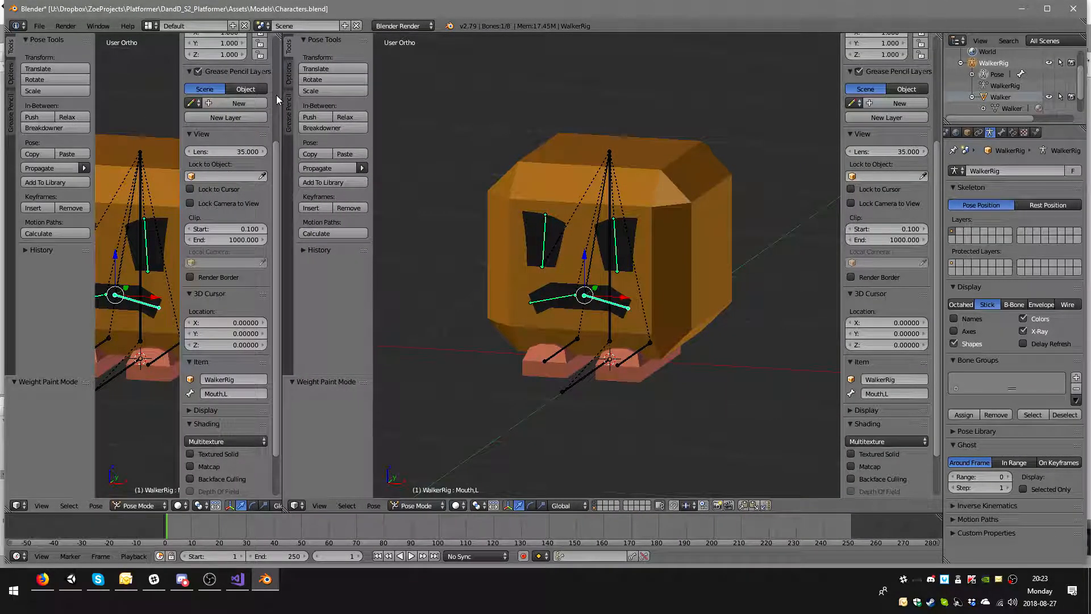
click(19, 507)
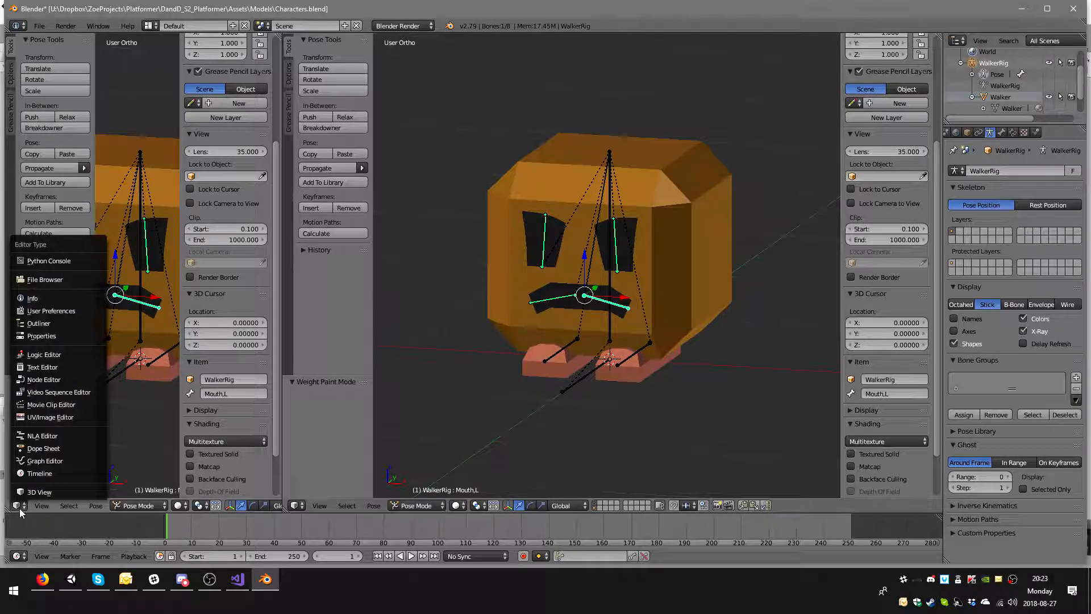
click(62, 448)
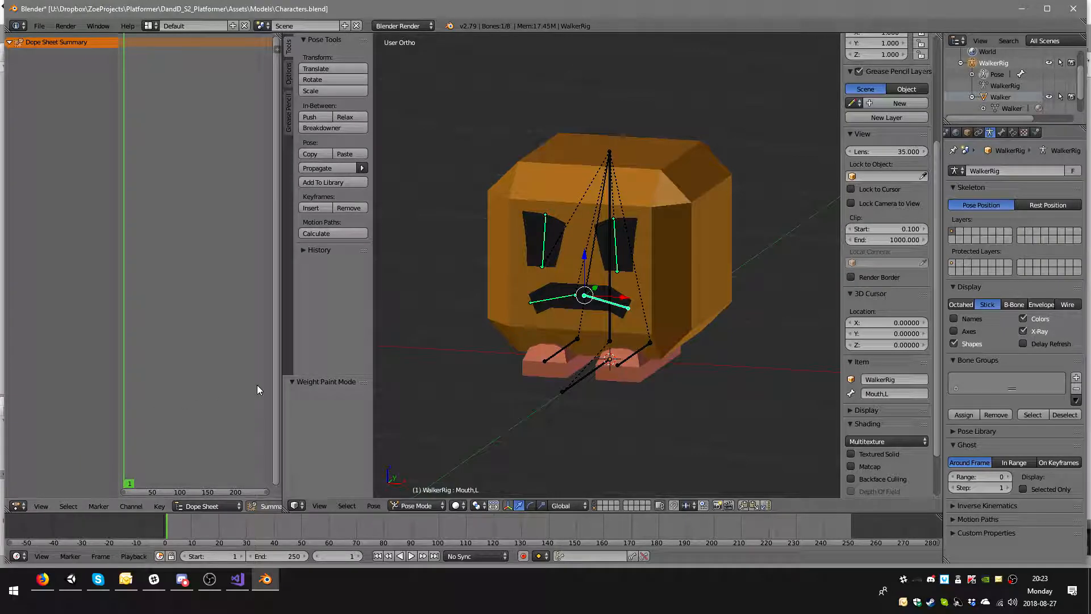
scroll(263, 507, down, 4)
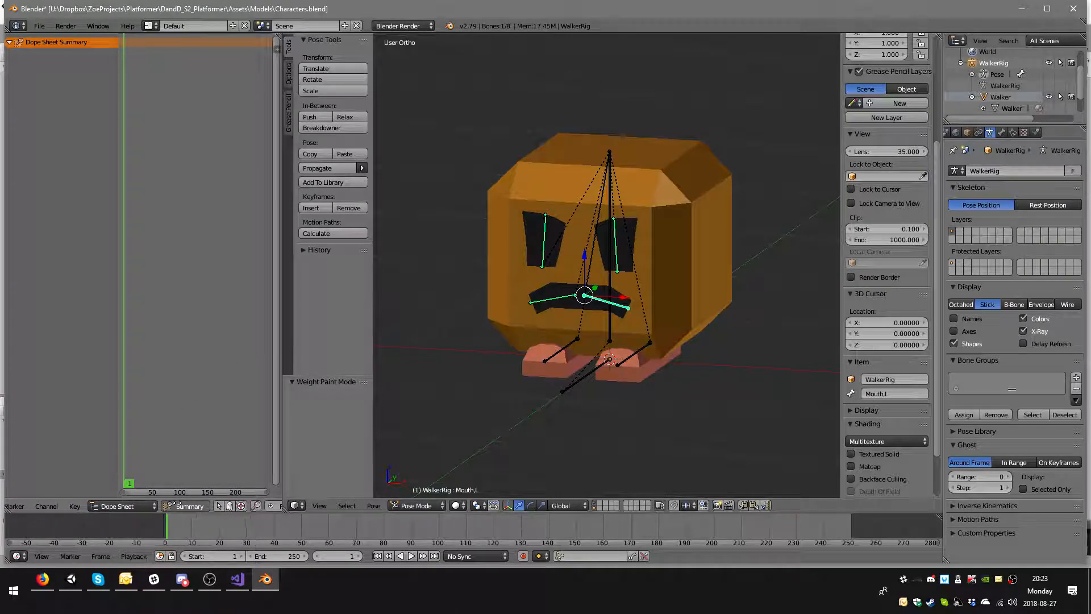
click(142, 506)
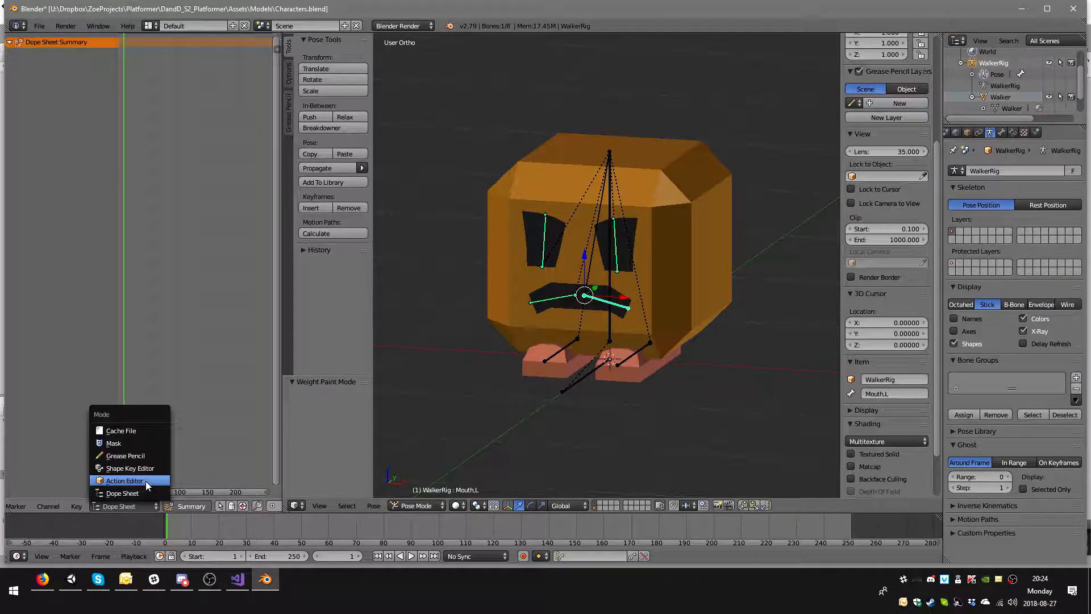
click(145, 480)
mouse_move(249, 506)
middle_down()
mouse_move(171, 506)
mouse_move(272, 506)
mouse_move(258, 506)
middle_up()
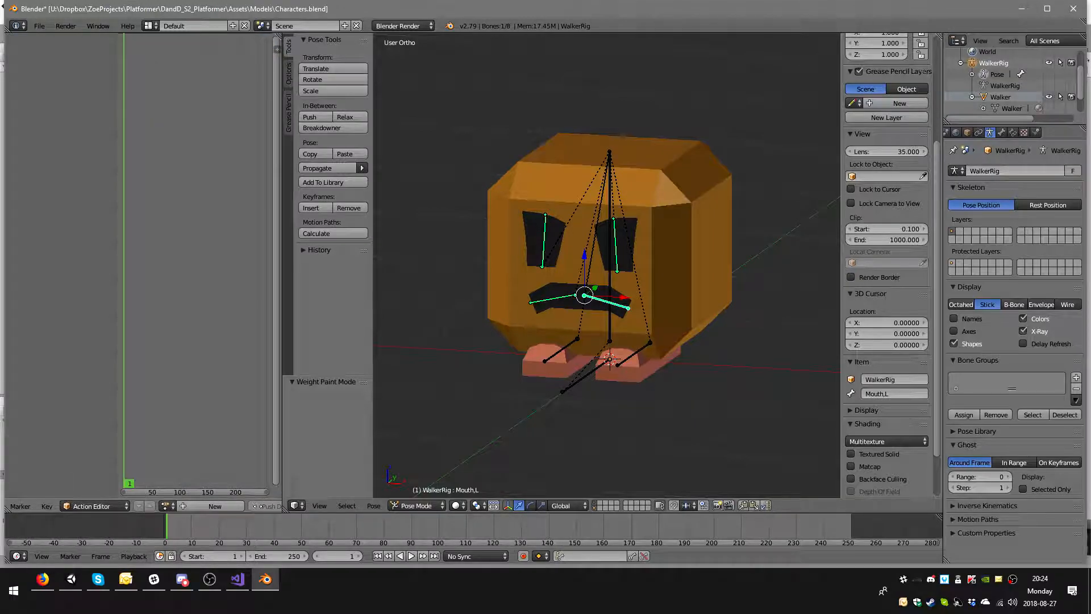
- Create a new action for WalkerRig and insert a LocRotScale keyframe for all bones at frame 1
click(205, 506)
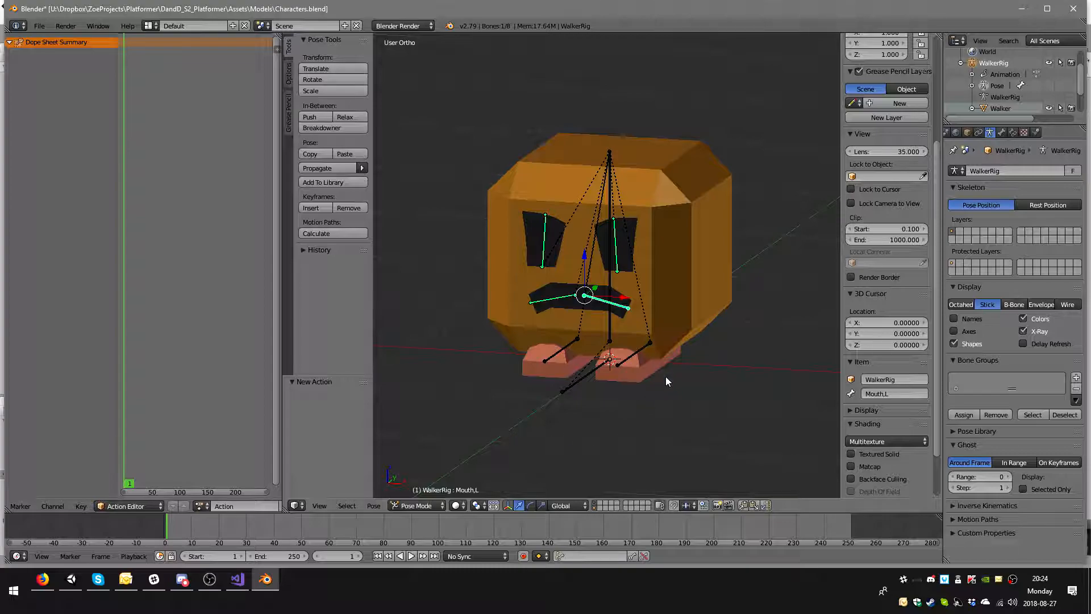
key(a)
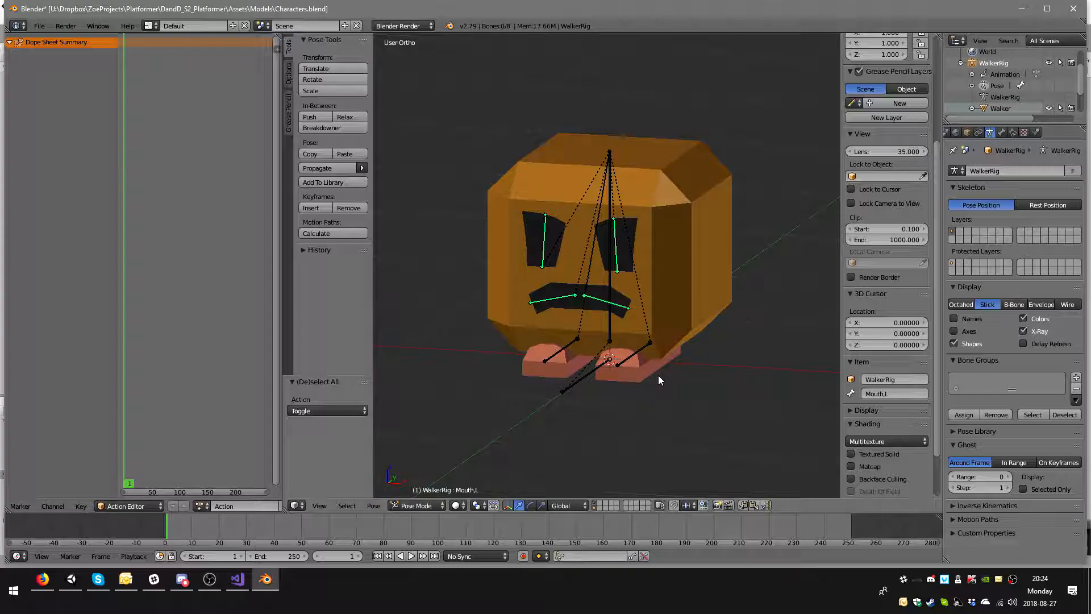
key(a)
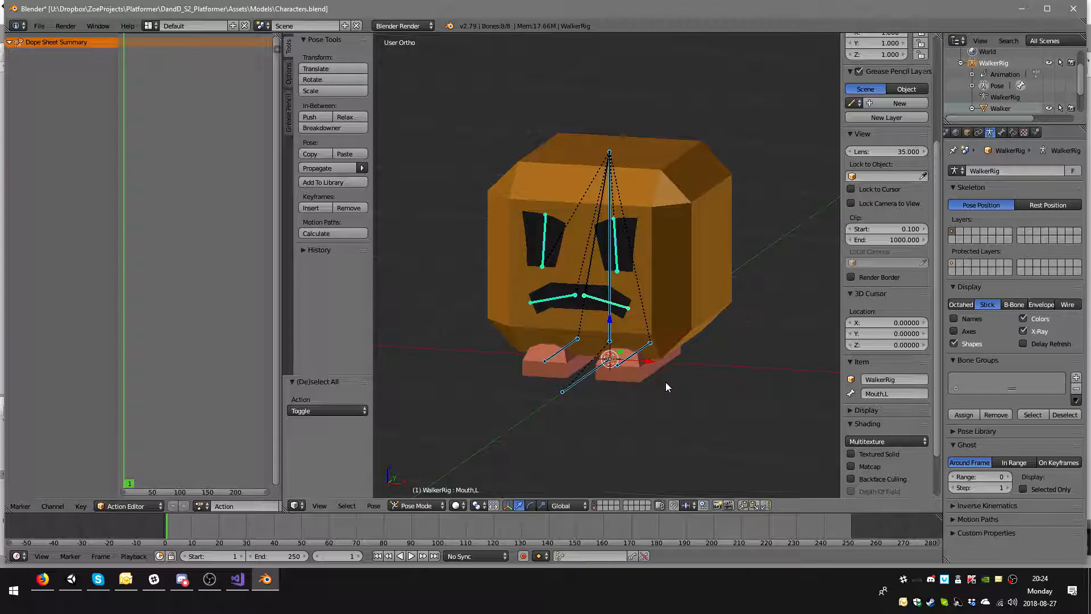
key(i)
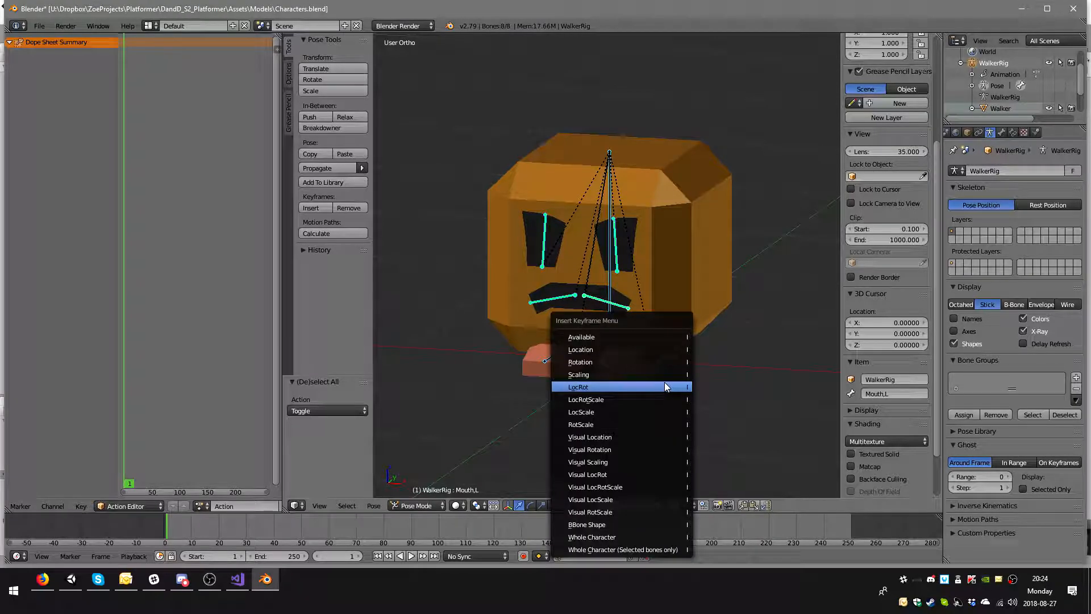
click(630, 400)
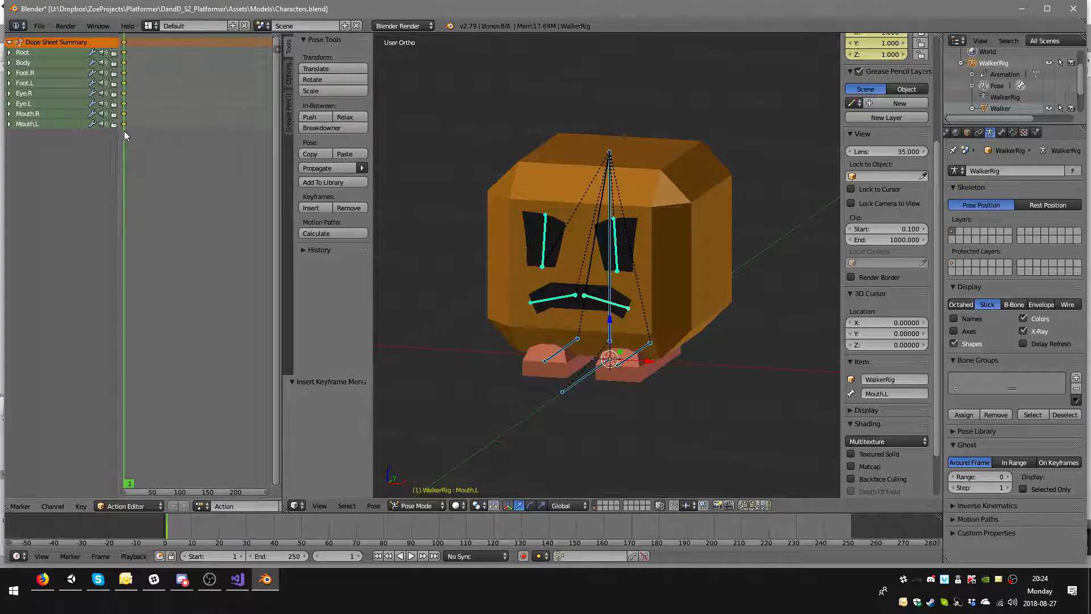
- Test-scale the Eye.R bone along the global Z axis in front view, without keeping the scaling
middle_drag(599, 234, 626, 225)
key(KP_1)
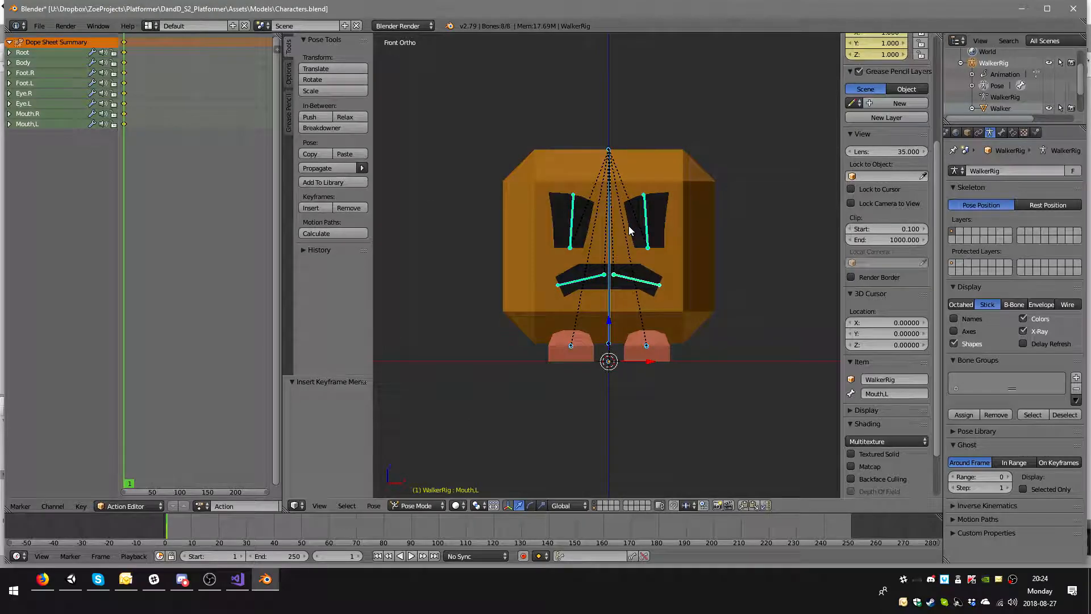
scroll(583, 207, up, 3)
right_click(548, 173)
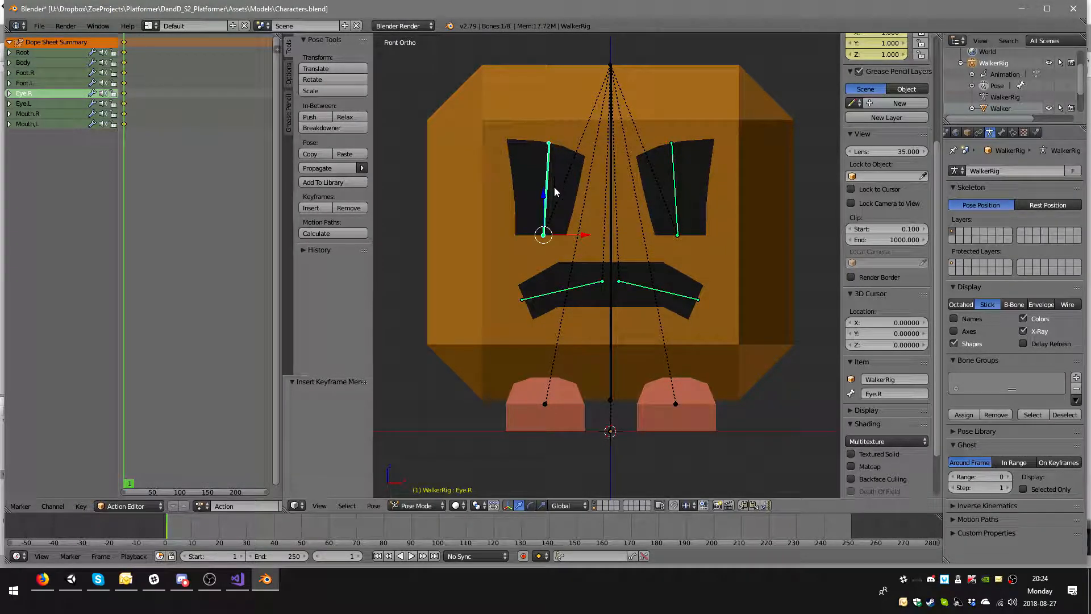
key(s)
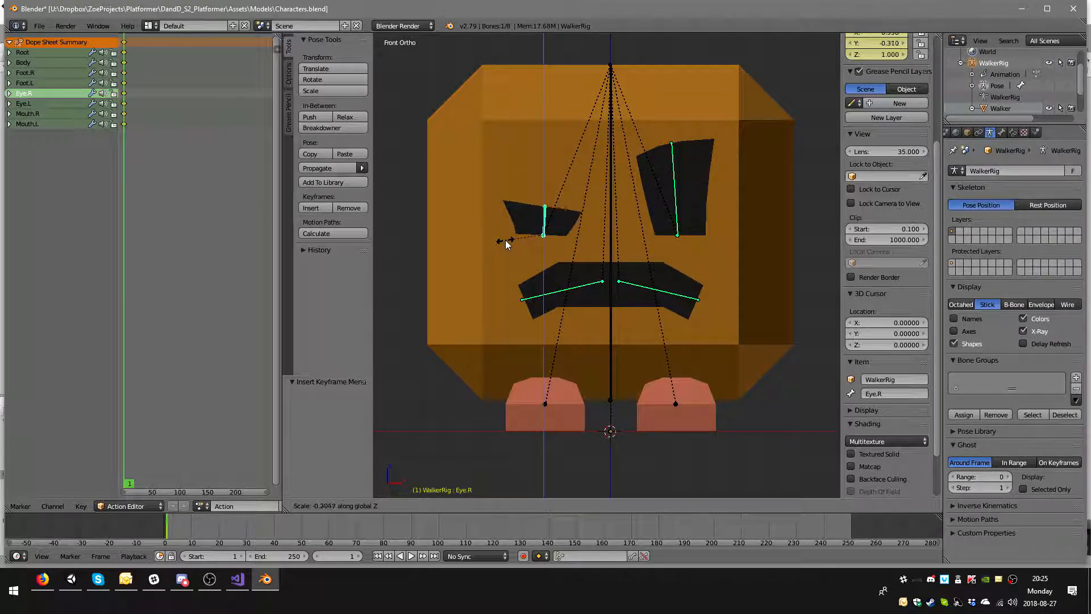
right_click(688, 281)
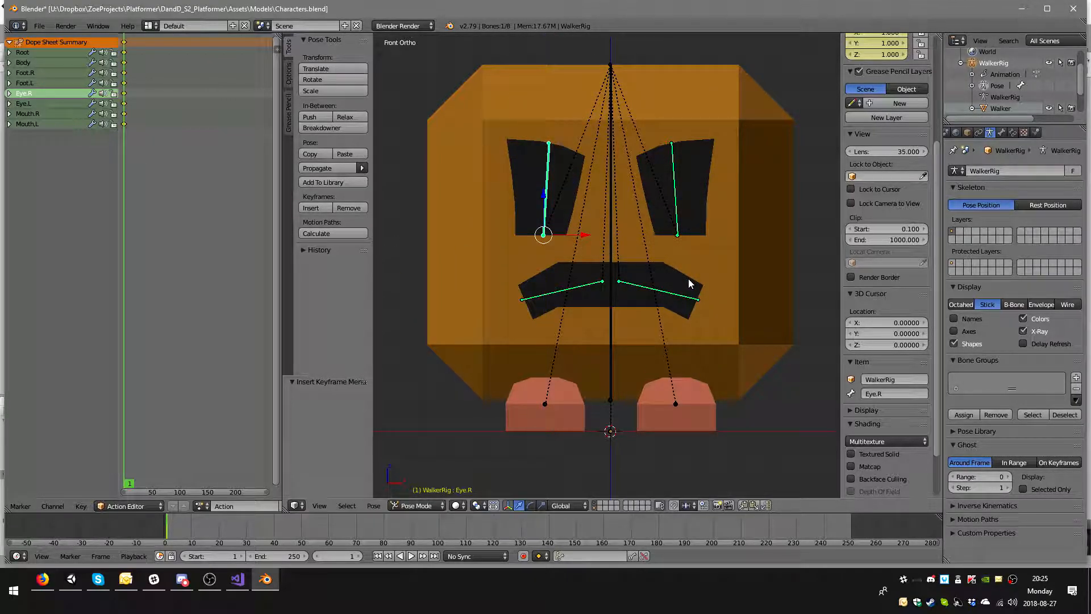
- Rotate the Mouth.R bone by about 17.7° and the Mouth.L bone by about -15° to try out a raised mouth
right_click(577, 287)
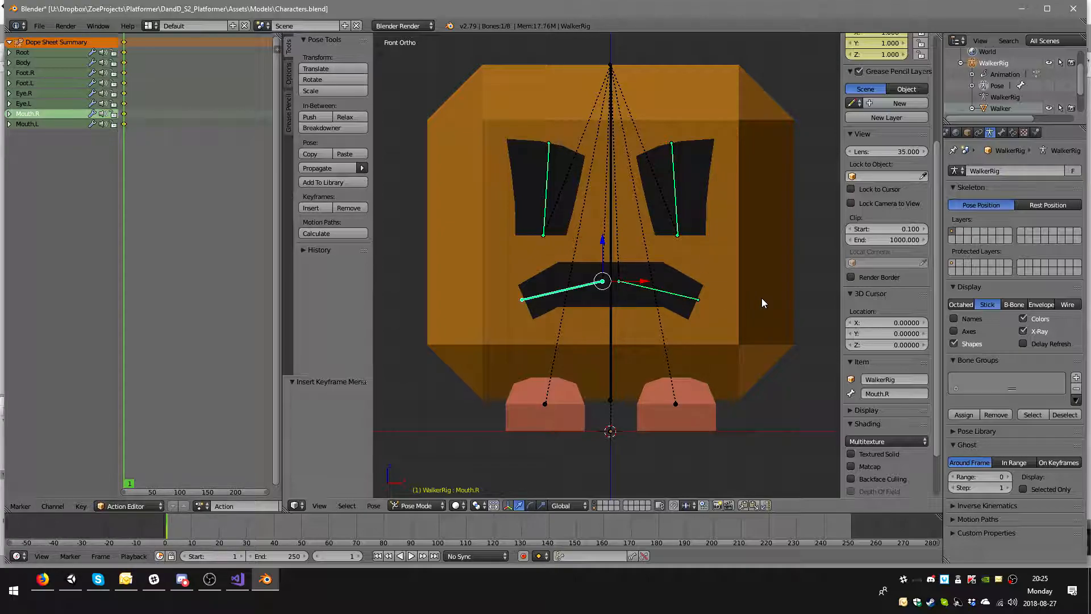
key(r)
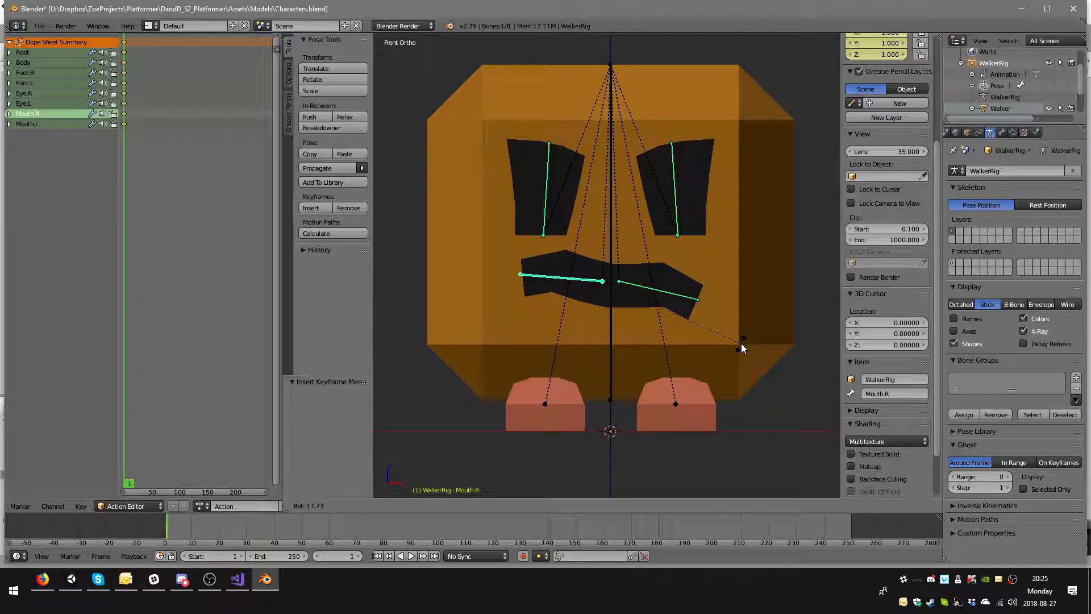
click(741, 343)
right_click(670, 298)
key(r)
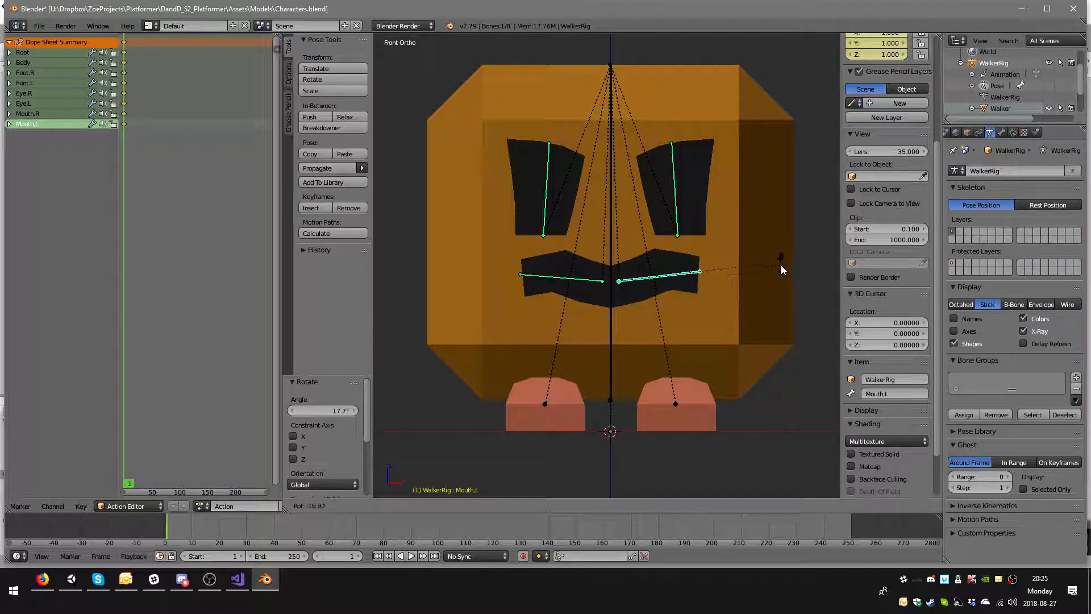
click(779, 277)
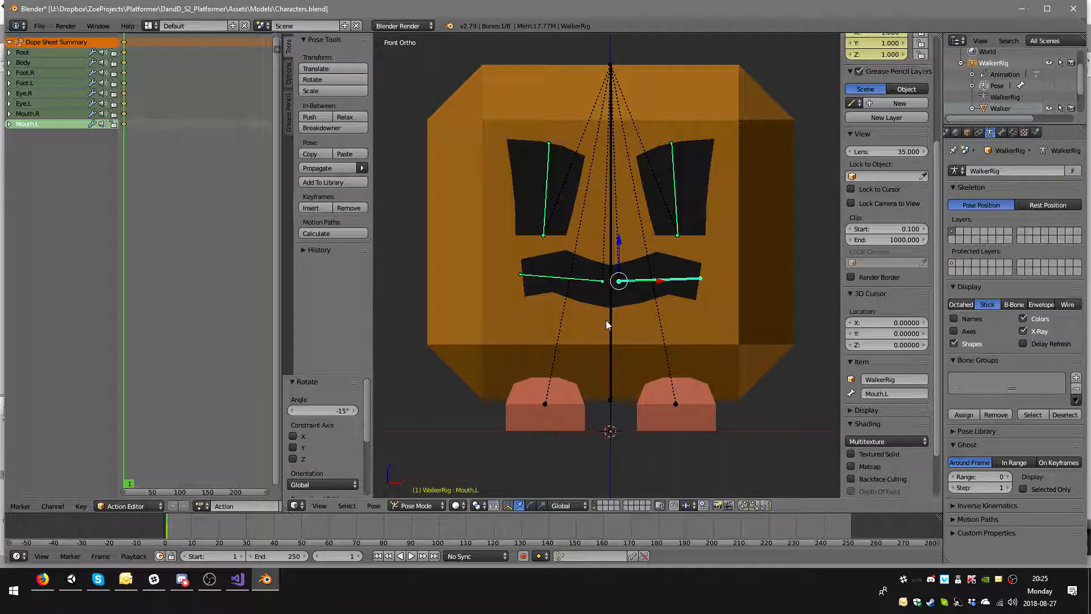
- Clear the pose rotations of the Mouth.L and Mouth.R bones
key(alt+r)
right_click(575, 290)
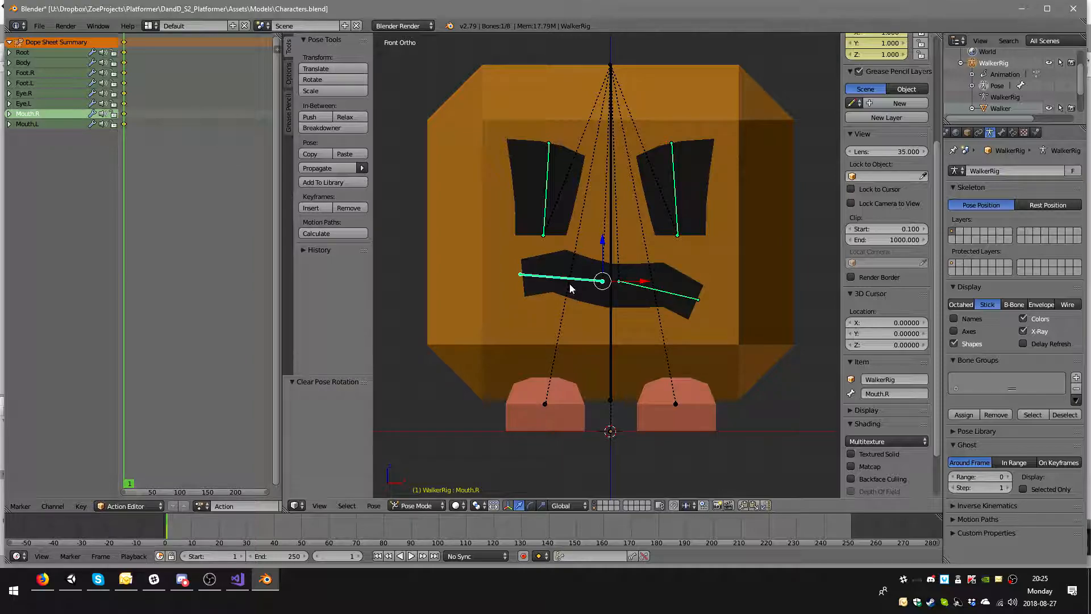
key(alt+r)
- Select the Body bone and tilt it by about 1.9° in front view
right_click(546, 402)
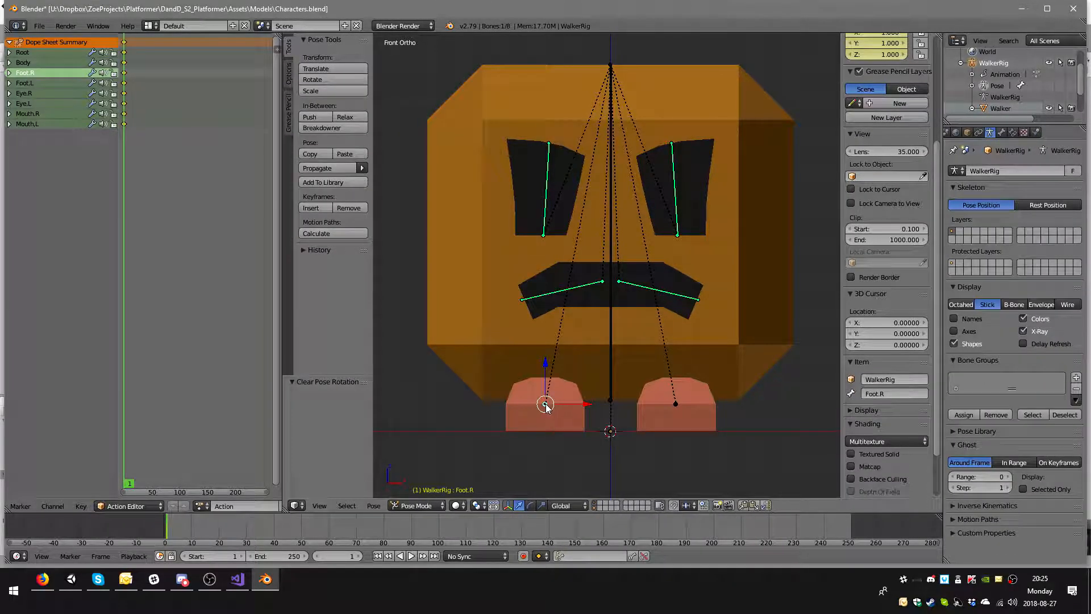
right_click(611, 381)
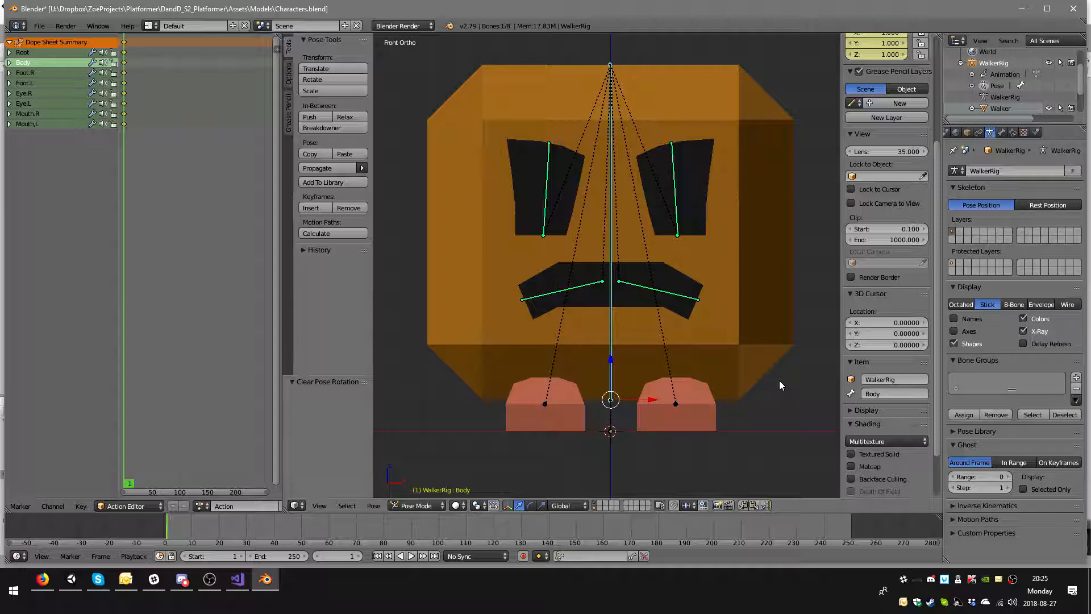
key(r)
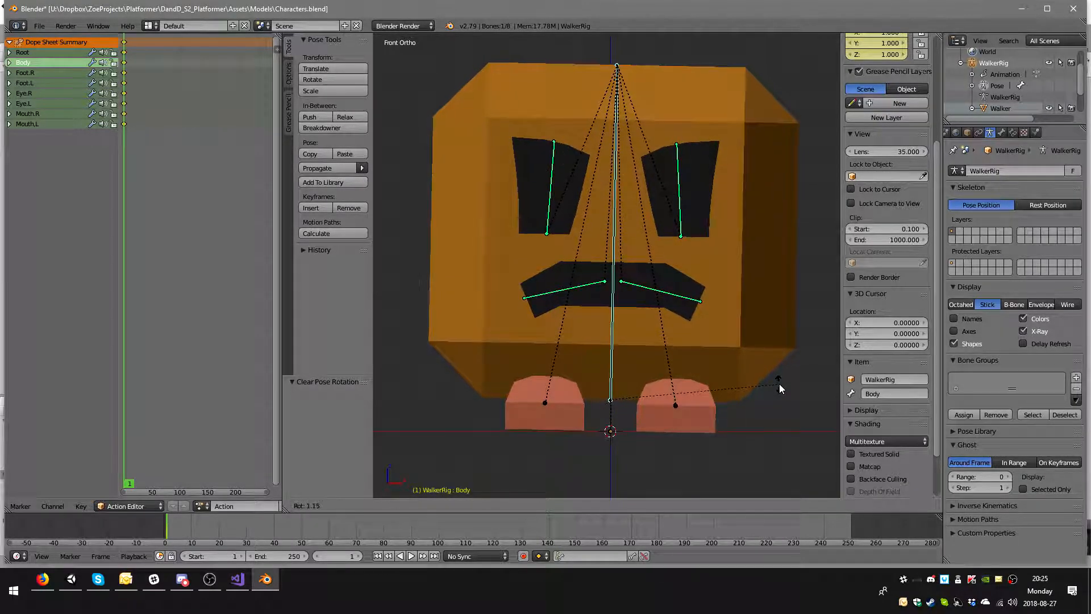
click(779, 387)
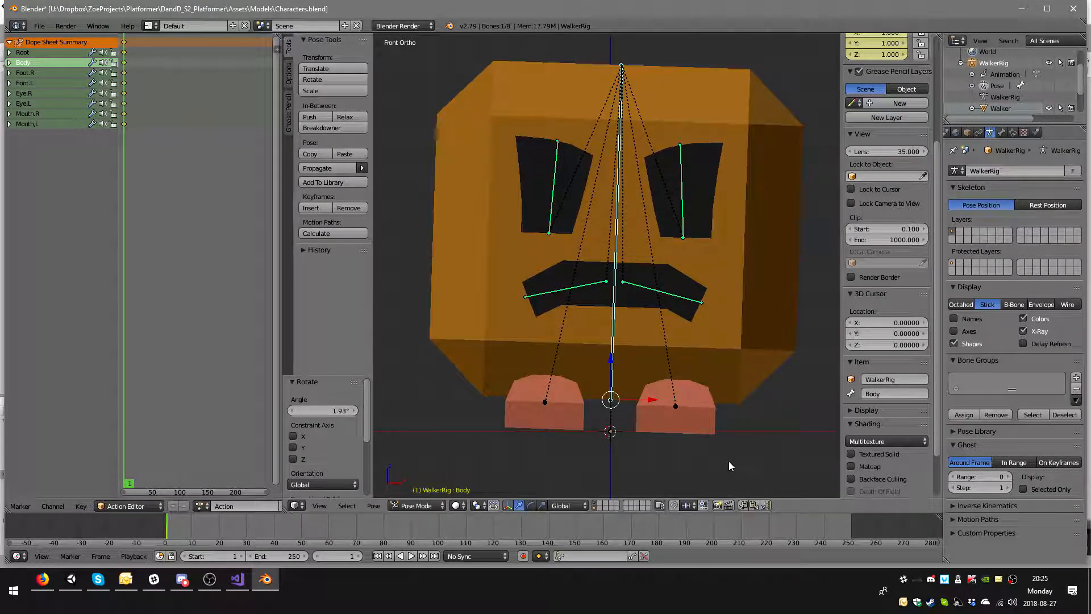
- Rotate the Foot.R bone by about -1.3° and move it about 0.012 down and 0.002 in negative X
right_click(545, 401)
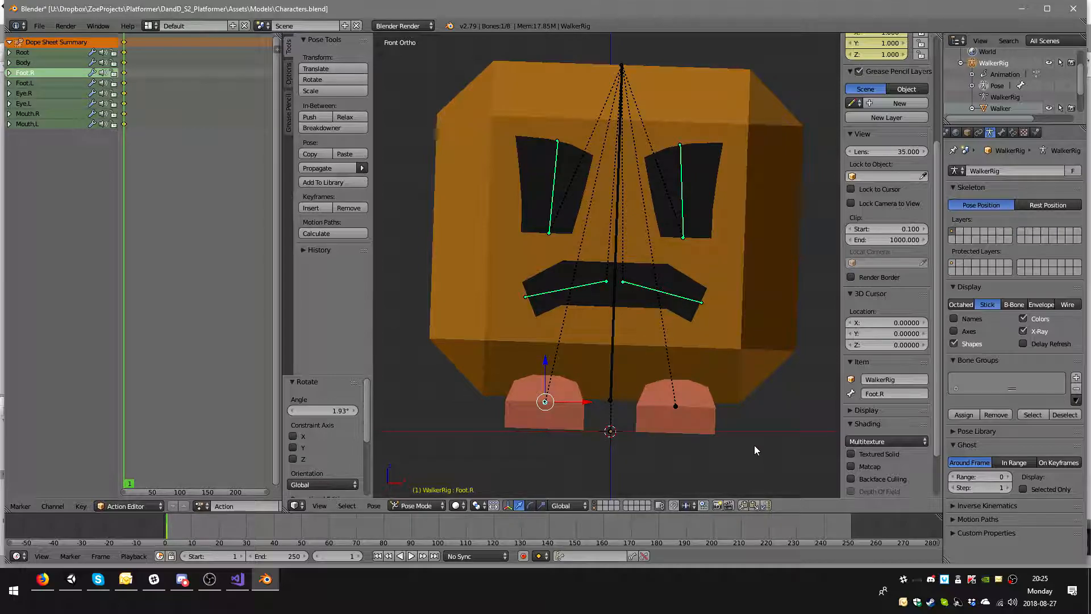
key(r)
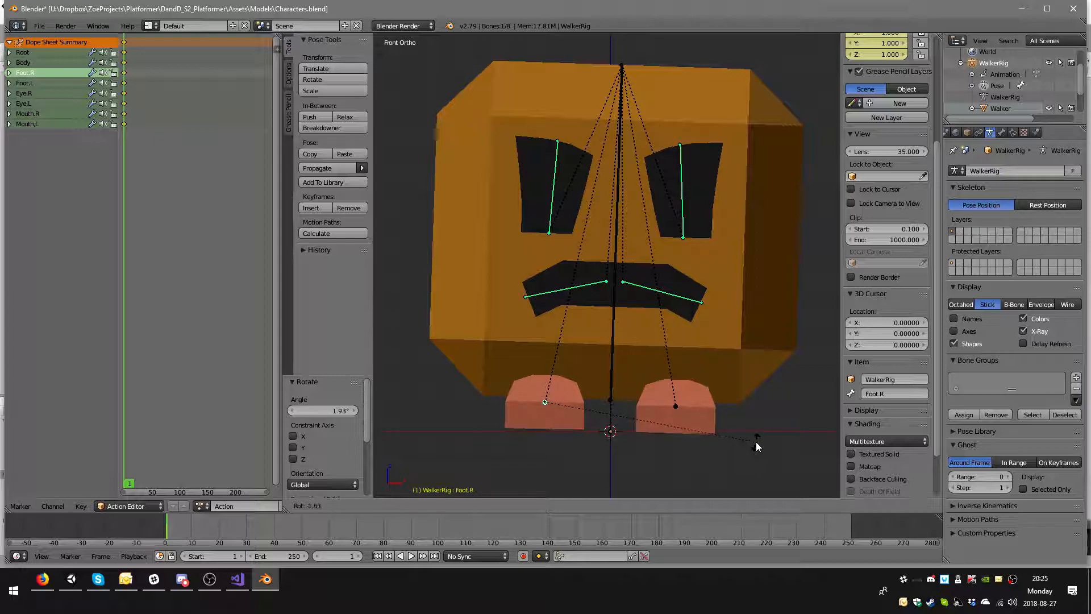
click(757, 445)
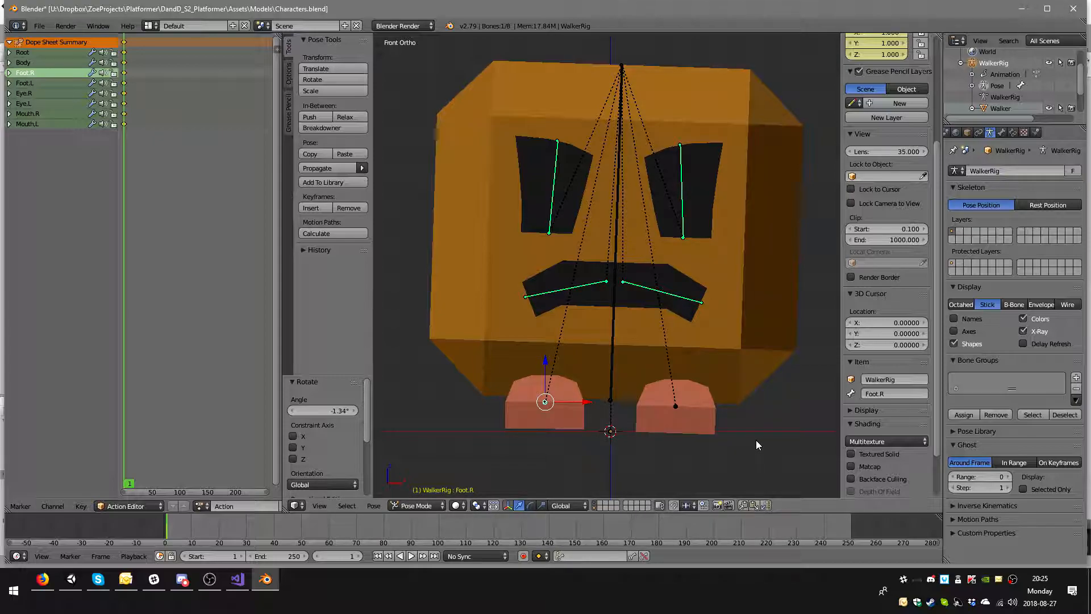
key(g)
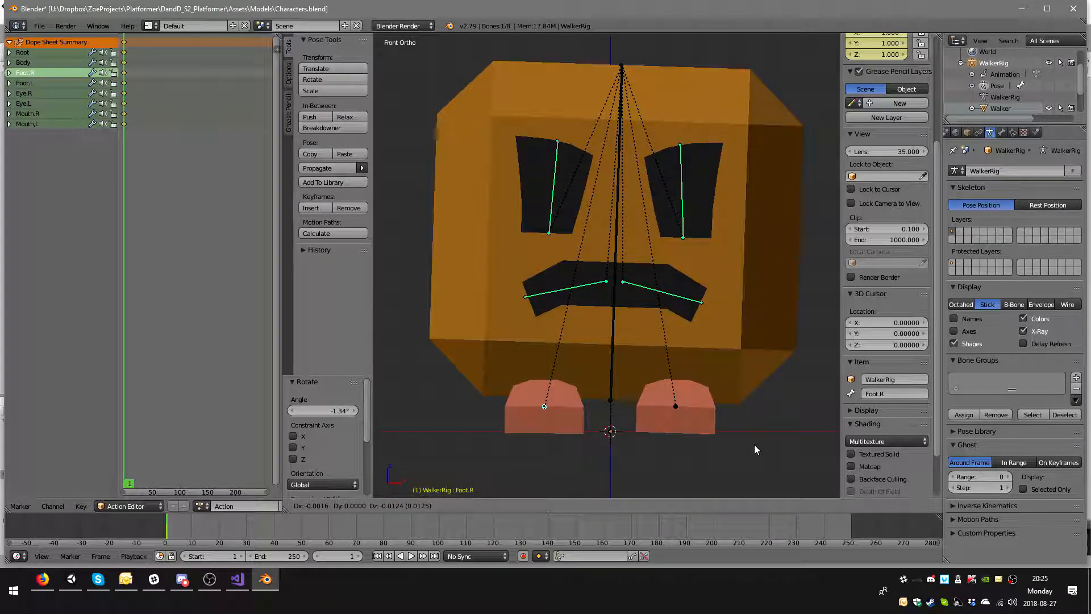
click(755, 444)
- Move the Foot.L bone about 0.005 in X and 0.002 down, and rotate it by about -1.85°
right_click(680, 407)
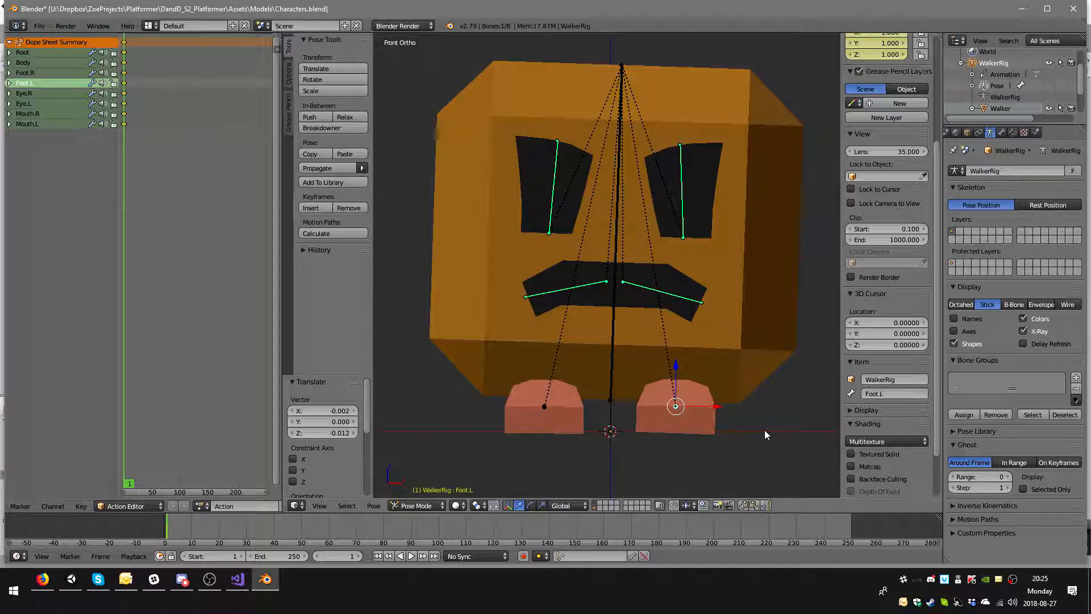
key(g)
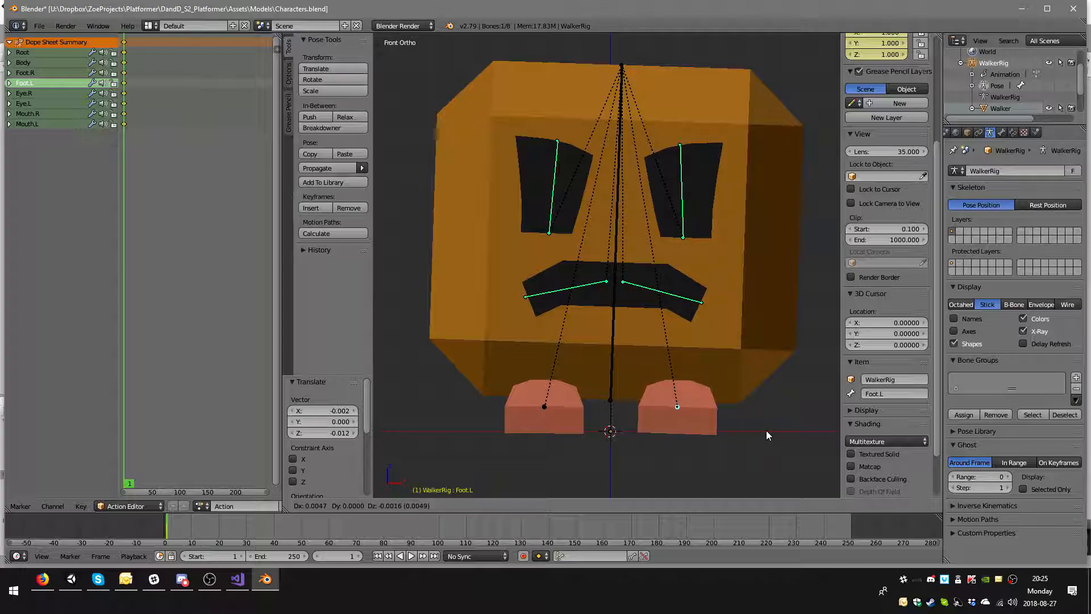
click(767, 431)
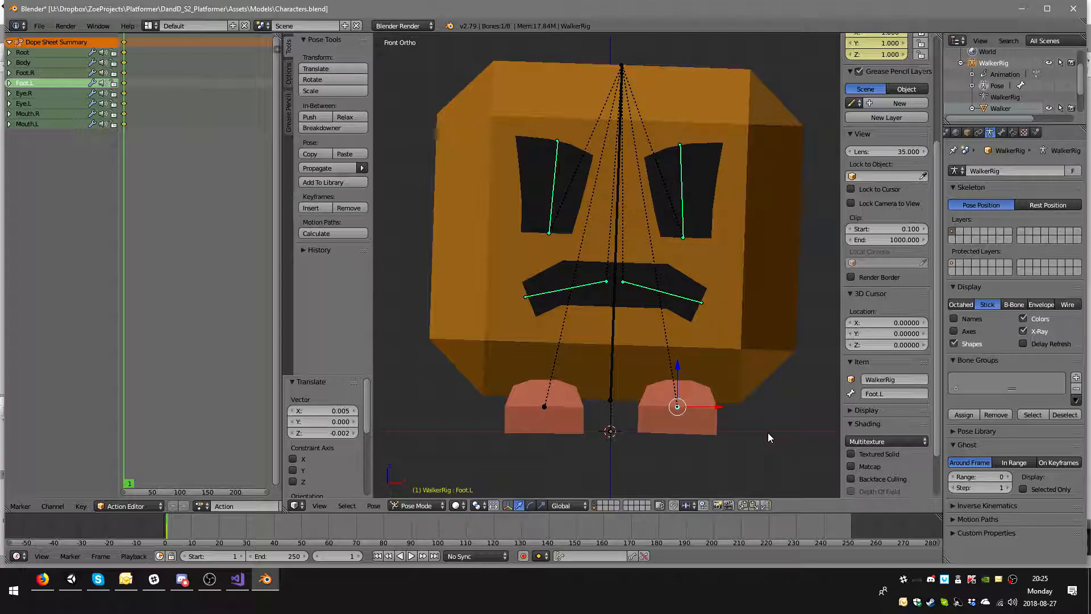
key(r)
click(768, 429)
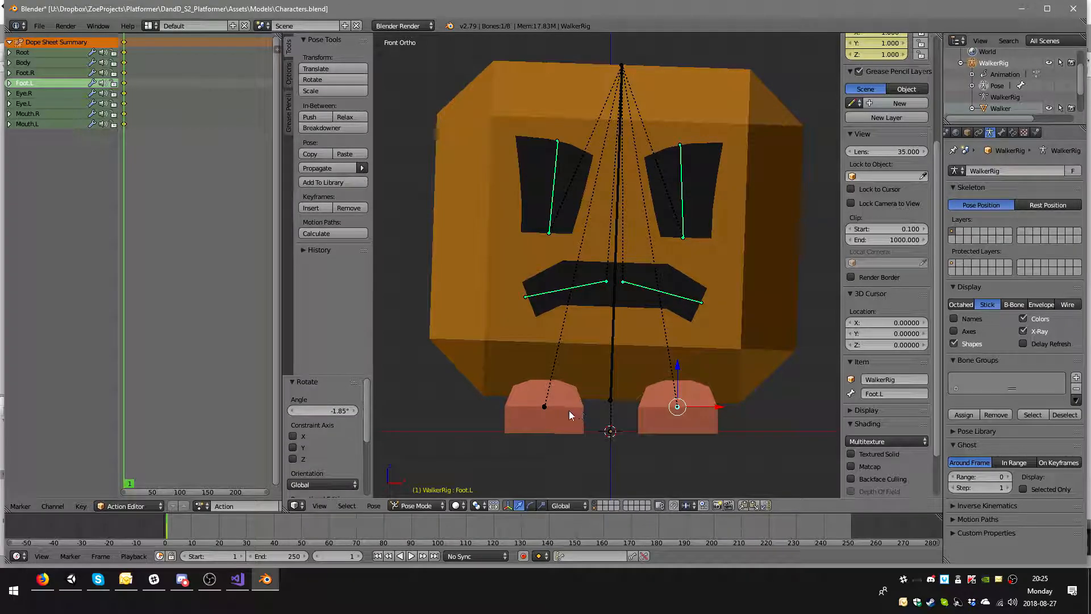
- Raise the Foot.R bone by about 0.043 with a 0.003 shift in X, and rotate it by about 2.4°
right_click(574, 412)
key(g)
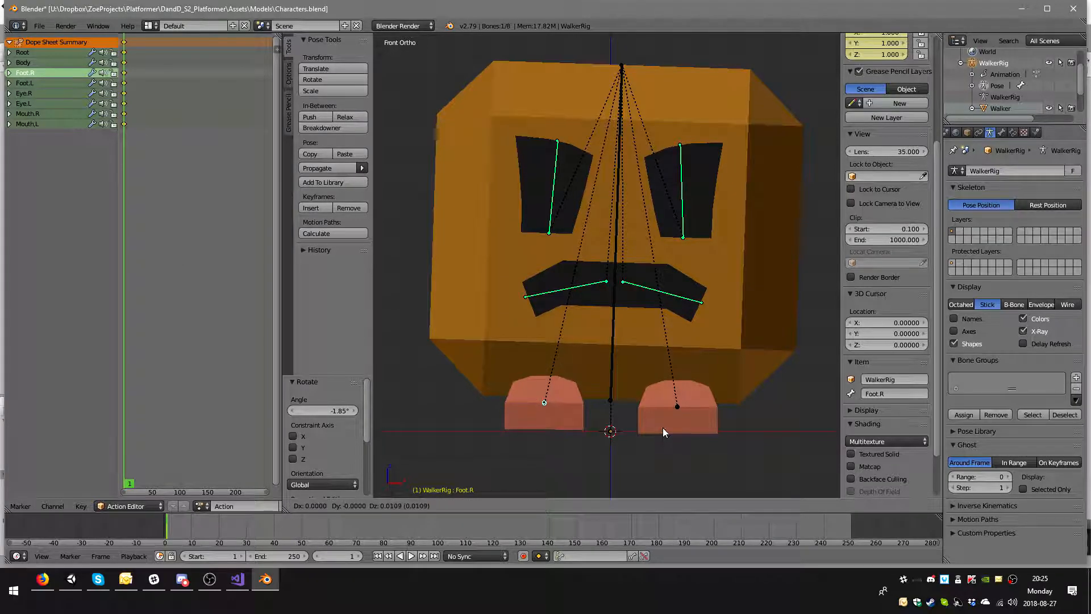
click(666, 416)
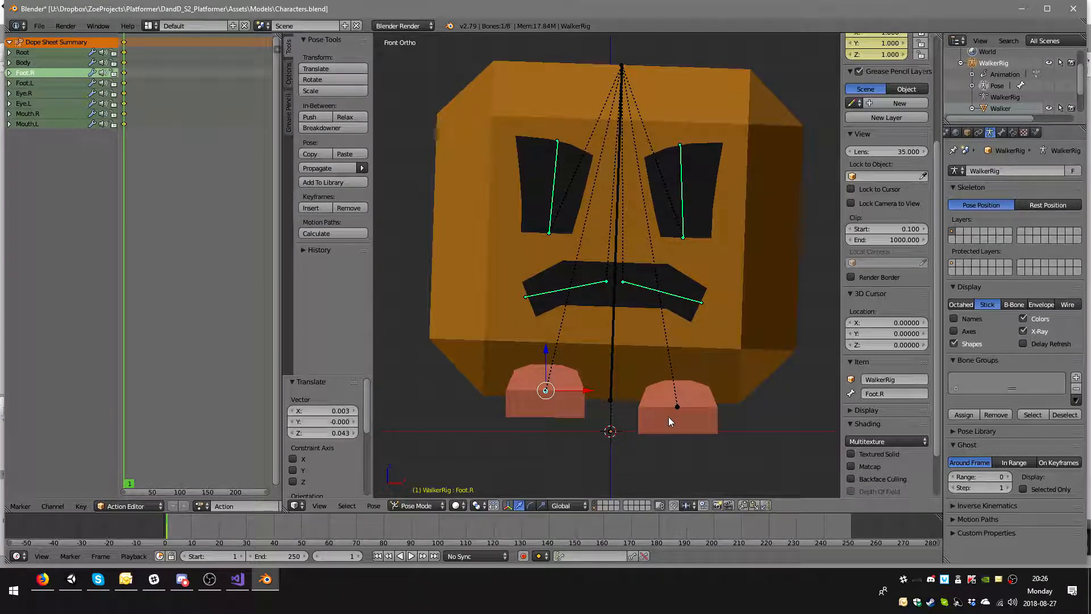
key(r)
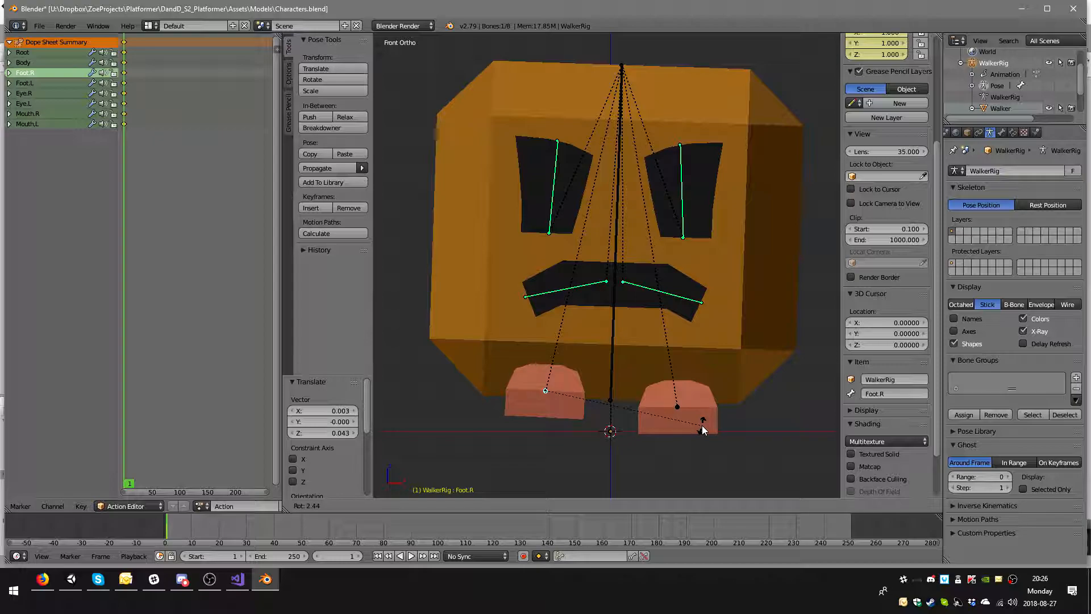
click(702, 426)
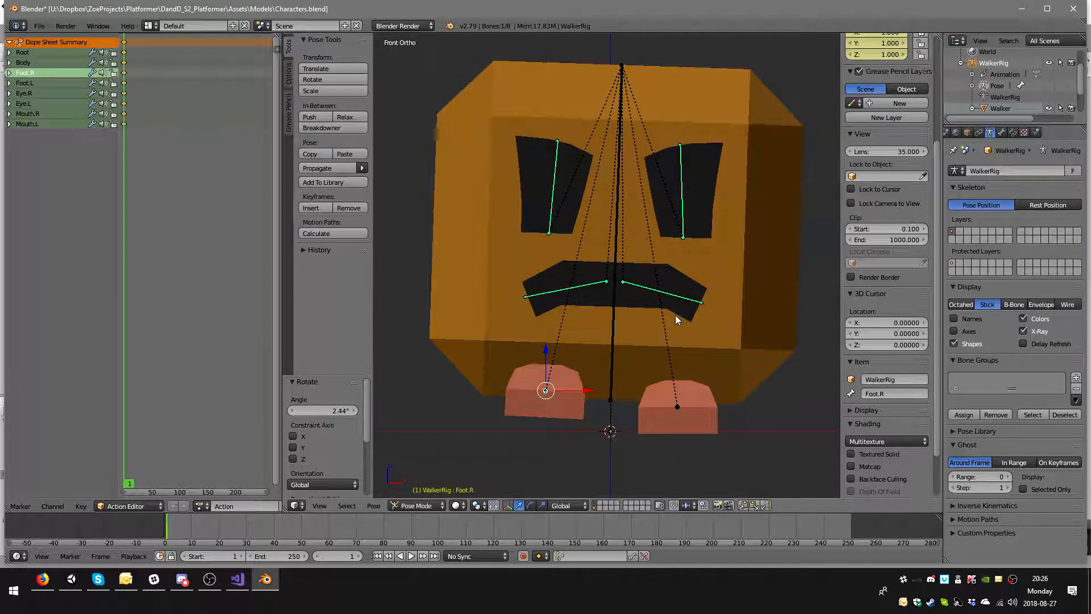
- Select all bones of the rig and insert a LocRotScale keyframe at frame 1
right_click(682, 169)
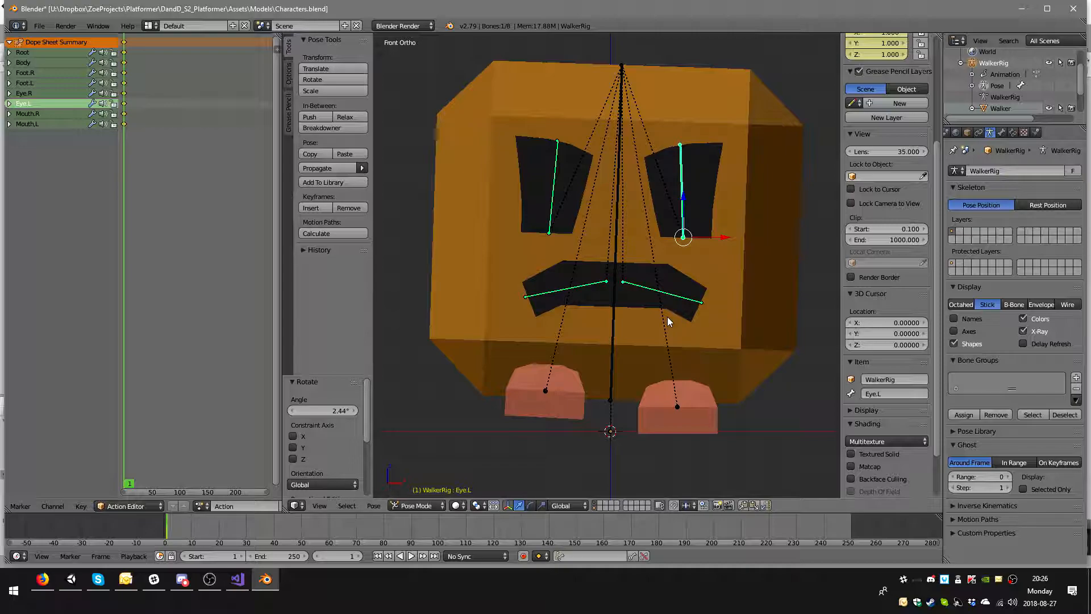
key(a)
key(a)
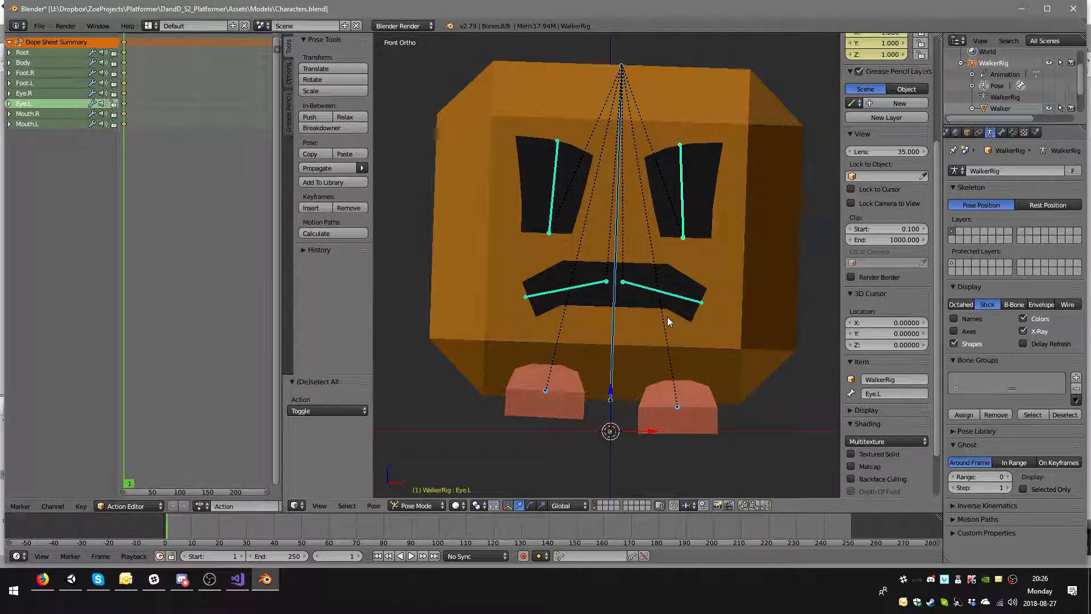
key(i)
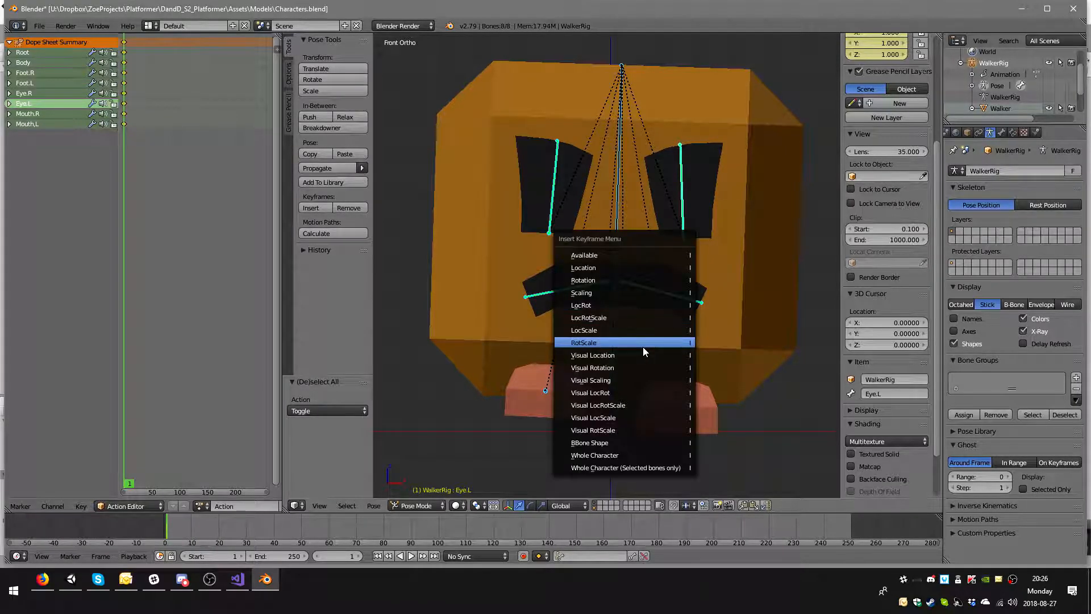
click(638, 319)
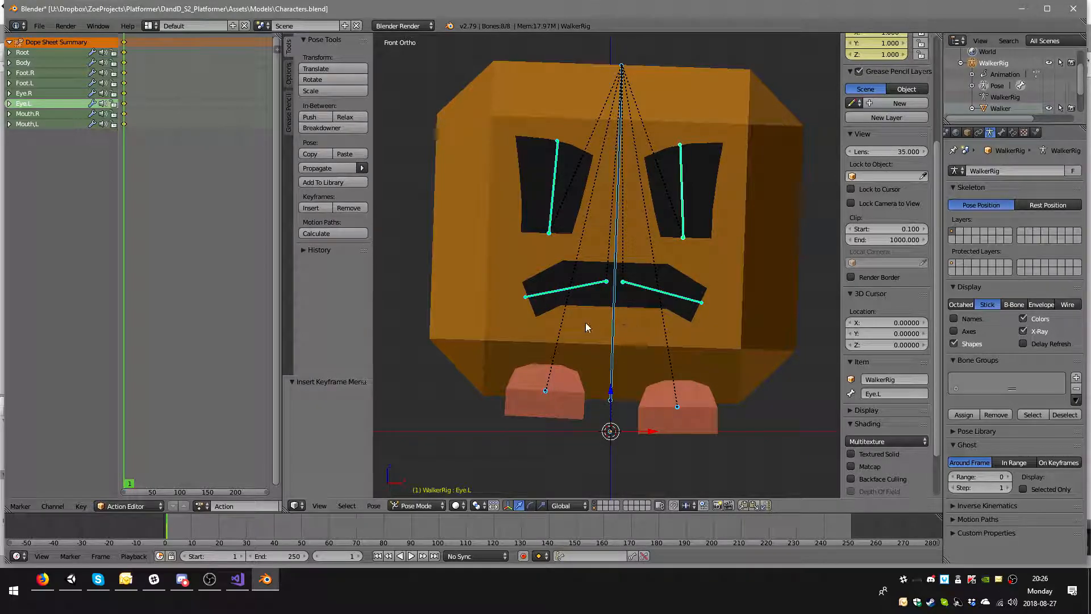
- Duplicate the first-frame keyframes of all bones to about frame 15 in the Action Editor
click(124, 44)
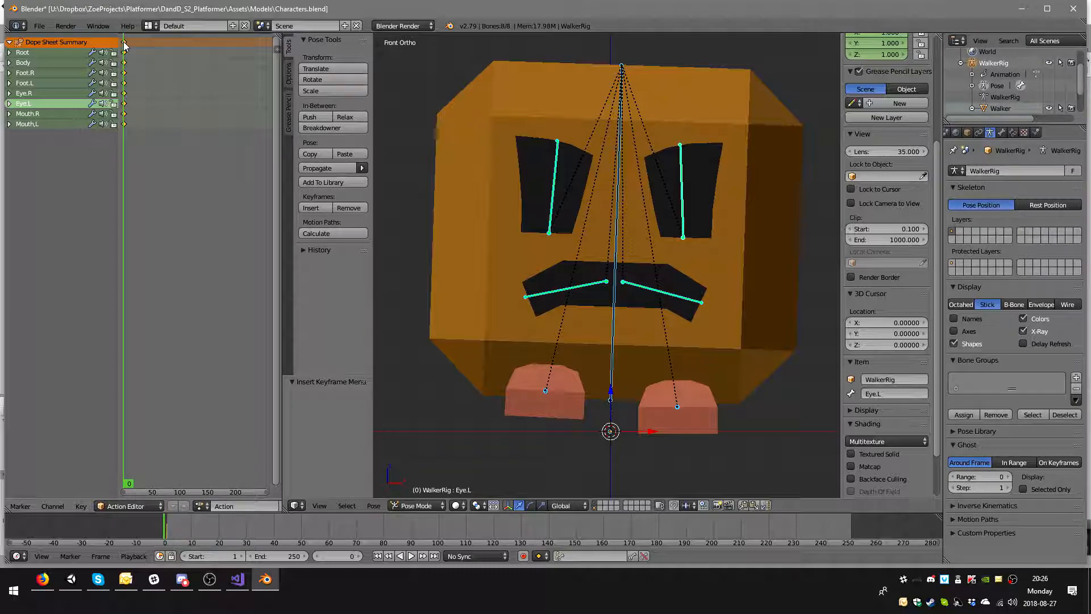
key(shift+d)
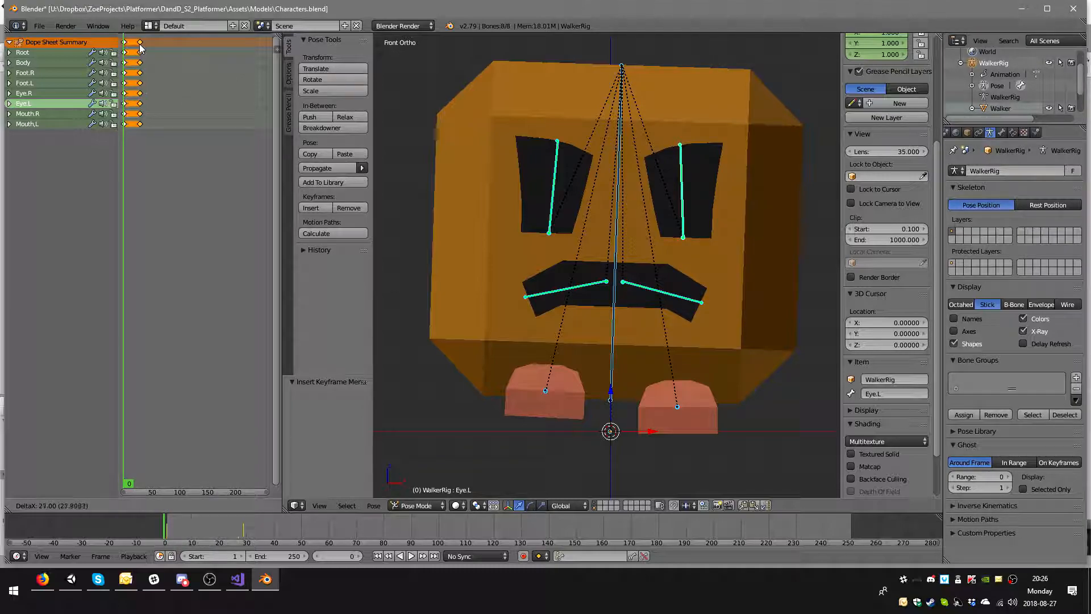
click(131, 44)
click(130, 45)
scroll(199, 183, up, 3)
scroll(199, 182, down, 2)
middle_drag(172, 145, 264, 182)
scroll(238, 205, up, 10)
scroll(219, 216, up, 2)
middle_drag(220, 216, 166, 212)
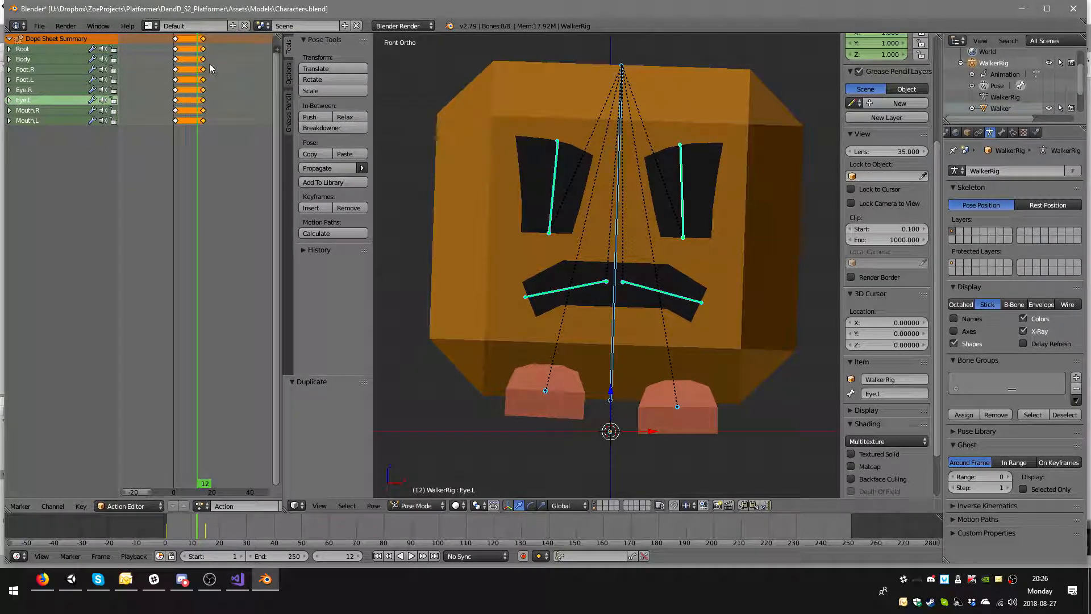
- Shift the duplicated keyframes back about 3 frames to frame 12 and make that the current frame
right_click(203, 38)
click(203, 38)
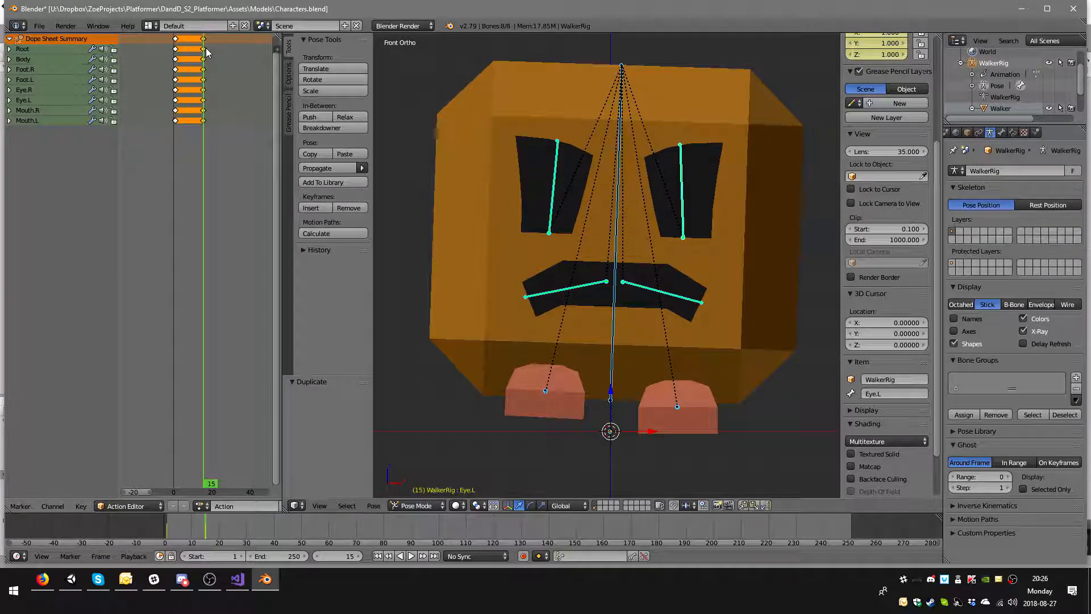
key(g)
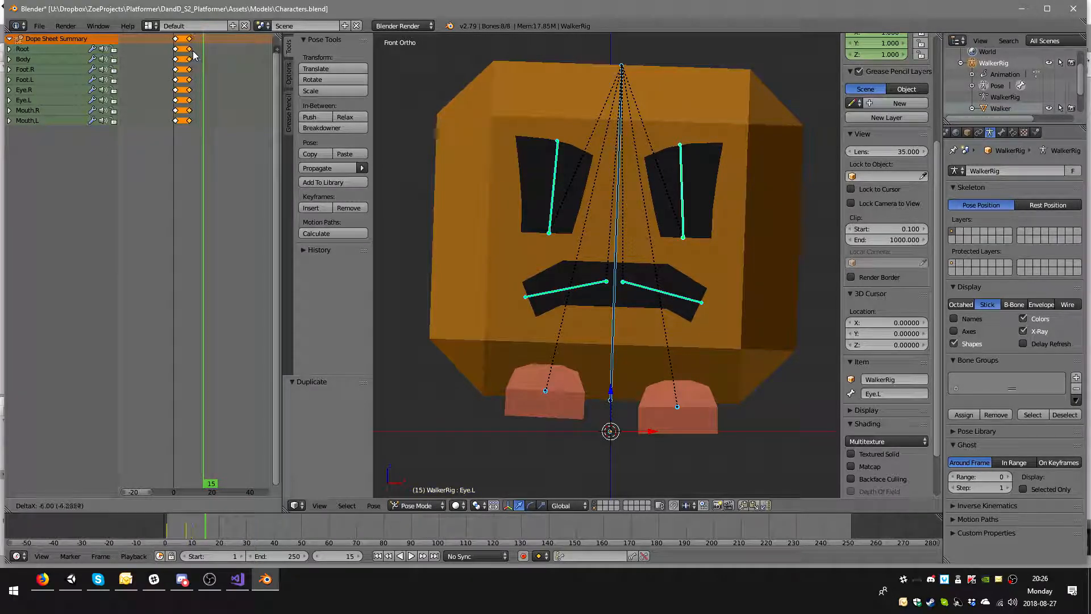
click(199, 52)
click(199, 50)
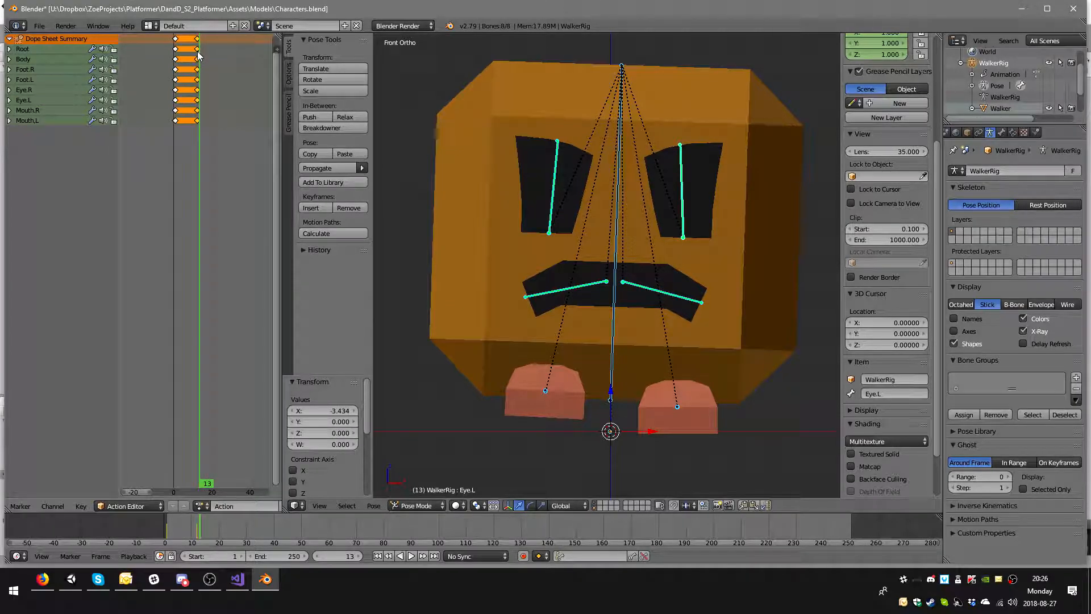
click(197, 51)
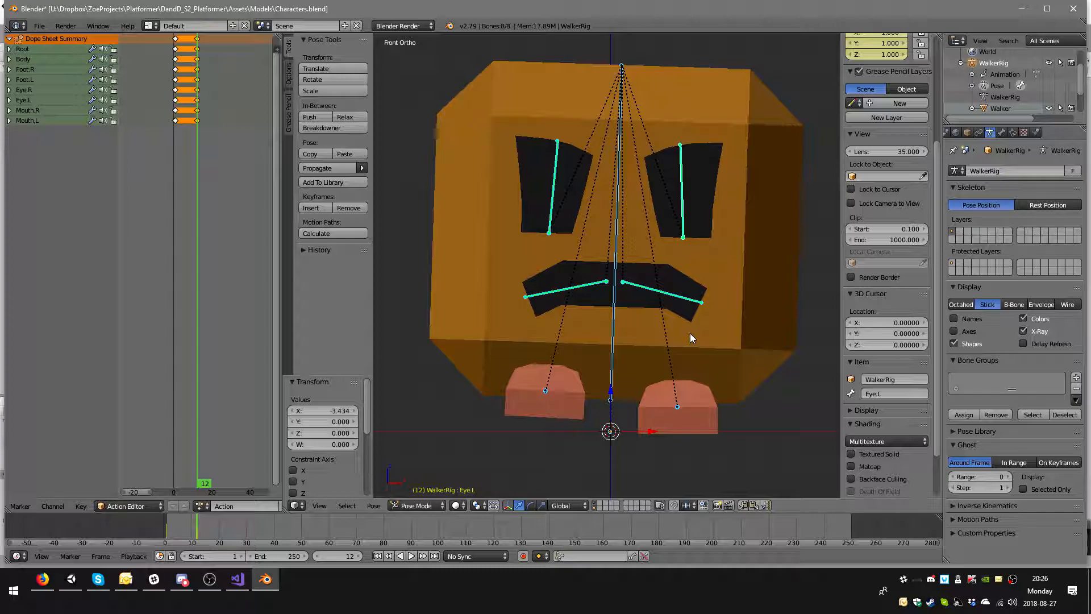
- Copy the pose, paste it flipped on the X axis, and insert a LocRotScale keyframe for all bones at frame 13
key(ctrl+c)
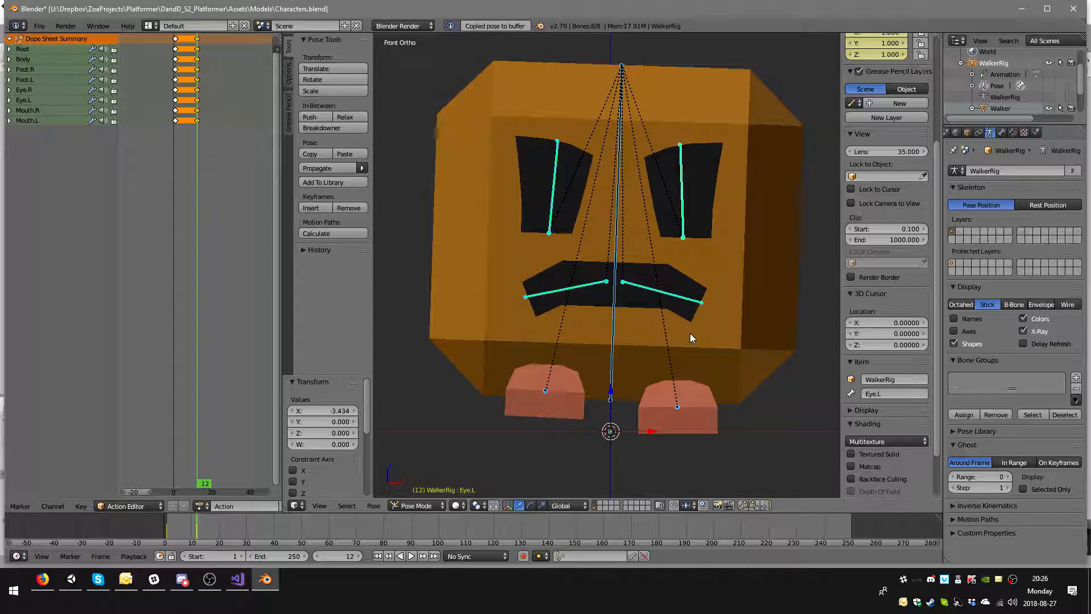
key(ctrl+v)
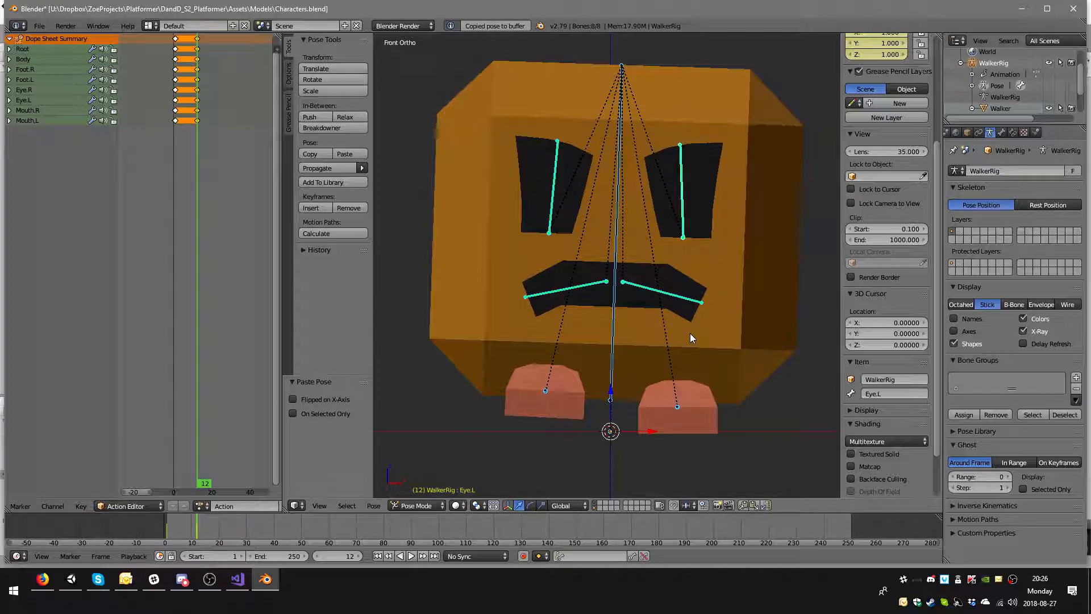
click(316, 397)
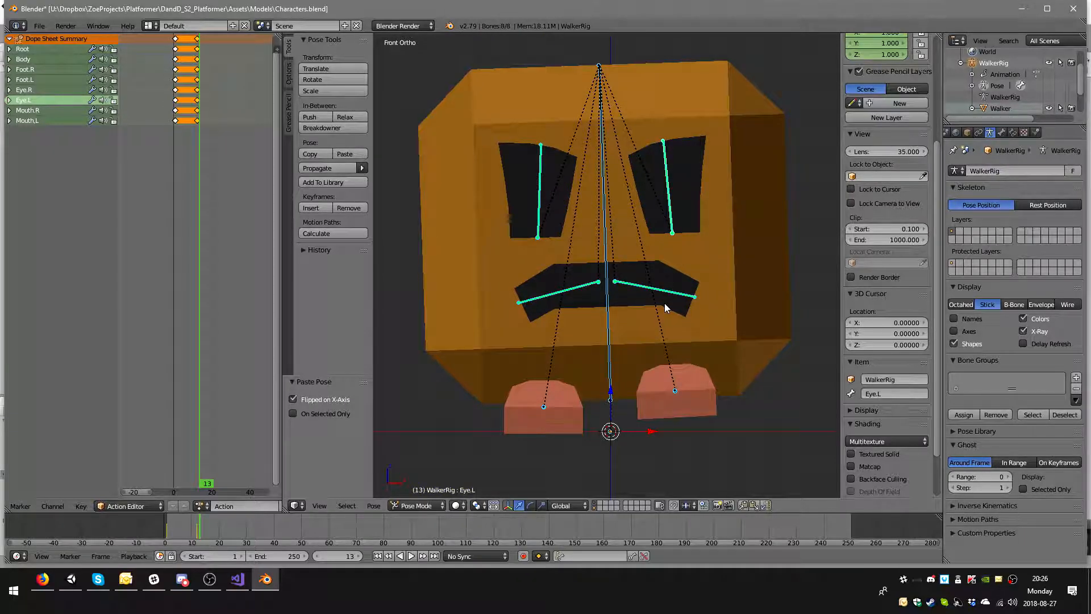
key(i)
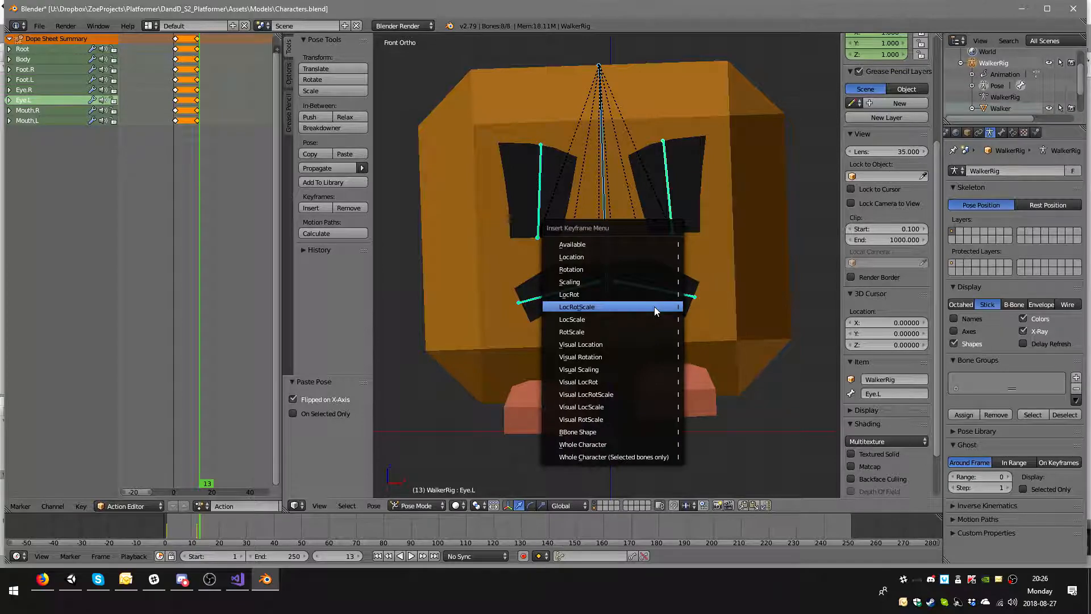
click(655, 307)
- Move the flipped pose's keyframes from frame 13 back one frame to frame 12
click(201, 42)
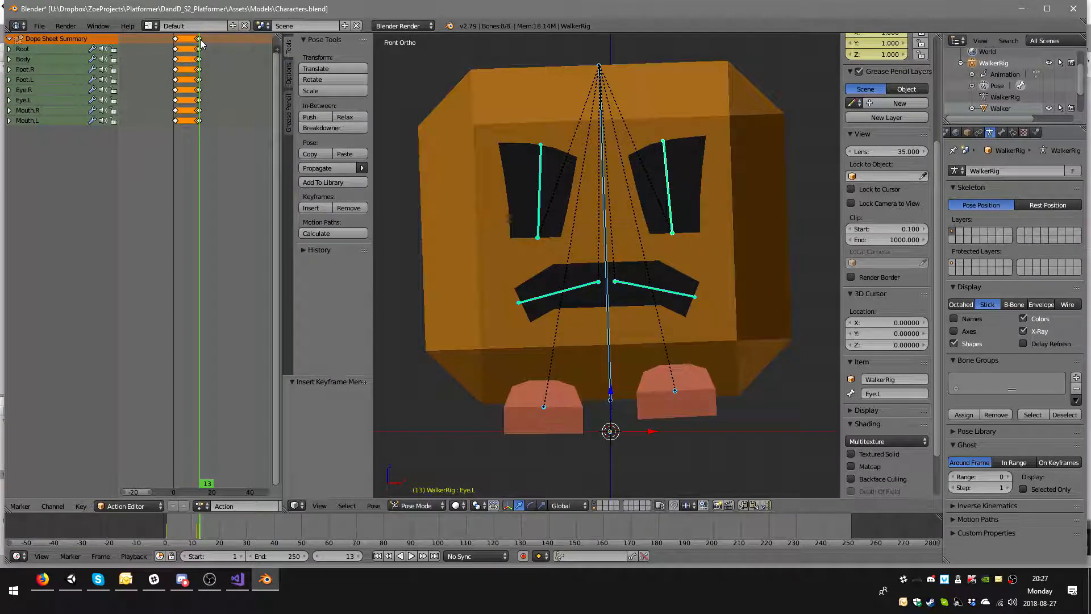
click(200, 38)
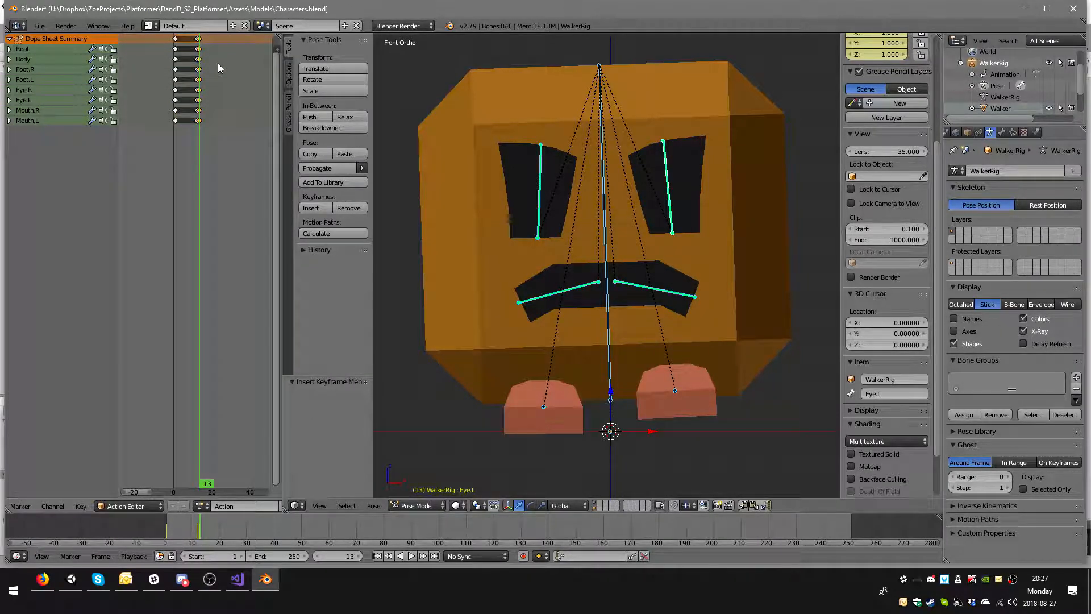
key(g)
click(216, 63)
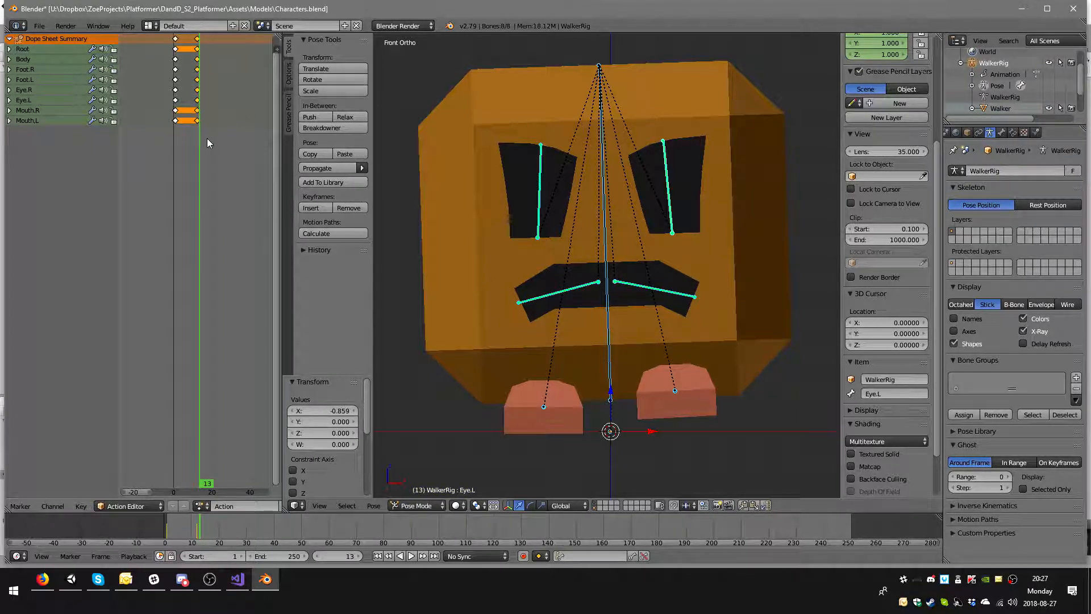
- Duplicate the first-frame keyframes of all bones to about frame 23 to close the walk loop
click(176, 43)
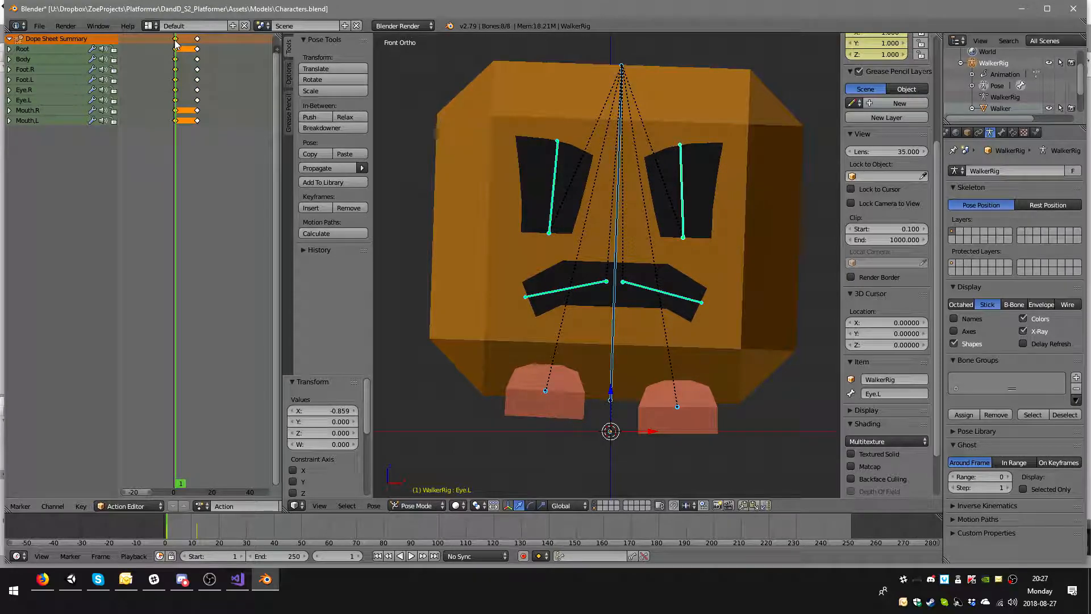
key(shift+d)
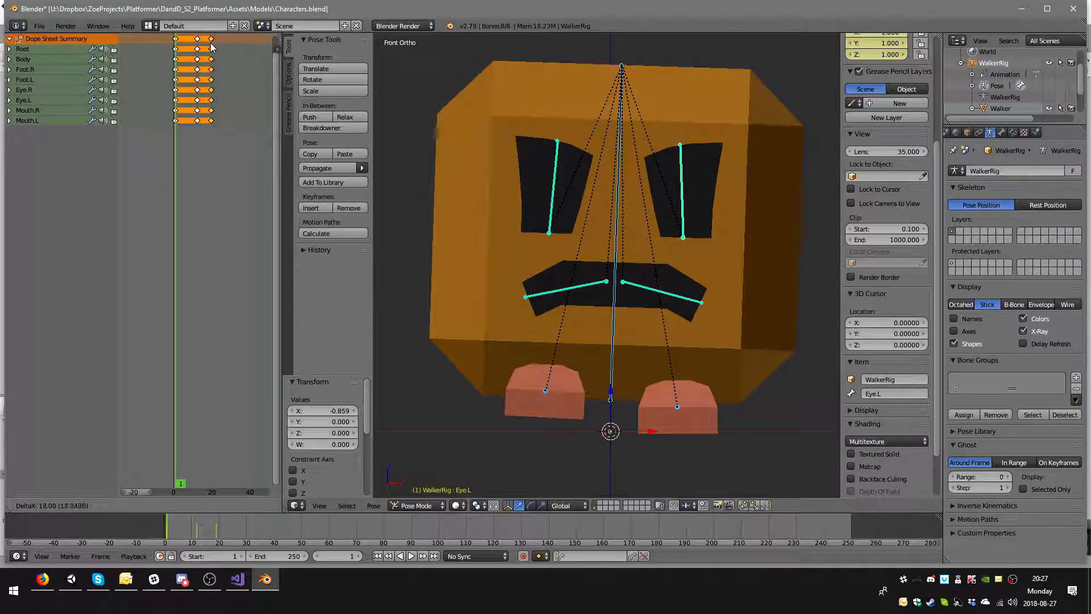
click(219, 44)
click(219, 45)
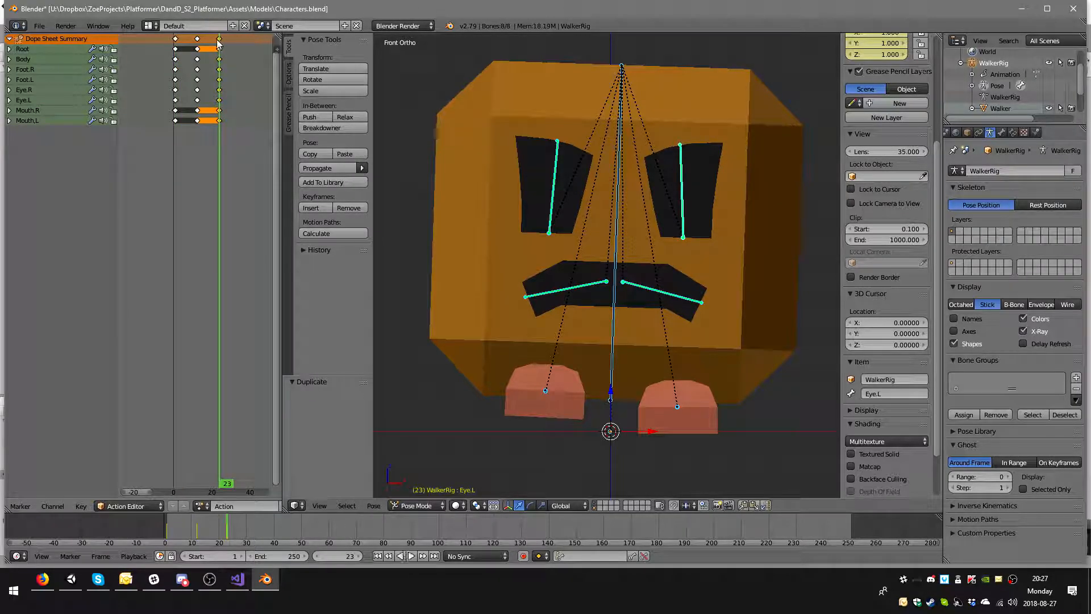
- Set the animation's end frame to 24
click(174, 43)
click(287, 557)
text(24)
key(Return)
- Play the looping animation, check the character from farther away, and stop the playback
click(411, 556)
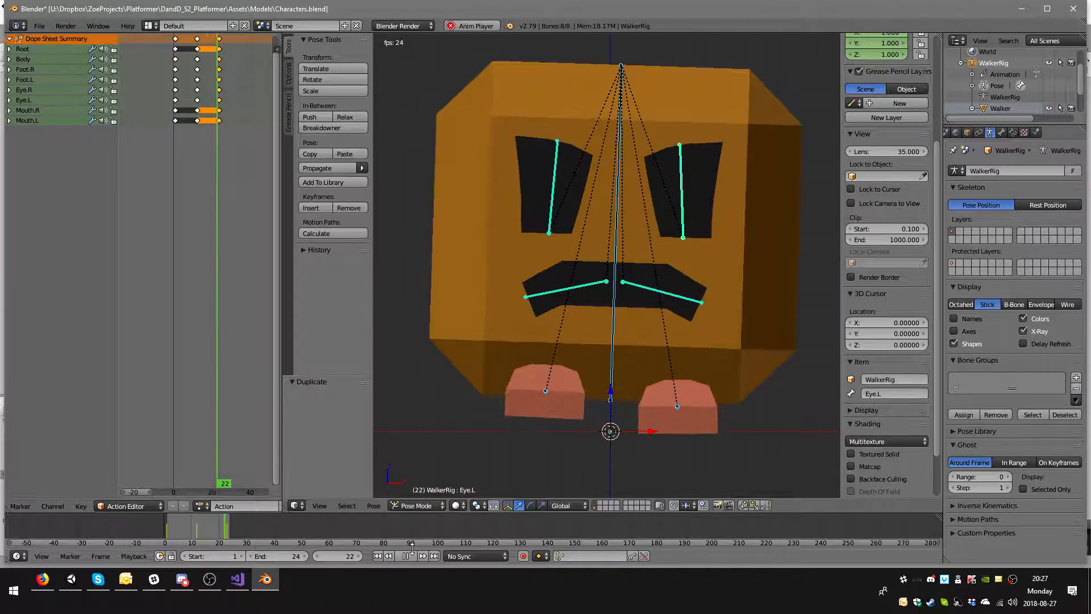
scroll(648, 363, down, 8)
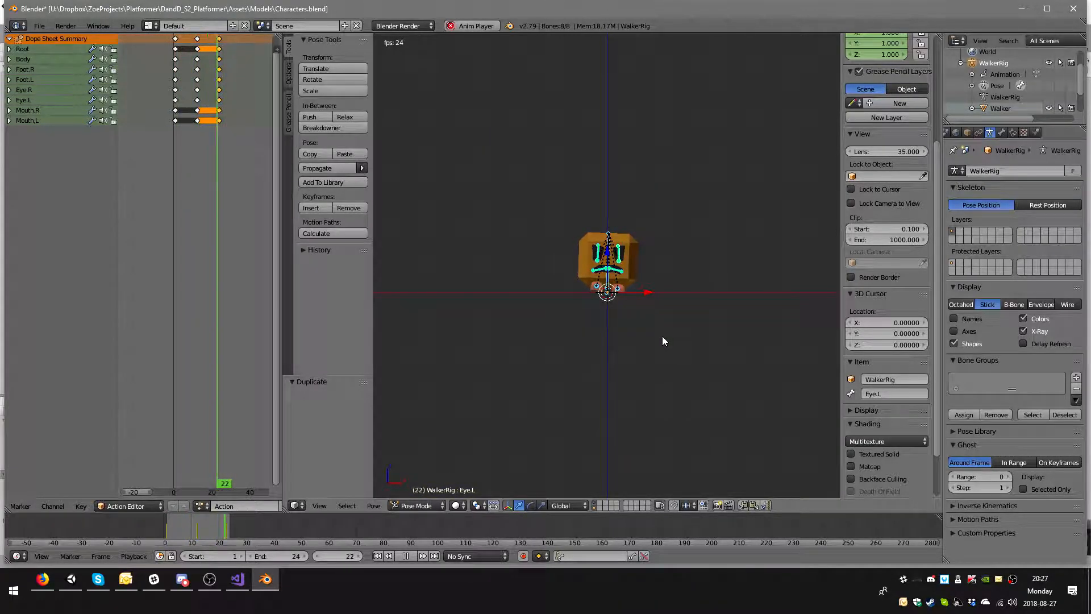
scroll(658, 341, up, 7)
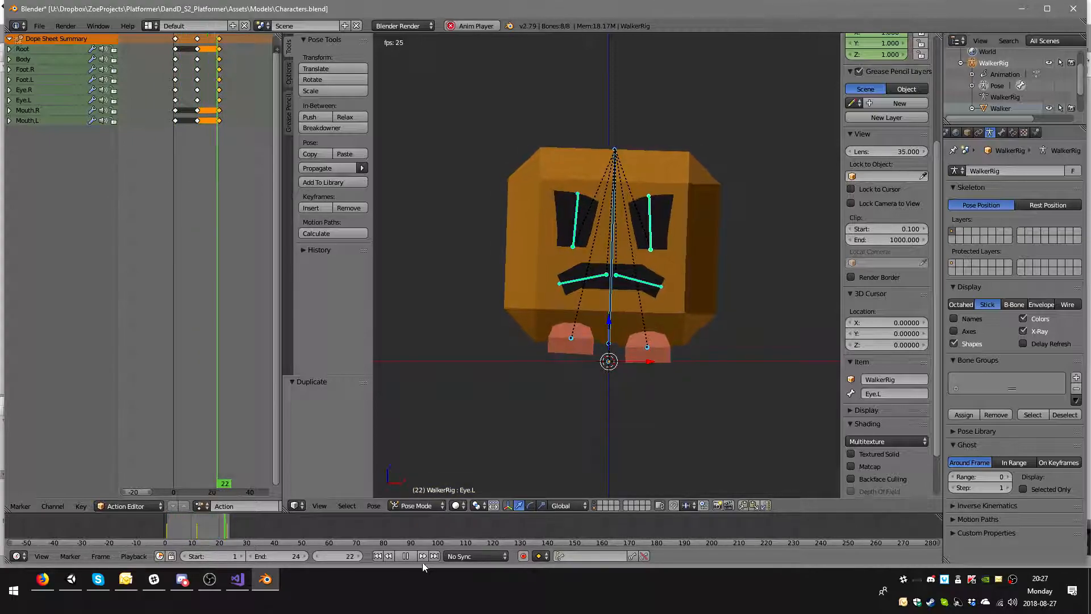
click(407, 556)
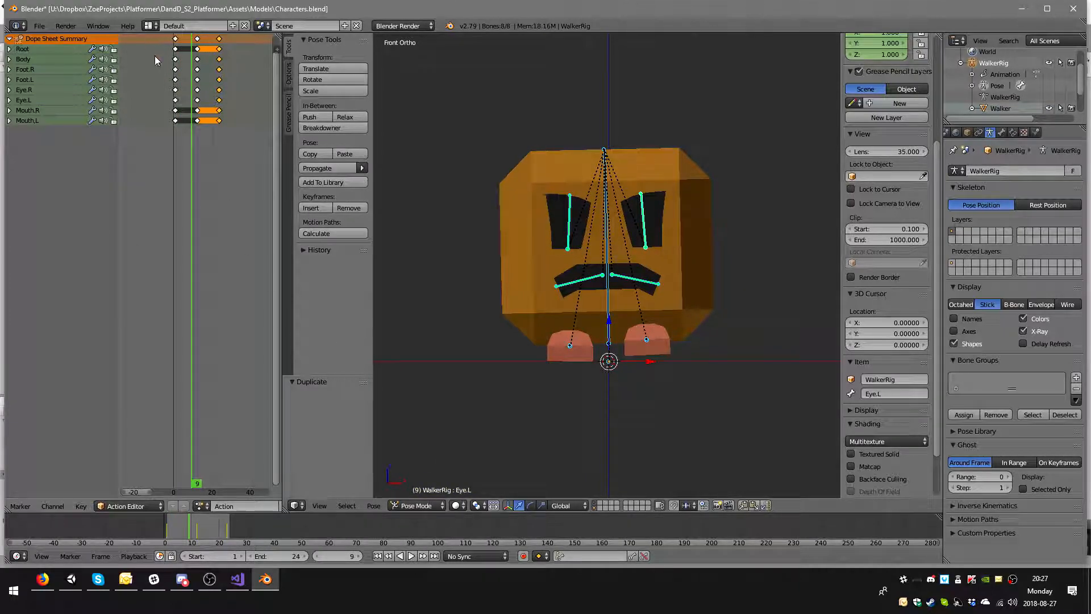
- Move the middle pose's keyframes for all bones from frame 12 to frame 5
click(175, 94)
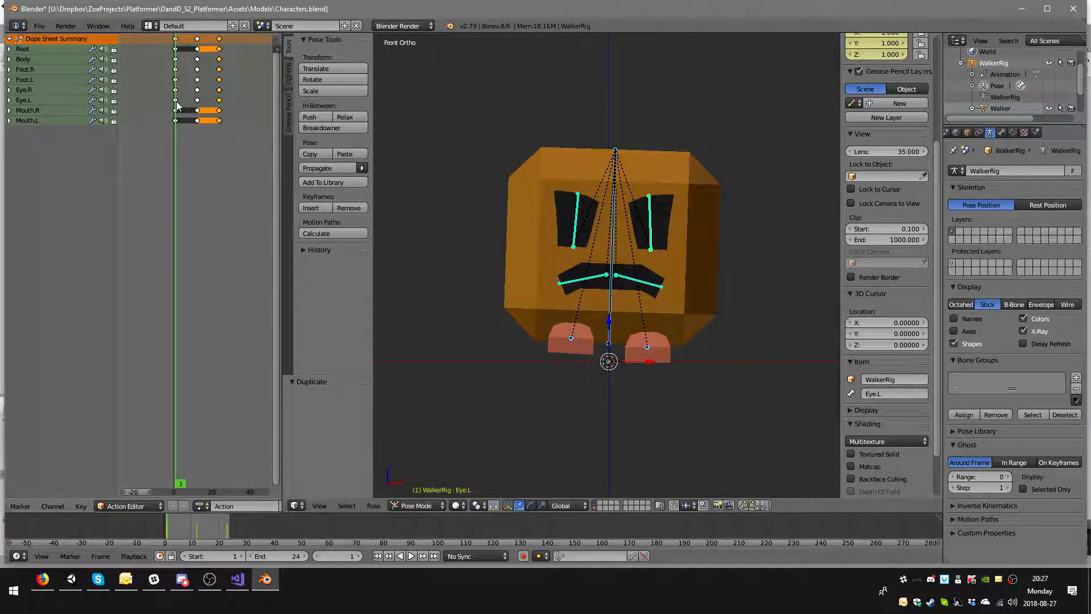
click(198, 40)
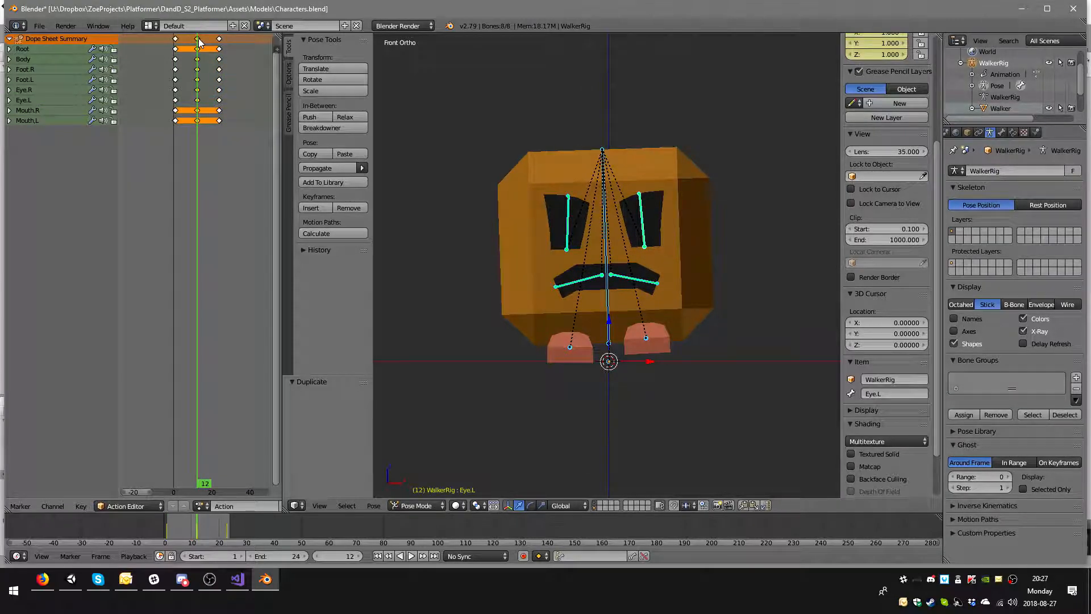
key(g)
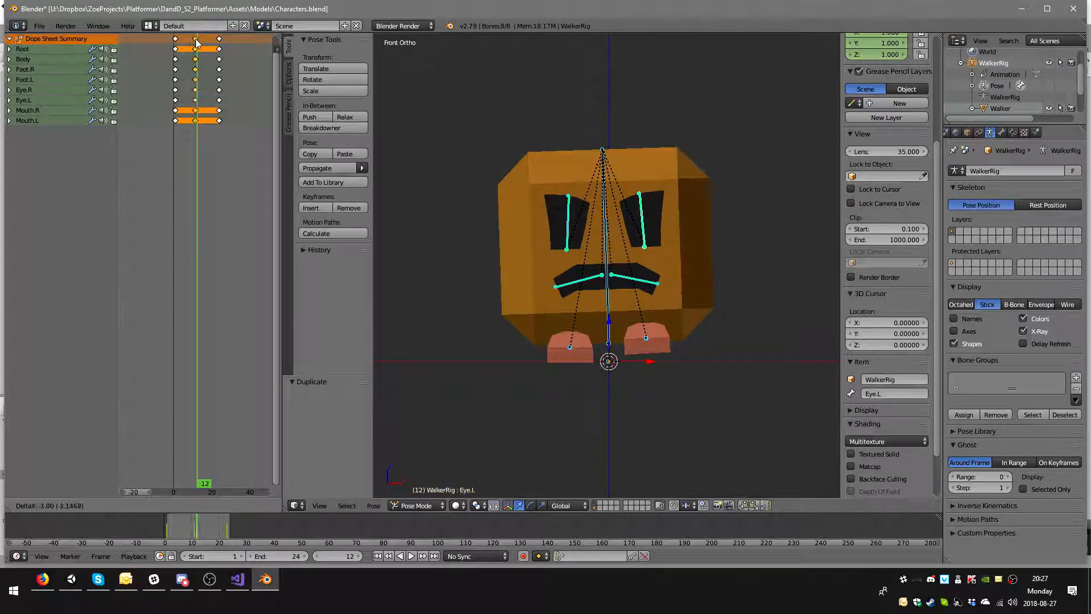
click(186, 40)
click(185, 41)
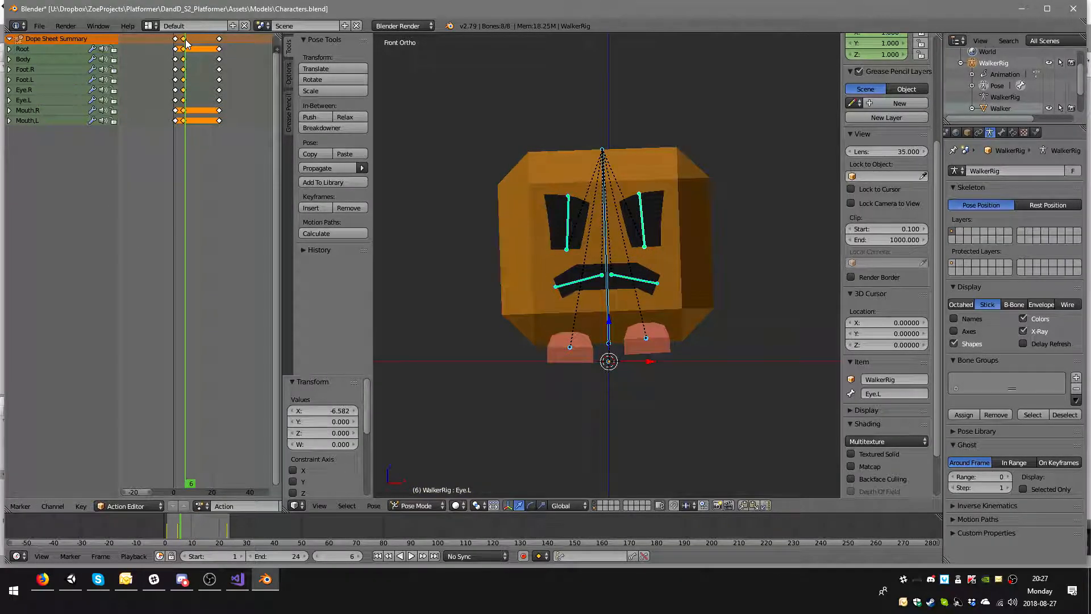
- Move the closing pose's keyframes for all bones from frame 23 to frame 9
click(219, 40)
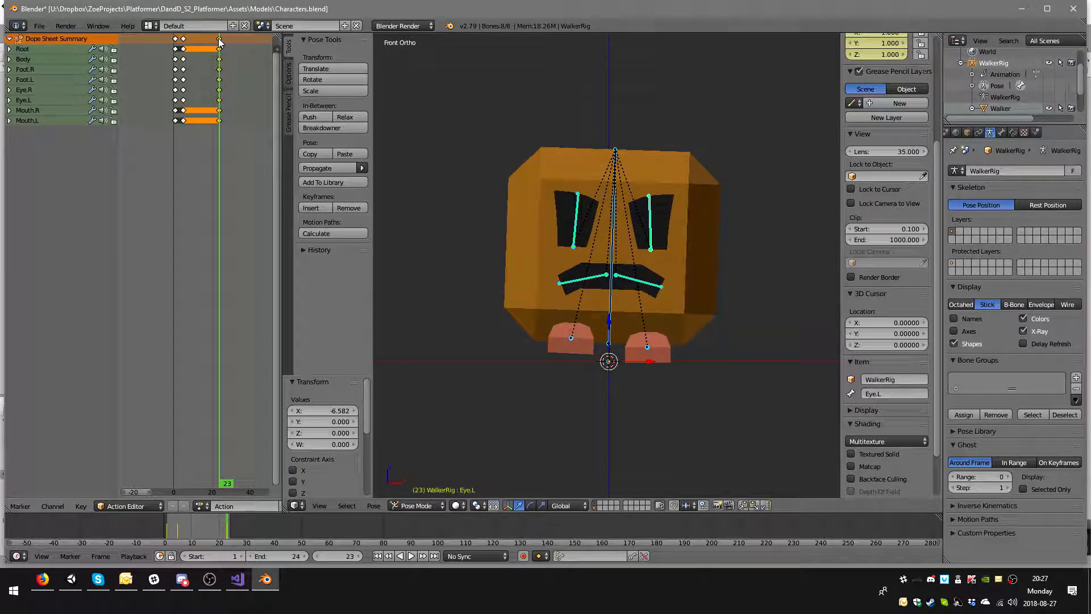
key(g)
click(193, 43)
click(193, 43)
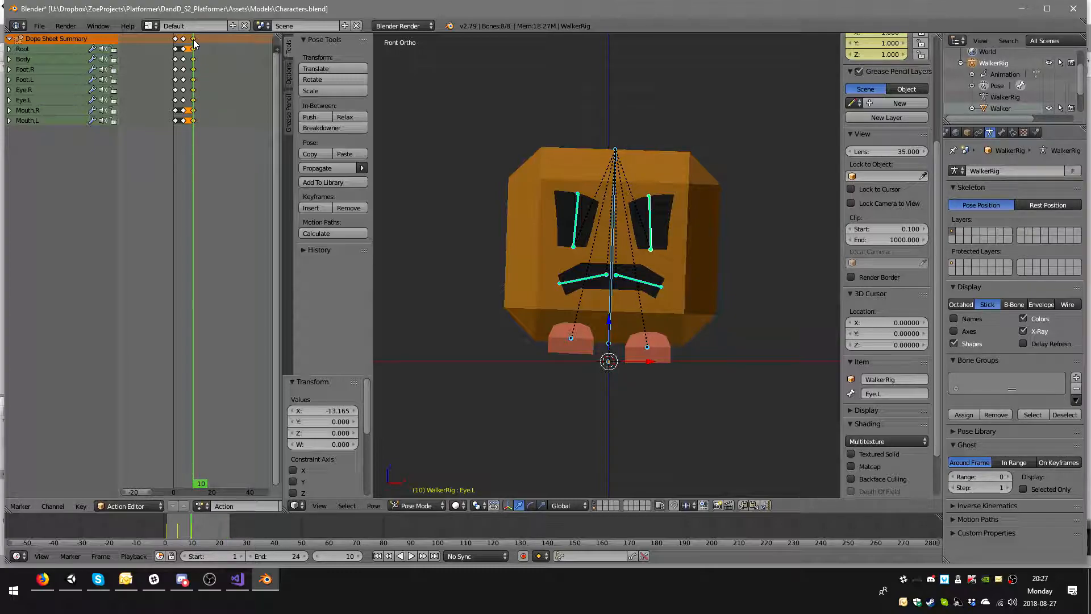
key(g)
click(192, 43)
click(191, 43)
- Set the animation's end frame to 9 and play the shortened loop briefly
click(292, 556)
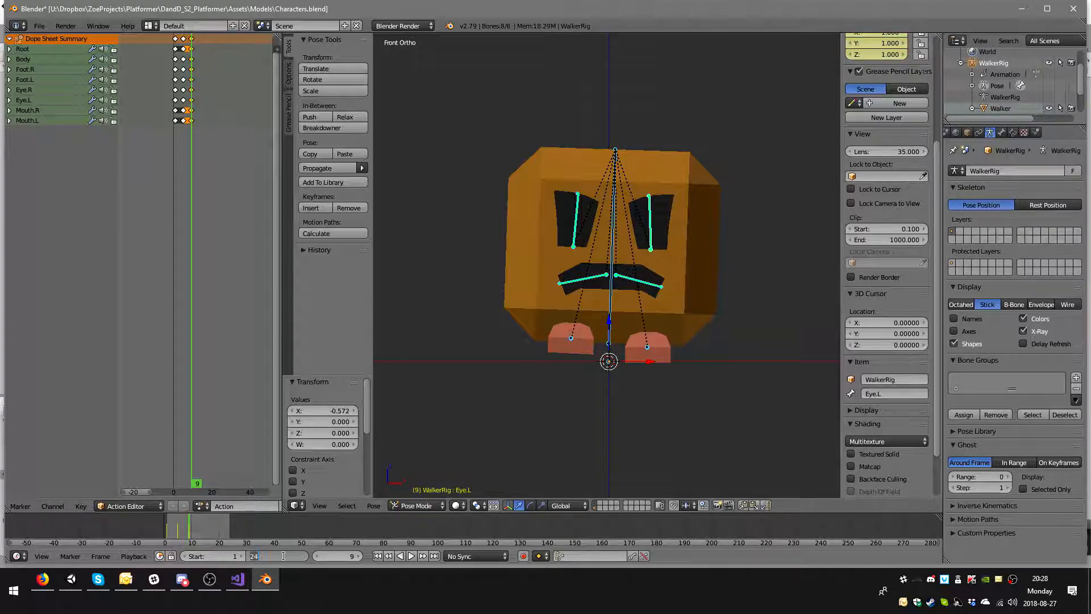
key(Return)
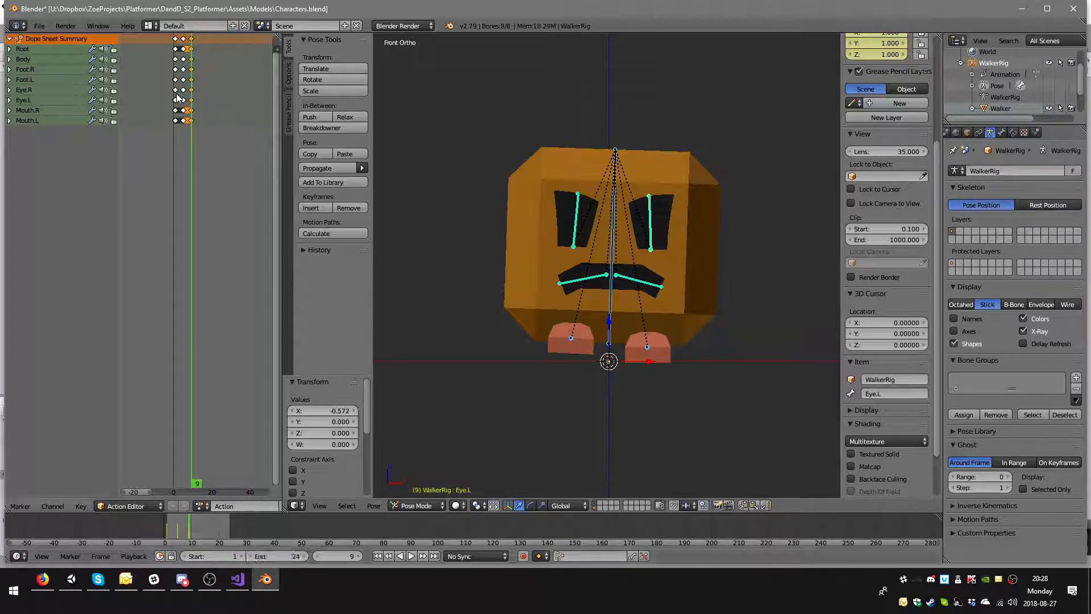
key(shift+Right)
scroll(203, 133, up, 5)
scroll(193, 150, up, 2)
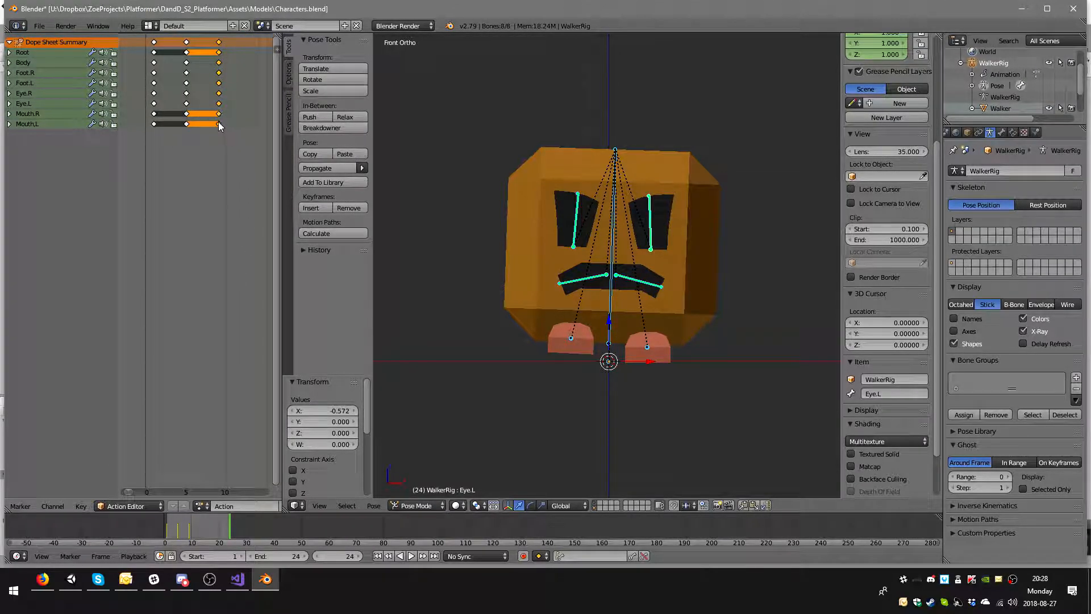
click(219, 140)
click(283, 556)
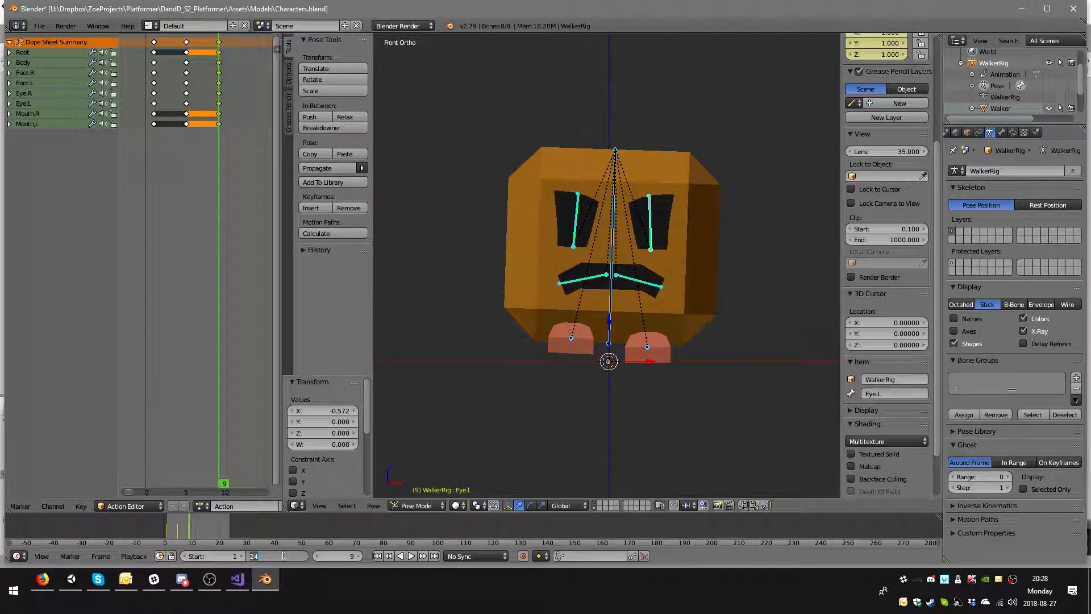
text(9)
key(Return)
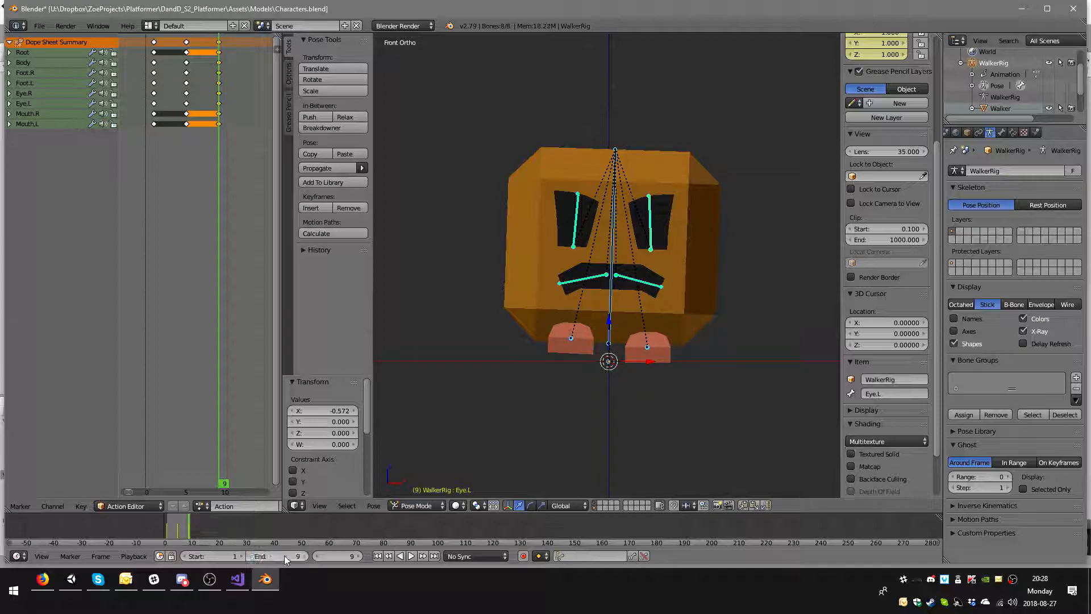
click(411, 556)
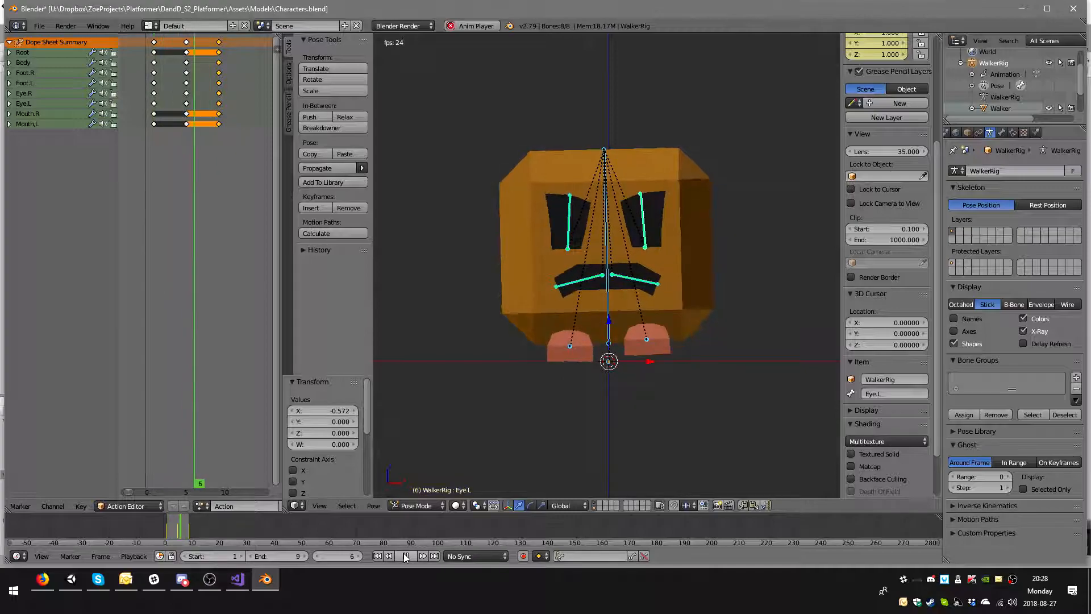
key(alt+a)
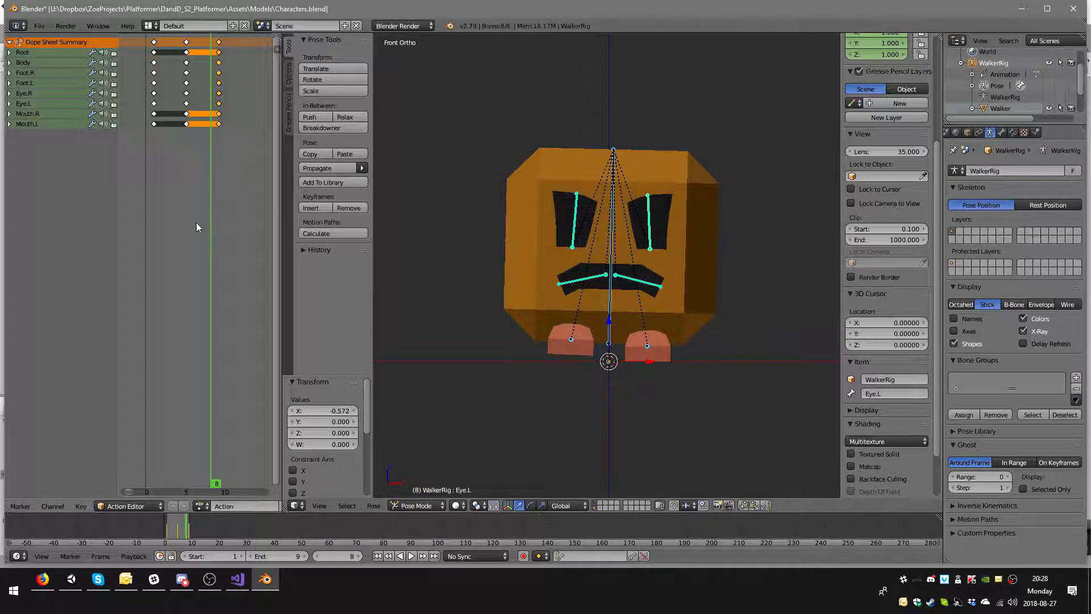
- Retime the walk by moving the middle pose's keyframes to frame 7 and the closing pose's keyframes to frame 13
click(221, 46)
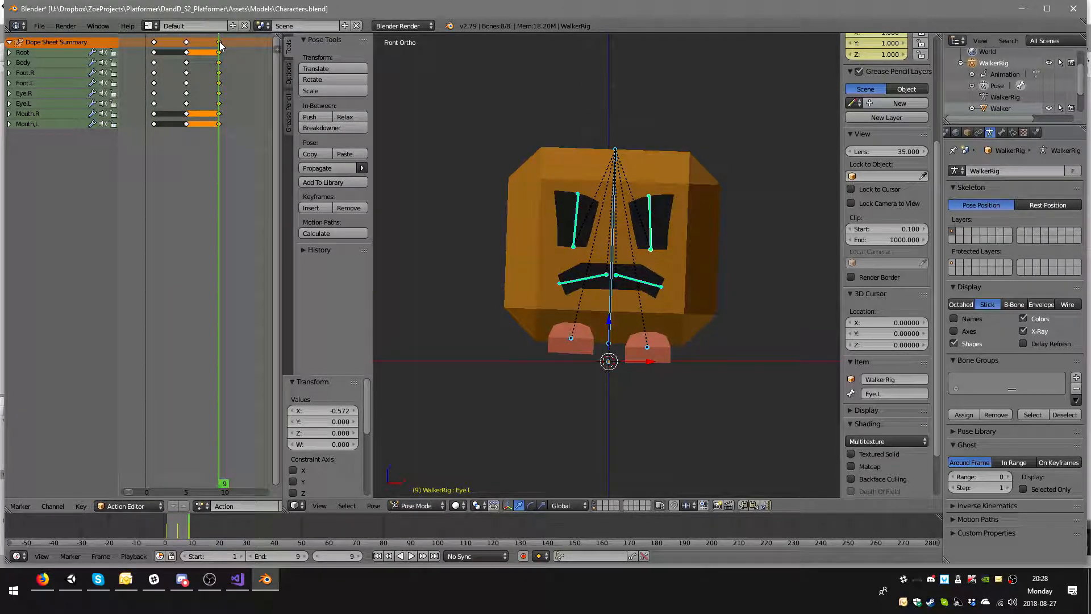
key(g)
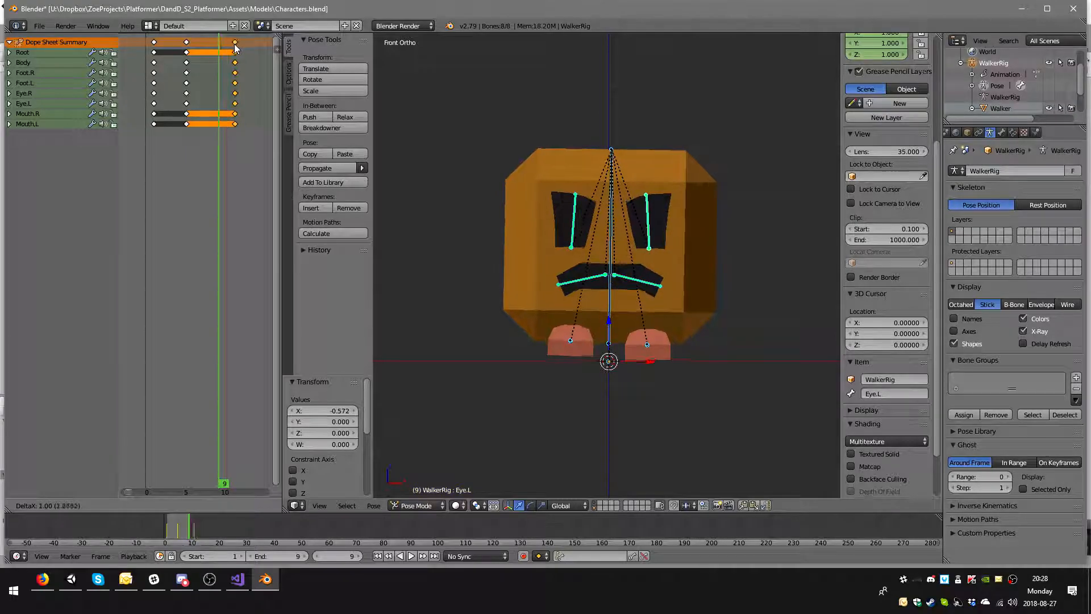
click(245, 51)
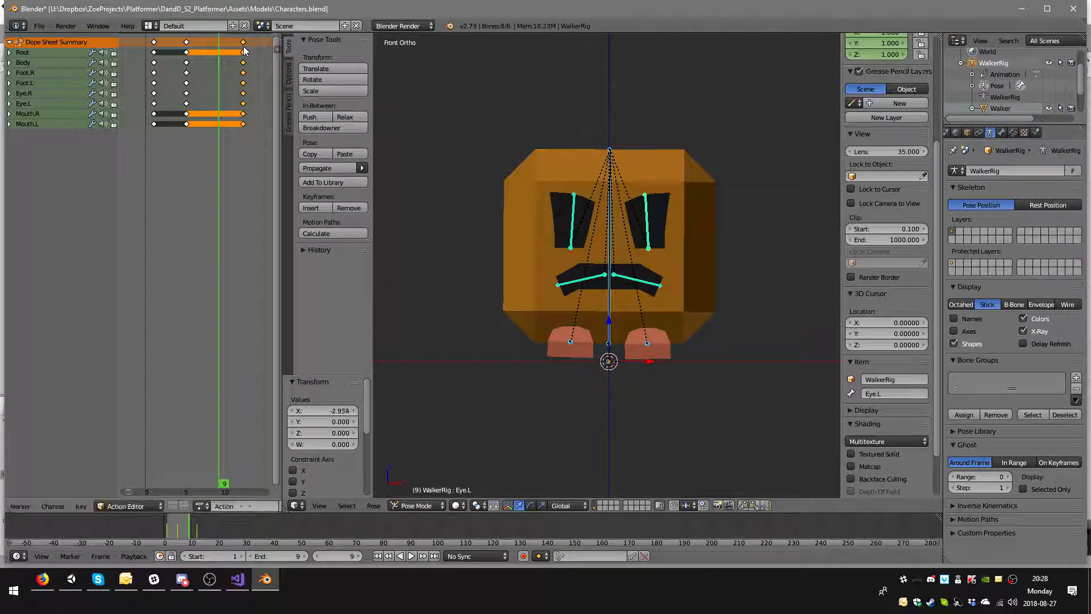
click(187, 42)
key(g)
click(200, 48)
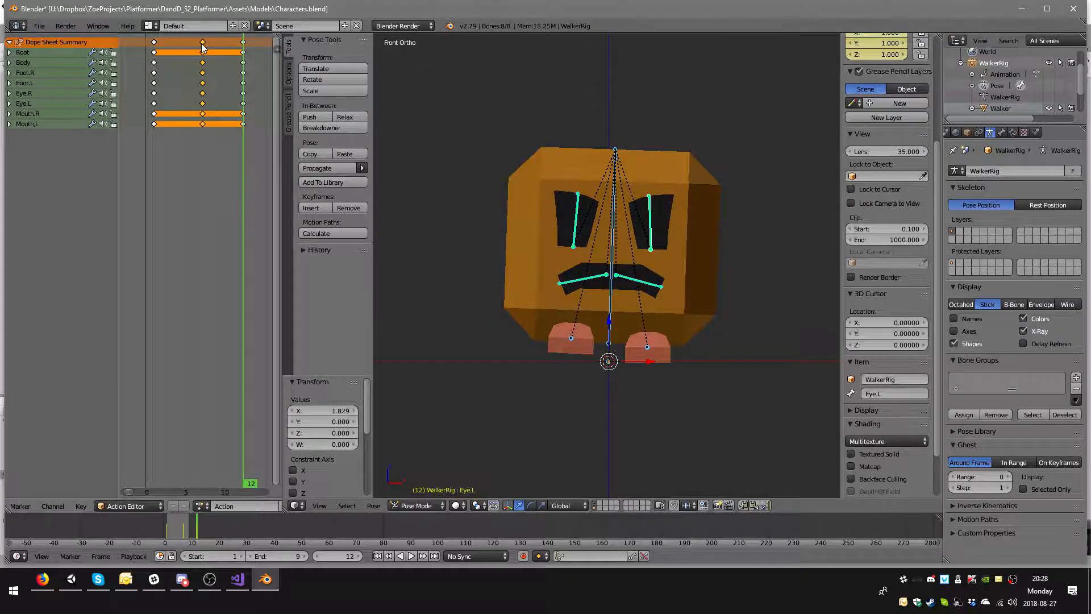
click(201, 48)
right_click(243, 42)
key(g)
click(251, 43)
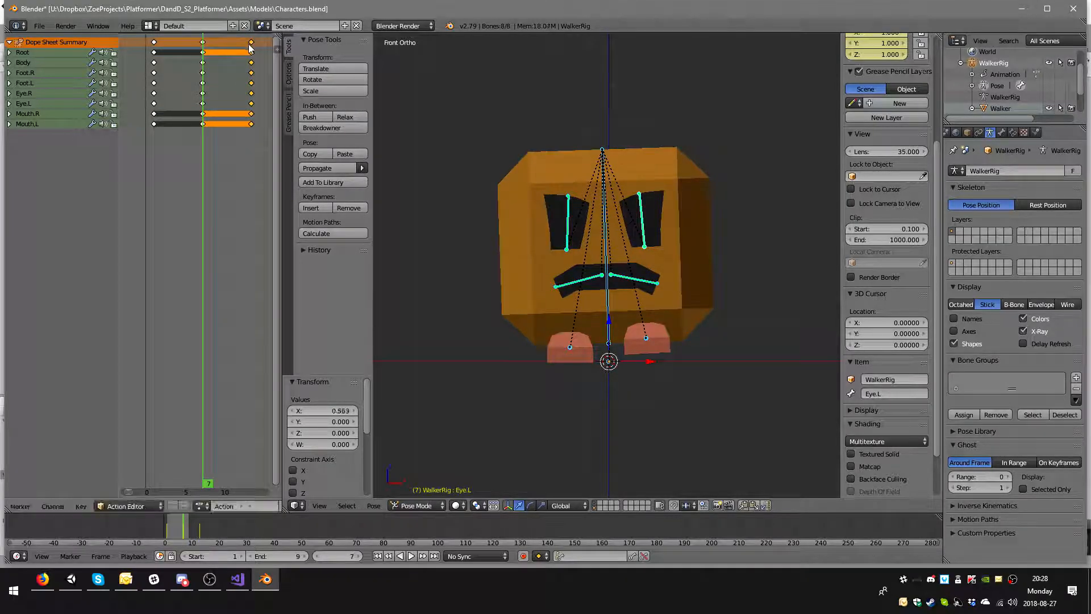
- Set the animation's end frame to 13 and play the walk loop to check its timing
key(shift+Left)
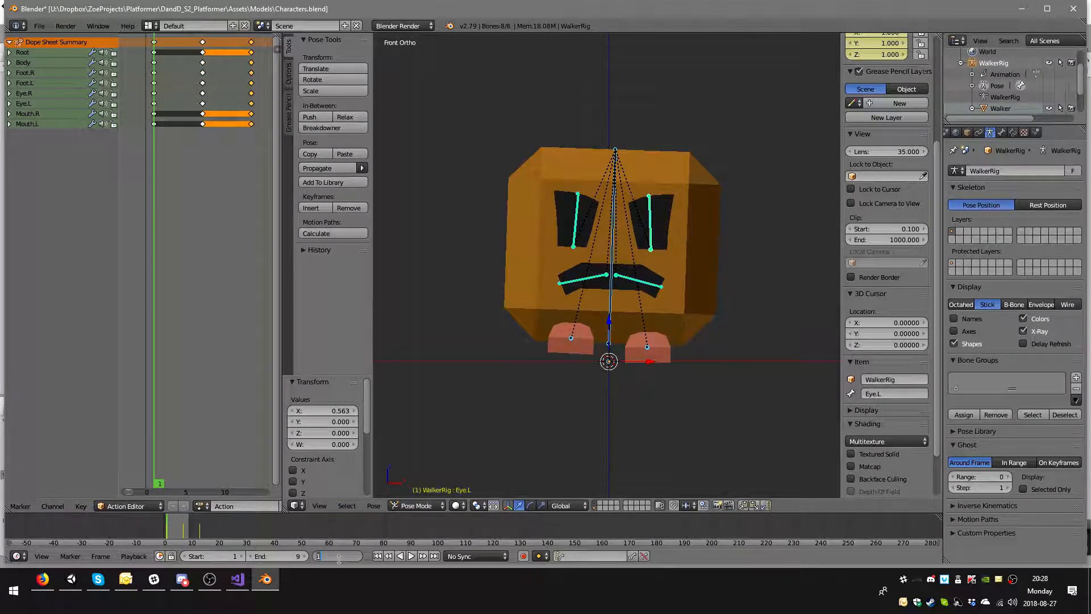
click(411, 555)
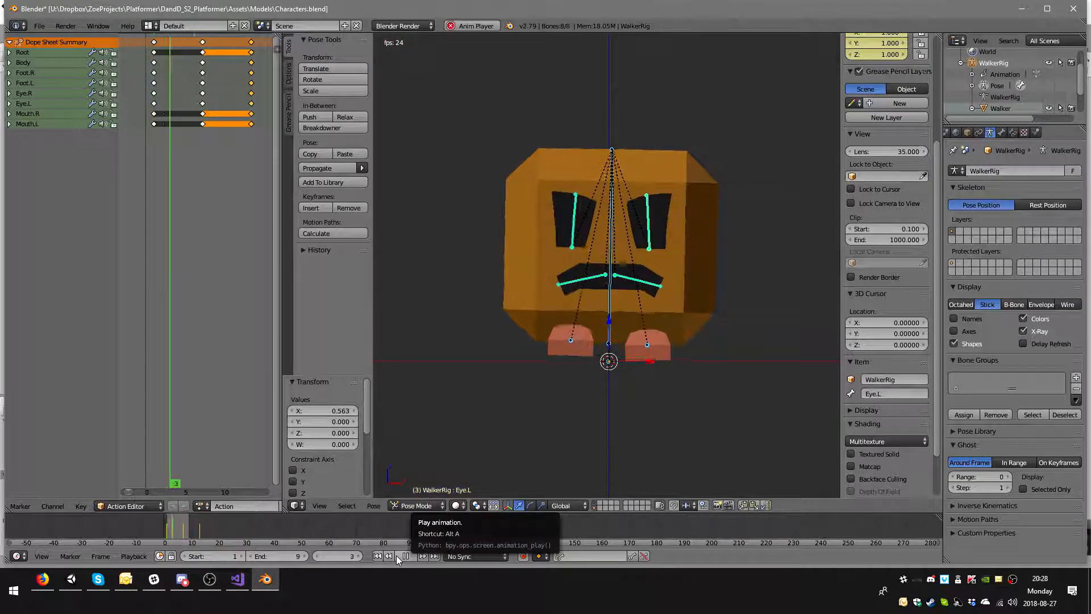
click(405, 556)
click(284, 555)
text(13)
key(Return)
click(413, 555)
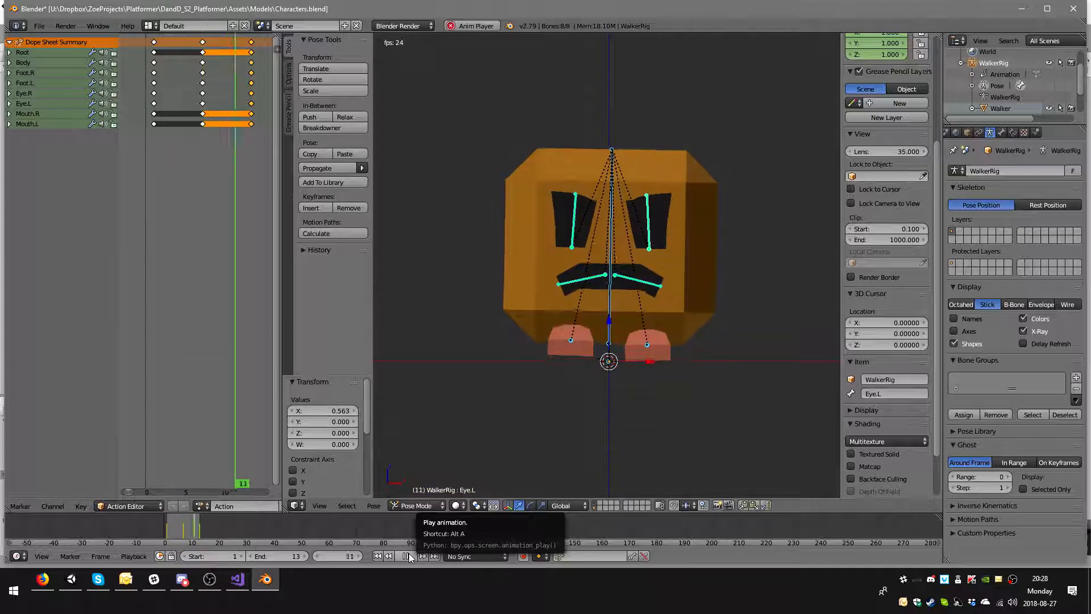
click(409, 556)
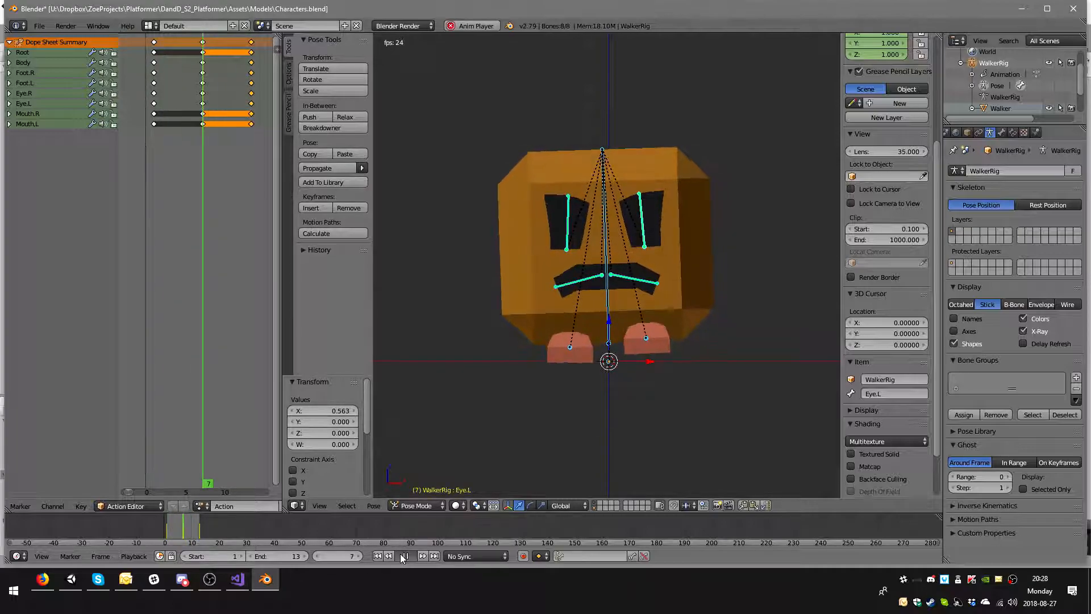
- Play the walk loop from an angled view farther from the character, and stop the playback
click(158, 108)
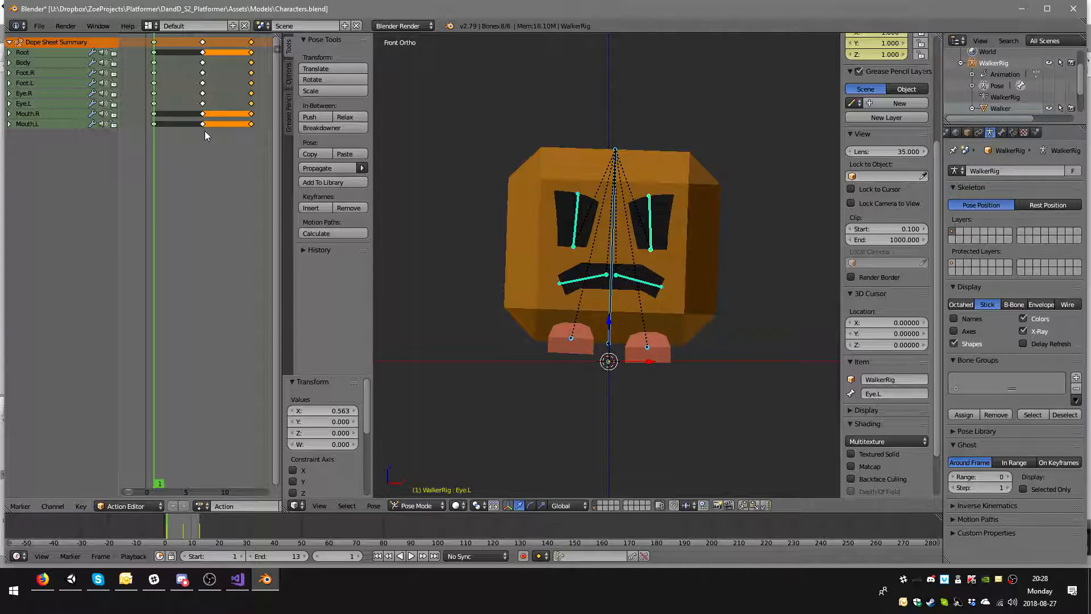
middle_drag(377, 126, 455, 170)
scroll(455, 170, down, 3)
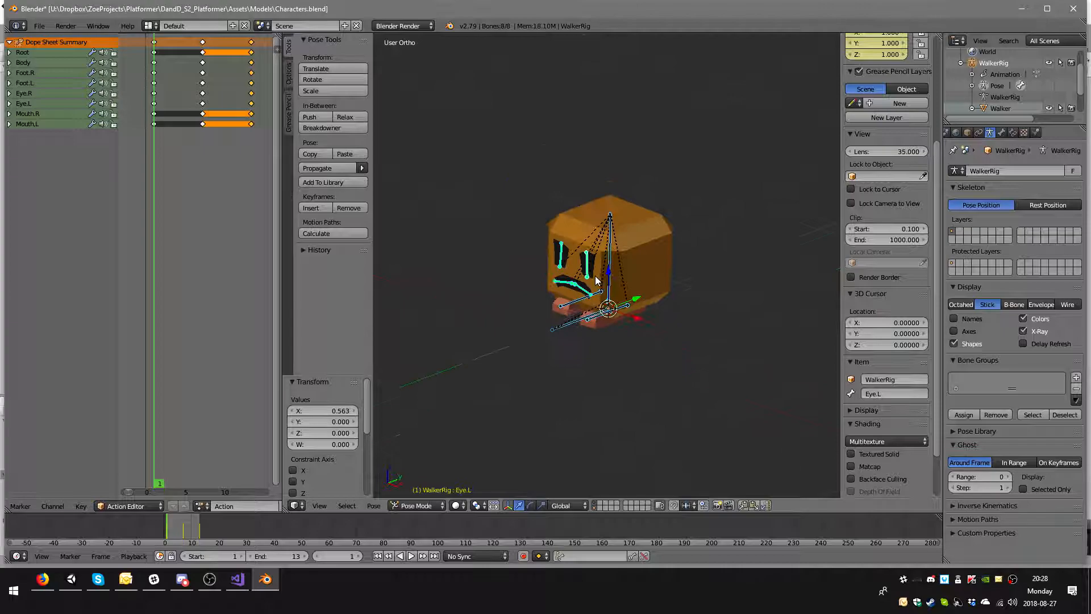
click(410, 556)
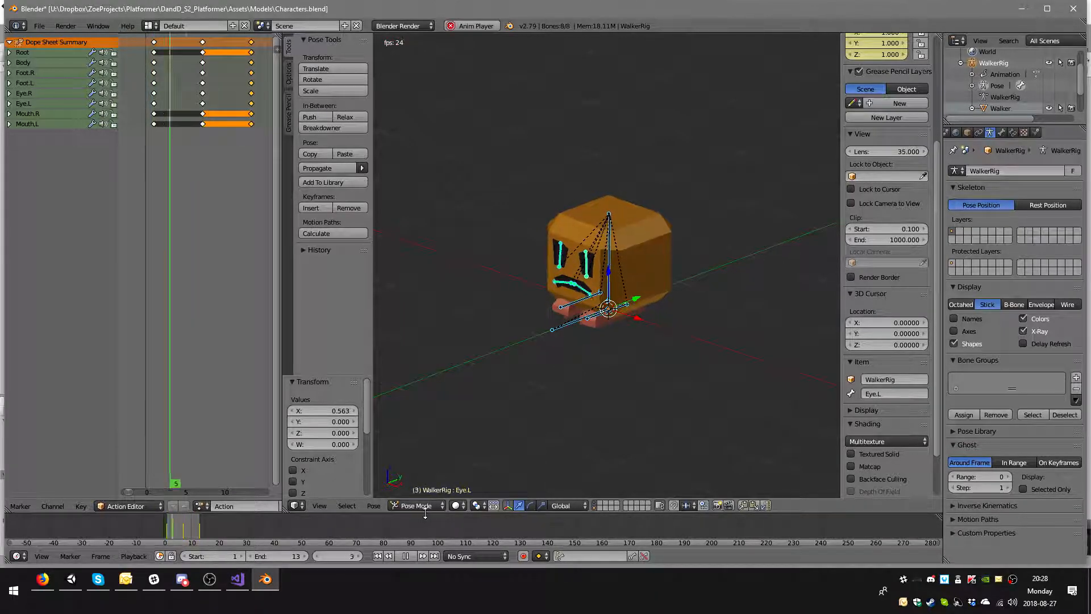
click(405, 556)
middle_drag(514, 397, 543, 376)
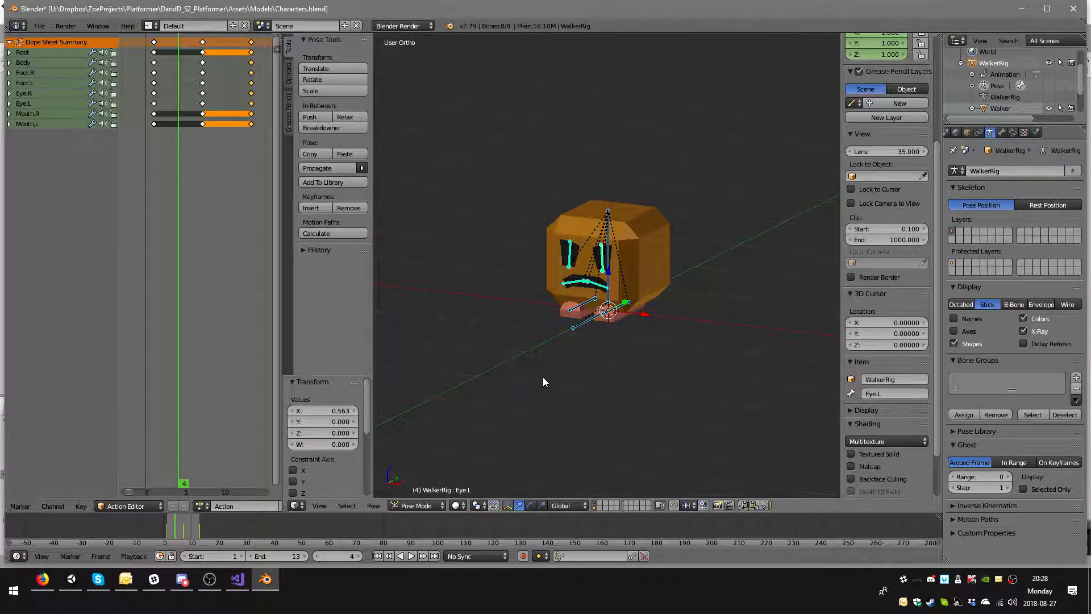
- At frame 1 in front view, rotate the Body bone about 1.5° around the global Z axis and keyframe it
key(KP_1)
scroll(536, 375, up, 2)
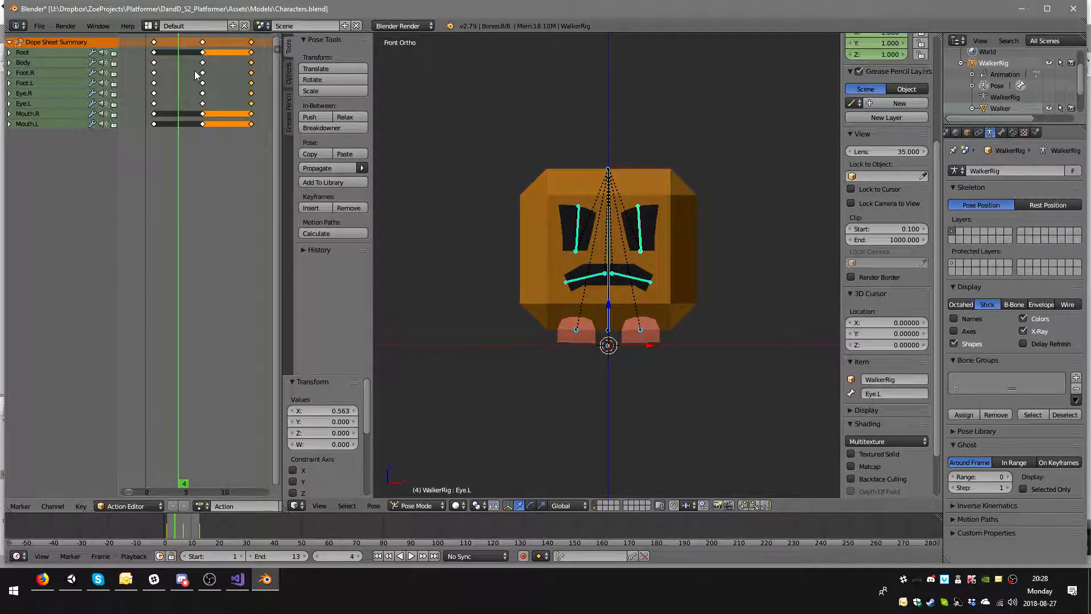
key(shift+Left)
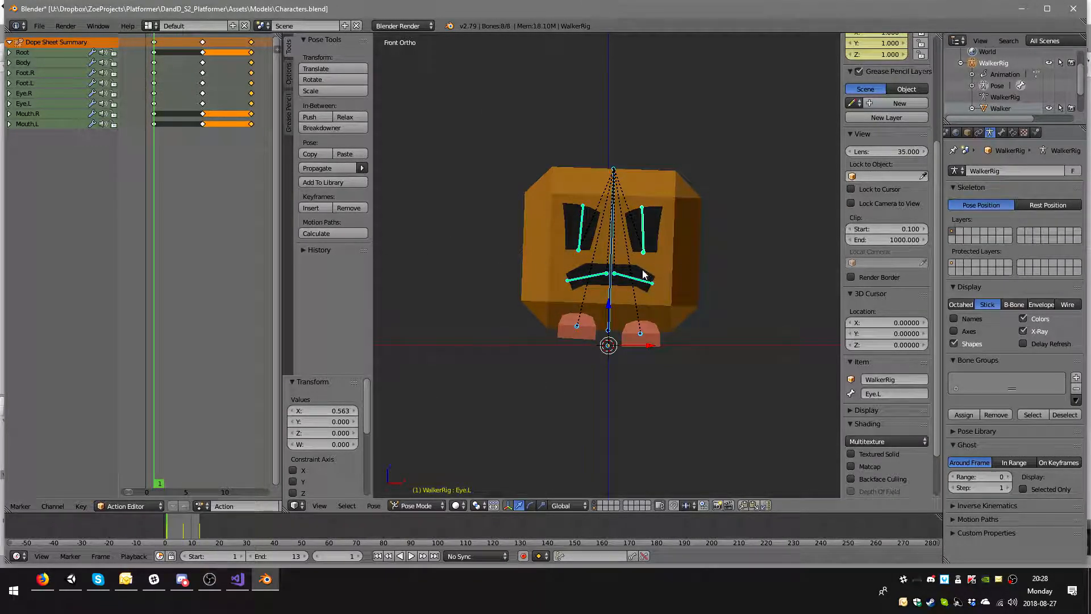
right_click(609, 301)
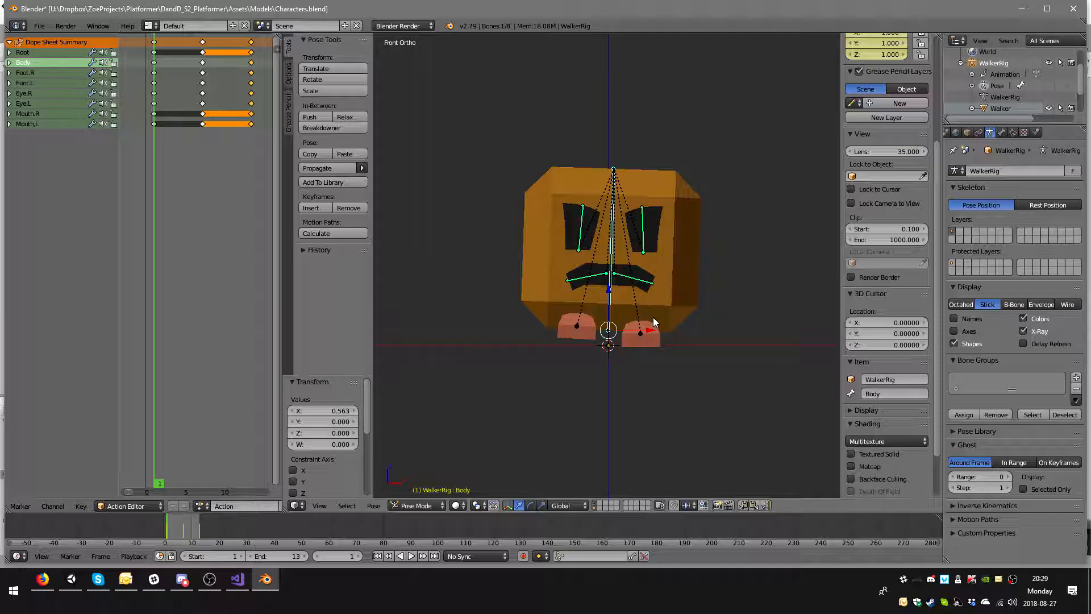
key(r)
key(z)
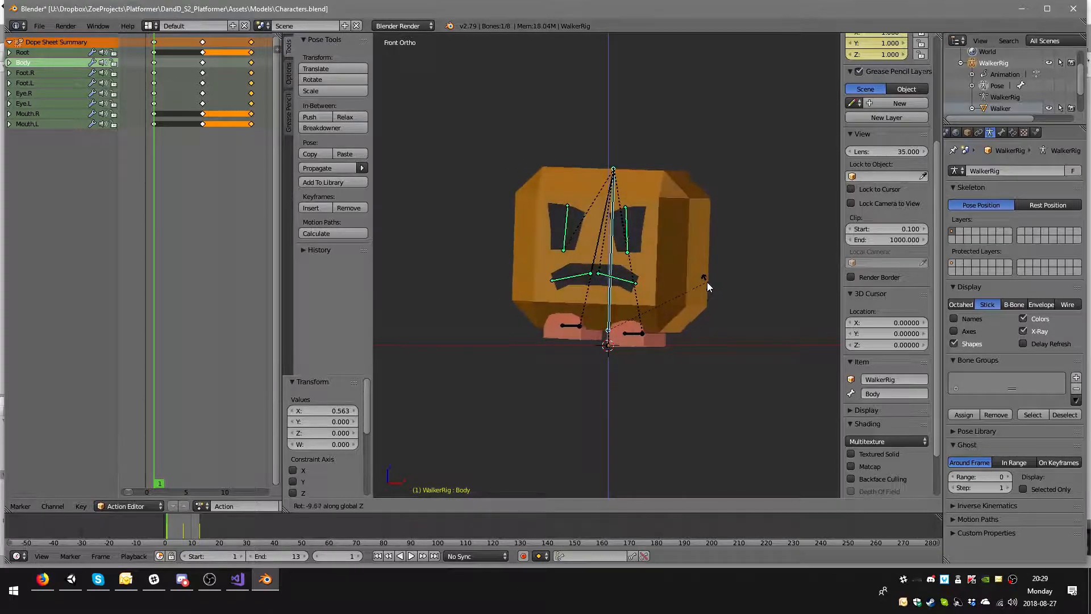
click(713, 302)
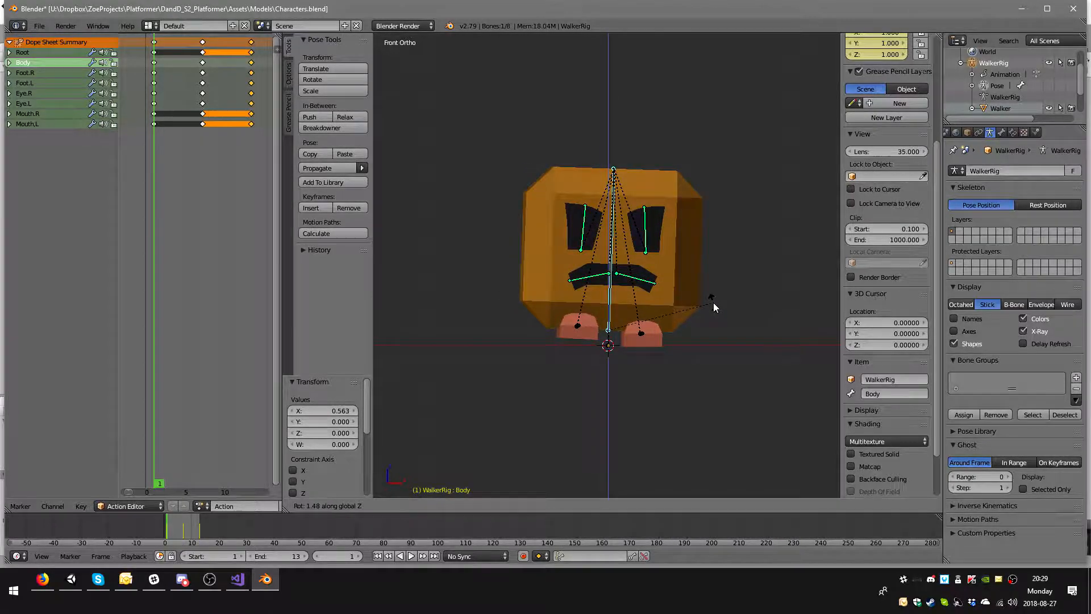
key(i)
click(677, 317)
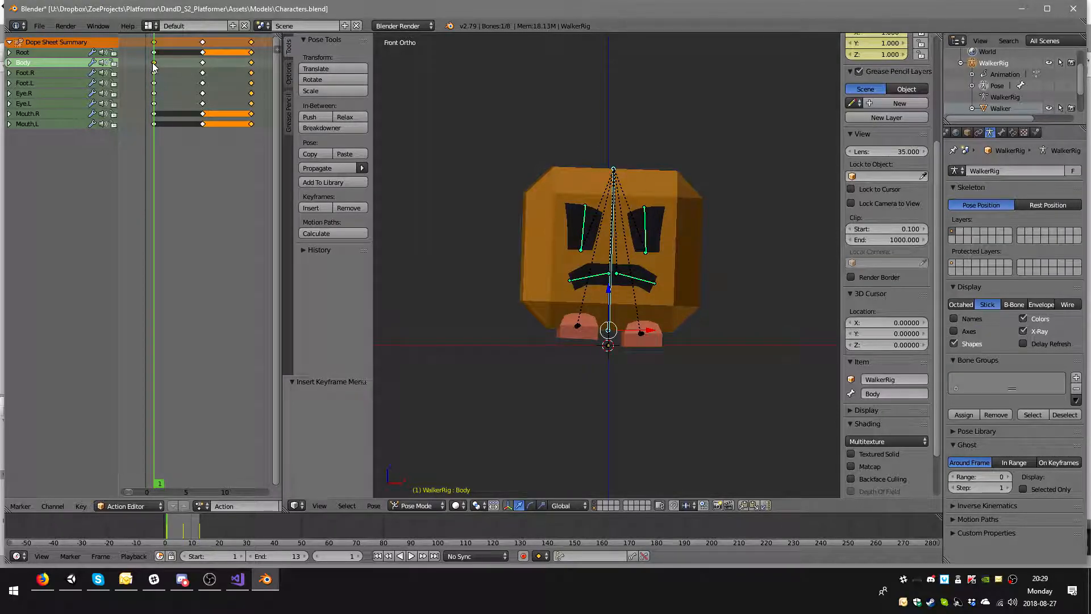
- Duplicate the Body bone's frame 1 keyframe to frame 13 so the loop closes on the same twist
key(a)
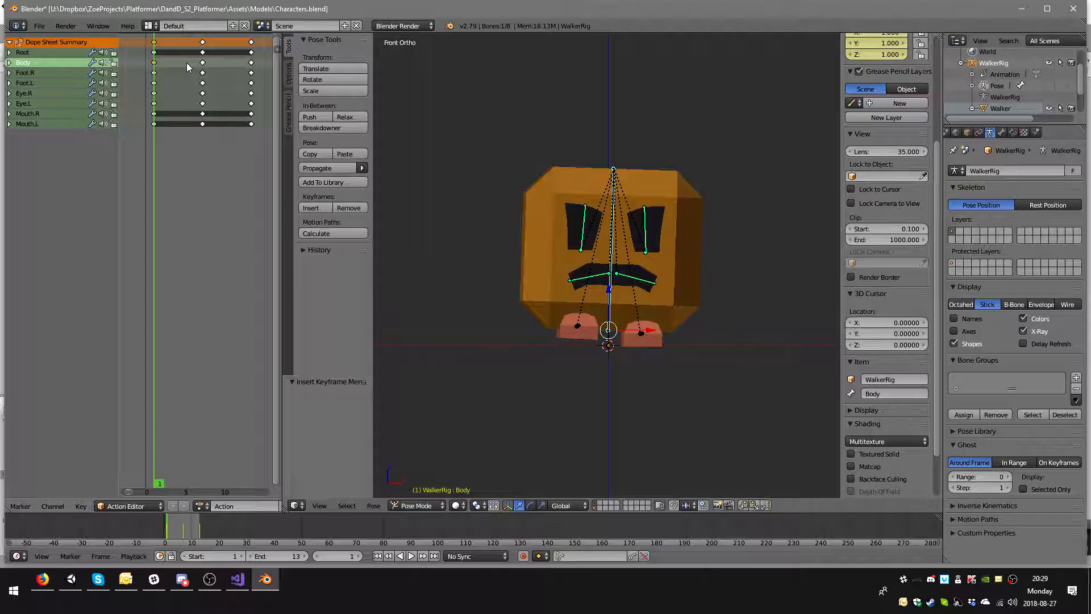
key(shift+d)
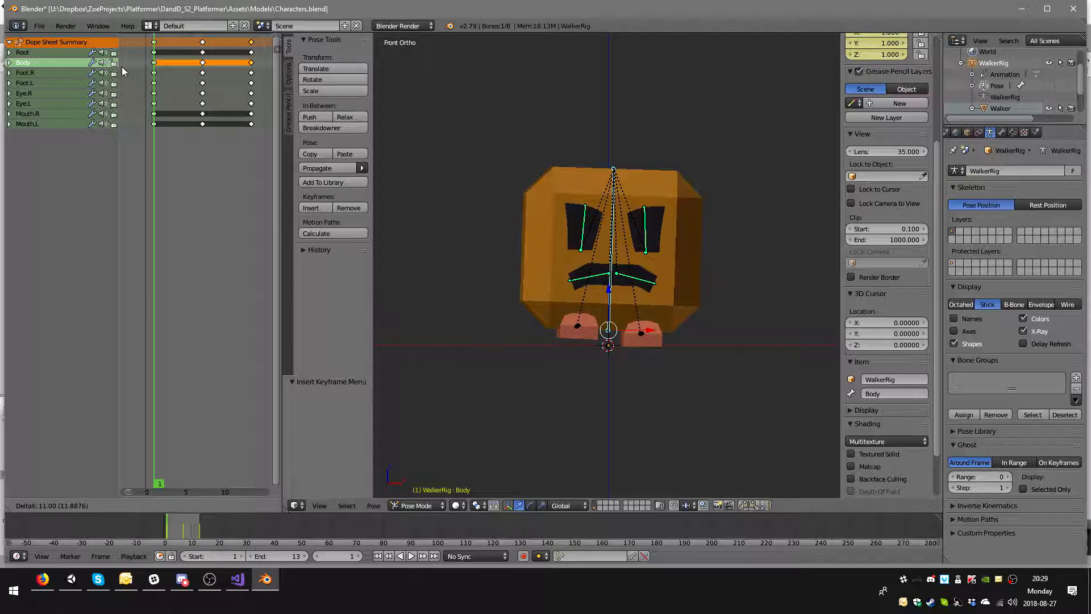
click(122, 67)
click(252, 64)
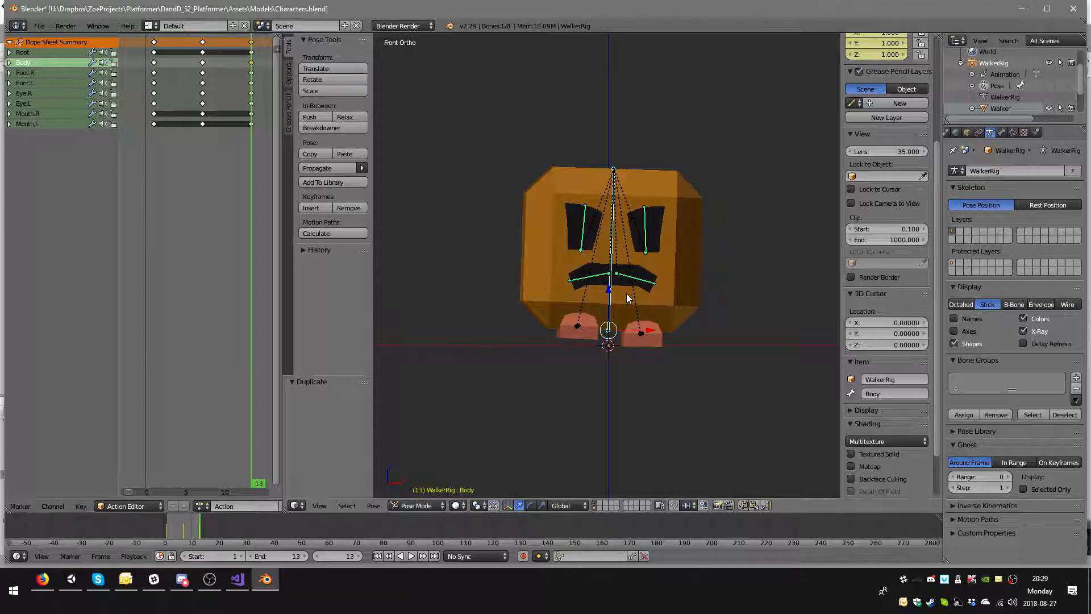
- Copy the Body bone's frame 13 pose, try to paste it flipped on the X-axis at frame 7, and keyframe it
key(ctrl+c)
click(203, 77)
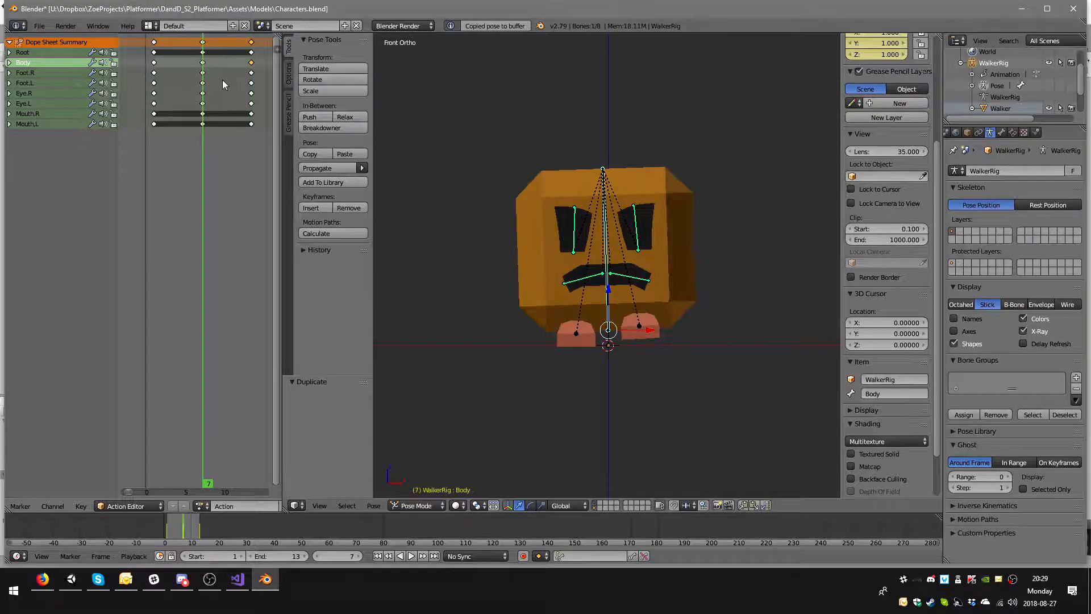
key(ctrl+v)
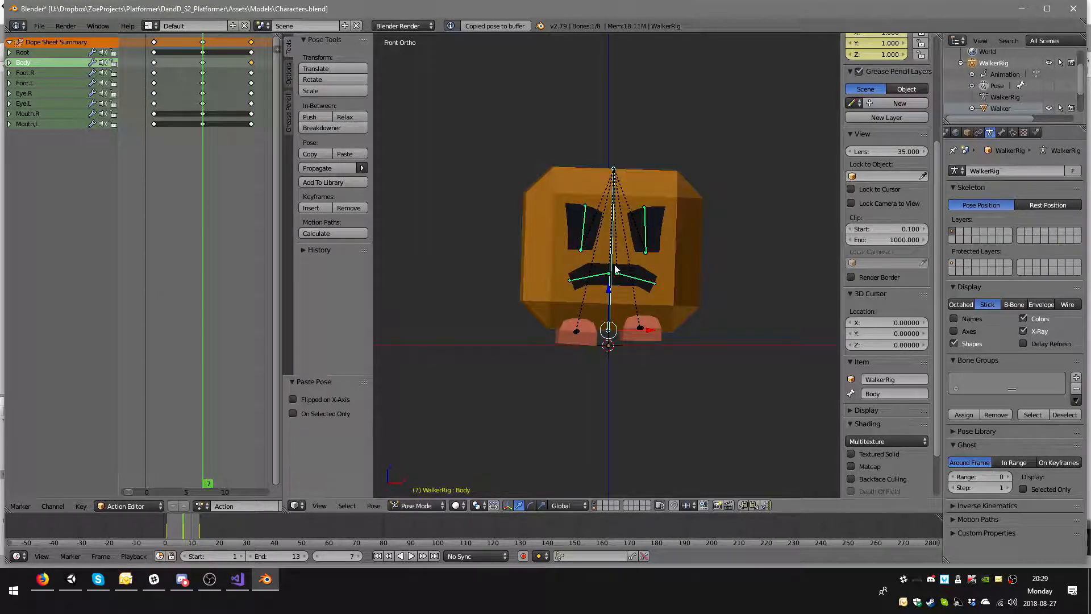
click(328, 399)
key(Up)
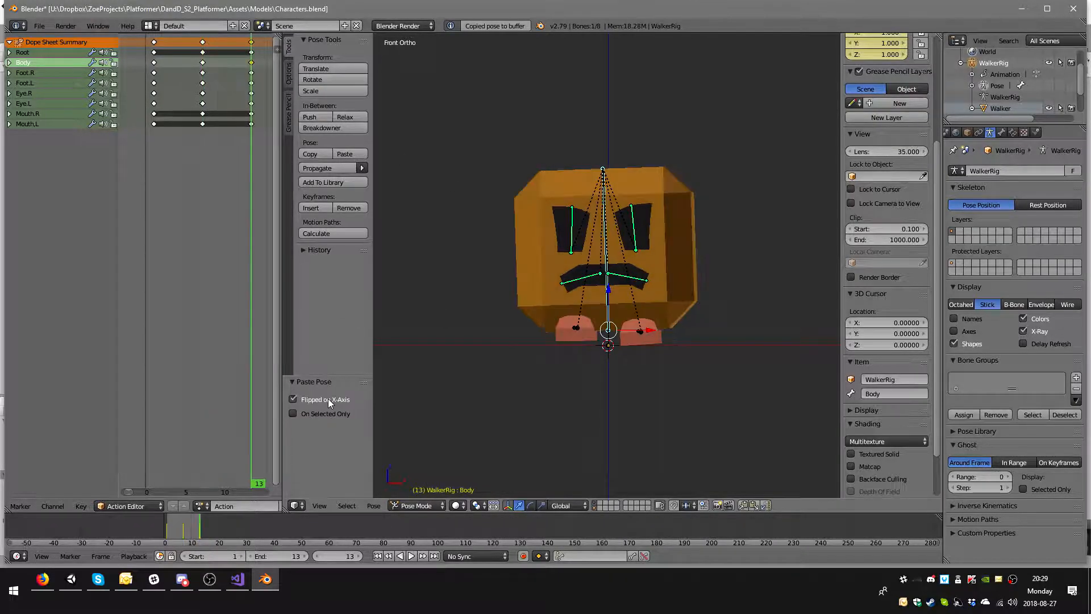
key(i)
click(708, 318)
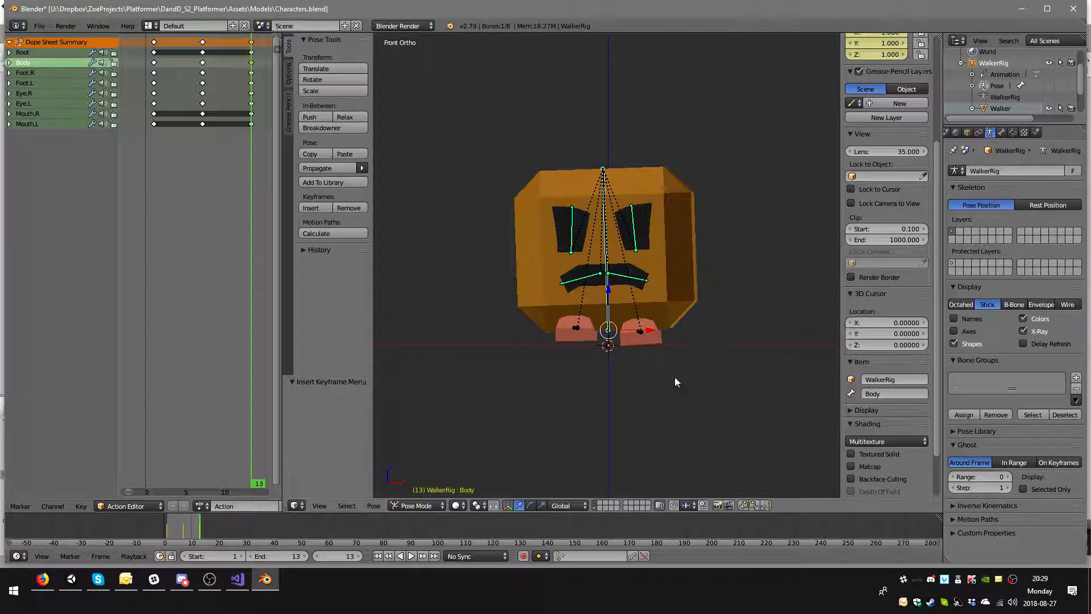
- Play the walk loop, stop it, and compare the Body bone's poses at frames 1, 7 and 13
click(411, 555)
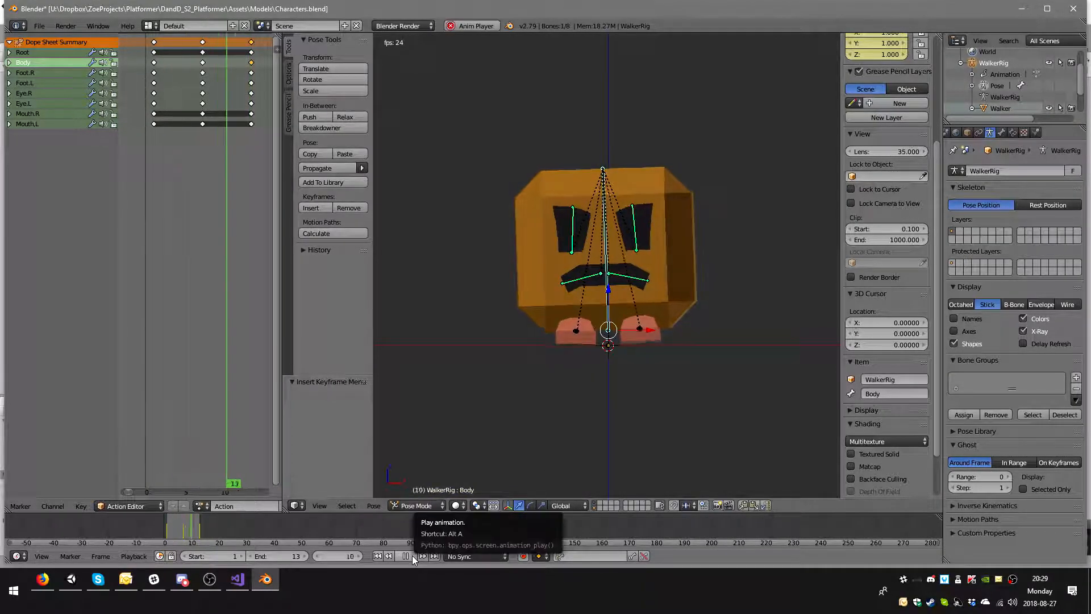
click(411, 556)
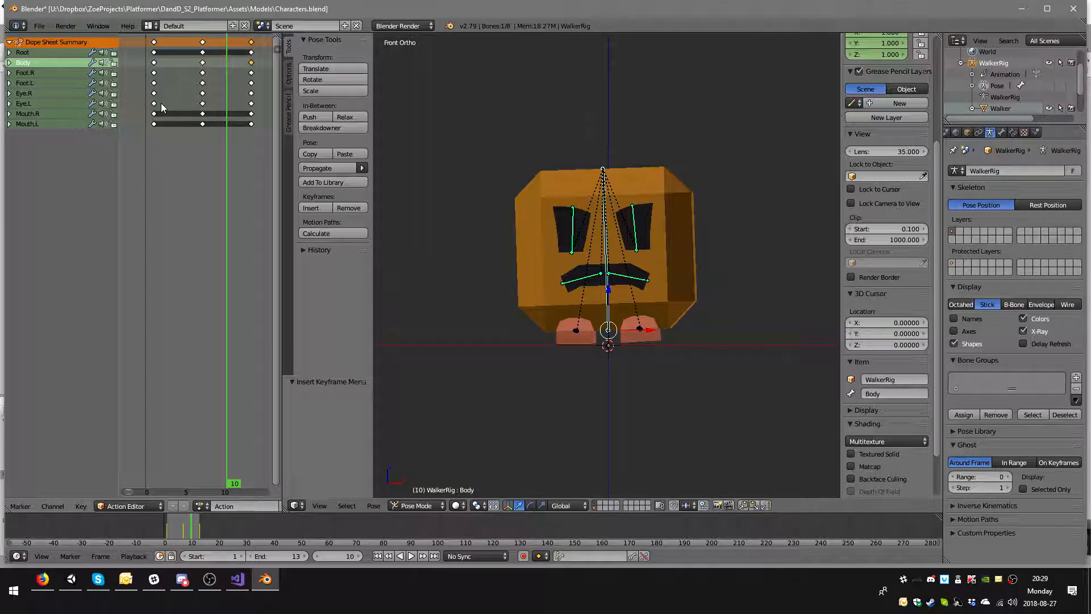
click(202, 110)
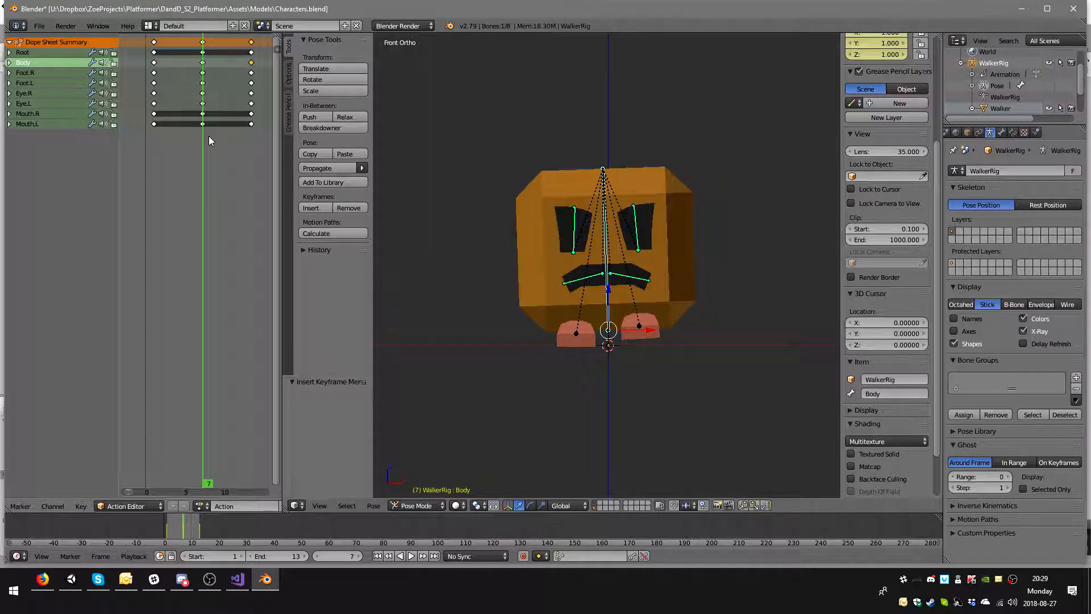
click(251, 104)
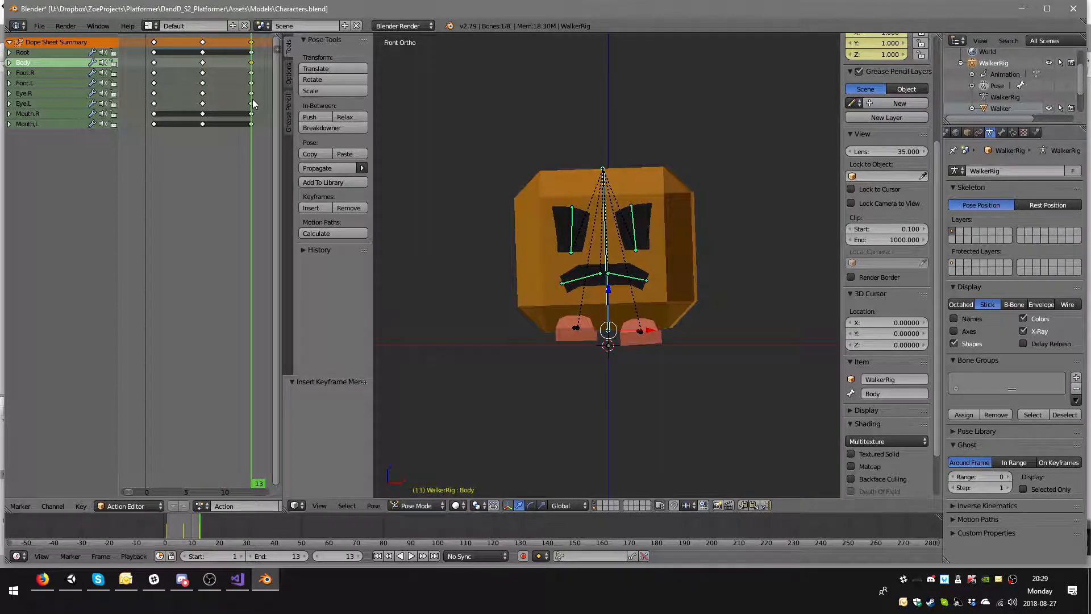
click(155, 90)
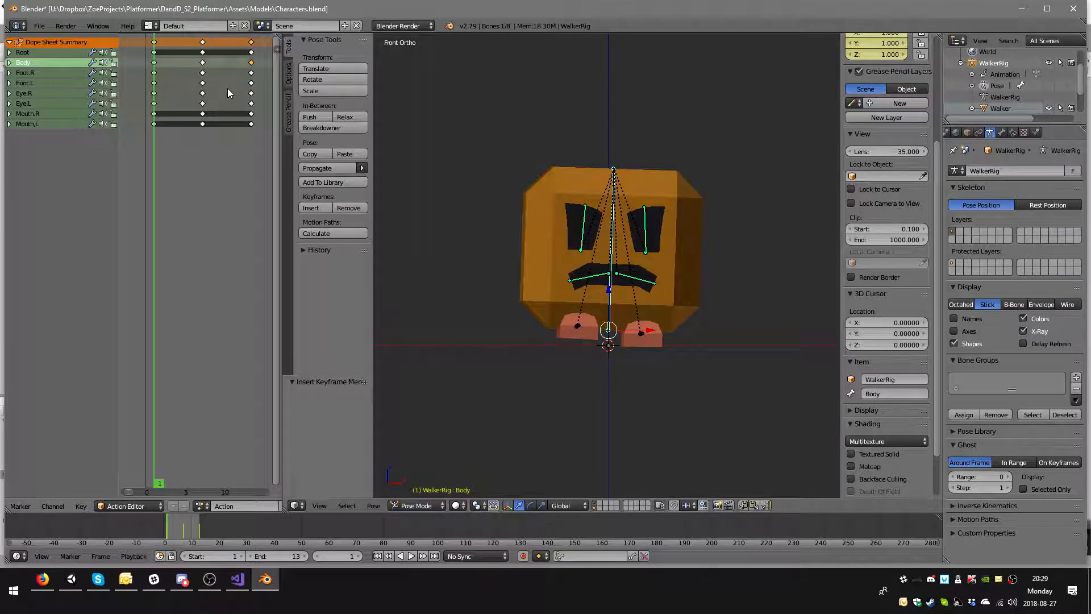
click(252, 94)
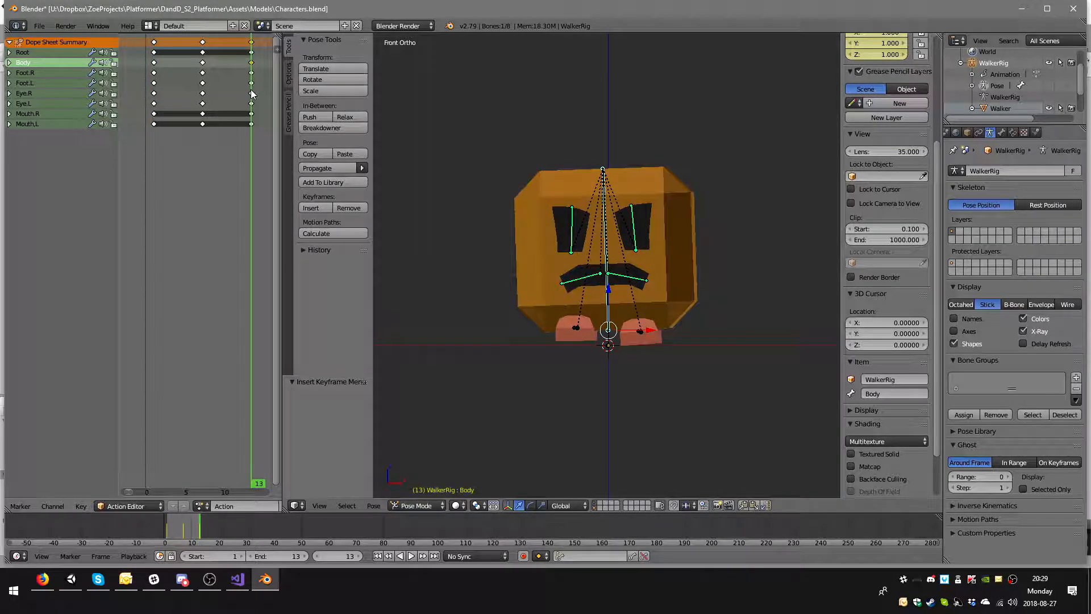
- At frame 7, paste the copied Body pose flipped on the X-axis and insert a LocRotScale keyframe
click(202, 93)
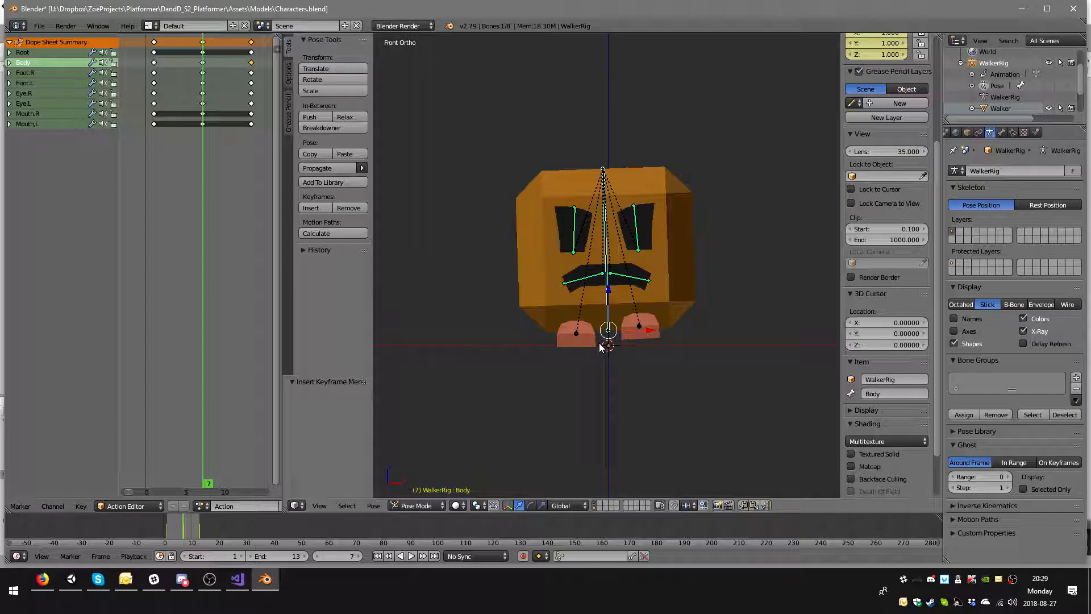
key(ctrl+v)
key(ctrl+shift+v)
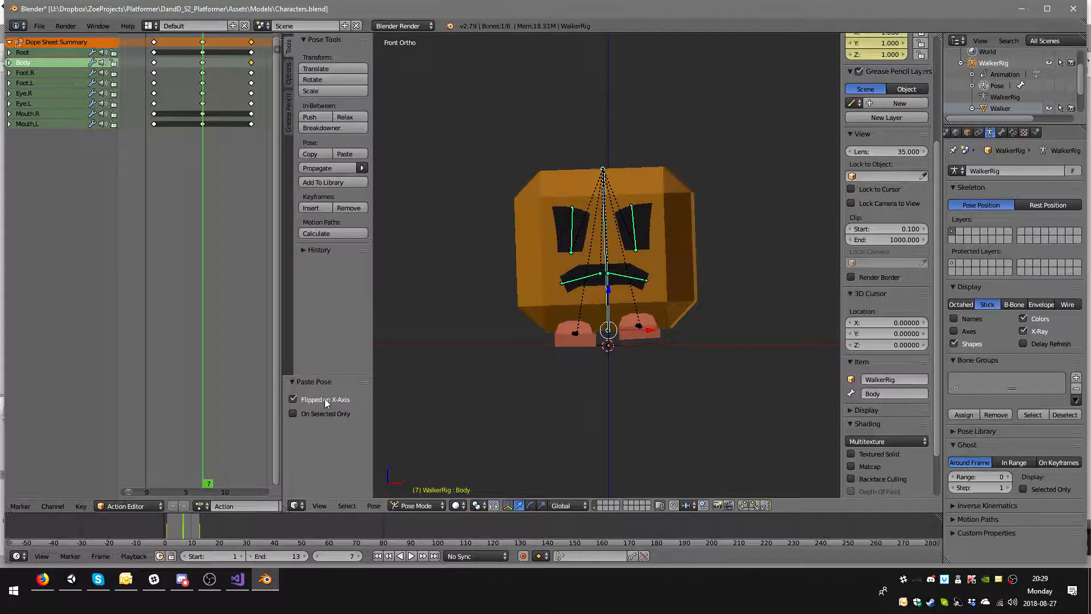
key(i)
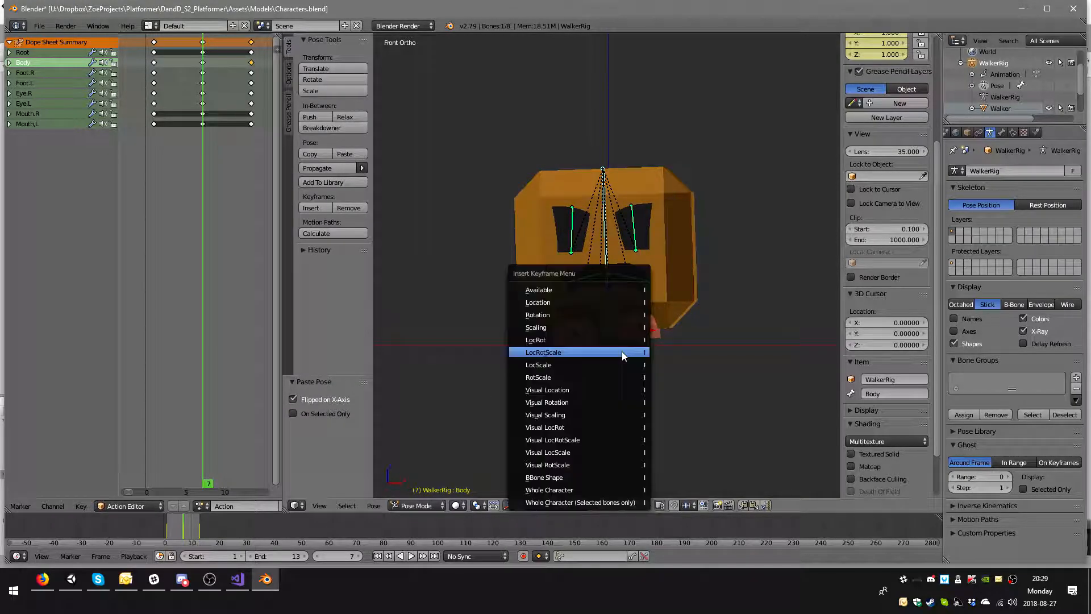
click(622, 351)
- Duplicate the Body bone's frame 1 keyframe 12 frames ahead to frame 13 and play the loop to check the sway
click(154, 66)
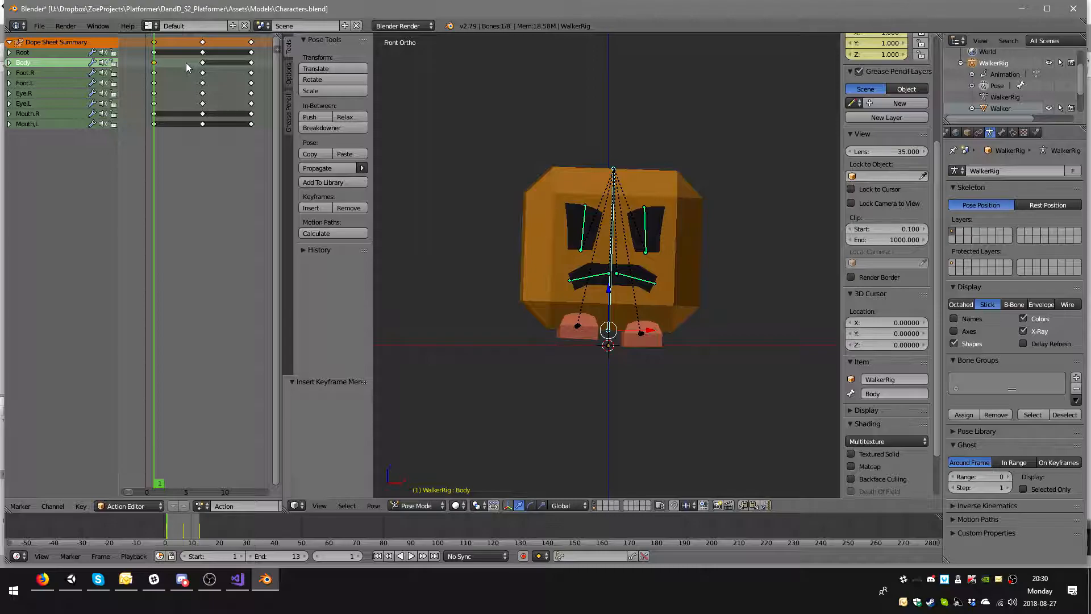
key(shift+d)
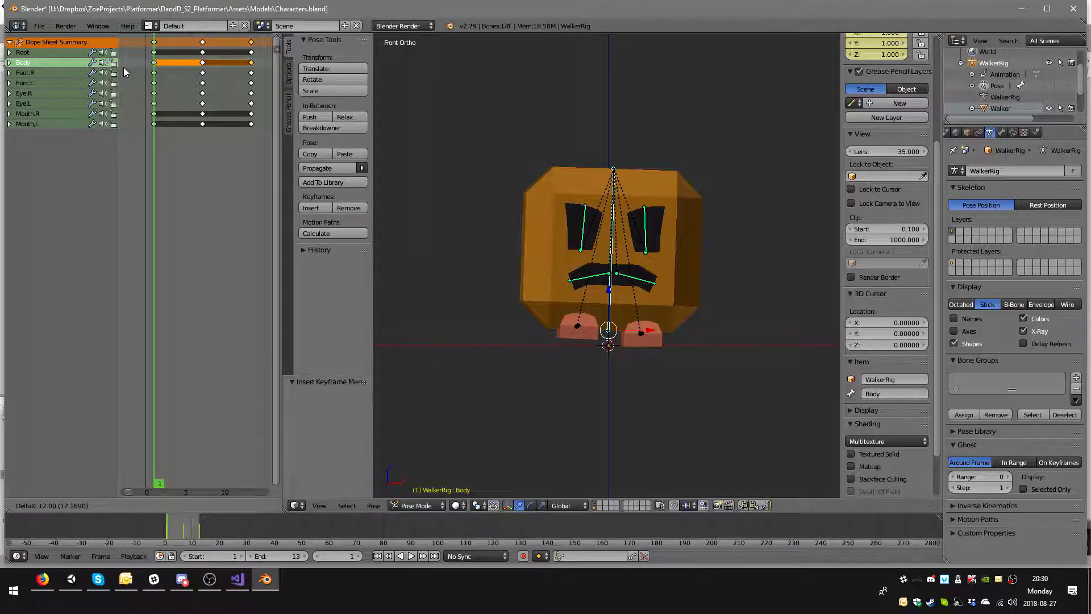
click(124, 67)
click(410, 555)
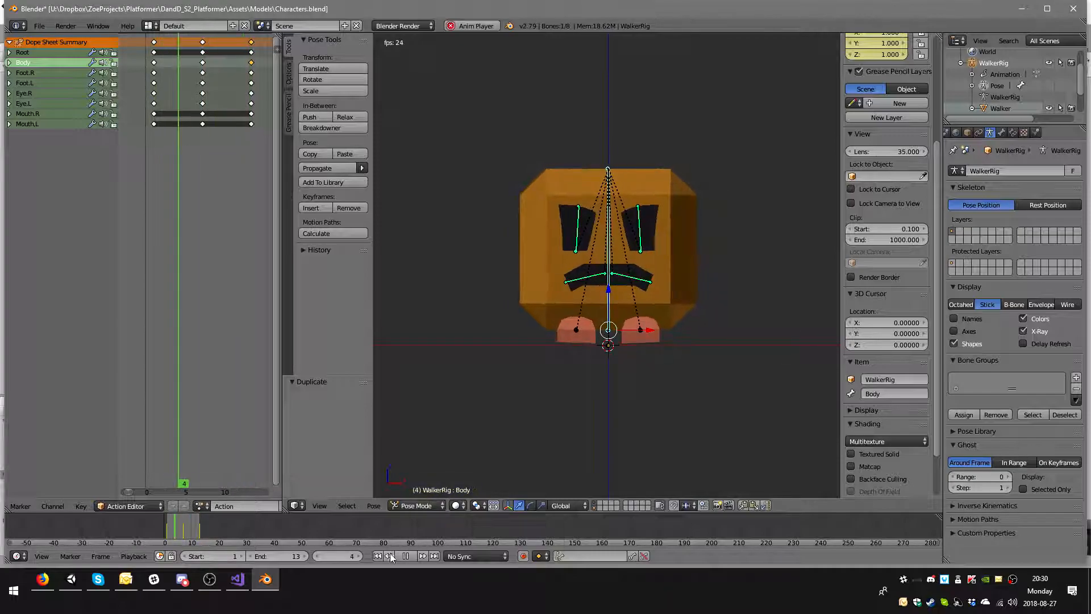
click(408, 556)
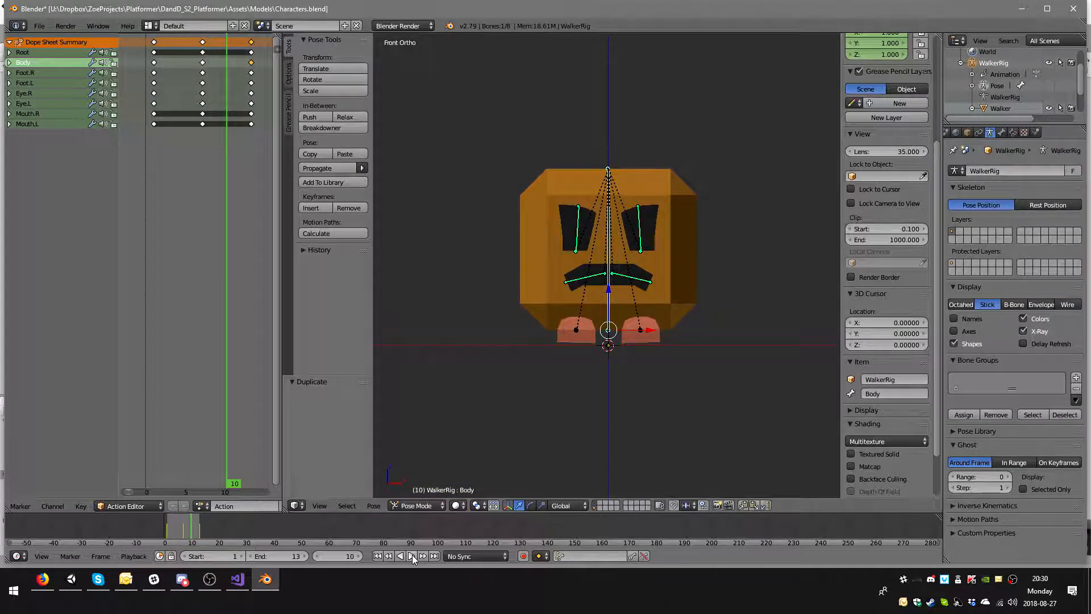
- Rename the action as Walk and save over the existing Characters.blend file
scroll(172, 506, down, 5)
click(171, 506)
text(W)
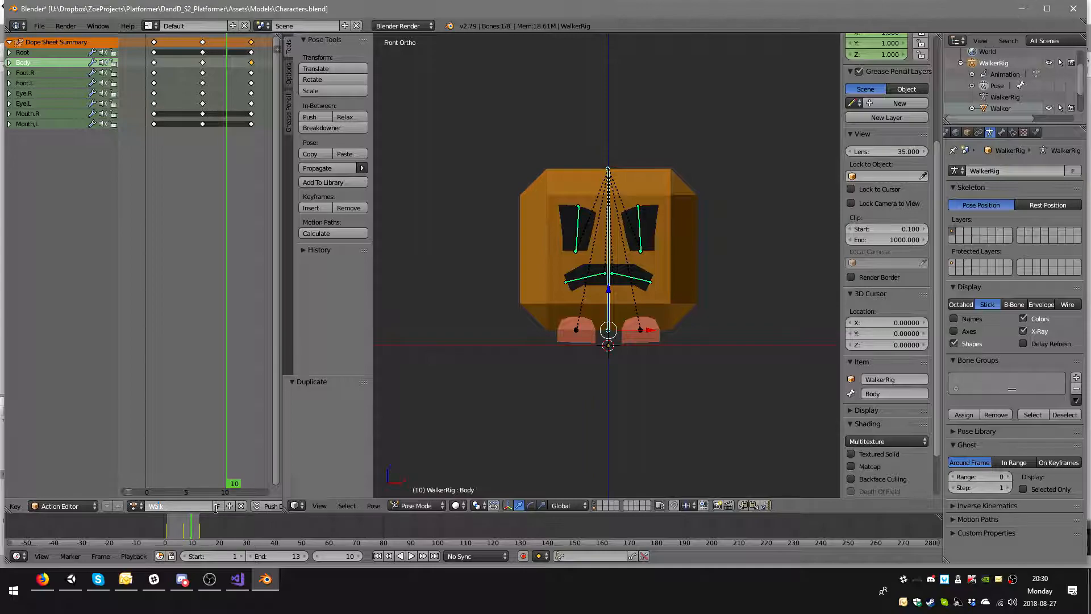
text(alk)
key(Return)
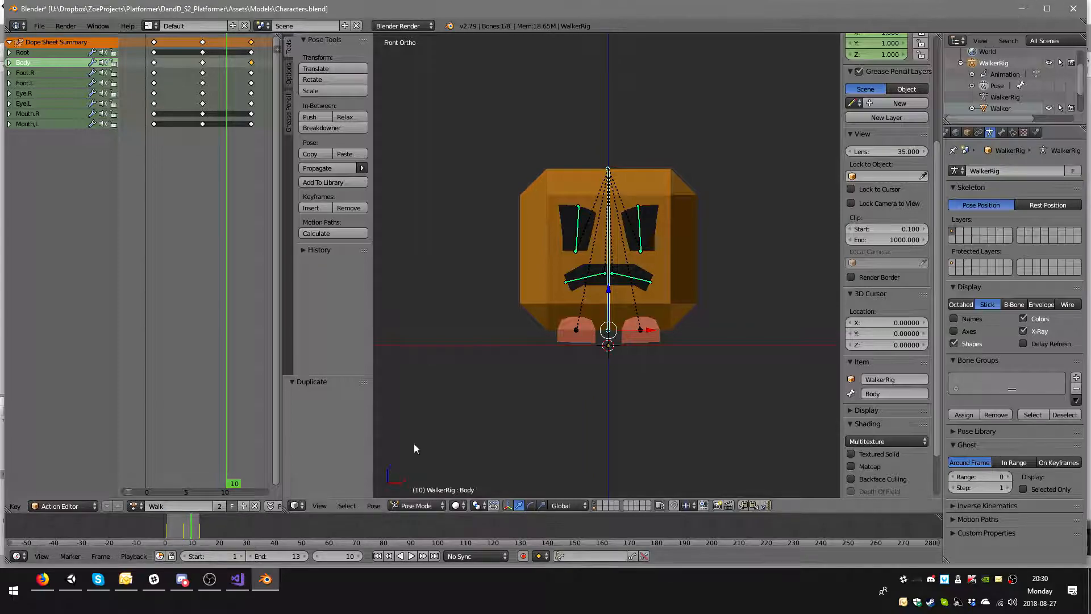
key(ctrl+s)
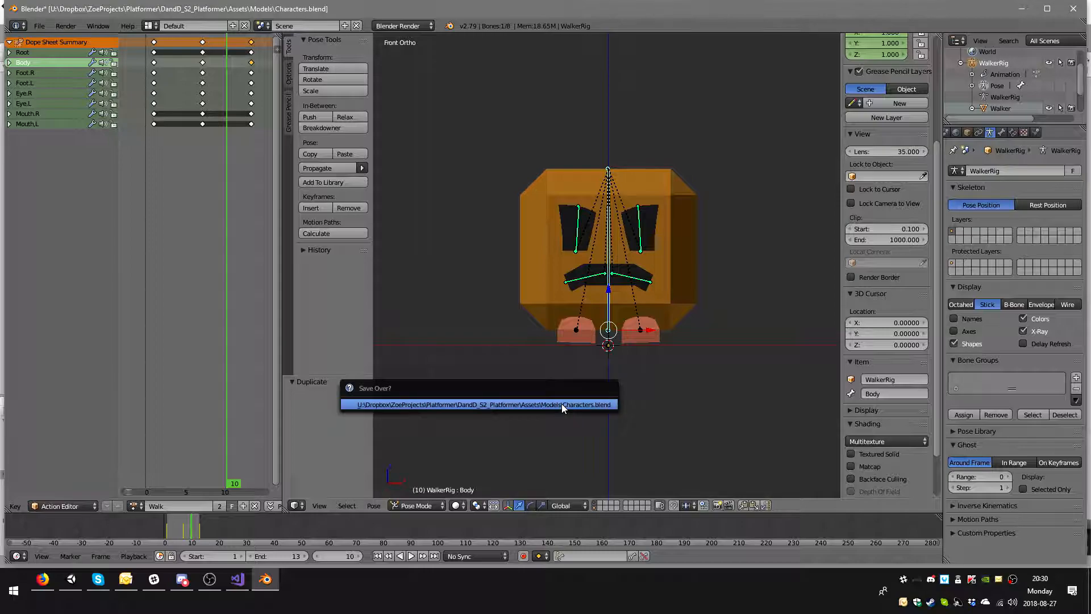
click(519, 408)
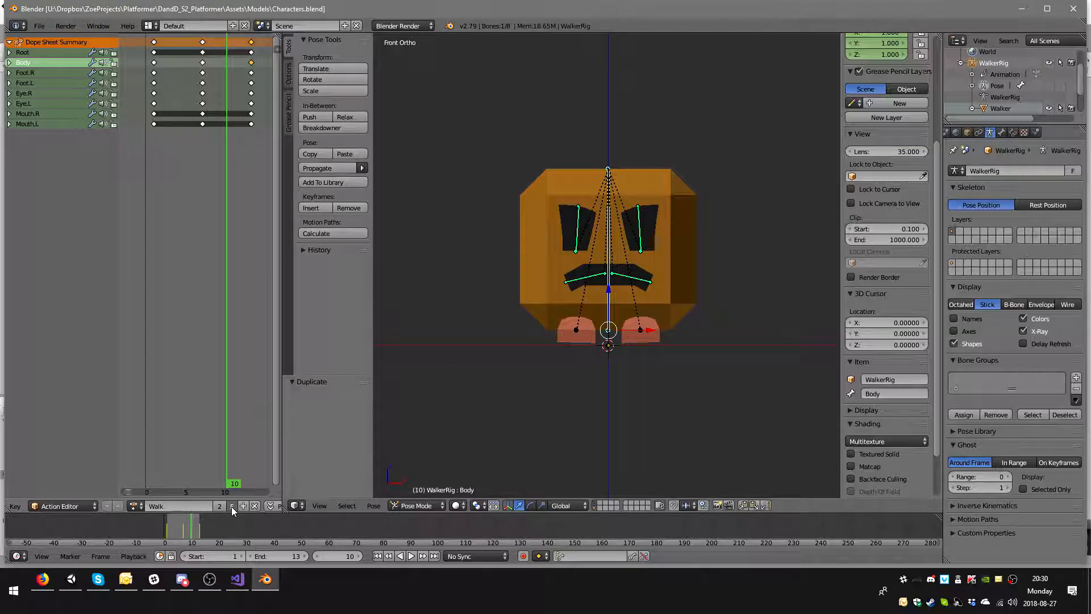
click(135, 506)
click(469, 416)
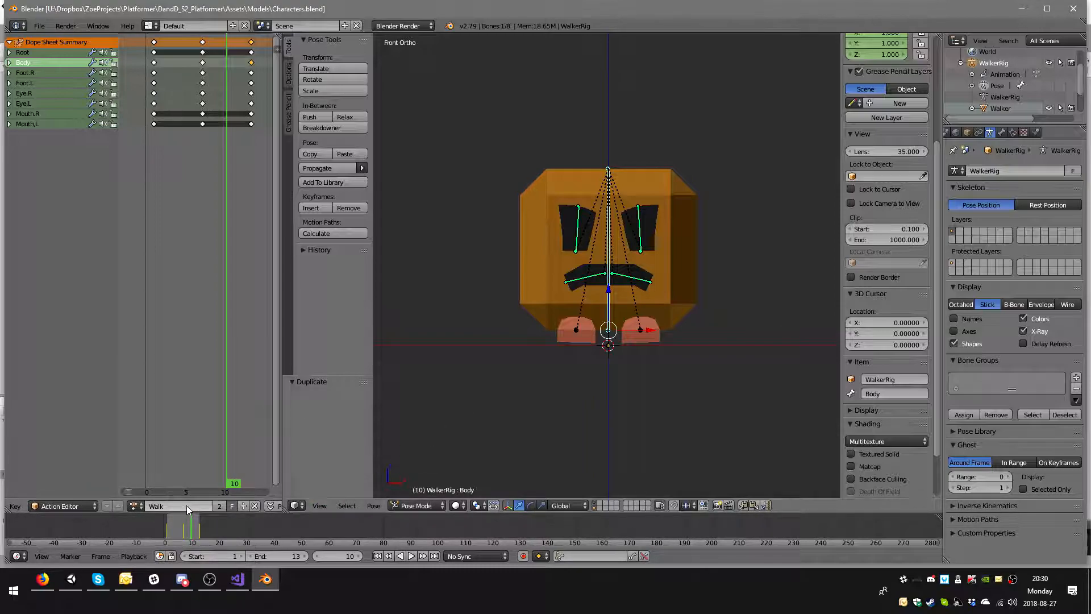
- Switch to Unity, select the Characters model in the Models folder, and turn its preview to face forward
click(70, 583)
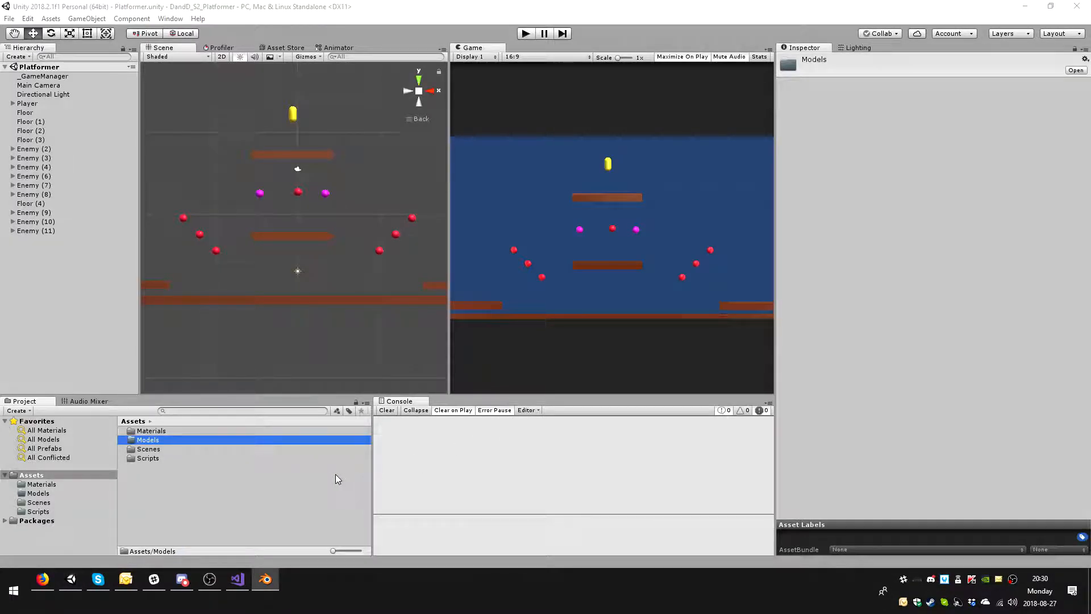
click(191, 449)
double_click(198, 440)
click(199, 441)
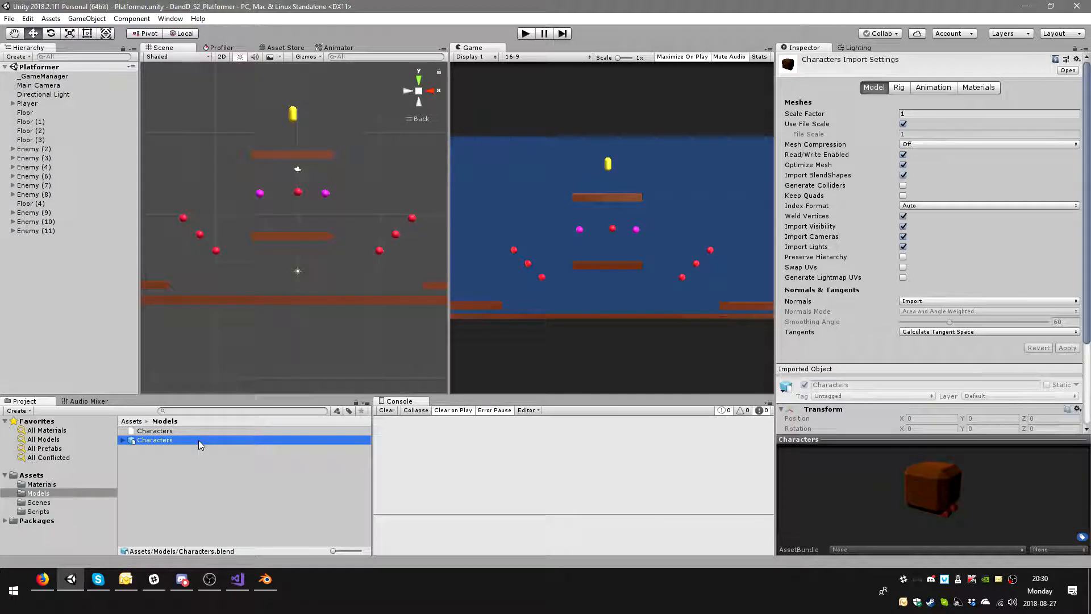
drag(996, 521, 948, 513)
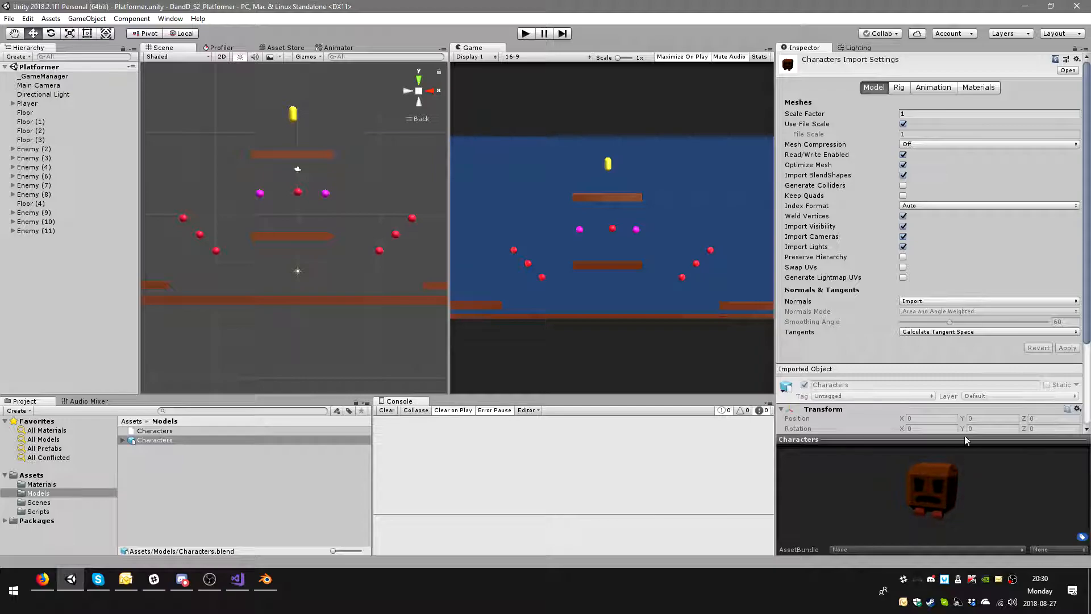
- In the model's rig import settings, keep the Generic type and Create From This Model avatar, and set the root node to WalkerRig/Root
click(899, 89)
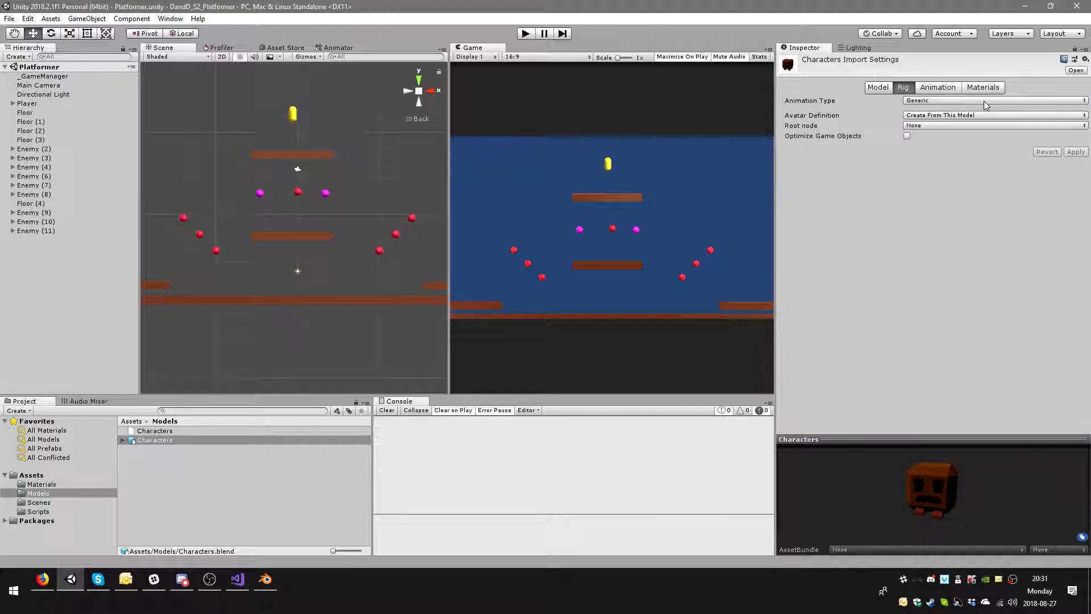
click(967, 101)
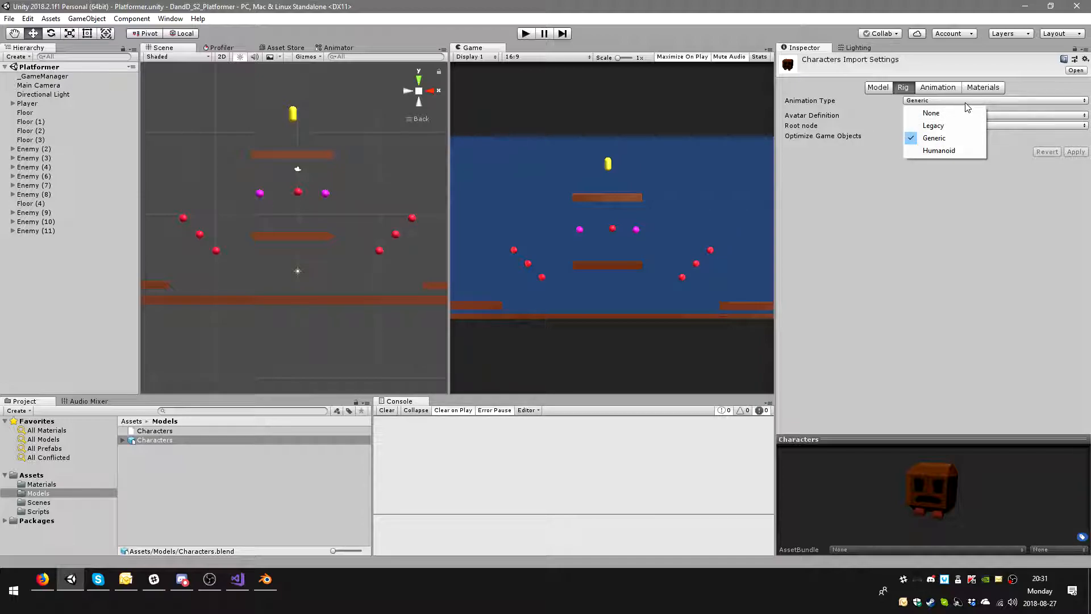
click(955, 138)
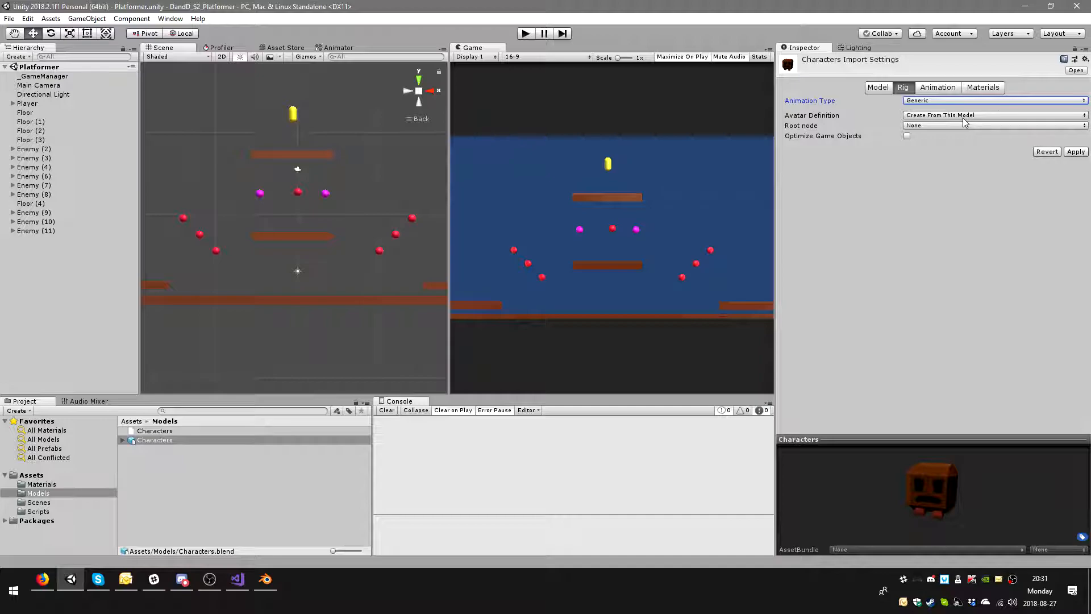
click(961, 118)
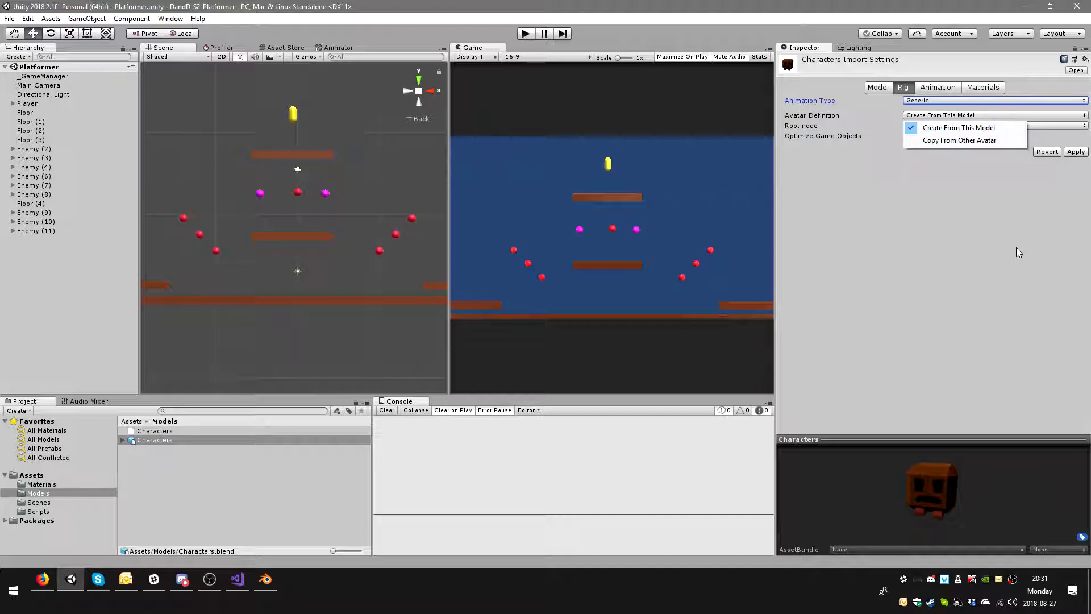
click(966, 128)
click(965, 125)
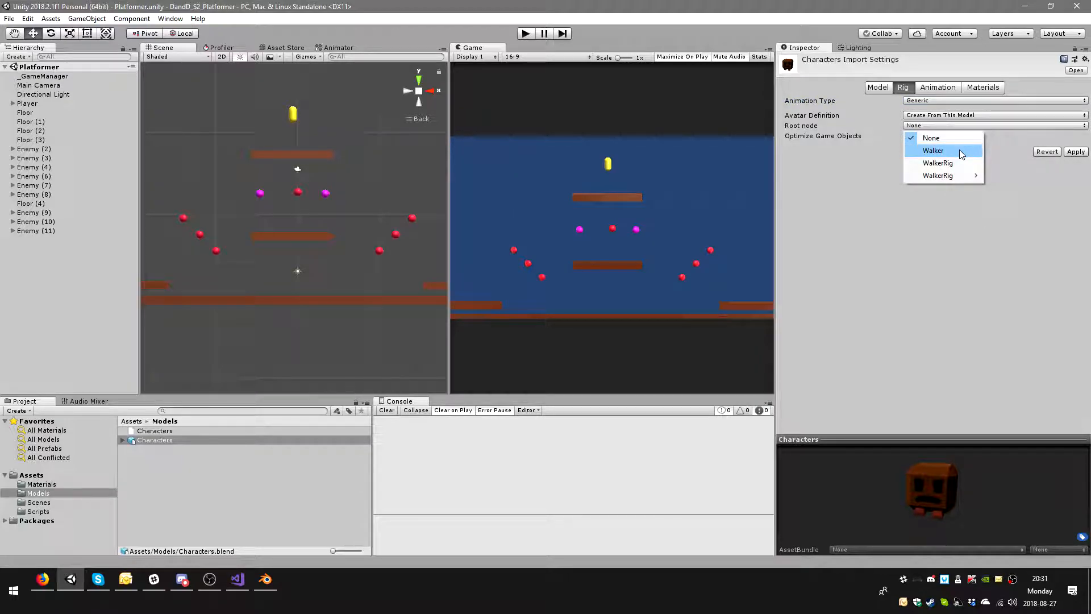
mouse_move(966, 176)
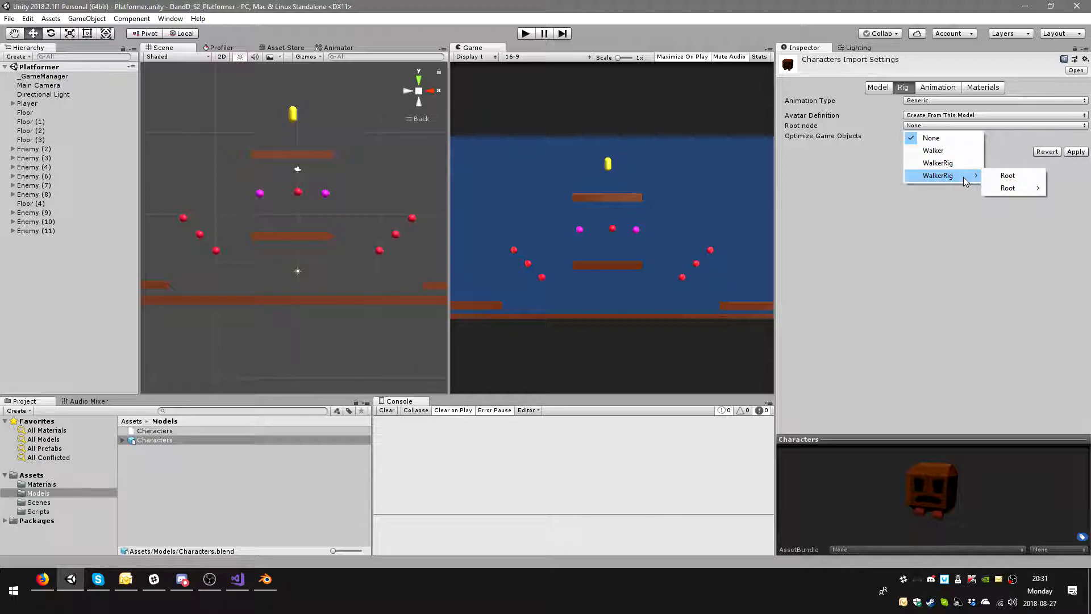
click(1018, 176)
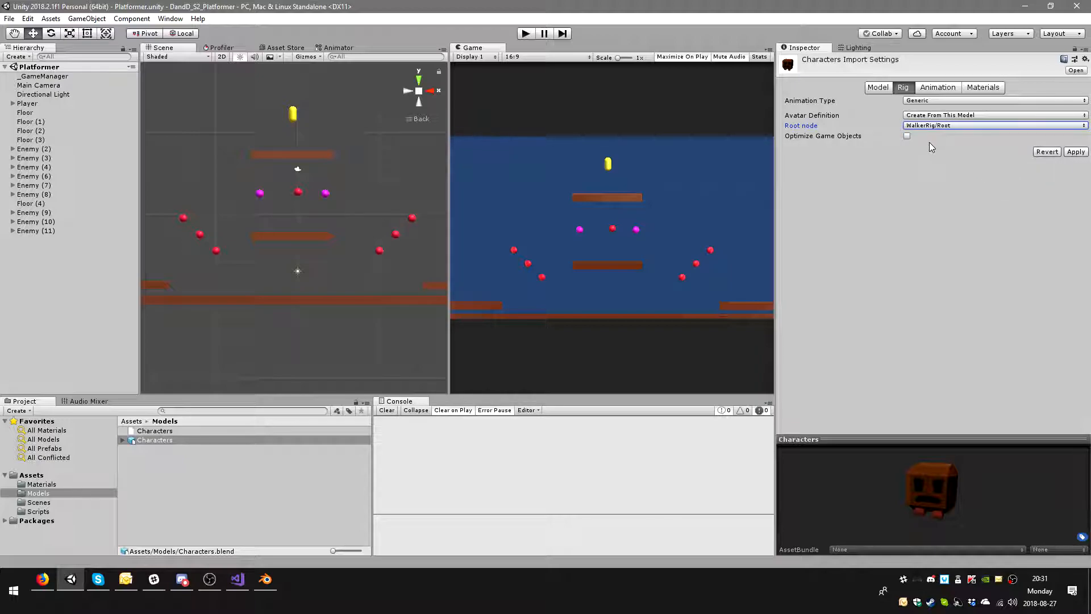
- Play the Default Take clip in the model's animation import preview and view the character from the front
click(949, 87)
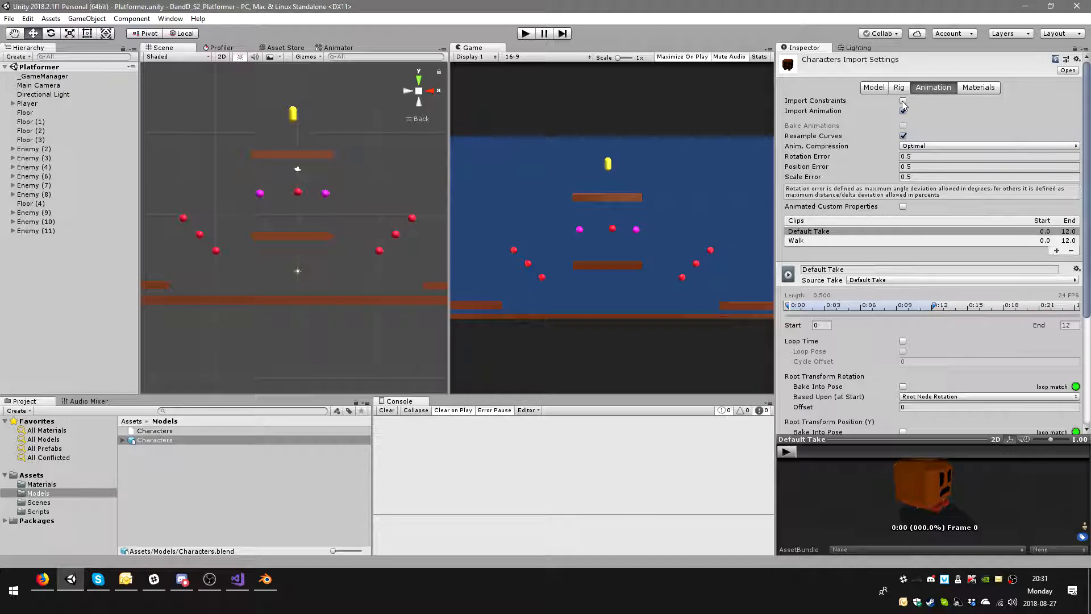
click(788, 451)
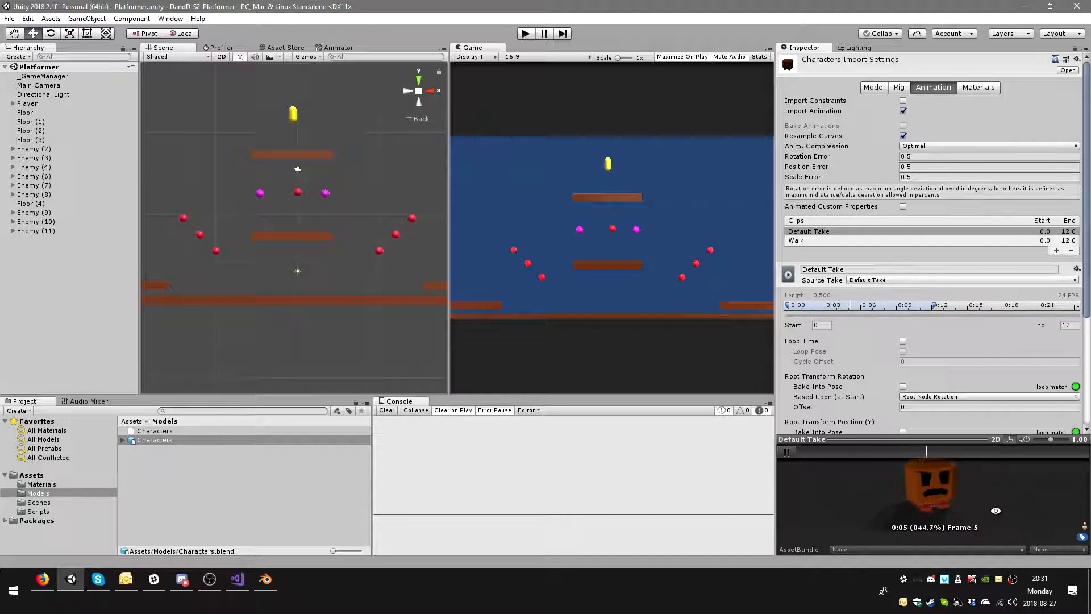
drag(956, 506, 972, 489)
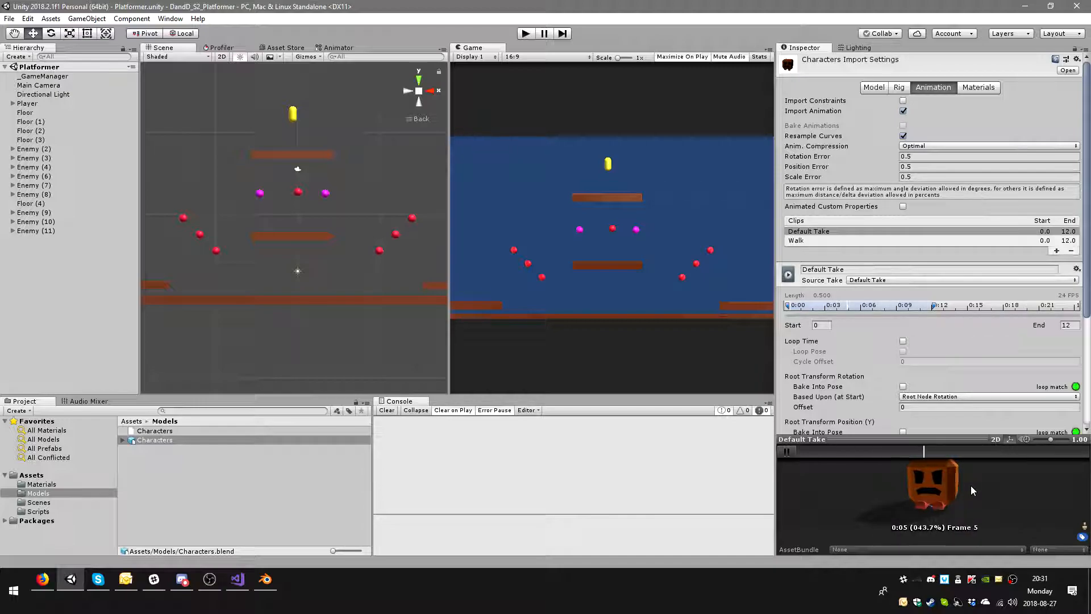
- Pause the preview and enable Loop Time and Loop Pose for the Default Take clip
click(787, 451)
scroll(933, 308, down, 1)
click(902, 308)
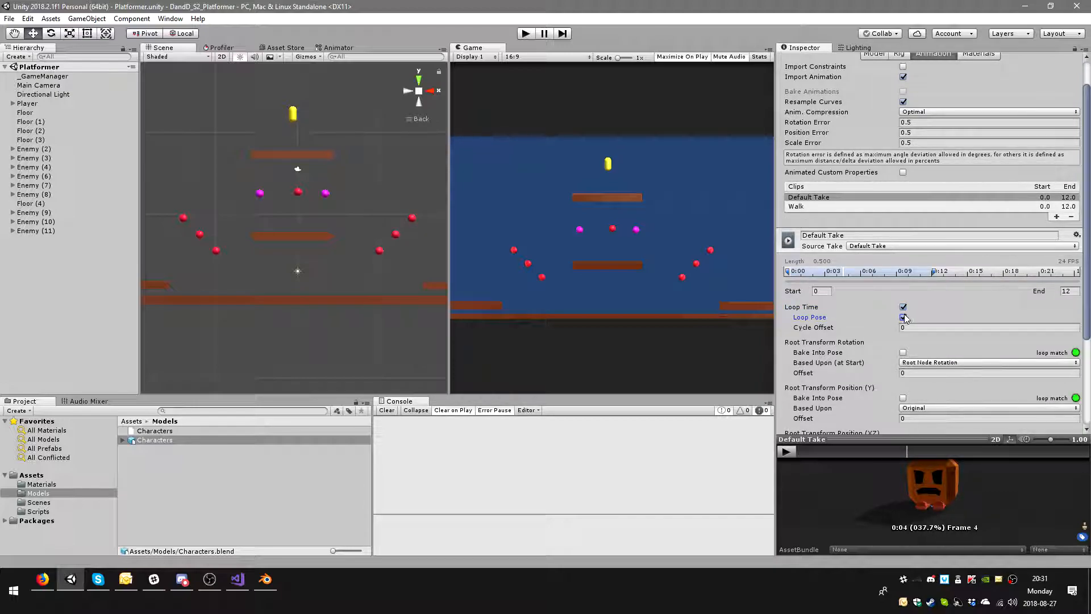
- Bake the root rotation, Y and XZ positions into the pose based upon Original, apply the import settings, and preview the clip
scroll(920, 326, down, 1)
scroll(904, 319, down, 2)
click(924, 294)
click(916, 302)
click(902, 329)
click(902, 375)
click(965, 386)
click(923, 396)
scroll(925, 343, down, 4)
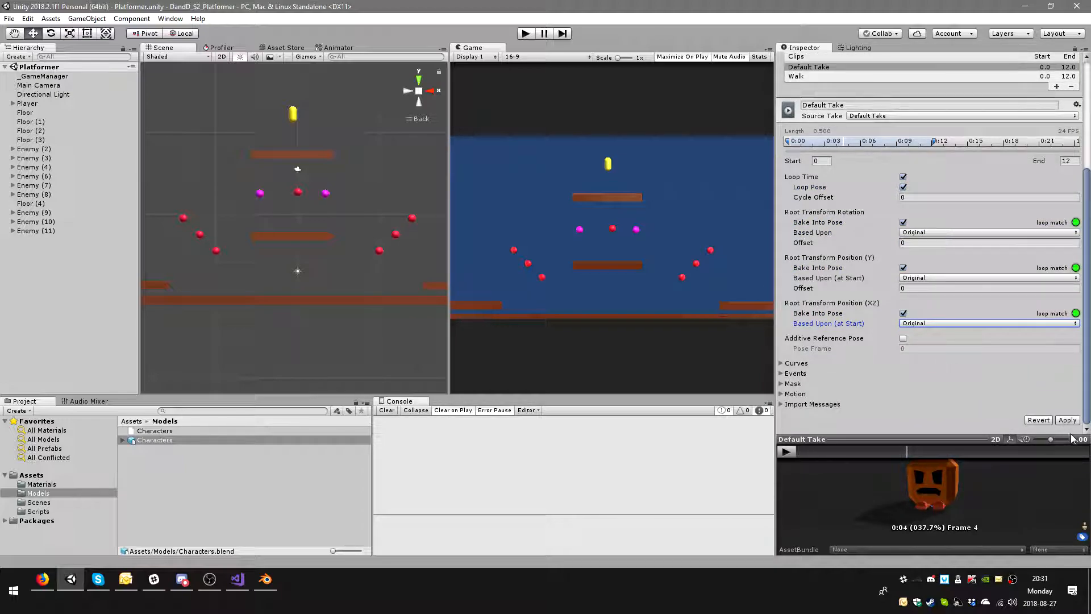
click(1068, 421)
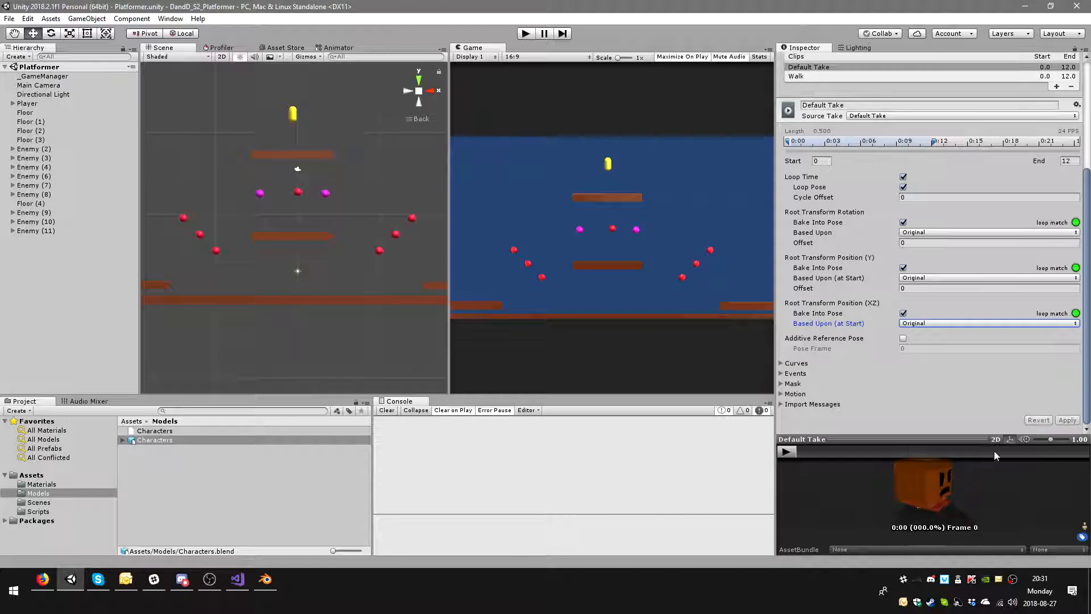
click(786, 451)
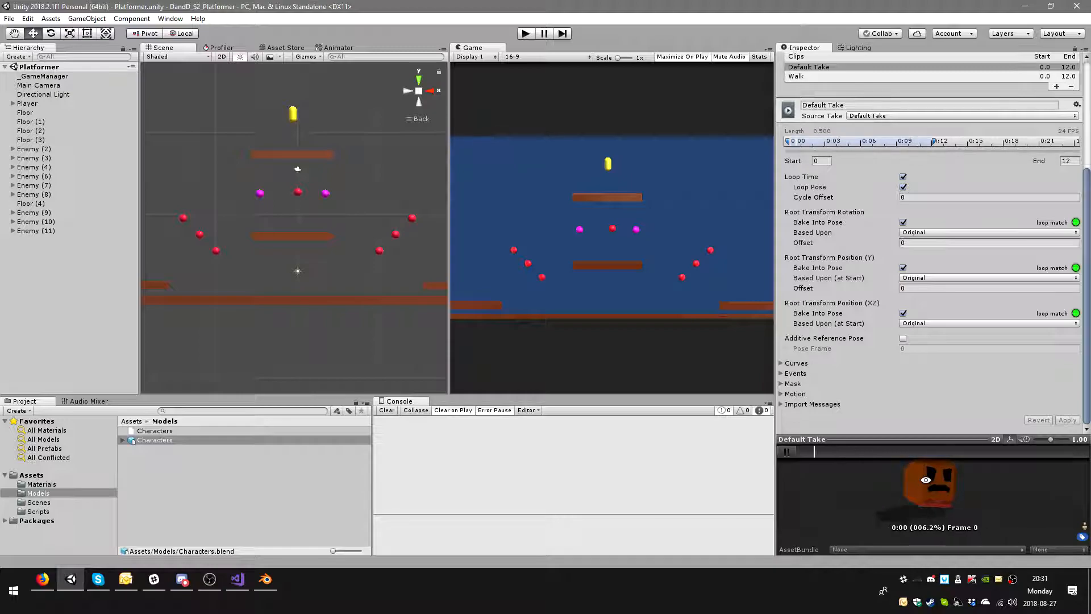
- Turn off Import Materials for the Characters model and apply the change
scroll(966, 170, up, 5)
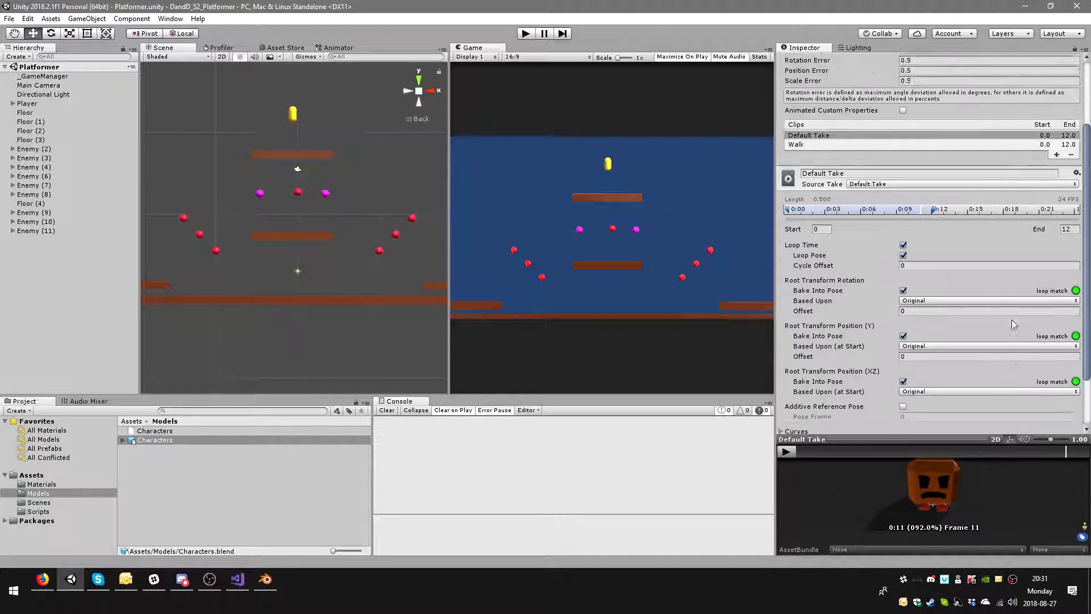
click(984, 92)
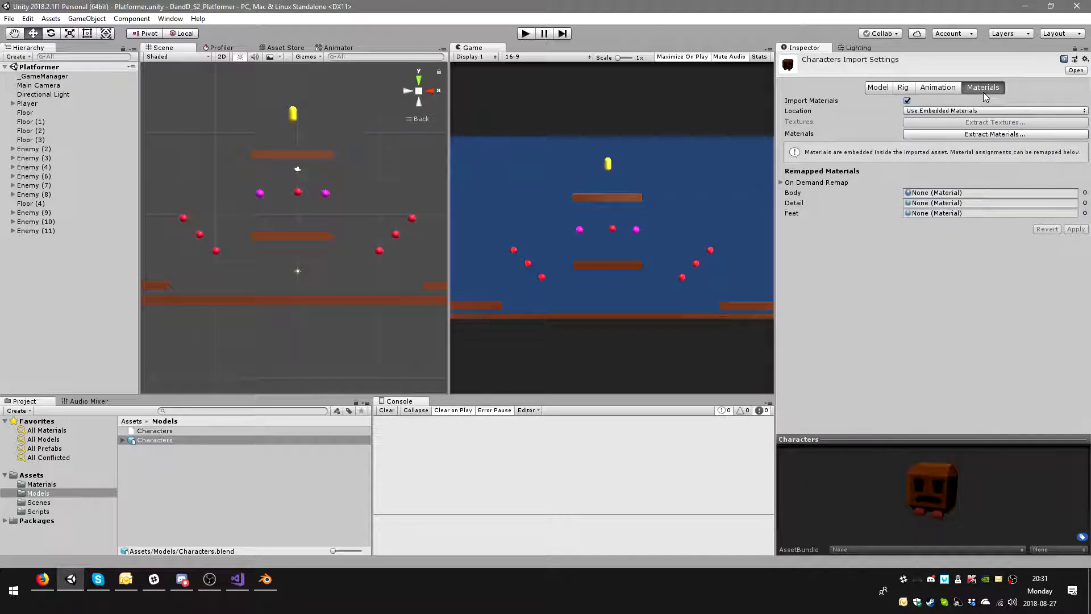
click(906, 100)
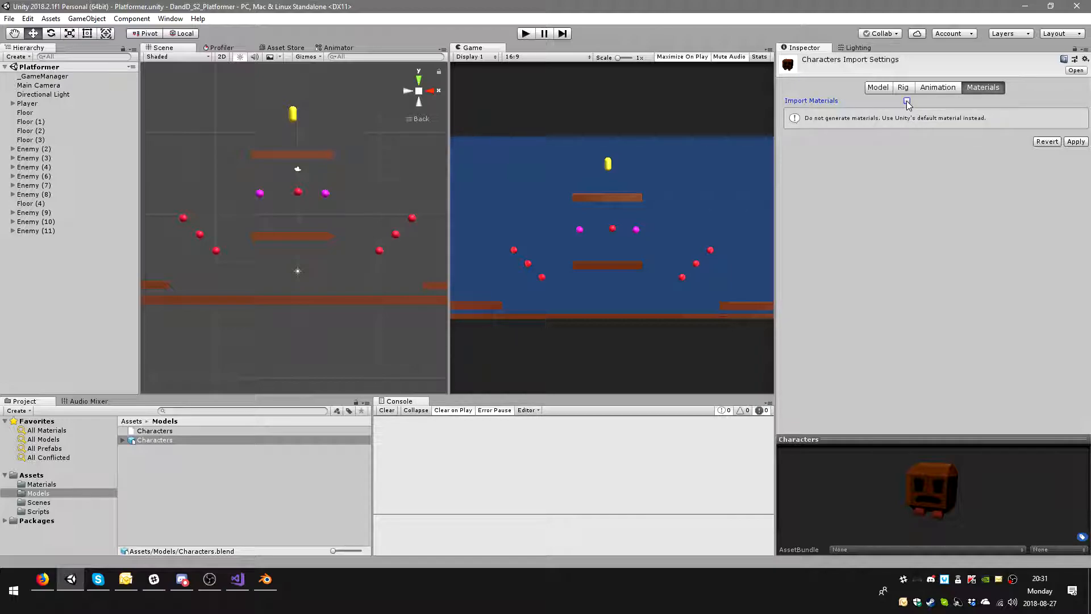
click(1076, 141)
mouse_move(971, 491)
mouse_down()
mouse_move(895, 473)
mouse_move(972, 489)
mouse_up()
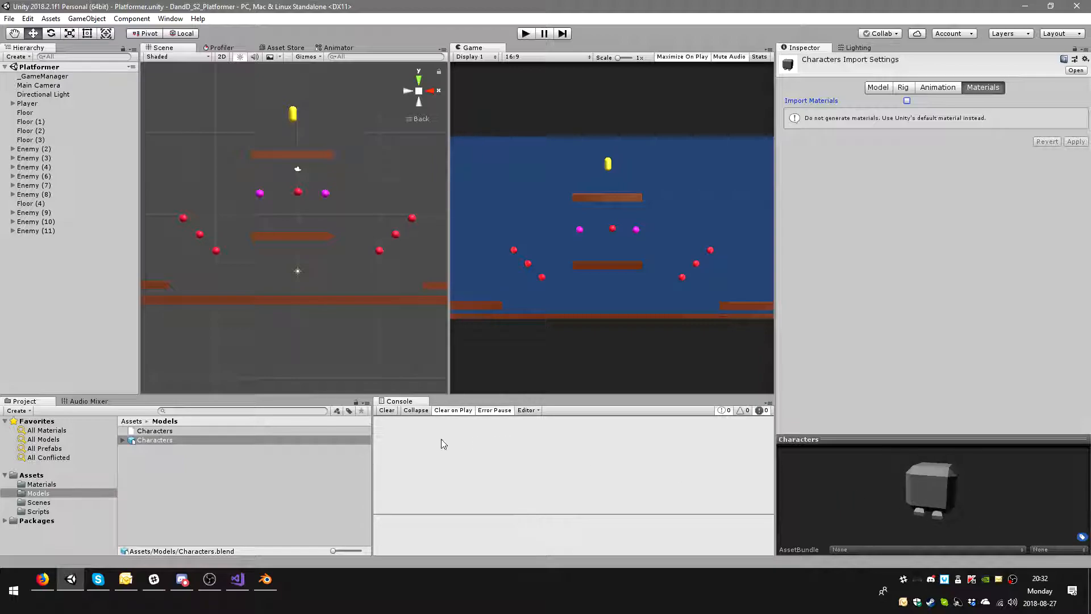
- Add the Characters model as a child of Enemy (2) and frame it in the scene
click(57, 149)
click(13, 149)
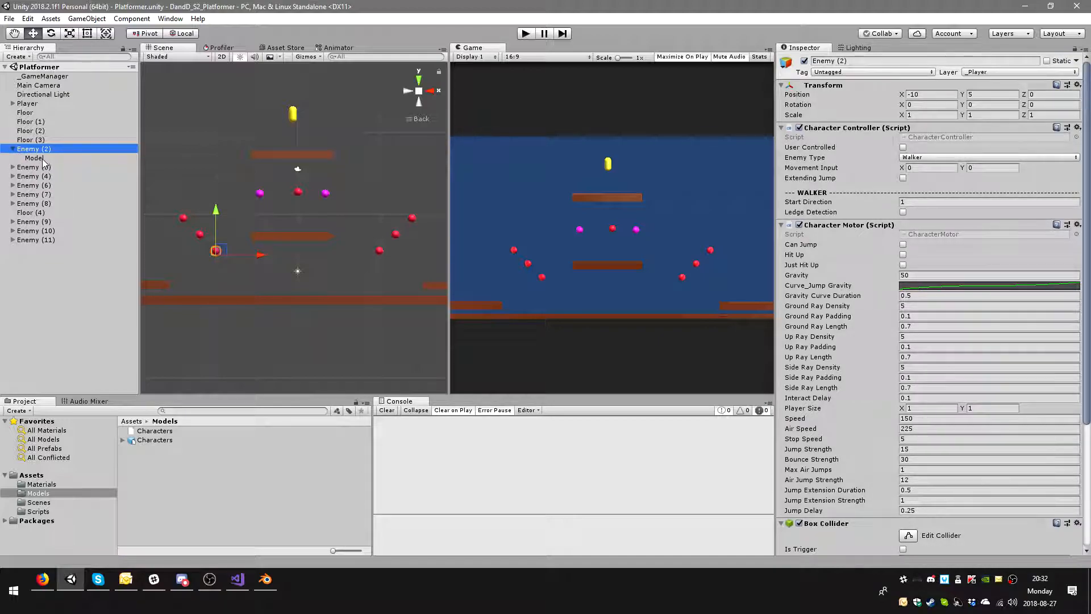
click(13, 149)
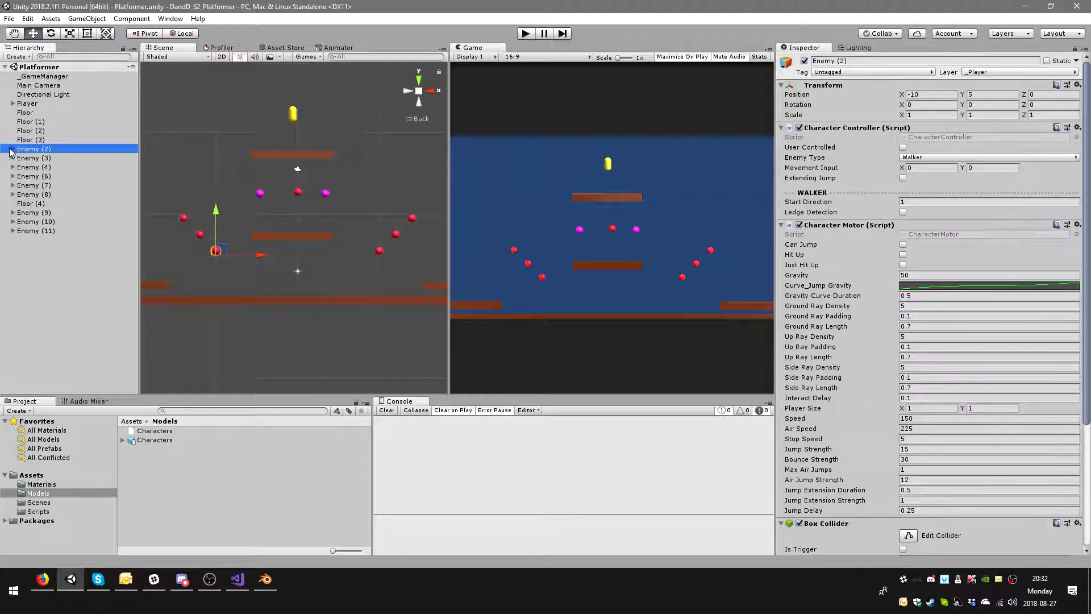
click(13, 149)
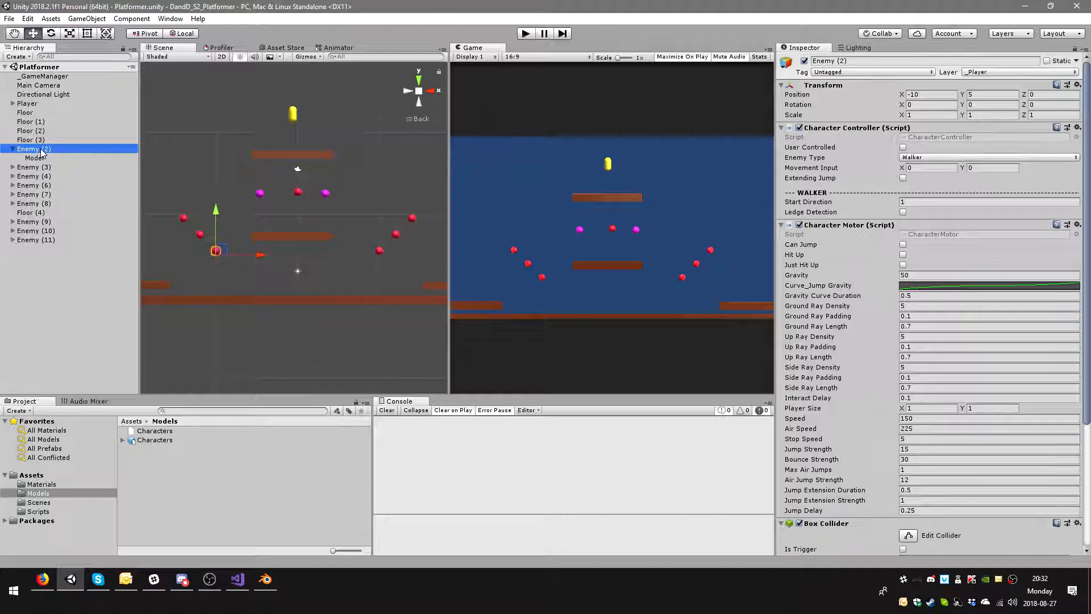
drag(163, 440, 52, 153)
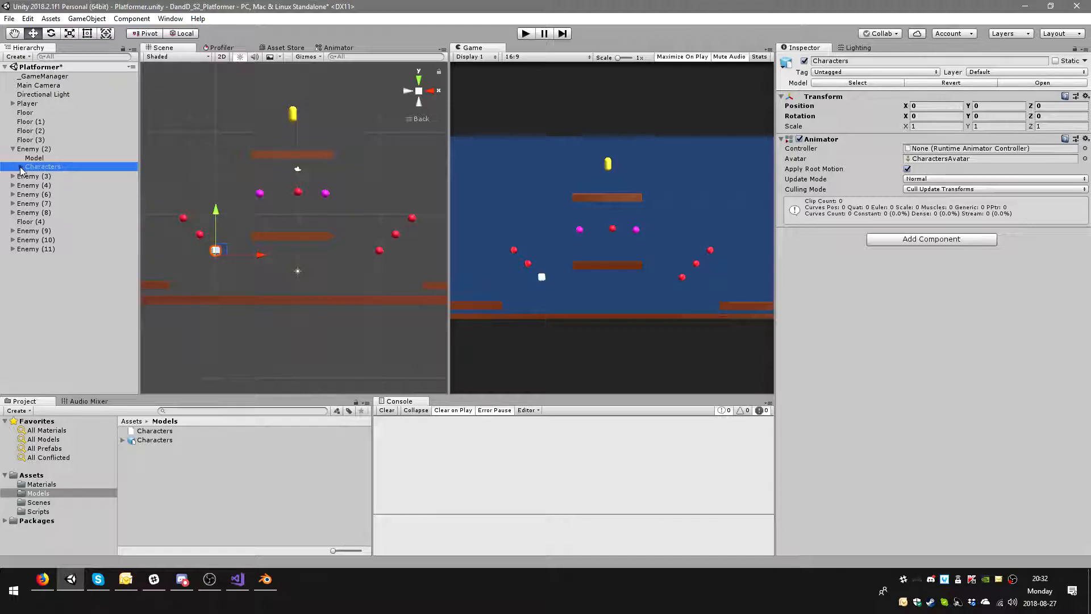
double_click(38, 169)
mouse_move(432, 227)
alt+mouse_down()
mouse_move(596, 236)
mouse_move(373, 246)
mouse_move(330, 265)
mouse_move(368, 237)
mouse_move(449, 243)
mouse_move(433, 243)
alt+mouse_up()
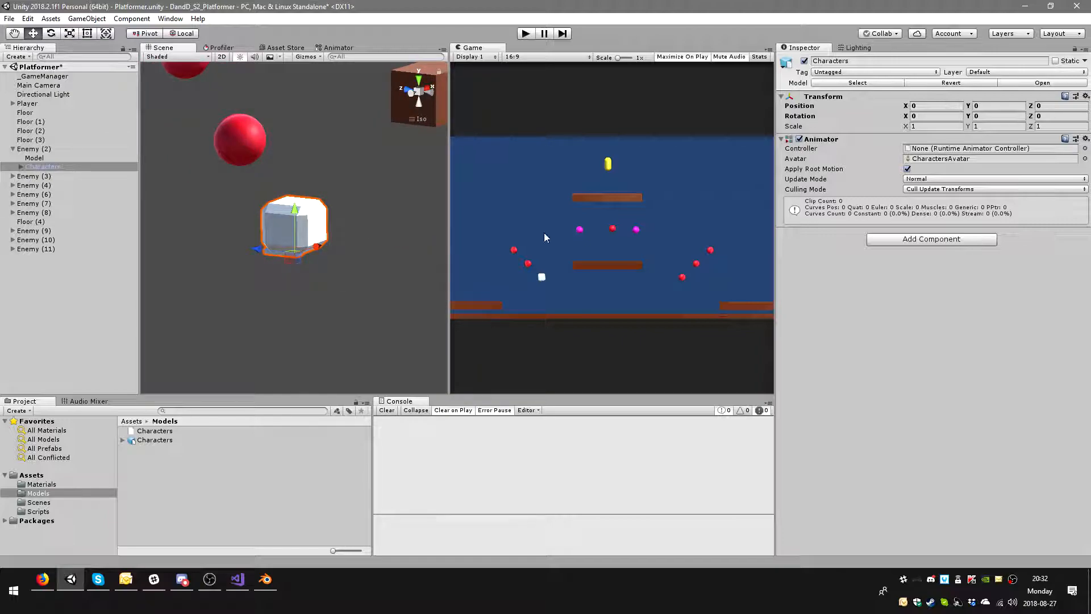
click(992, 106)
text(180)
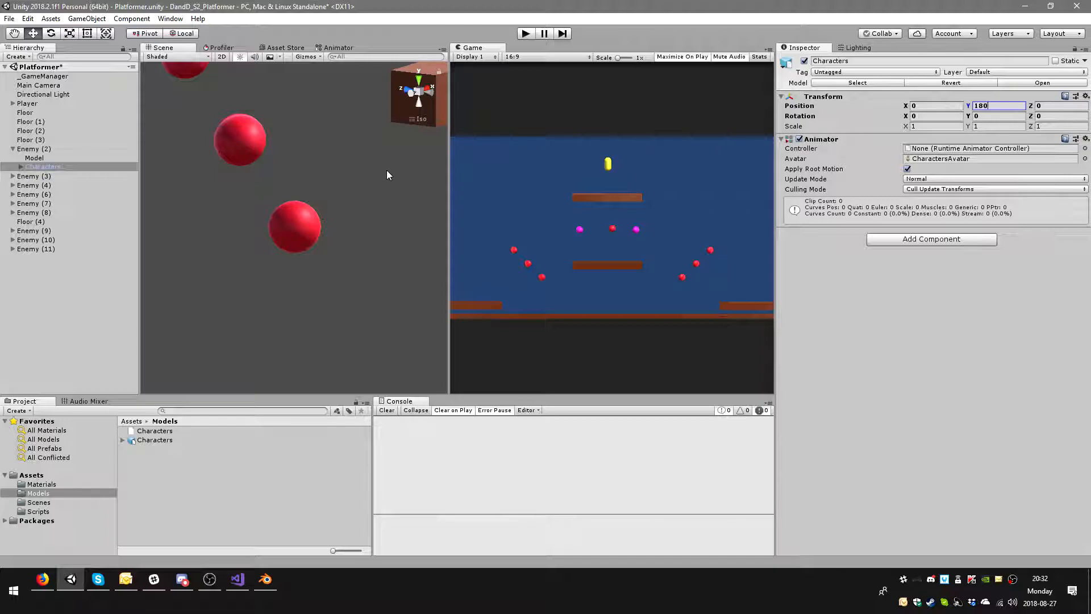
scroll(353, 196, down, 10)
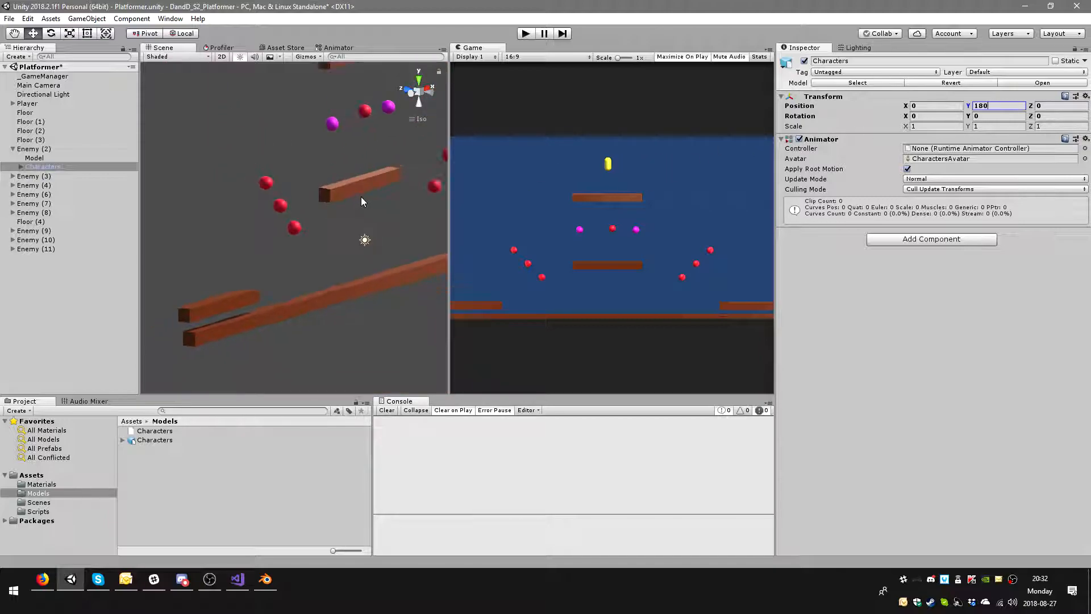
scroll(363, 196, down, 8)
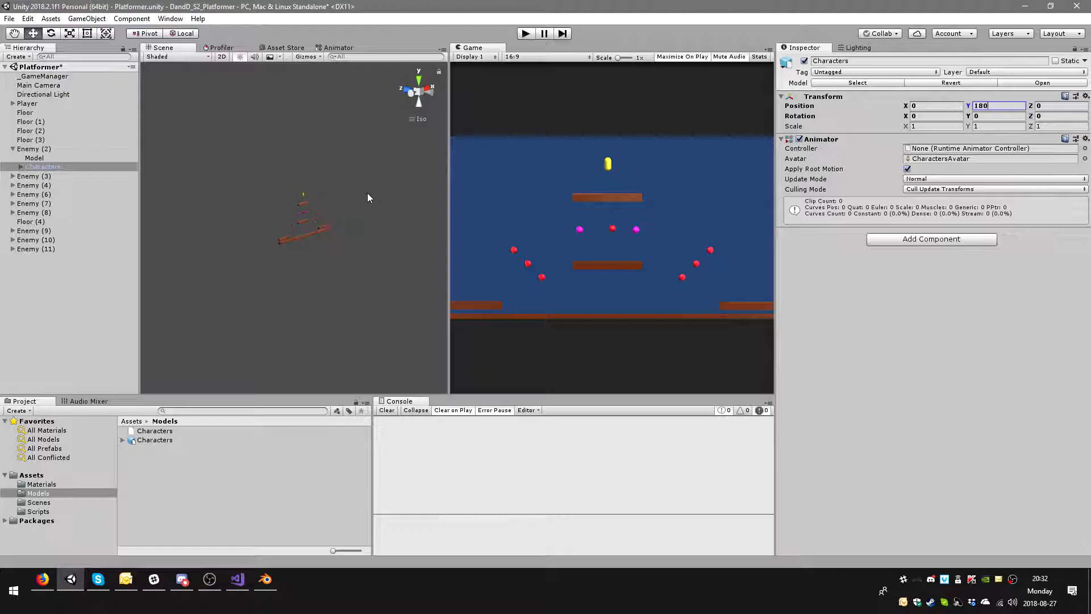
scroll(369, 193, up, 1)
key(ctrl+a)
text(0)
- Set the Characters object's Y rotation to 180 and view its face up close
click(983, 116)
text(180)
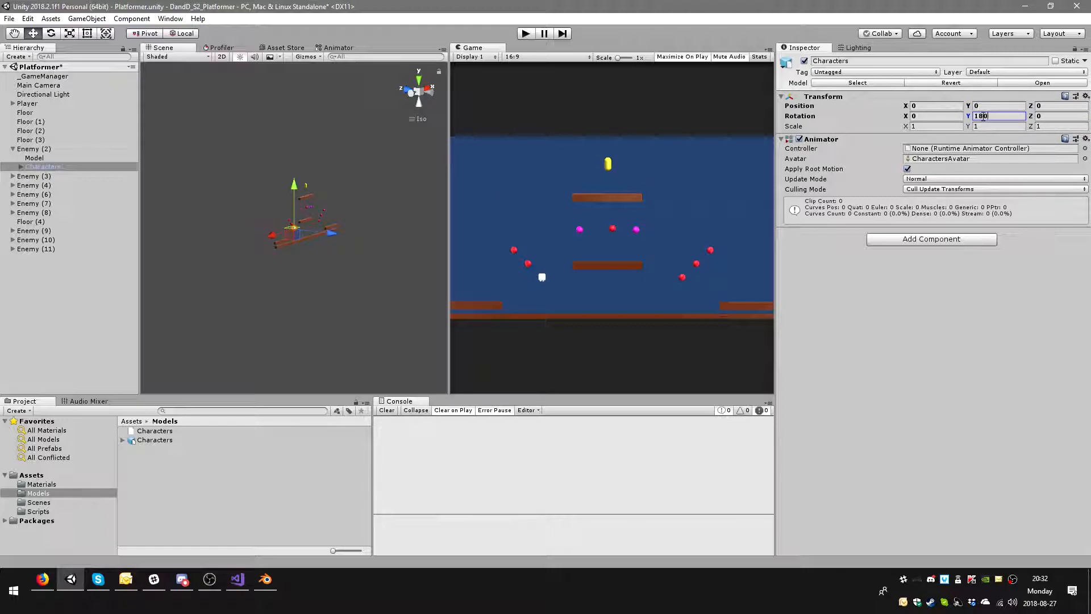
double_click(85, 165)
alt+drag(356, 237, 188, 220)
scroll(222, 218, up, 5)
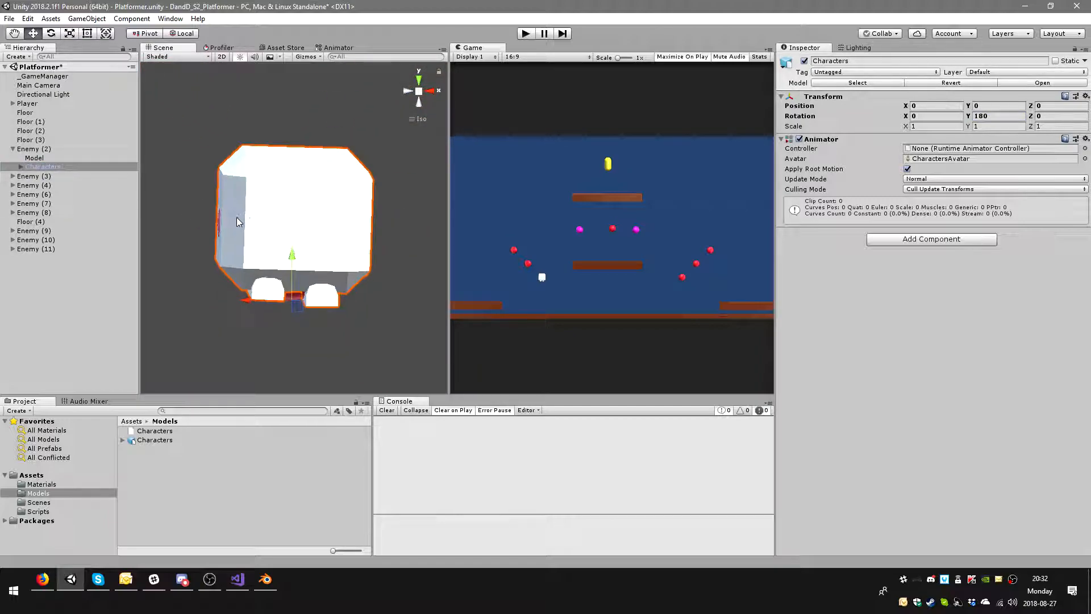
- Replace Enemy (2)'s old sphere with the Characters object, deleting the sphere and renaming Characters as Model
click(21, 166)
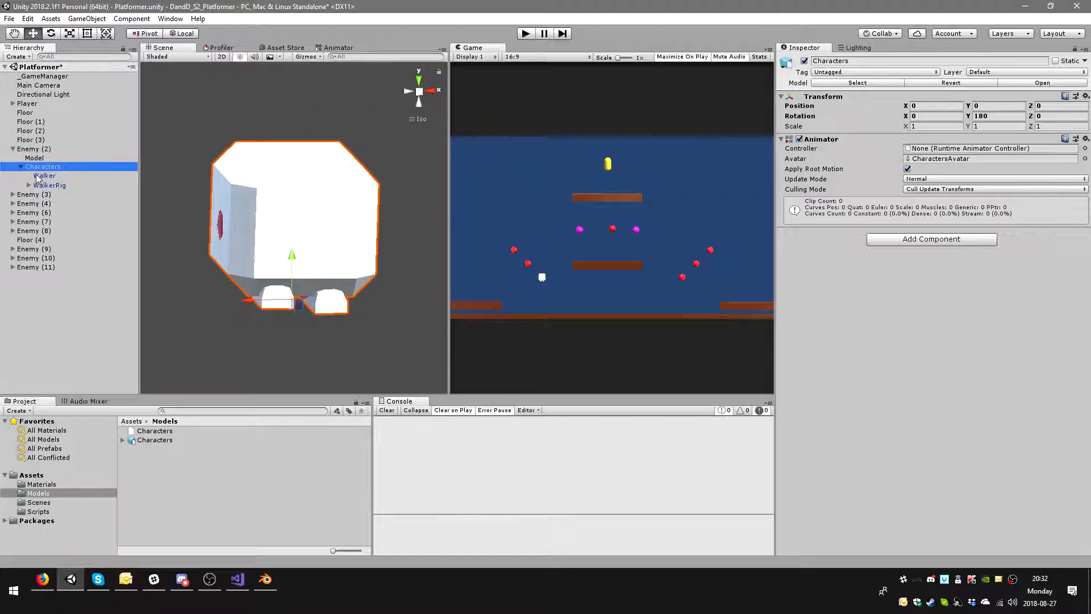
click(45, 176)
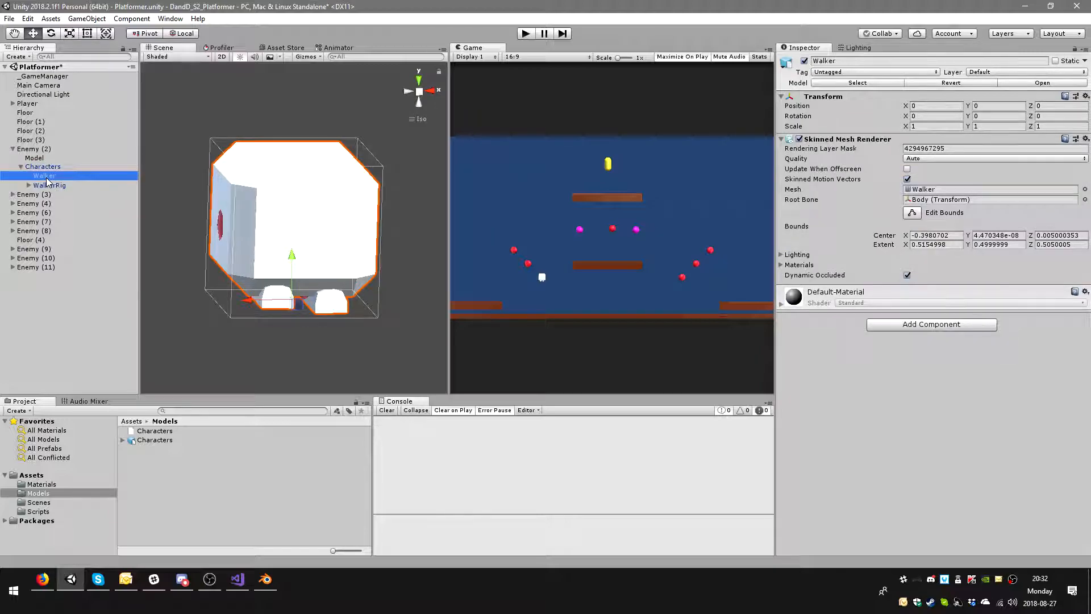
alt+drag(280, 220, 441, 169)
click(52, 159)
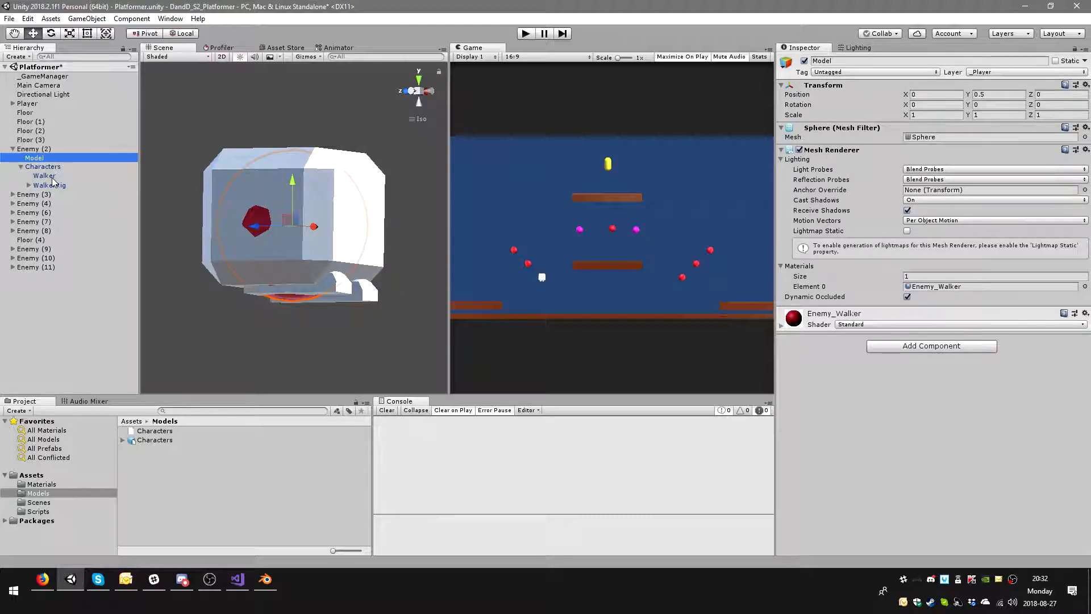
click(51, 167)
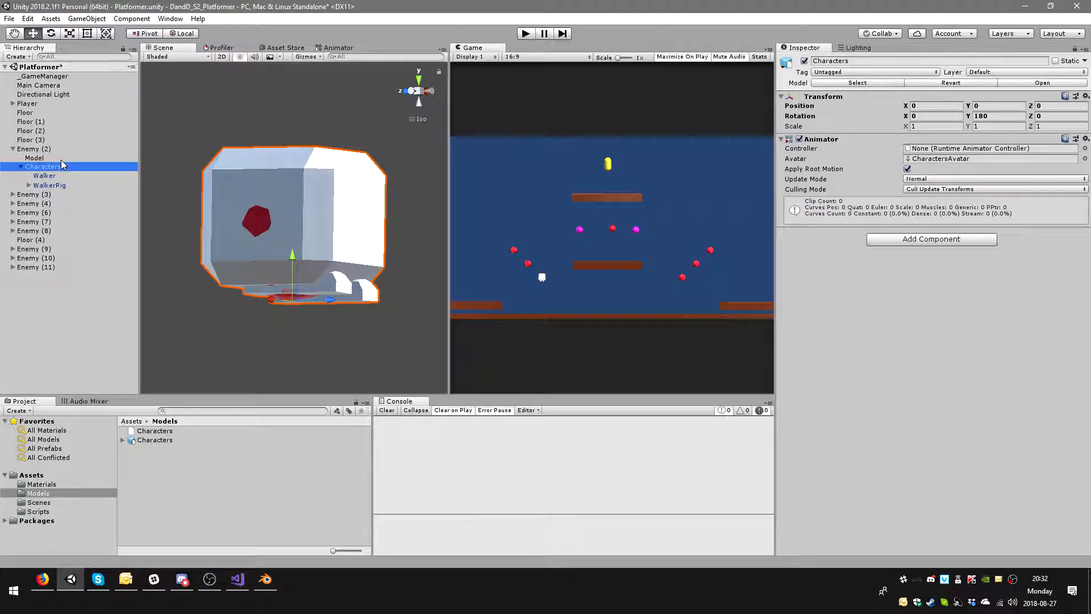
click(59, 167)
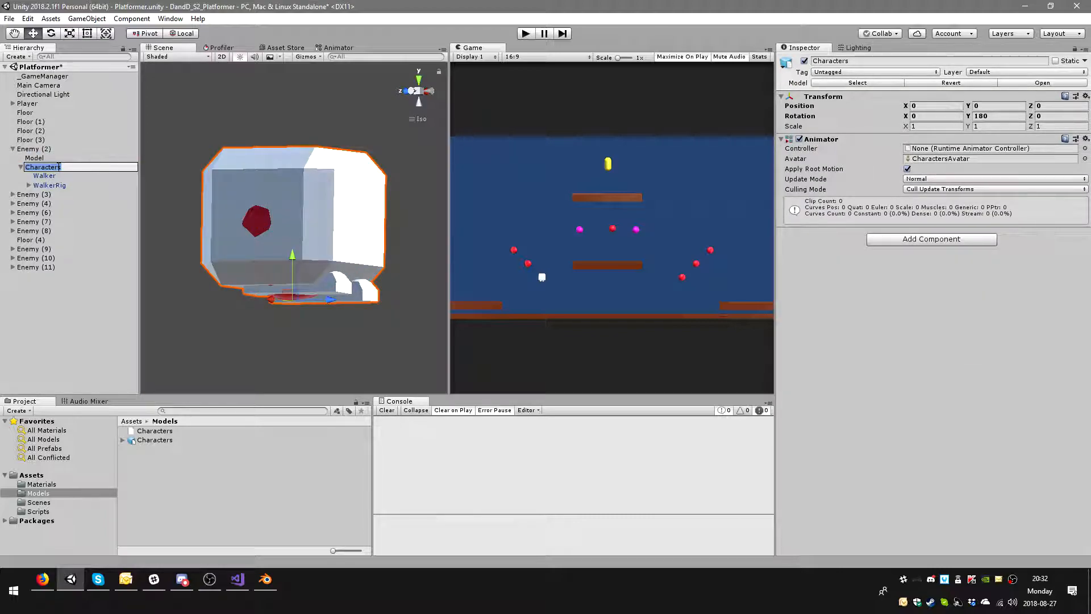
text(Model)
key(Return)
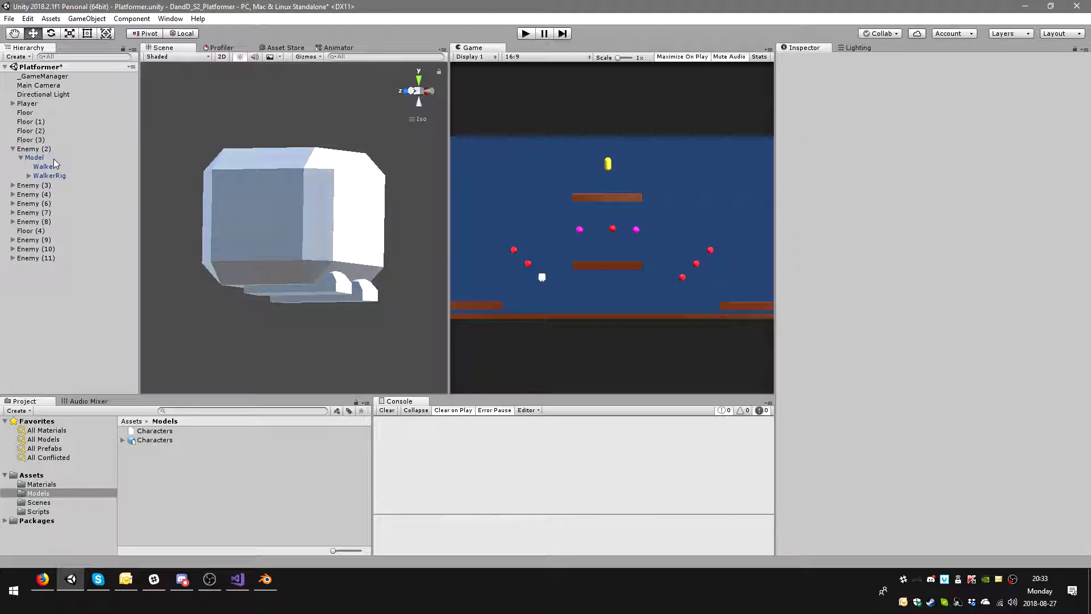
- Assign the Enemy_Walker material to Element 0 of the Walker mesh's materials and view the character's face
click(55, 164)
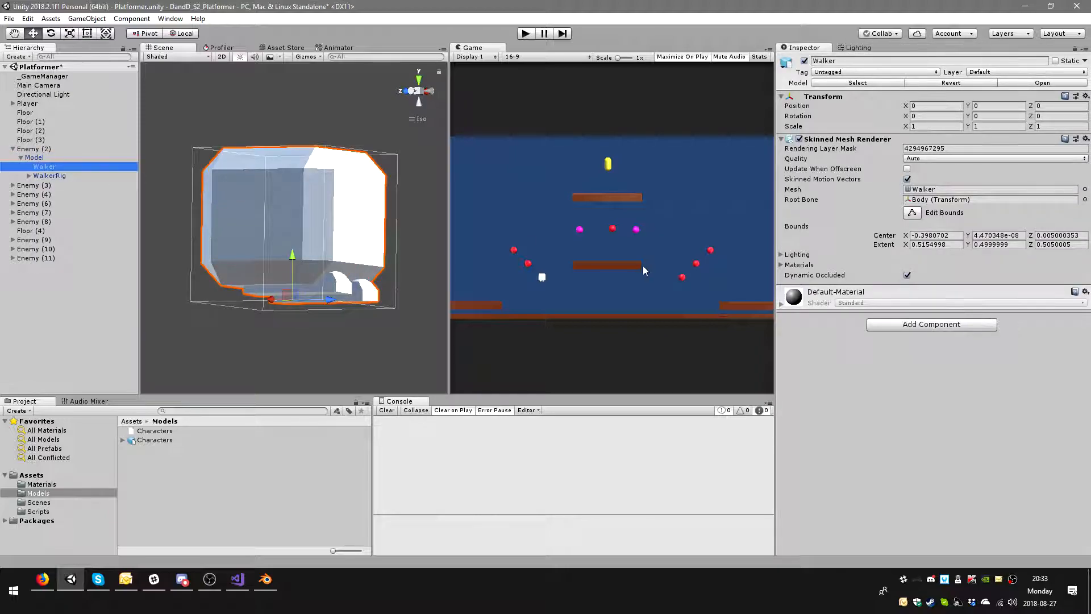
click(782, 264)
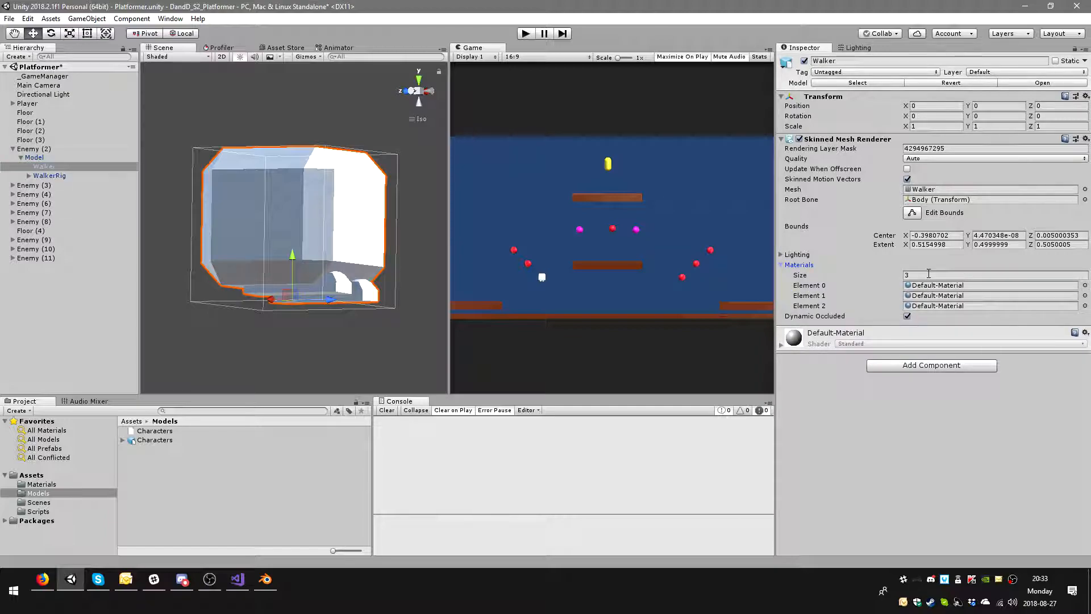
click(41, 484)
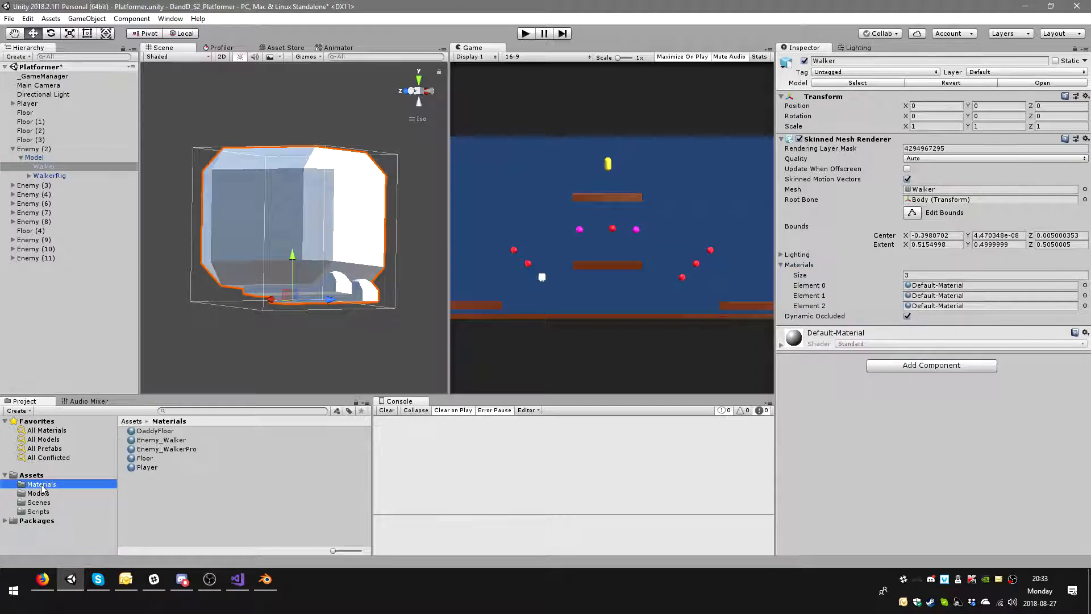
click(164, 440)
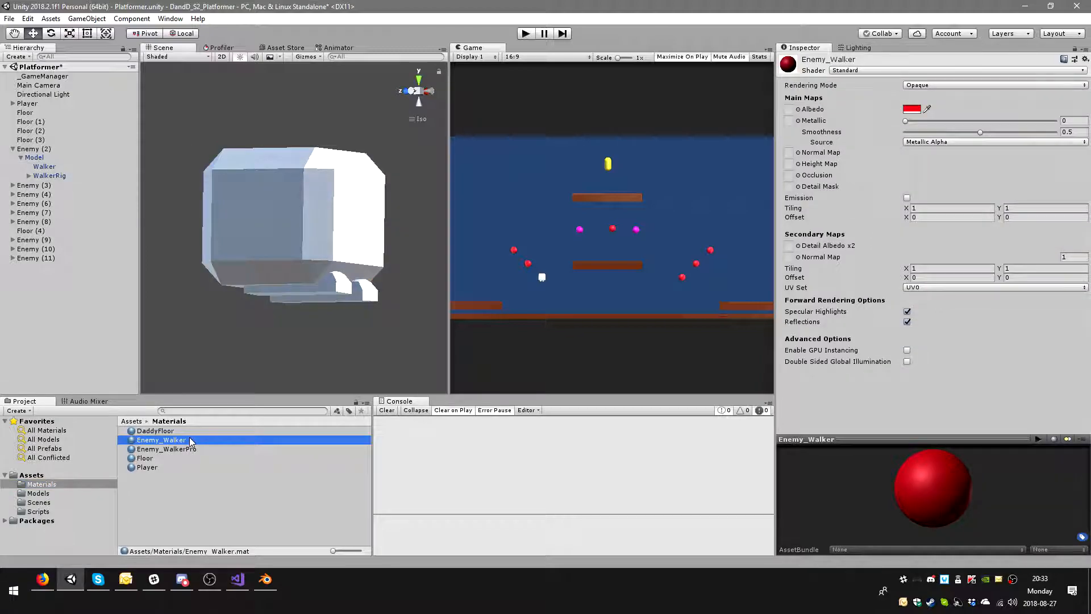
click(48, 167)
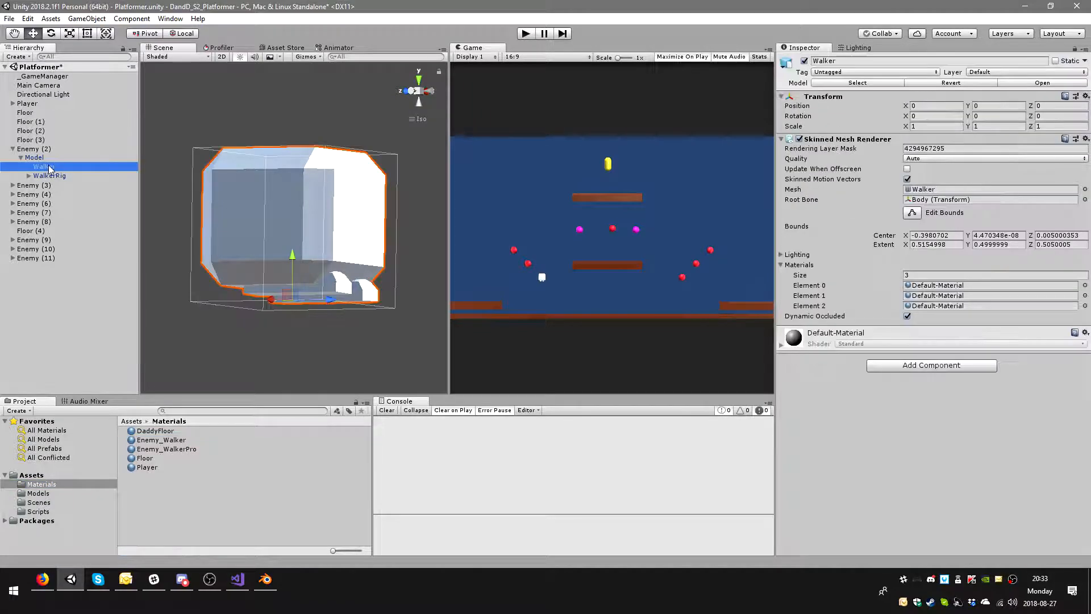
drag(170, 440, 943, 290)
right_drag(388, 260, 307, 266)
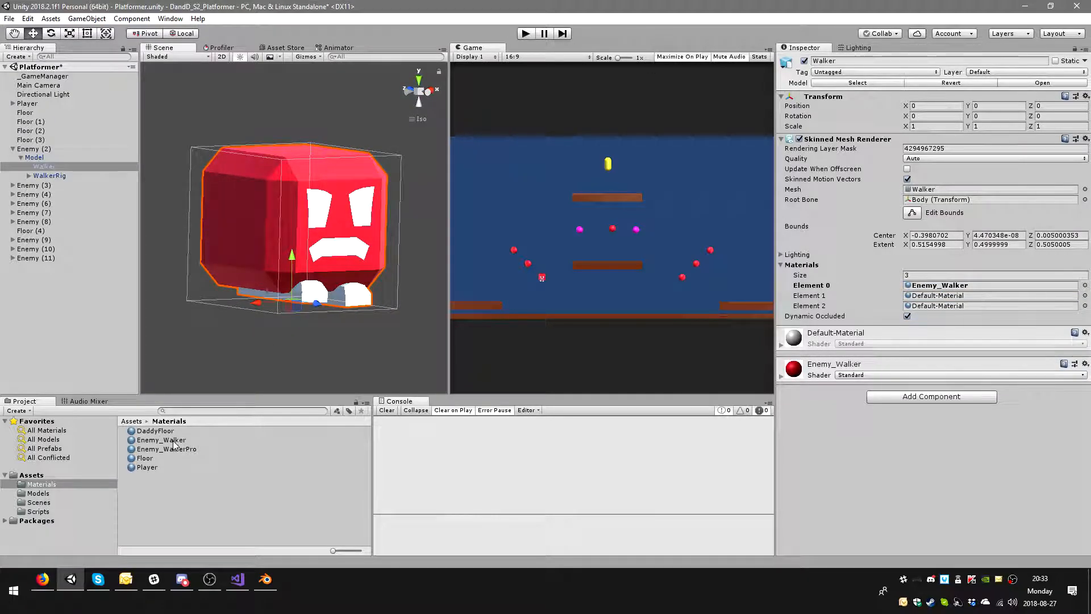
- Duplicate the Enemy_Walker material and name the copy Enemy_Detail_Dark
click(172, 441)
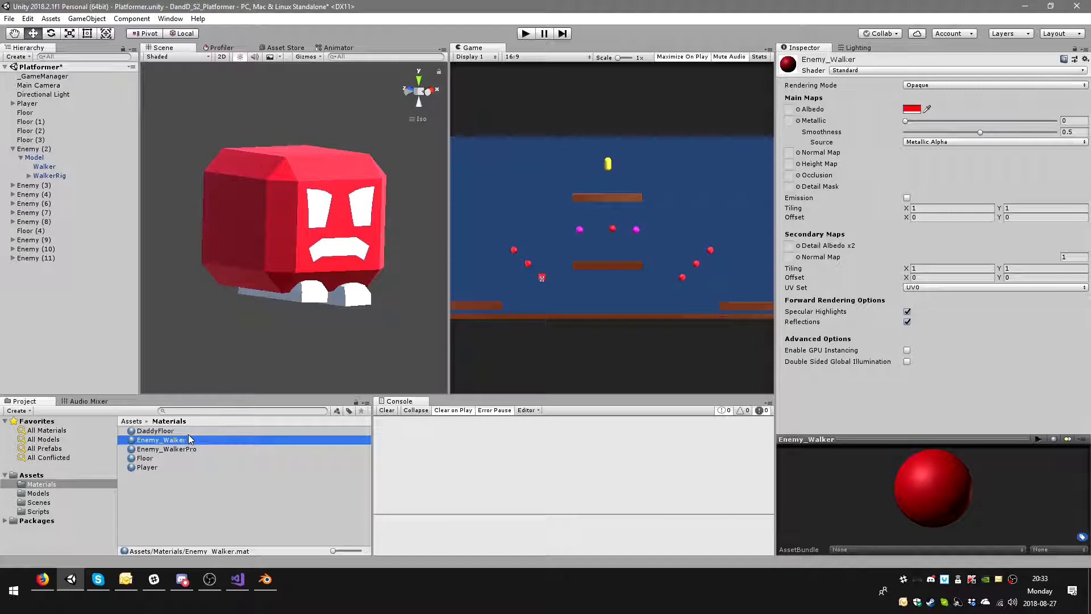
key(ctrl+d)
key(F2)
text(Enemy_Detail)
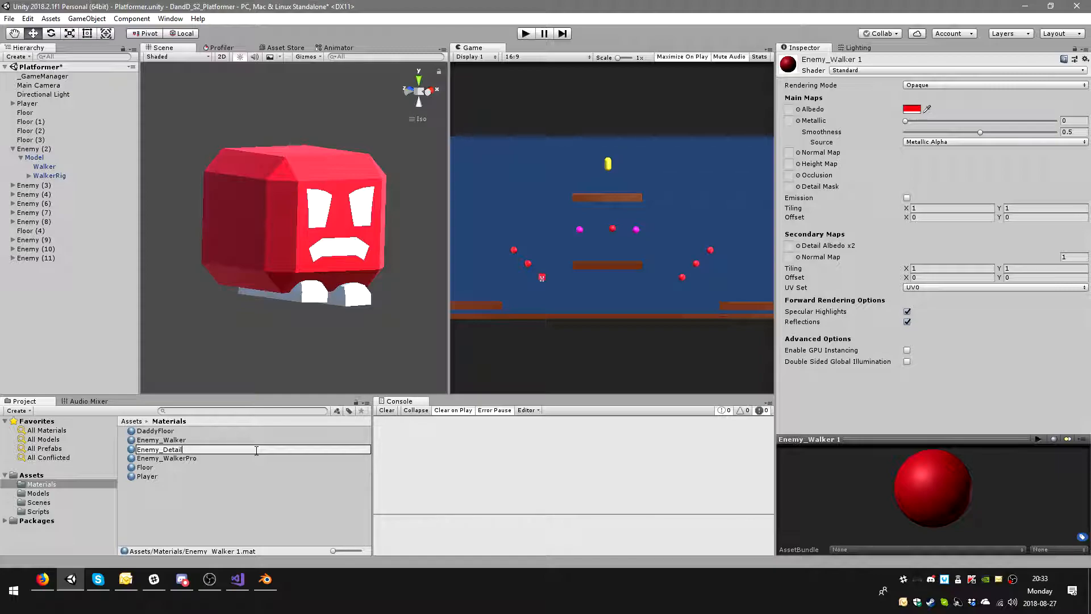
text(_Dark)
key(Return)
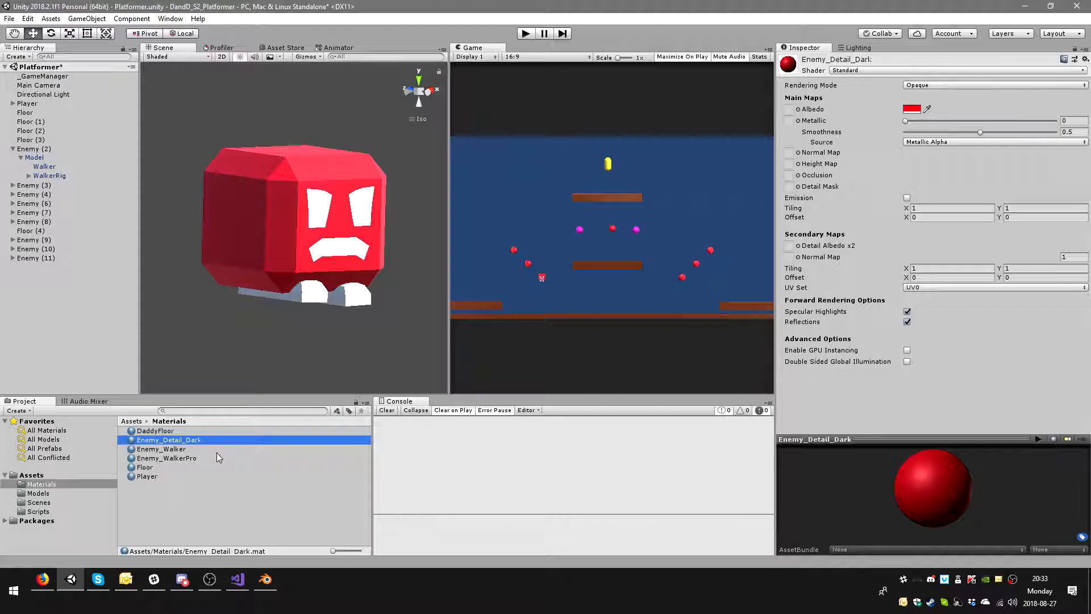
- Assign Enemy_Detail_Dark to Element 1 of the Walker mesh's materials and expand that material's properties
click(35, 167)
drag(171, 441, 947, 301)
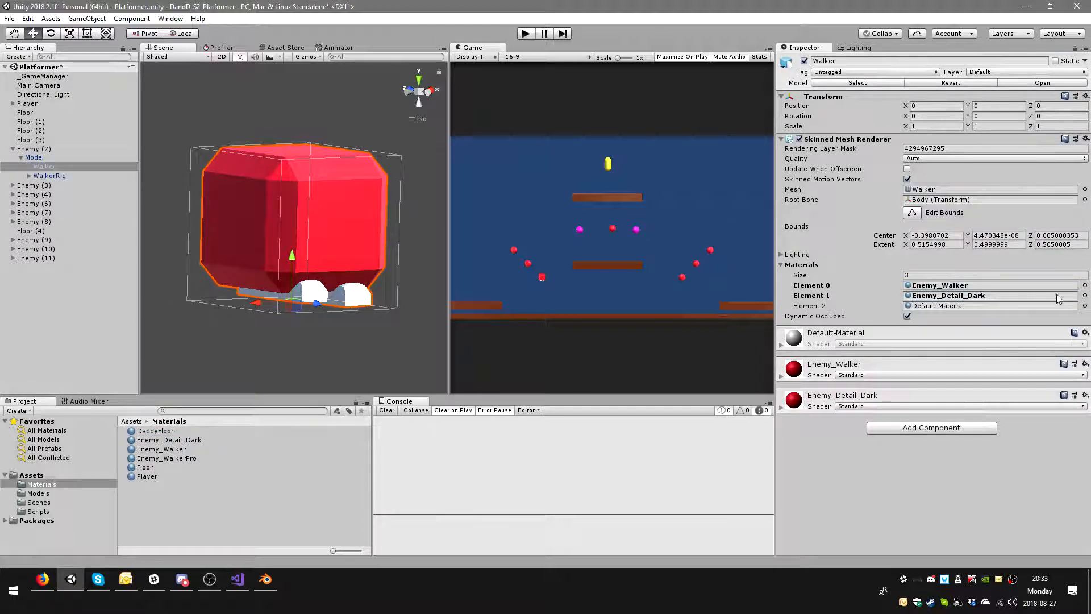
click(1018, 296)
click(867, 404)
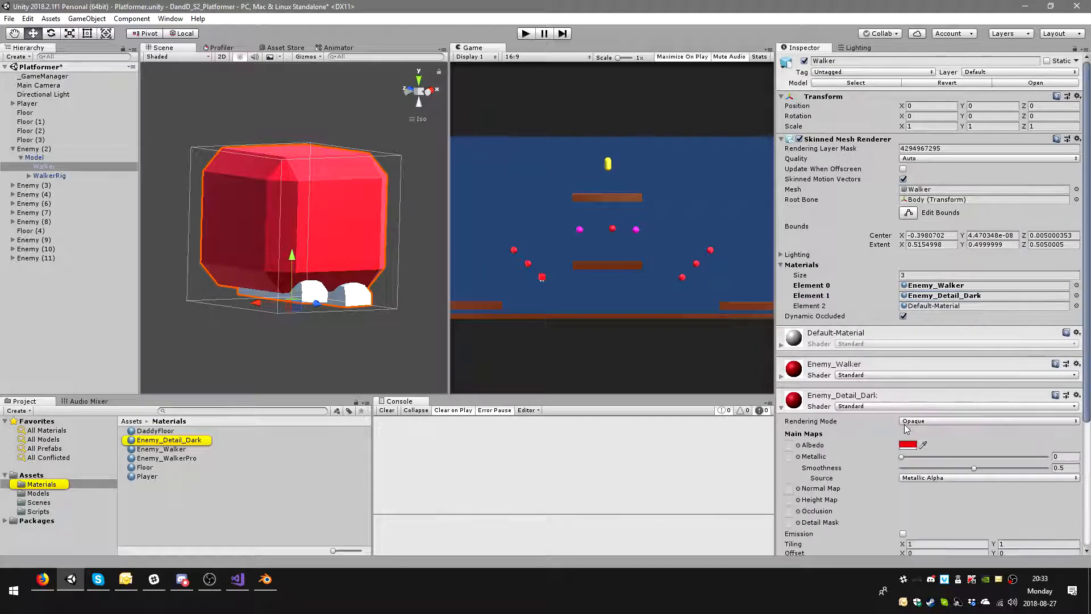
- Set the Enemy_Detail_Dark material's albedo to black and its smoothness to 0
scroll(909, 409, down, 3)
click(908, 376)
drag(323, 219, 293, 254)
click(396, 123)
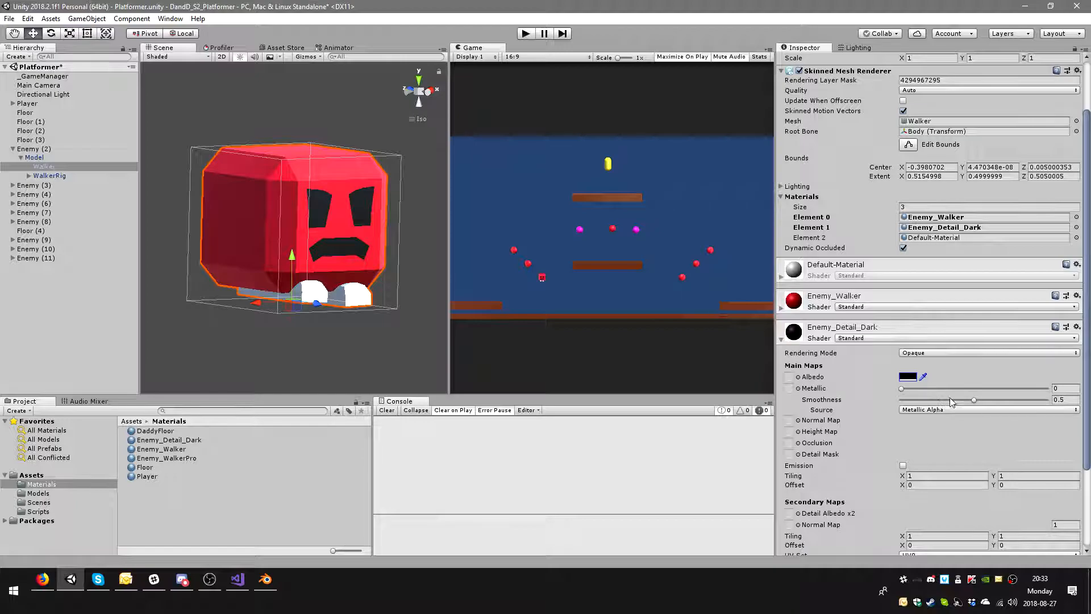
drag(987, 401, 769, 396)
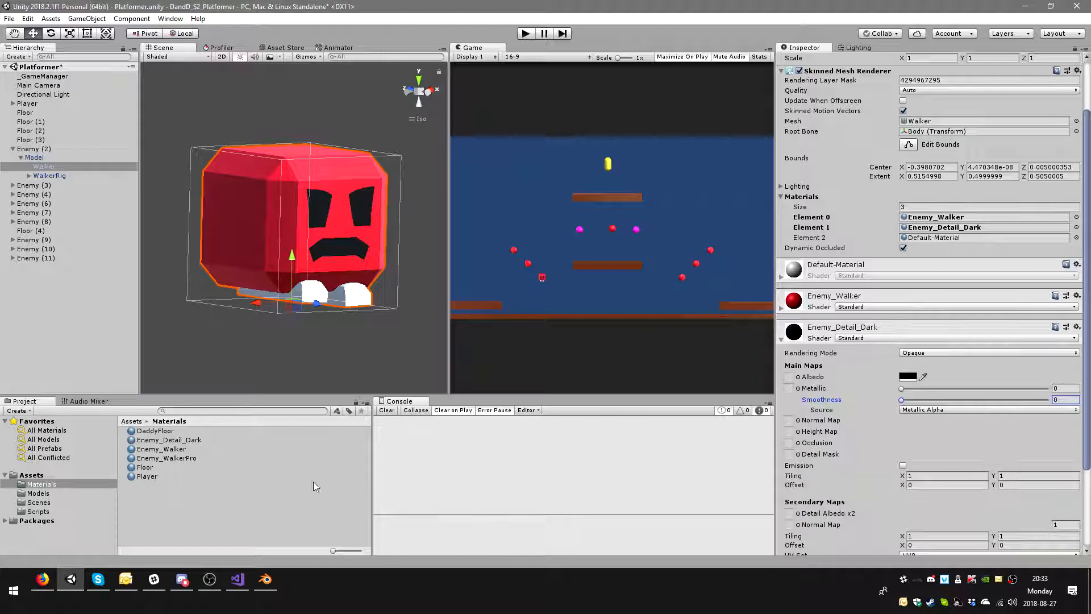
- Duplicate the Enemy_Walker material as Enemy_Walker_Feet and assign it to Element 2 of the Walker mesh's materials
click(178, 450)
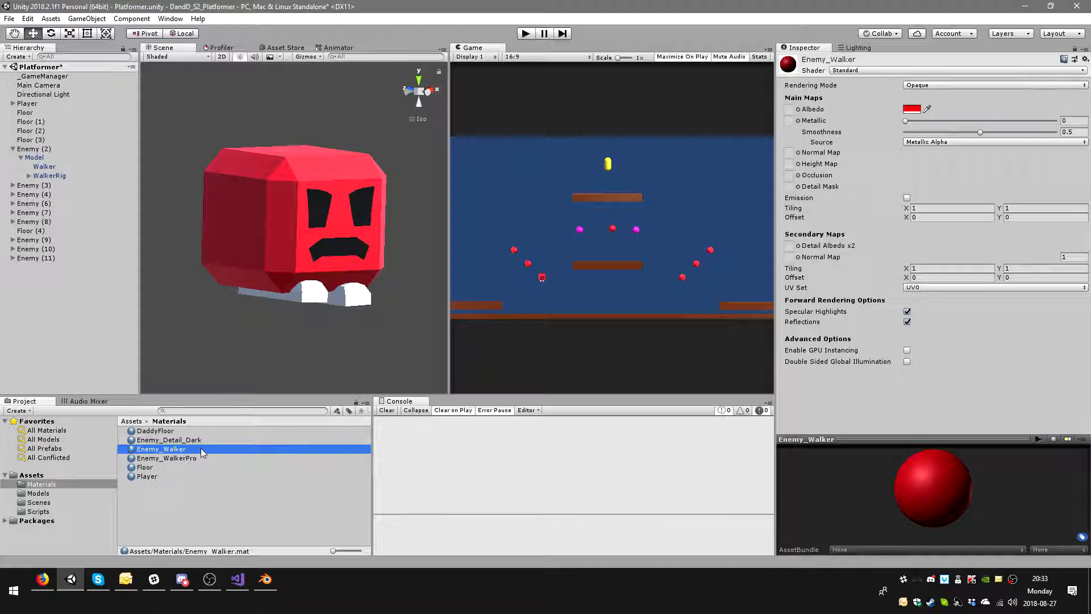
key(ctrl+d)
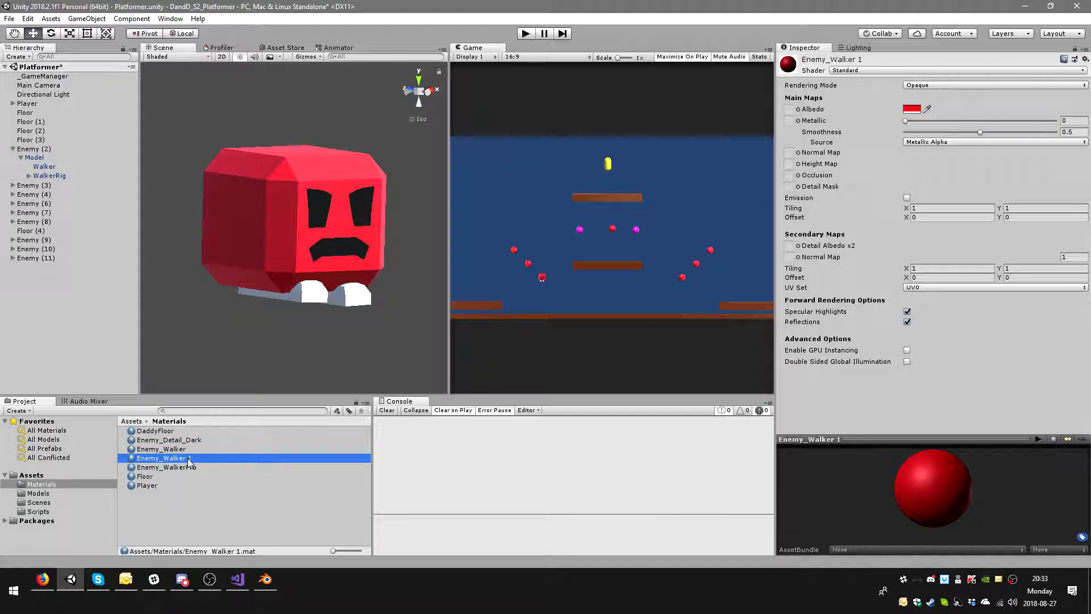
key(F2)
drag(187, 459, 245, 460)
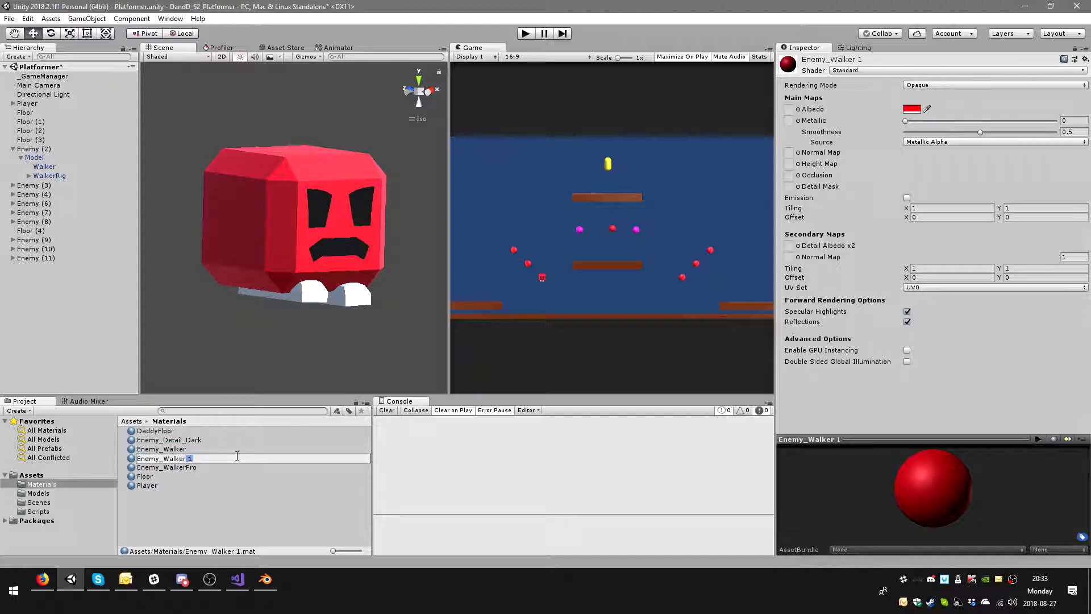
text(_)
key(Return)
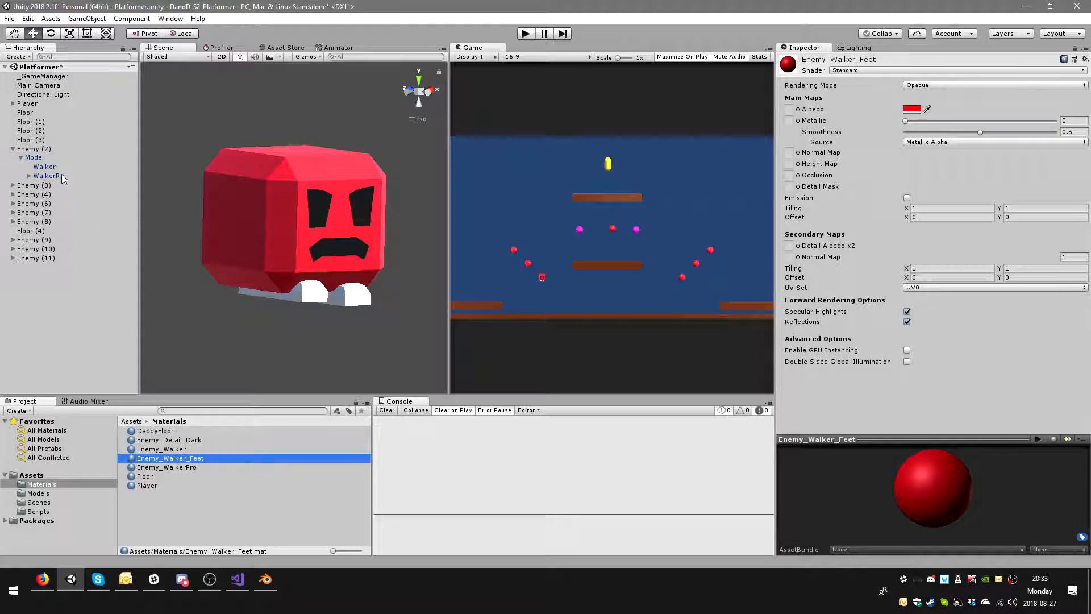
click(44, 165)
drag(198, 458, 945, 306)
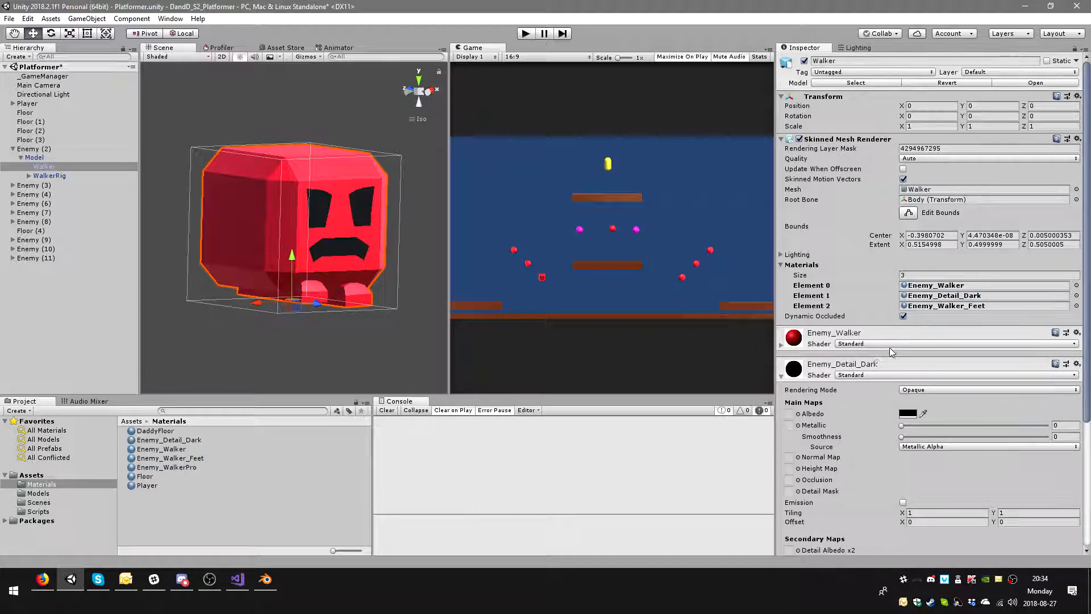
- Collapse Enemy_Detail_Dark's properties and change the Enemy_Walker_Feet material's albedo to a muted dark brown
scroll(872, 366, down, 6)
click(876, 188)
click(852, 396)
scroll(920, 341, down, 5)
click(907, 274)
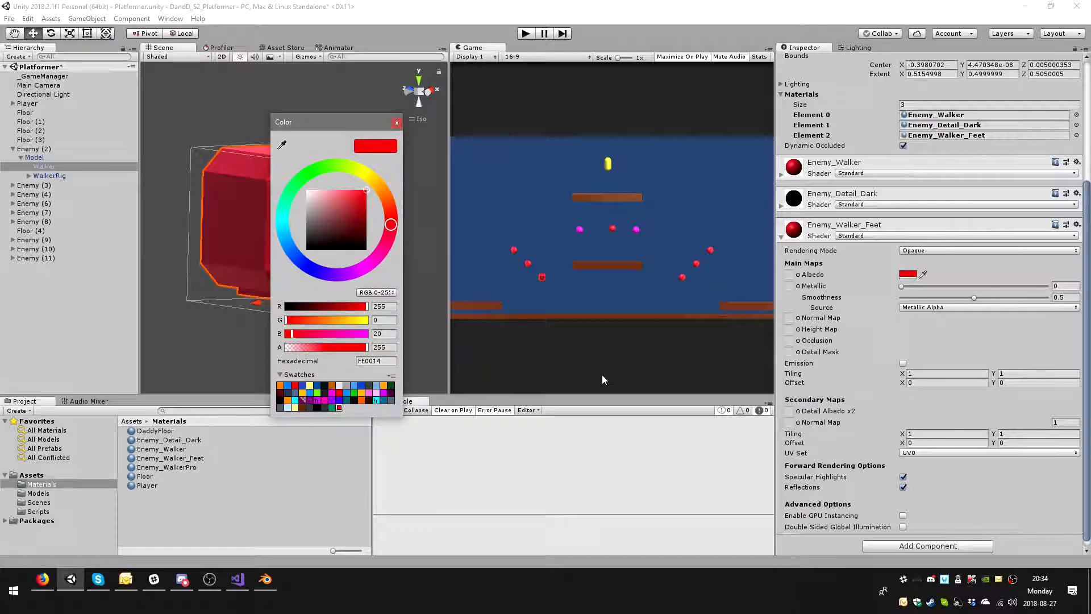
click(389, 201)
mouse_move(352, 216)
mouse_down()
mouse_move(341, 233)
mouse_move(339, 221)
mouse_up()
click(397, 123)
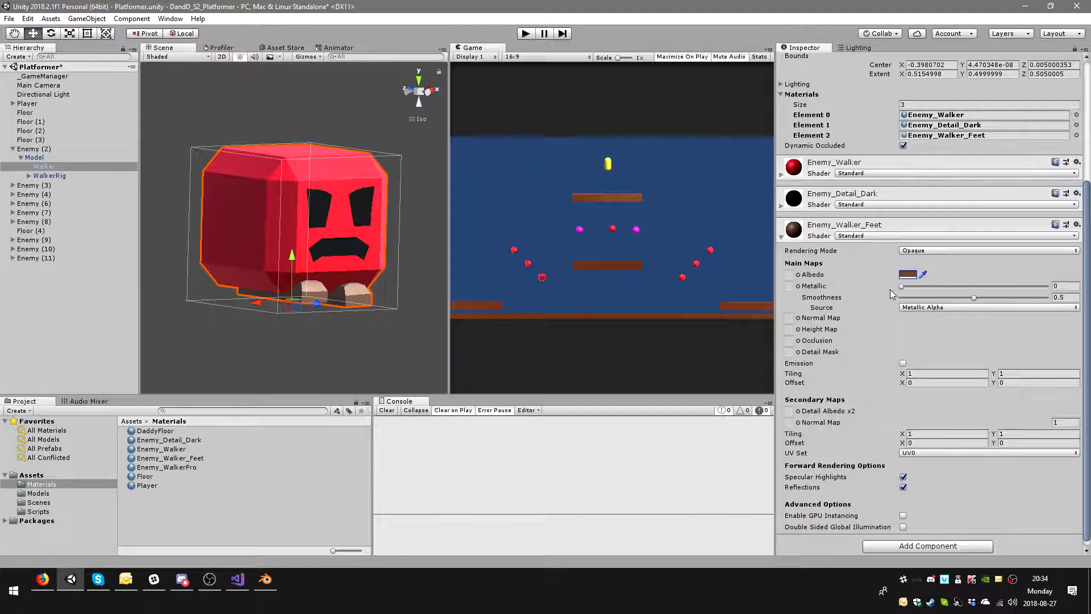
- Darken the Enemy_Walker material's albedo to a deeper red and set its smoothness to 0
click(852, 164)
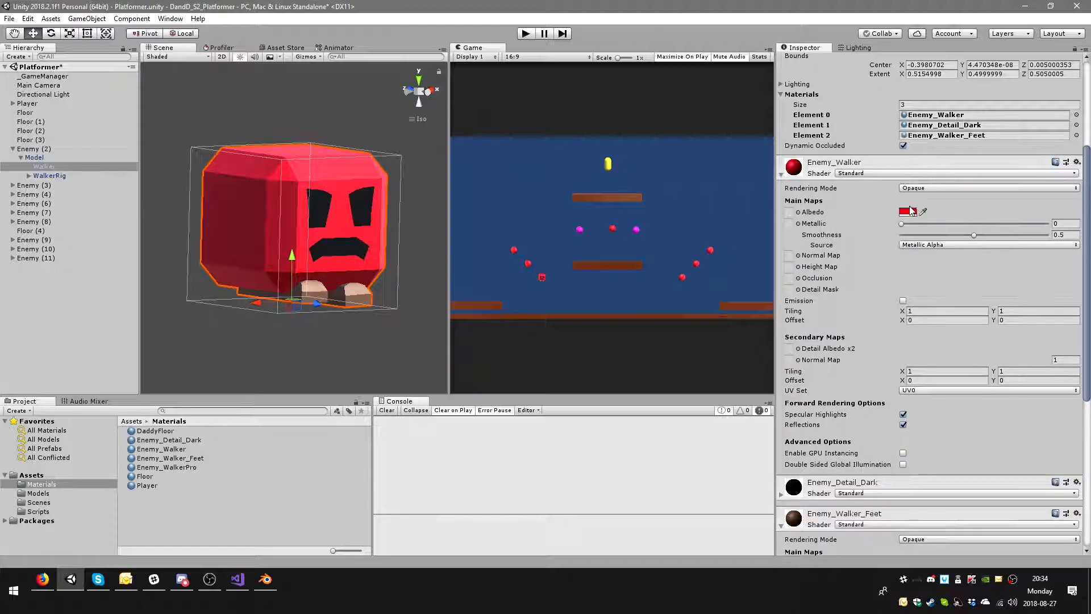
click(910, 211)
drag(359, 118, 598, 223)
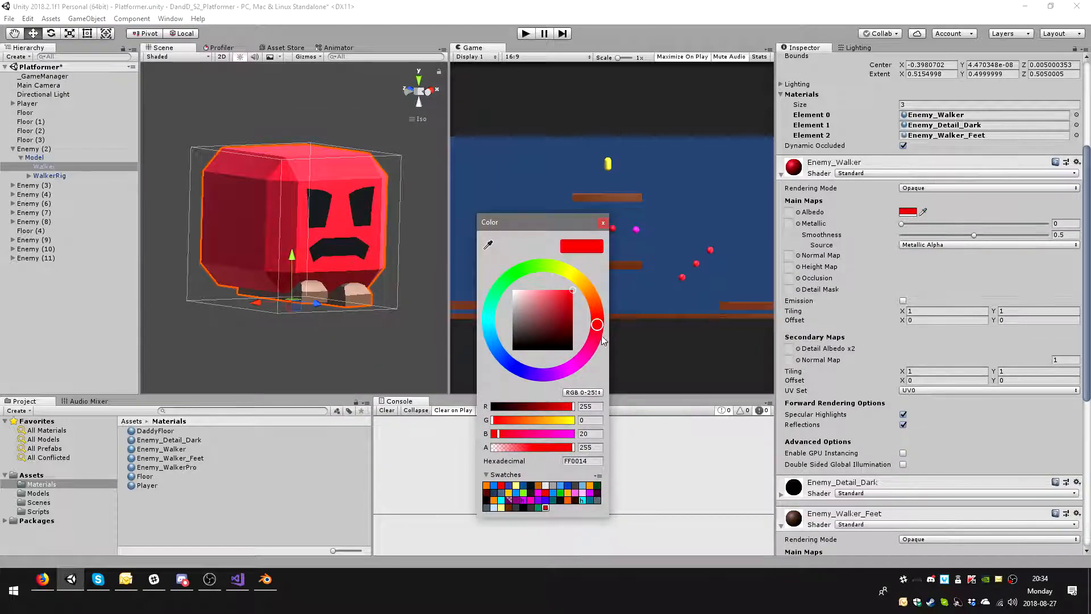
drag(568, 312, 578, 307)
drag(564, 215, 671, 305)
drag(680, 394, 701, 405)
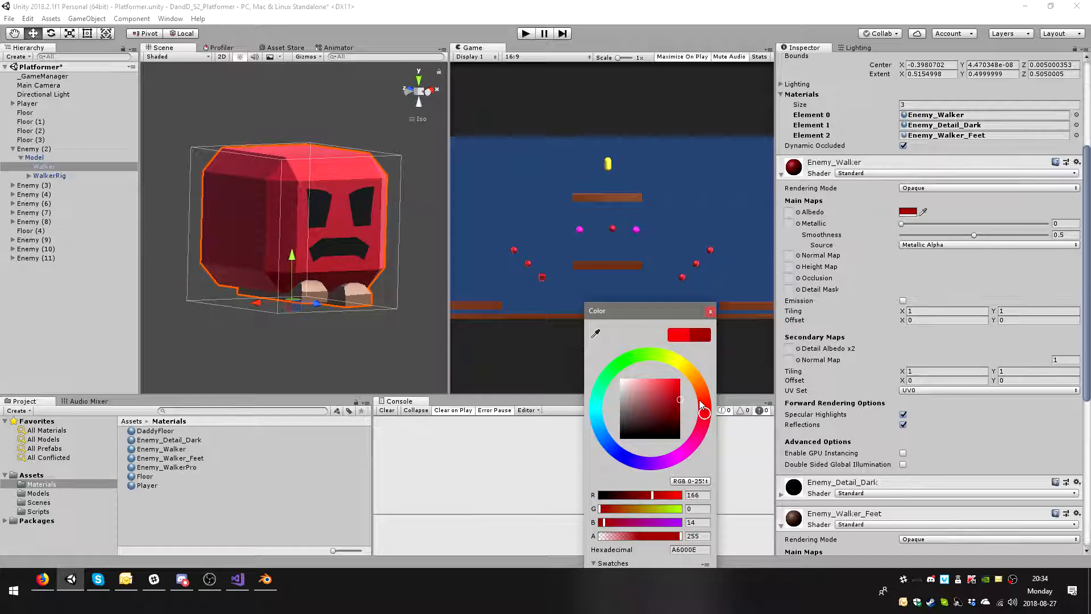
drag(974, 233, 803, 231)
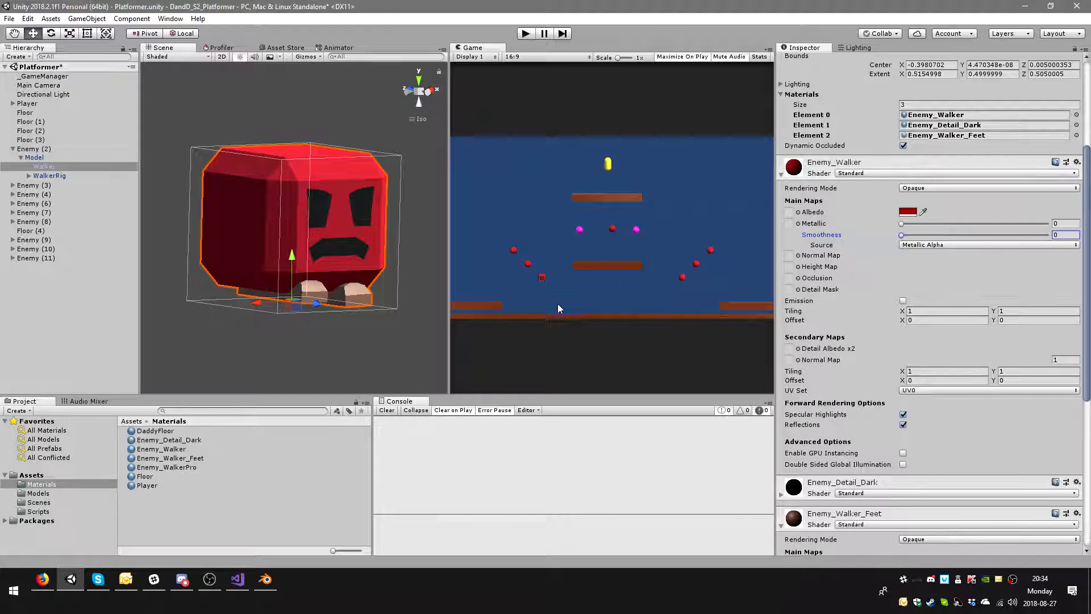
- Collapse the children of Enemy (2)'s Model object and inspect its Animator component
click(43, 158)
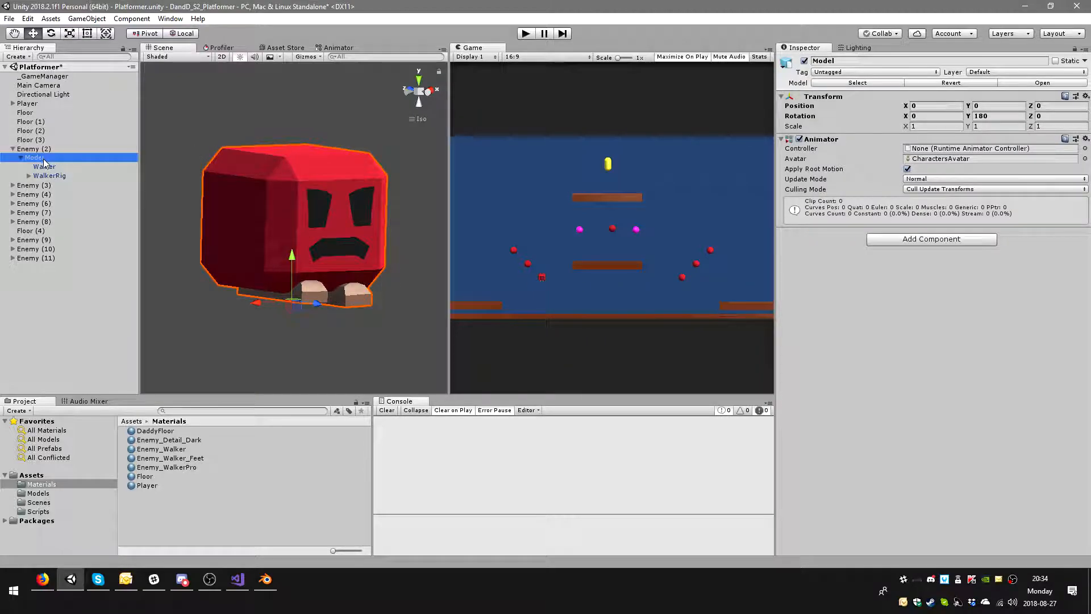
click(47, 166)
click(24, 158)
click(21, 157)
click(43, 167)
click(51, 158)
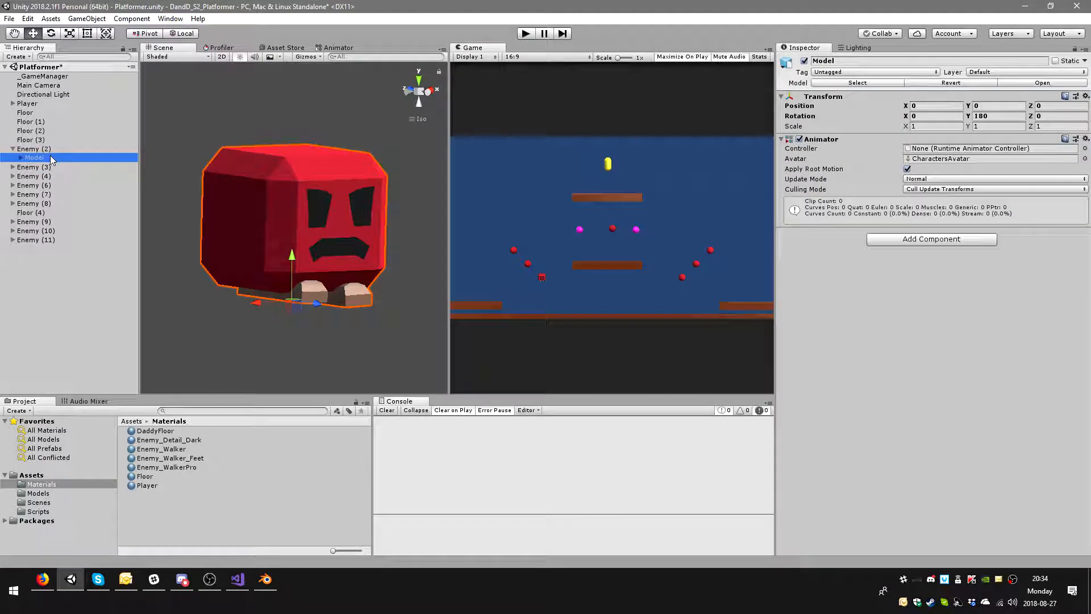
- Create a folder named Animation in Assets and open it
right_click(55, 477)
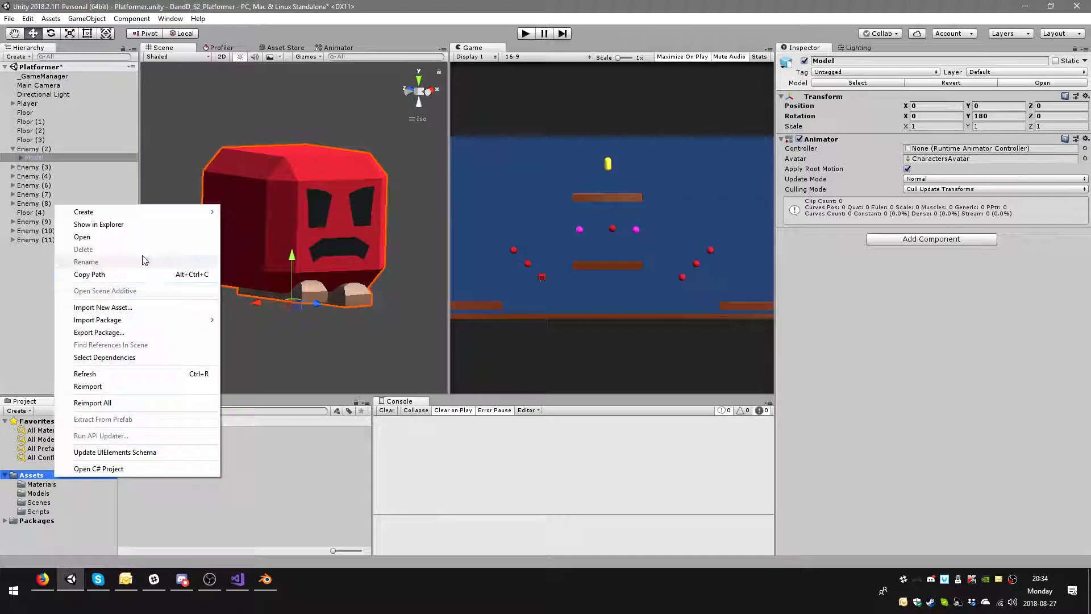
mouse_move(134, 212)
click(264, 212)
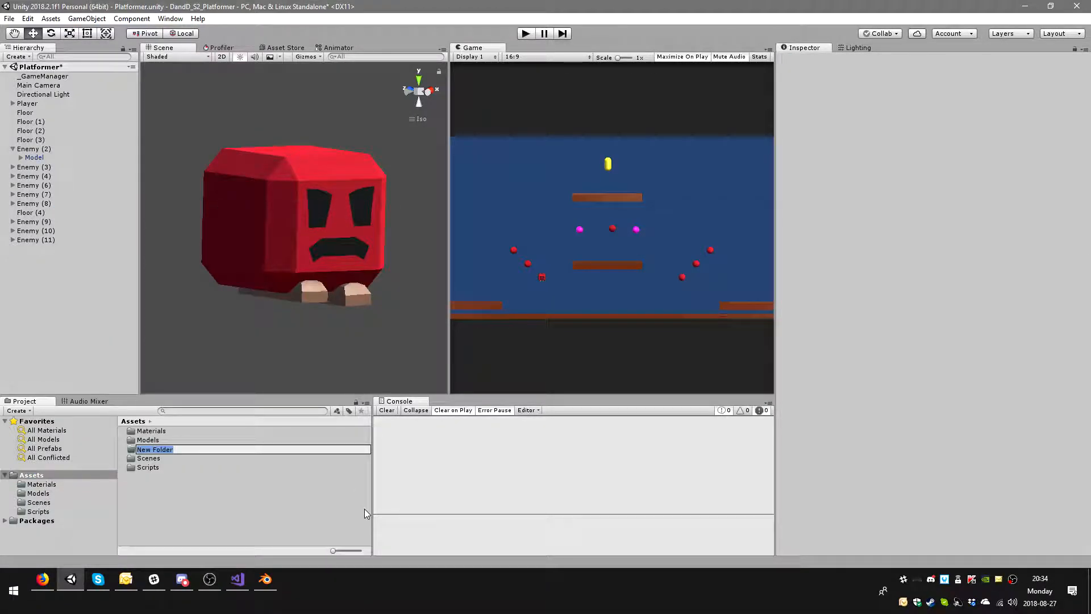
text(Animation)
key(Return)
double_click(171, 431)
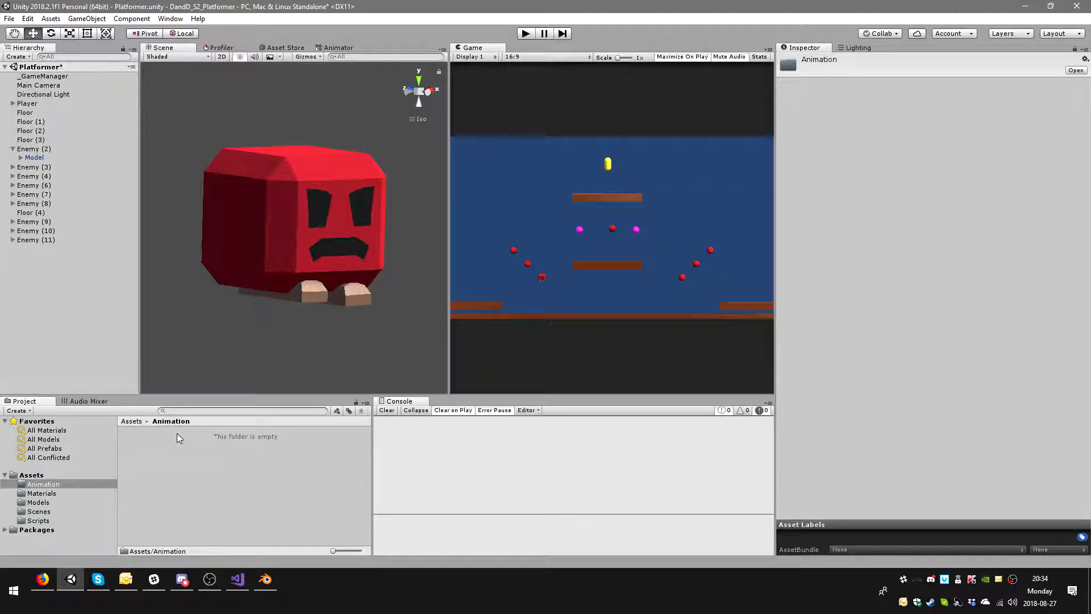
- Create an Animator Controller named Walker in the Animation folder and assign it as the controller of Enemy (2)'s Model
right_click(188, 446)
mouse_move(245, 181)
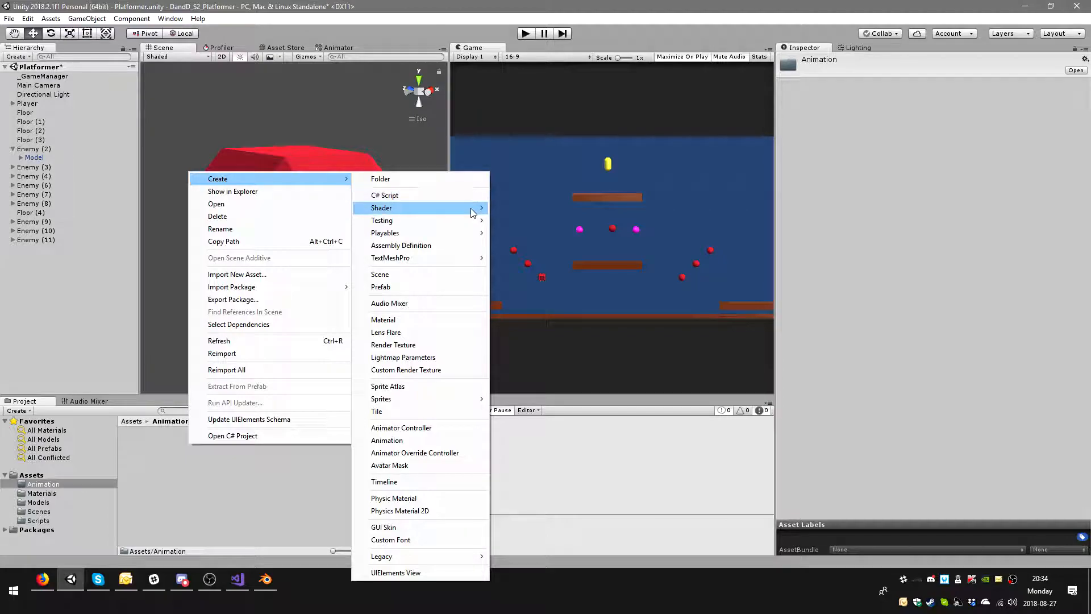
click(426, 427)
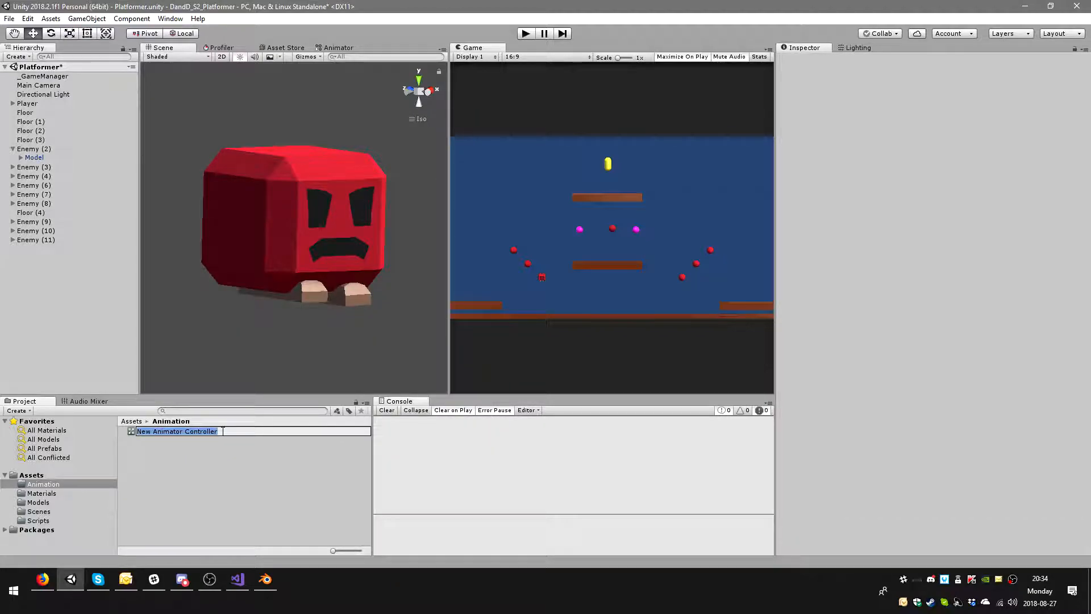
text(Walker)
key(Return)
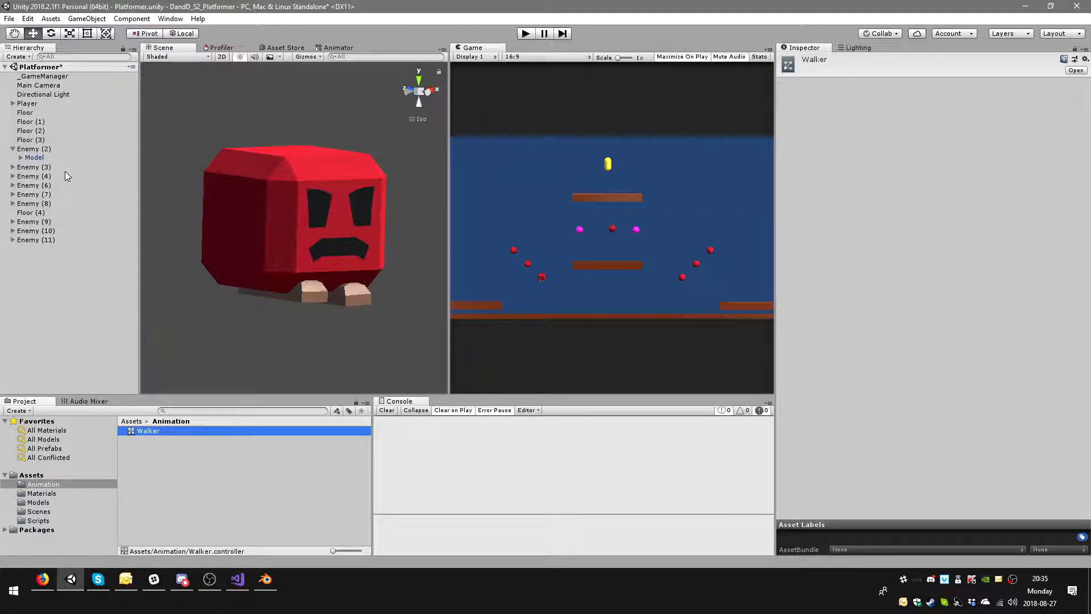
click(34, 157)
drag(148, 430, 958, 149)
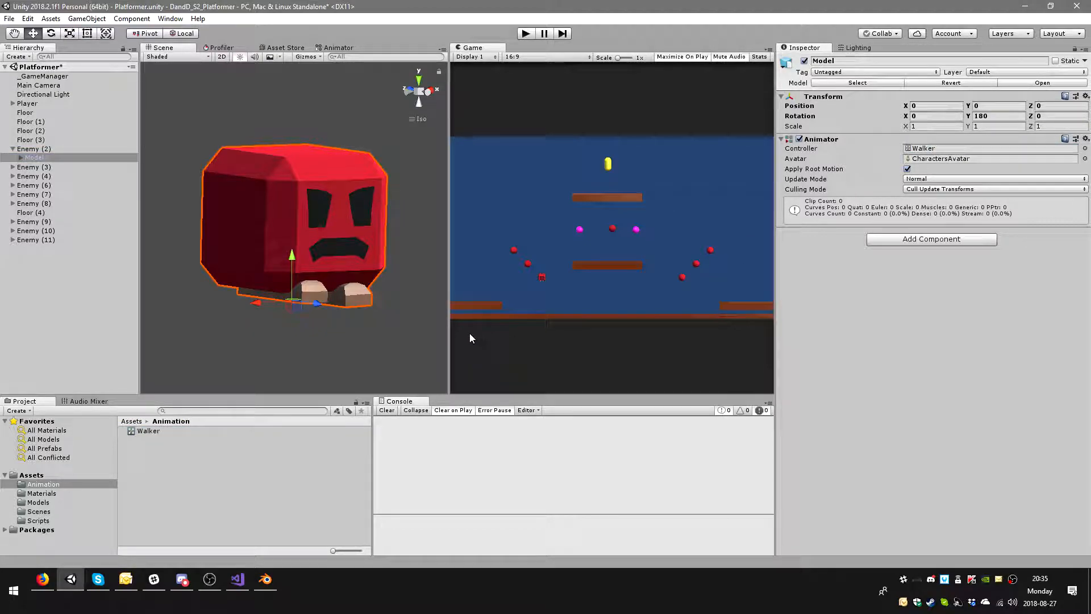
- Open the Walker controller's state graph and add an empty state placed just below Entry
double_click(149, 430)
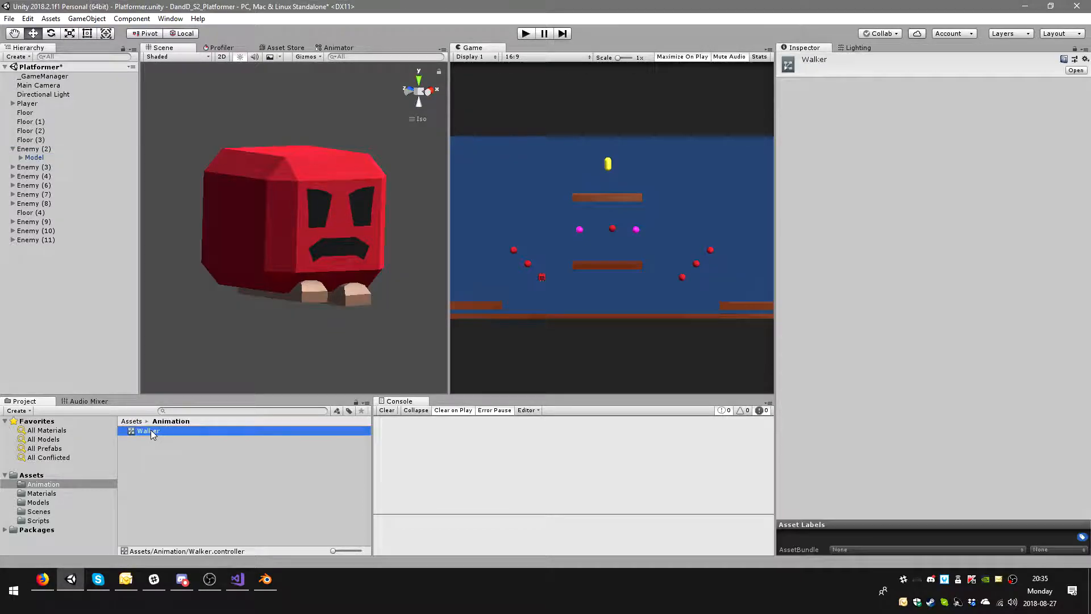
mouse_move(367, 211)
middle_down()
mouse_move(400, 249)
mouse_move(338, 226)
mouse_move(374, 237)
mouse_move(368, 230)
middle_up()
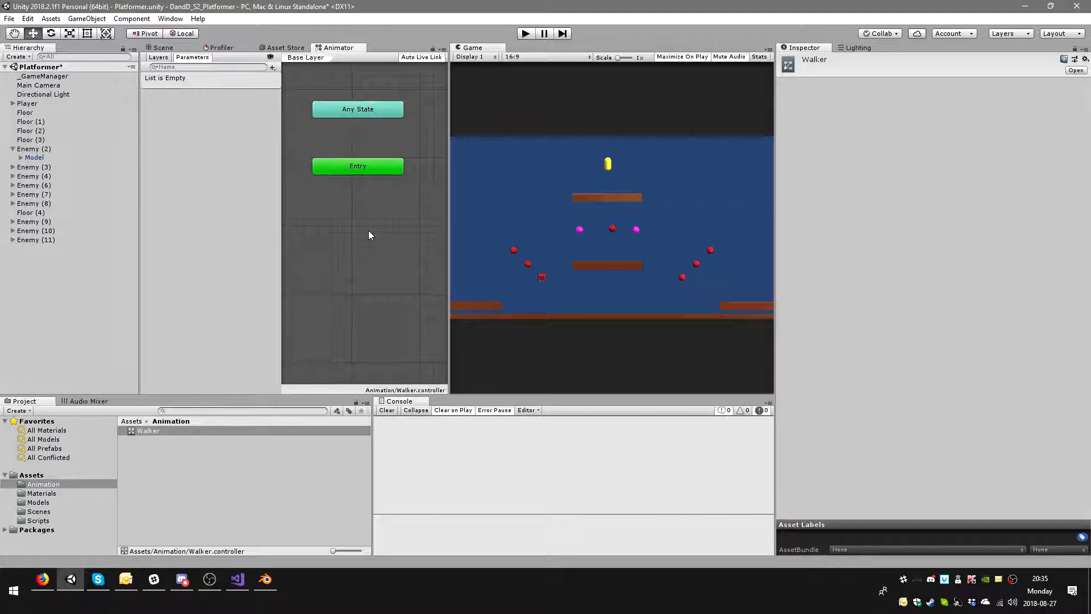
right_click(346, 212)
mouse_move(428, 219)
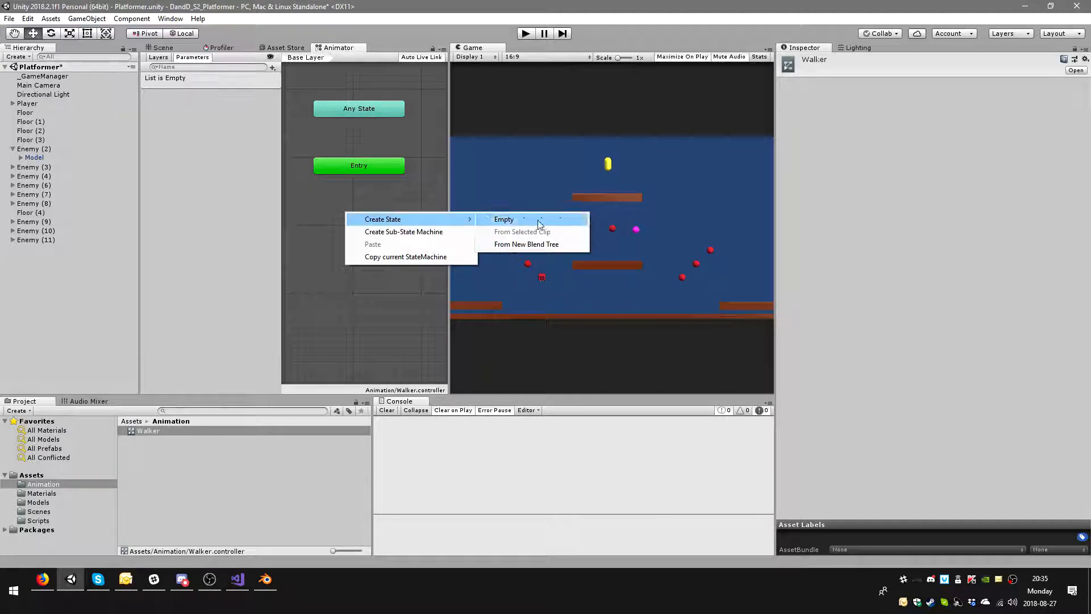
click(500, 220)
mouse_move(385, 226)
mouse_down()
mouse_move(350, 213)
mouse_move(368, 214)
mouse_up()
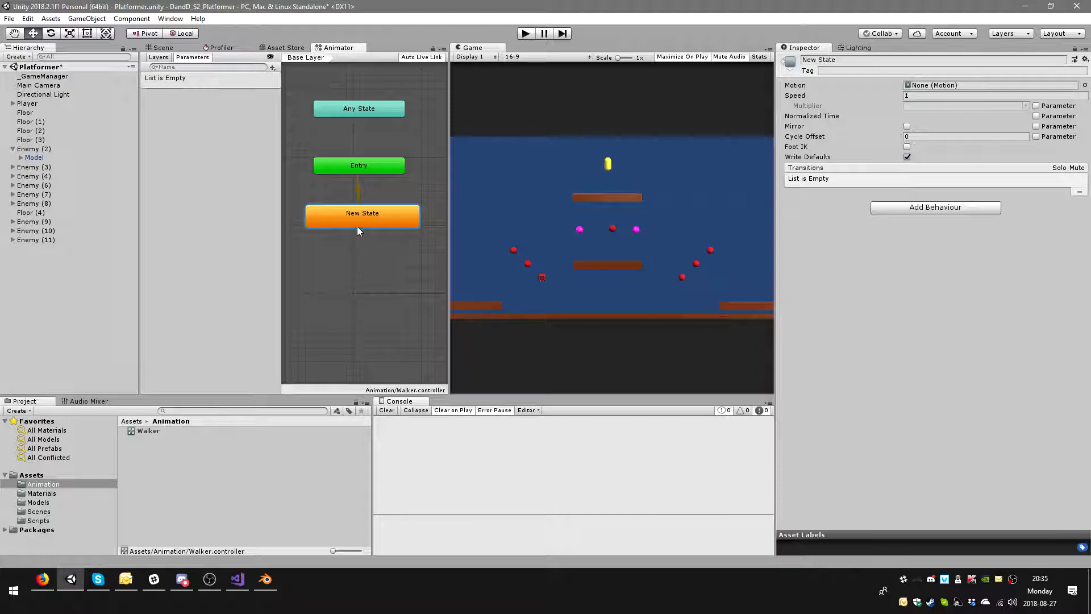
- Assign the Walk clip as the new state's motion and rename the state Walk
click(1085, 85)
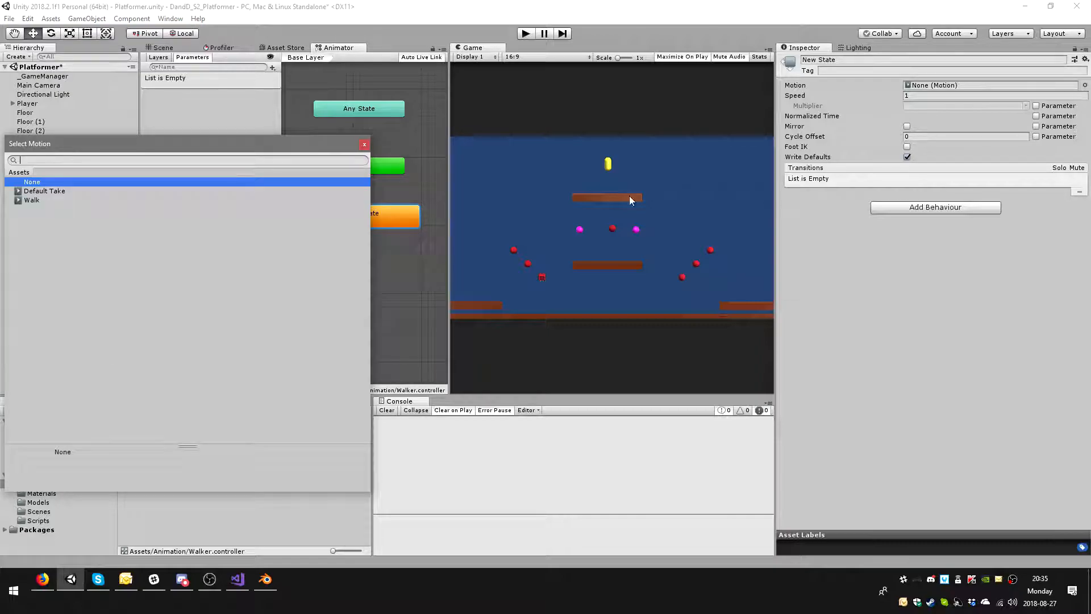
double_click(32, 200)
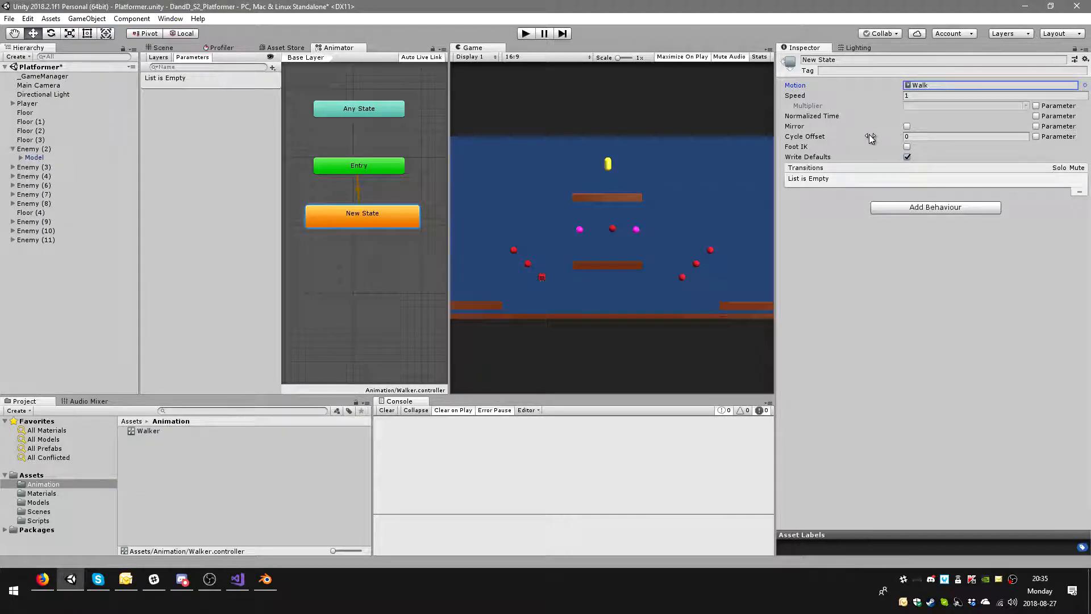
click(872, 60)
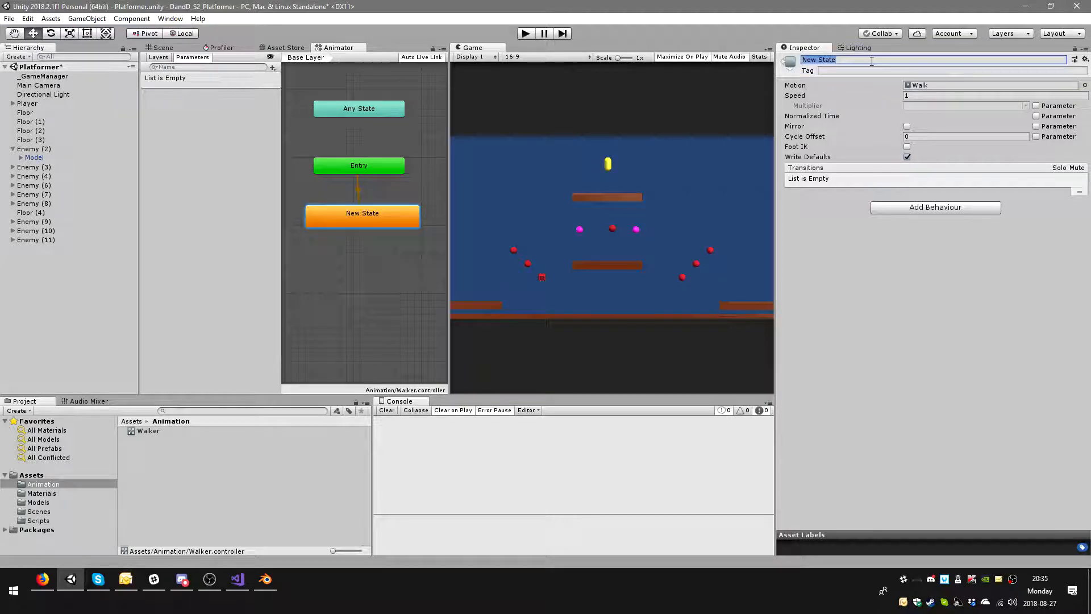
text(WAlk)
drag(813, 59, 809, 59)
text(alk)
key(Return)
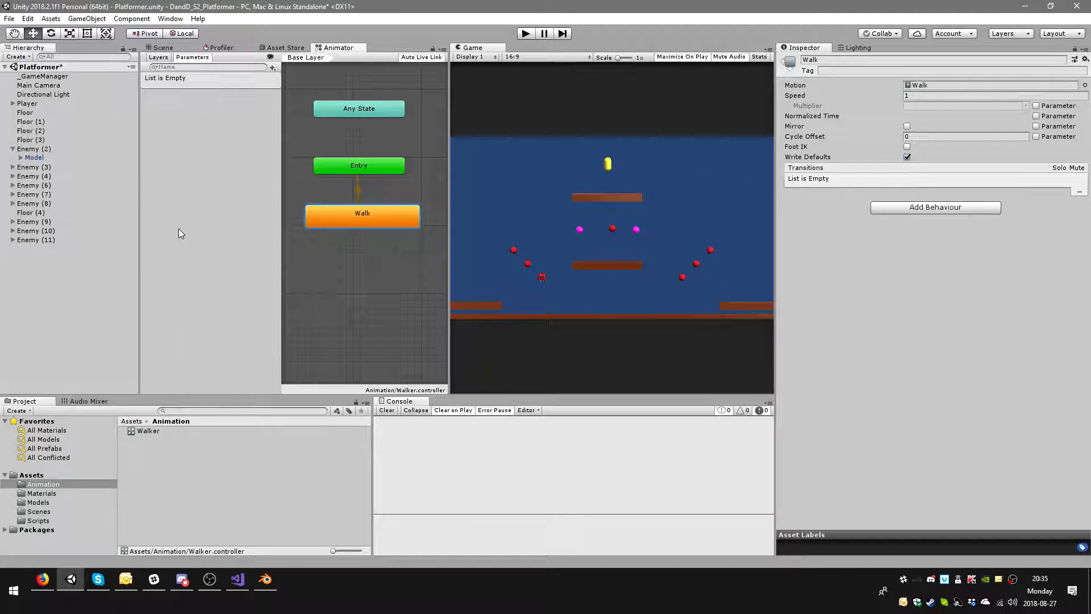
- Expand Enemy (3) through Enemy (11) in the hierarchy to examine their Model children
click(37, 158)
click(12, 166)
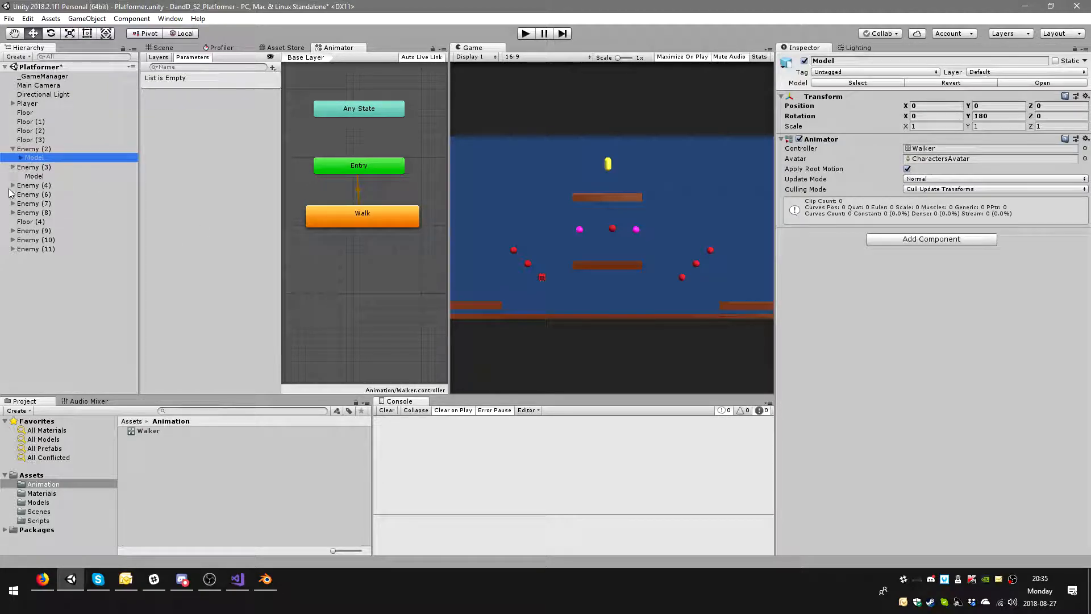
click(10, 186)
click(12, 186)
click(13, 203)
click(13, 221)
click(12, 239)
click(12, 267)
click(13, 285)
click(12, 303)
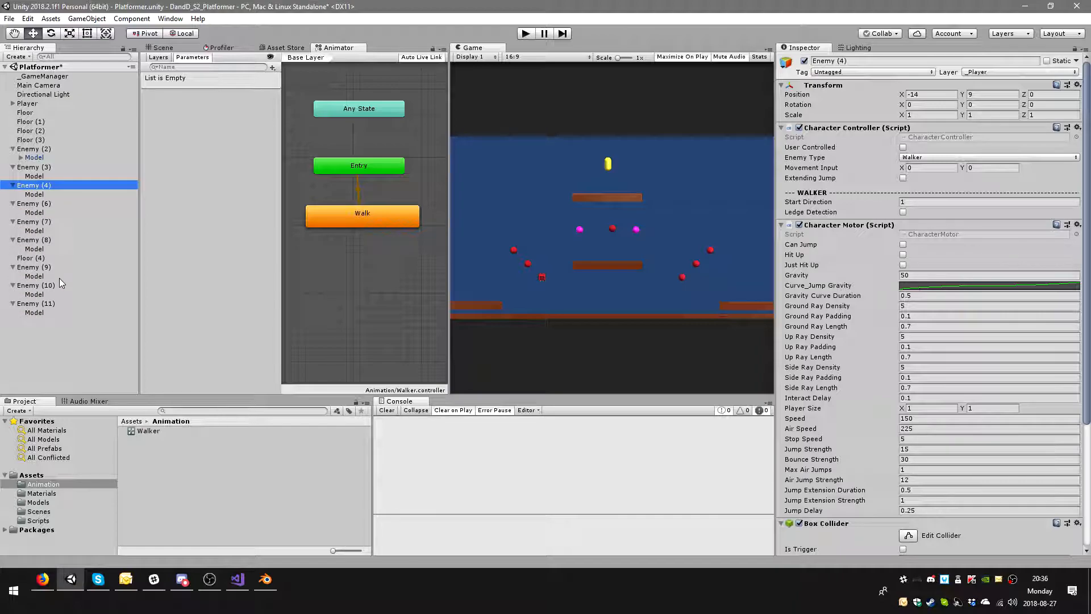
- Delete Enemy (3), (4), (6), (7), (8), (9), (10) and (11) from the scene, keeping Enemy (2)
click(48, 169)
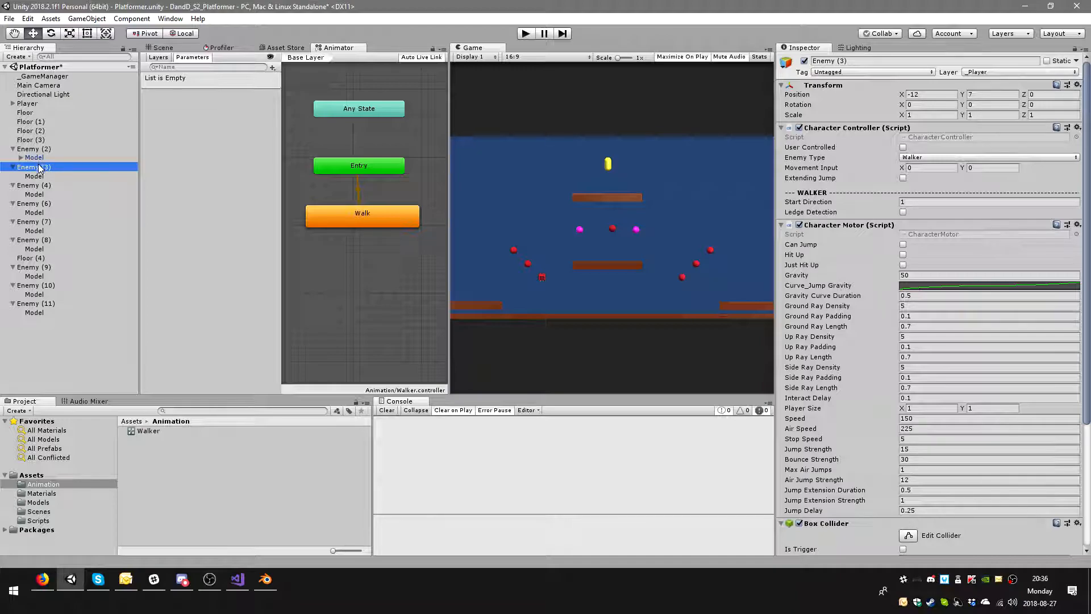
key(Delete)
click(42, 168)
key(Delete)
click(42, 167)
key(Delete)
click(42, 167)
key(Delete)
click(42, 168)
key(Delete)
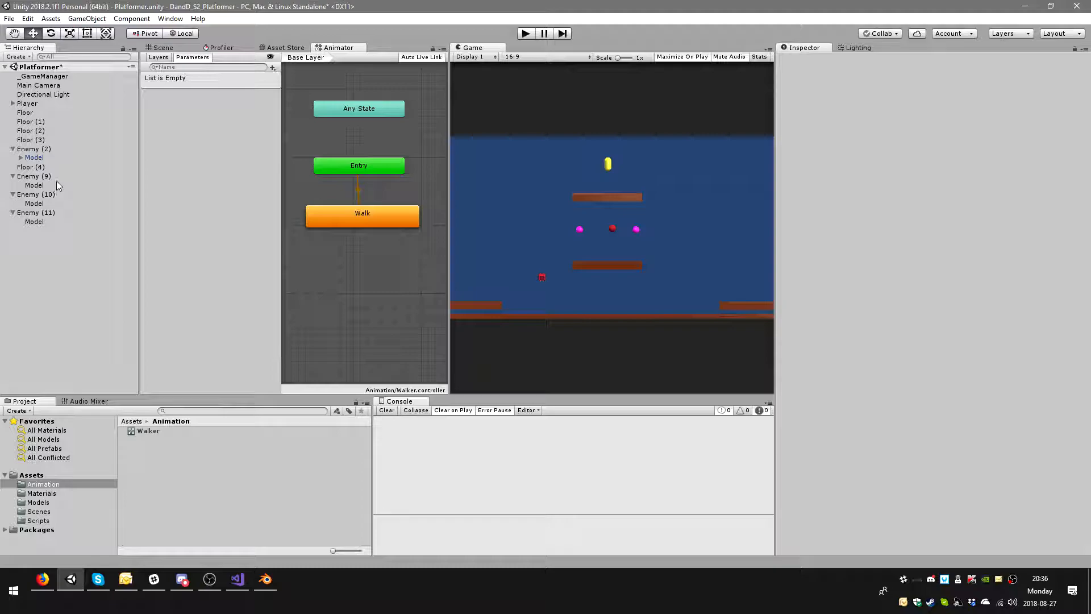
click(41, 177)
key(Delete)
click(42, 183)
click(43, 177)
key(Delete)
click(43, 177)
key(Delete)
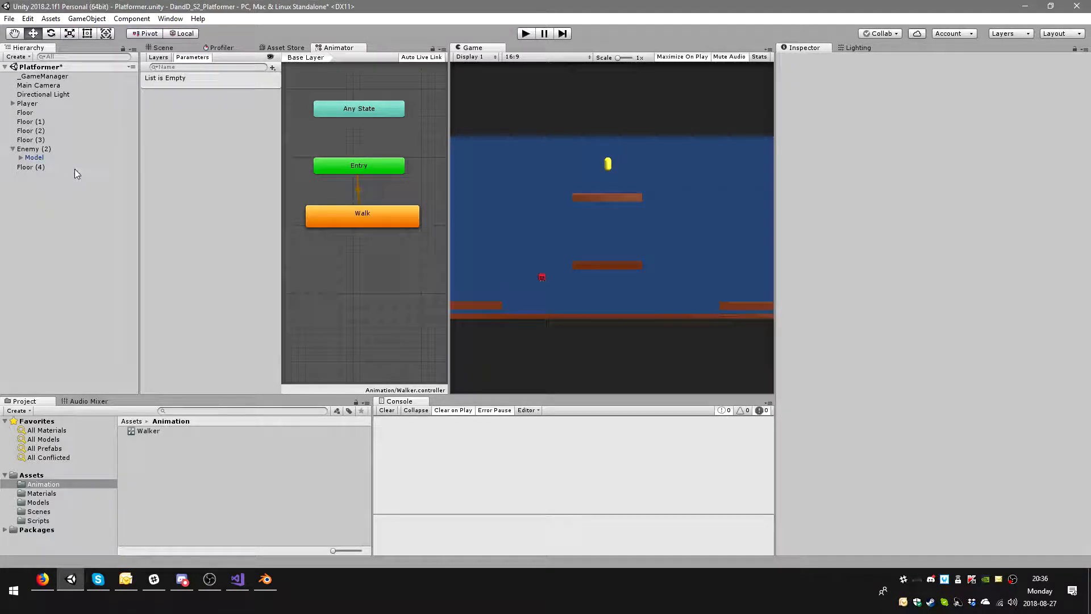
- Duplicate Enemy (2) and move the copy up and away from the platforms to X -12, Y 7
click(34, 148)
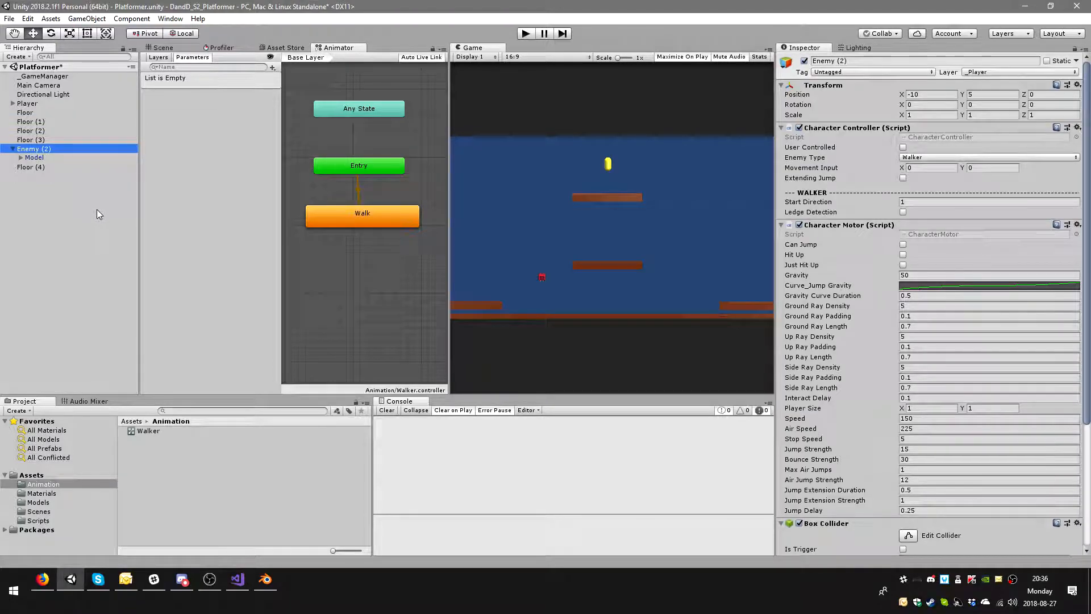
key(ctrl+d)
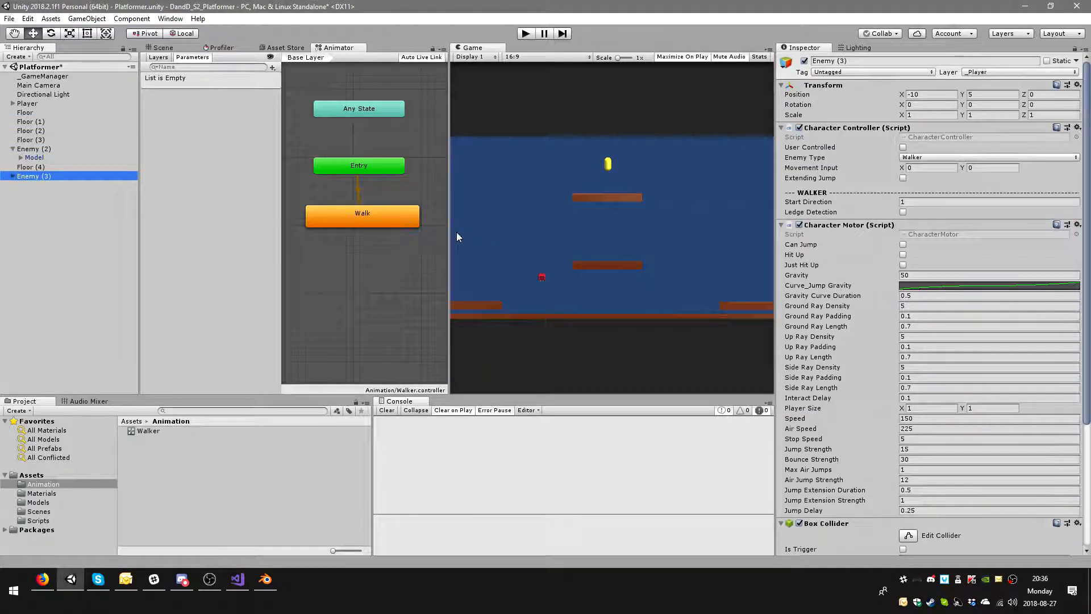
click(164, 48)
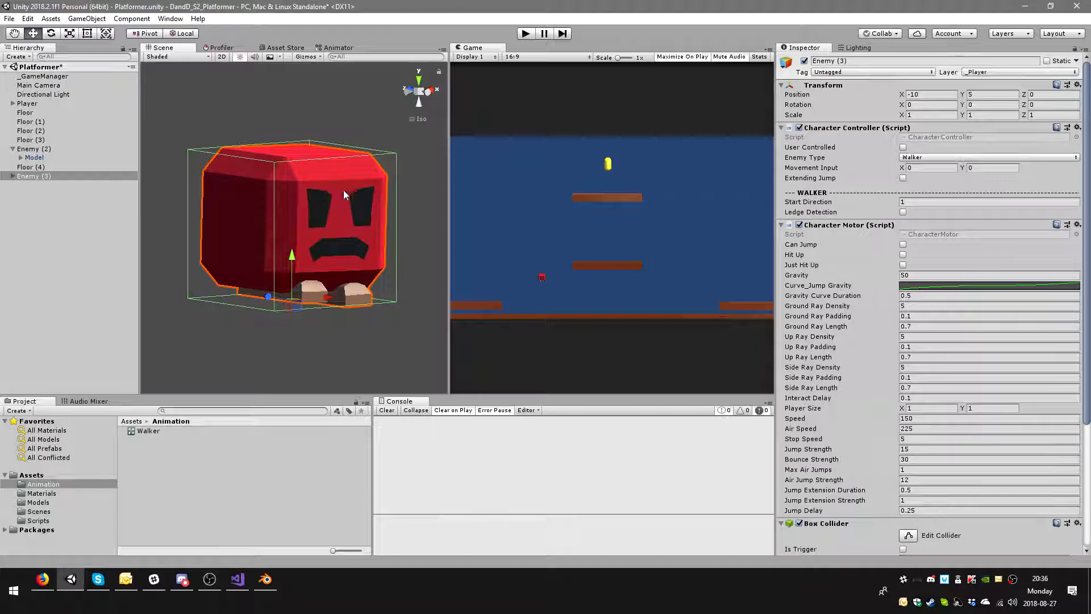
alt+scroll(264, 221, down, 10)
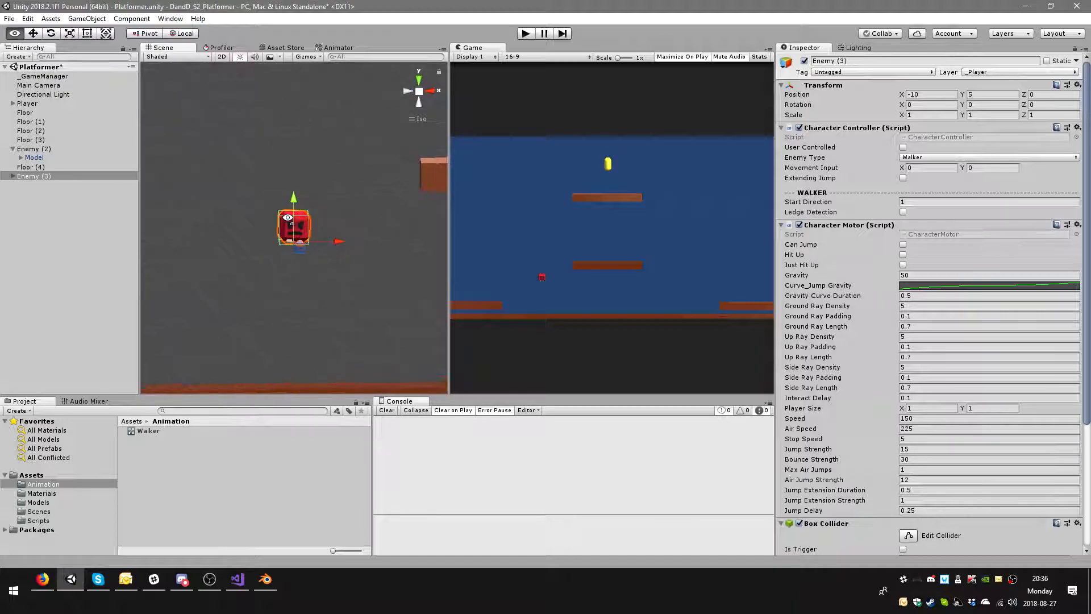
drag(295, 197, 294, 139)
drag(336, 183, 267, 190)
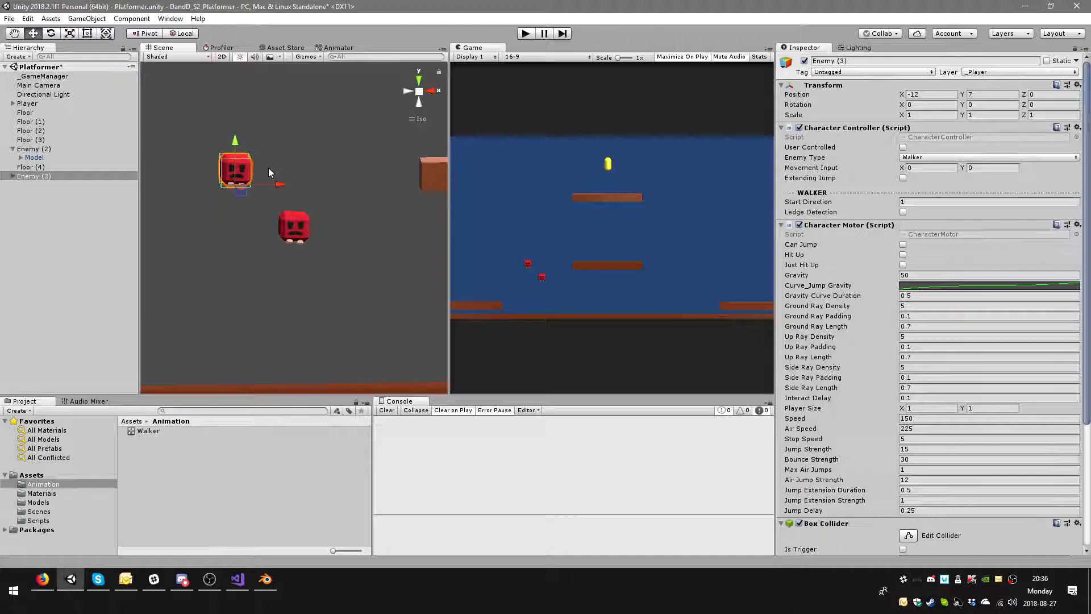
- Duplicate Enemy (3) and move the copy diagonally upward to X -14, Y 9
key(ctrl+d)
drag(233, 143, 231, 77)
drag(281, 127, 227, 131)
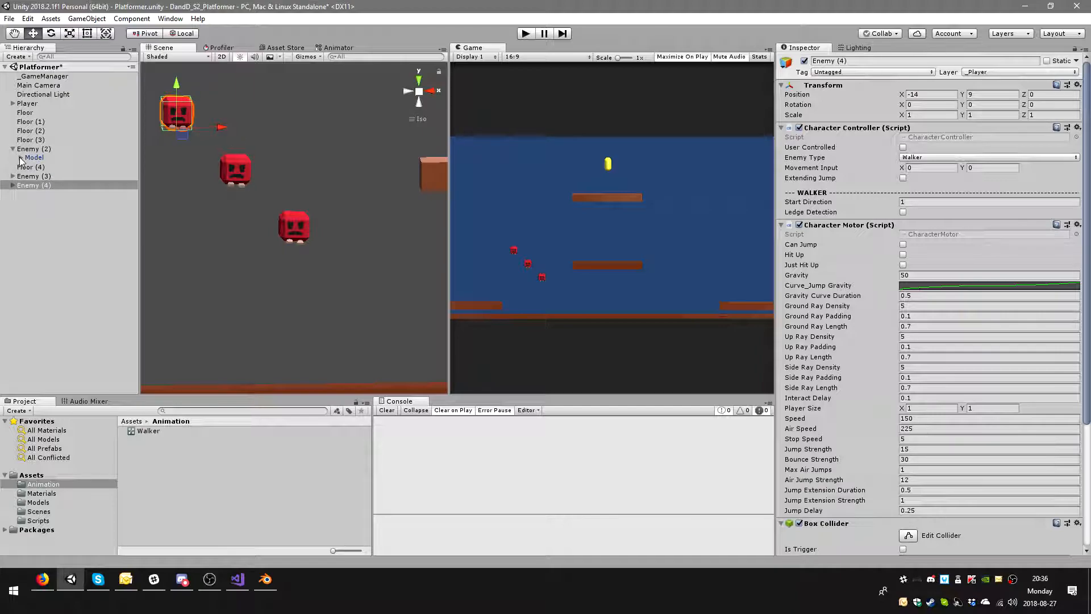
- Duplicate Enemy (4) and move the copy horizontally to X -5, above the lower middle platform
click(67, 188)
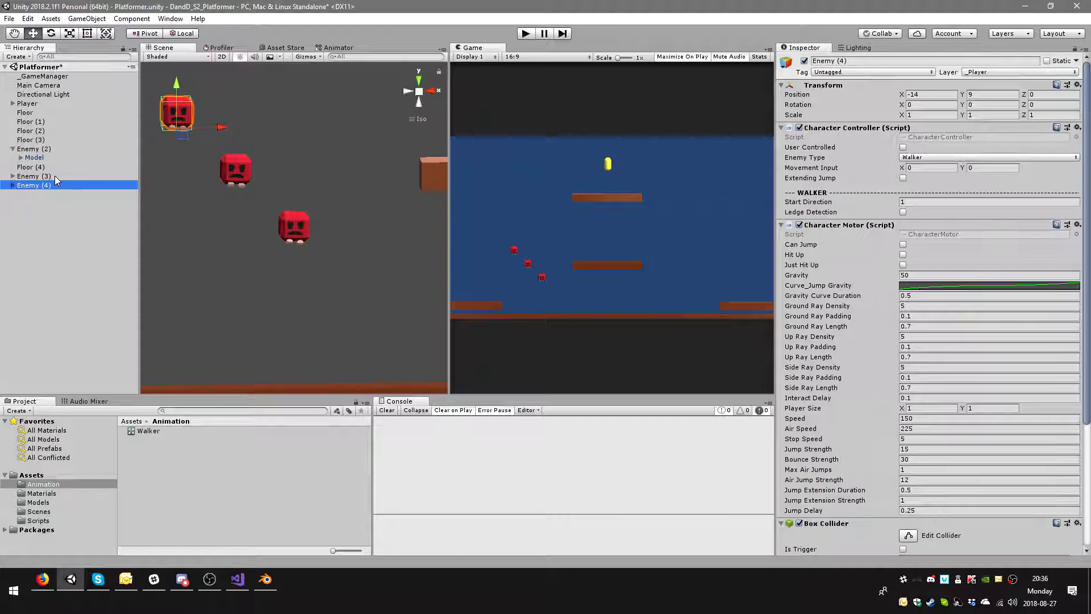
key(ctrl+d)
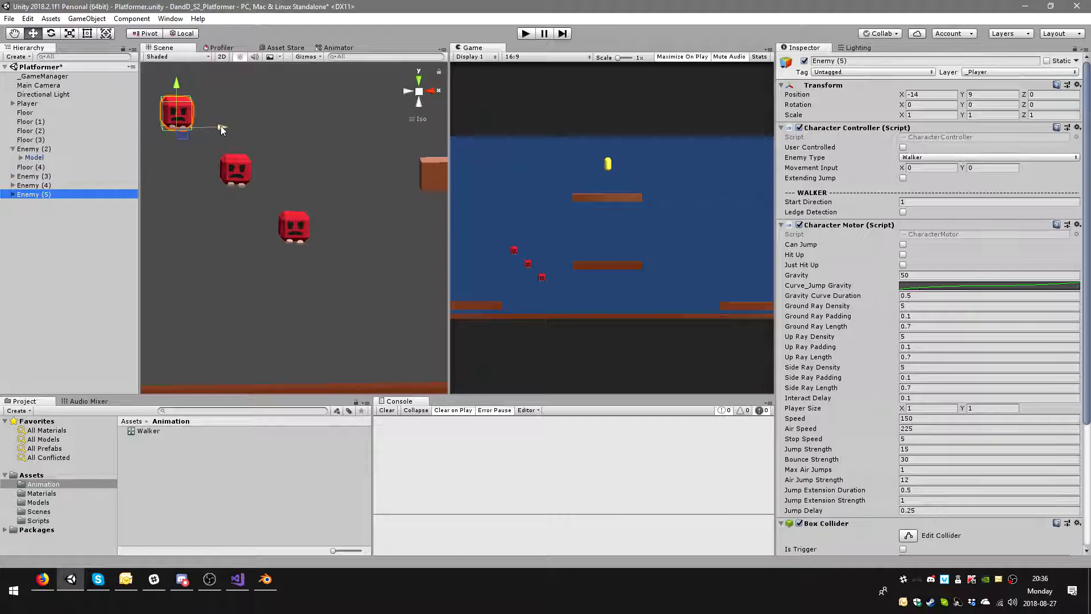
drag(221, 125, 488, 133)
- Set Enemy (5)'s enemy type to Walker Pro with start direction -1 and ledge detection enabled
click(954, 157)
click(939, 195)
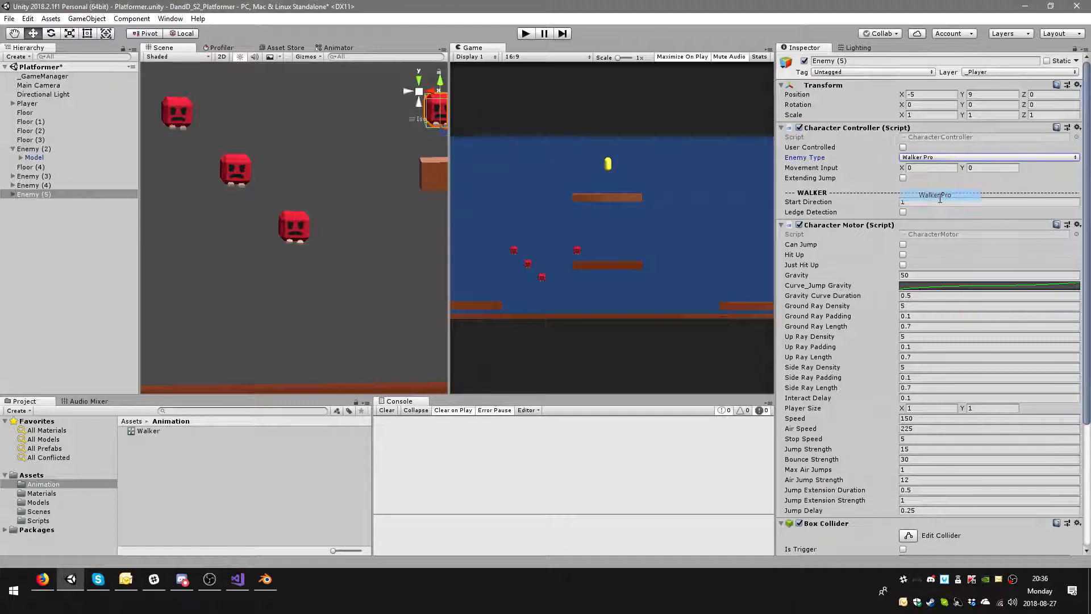
click(910, 202)
text(-1)
click(902, 212)
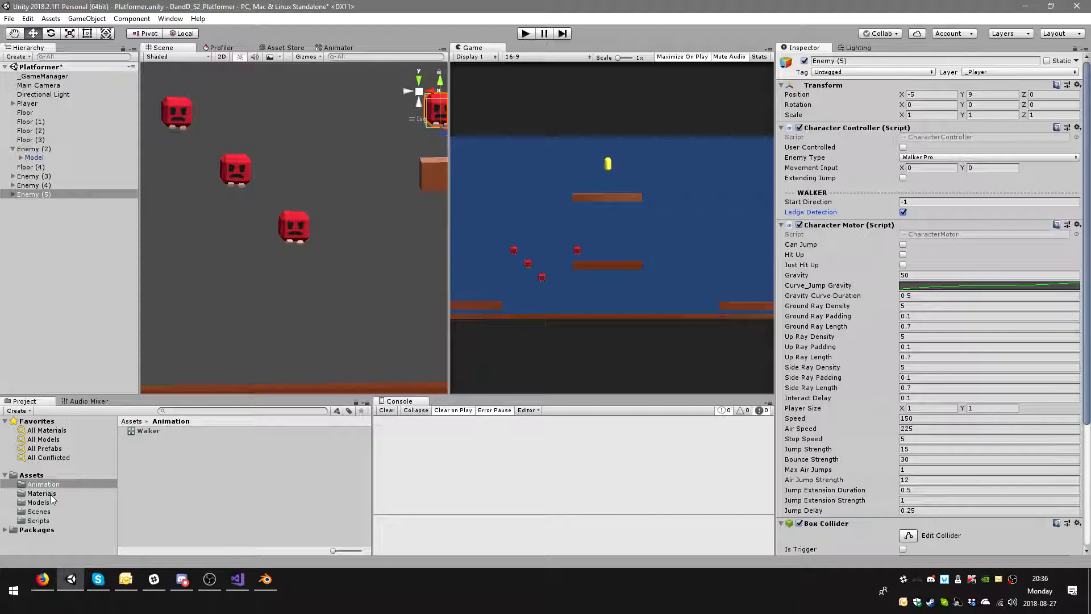
- Assign the Enemy_WalkerPro material to Element 0 of the Walker mesh inside Enemy (5)'s Model
click(12, 195)
click(56, 205)
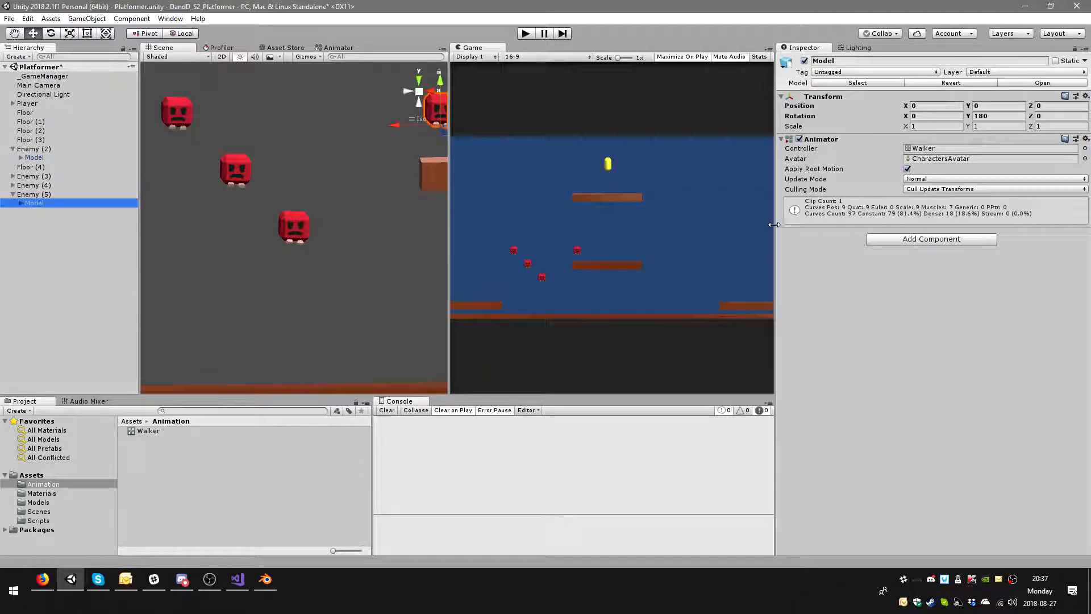
click(21, 202)
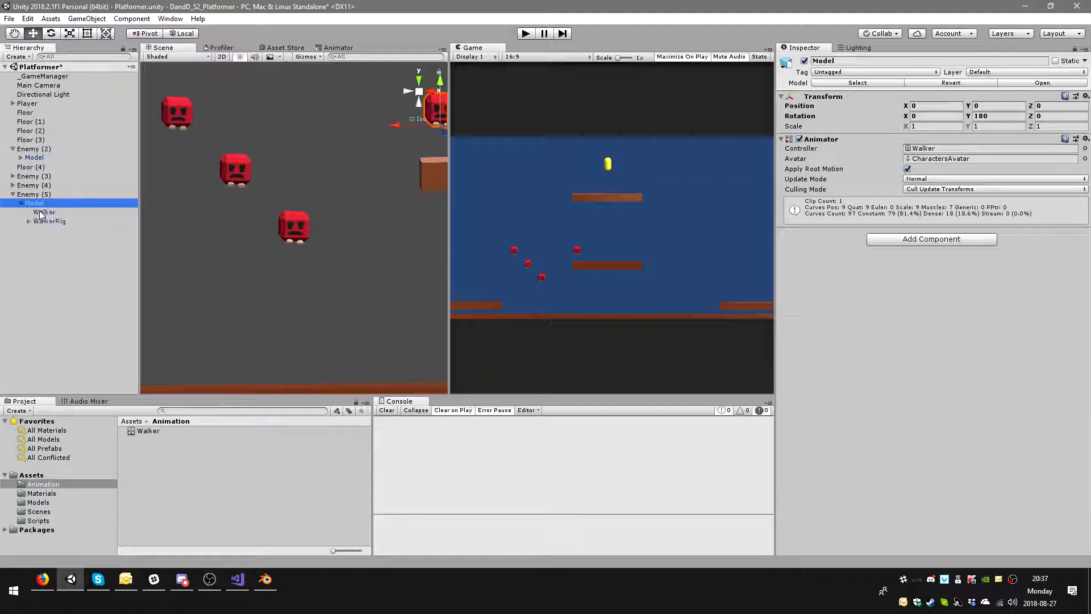
click(40, 213)
scroll(875, 384, down, 5)
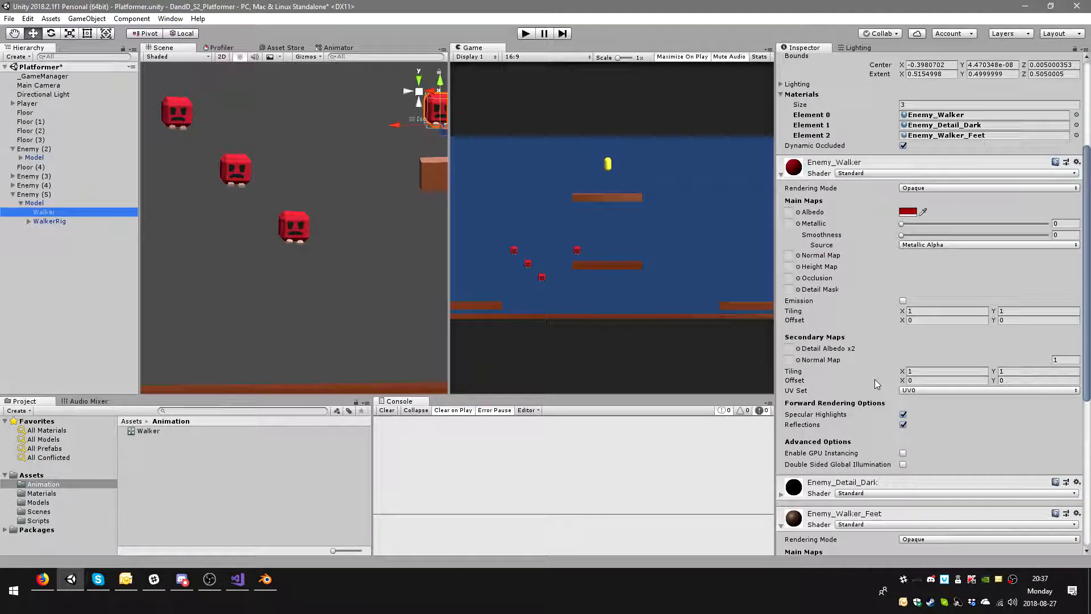
click(38, 493)
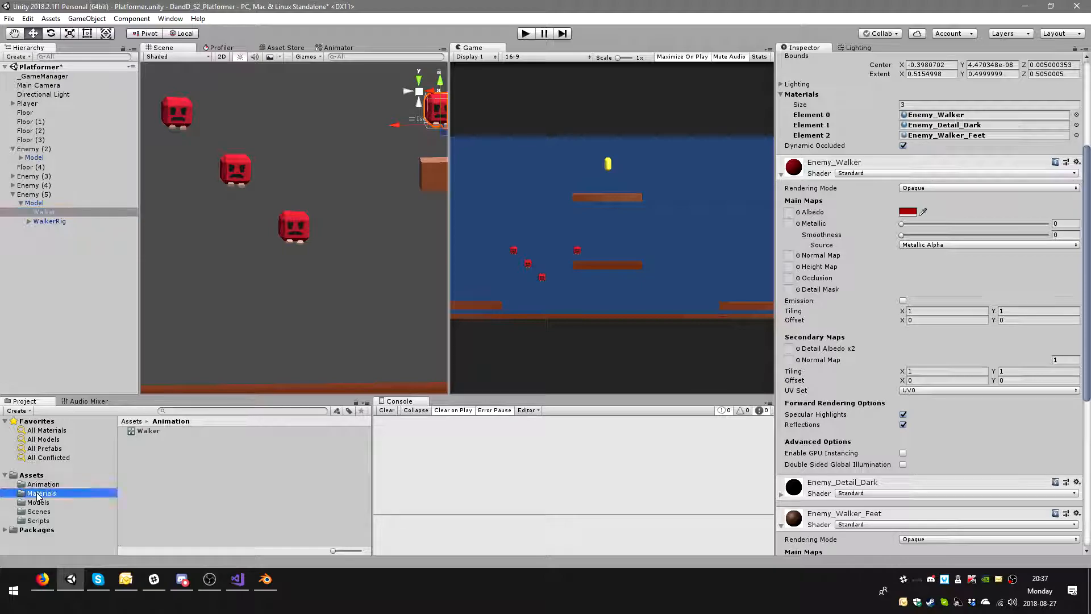
drag(181, 467, 965, 115)
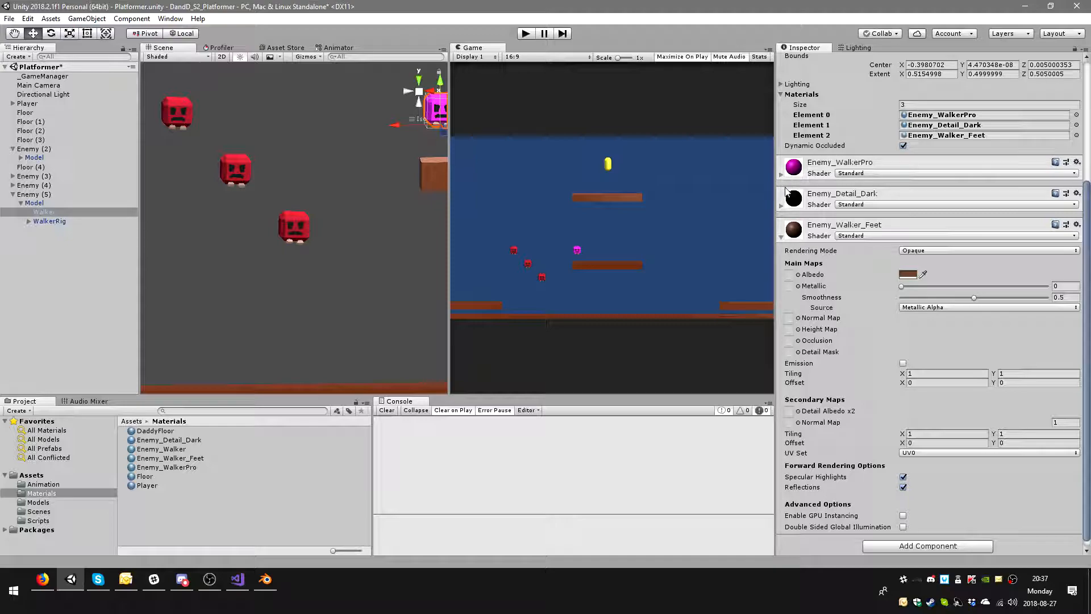
click(858, 167)
click(859, 166)
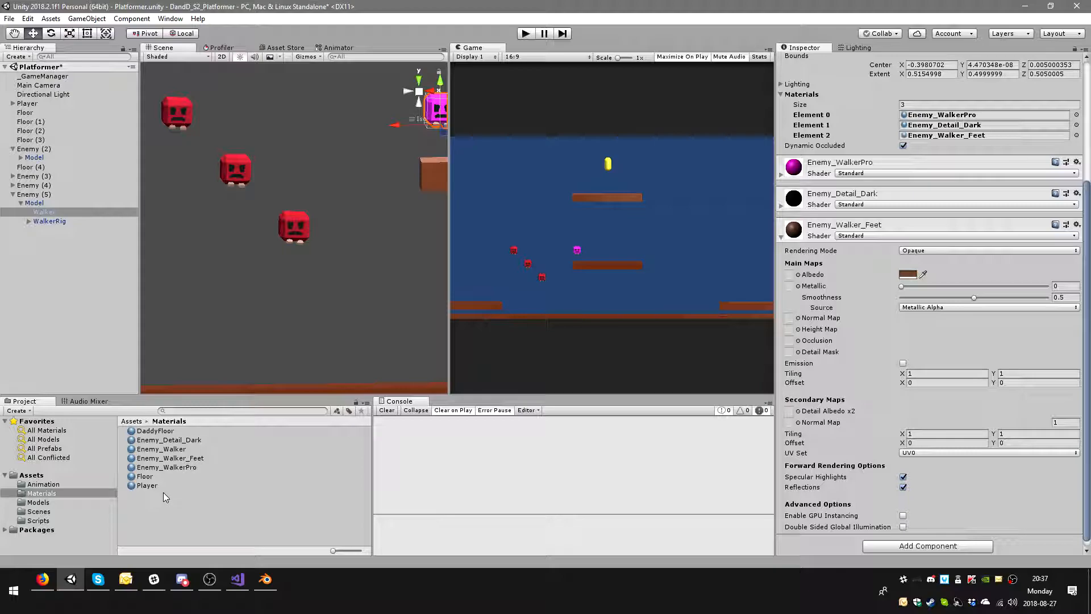
- Duplicate the Enemy_WalkerPro material and name the copy Enemy_WalkerPro_Feet
click(228, 466)
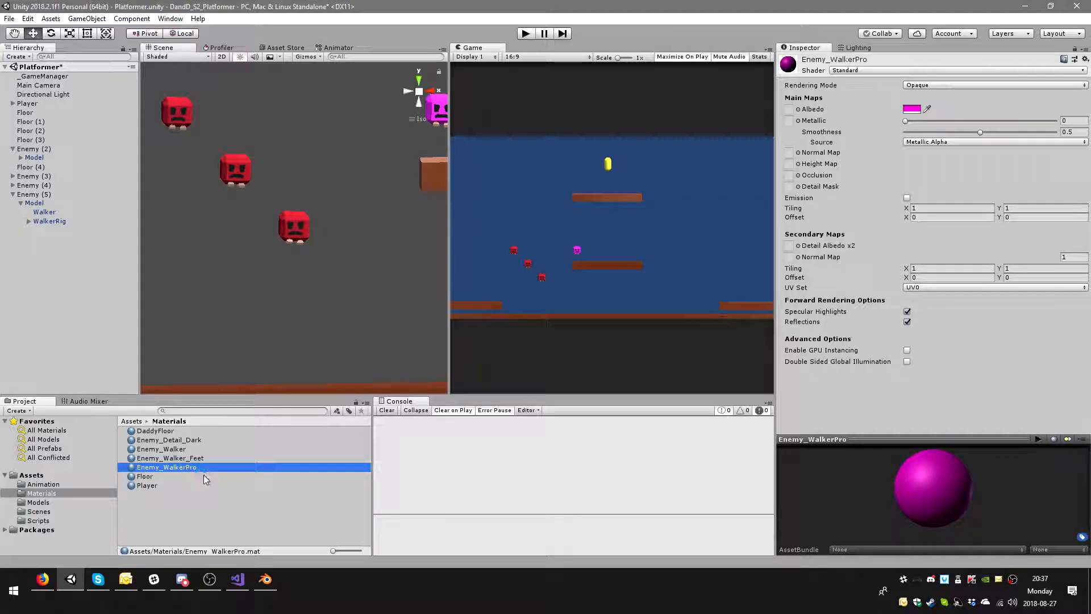
key(ctrl+d)
click(209, 476)
click(209, 476)
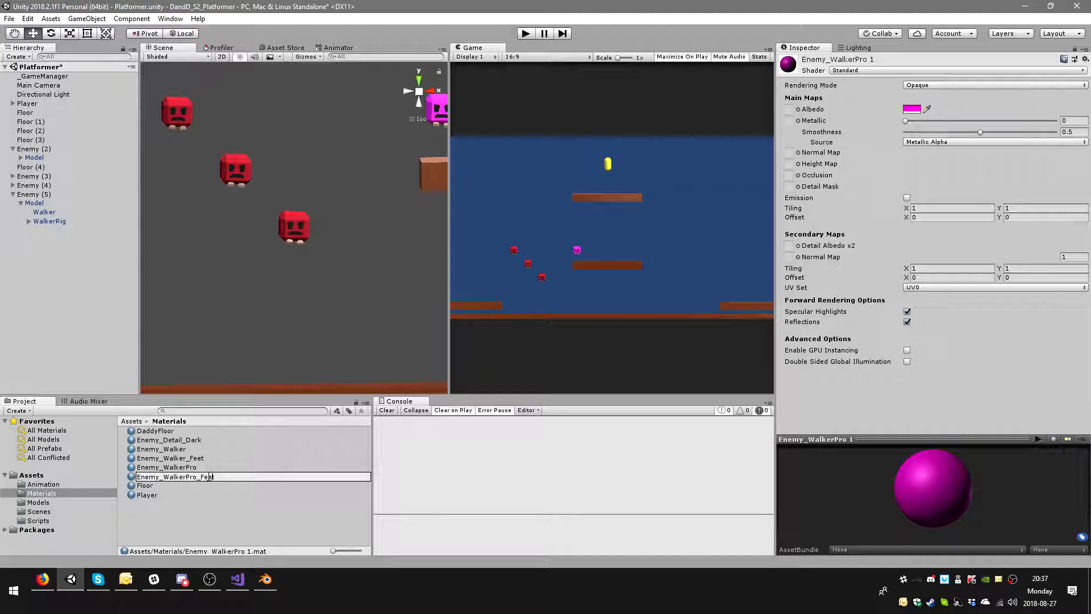
key(Return)
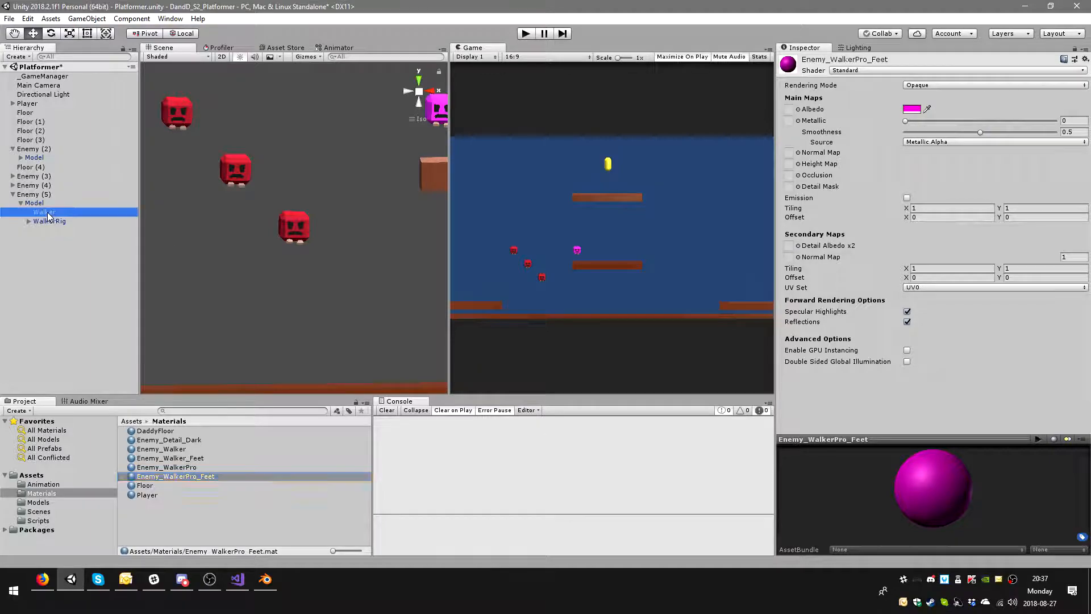
- Assign Enemy_WalkerPro_Feet to Element 2 of Enemy (5)'s Walker mesh and set its albedo colour to white (FFFFFF)
click(45, 212)
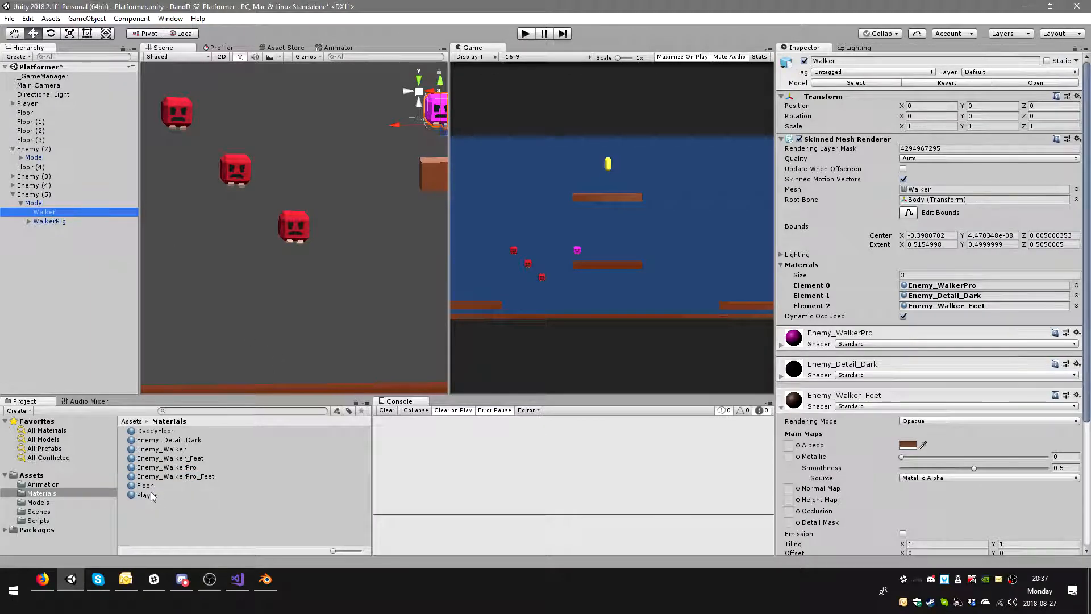
drag(180, 478, 952, 310)
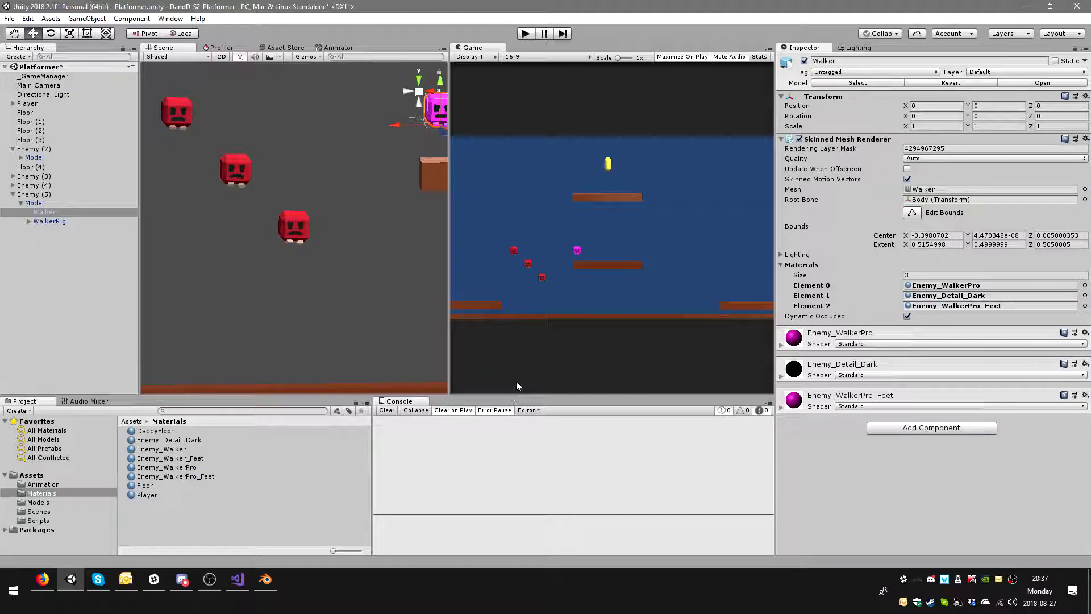
click(884, 399)
click(907, 444)
click(699, 289)
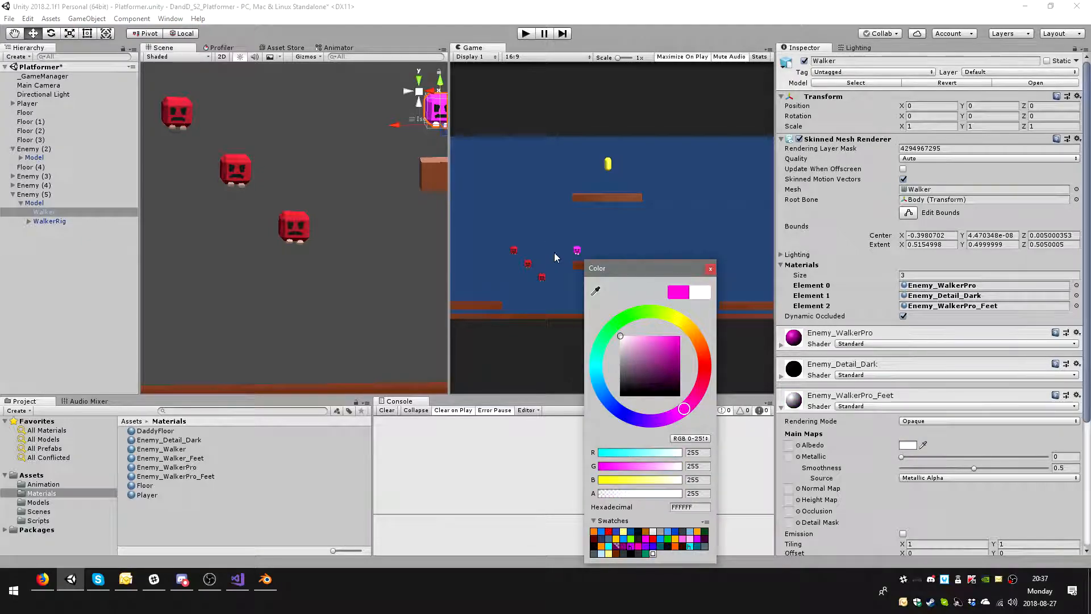
click(710, 268)
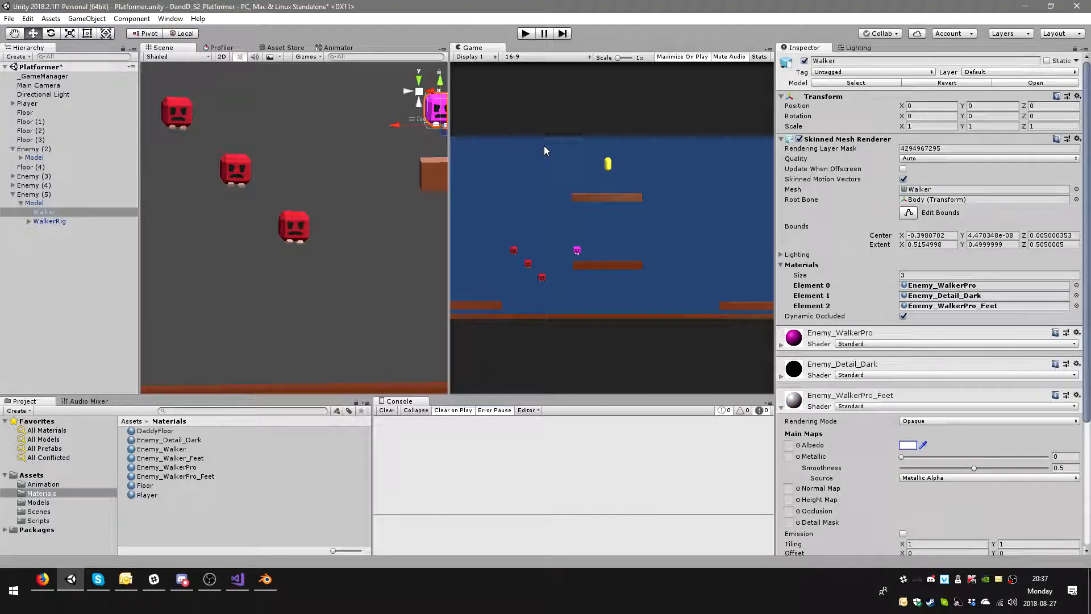
- Run the game twice to check how the red and magenta enemies move and animate, stopping play mode each time
click(525, 34)
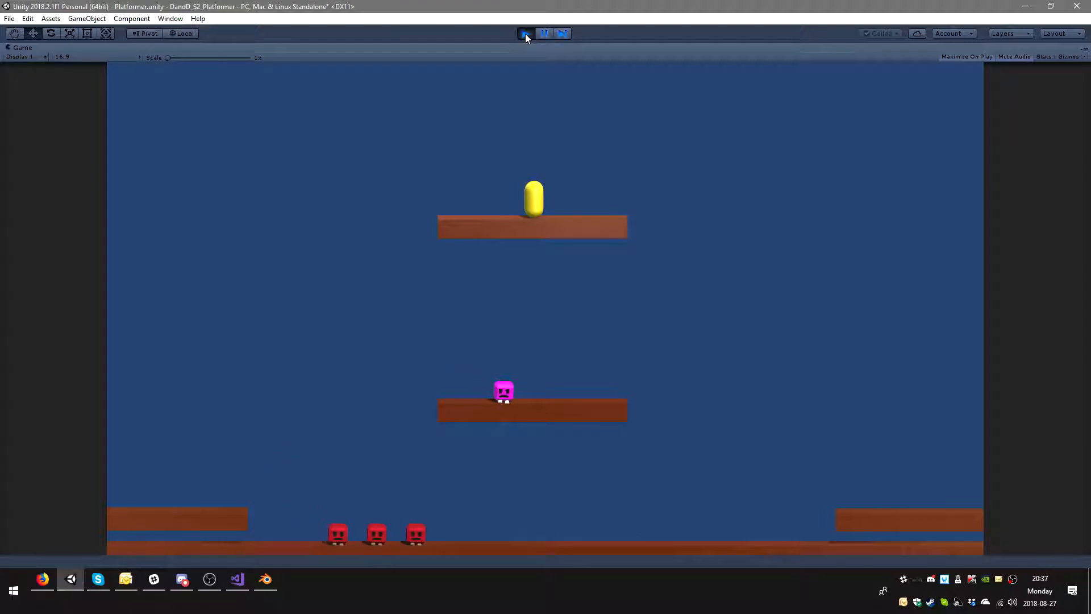
click(525, 35)
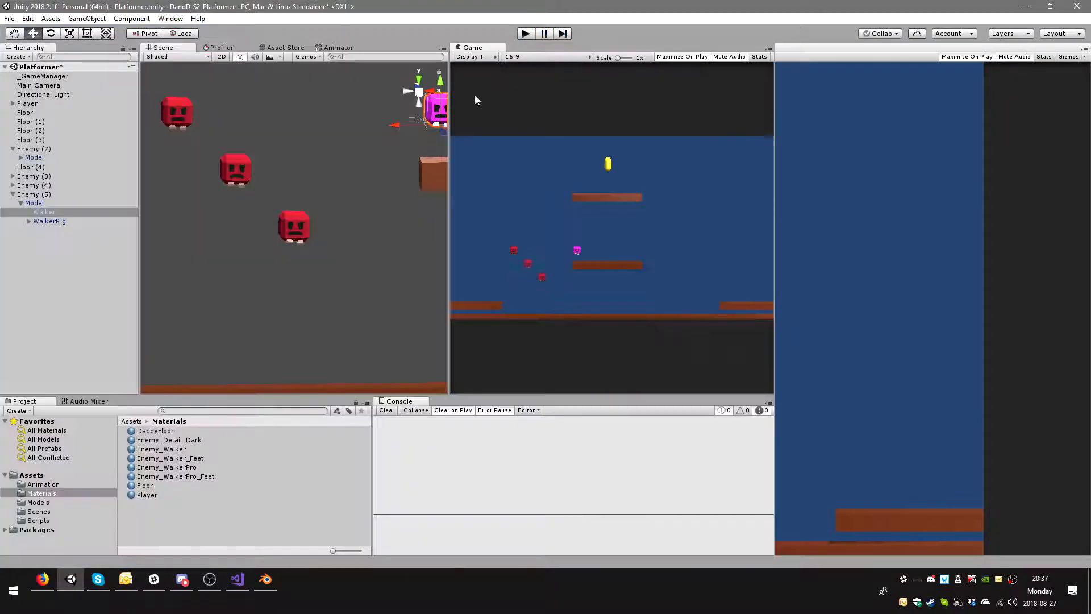
click(524, 35)
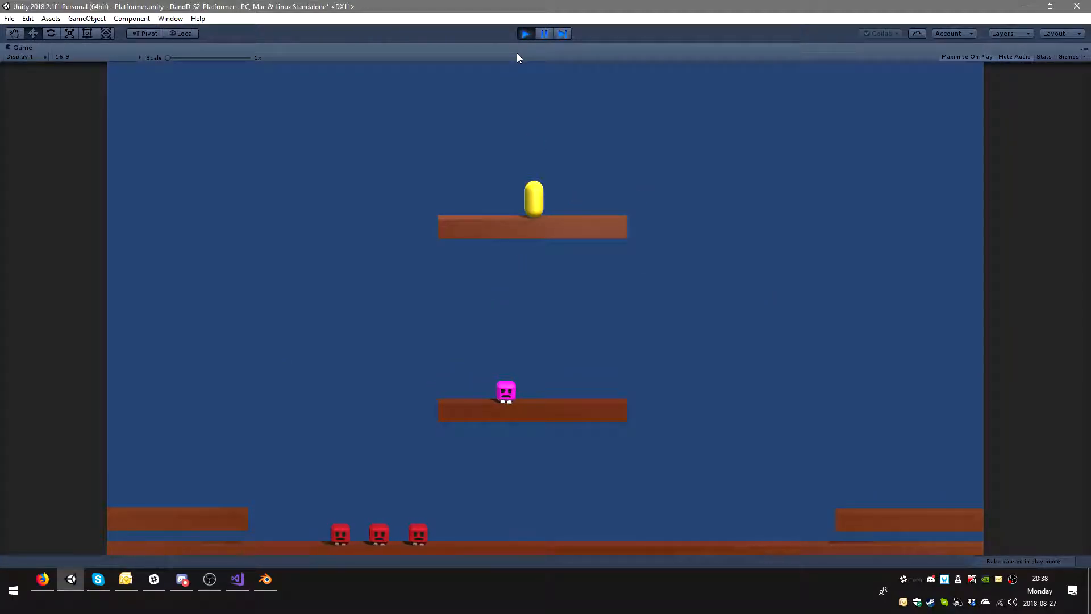
key(ctrl+p)
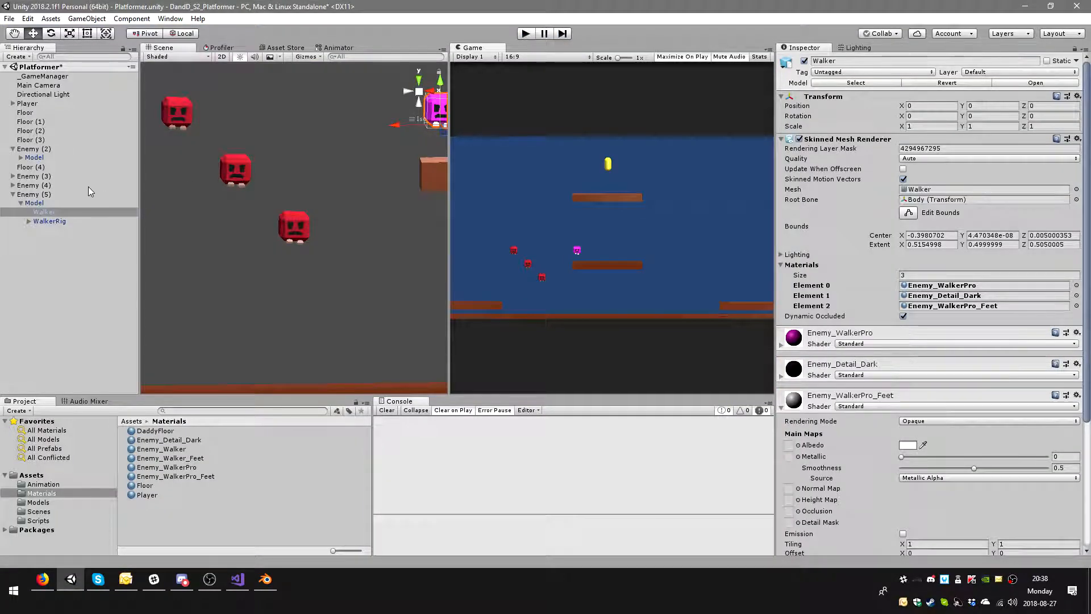
- Inspect the Walk state's settings in the Walker animator controller
click(44, 484)
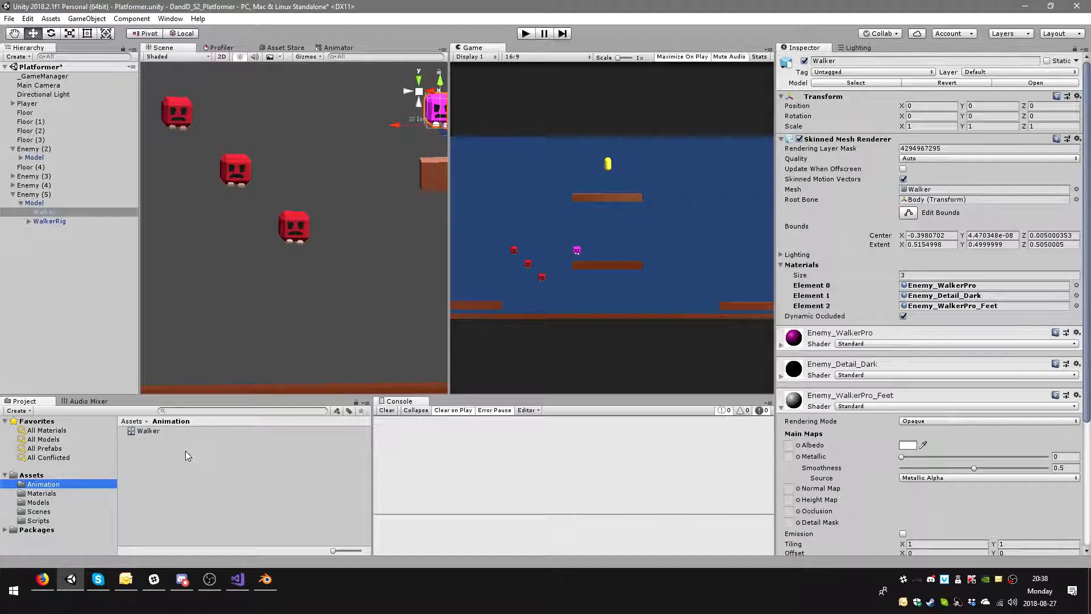
click(153, 430)
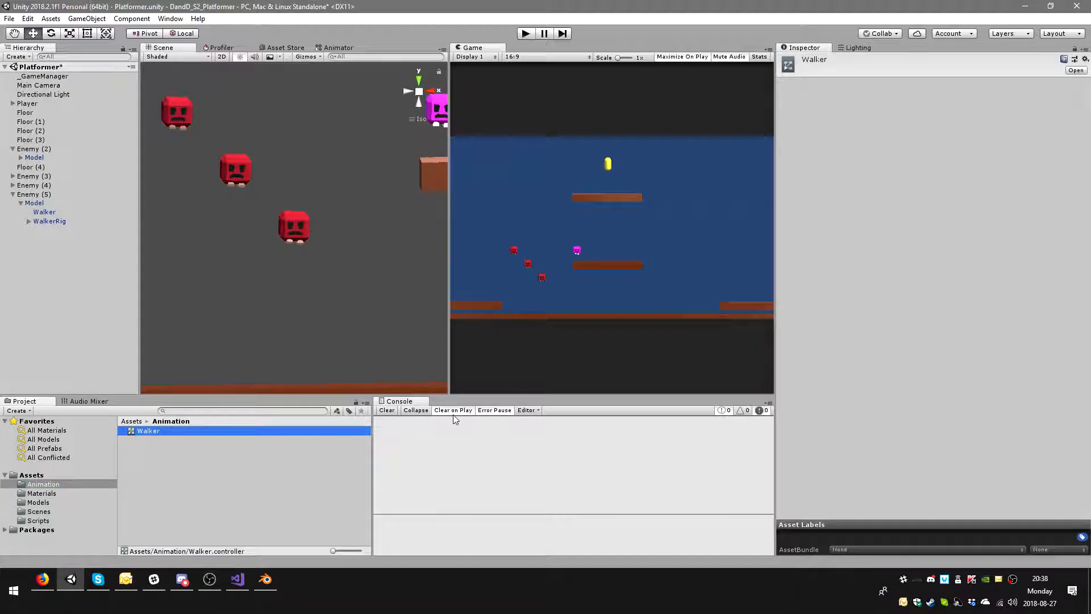
click(339, 48)
click(353, 220)
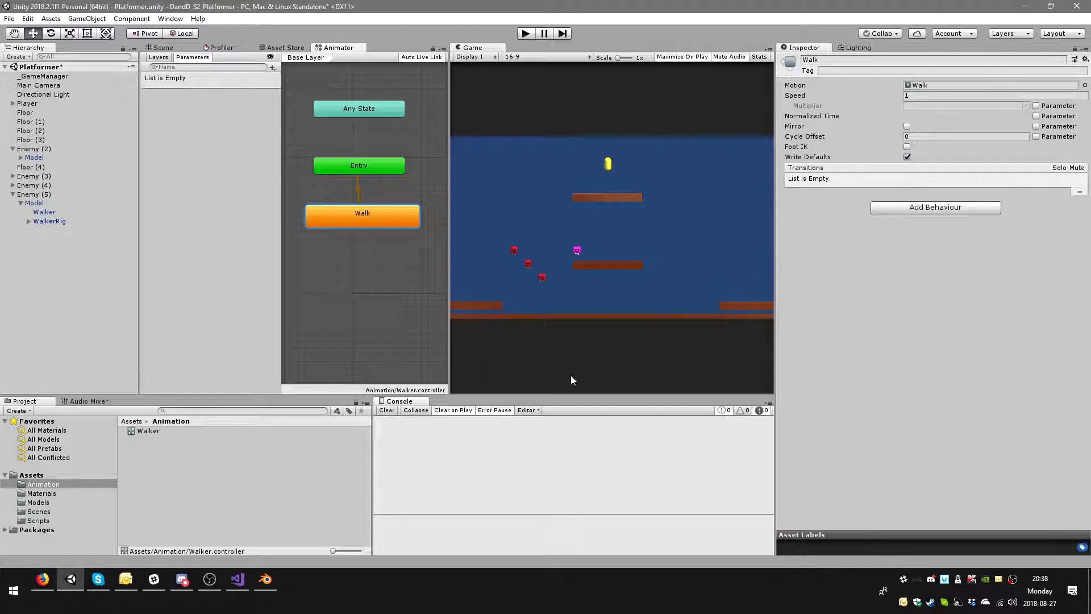
- Review the animation clips in the Characters model's import settings and remove the Default Take clip
click(49, 503)
click(158, 440)
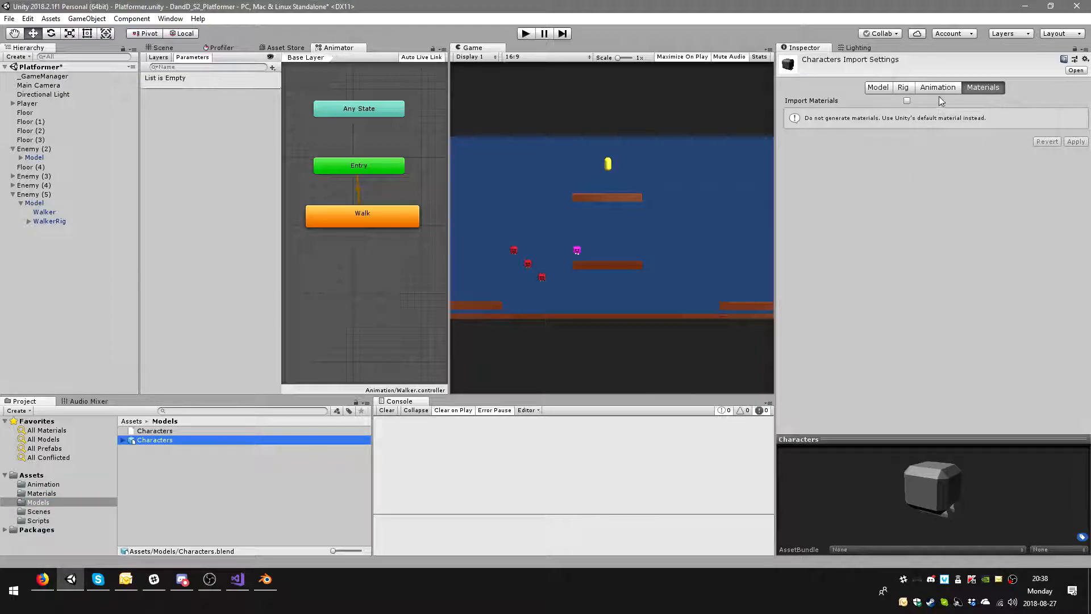
click(937, 88)
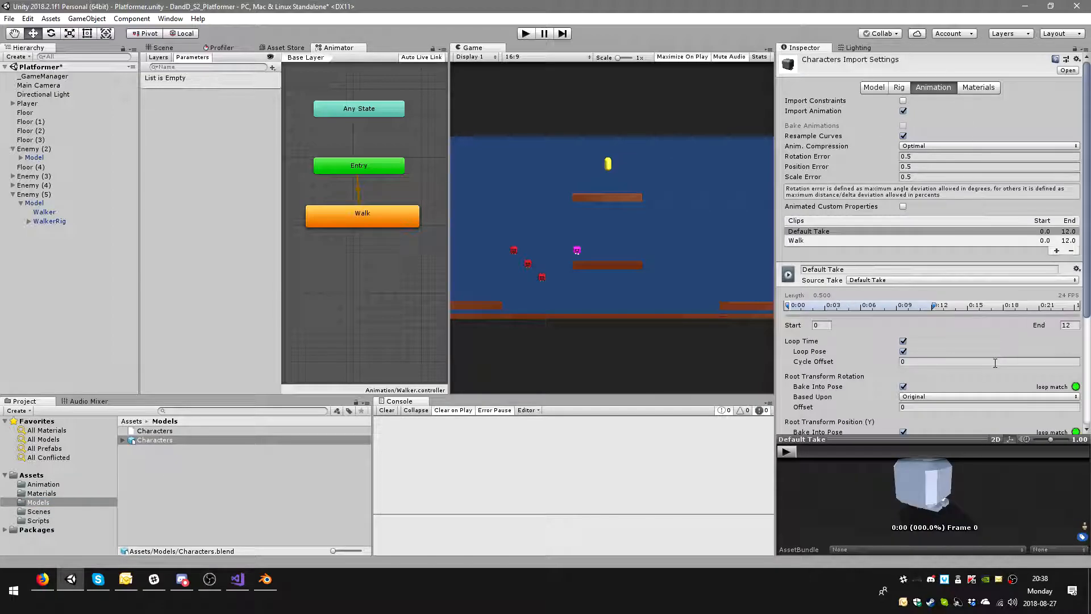
scroll(992, 363, down, 5)
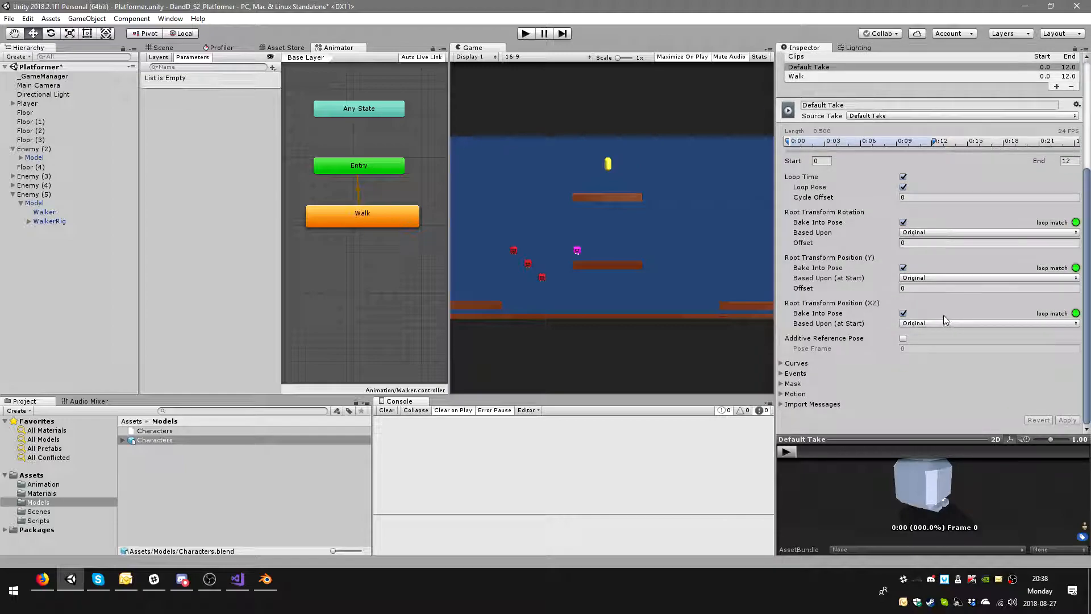
scroll(933, 309, up, 2)
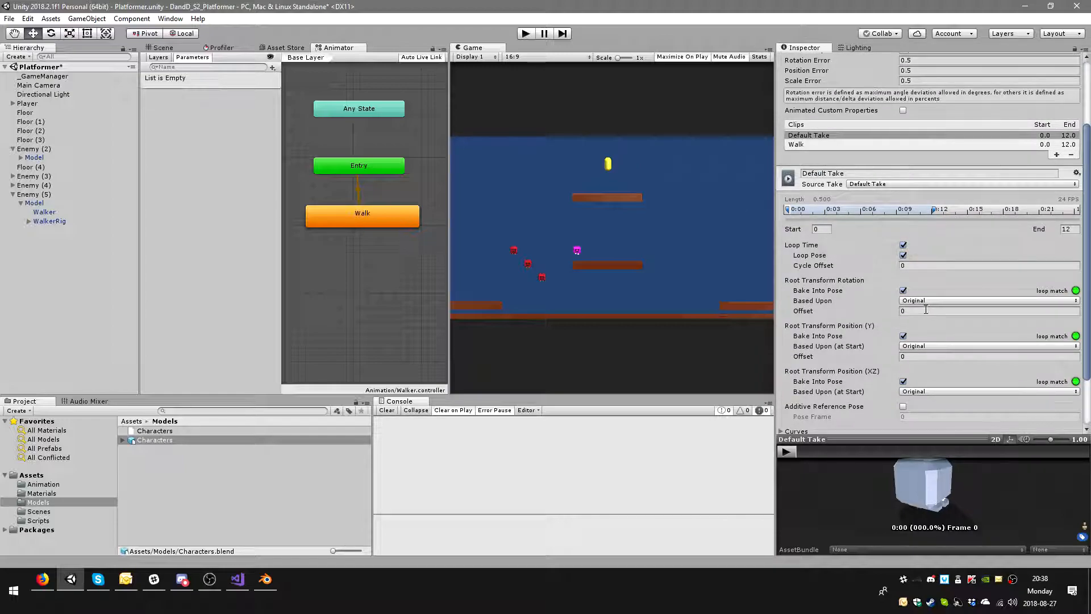
click(814, 144)
scroll(881, 182, down, 2)
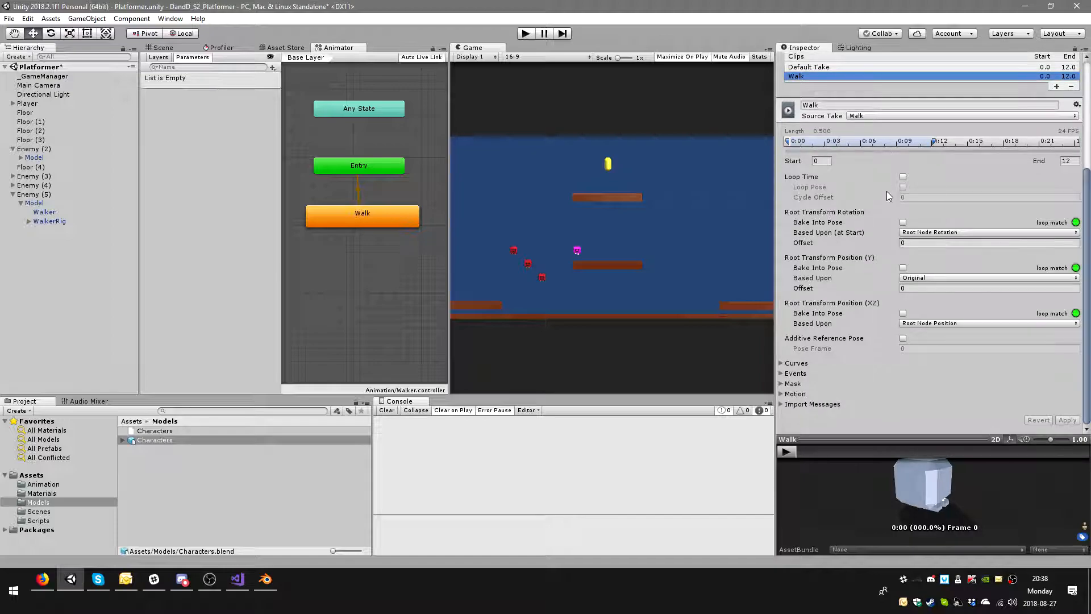
click(954, 68)
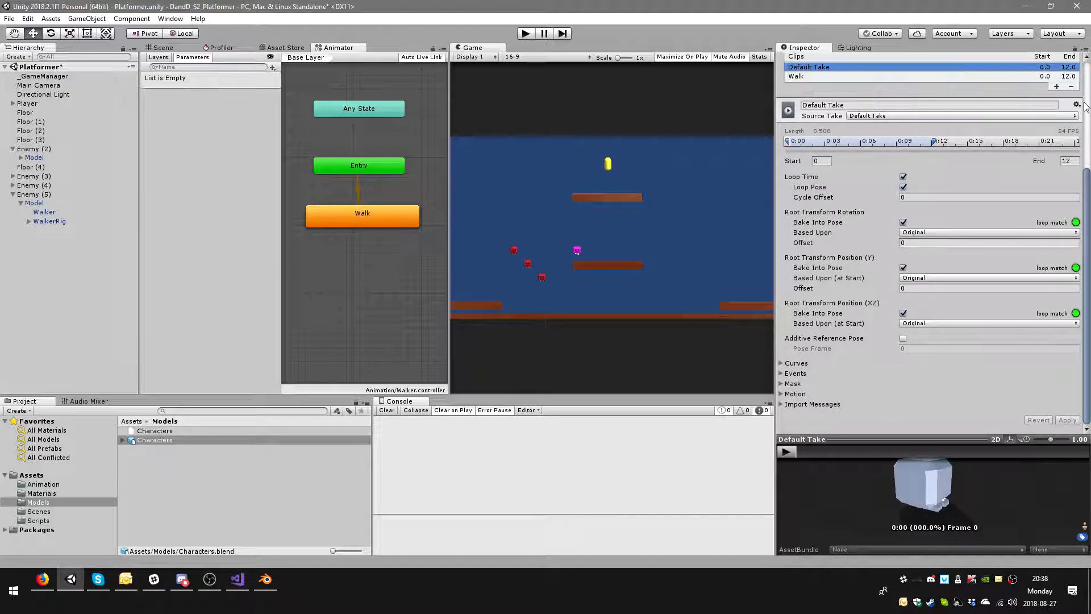
click(1071, 87)
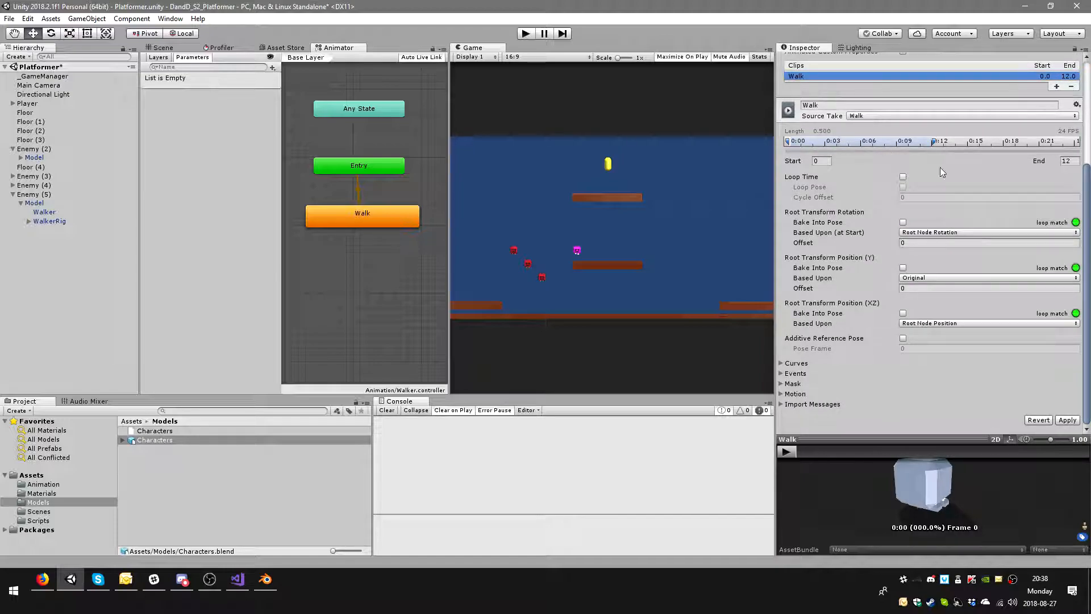
- Make the Walk clip loop in time and pose, bake all root transforms into the pose based upon Original, and apply the import settings
click(903, 177)
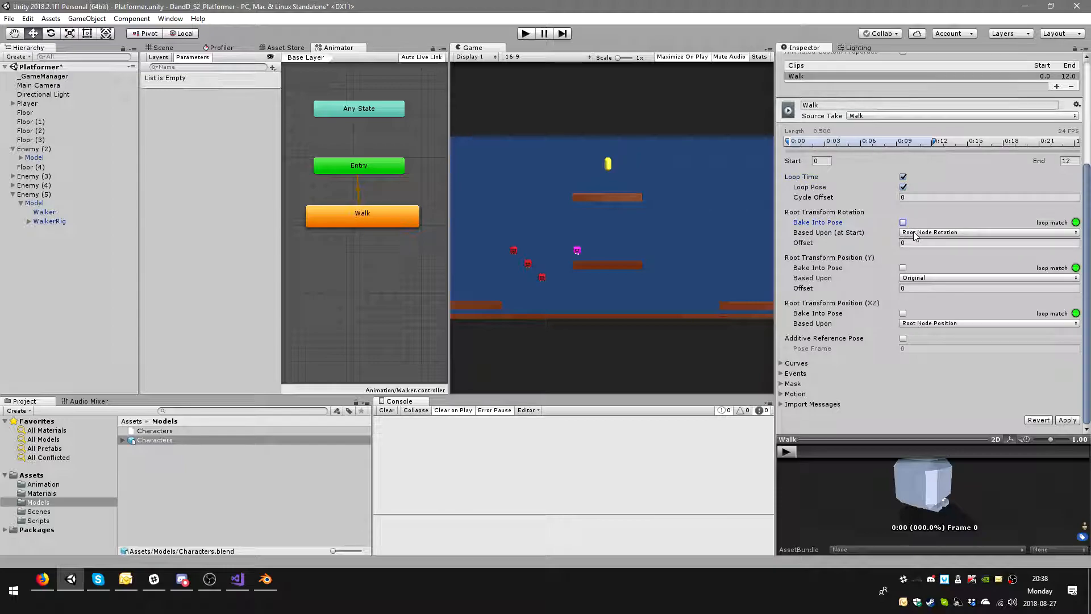
click(903, 268)
click(902, 313)
click(944, 336)
click(988, 232)
click(960, 245)
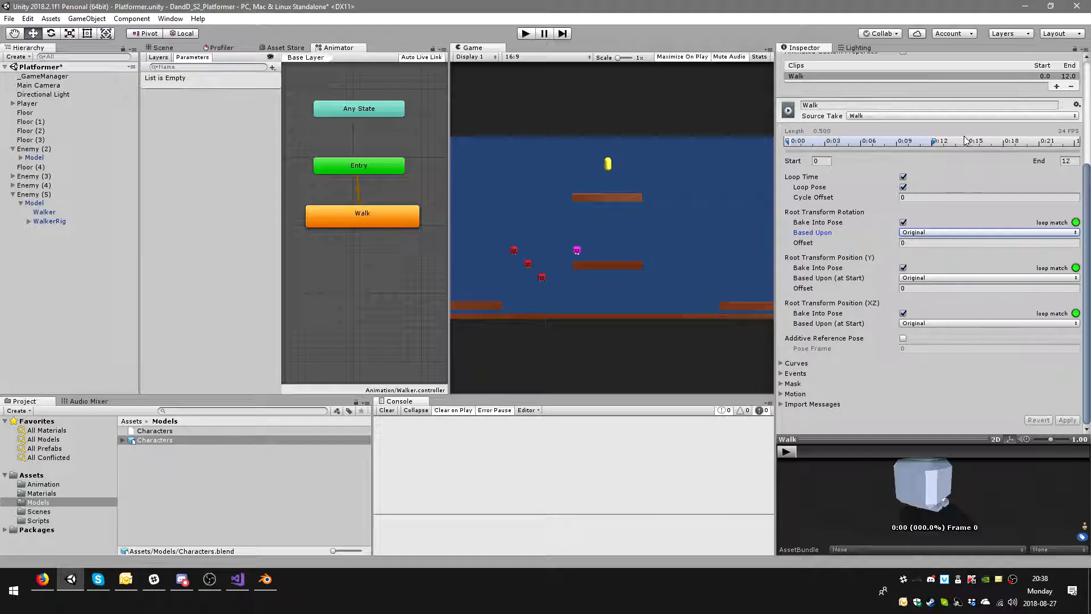
- Run the game to check the enemies' looping walk animation while moving the player among the red ones, and stop play mode
click(525, 34)
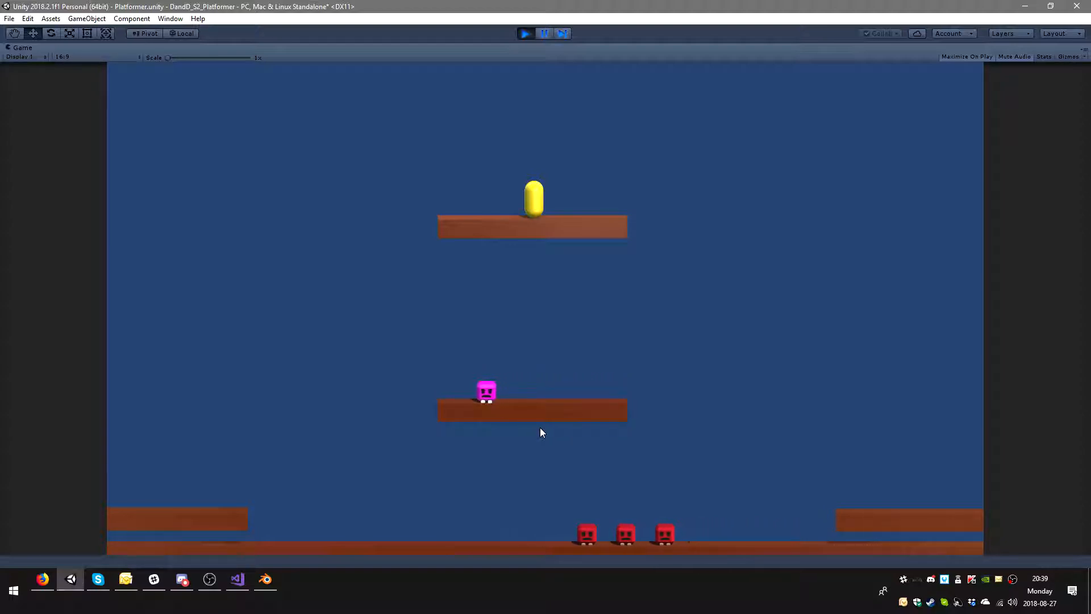
key(d)
key(space)
key(a)
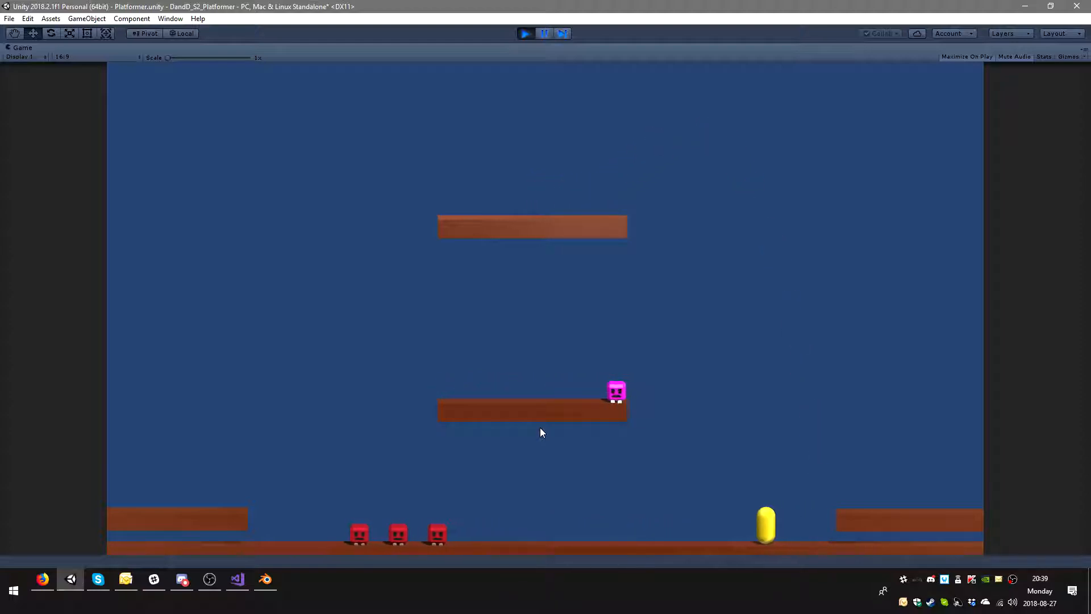
key(space)
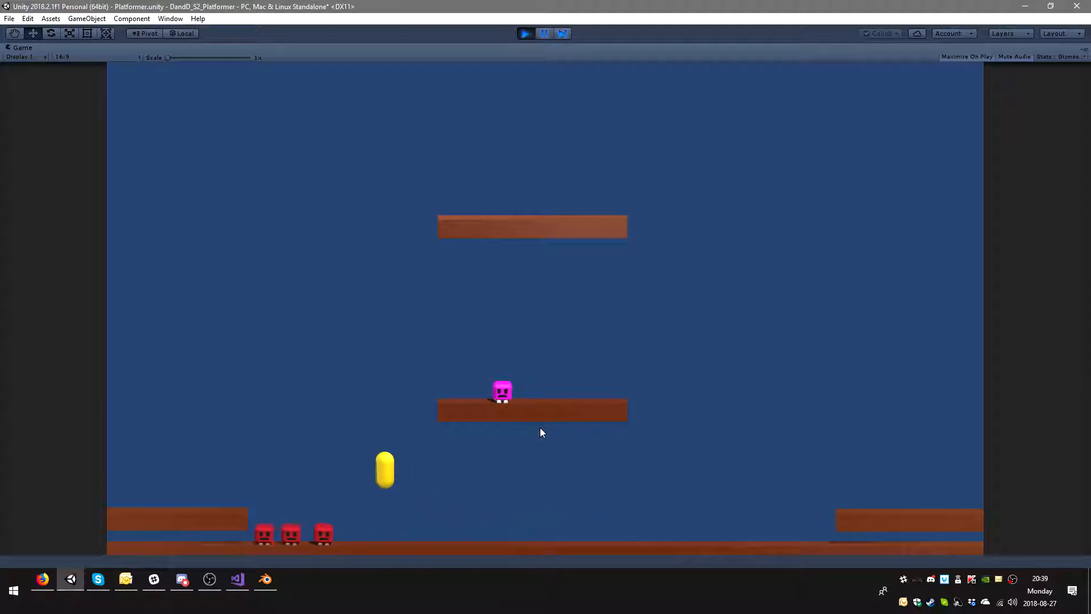
key(d)
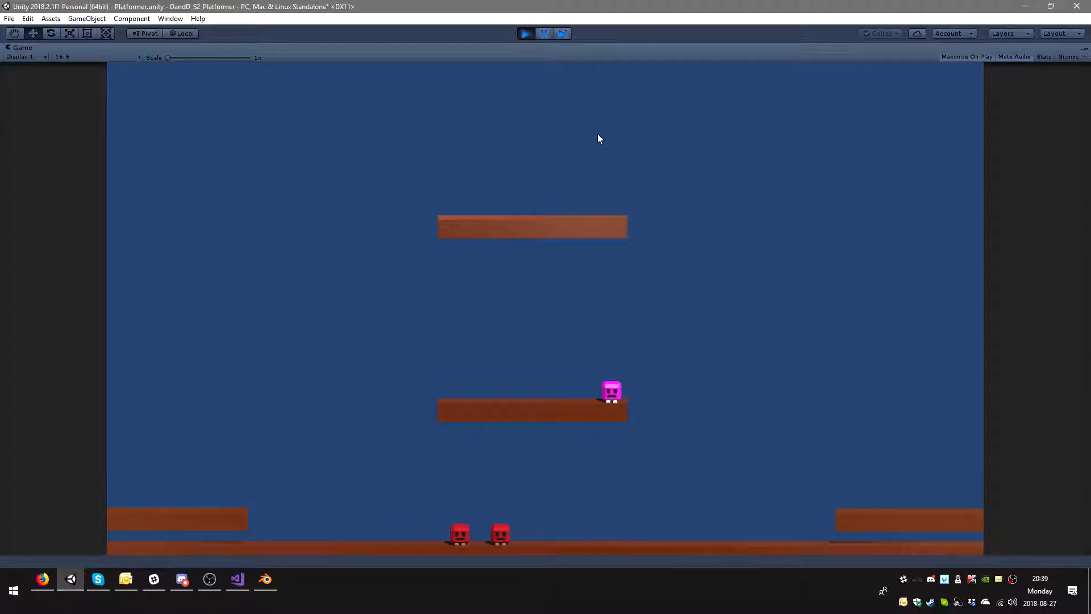
click(528, 34)
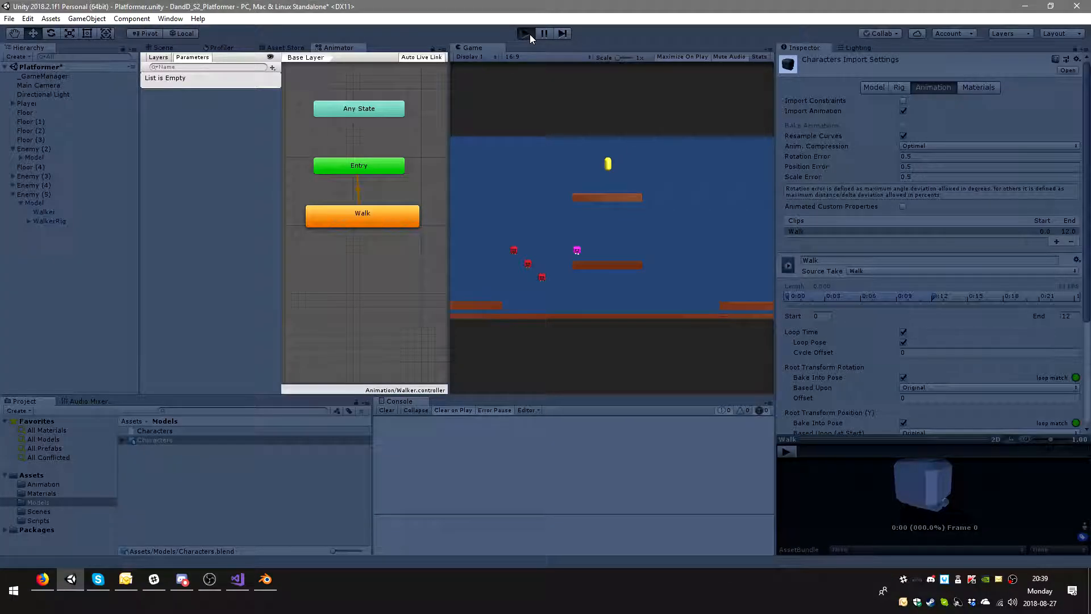
- Run the game again and jump the player onto the three red enemies on the ground floor
click(526, 34)
key(space)
key(d)
key(a)
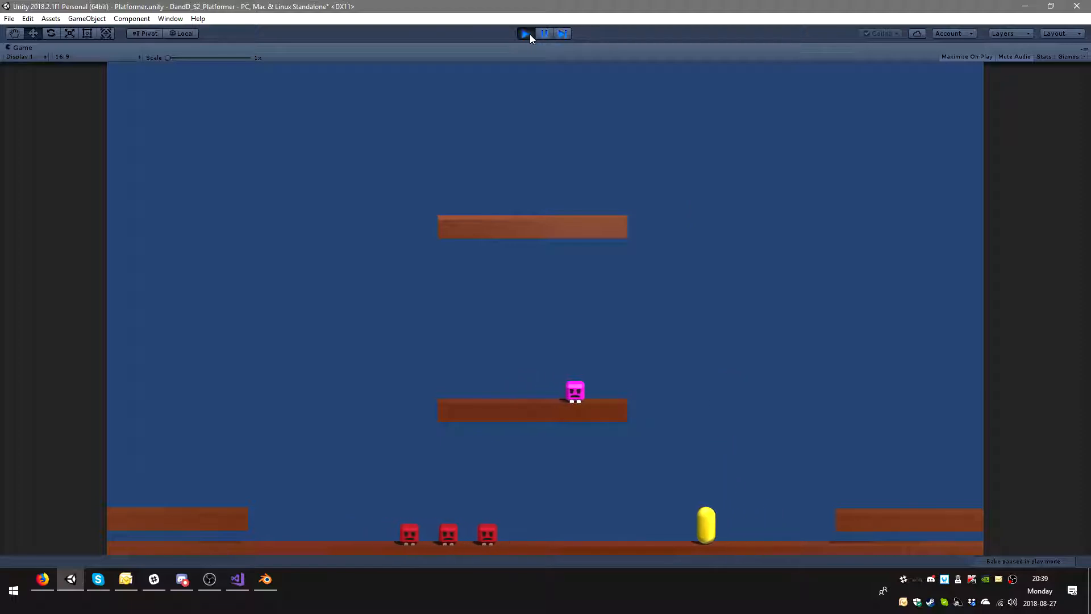
key(space)
key(d)
key(space)
key(a)
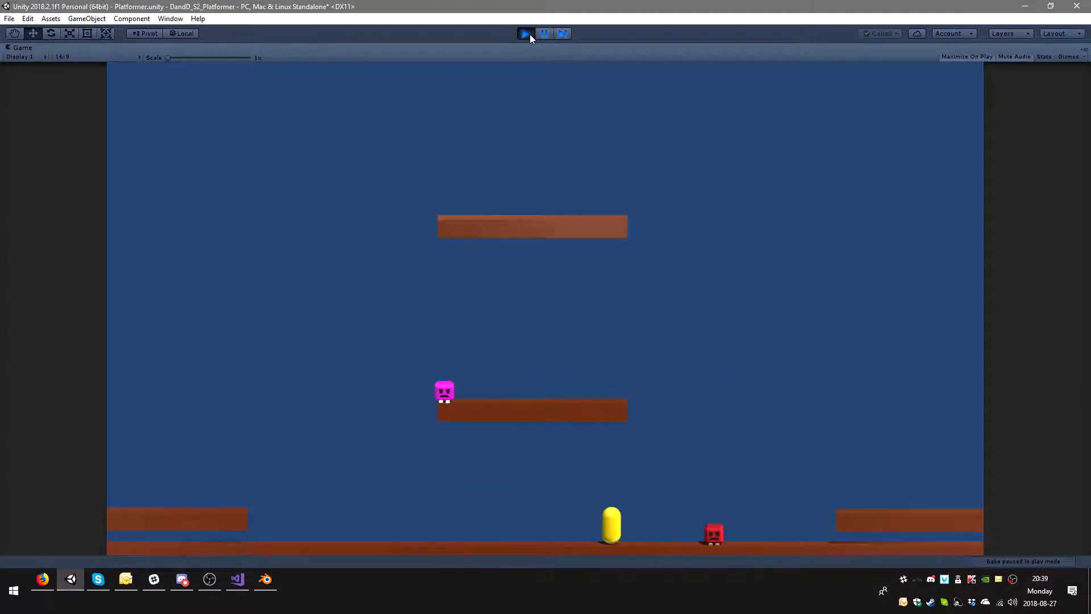
key(d)
key(space)
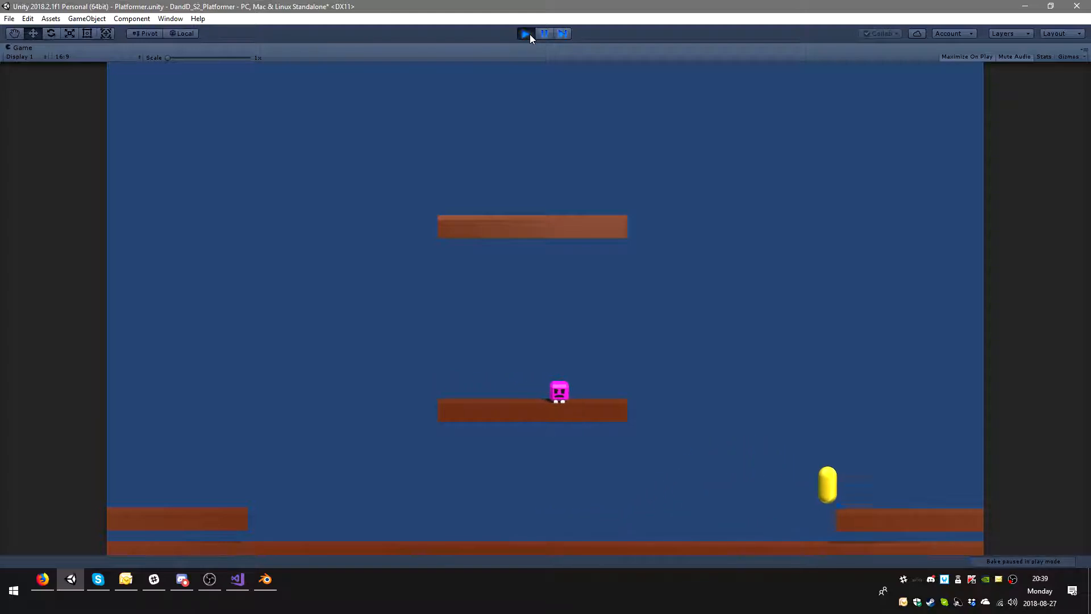
- Try to get the player up to the magenta enemy on the middle platform, and stop play mode
key(a)
key(space)
key(d)
key(a)
key(d)
key(space)
key(a)
key(space)
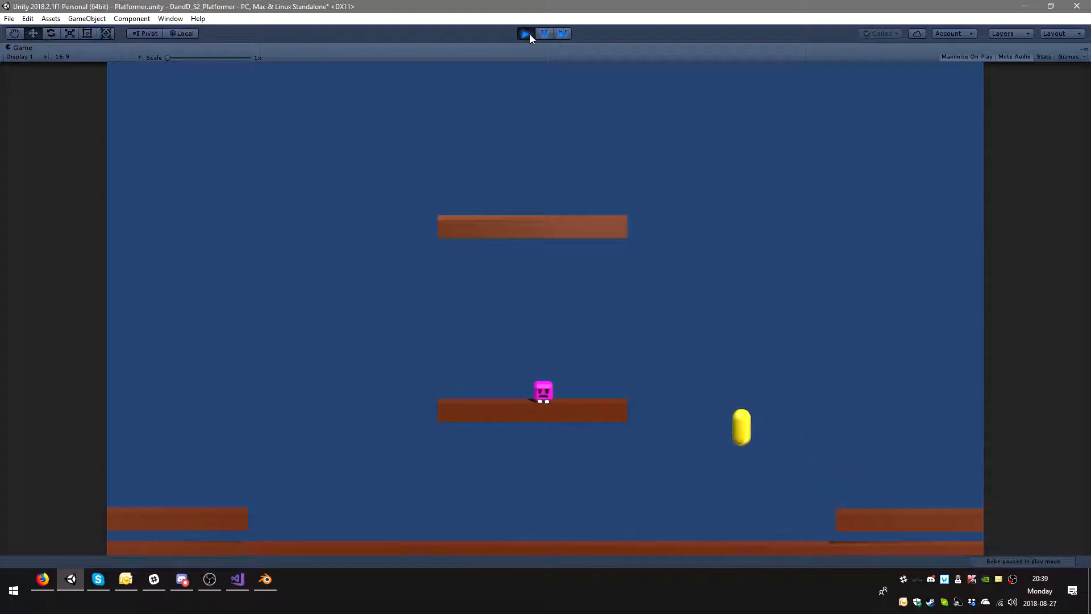
key(d)
key(space)
key(a)
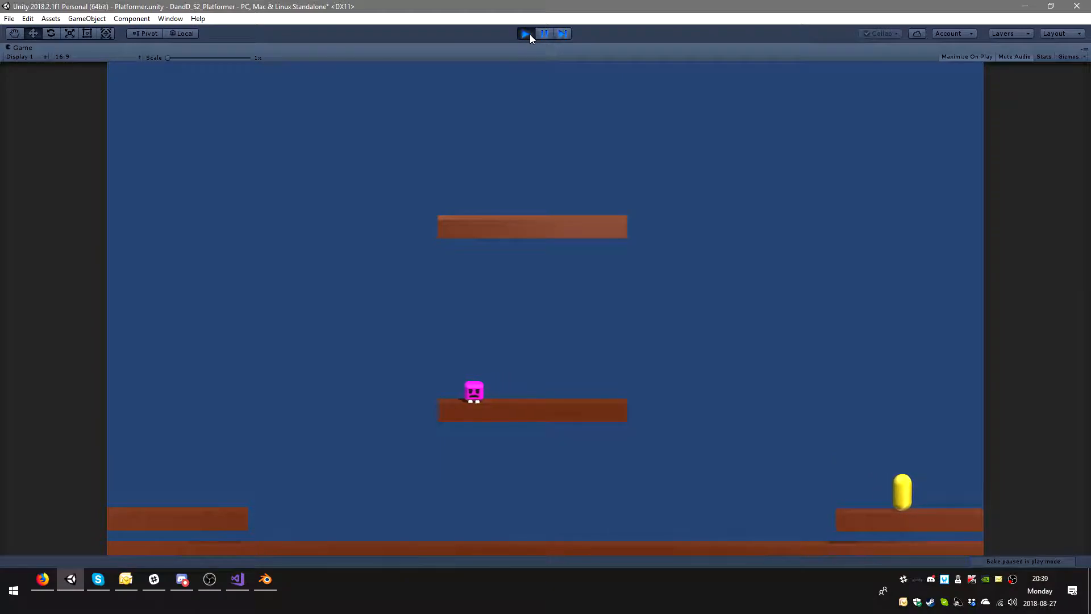
key(space)
key(d)
key(a)
key(d)
key(space)
key(a)
key(space)
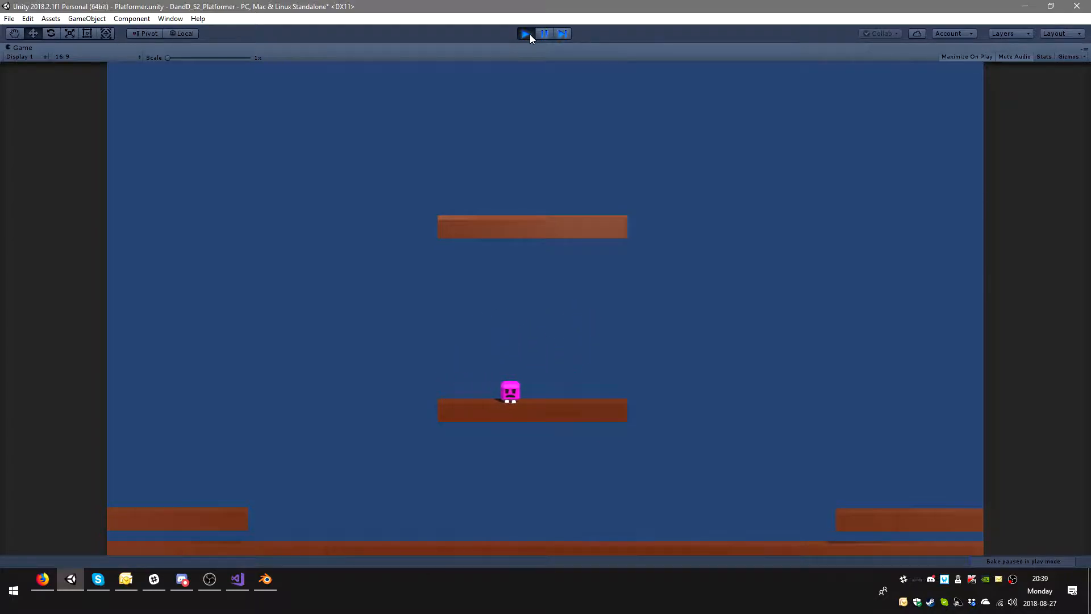
click(527, 35)
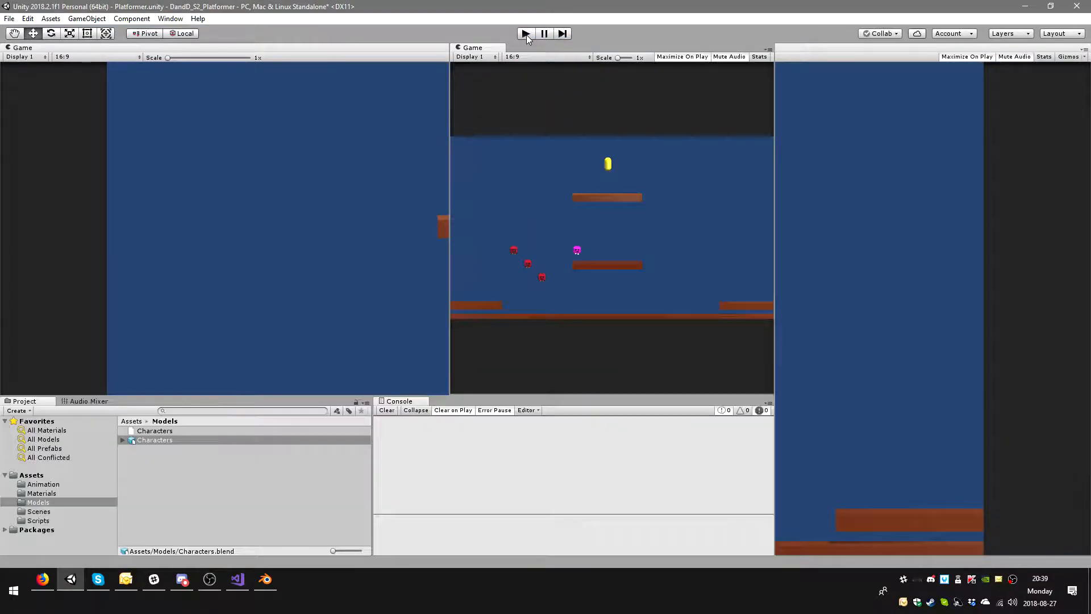
- Start another test run and jump the player onto the magenta enemy on the middle platform
click(526, 35)
key(Right)
key(space)
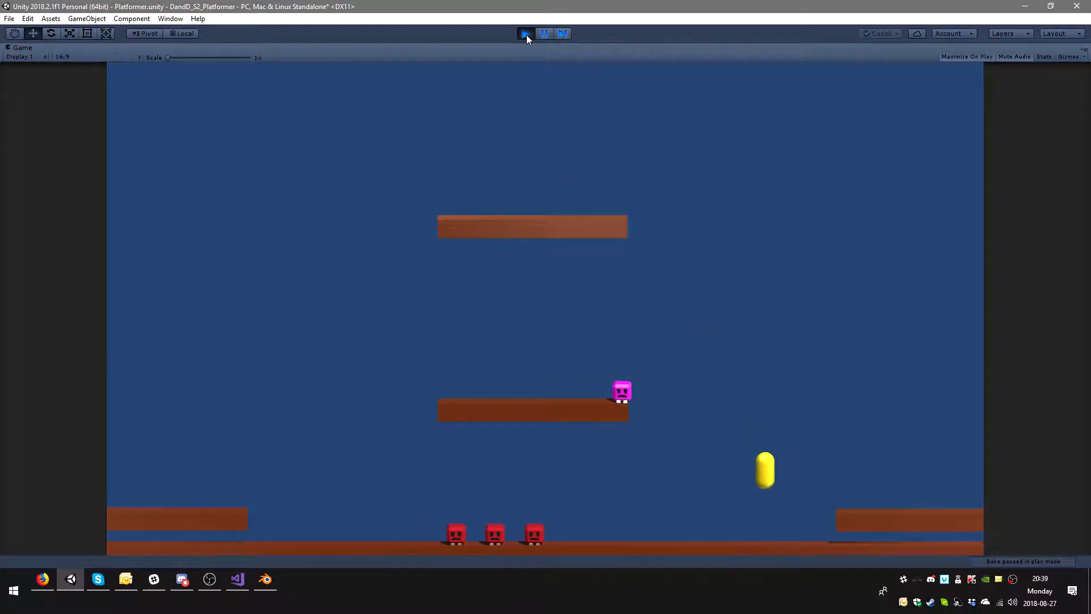
key(space)
key(Left)
key(Left)
key(space)
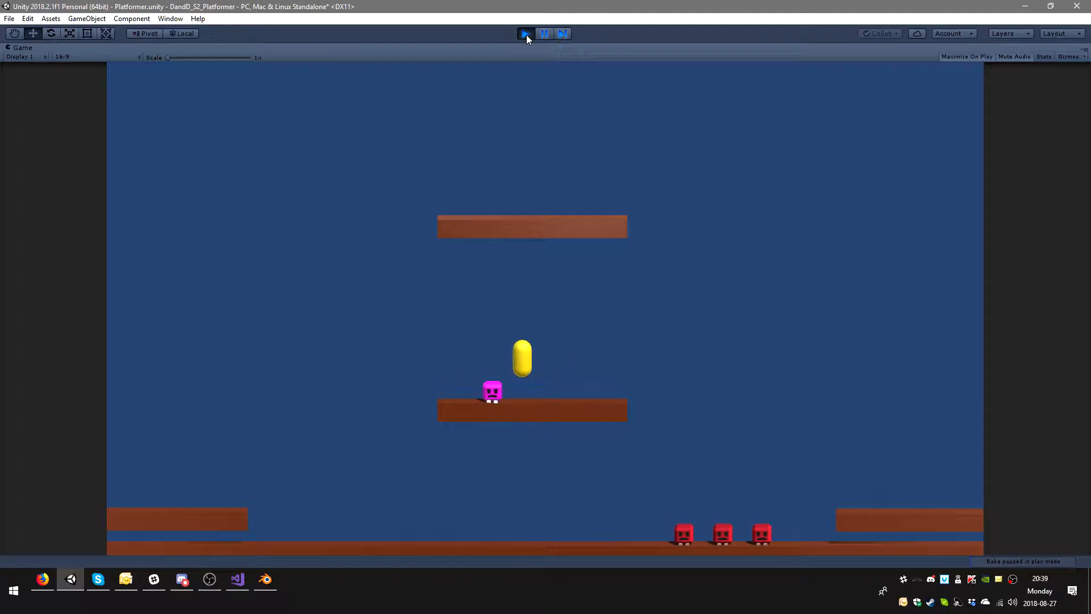
key(Right)
key(space)
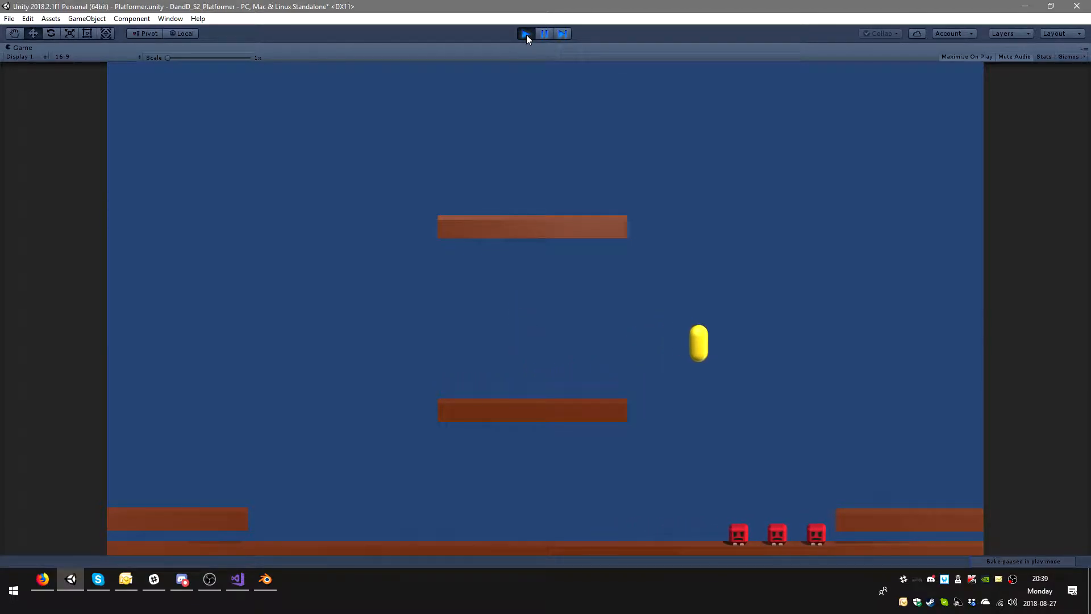
- Defeat the remaining red enemies, bring the player back to the middle platform, and stop play mode
key(Left)
key(Left)
key(space)
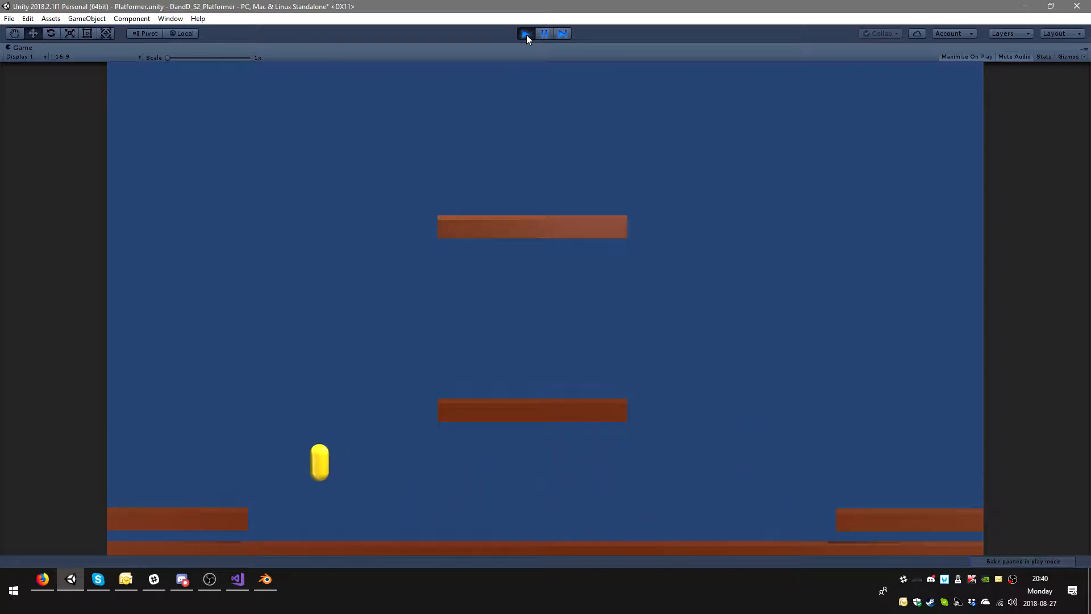
key(Left)
key(Right)
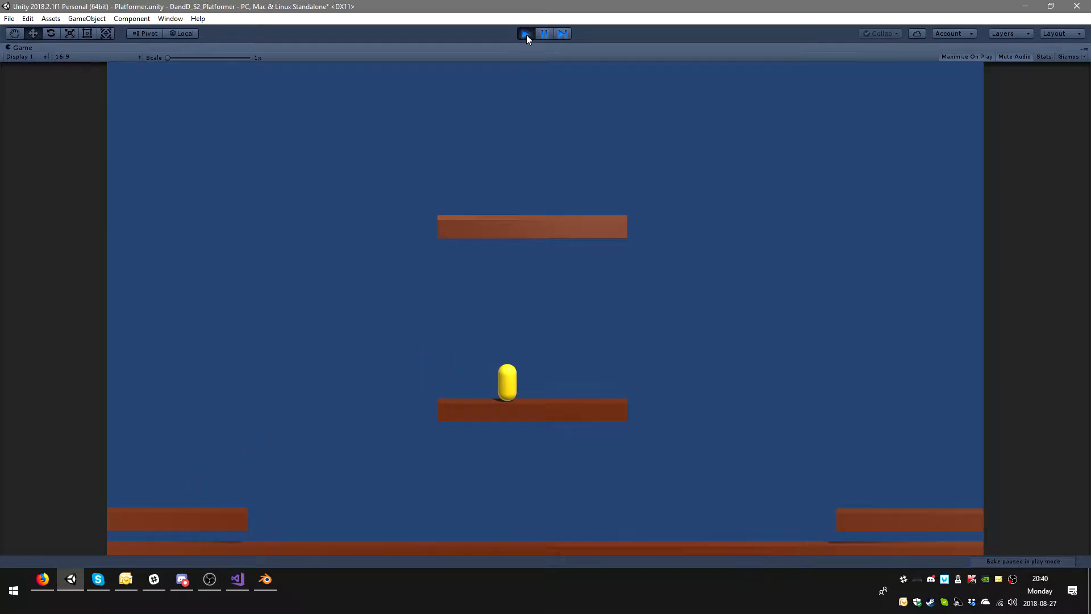
click(526, 35)
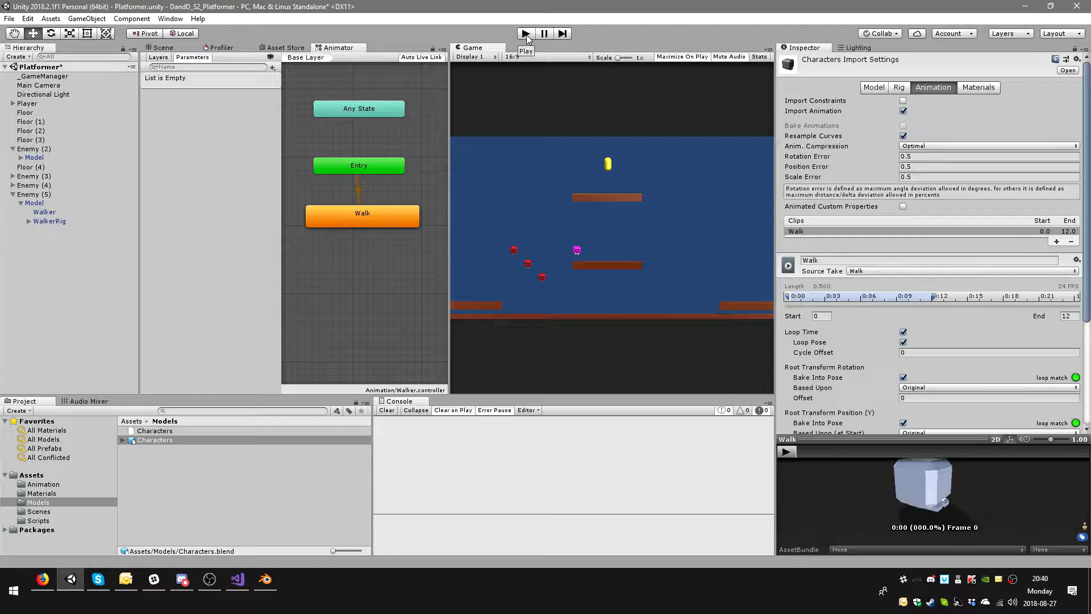